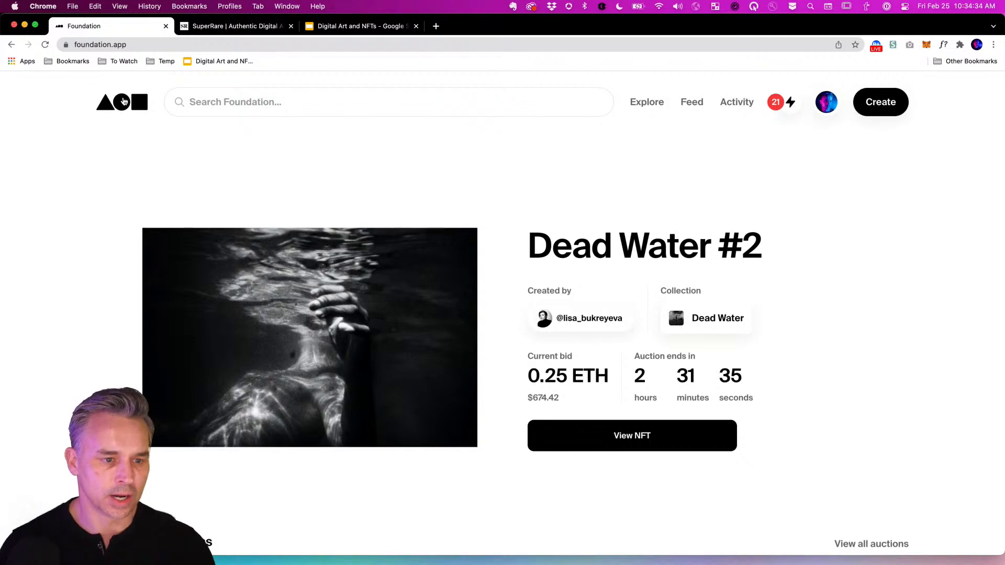
# Reload Foundation, then return the SuperRare tab to its Collect digital art home page.
pyautogui.click(109, 96)
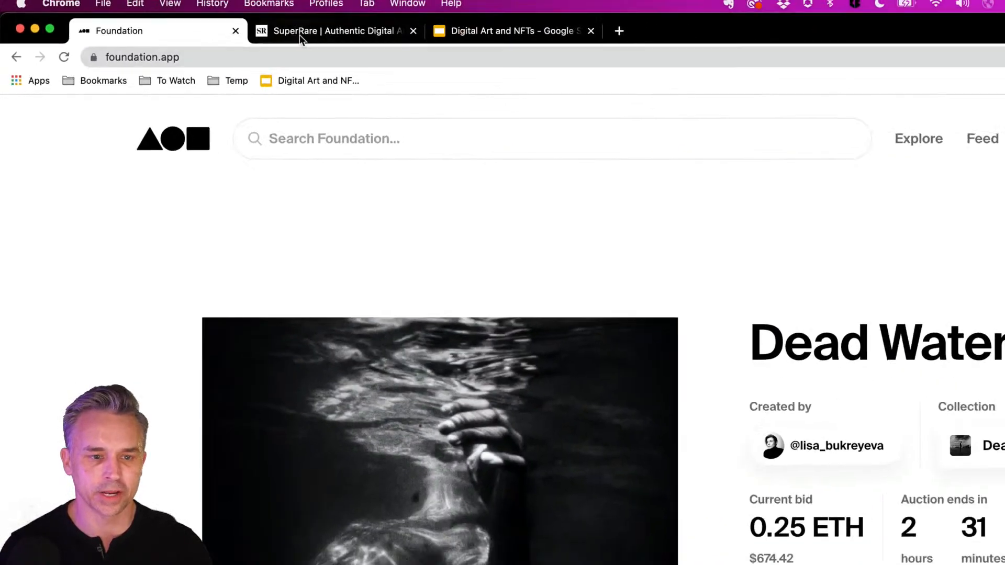
pyautogui.click(984, 24)
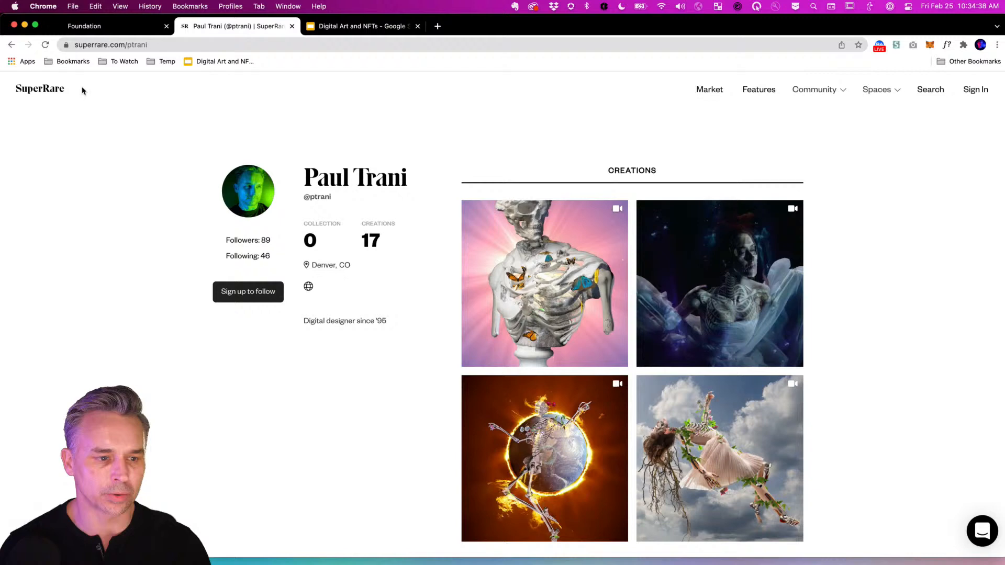
pyautogui.click(36, 92)
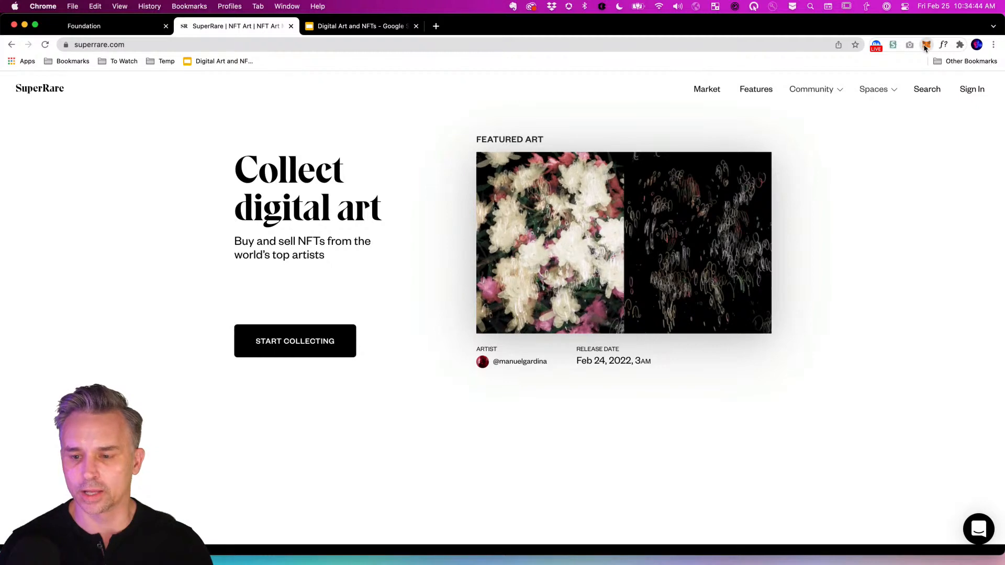
# Search Google for 'metamask' in a new tab and open the official metamask.io site.
pyautogui.click(925, 45)
pyautogui.click(436, 26)
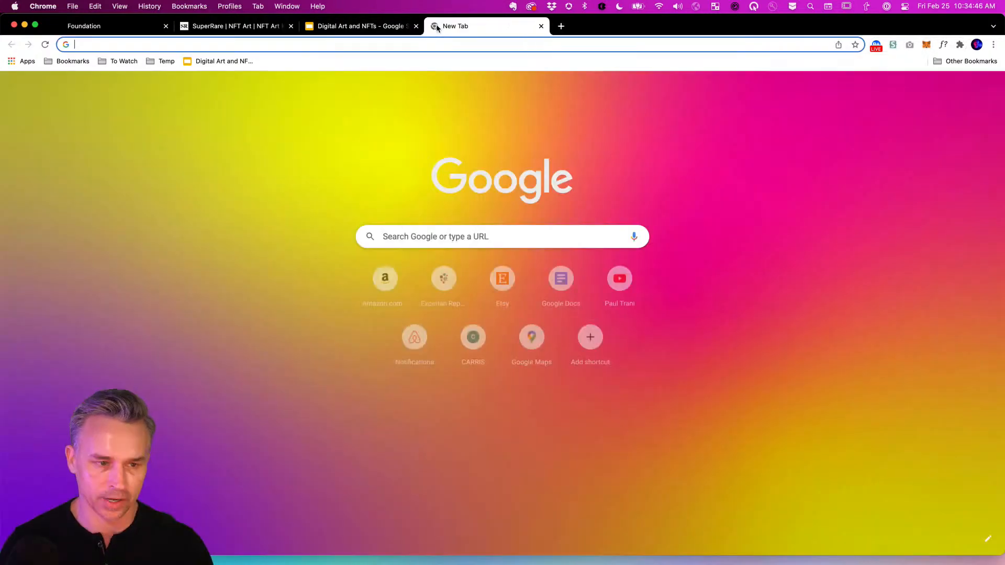
pyautogui.write('metamask')
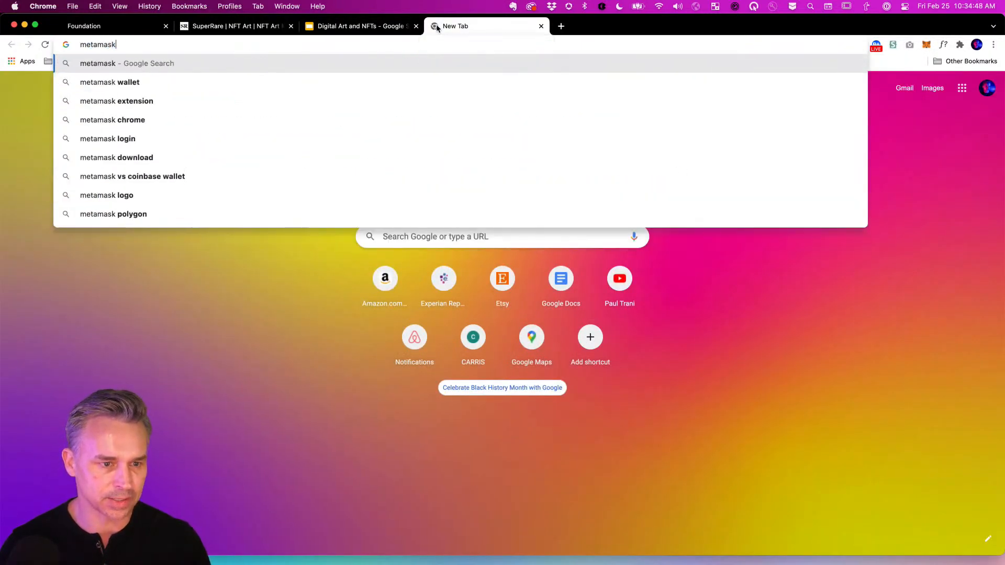
pyautogui.press('Return')
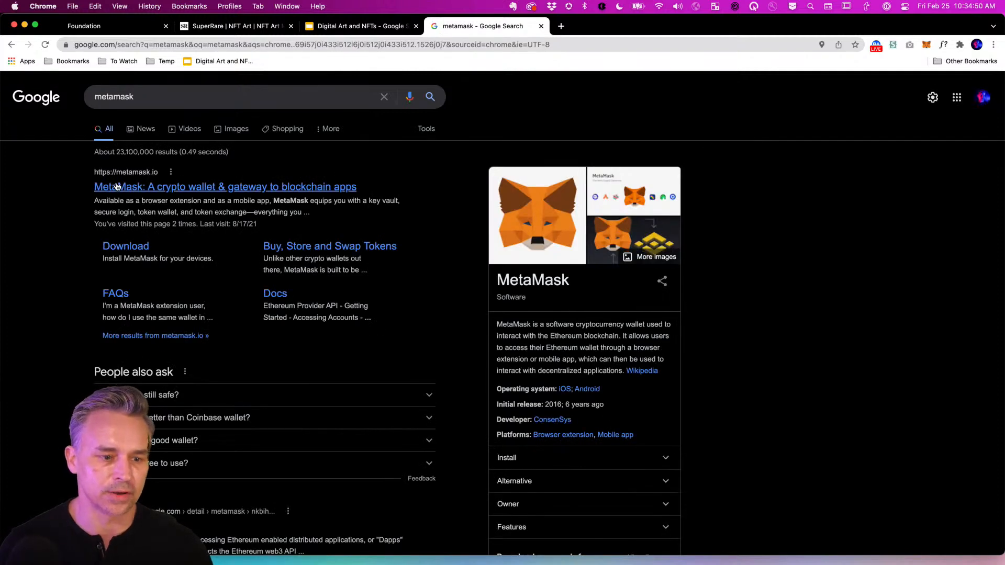
pyautogui.click(117, 187)
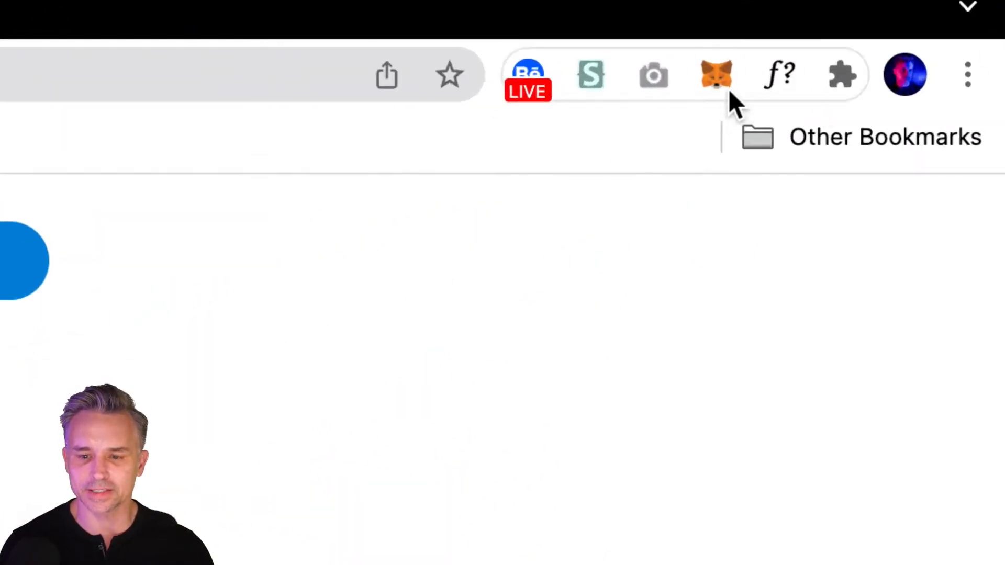
pyautogui.click(718, 79)
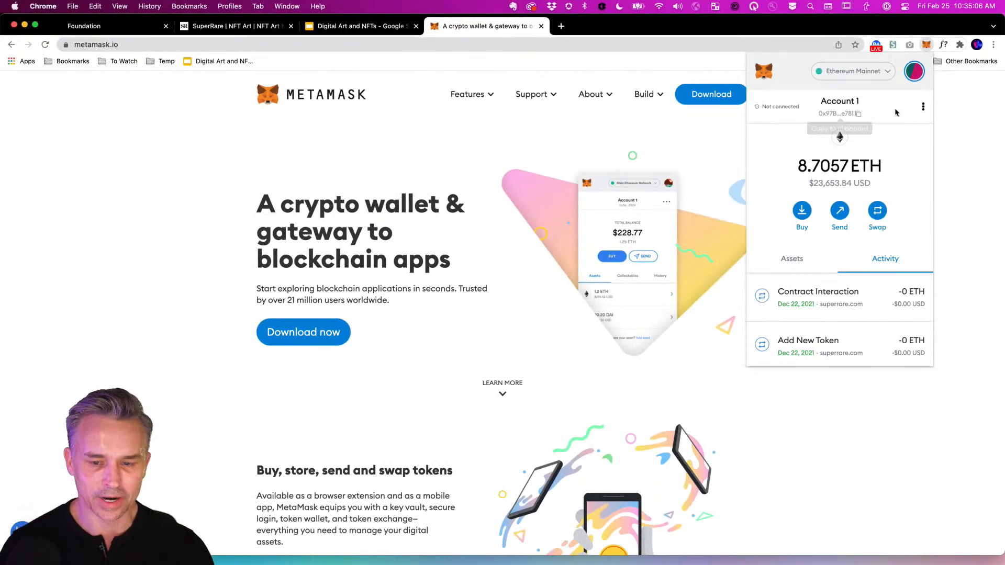
pyautogui.click(690, 142)
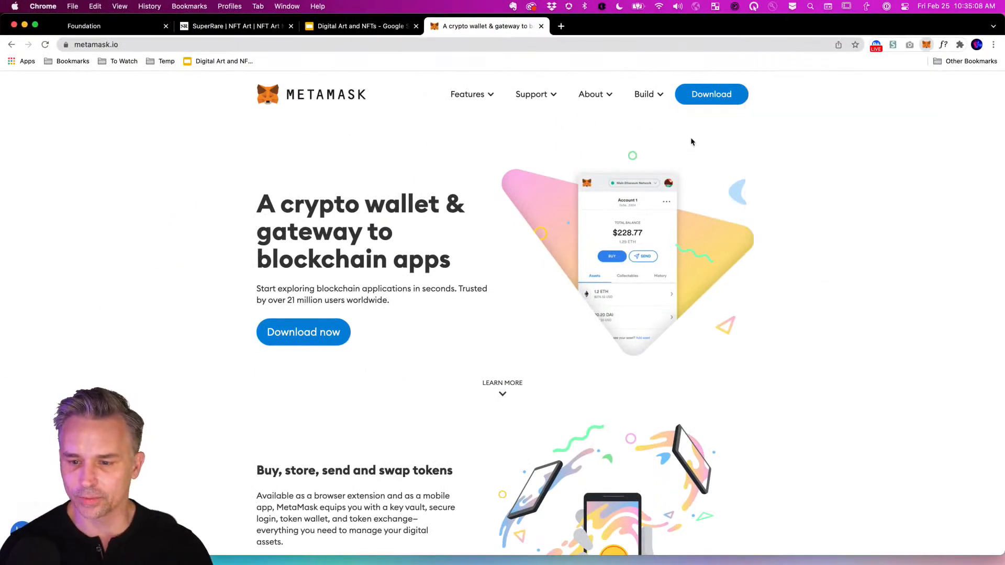
pyautogui.click(926, 46)
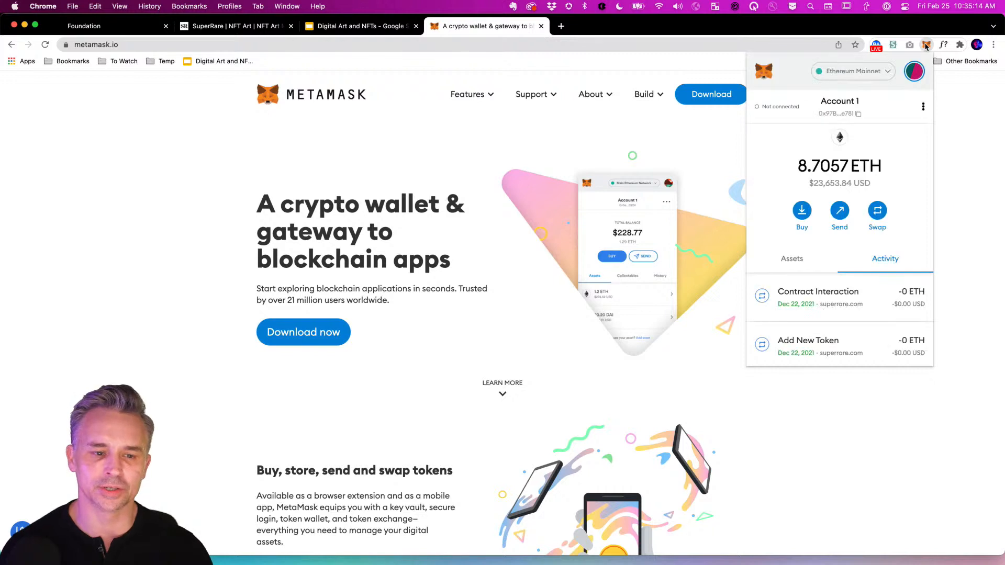
pyautogui.click(343, 135)
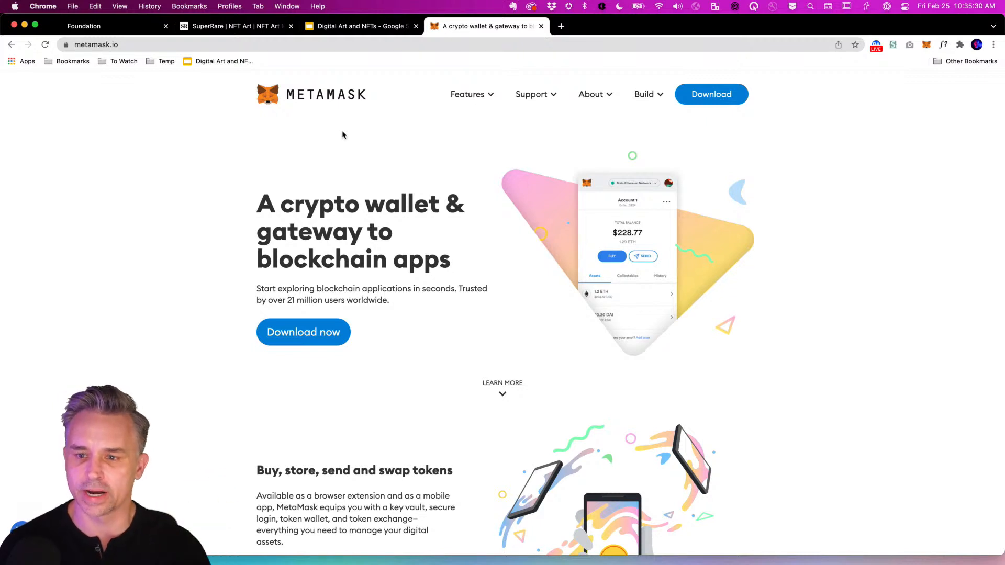
pyautogui.click(928, 48)
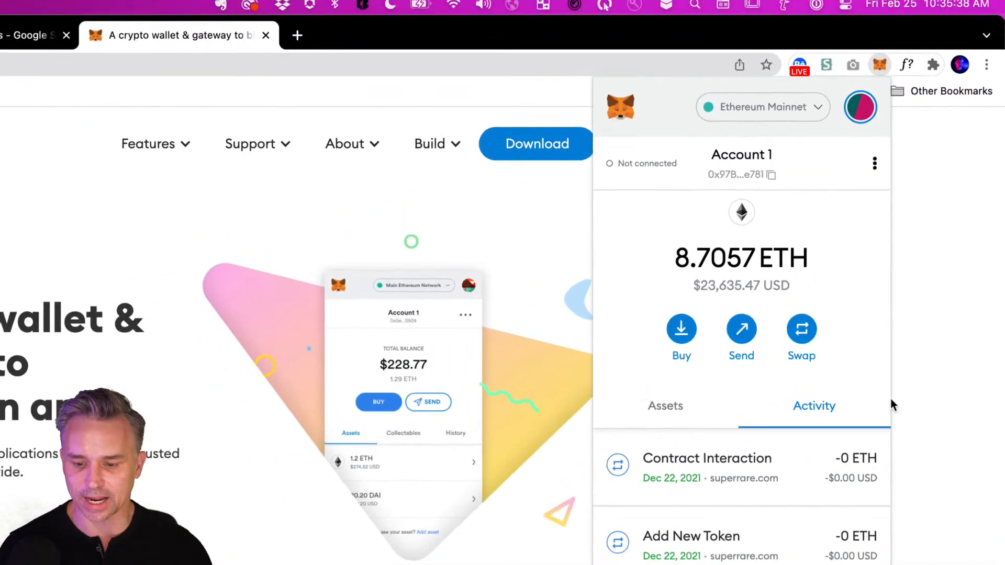
pyautogui.click(662, 408)
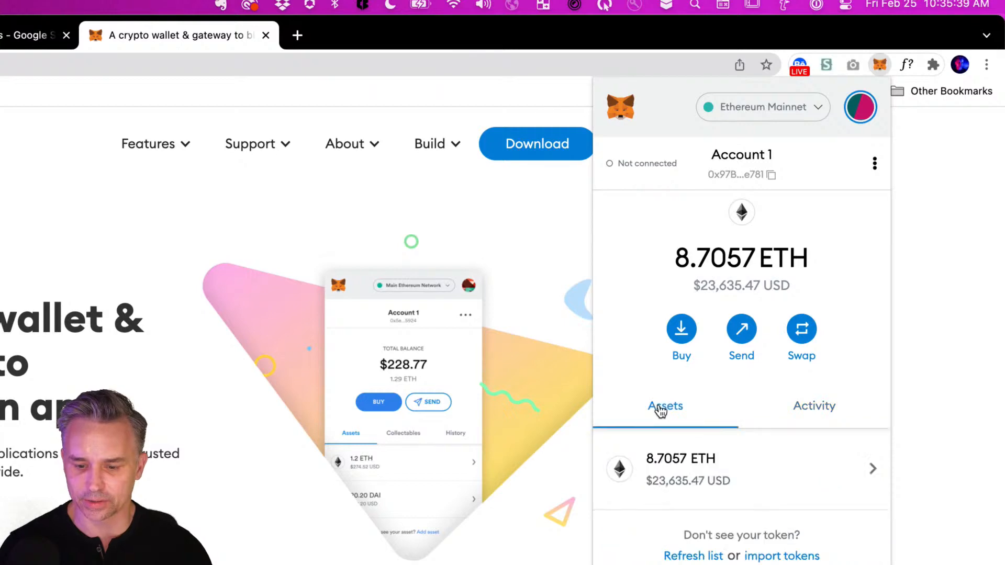
pyautogui.click(815, 409)
pyautogui.scroll(-6, 796, 478)
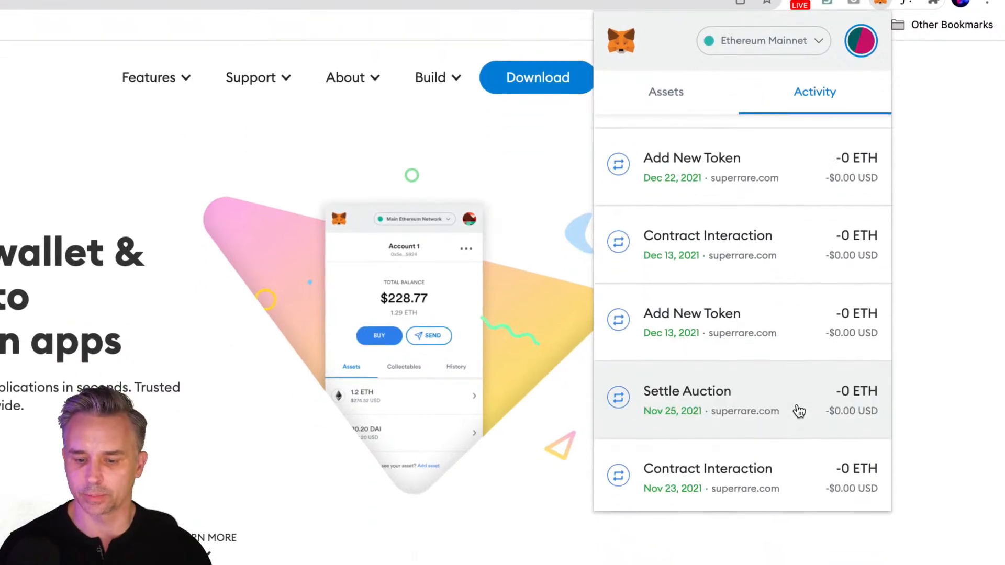
pyautogui.scroll(-6, 798, 411)
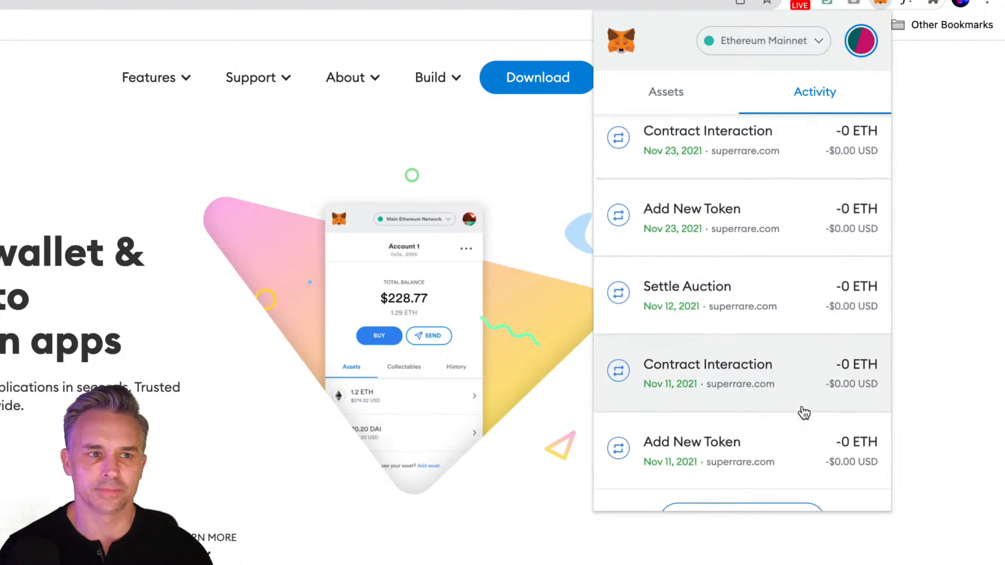
pyautogui.scroll(-2, 804, 412)
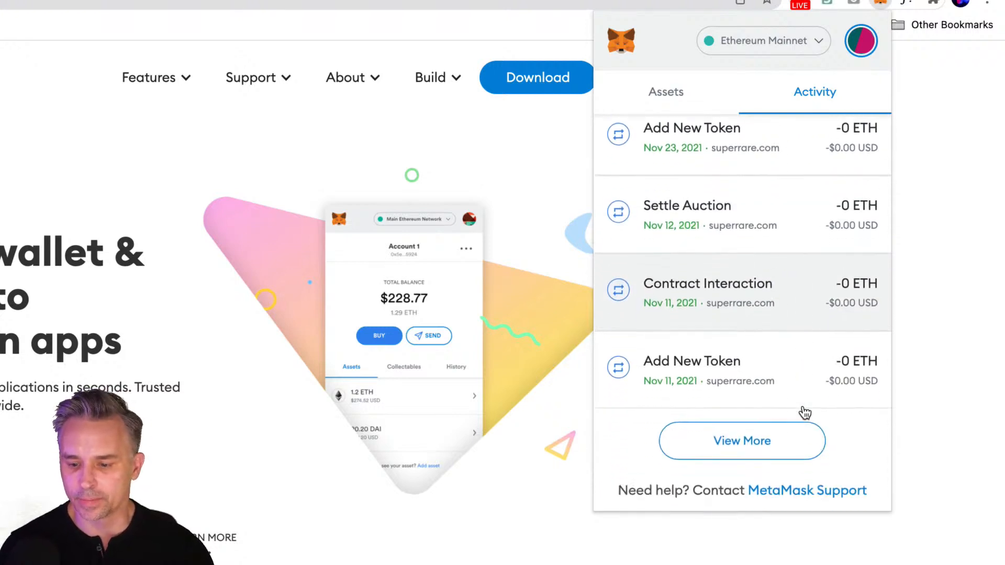
pyautogui.scroll(4, 770, 335)
pyautogui.scroll(3, 769, 335)
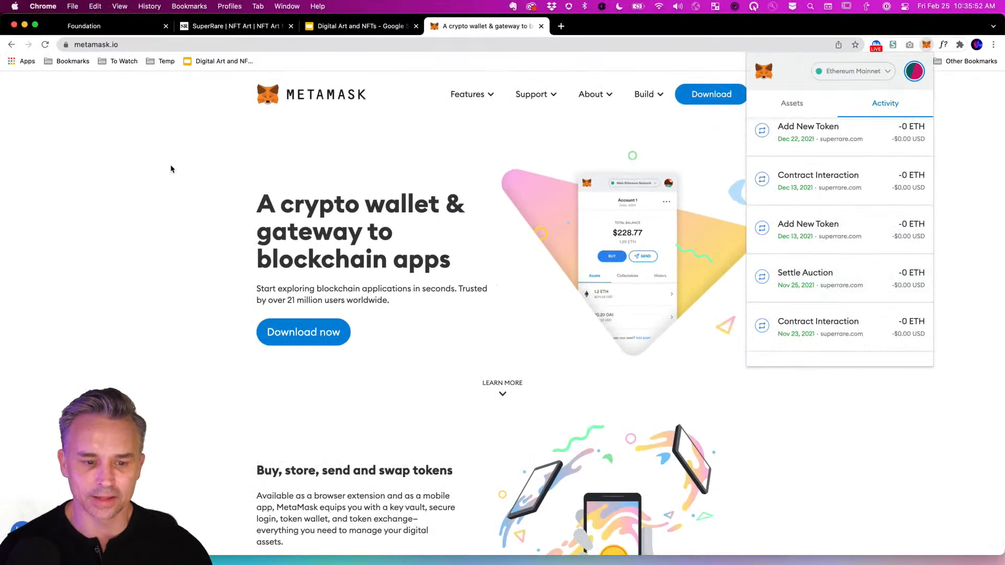
pyautogui.click(172, 169)
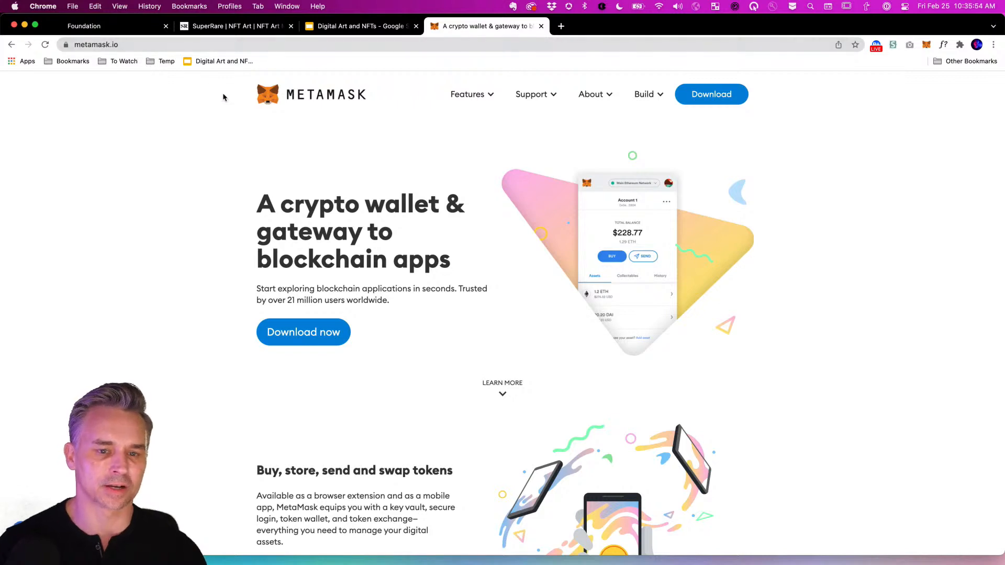
# Load the OpenSea Phases Of The Moon Volume 1 collection in a new tab.
pyautogui.click(228, 27)
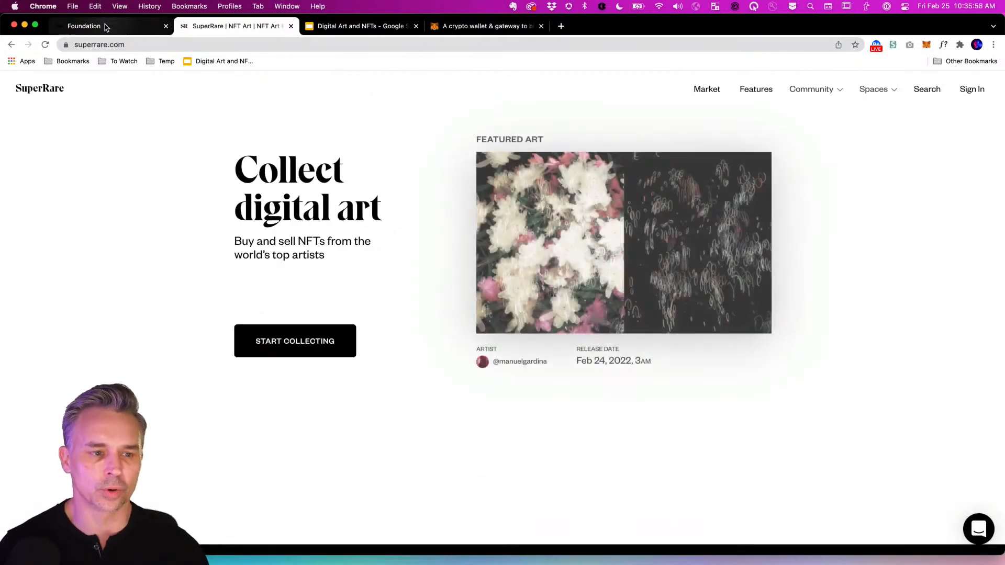
pyautogui.click(104, 27)
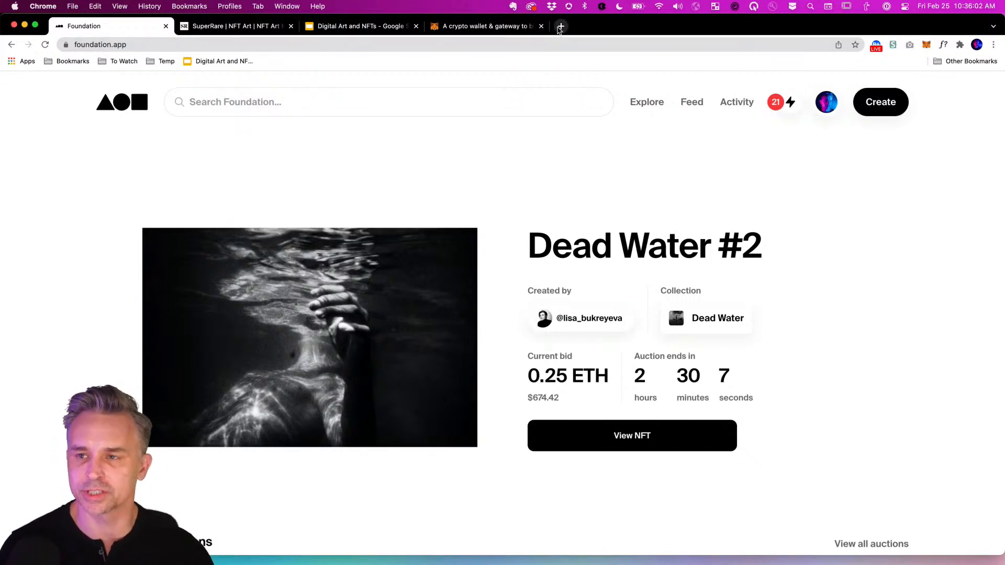
pyautogui.click(559, 27)
pyautogui.write('opensea.io/collection/phases-of-the-moon-anna-mcnaught')
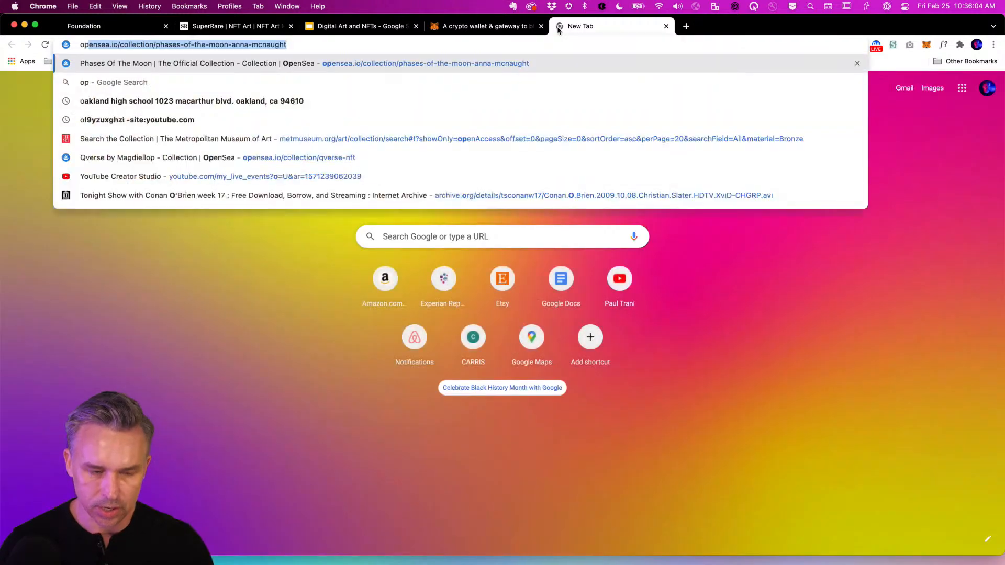
pyautogui.press('Return')
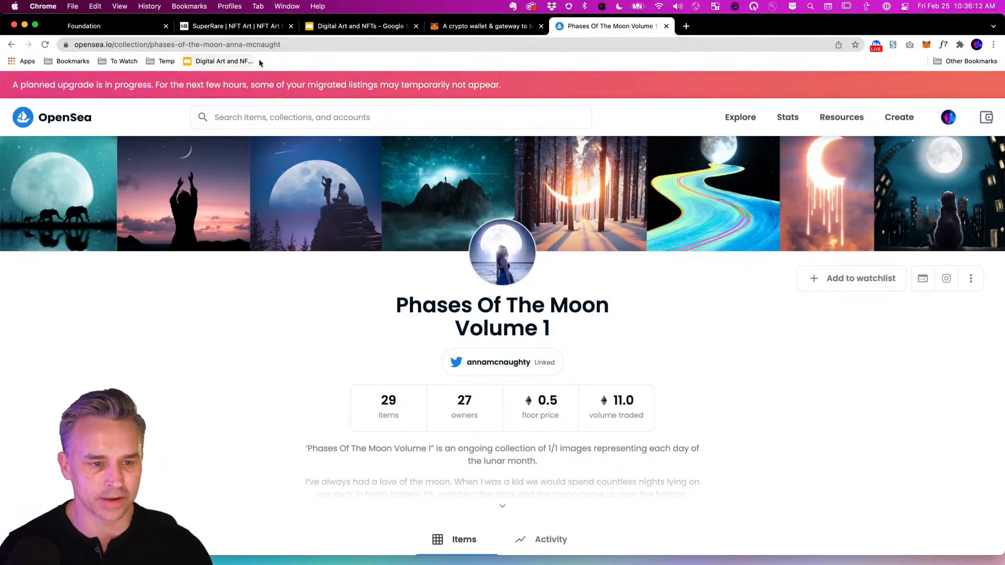
# Browse the moon collection, then return to Foundation's Dead Water #2 auction.
pyautogui.scroll(-3, 473, 337)
pyautogui.scroll(2, 473, 337)
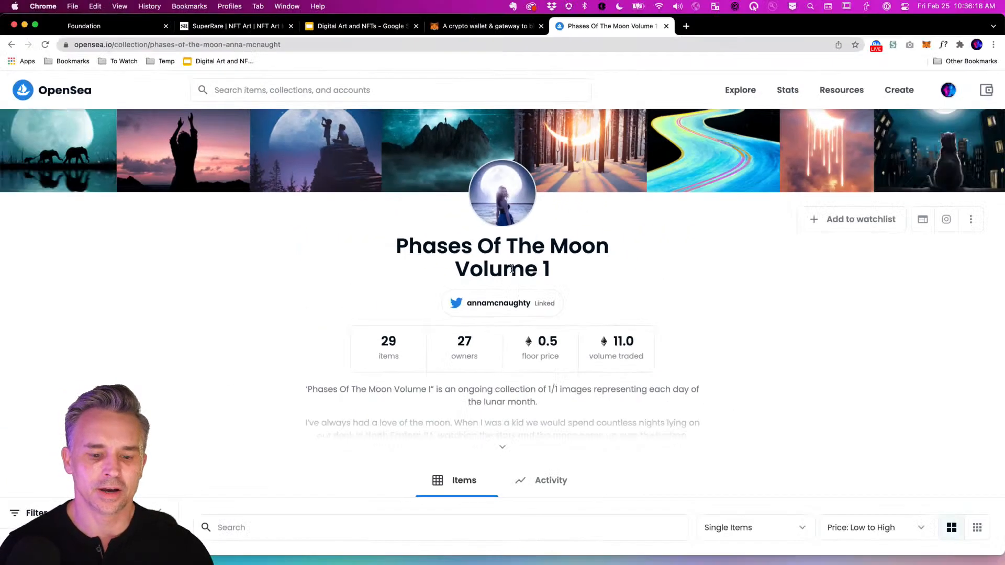
pyautogui.scroll(-5, 511, 283)
pyautogui.scroll(-2, 511, 283)
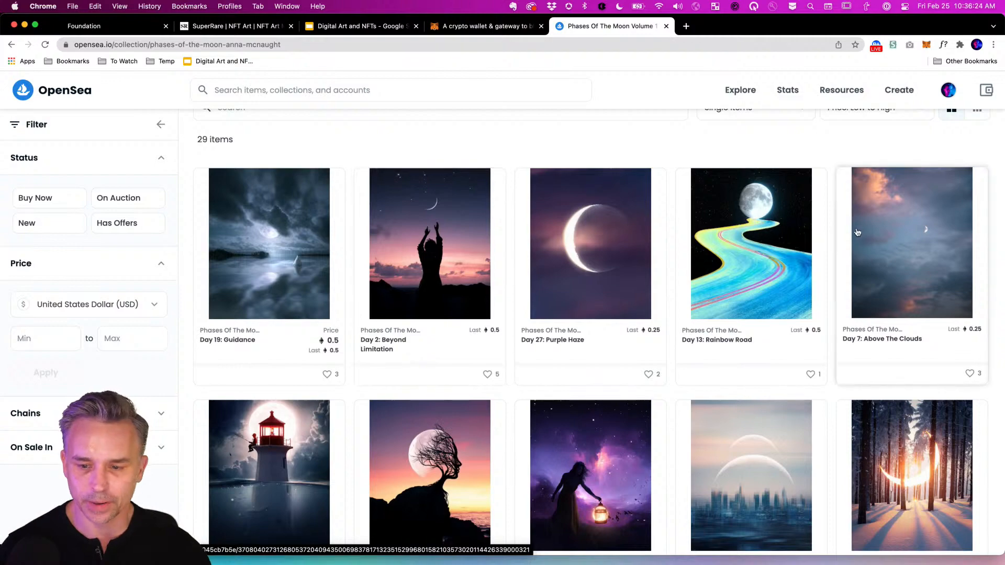
pyautogui.scroll(5, 203, 152)
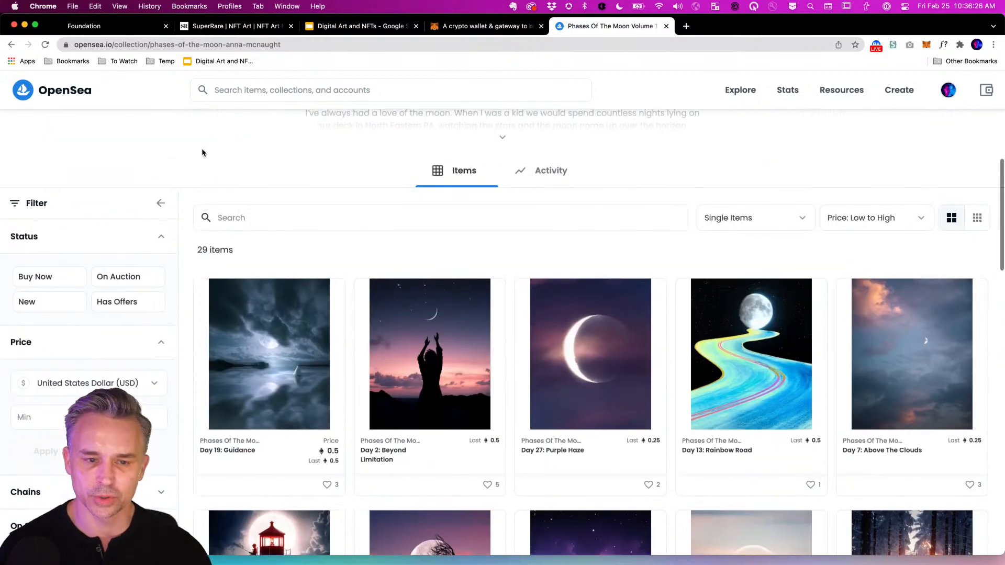
pyautogui.scroll(4, 276, 165)
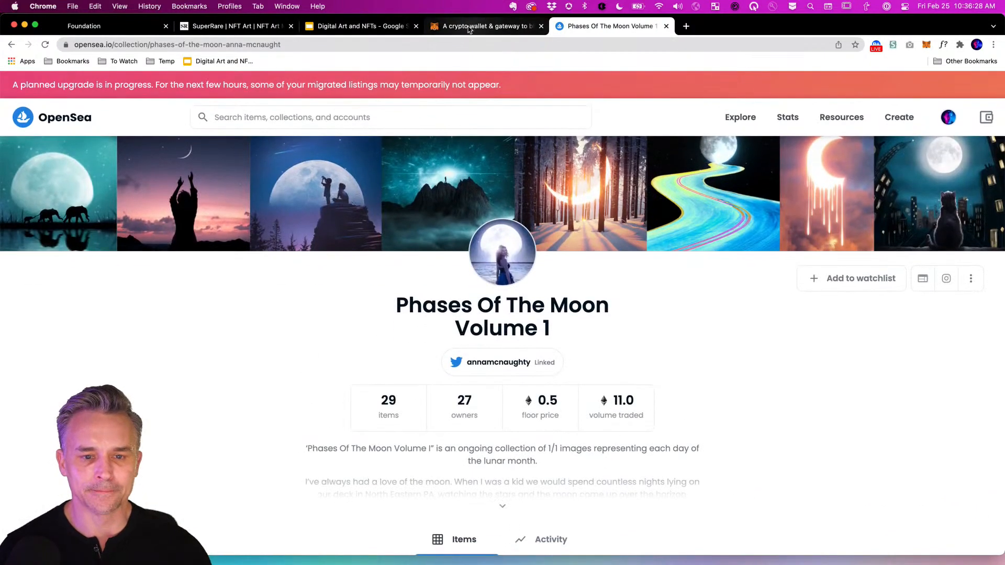
pyautogui.click(206, 31)
# Leave Foundation's Dead Water #2 auction for SuperRare's Collect digital art home page.
pyautogui.click(106, 27)
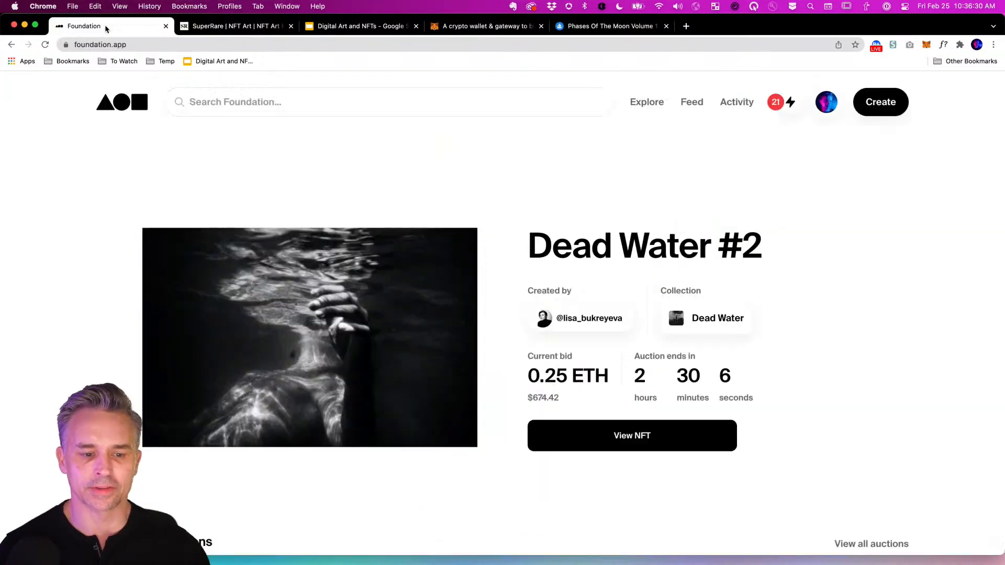
pyautogui.click(230, 26)
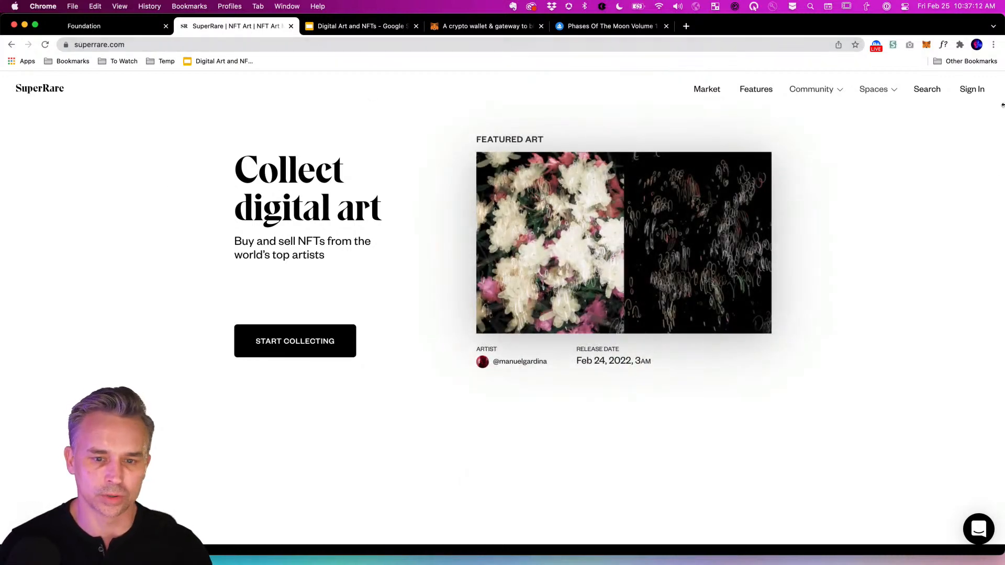
# Sign in to SuperRare with the MetaMask wallet, approving the signature request.
pyautogui.click(975, 90)
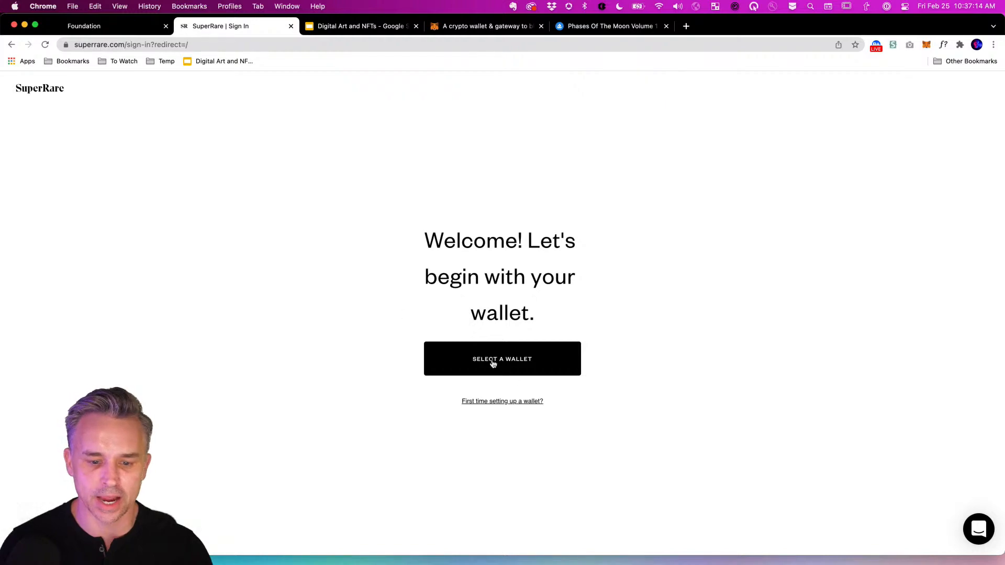
pyautogui.click(482, 362)
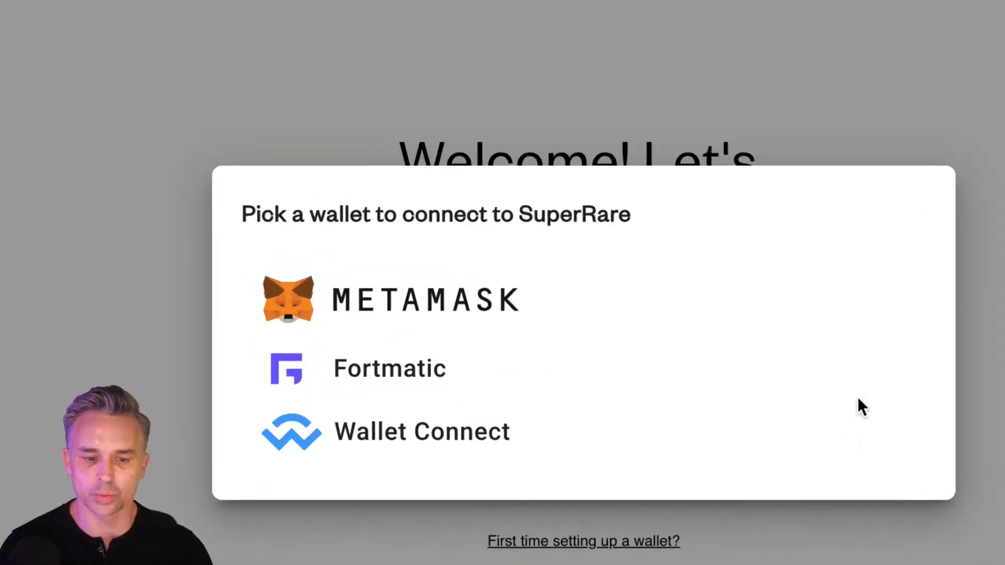
pyautogui.click(364, 309)
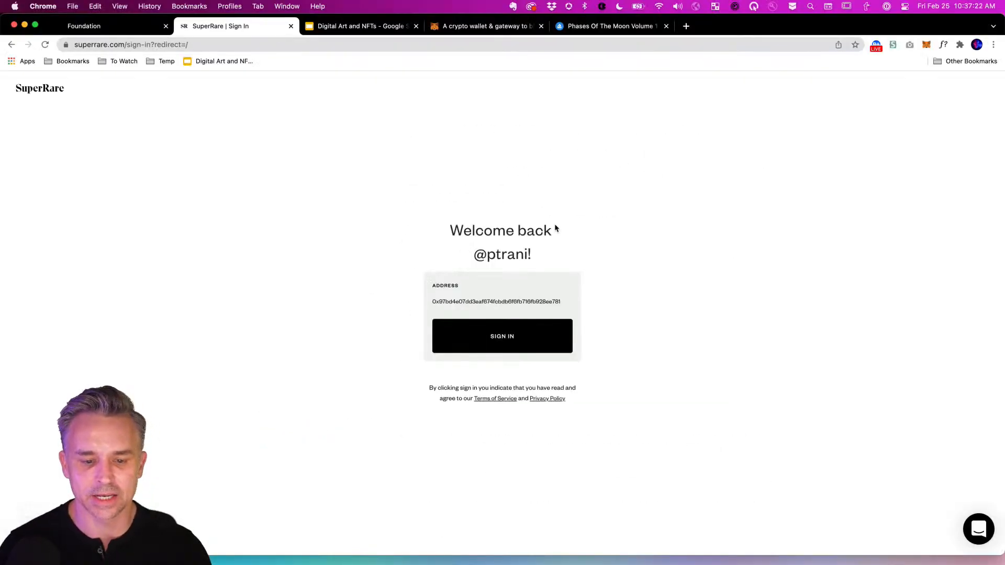
pyautogui.click(504, 334)
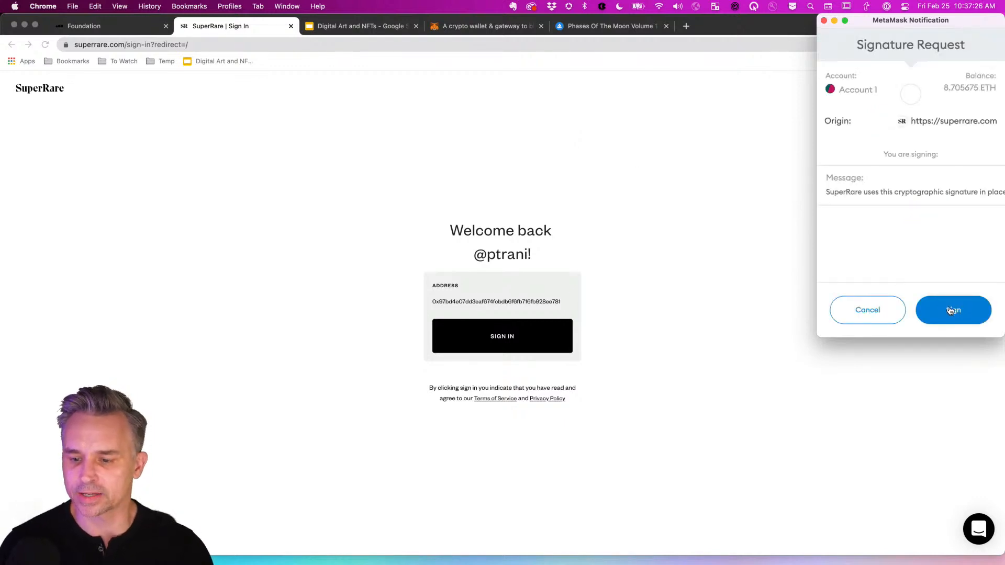
pyautogui.click(952, 313)
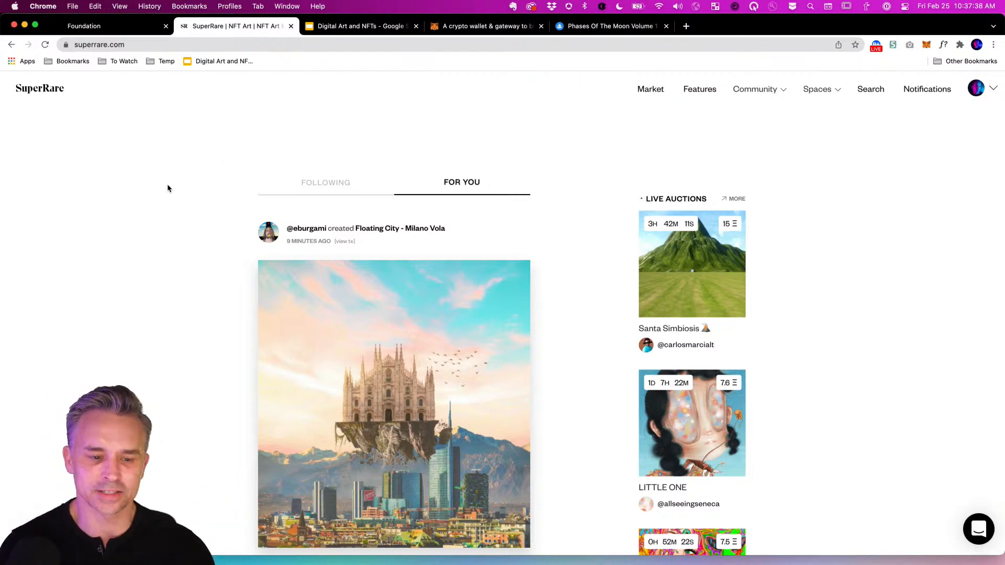
# Go to your SuperRare profile and list all 17 artworks created by the account.
pyautogui.click(991, 92)
pyautogui.click(894, 126)
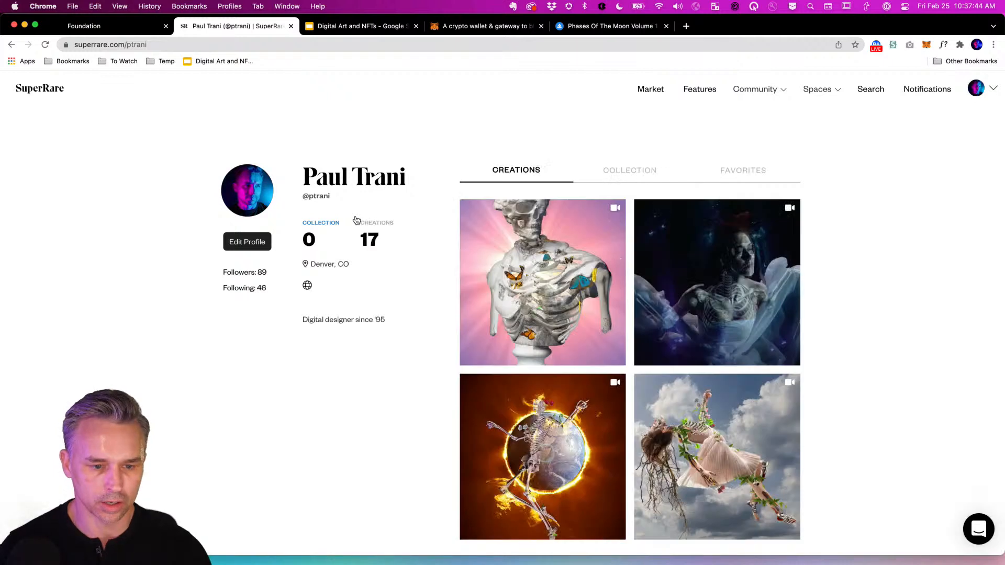
pyautogui.scroll(-1, 417, 401)
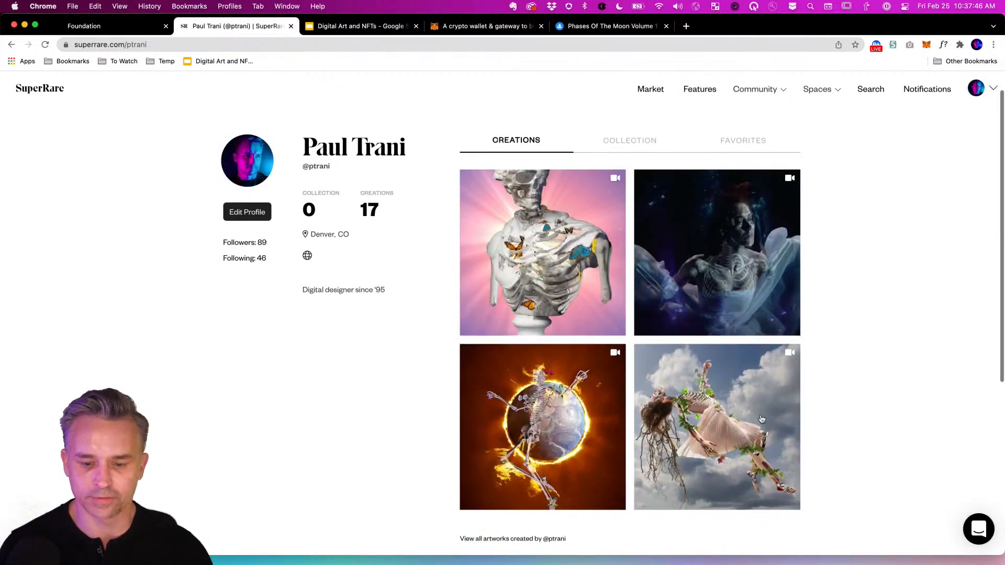
pyautogui.click(507, 539)
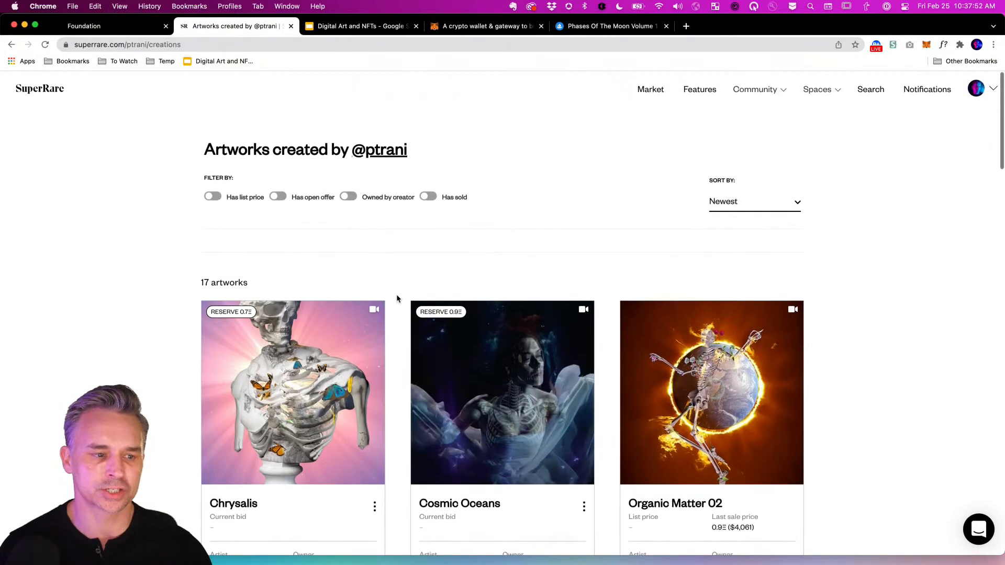
# Open your Foundation profile, showing Perennial last sold for 0.913 ETH.
pyautogui.click(119, 27)
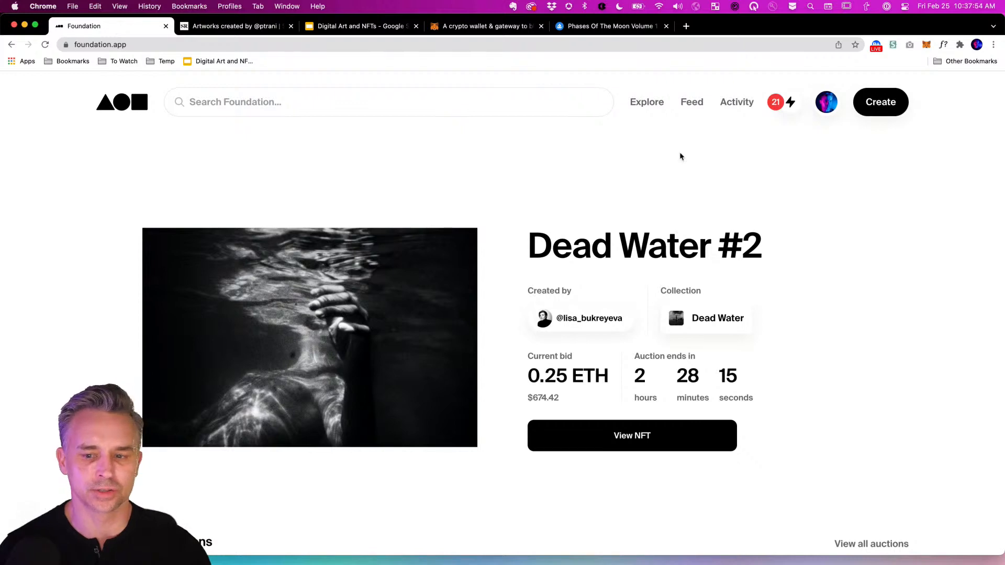
pyautogui.click(825, 107)
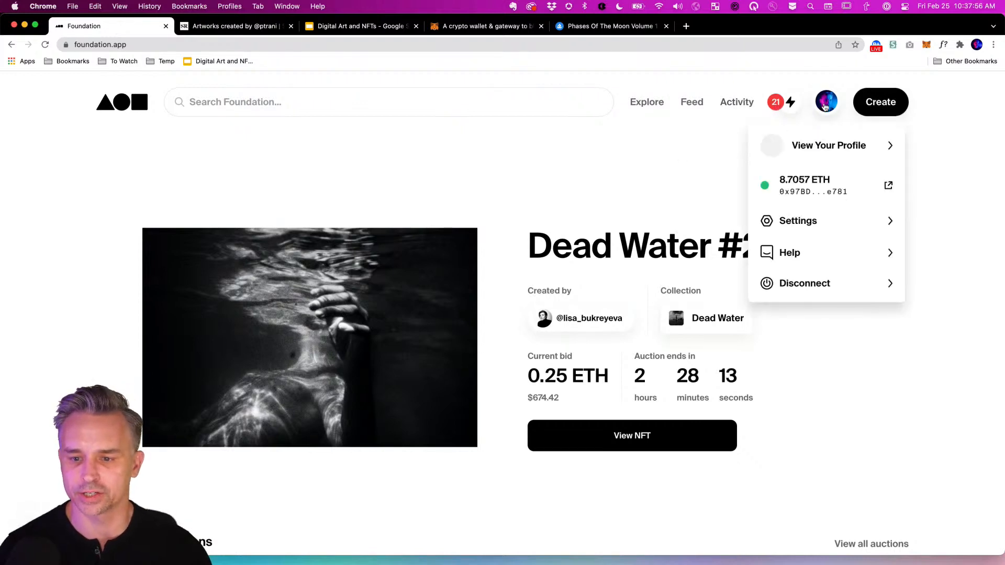
pyautogui.click(836, 145)
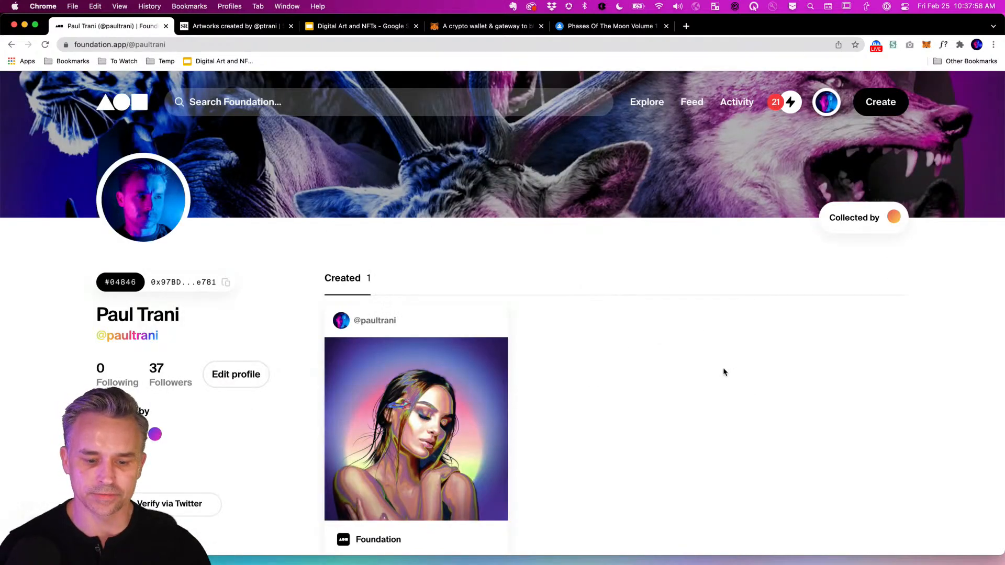
pyautogui.scroll(-5, 722, 368)
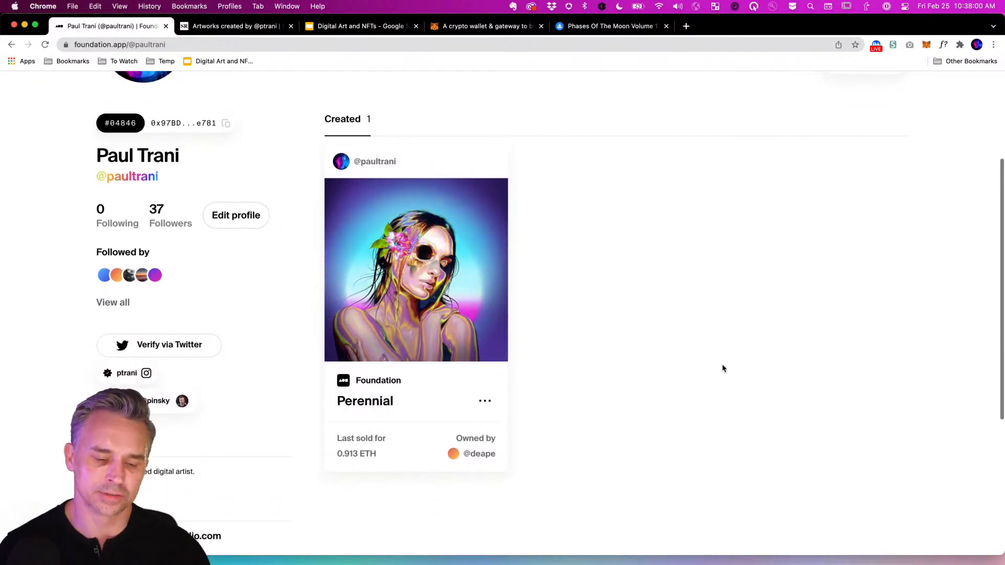
pyautogui.scroll(5, 722, 369)
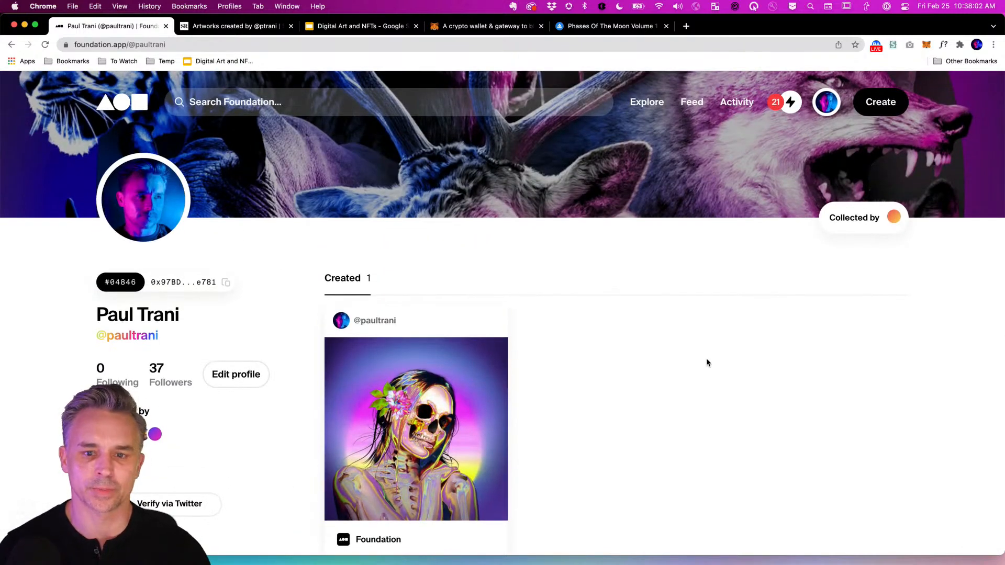
pyautogui.click(227, 27)
pyautogui.click(132, 29)
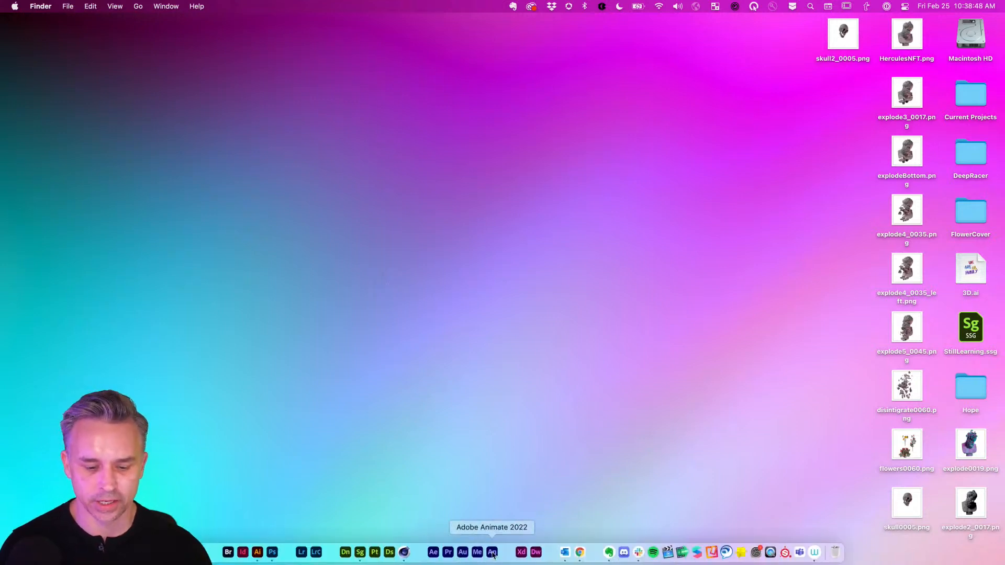
pyautogui.click(585, 548)
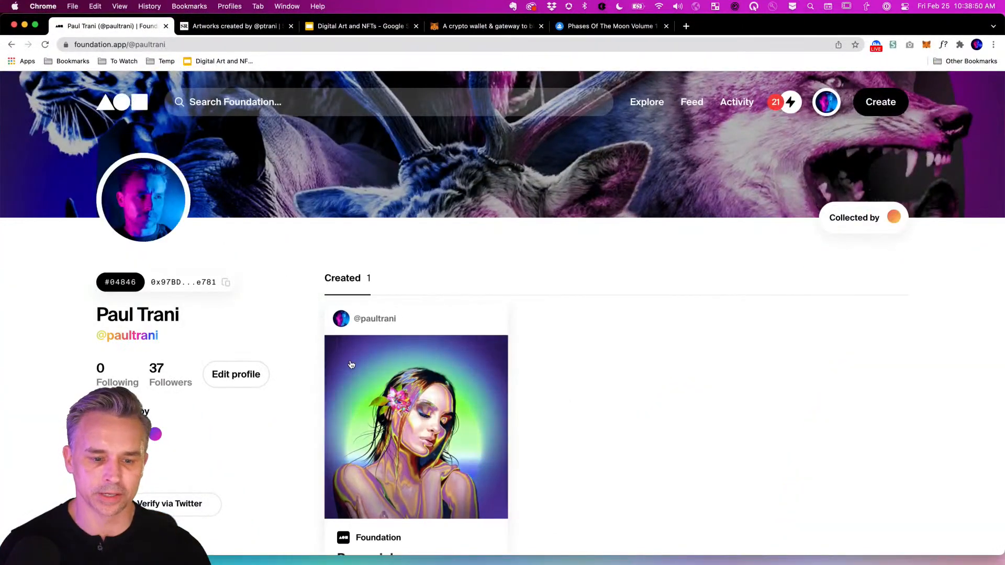
pyautogui.scroll(-5, 378, 485)
# Open Perennial's artwork page and review its provenance, including the 0.913 ETH auction sale.
pyautogui.scroll(-2, 408, 399)
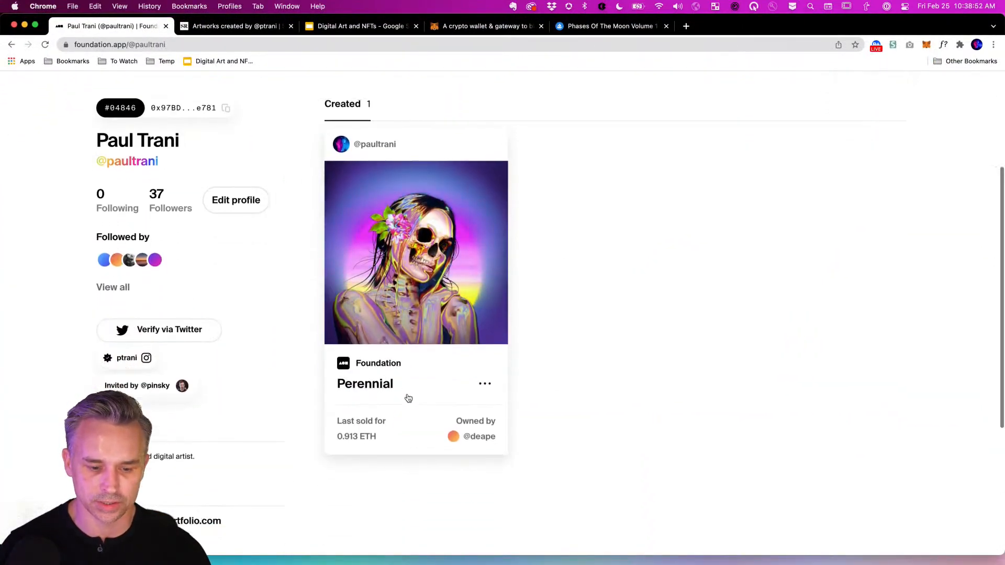
pyautogui.click(415, 343)
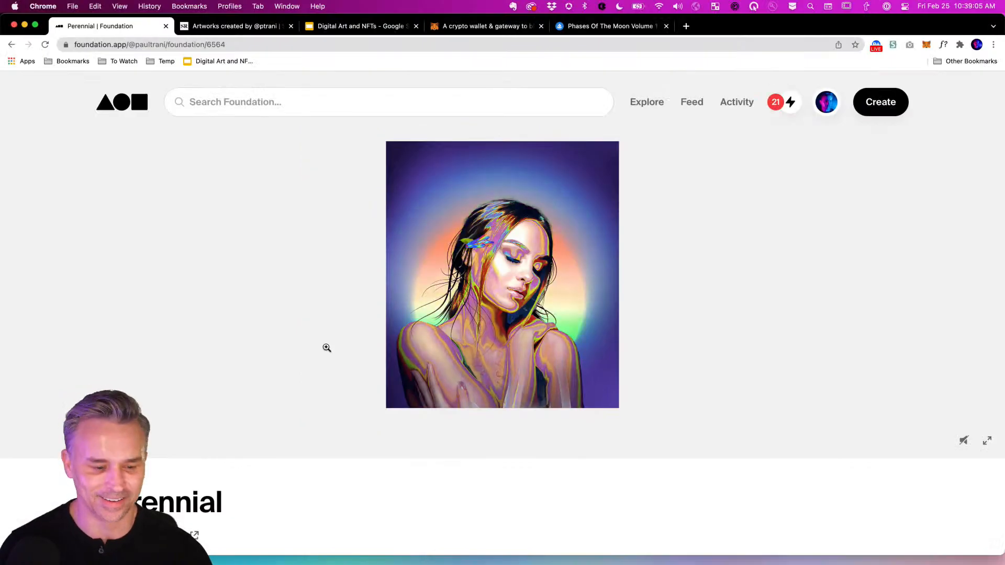
pyautogui.scroll(-8, 207, 398)
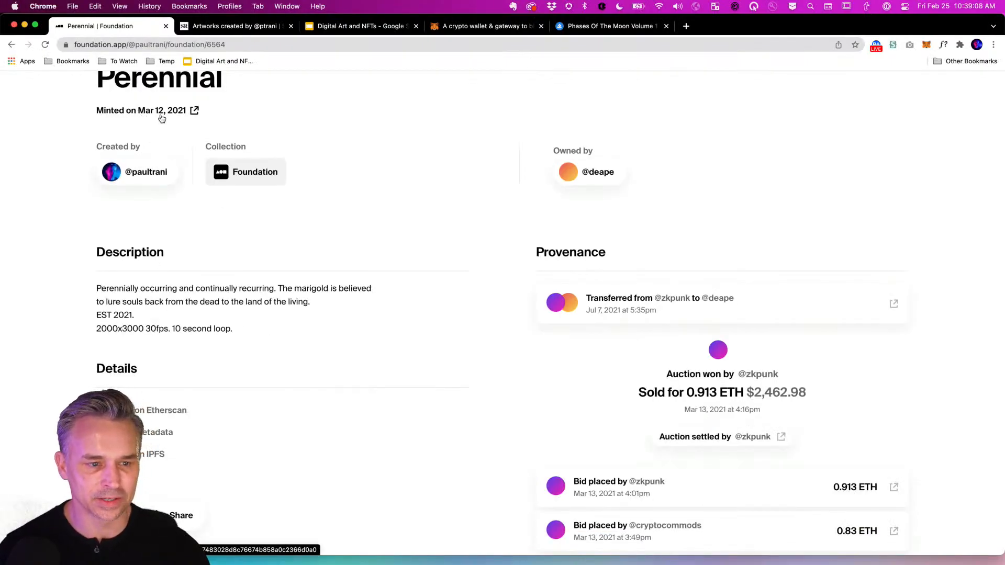
pyautogui.scroll(-2, 81, 319)
pyautogui.scroll(1, 79, 328)
pyautogui.scroll(-1, 80, 324)
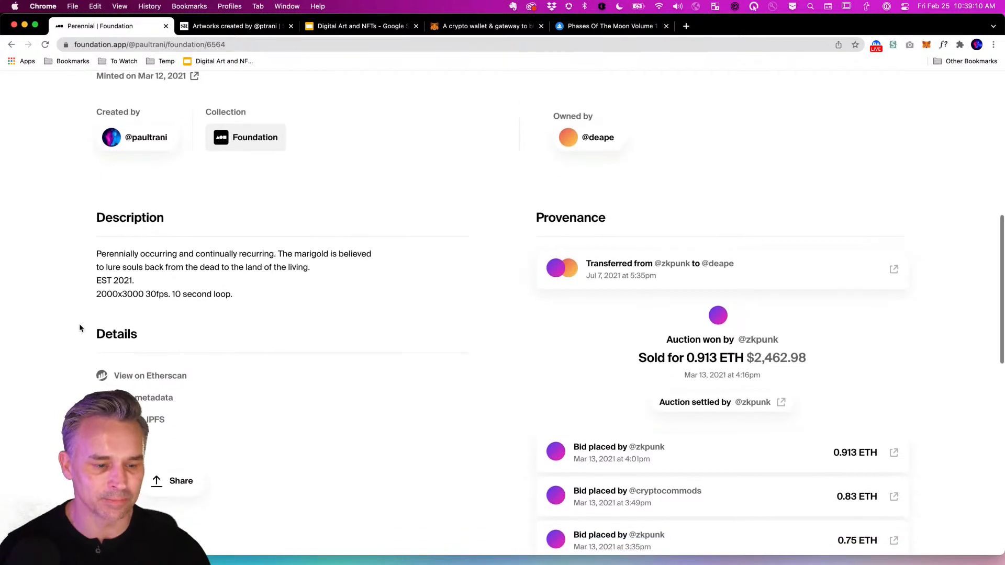
pyautogui.scroll(-2, 55, 359)
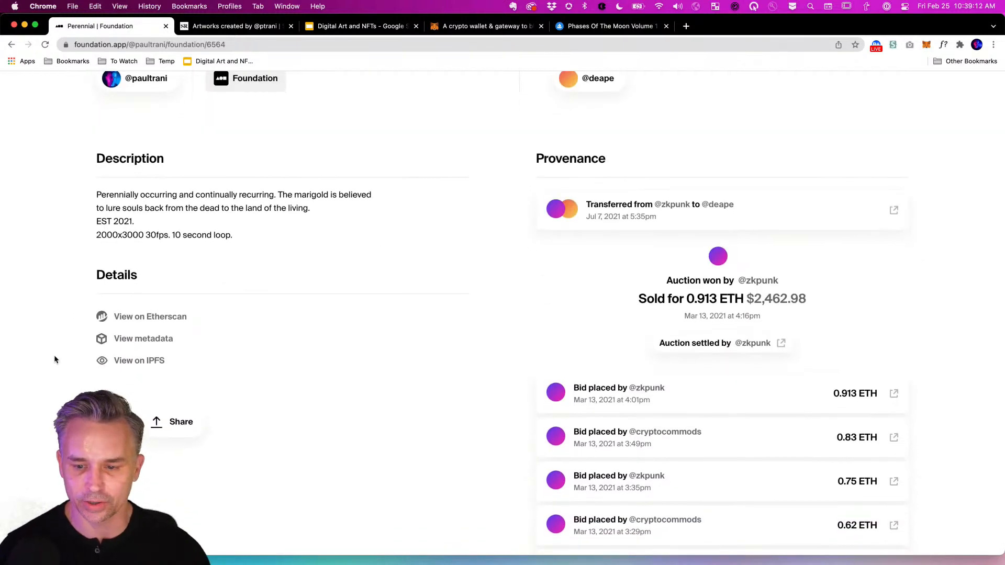
pyautogui.scroll(-2, 443, 322)
pyautogui.scroll(-15, 442, 323)
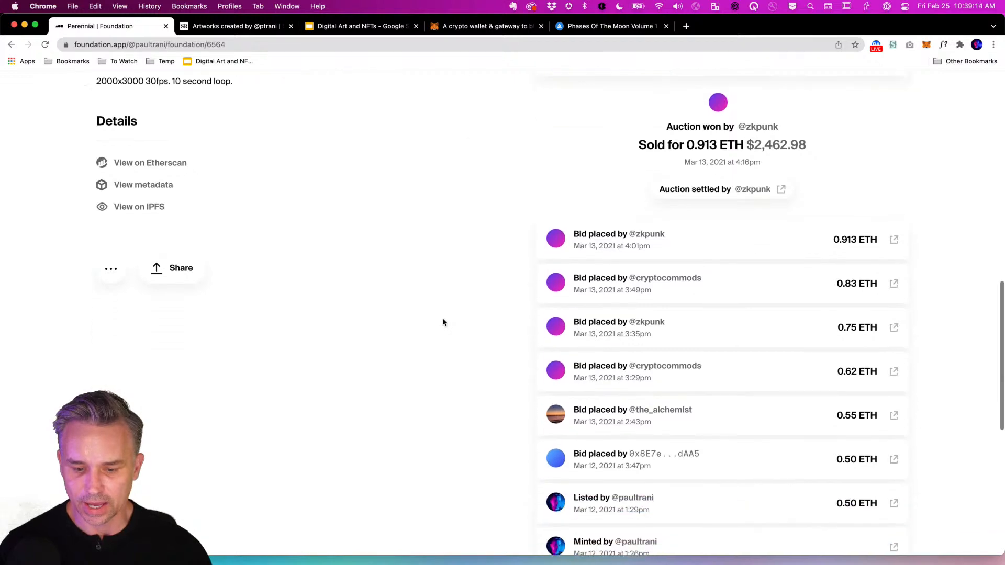
pyautogui.scroll(6, 480, 328)
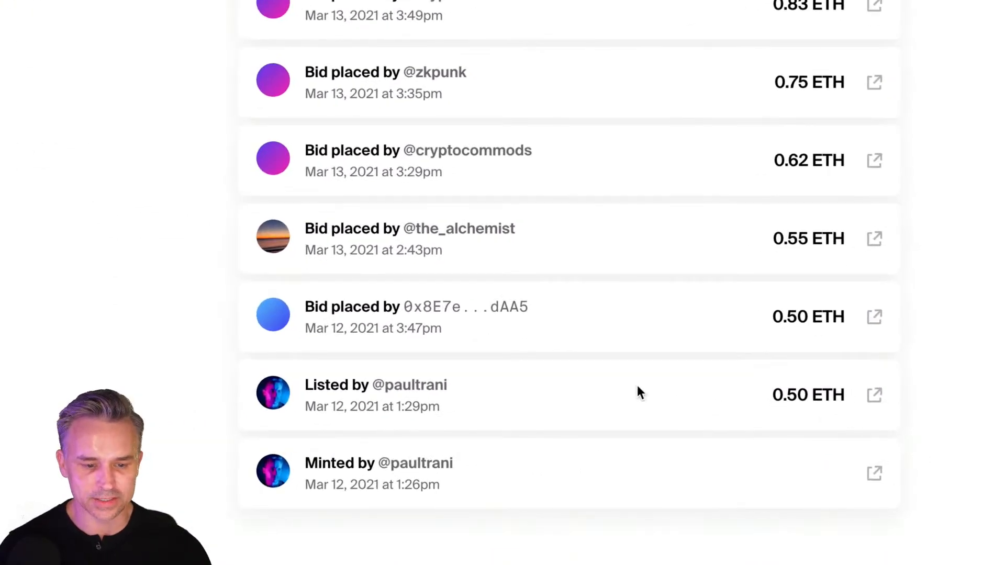
pyautogui.scroll(3, 767, 312)
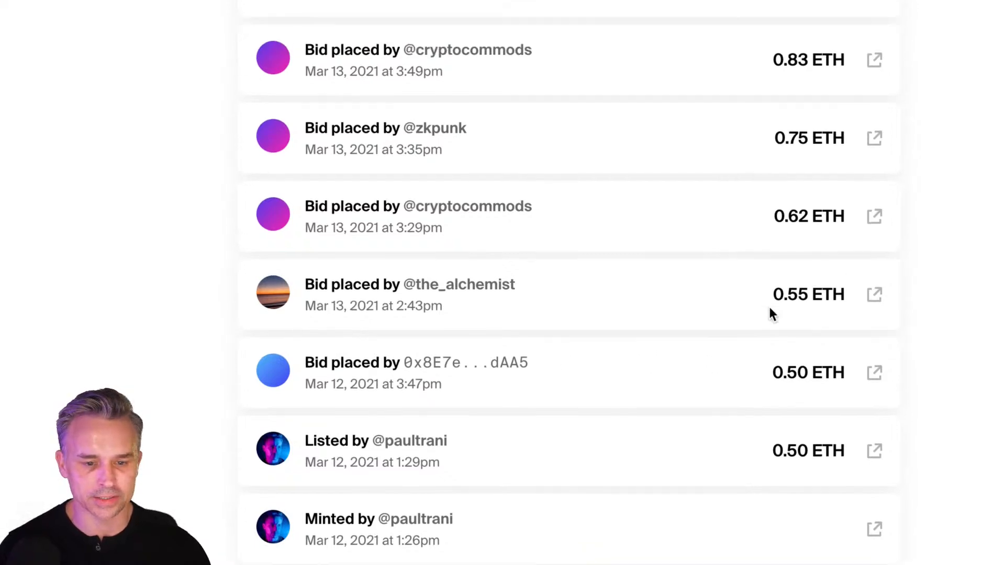
pyautogui.scroll(5, 769, 311)
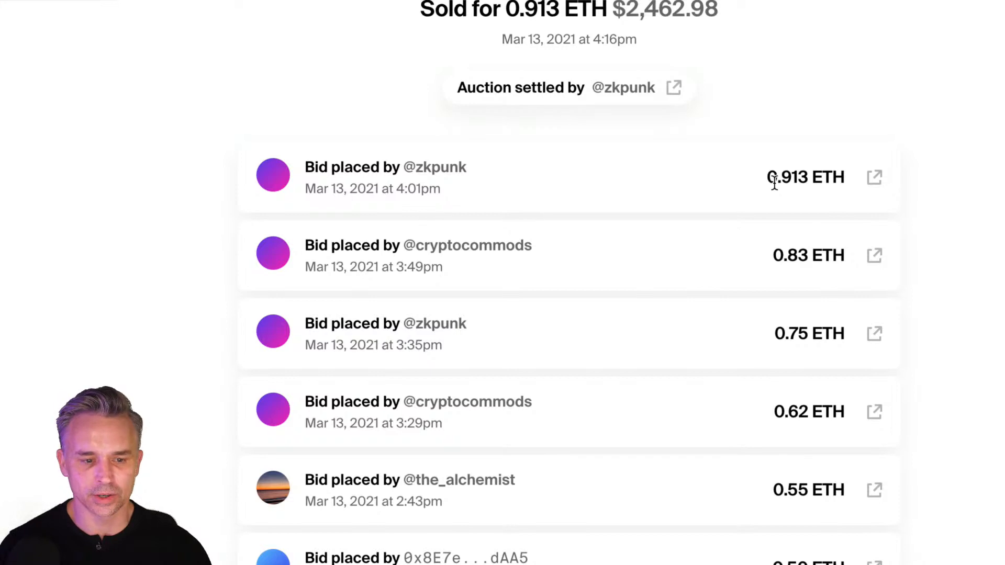
pyautogui.scroll(2, 775, 182)
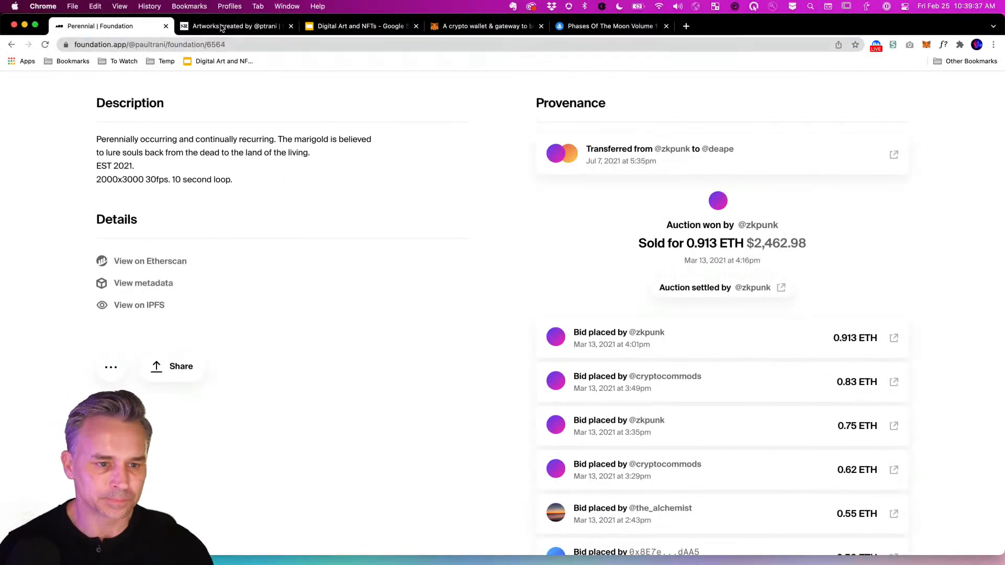
pyautogui.click(222, 27)
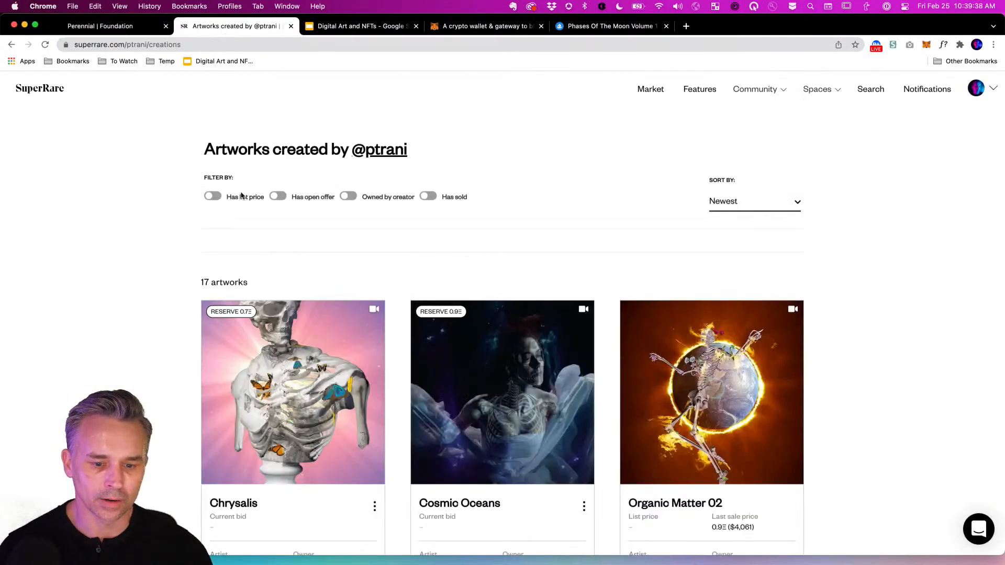
pyautogui.scroll(-5, 106, 295)
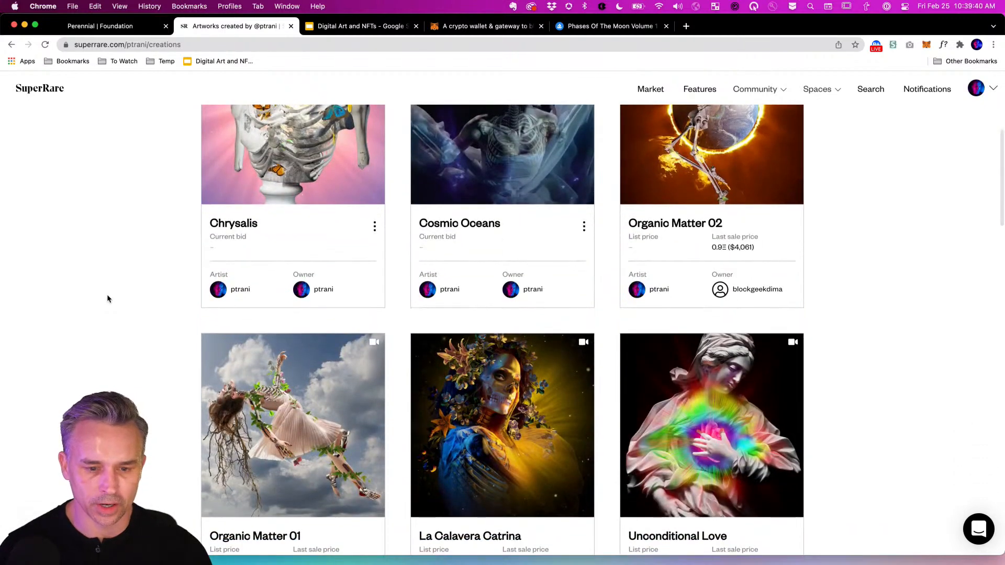
pyautogui.scroll(-3, 107, 298)
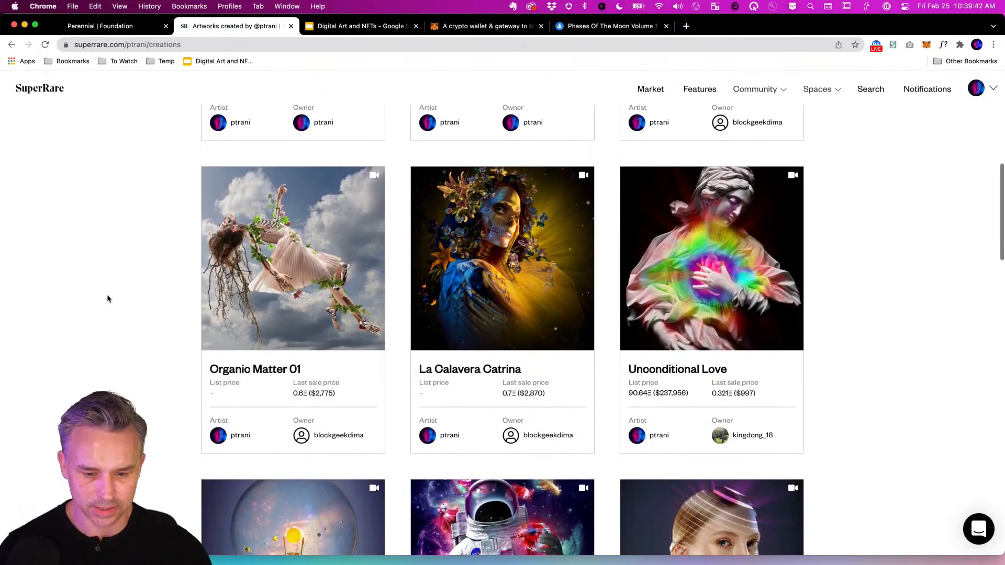
pyautogui.scroll(-4, 107, 299)
pyautogui.scroll(-3, 107, 299)
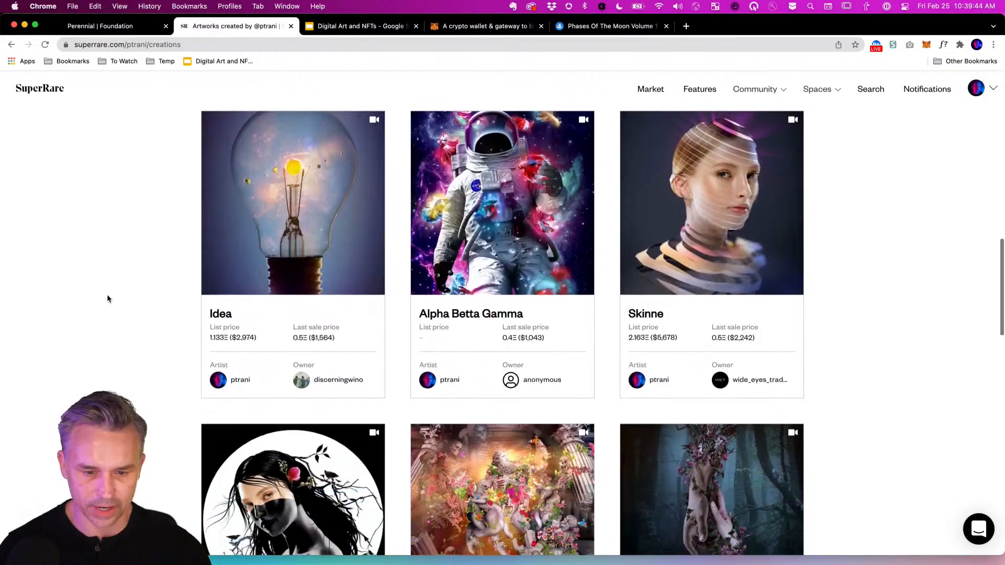
pyautogui.scroll(-6, 108, 299)
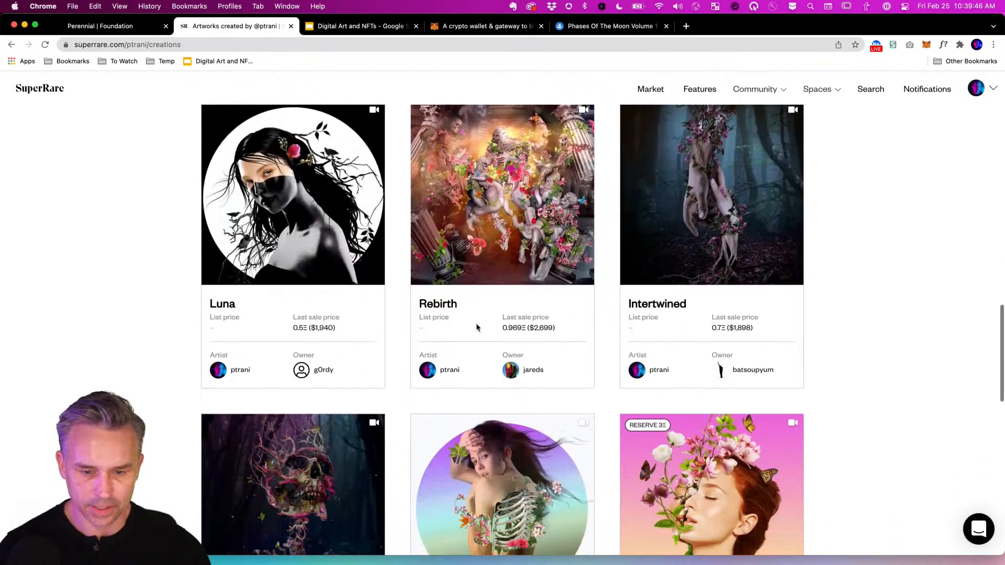
pyautogui.click(476, 328)
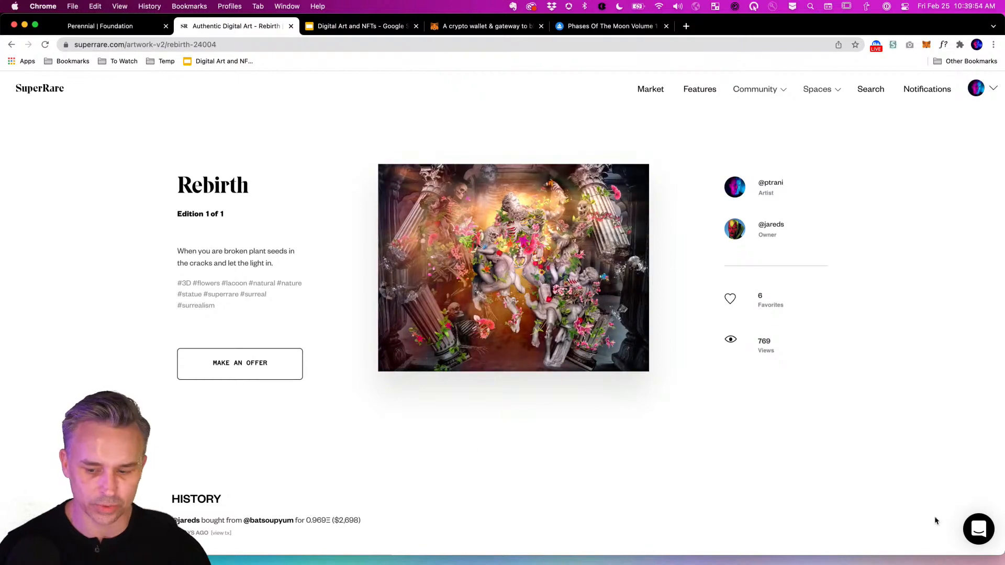
pyautogui.scroll(-5, 507, 378)
pyautogui.scroll(4, 507, 379)
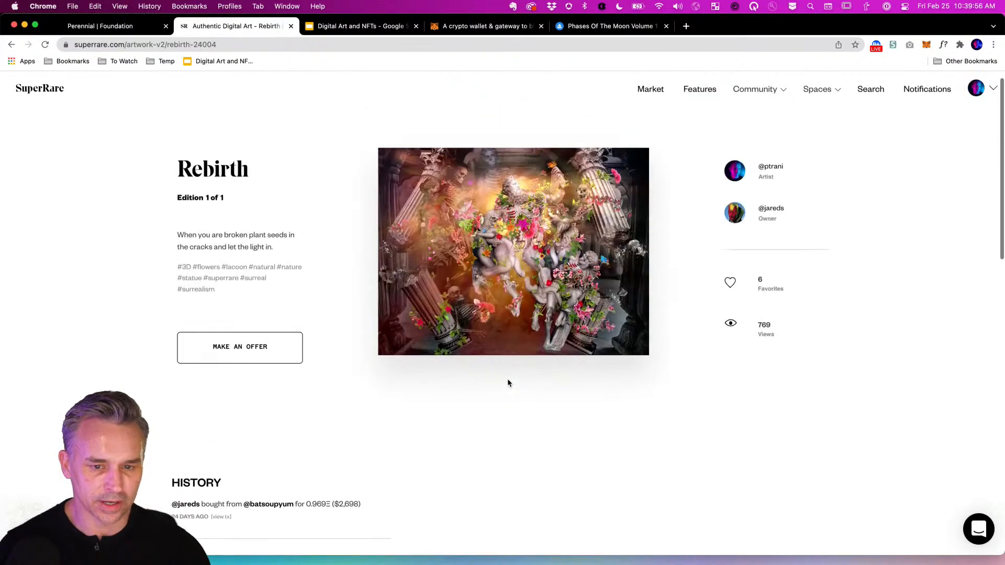
pyautogui.scroll(1, 507, 383)
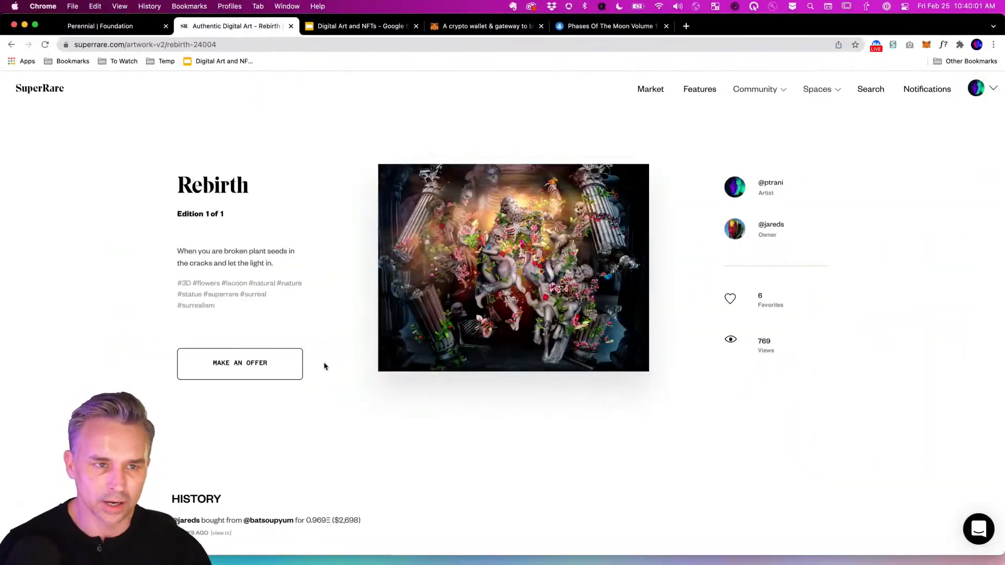
pyautogui.scroll(-1, 172, 431)
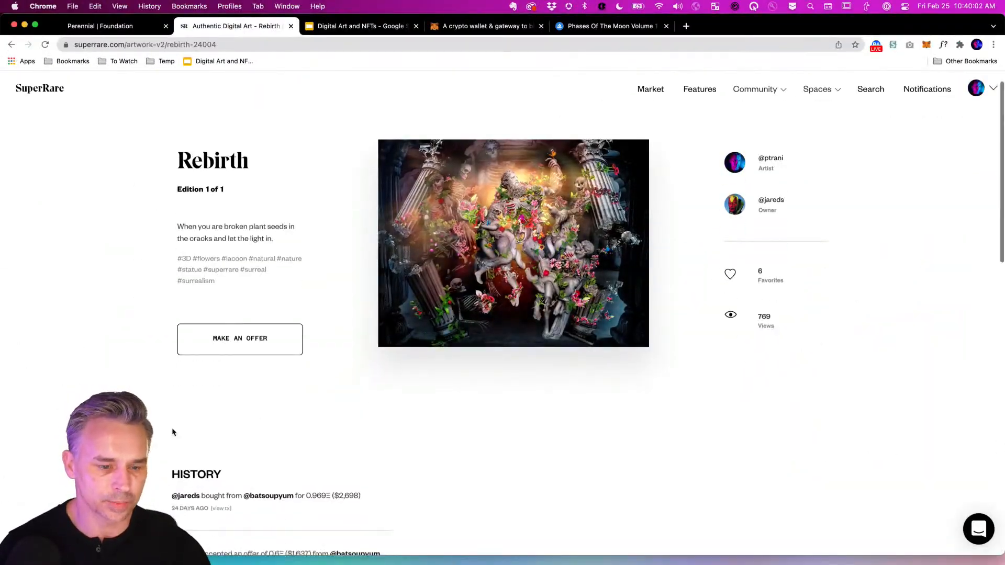
pyautogui.scroll(-5, 171, 432)
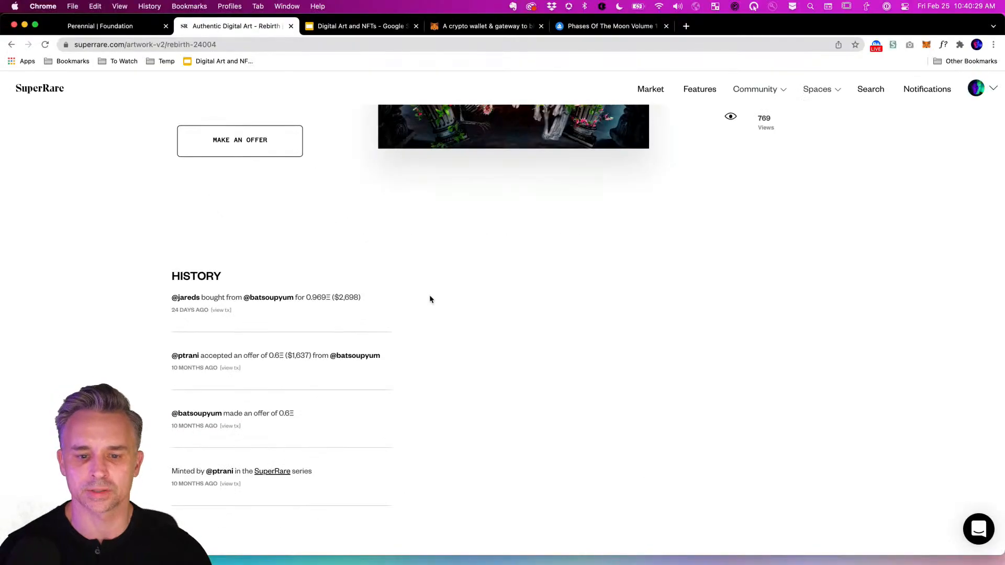
pyautogui.scroll(5, 429, 300)
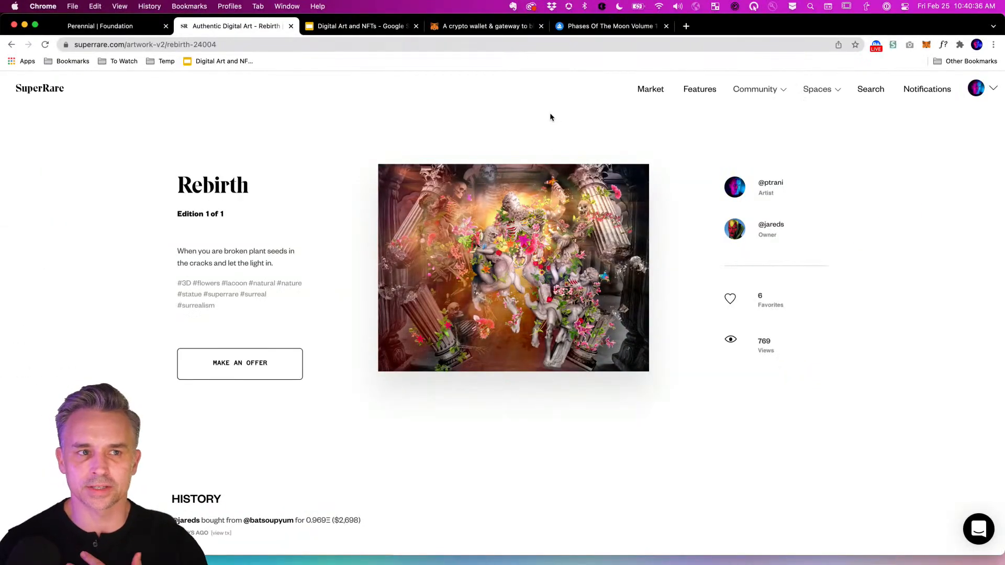
# Minimize Chrome and bring Photoshop forward with the David.psd marble bust composite.
pyautogui.click(24, 26)
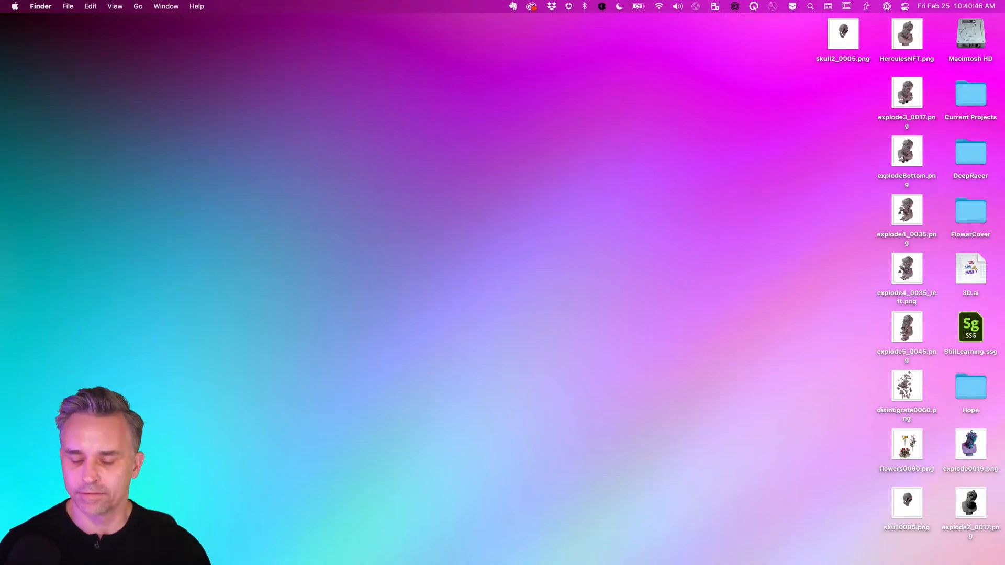
pyautogui.moveTo(477, 562)
pyautogui.click(271, 552)
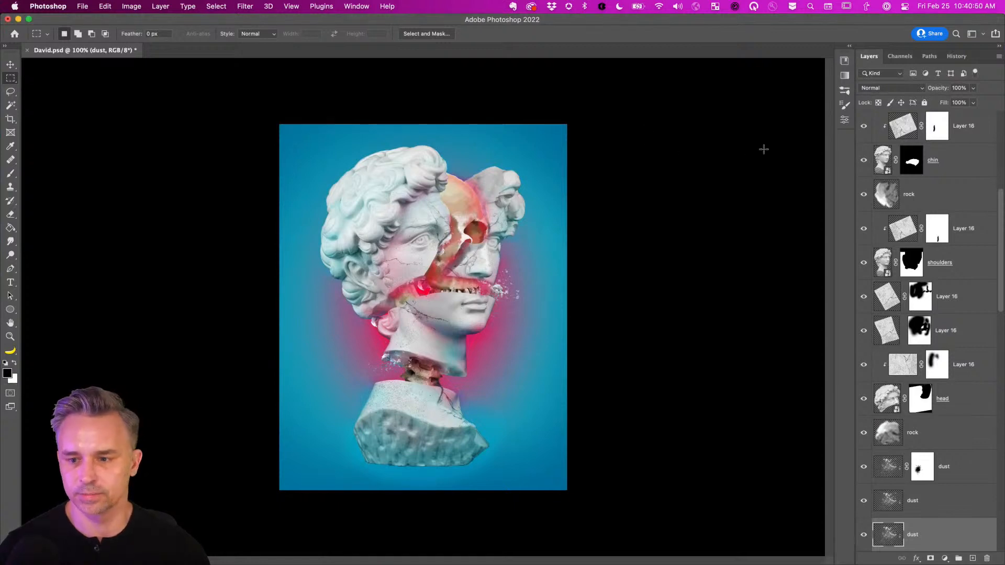
pyautogui.scroll(5, 1000, 130)
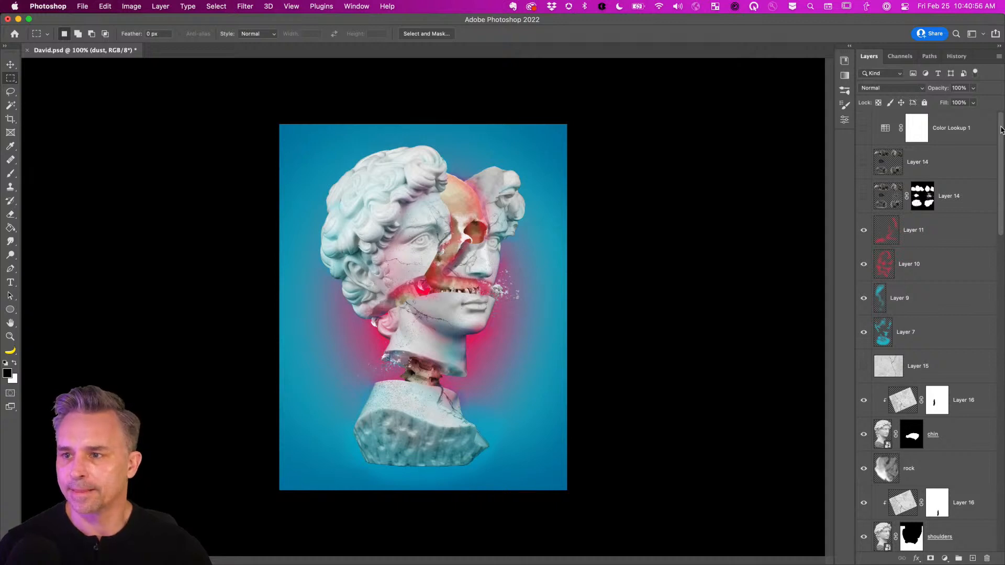
pyautogui.moveTo(451, 564)
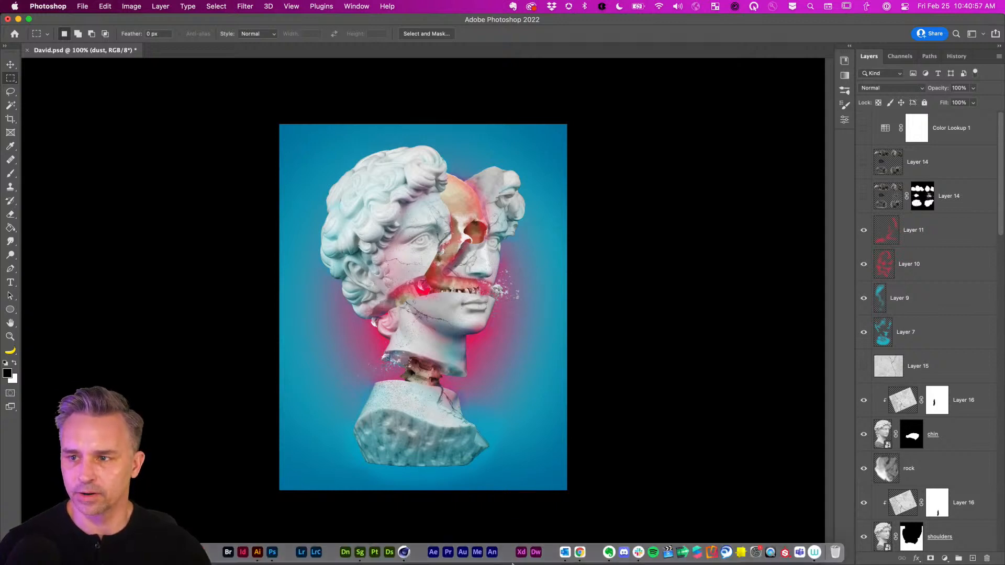
# Restore the Rebirth page, check the MetaMask wallet, and preview the artwork full screen.
pyautogui.click(580, 553)
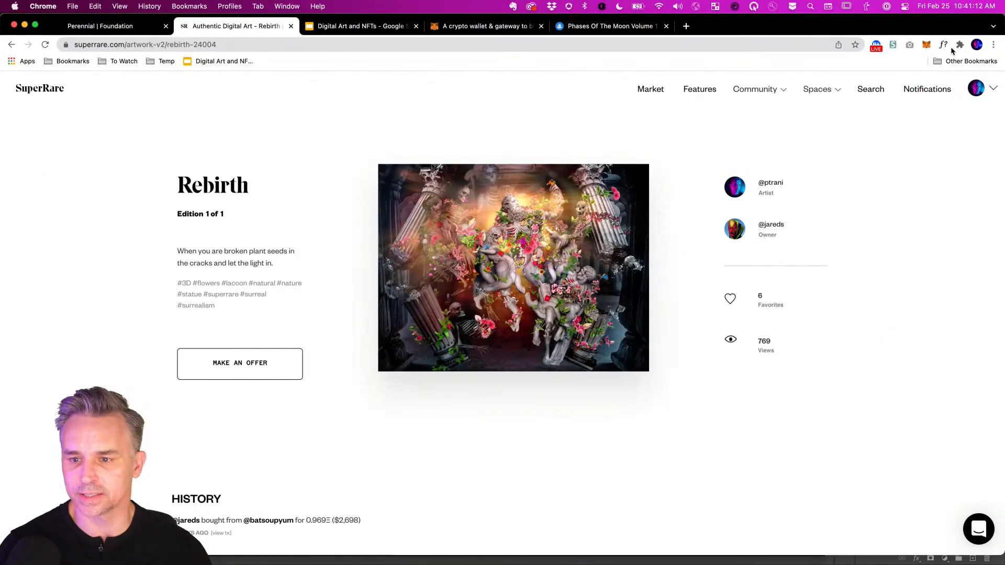
pyautogui.click(926, 45)
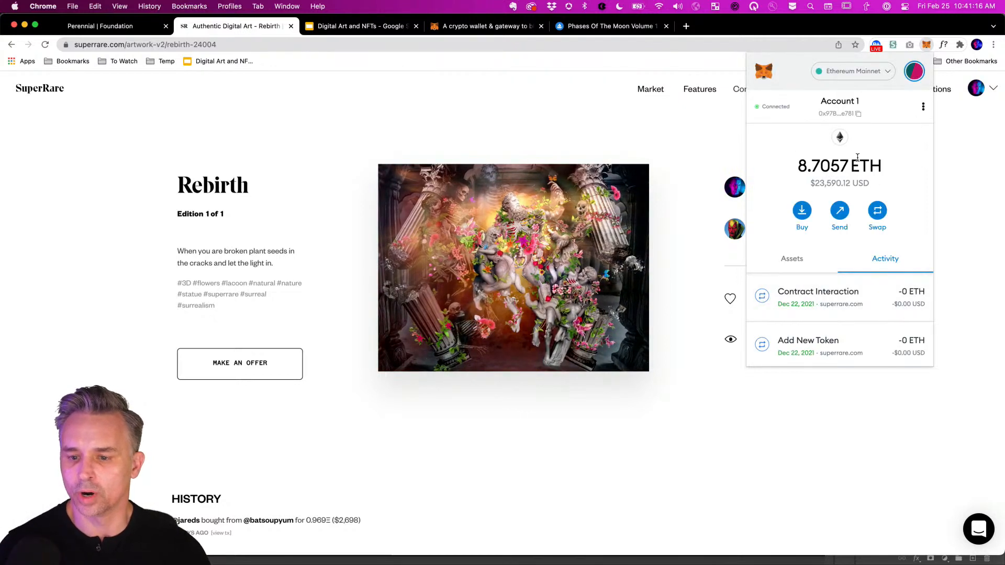
pyautogui.click(569, 103)
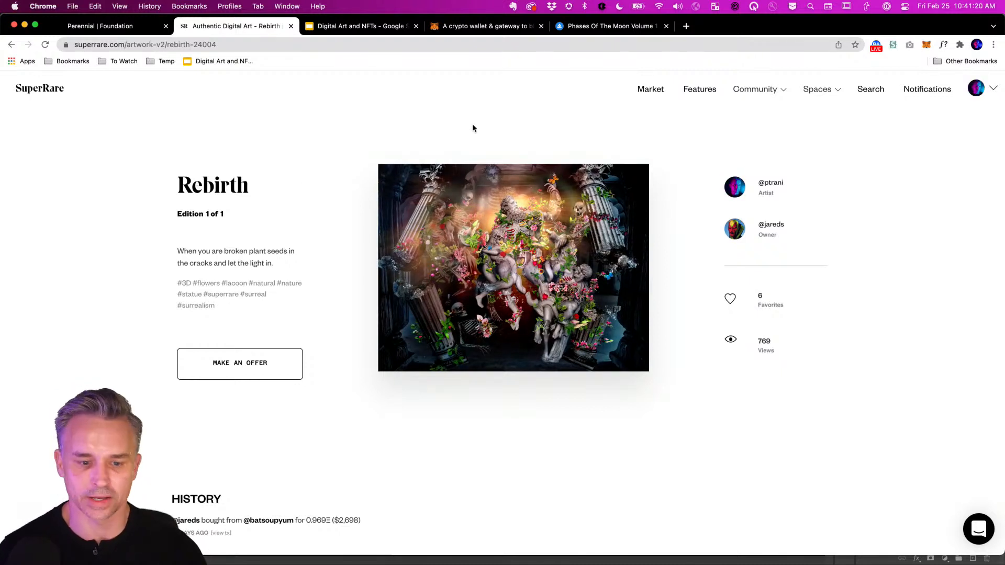
pyautogui.click(638, 330)
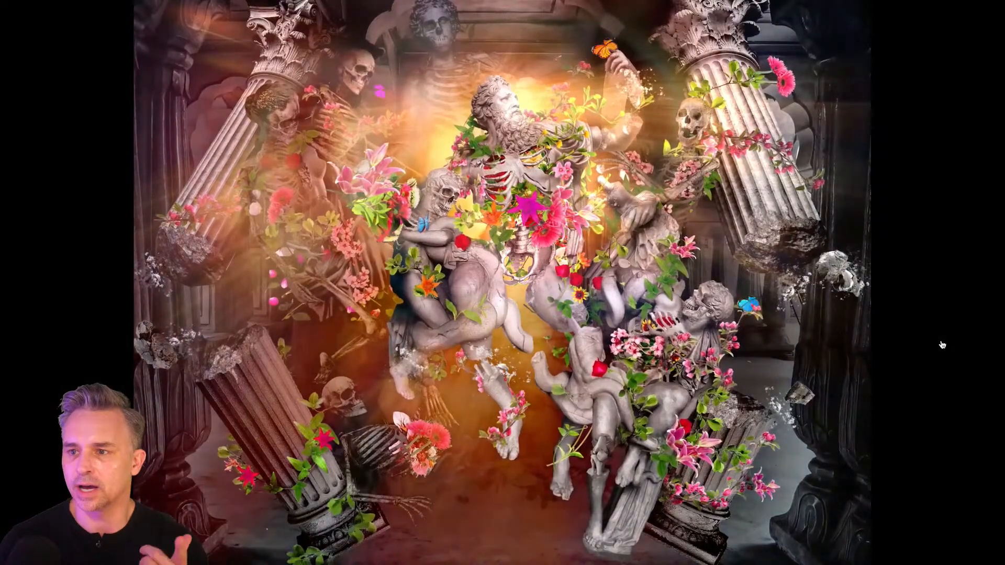
pyautogui.click(942, 346)
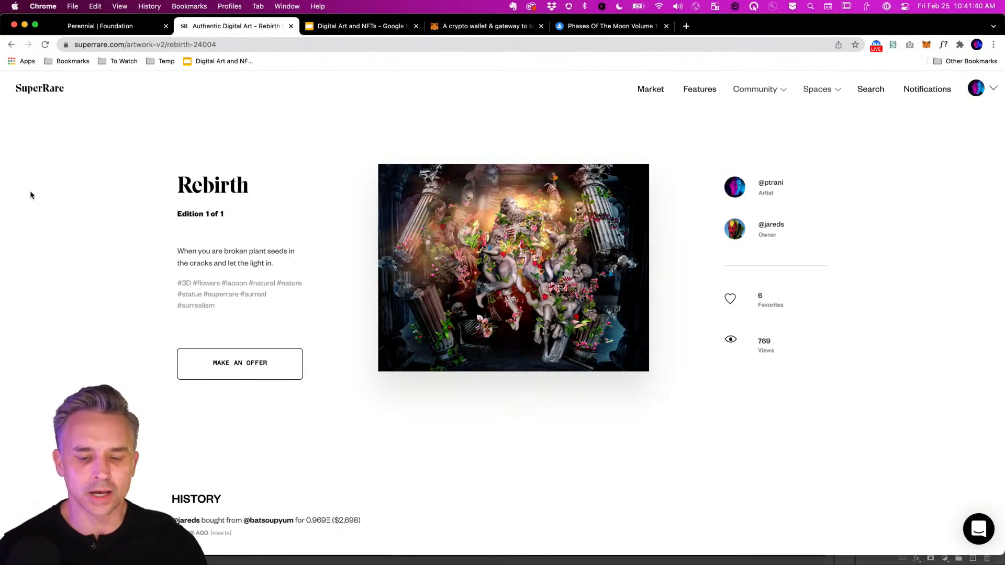
# Open the SuperRare home page in a second background tab.
pyautogui.keyDown('super'); pyautogui.click(33, 92); pyautogui.keyUp('super')
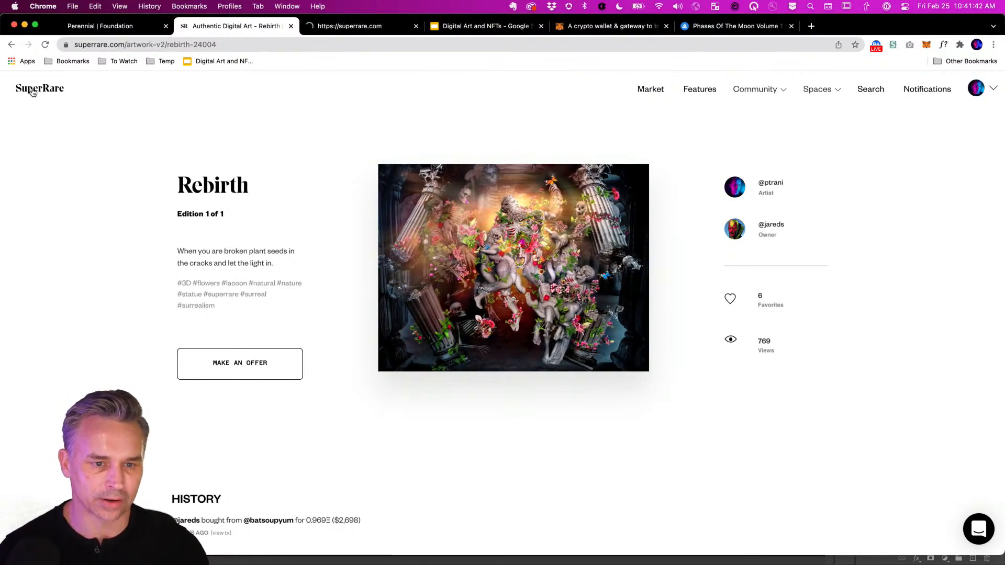
pyautogui.scroll(-1, 451, 359)
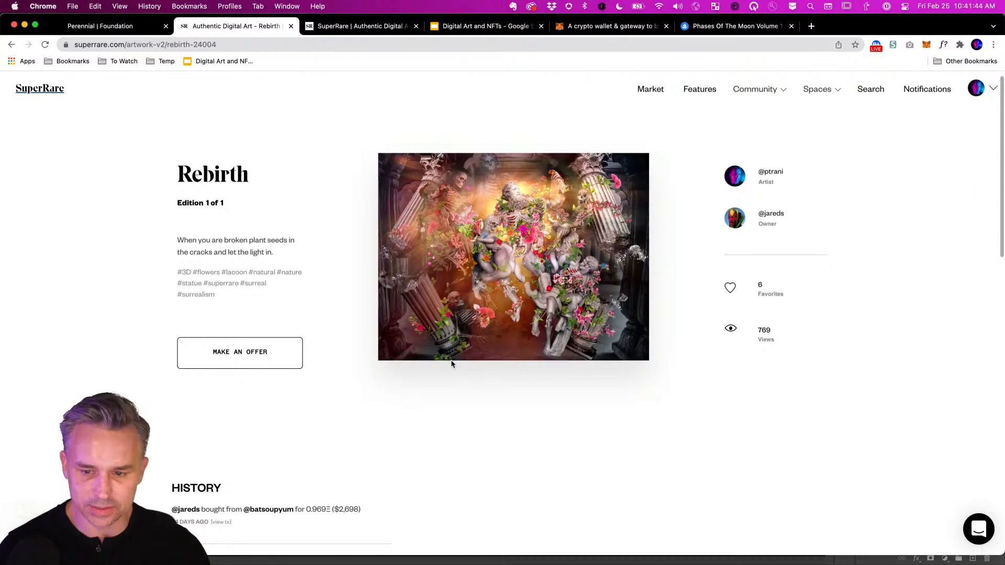
pyautogui.scroll(2, 451, 359)
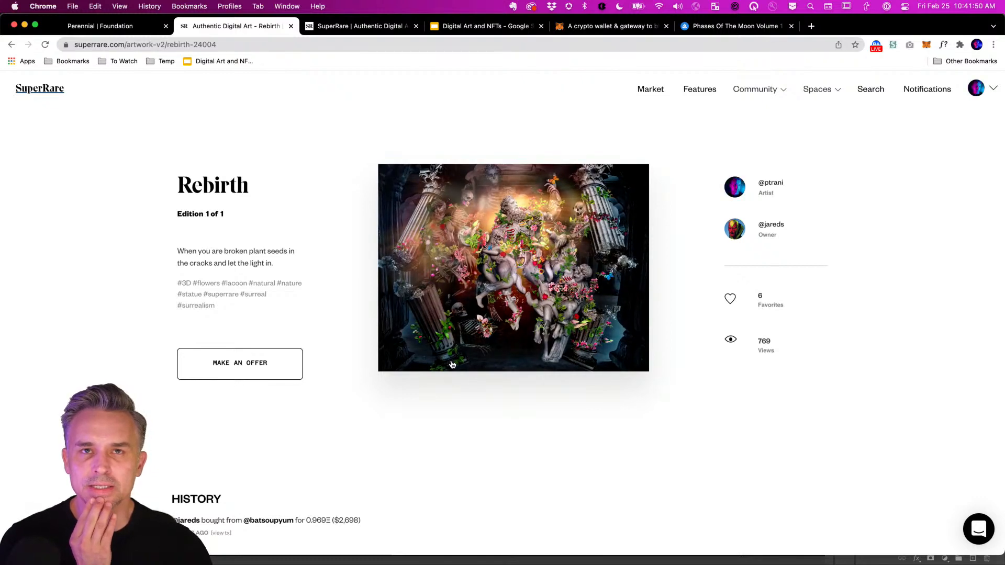
pyautogui.click(810, 26)
pyautogui.write('superr')
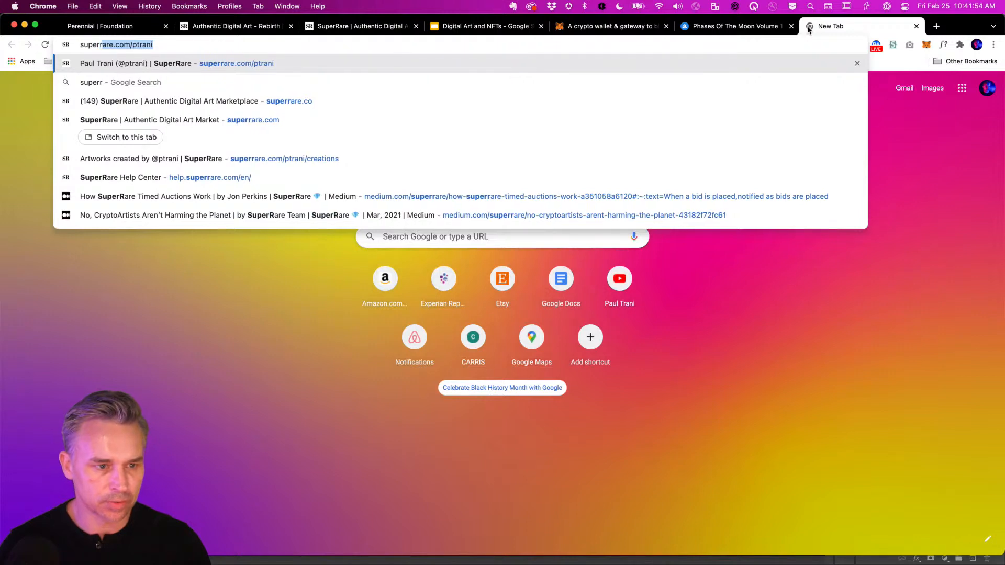
pyautogui.write('are res')
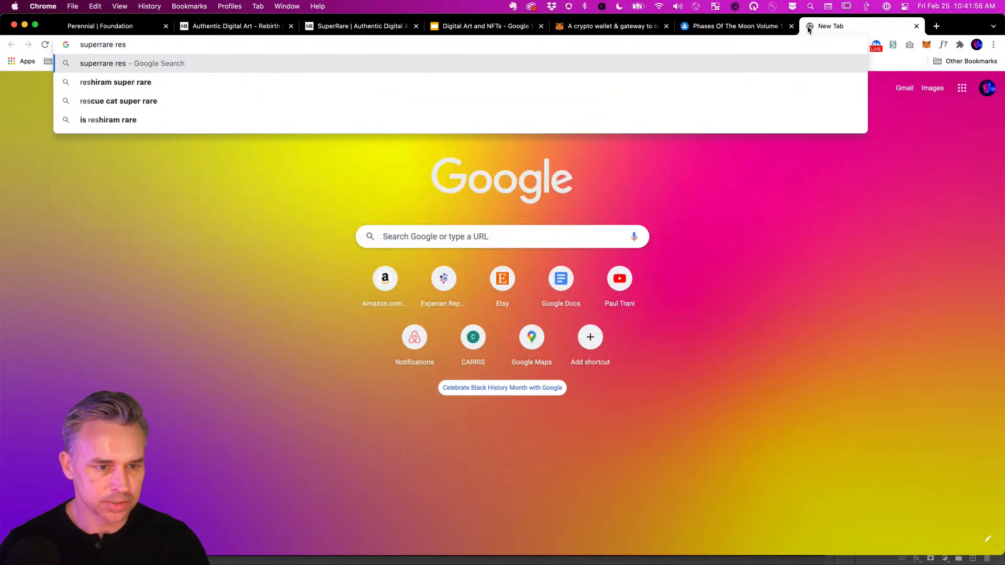
pyautogui.write('ell for artists')
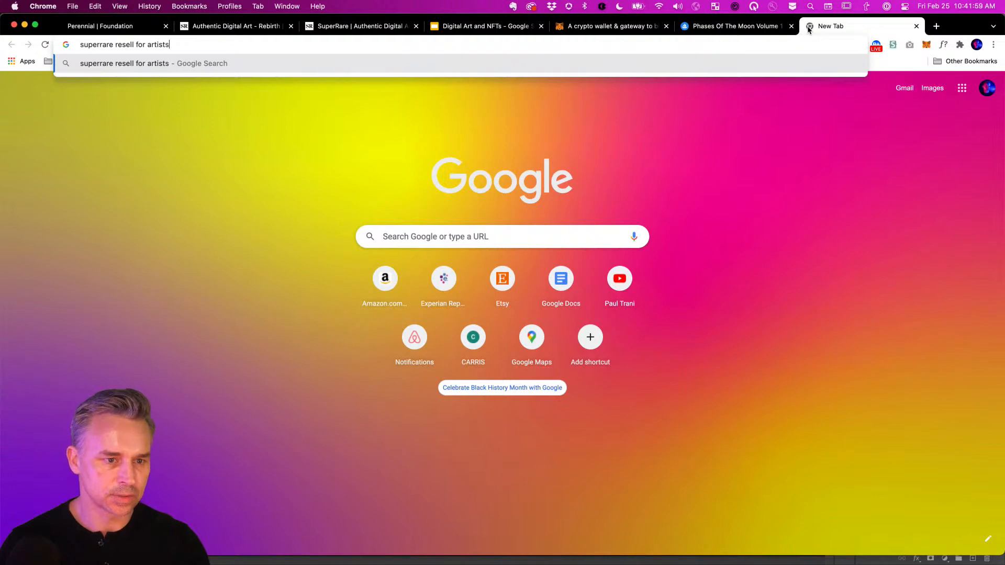
pyautogui.press('Return')
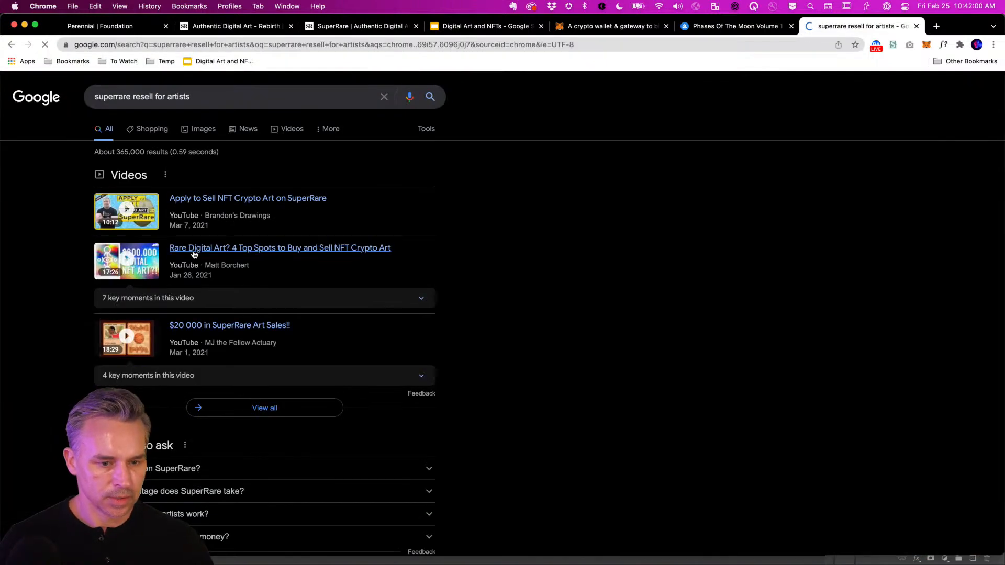
pyautogui.scroll(-1, 62, 382)
pyautogui.scroll(-1, 62, 382)
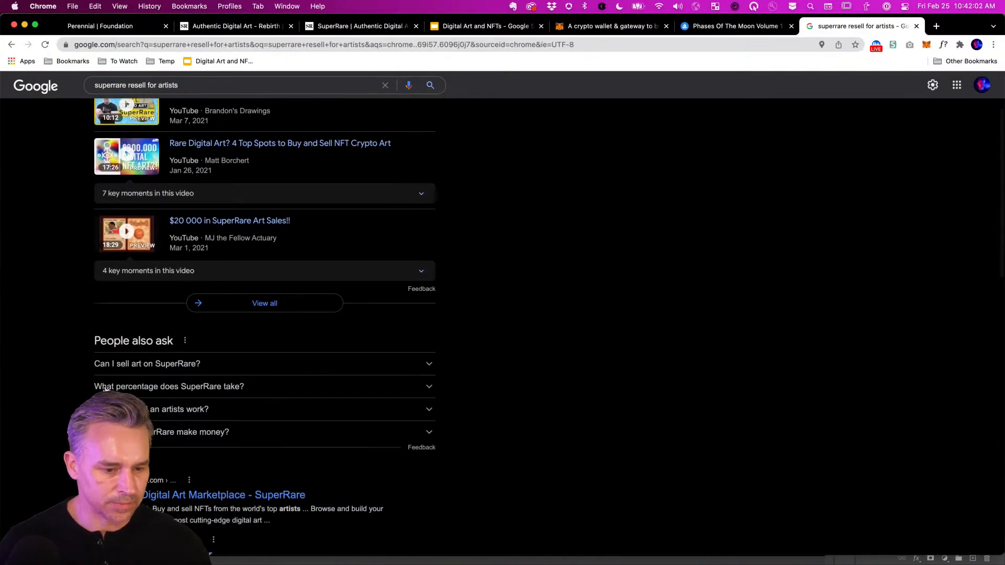
pyautogui.click(104, 382)
pyautogui.scroll(-2, 69, 408)
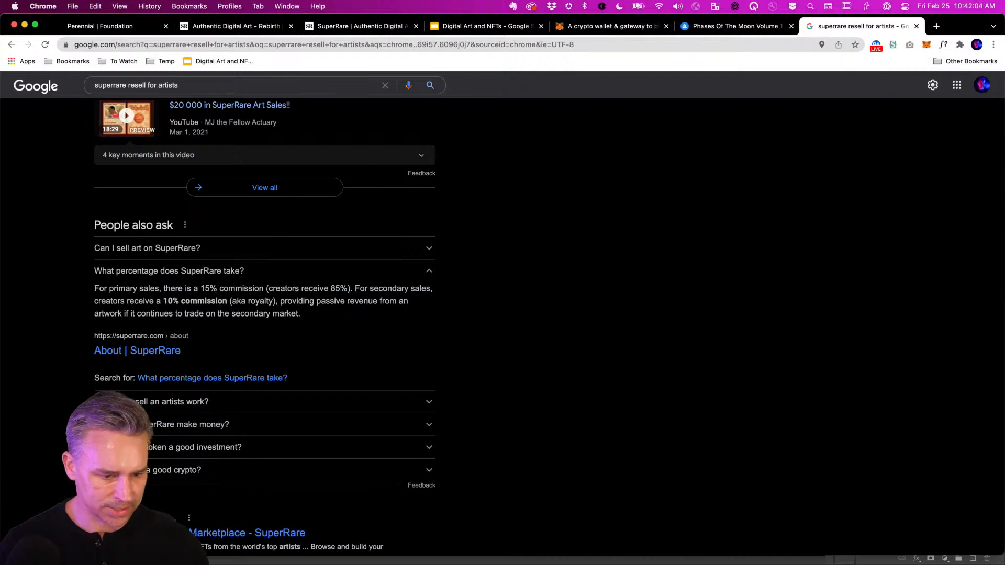
pyautogui.click(105, 401)
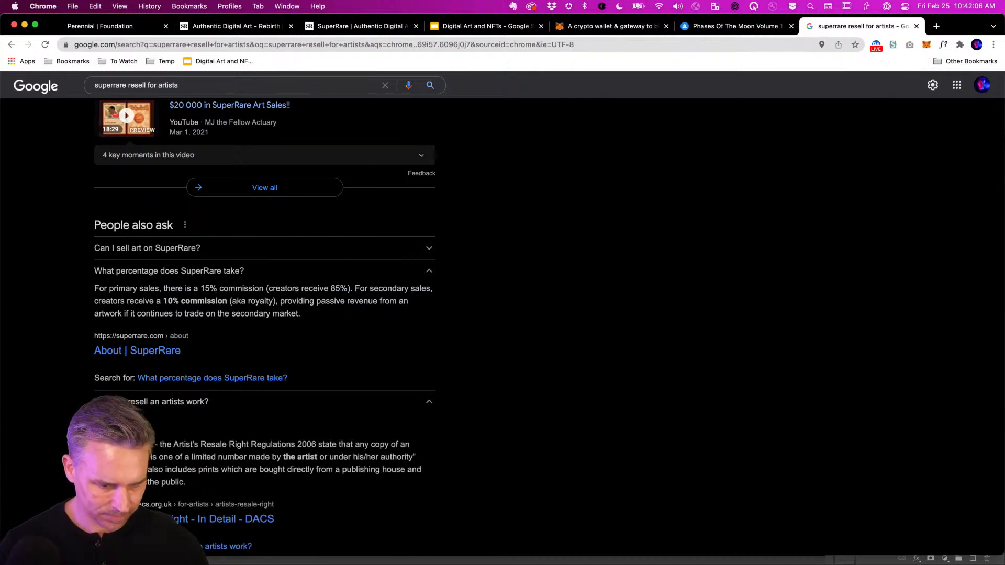
pyautogui.scroll(-1, 262, 314)
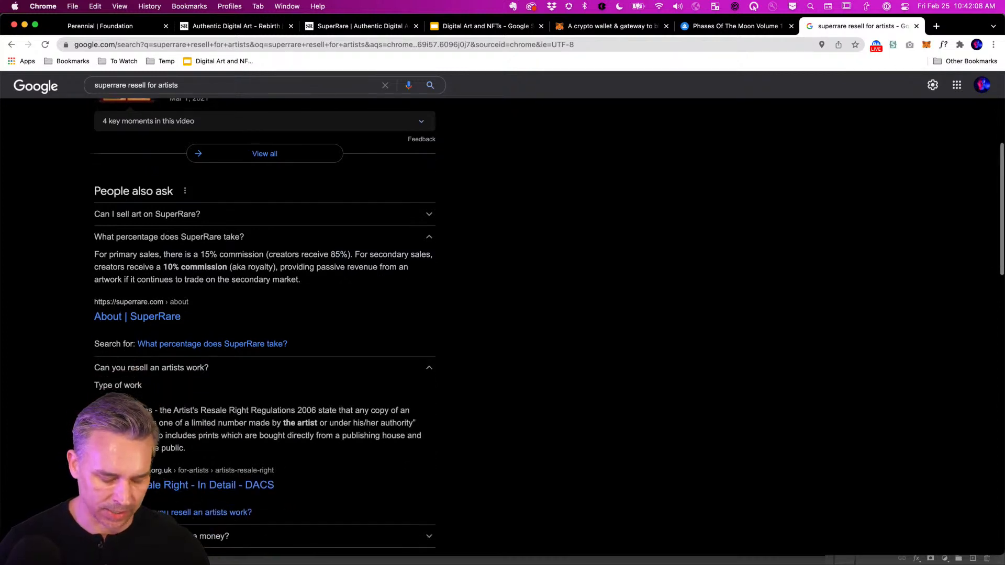
pyautogui.press('super+w')
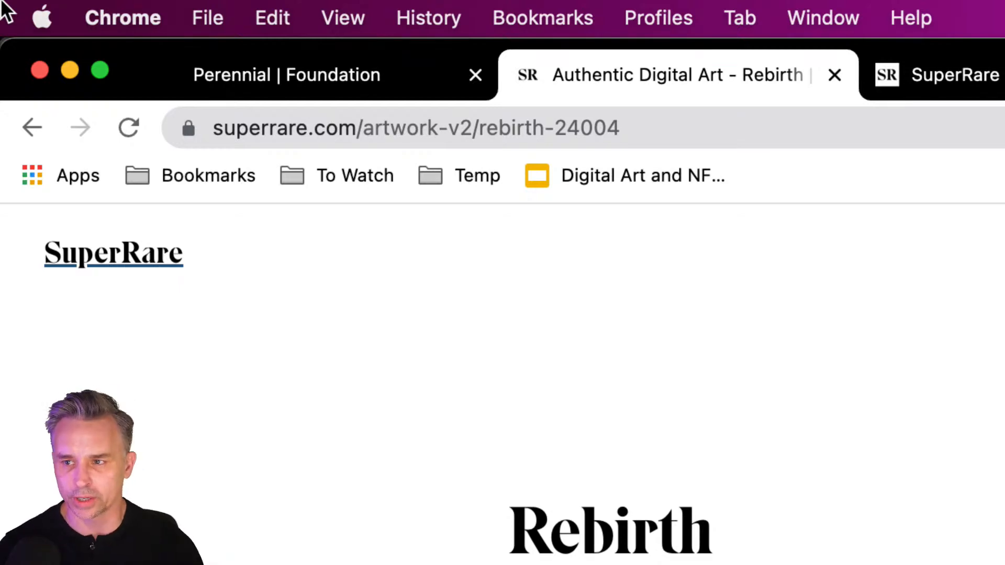
pyautogui.click(287, 76)
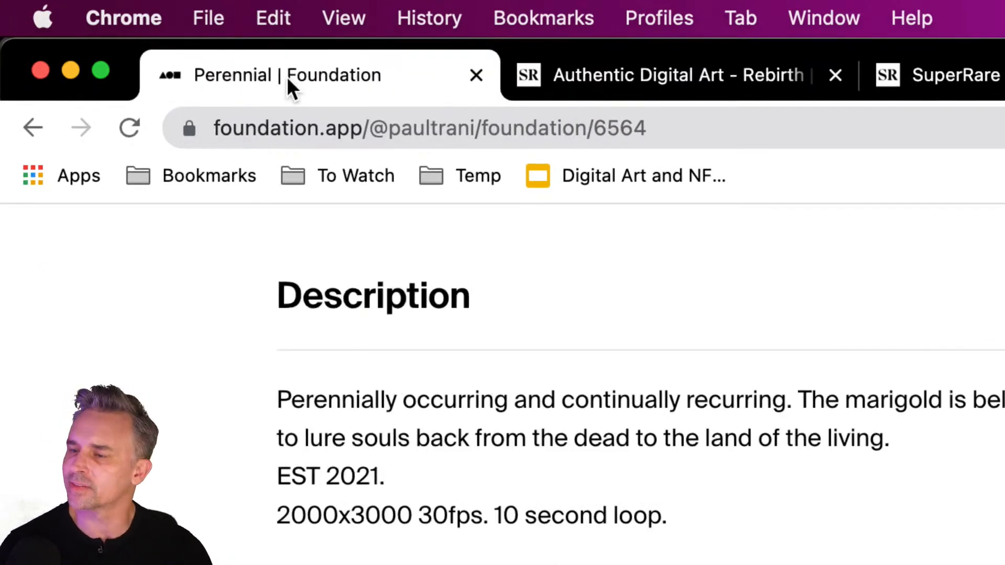
pyautogui.click(639, 86)
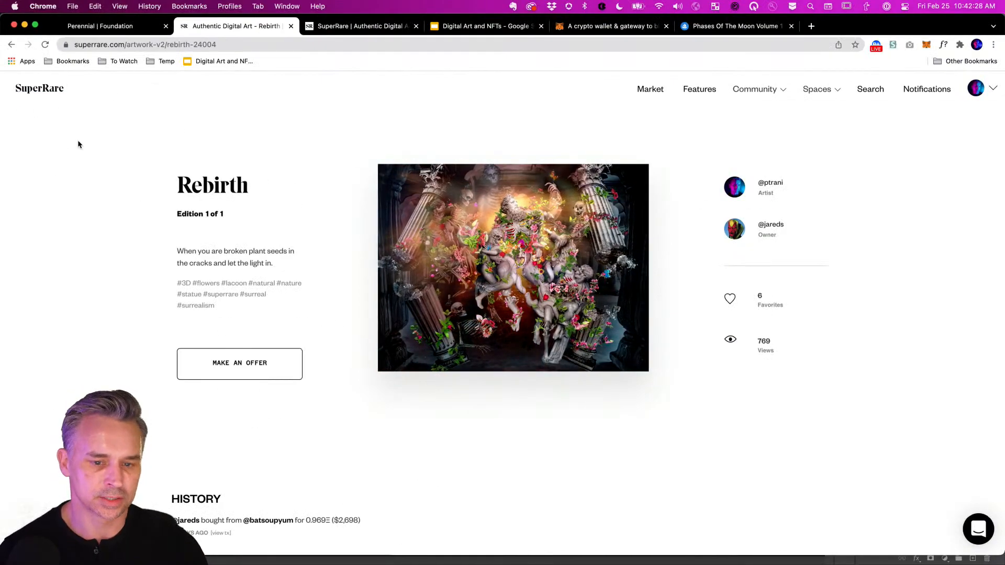
# Hide Chrome and make Photoshop active on the David.psd fractured bust composite.
pyautogui.click(24, 25)
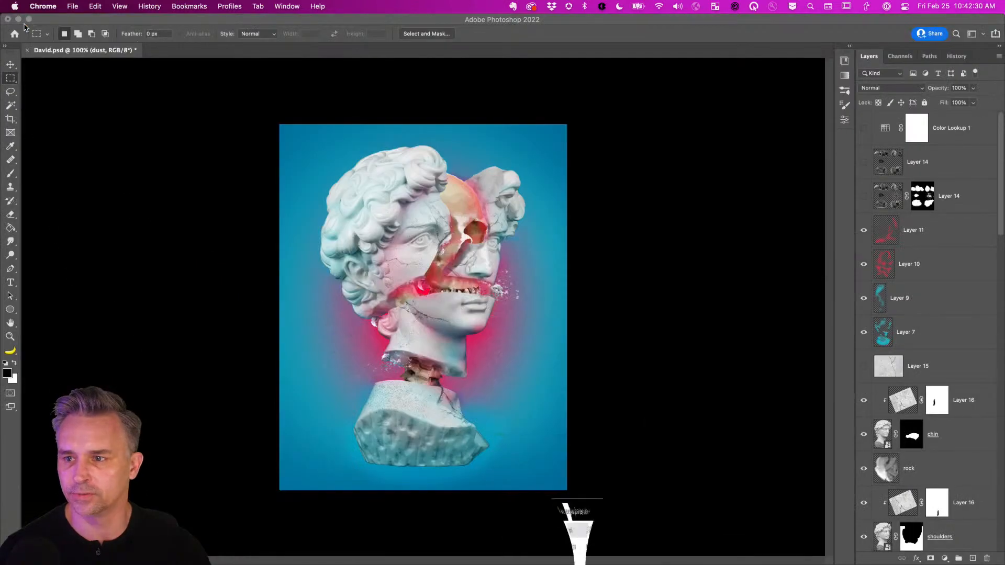
pyautogui.click(371, 257)
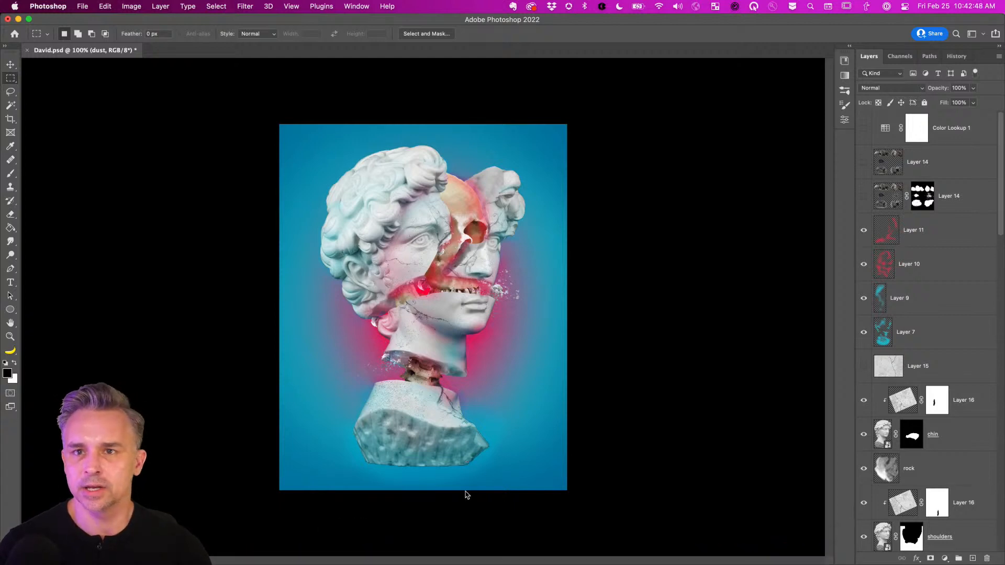
pyautogui.moveTo(409, 562)
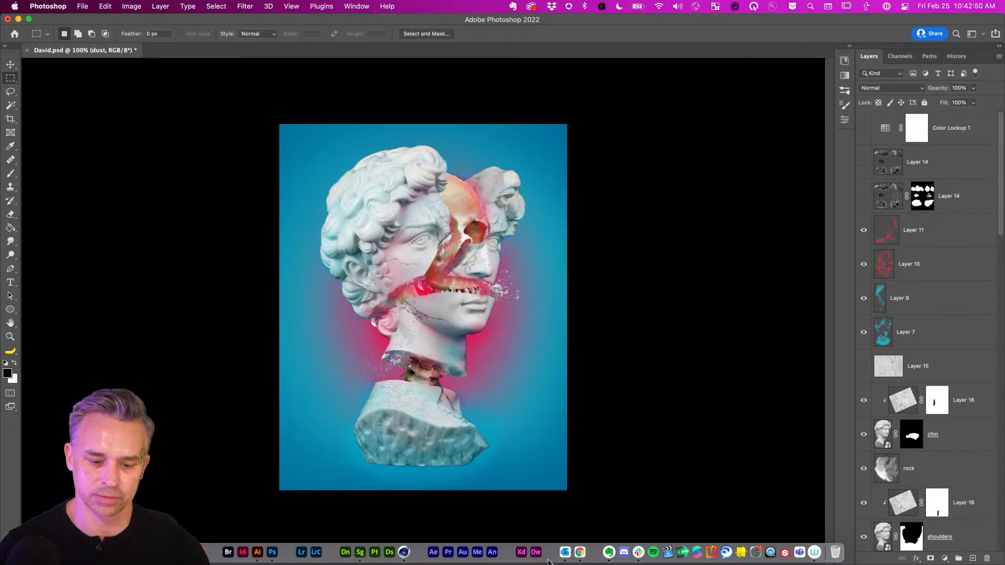
# Switch to Chrome, view SuperRare's Rebirth artwork full screen, then return to its artwork page.
pyautogui.click(581, 554)
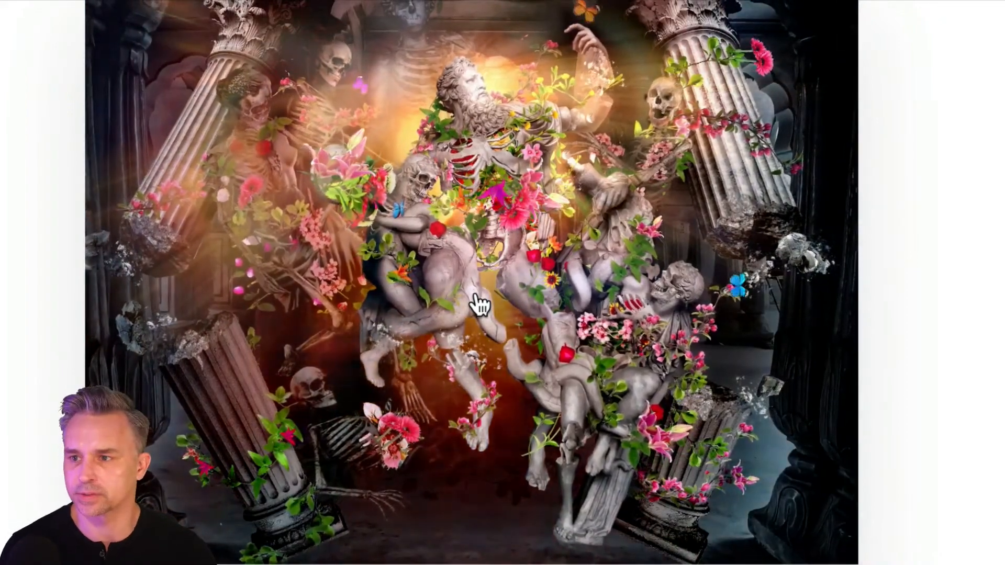
pyautogui.press('Escape')
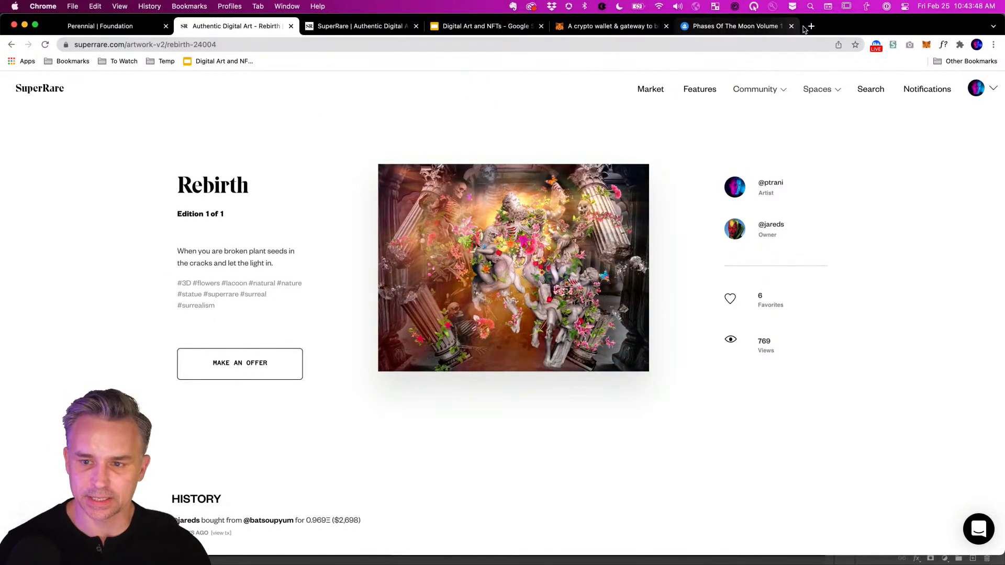
# Load behance.net in a new Chrome tab.
pyautogui.click(811, 26)
pyautogui.write('behance')
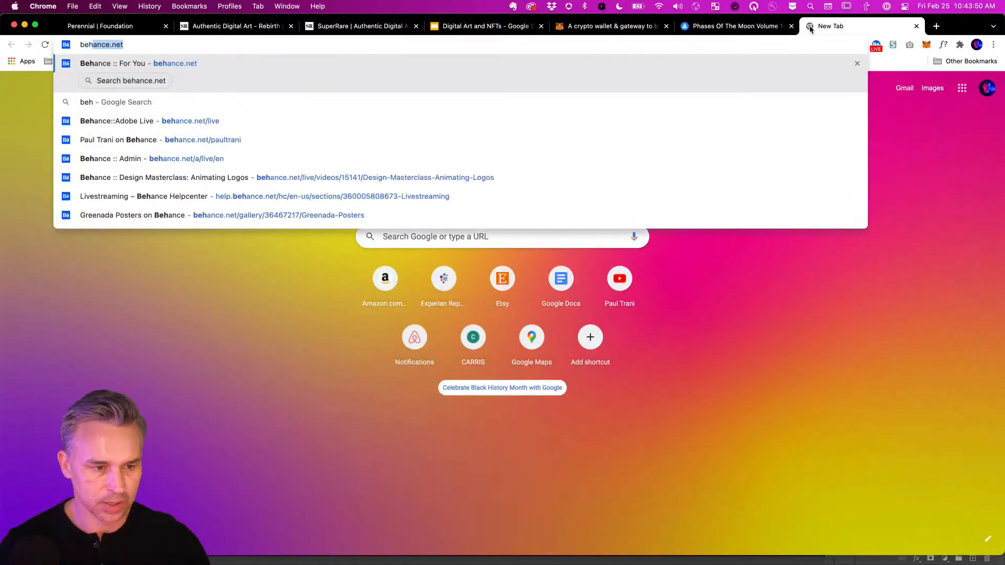
pyautogui.press('Return')
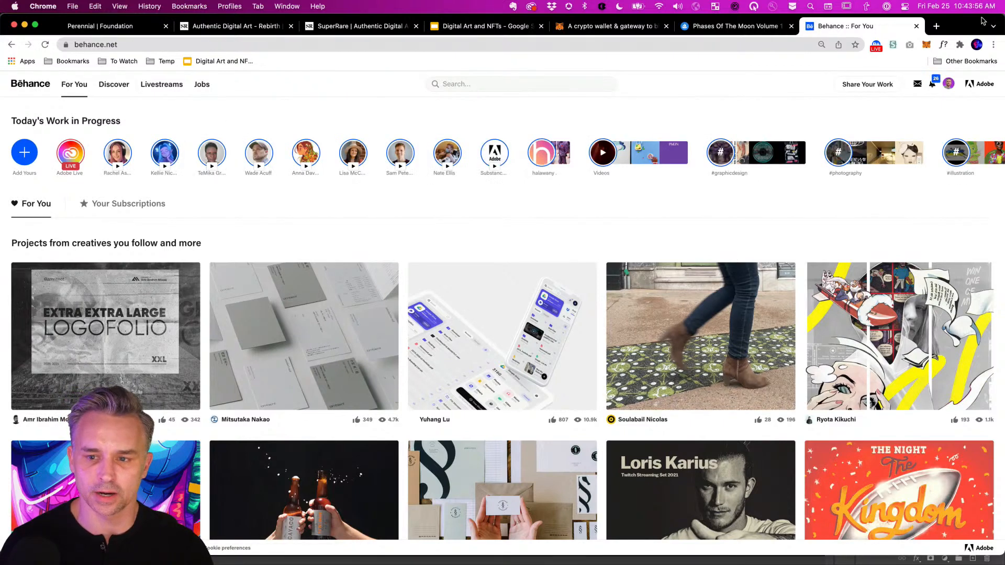
# In another new tab, search 'content authenticity initiative' and open contentauthenticity.org.
pyautogui.click(937, 27)
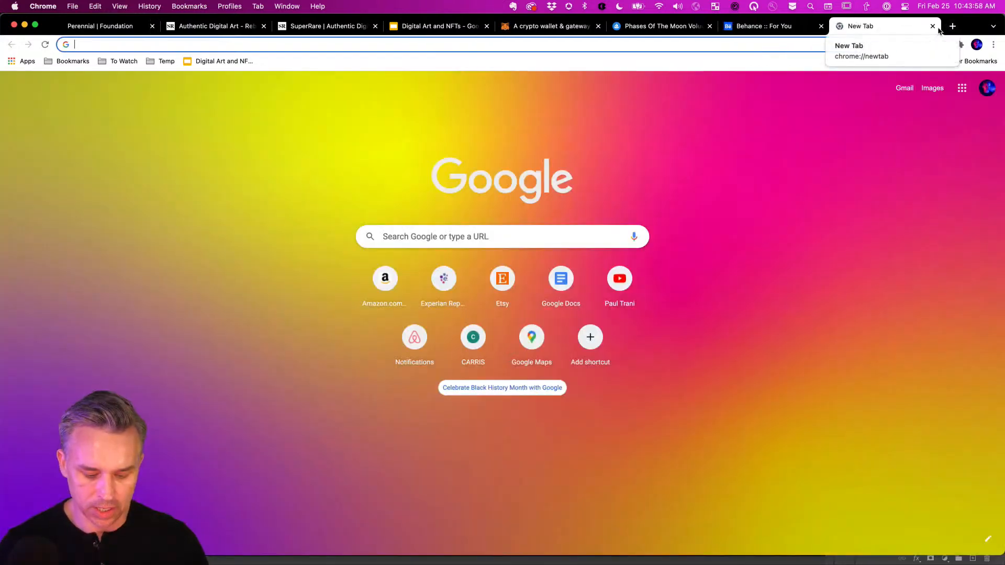
pyautogui.write('content')
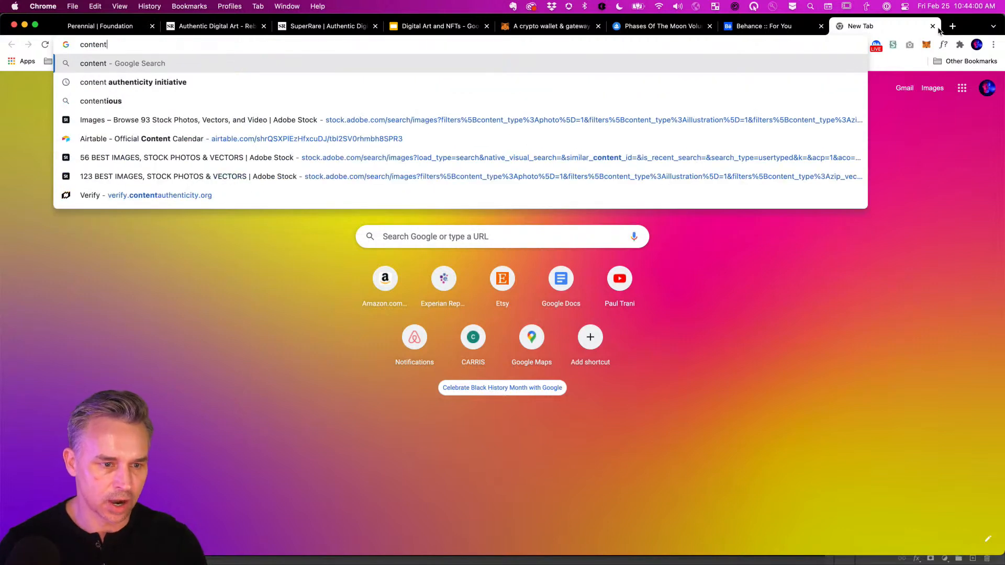
pyautogui.click(103, 83)
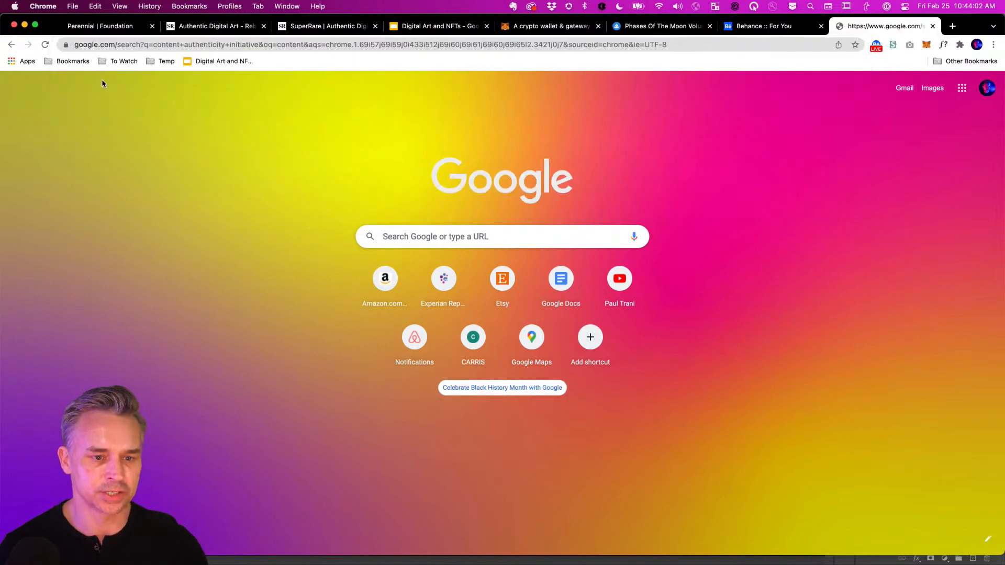
pyautogui.click(125, 193)
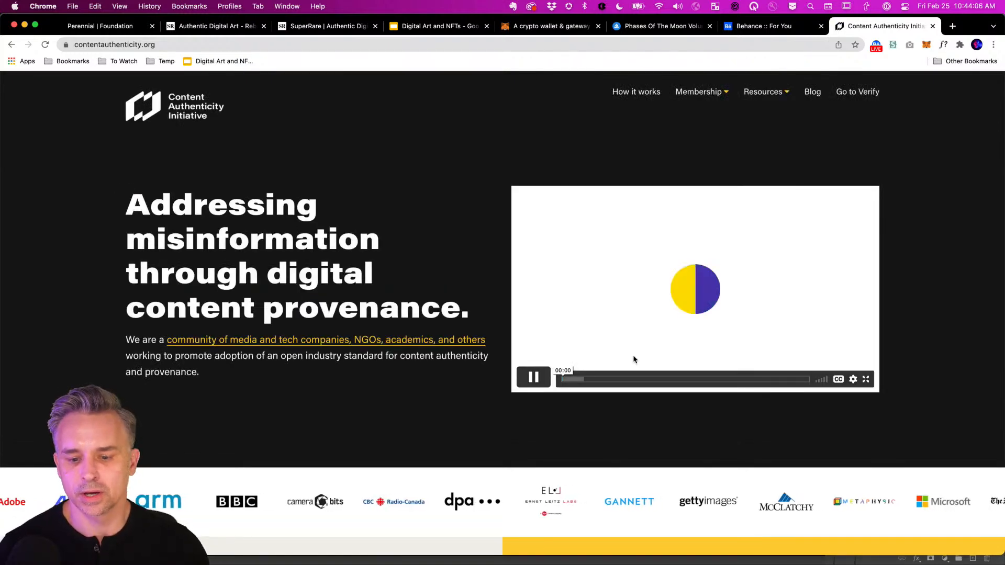
pyautogui.scroll(-5, 638, 354)
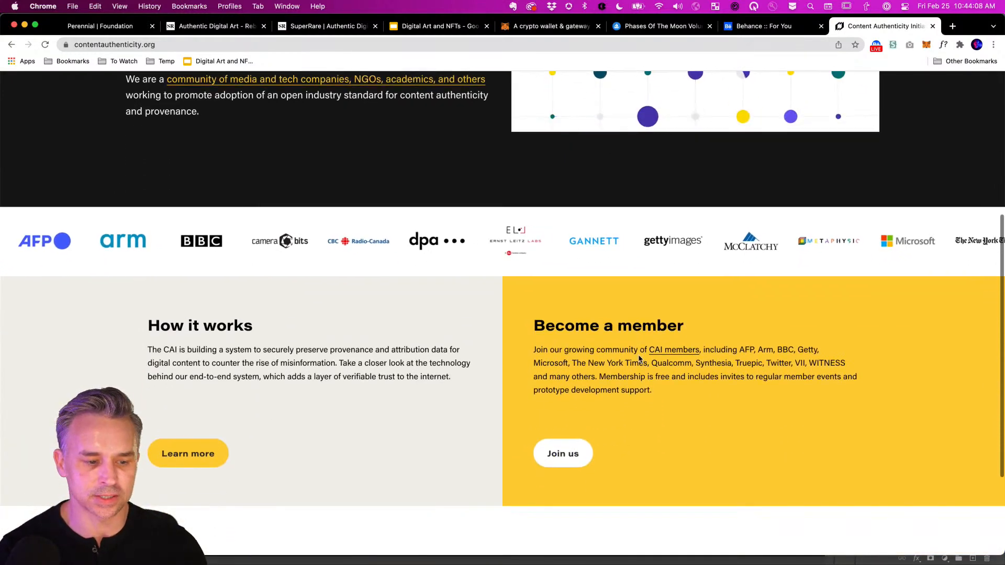
pyautogui.scroll(5, 639, 355)
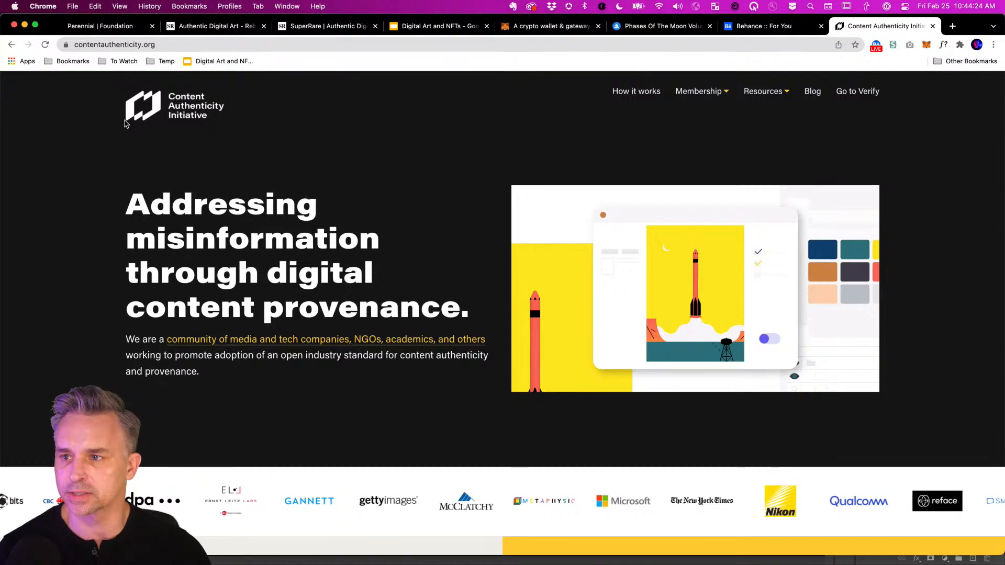
# Minimize Chrome and Photoshop to reveal the desktop.
pyautogui.click(23, 27)
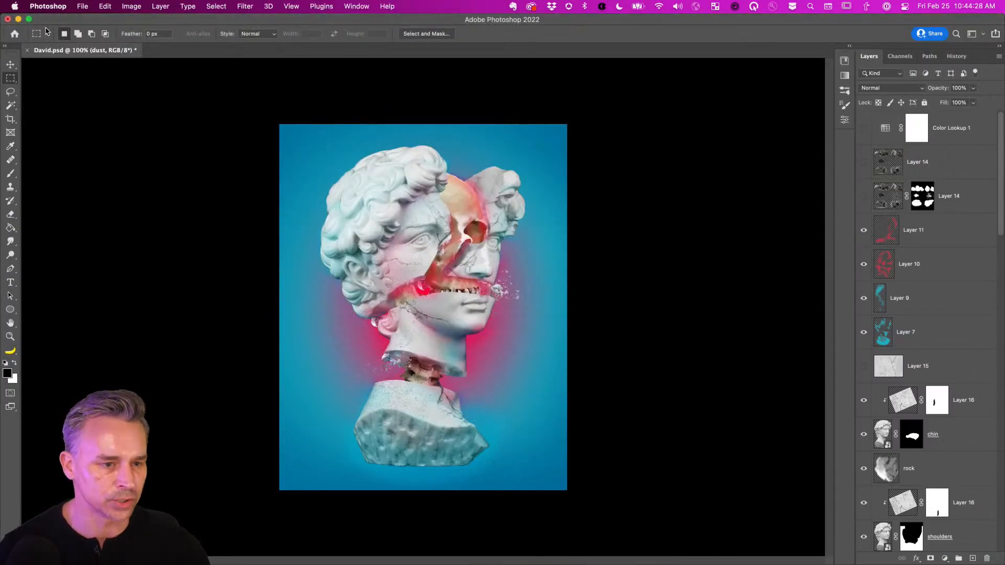
pyautogui.click(18, 19)
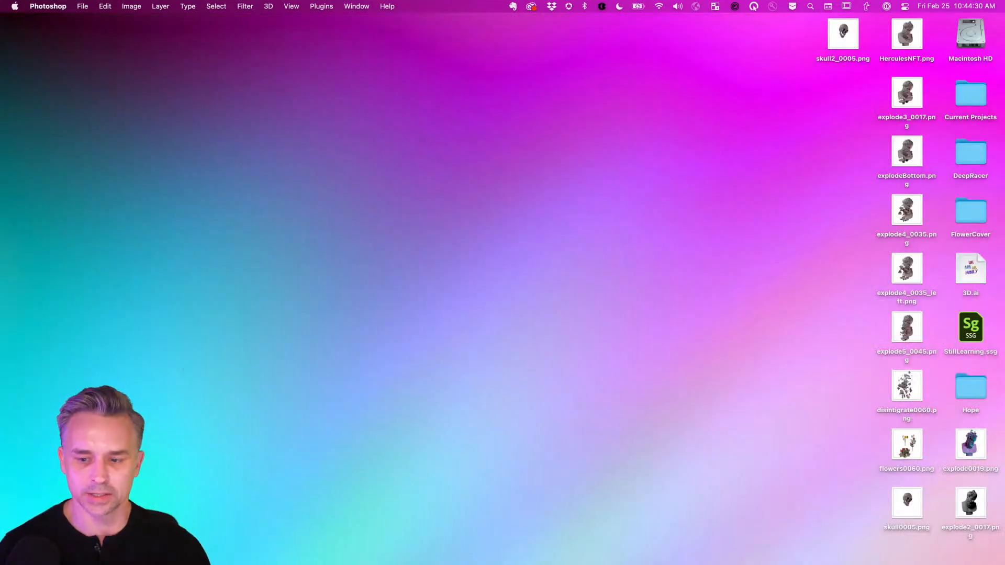
pyautogui.click(707, 295)
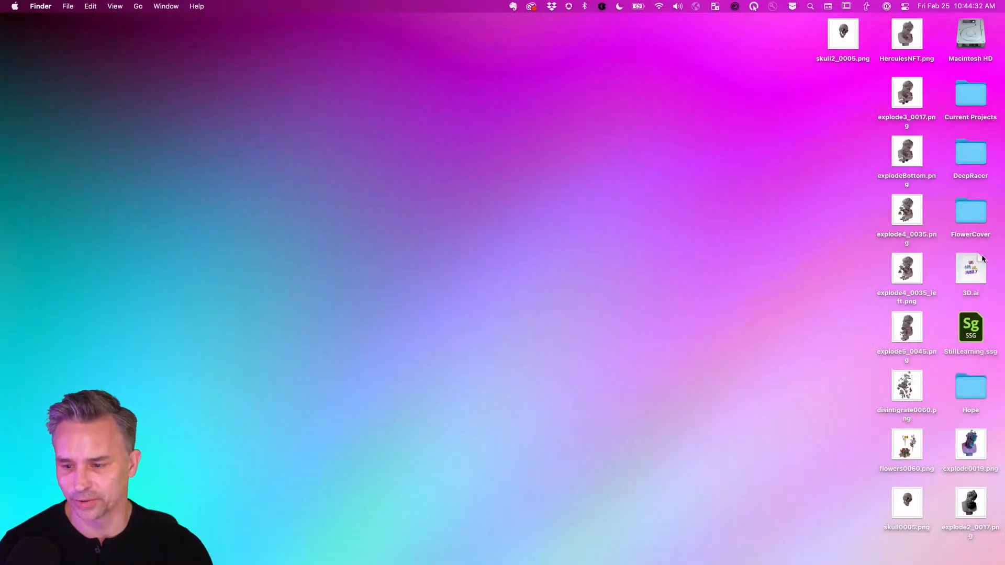
# Move flowers0060, explode0019, explode2_0017 and skull0005 icons together higher up the desktop.
pyautogui.moveTo(934, 436); pyautogui.dragTo(957, 492)
pyautogui.moveTo(965, 450); pyautogui.dragTo(824, 160)
pyautogui.click(772, 123)
pyautogui.moveTo(910, 502); pyautogui.dragTo(824, 277)
pyautogui.moveTo(204, 562)
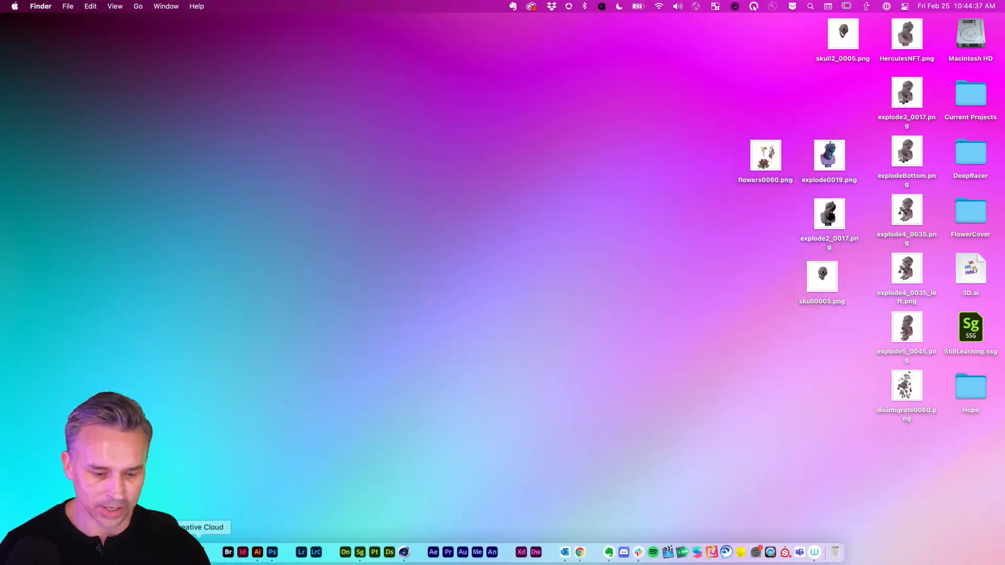
# Use Load Files into Stack to stack the twelve Desktop PNGs, skull2_0005 through explode0019, as layers.
pyautogui.click(278, 553)
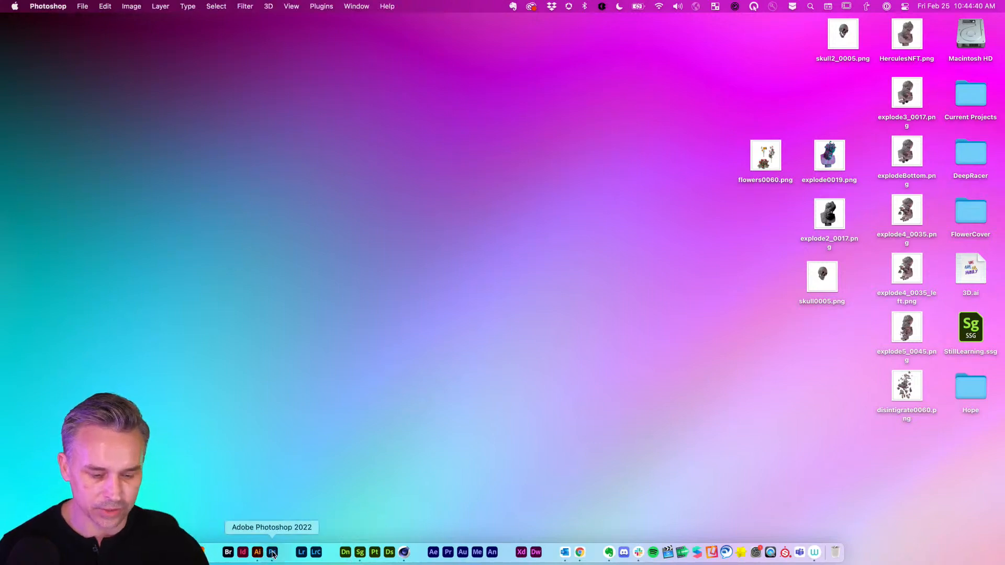
pyautogui.click(83, 6)
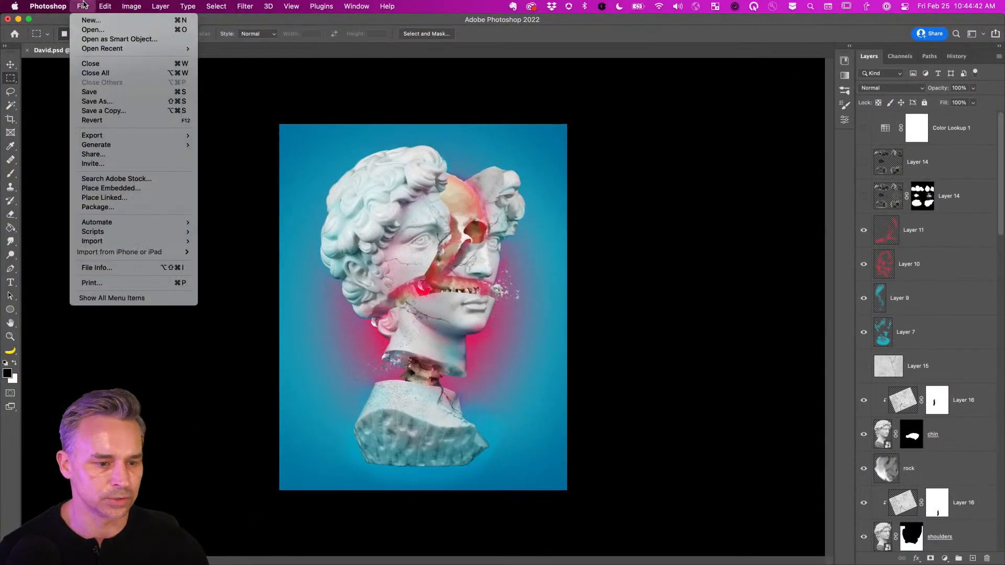
pyautogui.moveTo(109, 235)
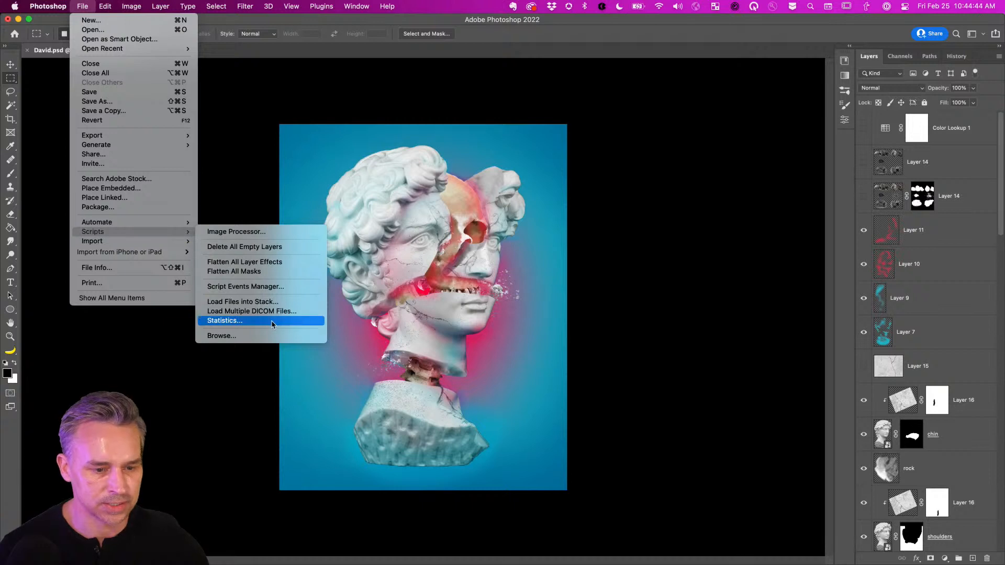
pyautogui.click(214, 302)
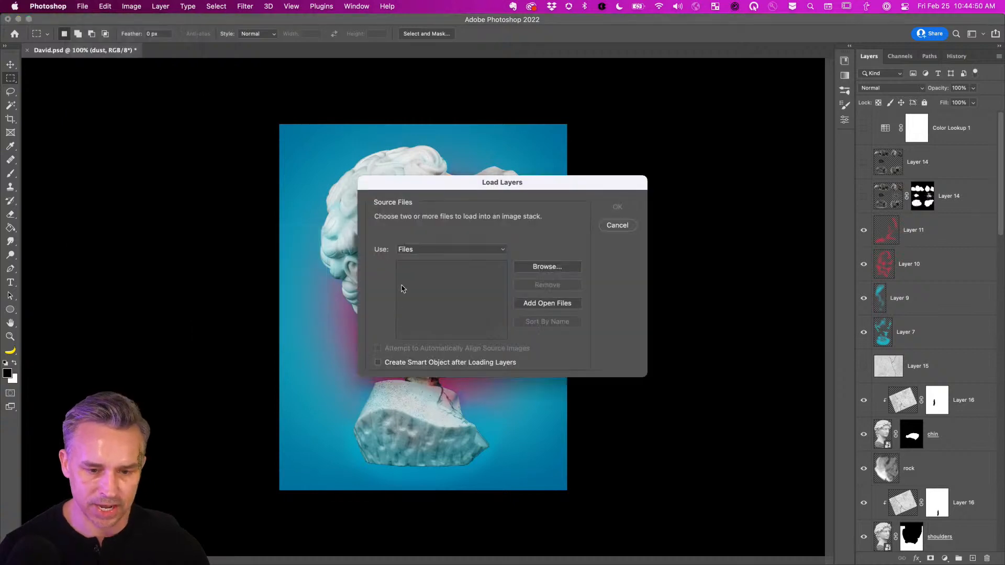
pyautogui.click(536, 269)
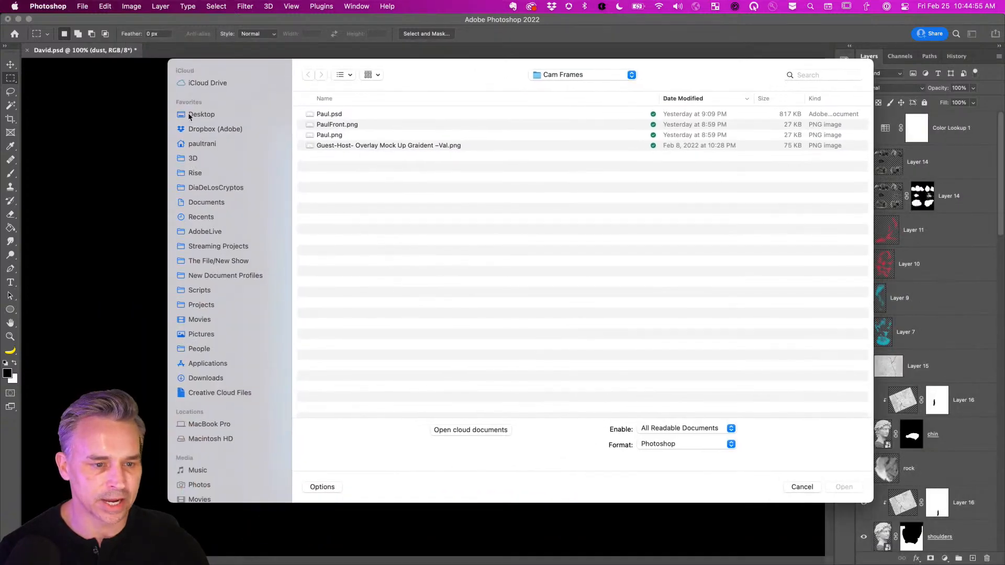
pyautogui.click(192, 114)
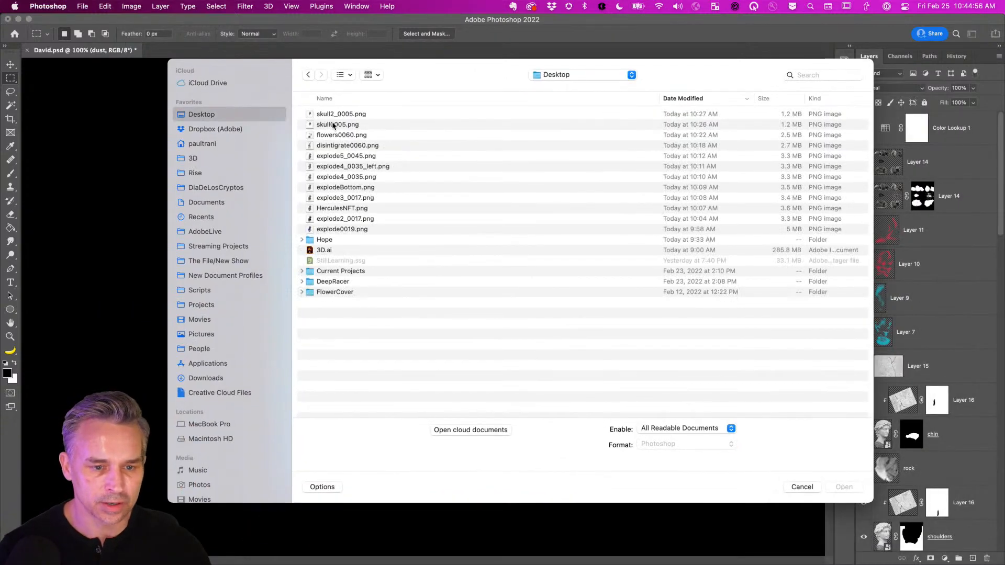
pyautogui.click(326, 115)
pyautogui.keyDown('shift'); pyautogui.click(341, 230); pyautogui.keyUp('shift')
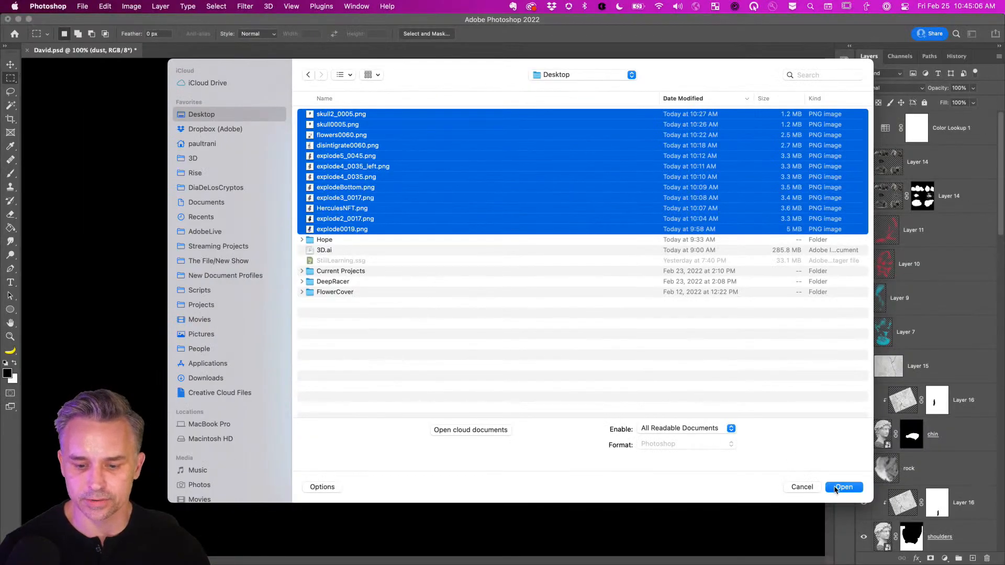
pyautogui.click(835, 488)
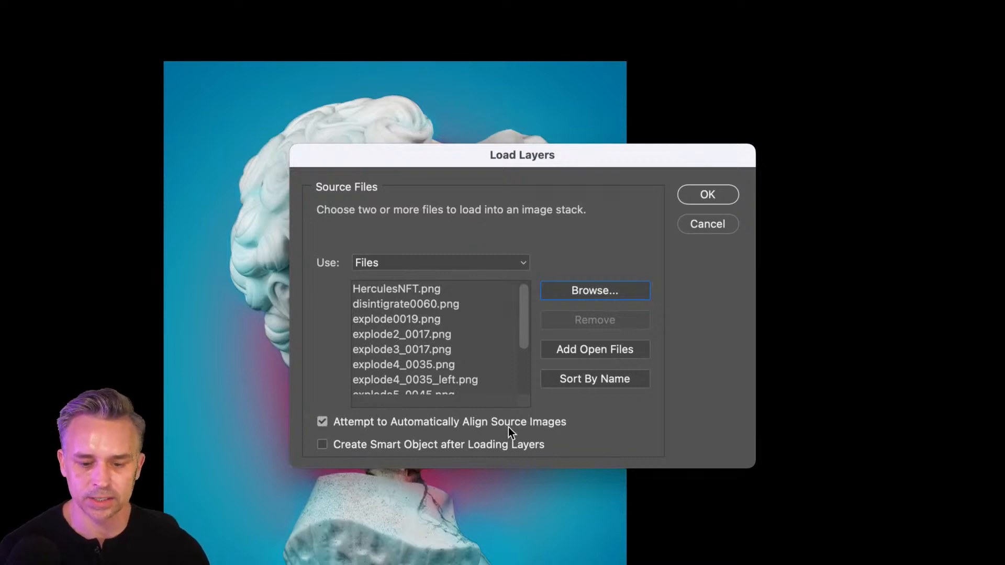
pyautogui.scroll(-3, 455, 350)
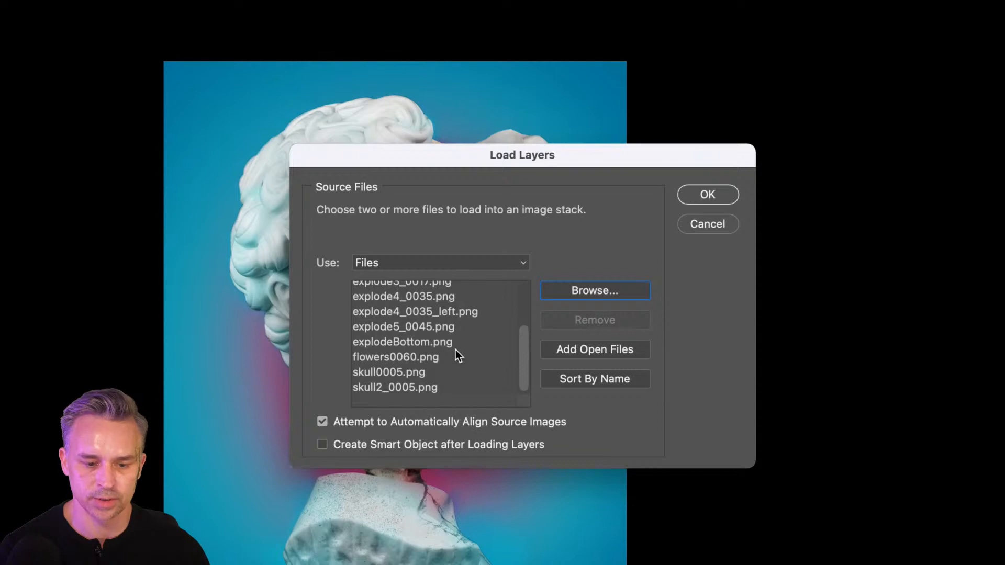
pyautogui.scroll(4, 455, 350)
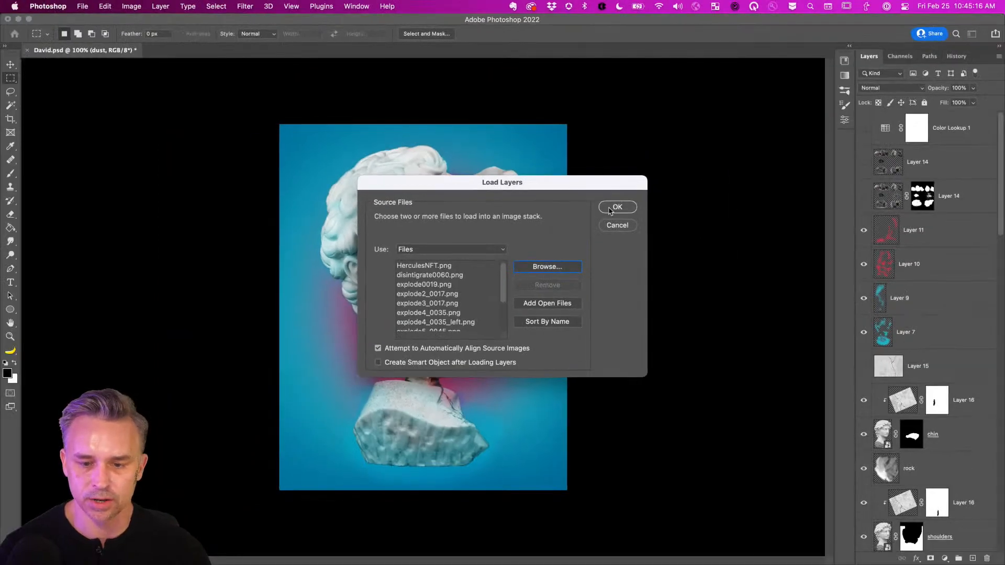
pyautogui.click(609, 210)
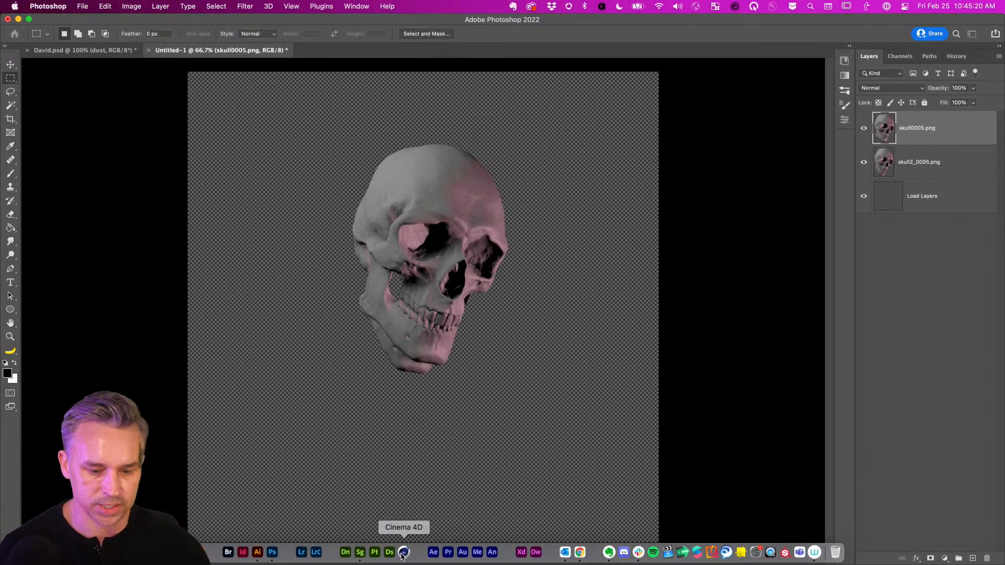
# In Cinema 4D, deselect the jaw and hide the skull and Flowers objects.
pyautogui.click(402, 553)
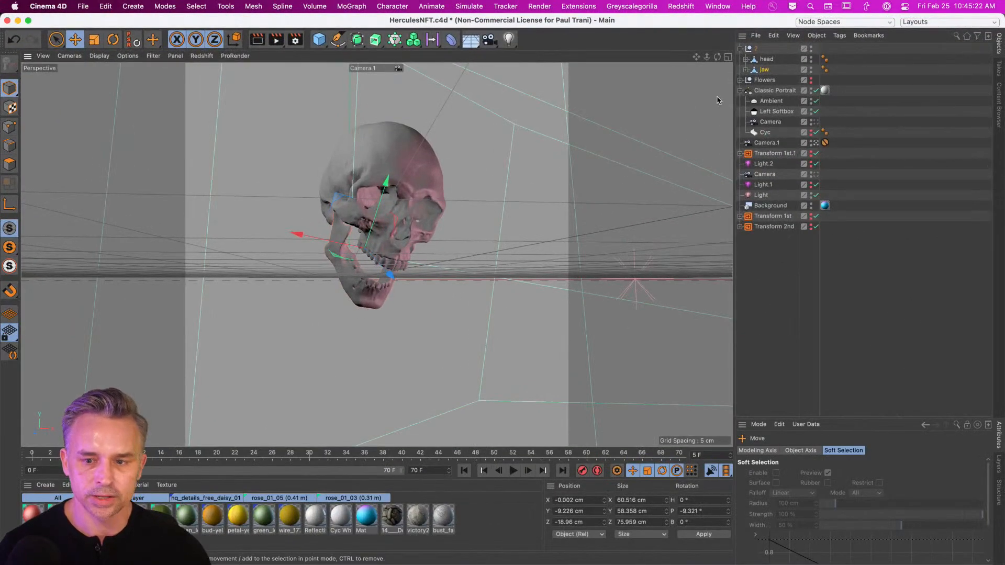
pyautogui.click(768, 54)
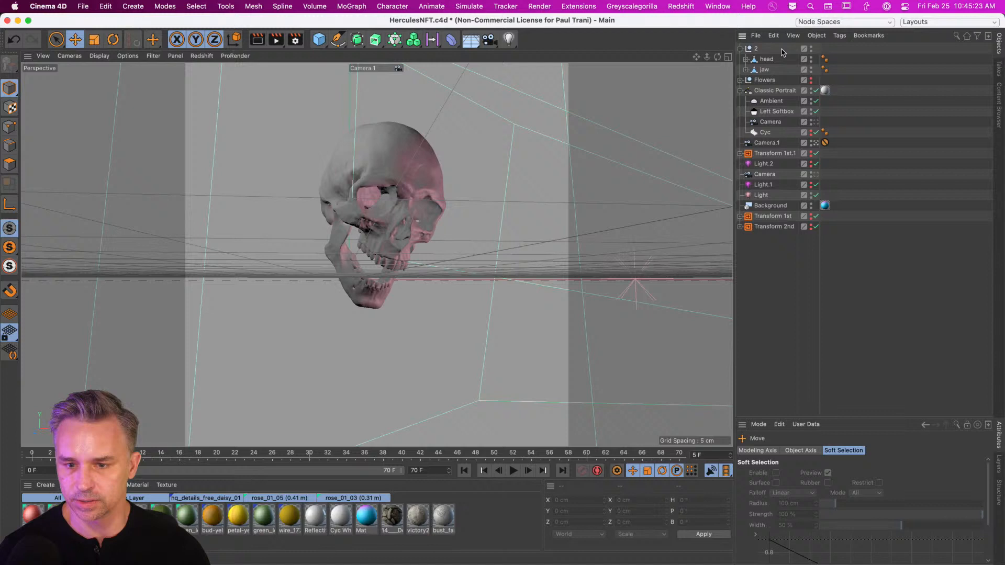
pyautogui.click(810, 49)
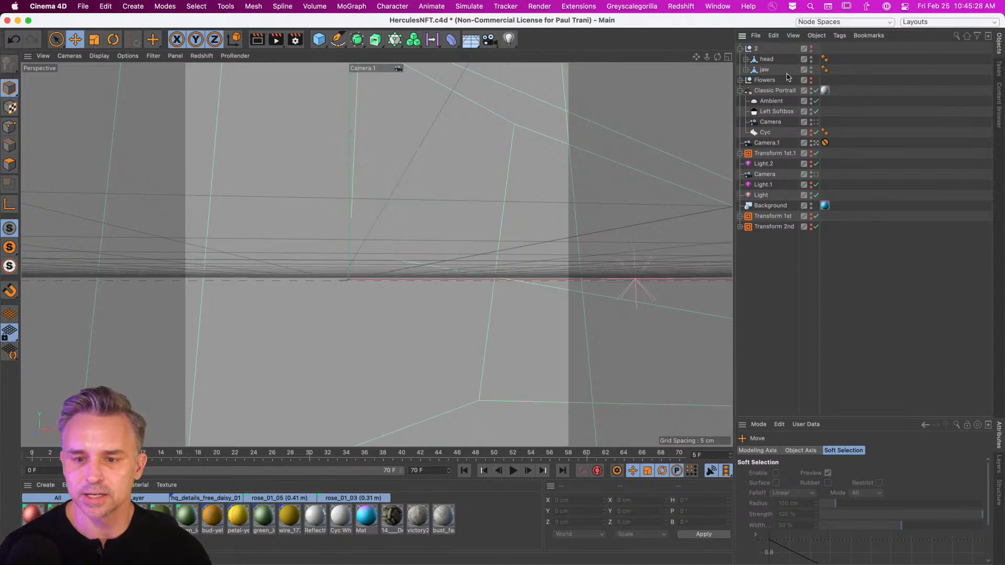
pyautogui.click(811, 80)
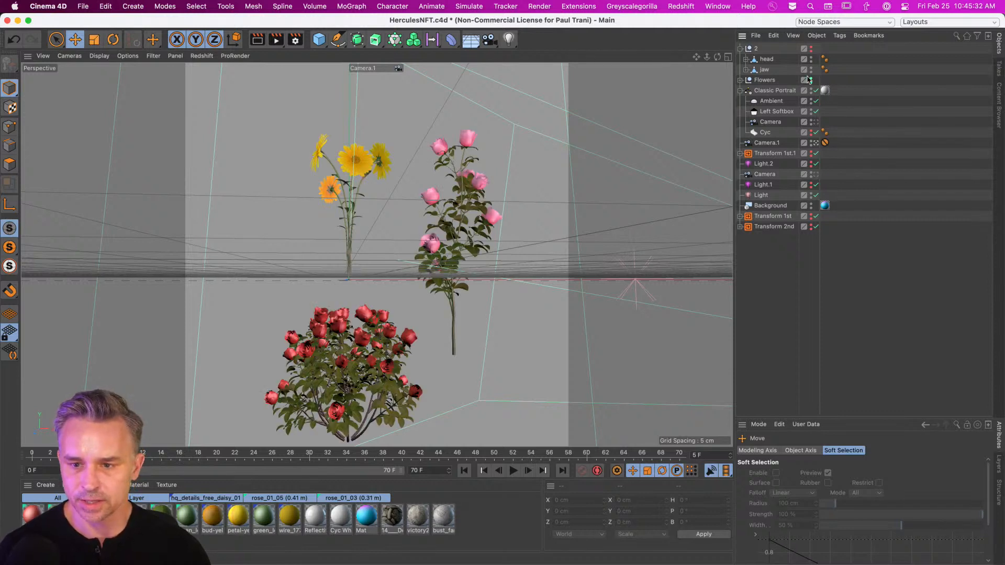
pyautogui.click(811, 80)
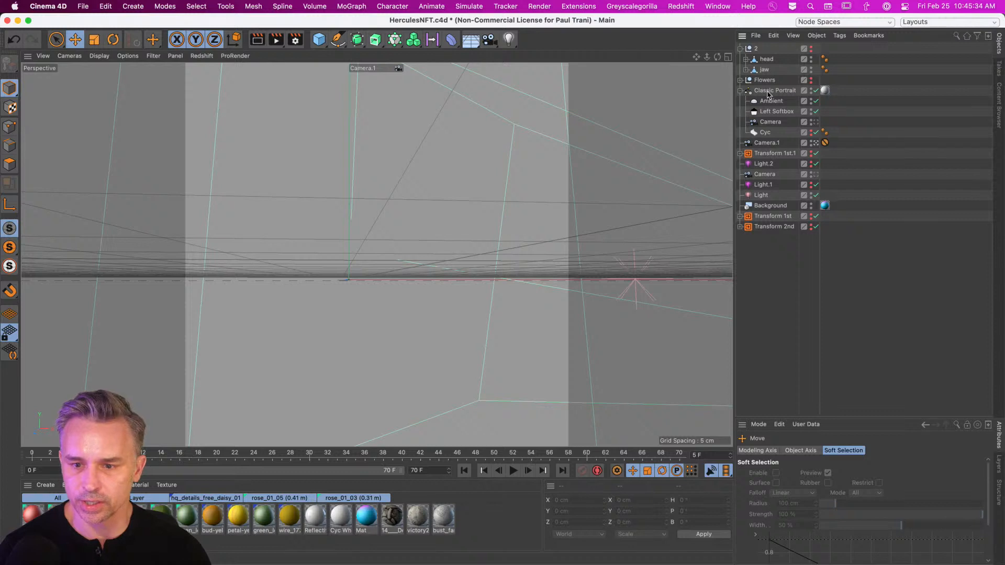
# Show the Transform 1st.1 bust and scrub the timeline to preview it disintegrating.
pyautogui.click(769, 153)
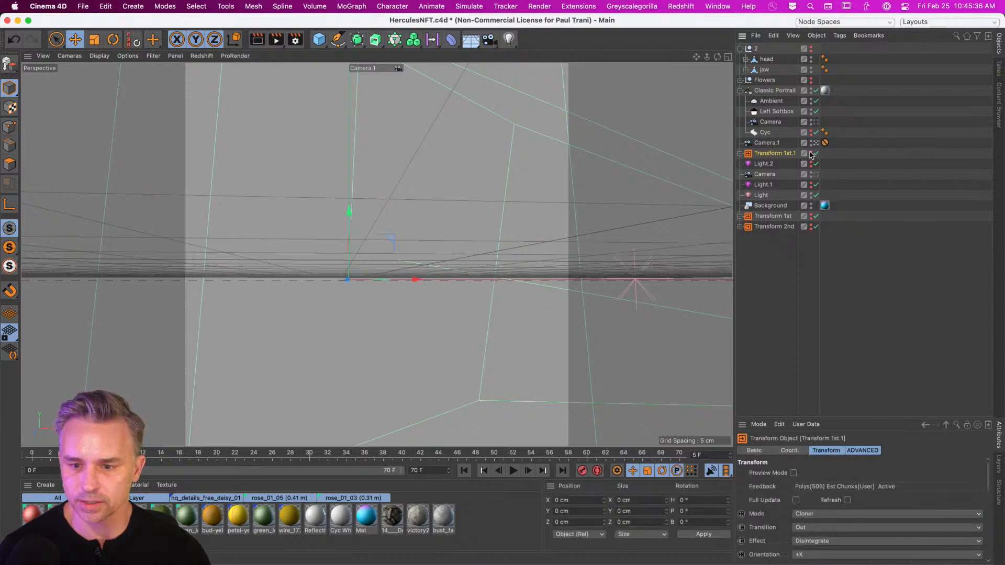
pyautogui.click(810, 154)
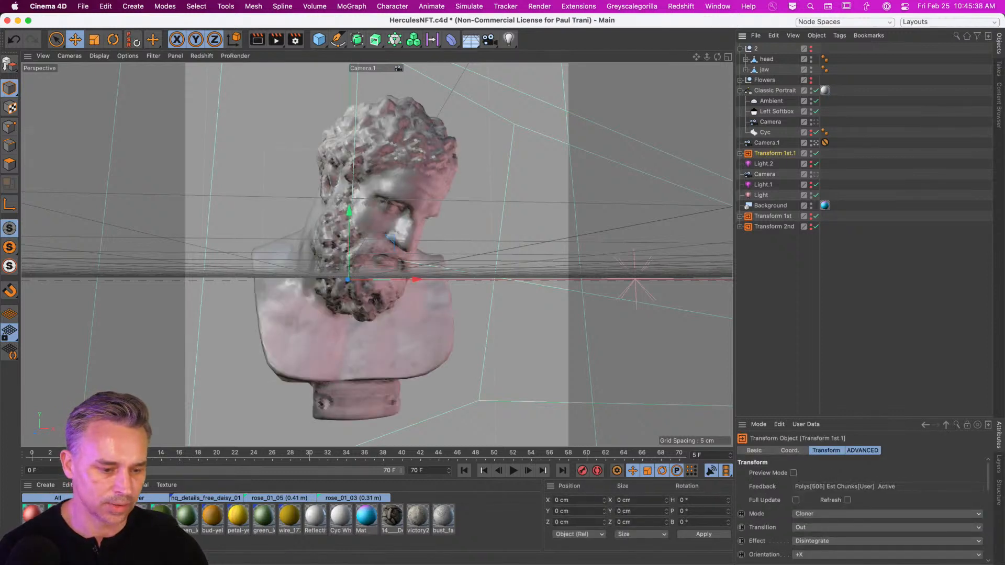
pyautogui.moveTo(161, 460); pyautogui.dragTo(272, 461)
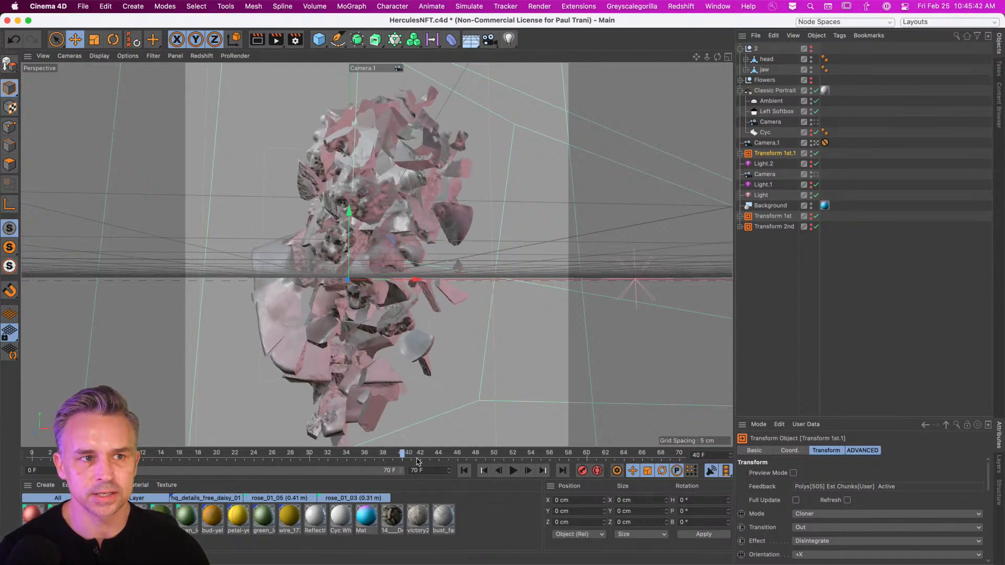
pyautogui.moveTo(161, 461); pyautogui.dragTo(190, 452)
# Browse the plugins menu, then reveal the Transform's Movement and Advanced settings.
pyautogui.click(633, 6)
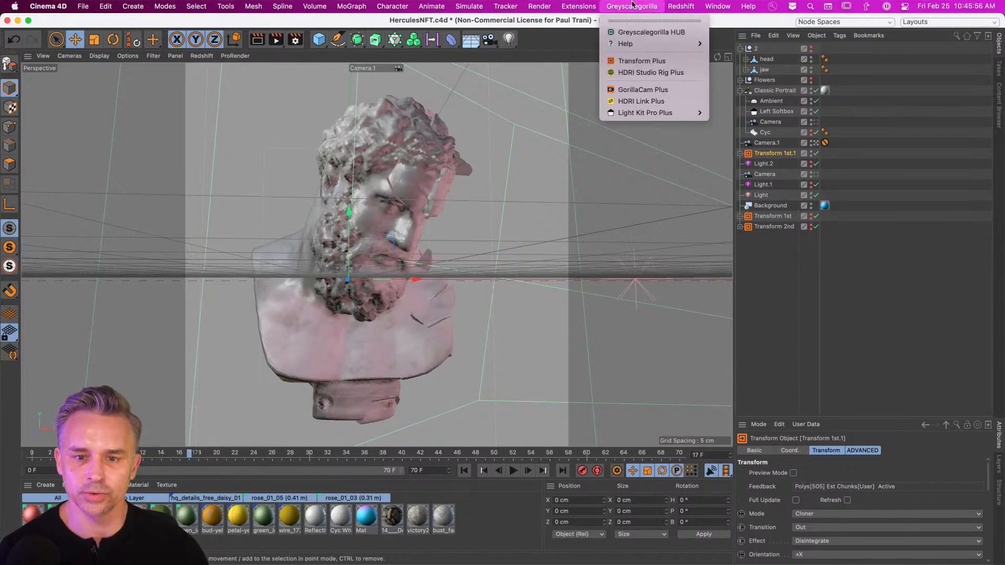
pyautogui.moveTo(667, 5)
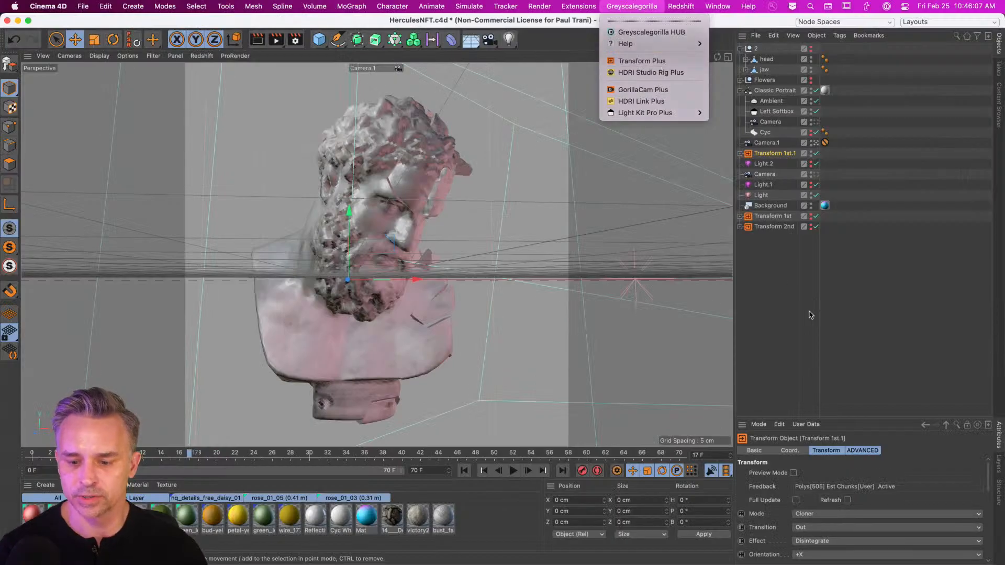
pyautogui.click(733, 209)
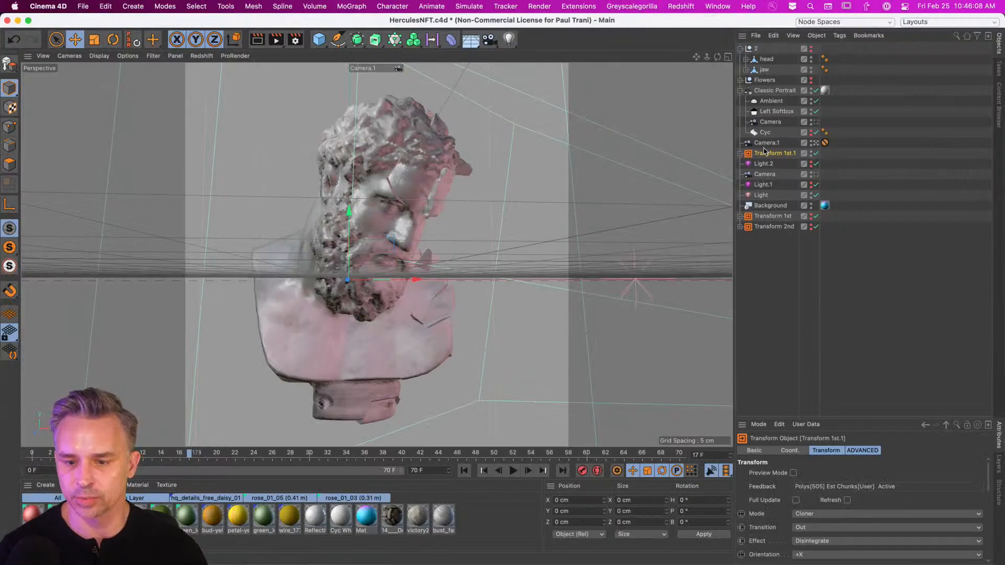
pyautogui.moveTo(829, 417); pyautogui.dragTo(829, 195)
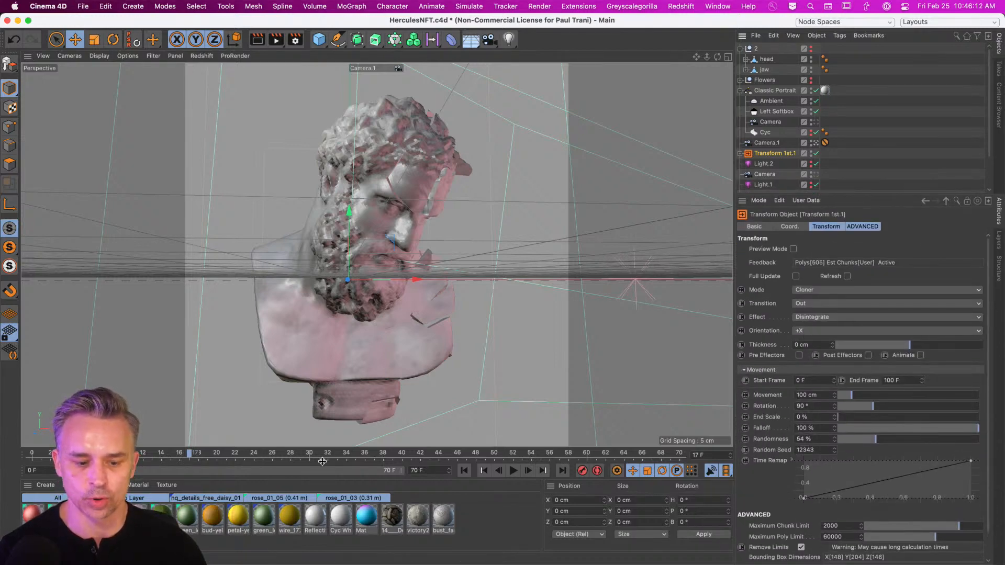
pyautogui.moveTo(174, 459); pyautogui.dragTo(356, 458)
# Change the Transform effect to Dissolve with -Y orientation and preview it.
pyautogui.click(868, 316)
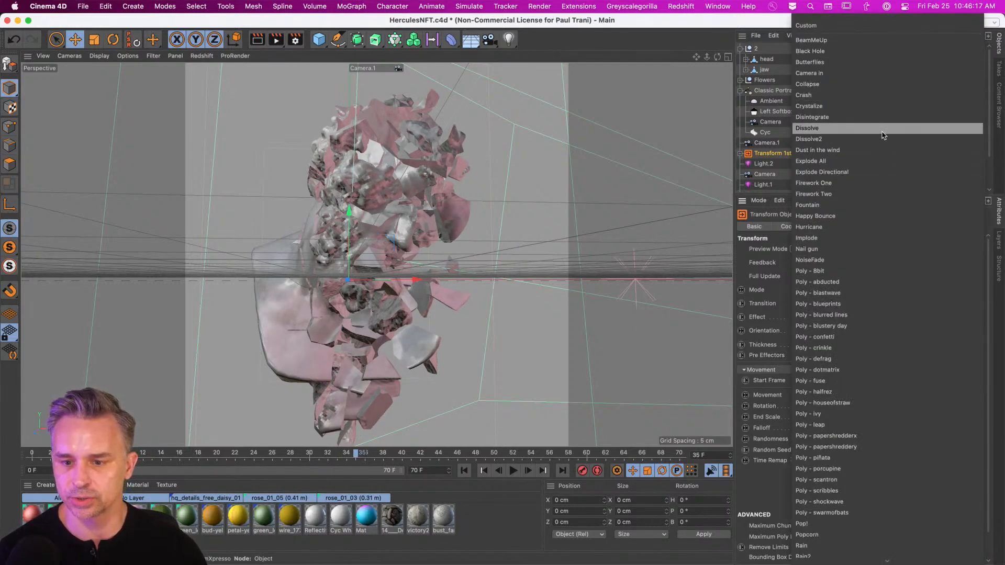
pyautogui.click(883, 136)
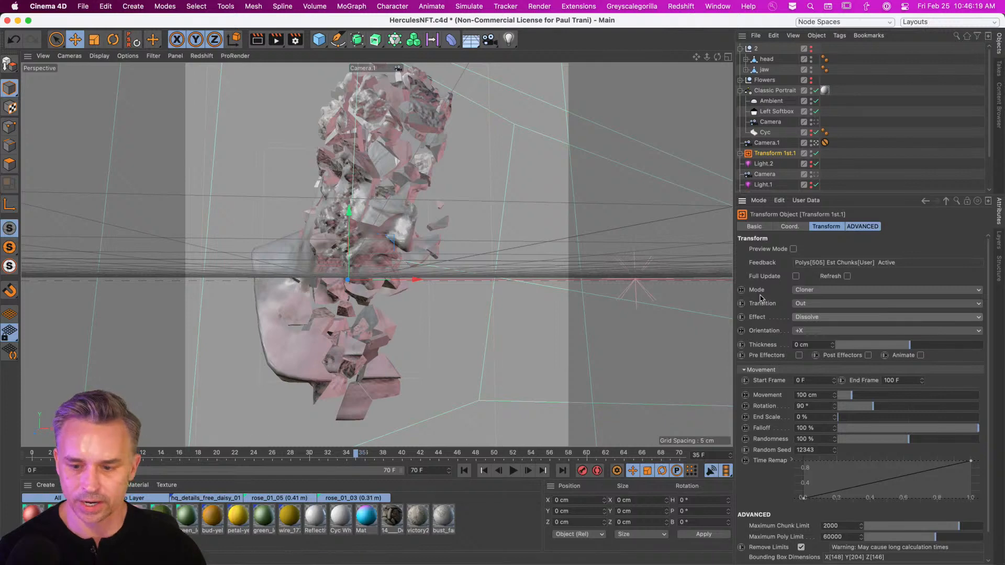
pyautogui.click(822, 331)
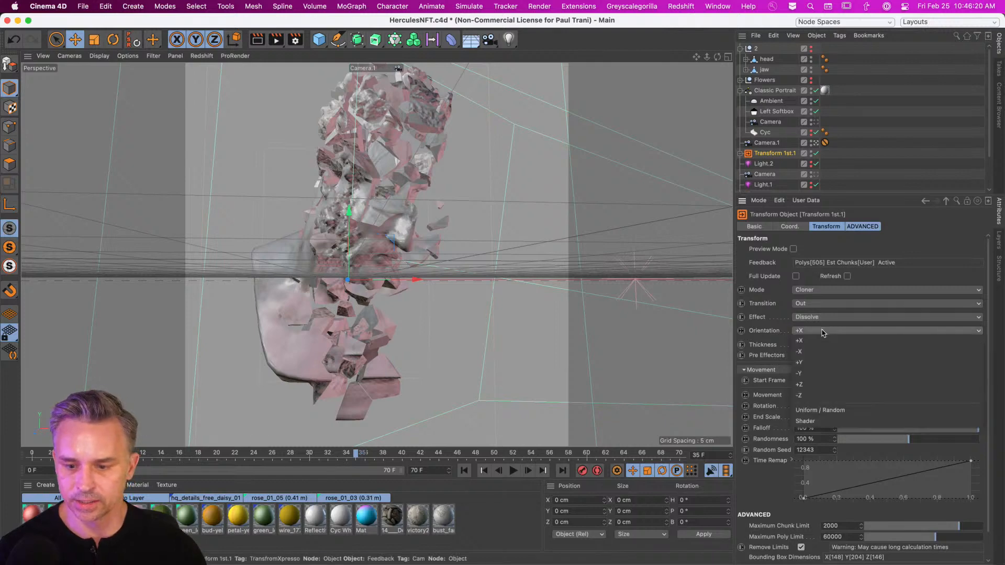
pyautogui.click(844, 379)
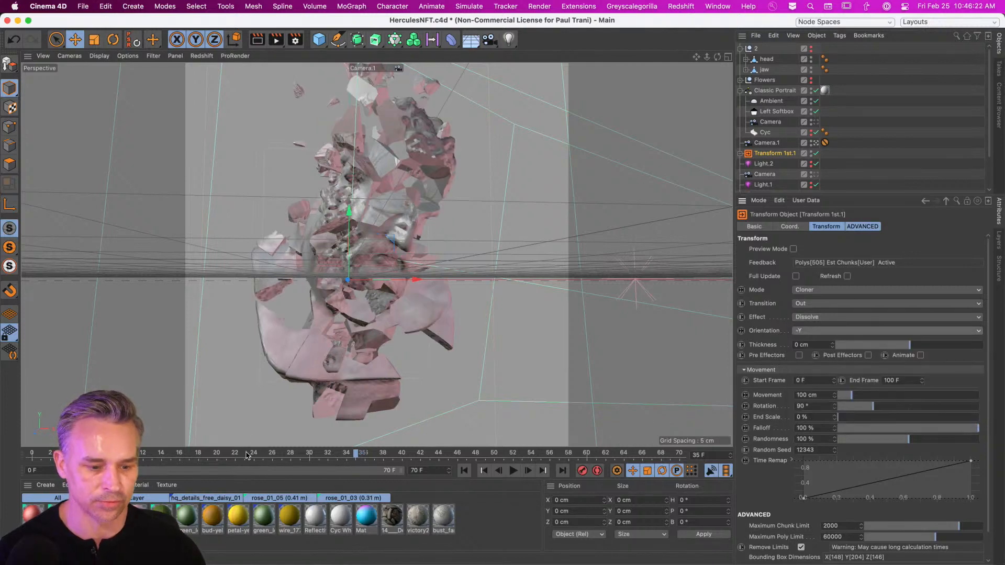
pyautogui.moveTo(245, 453); pyautogui.dragTo(638, 459)
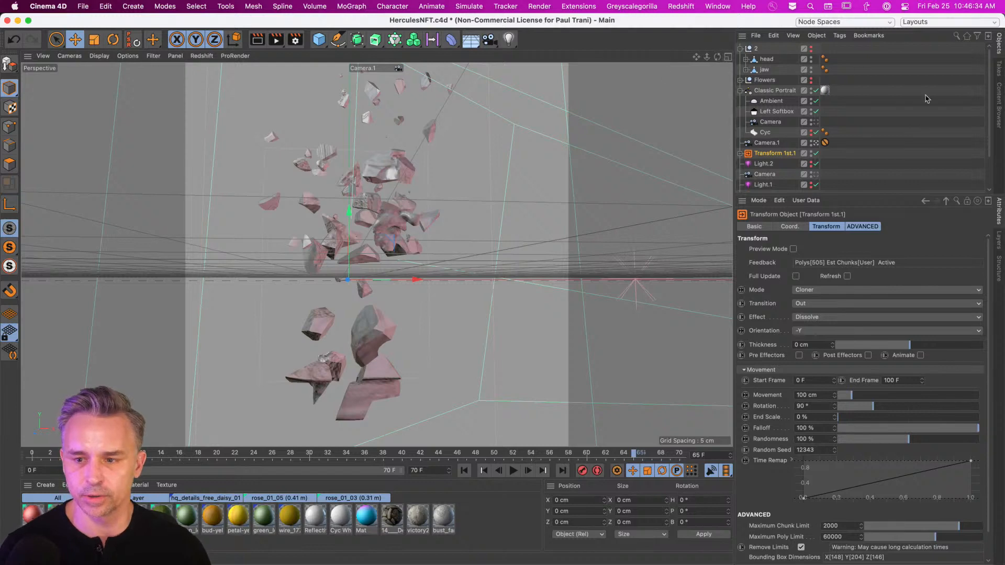
# Confirm the render output path, render the frame to the Picture Viewer, and minimize it.
pyautogui.click(295, 40)
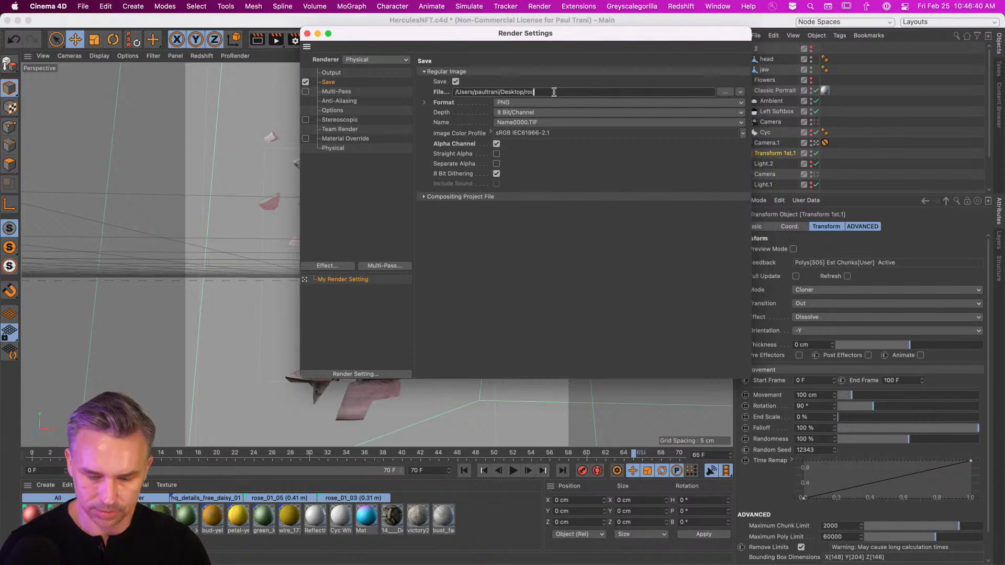
pyautogui.press('Return')
pyautogui.click(307, 34)
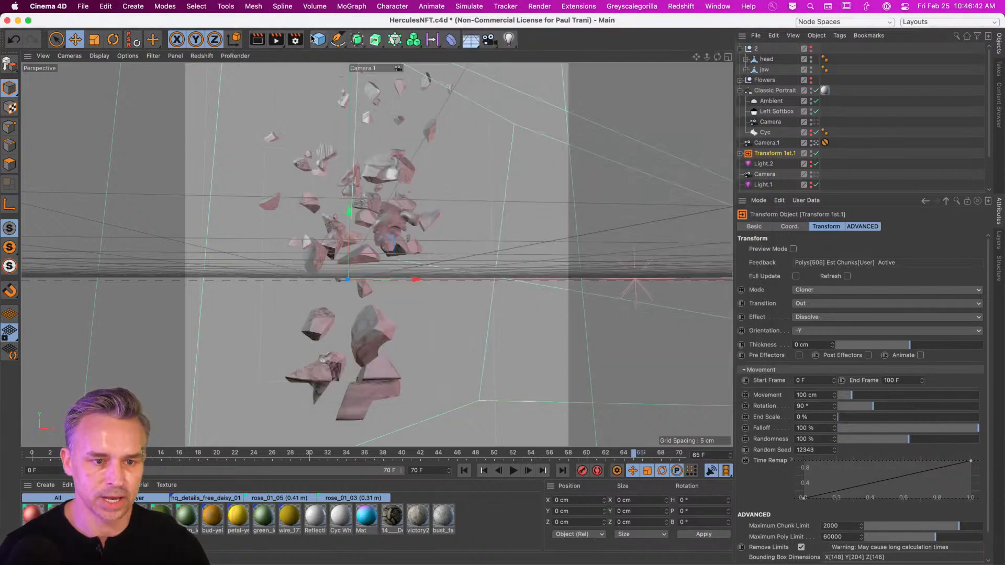
pyautogui.click(276, 40)
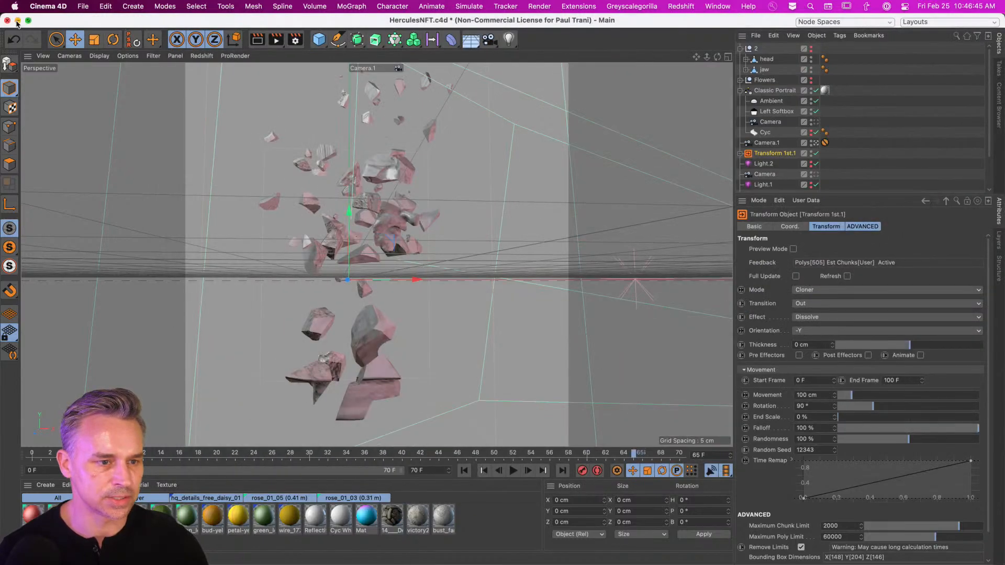
pyautogui.click(18, 21)
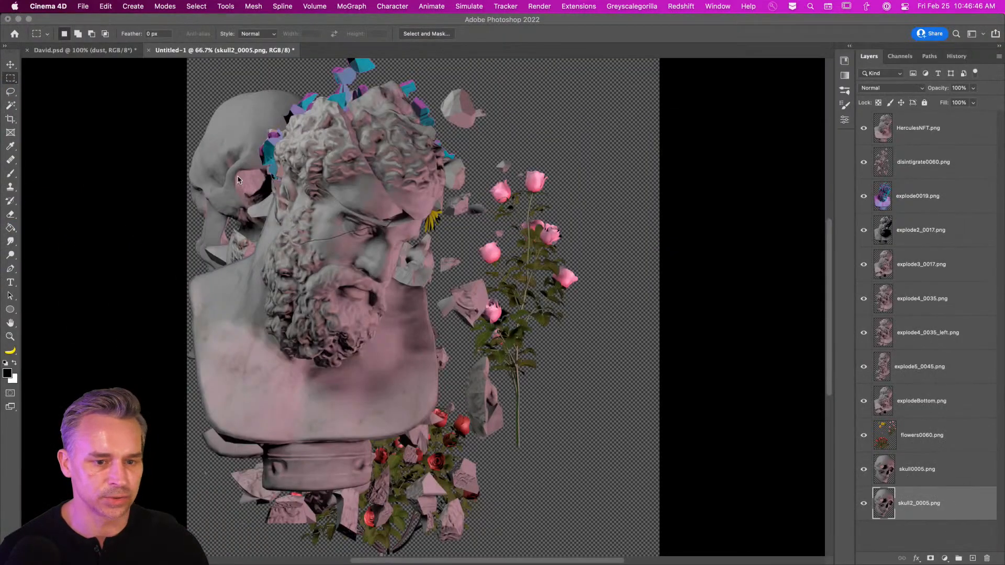
pyautogui.click(107, 17)
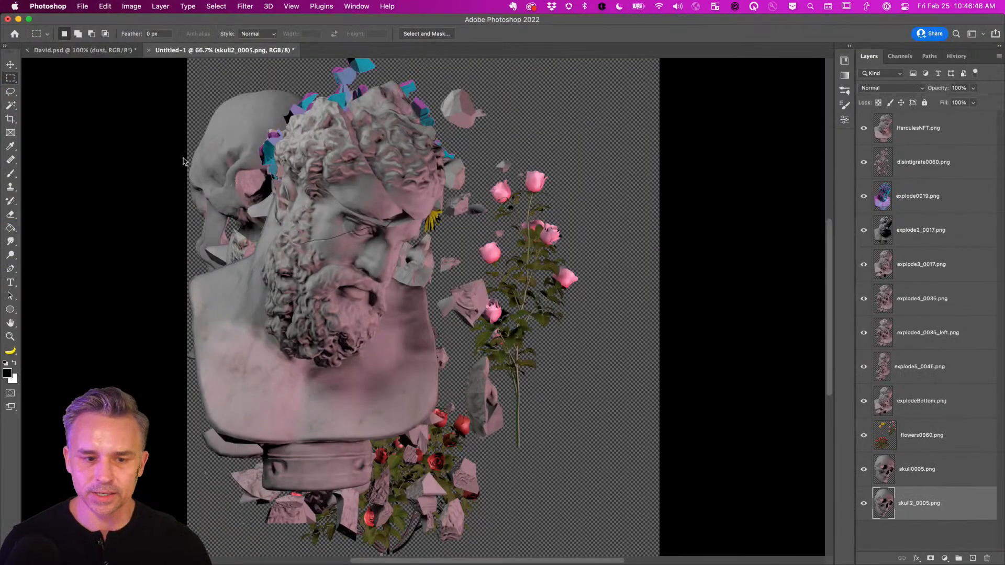
pyautogui.click(83, 5)
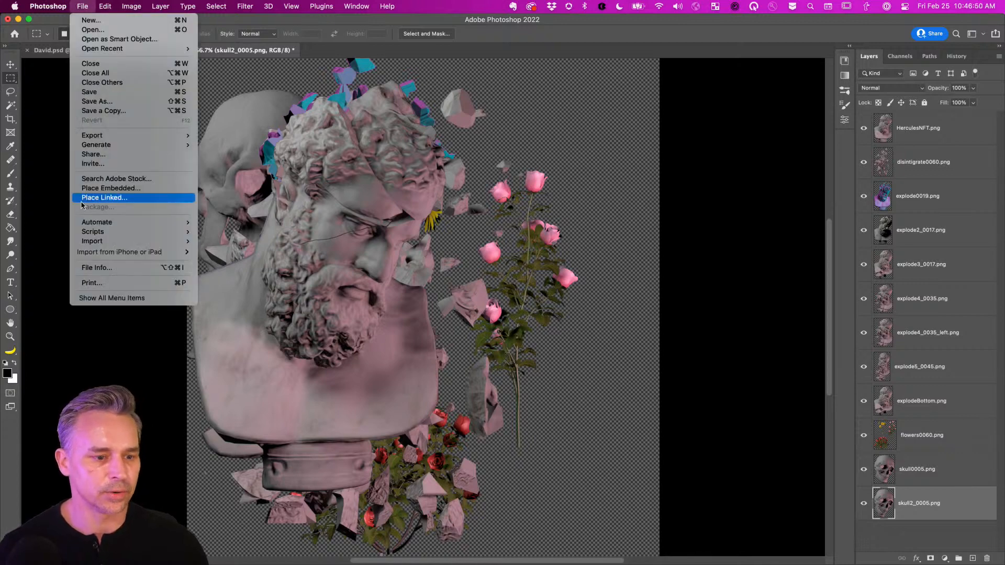
pyautogui.moveTo(81, 137)
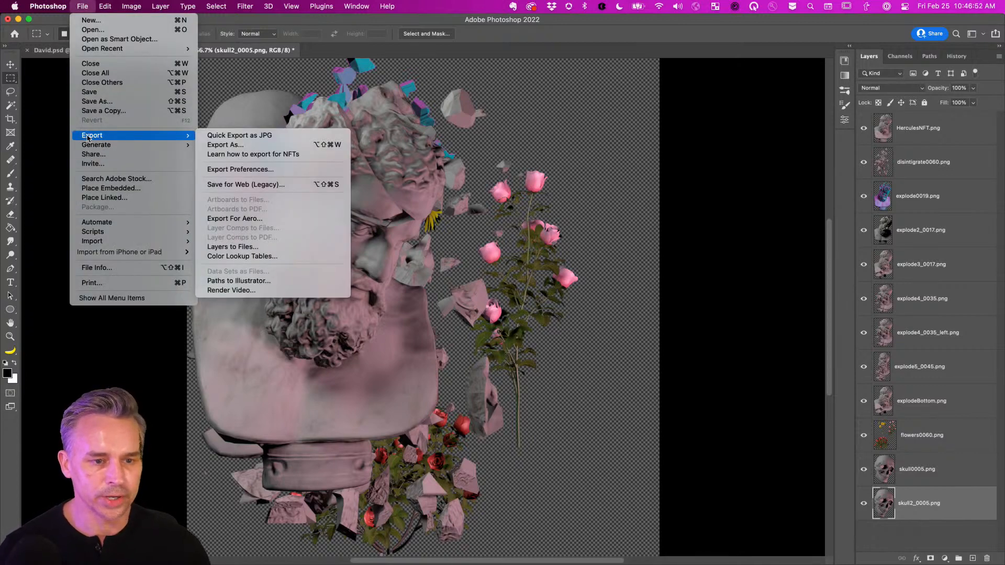
pyautogui.moveTo(53, 6)
pyautogui.moveTo(58, 46)
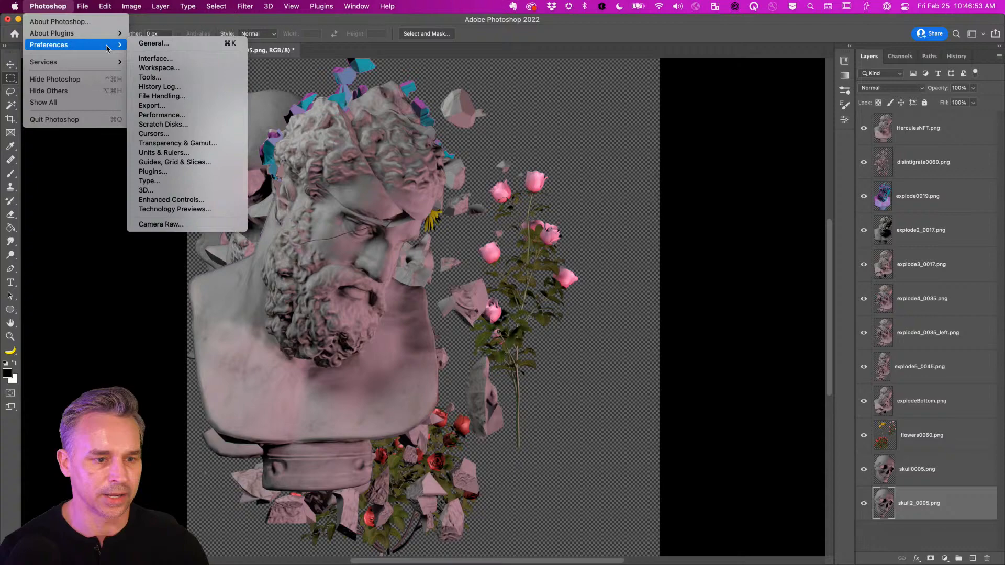
pyautogui.click(167, 209)
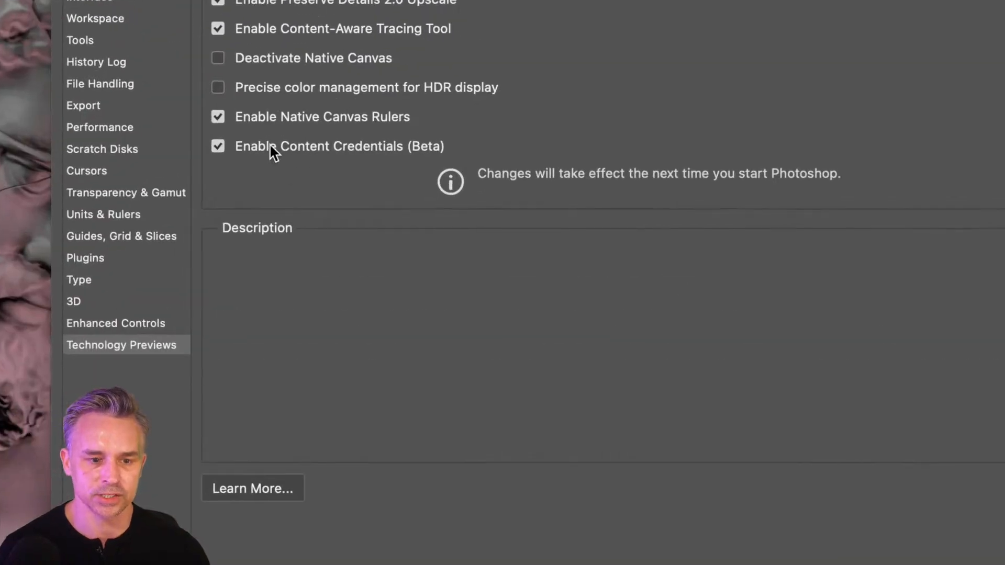
pyautogui.click(392, 145)
pyautogui.click(392, 145)
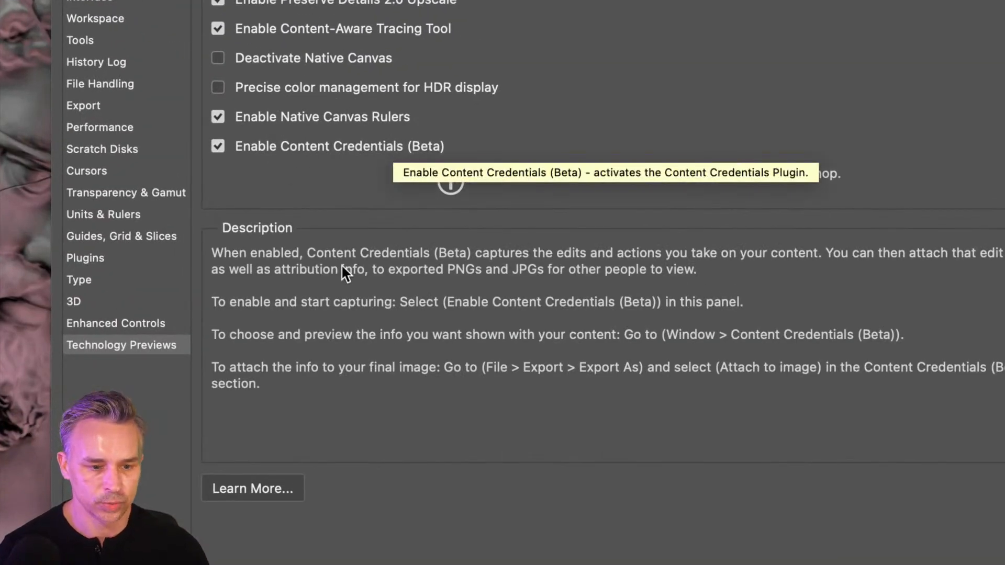
pyautogui.moveTo(226, 147)
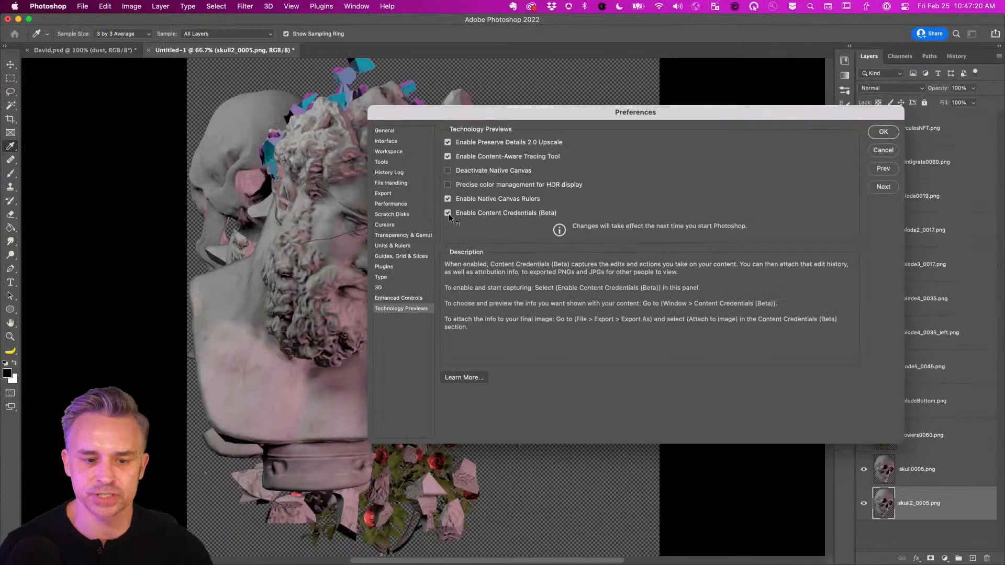
pyautogui.click(883, 132)
pyautogui.press('m')
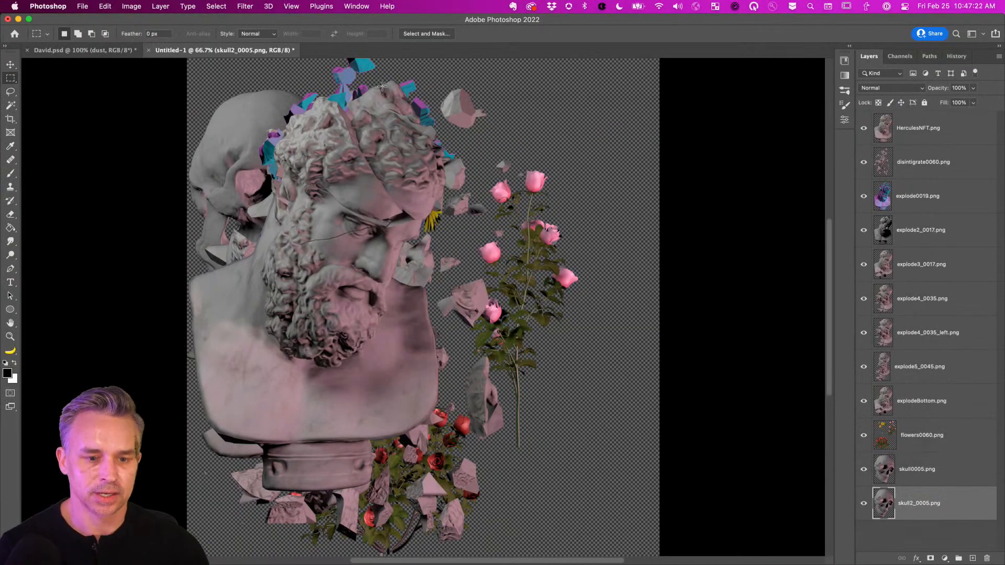
# Open the Content Credentials (Beta) panel, move it onto the canvas, and show its Preview.
pyautogui.click(354, 6)
pyautogui.moveTo(375, 56)
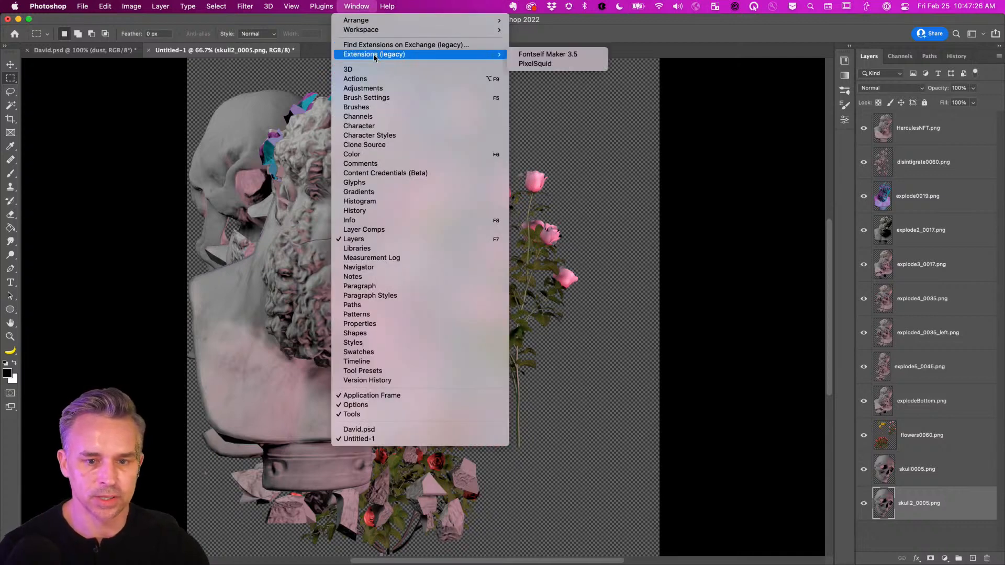
pyautogui.click(374, 173)
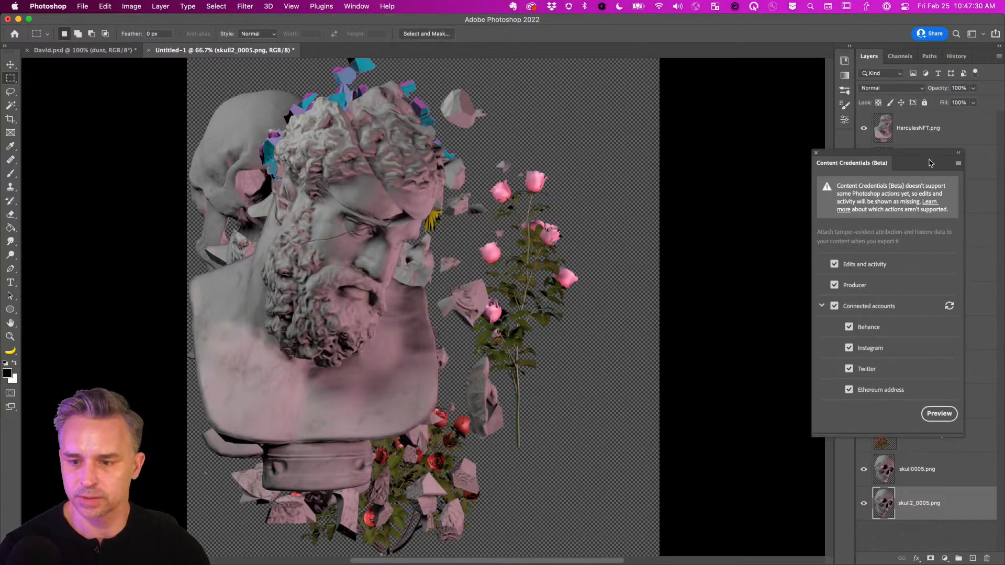
pyautogui.moveTo(929, 163); pyautogui.dragTo(666, 119)
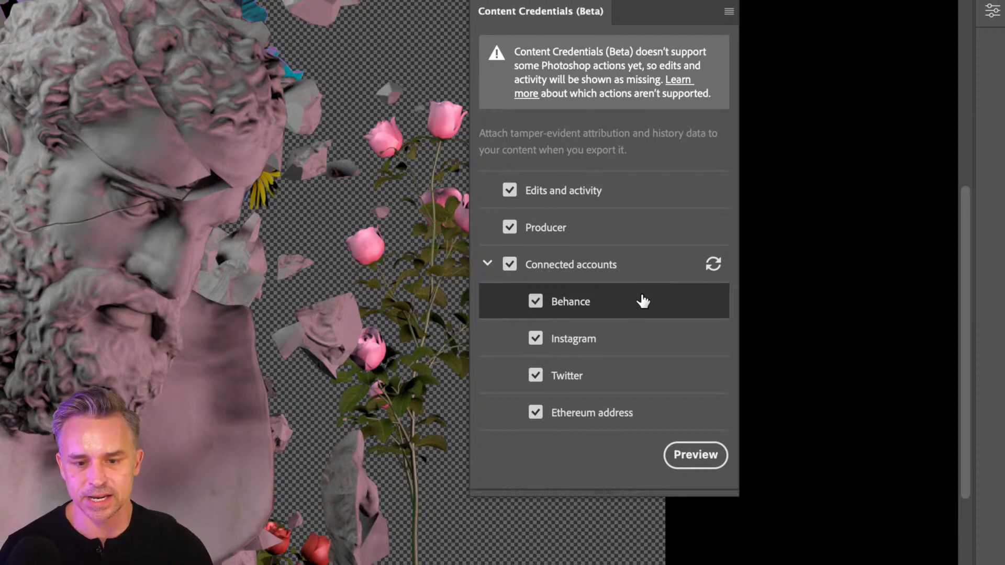
pyautogui.click(683, 461)
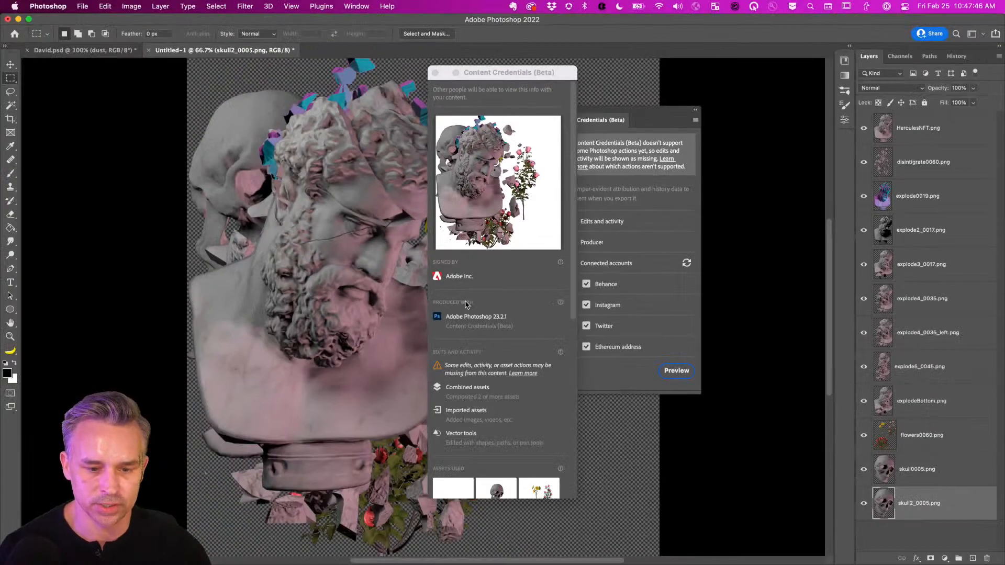
# Shift the credentials preview right and scroll down to its Assets Used grid.
pyautogui.moveTo(489, 72); pyautogui.dragTo(676, 73)
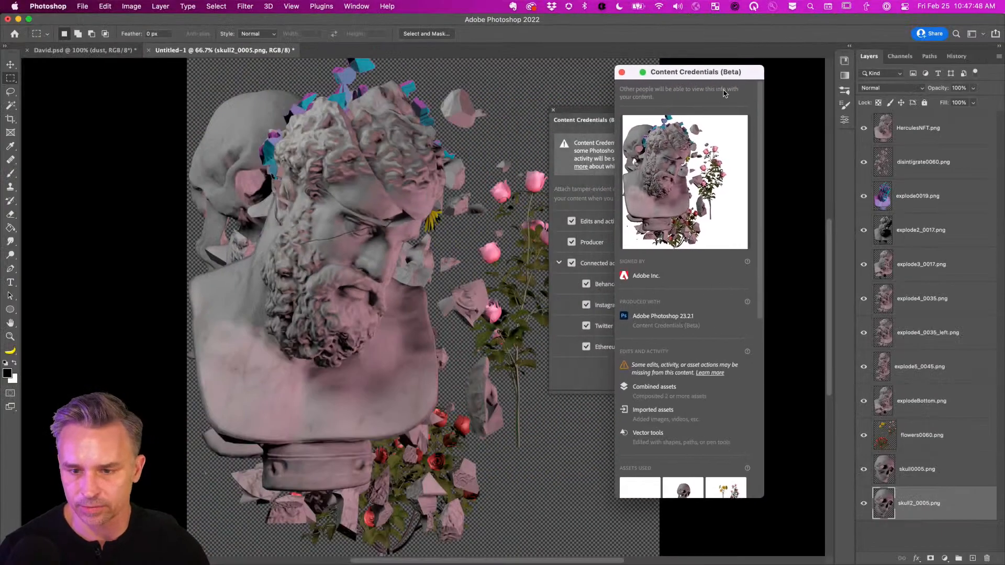
pyautogui.moveTo(760, 210); pyautogui.dragTo(768, 316)
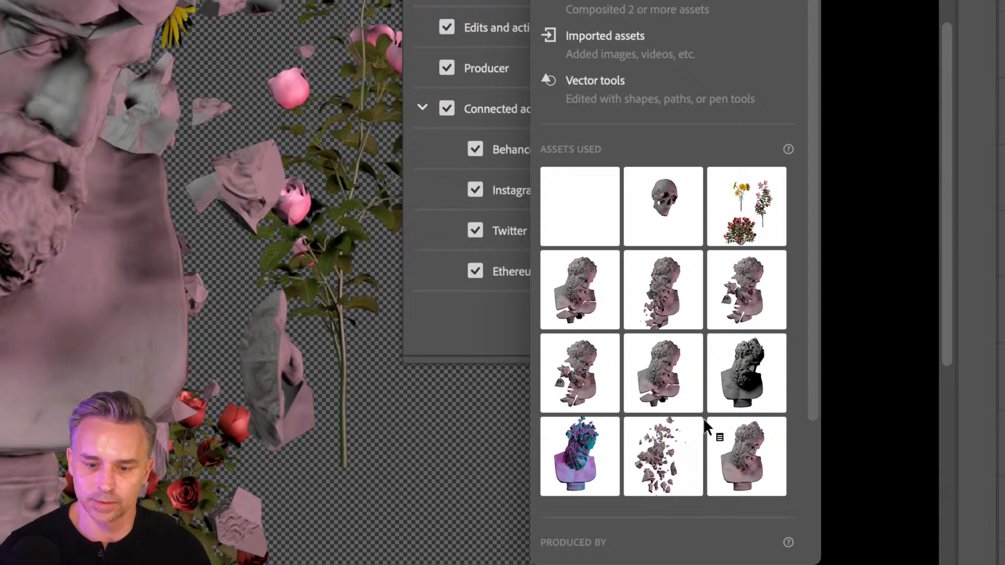
# Scroll through the Content Credentials preview, moving its window further right.
pyautogui.scroll(-5, 705, 369)
pyautogui.scroll(10, 695, 352)
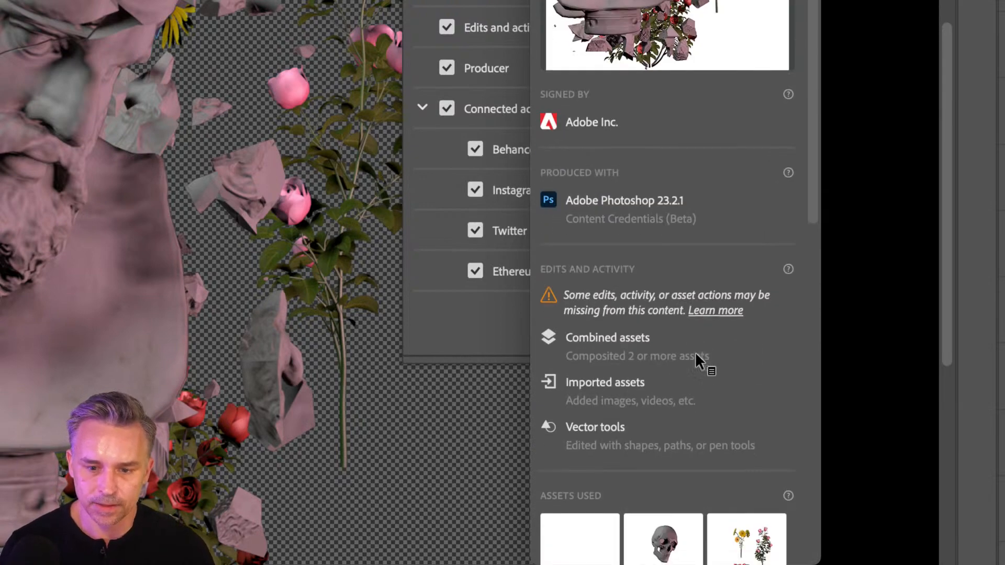
pyautogui.scroll(-9, 696, 355)
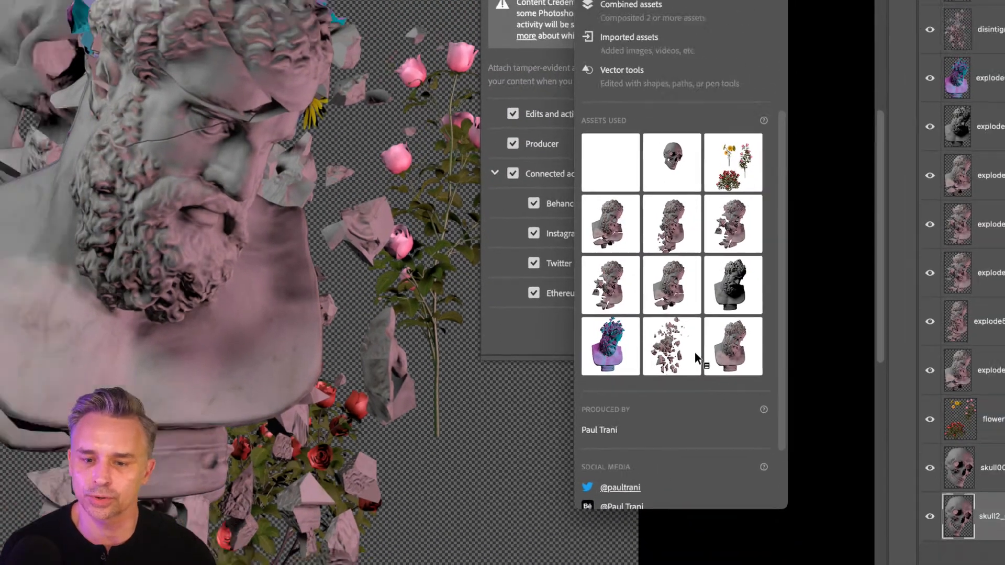
pyautogui.scroll(-3, 696, 385)
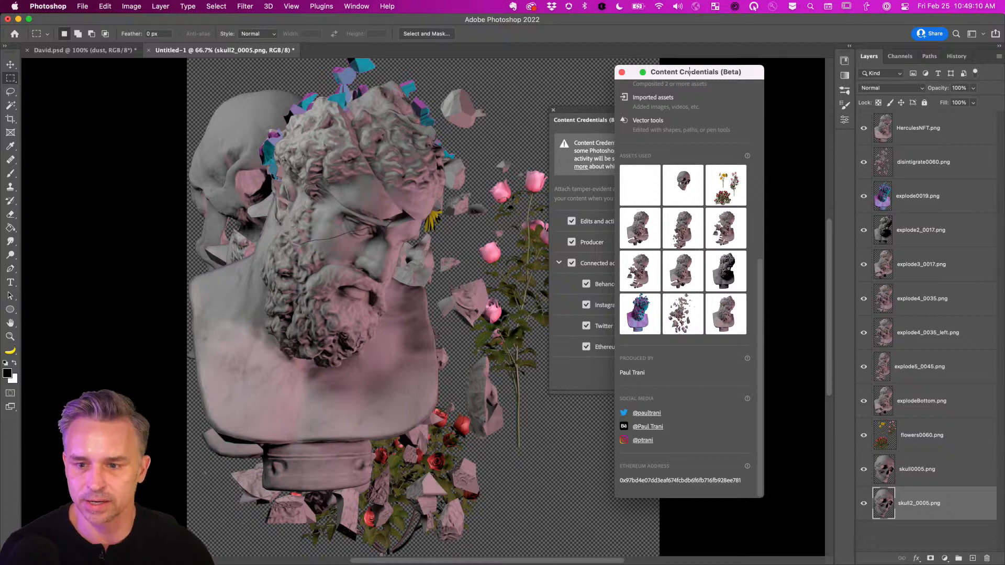
pyautogui.moveTo(675, 74); pyautogui.dragTo(777, 75)
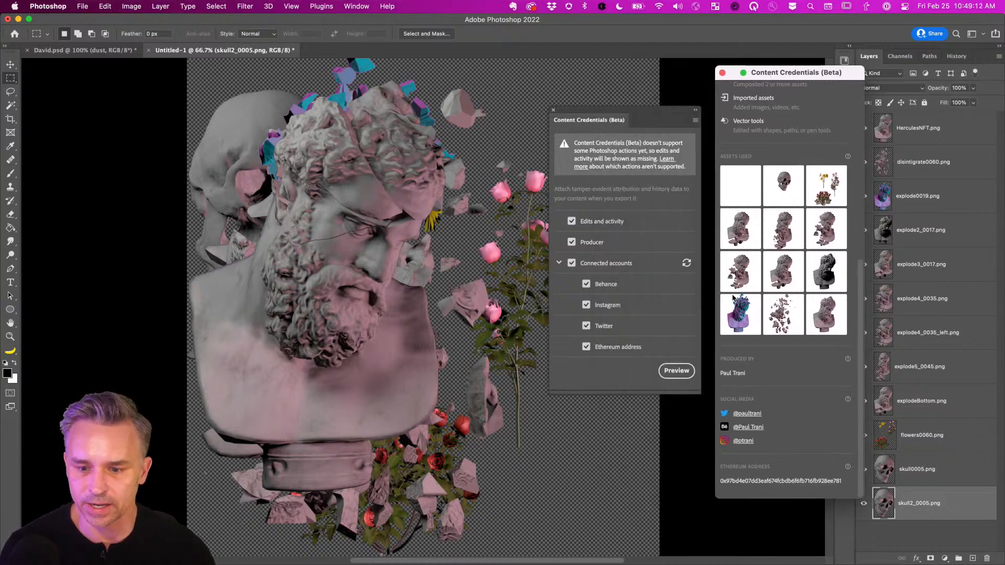
pyautogui.scroll(10, 772, 210)
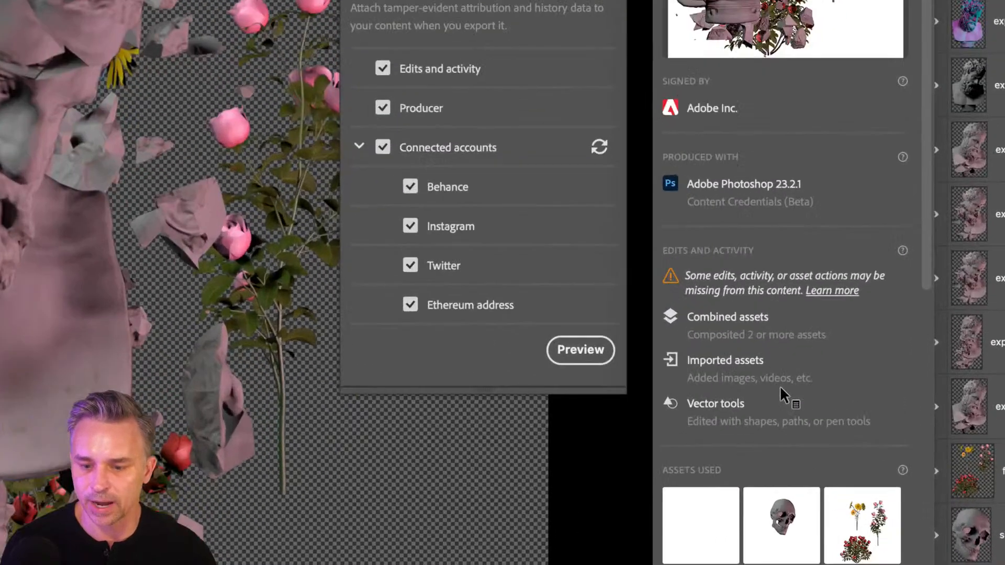
pyautogui.scroll(-3, 785, 387)
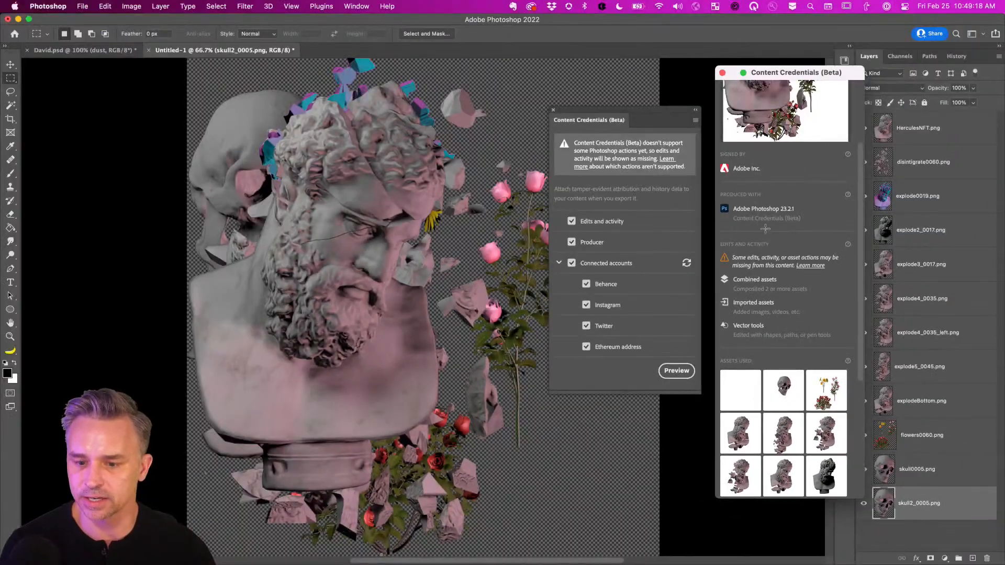
pyautogui.scroll(-3, 747, 88)
pyautogui.scroll(-3, 765, 232)
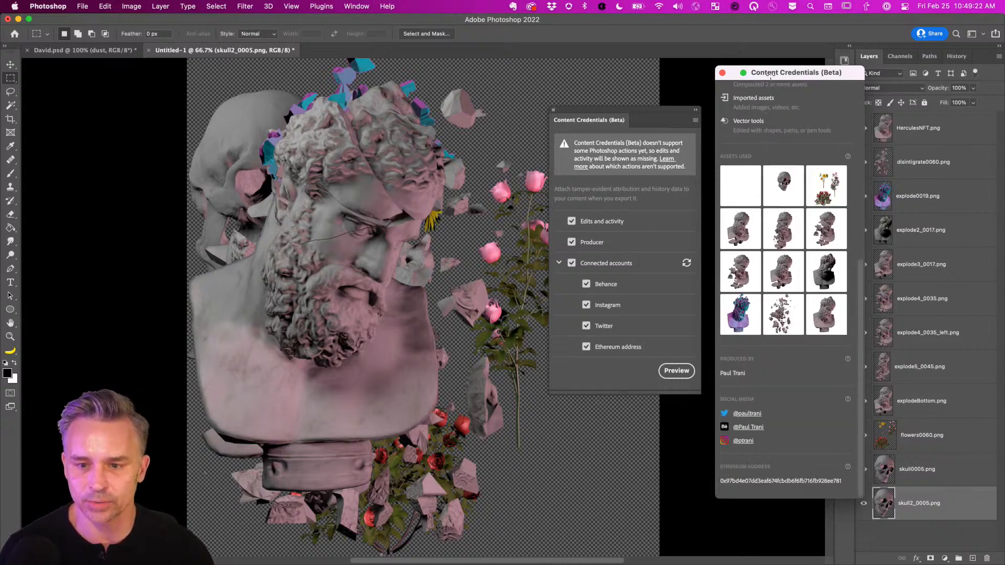
# Close the credentials preview and dock the Content Credentials panel on the right.
pyautogui.moveTo(771, 74); pyautogui.dragTo(702, 114)
pyautogui.click(653, 113)
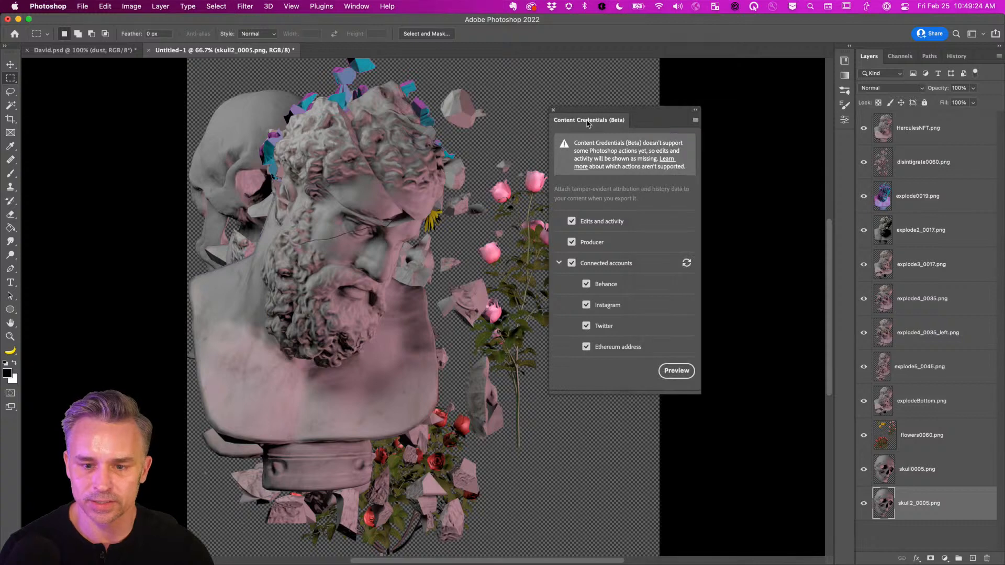
pyautogui.moveTo(592, 120); pyautogui.dragTo(844, 143)
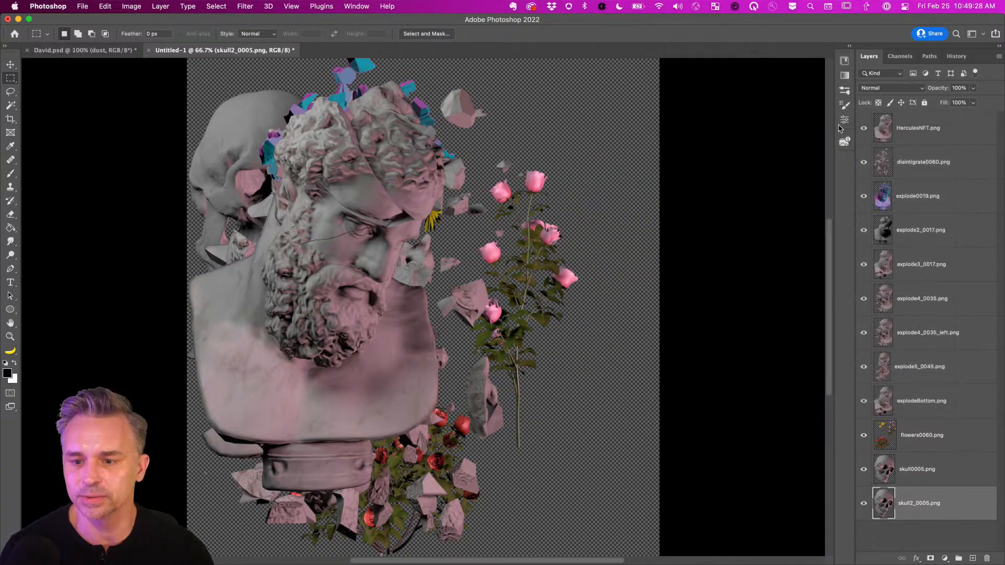
# Select the Move tool and add an empty layer above skull2_0005.png.
pyautogui.click(11, 64)
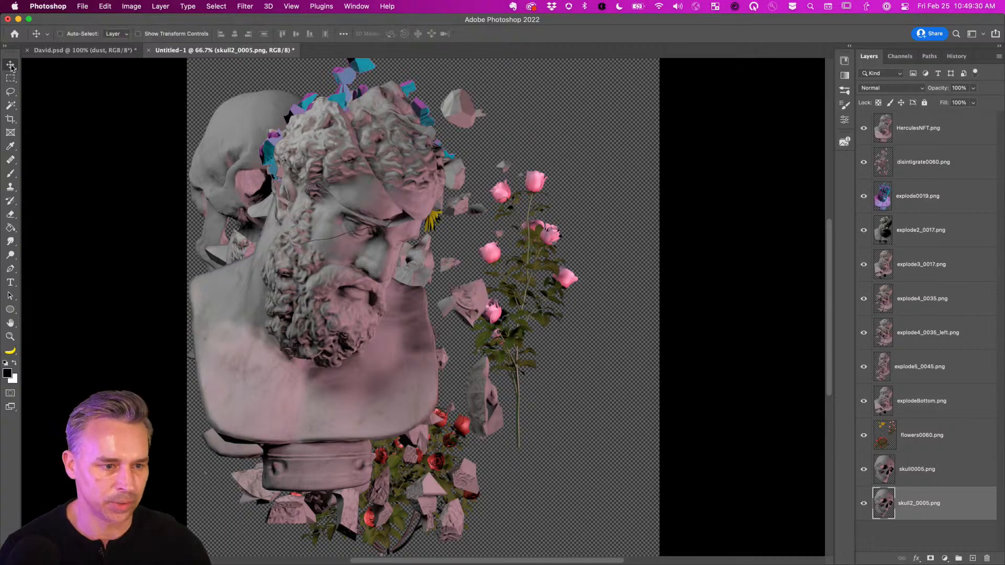
pyautogui.click(972, 558)
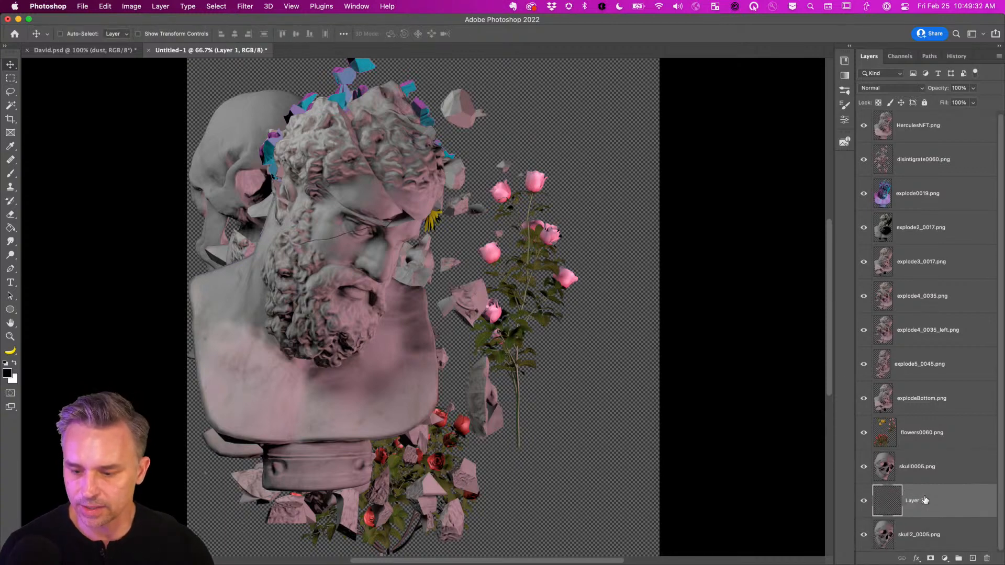
pyautogui.scroll(-3, 423, 309)
# Set small layer thumbnails in Layers Panel Options and bring up the Gradients panel.
pyautogui.click(998, 56)
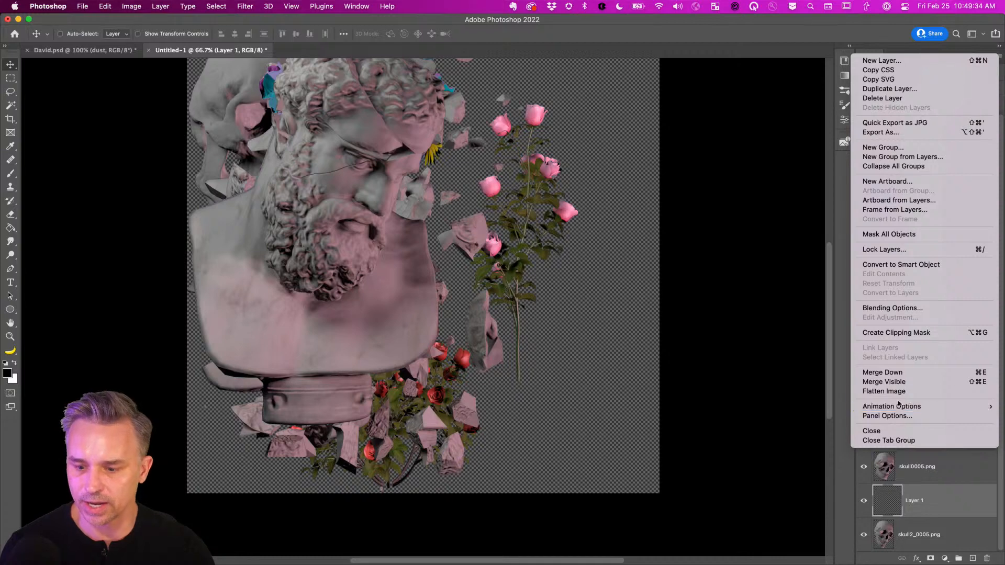
pyautogui.press('Return')
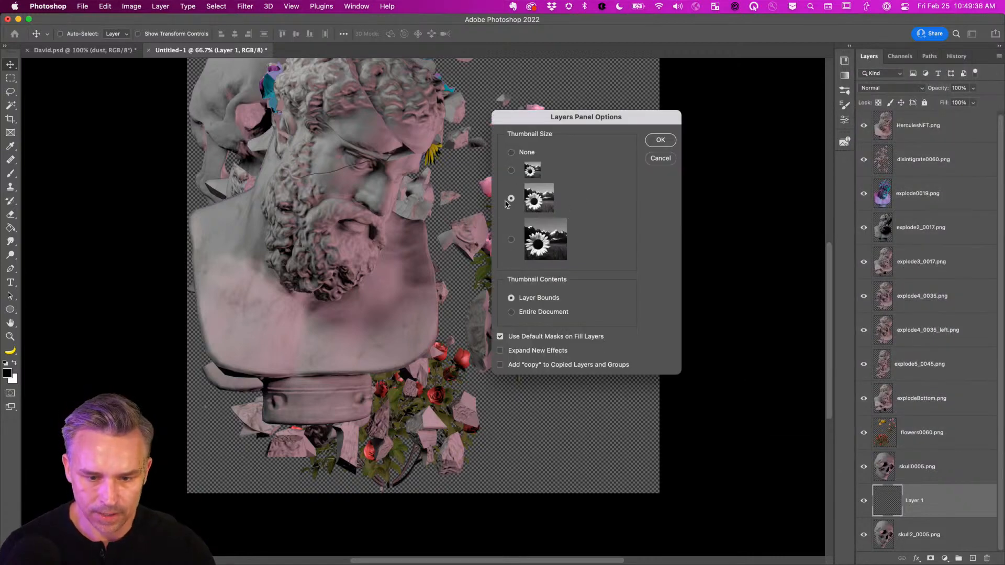
pyautogui.click(511, 170)
pyautogui.click(668, 144)
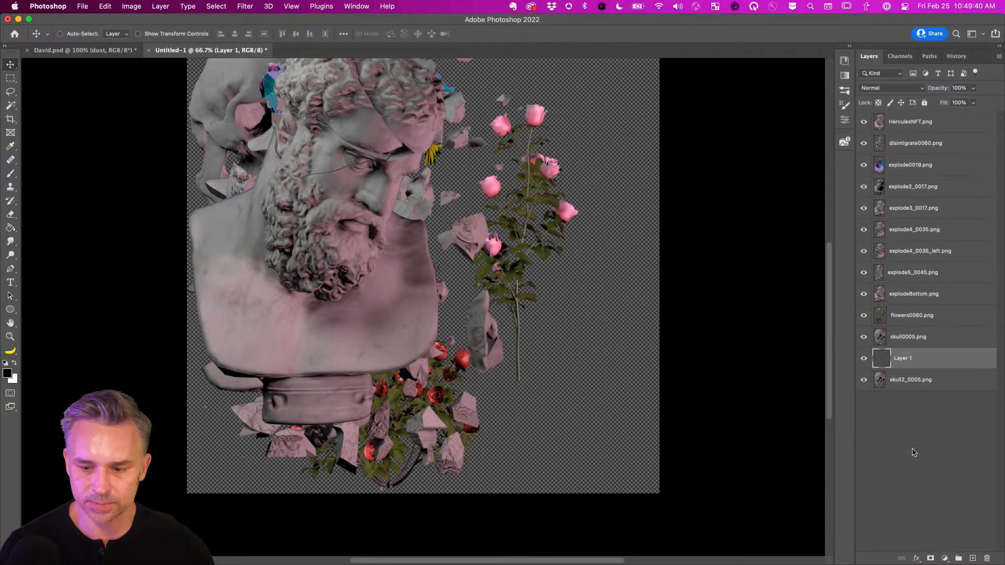
pyautogui.click(849, 46)
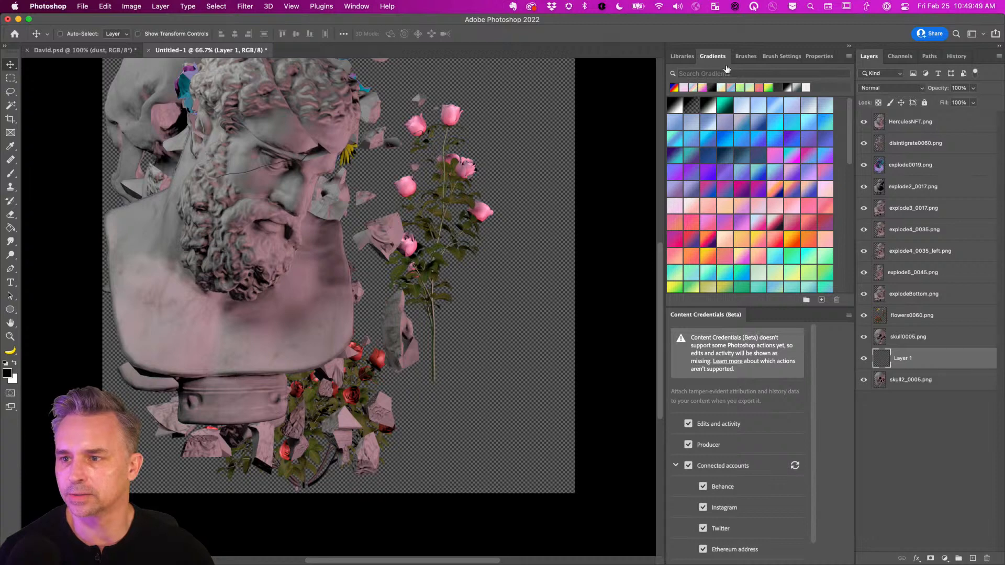
# Add a pink-to-blue Gradient Fill 1 layer and move it to the bottom of the stack.
pyautogui.click(758, 224)
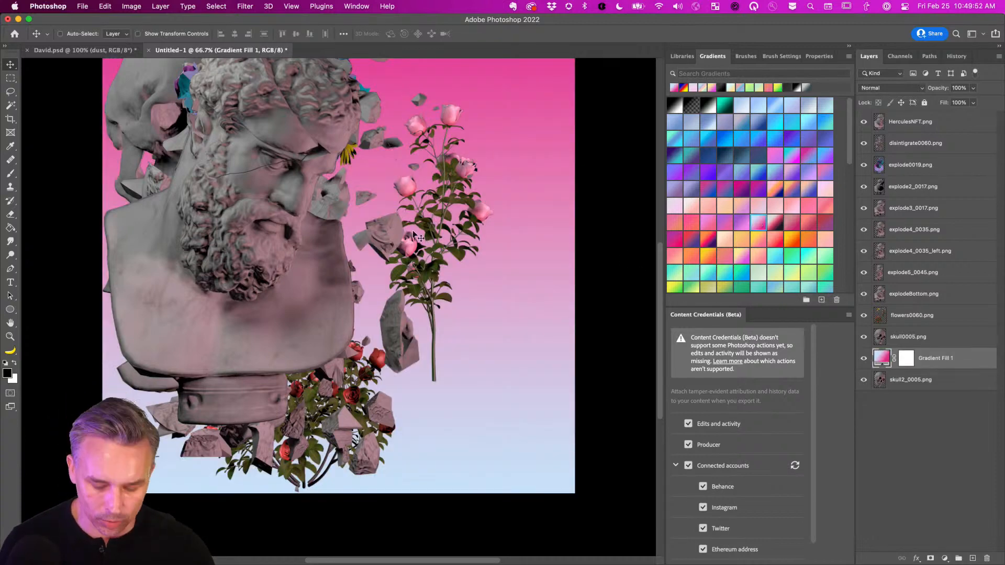
pyautogui.press('super+0')
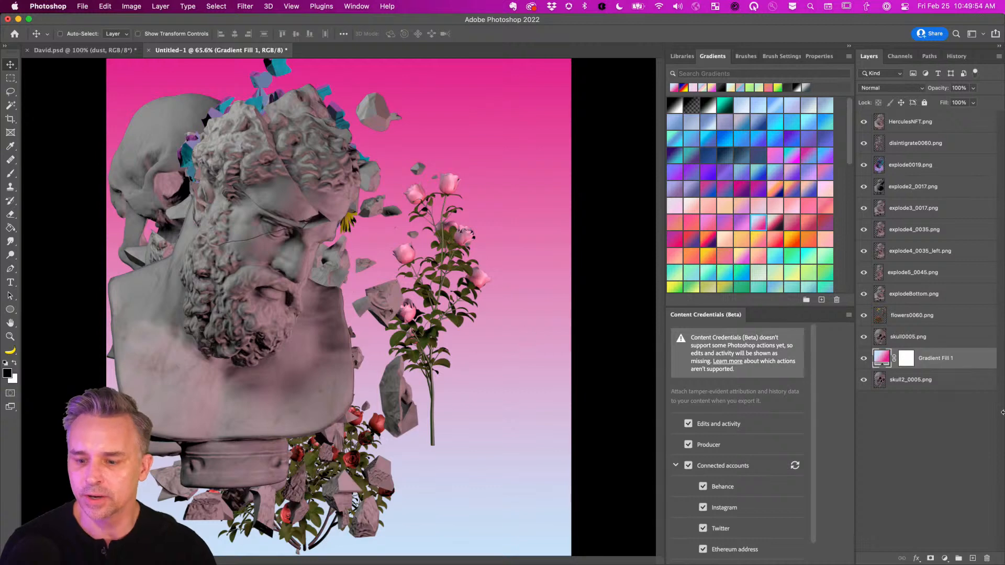
pyautogui.moveTo(968, 359); pyautogui.dragTo(971, 424)
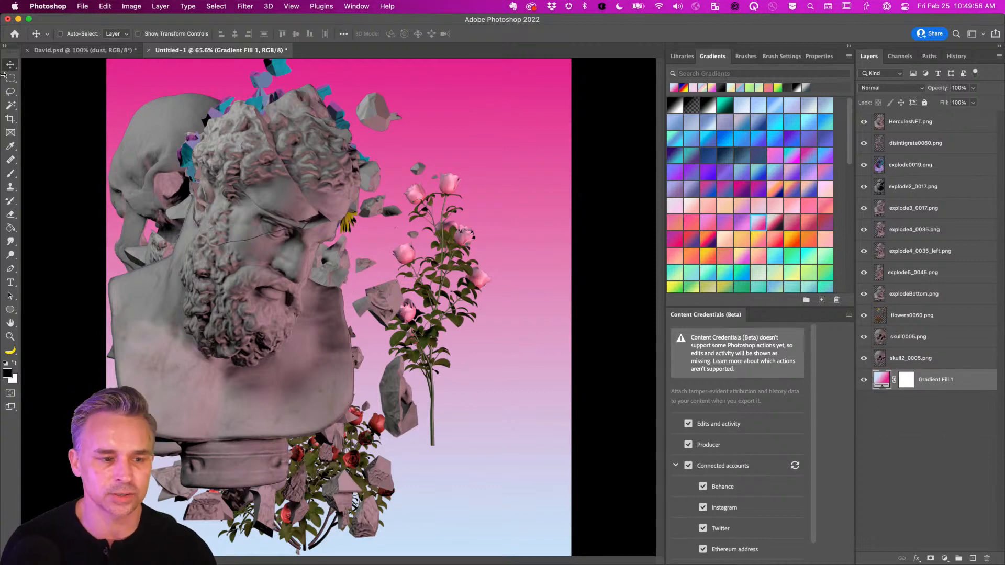
pyautogui.press('super+minus')
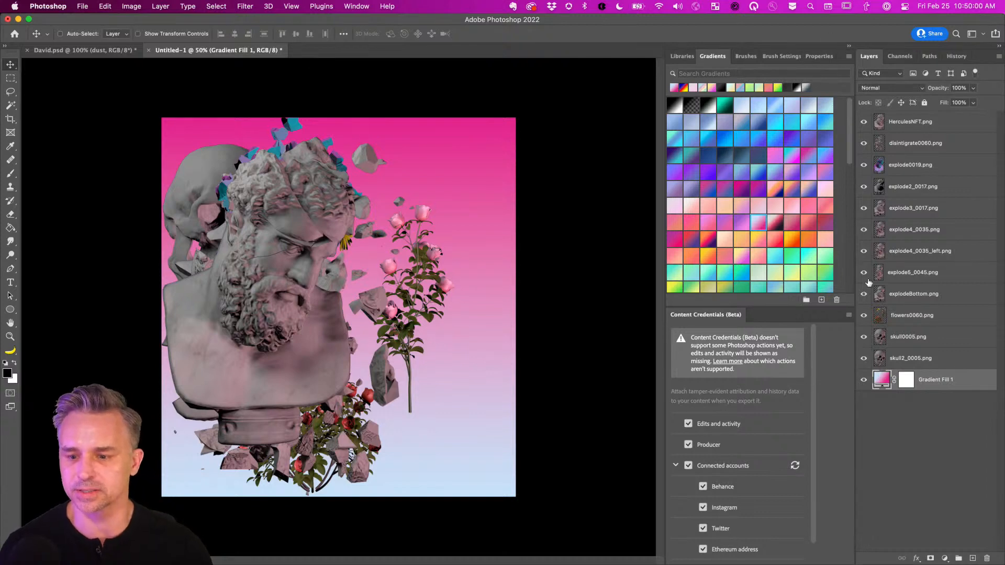
# Hide the layers below HerculesNFT.png so the bust stands alone, undoing a trial move.
pyautogui.click(908, 359)
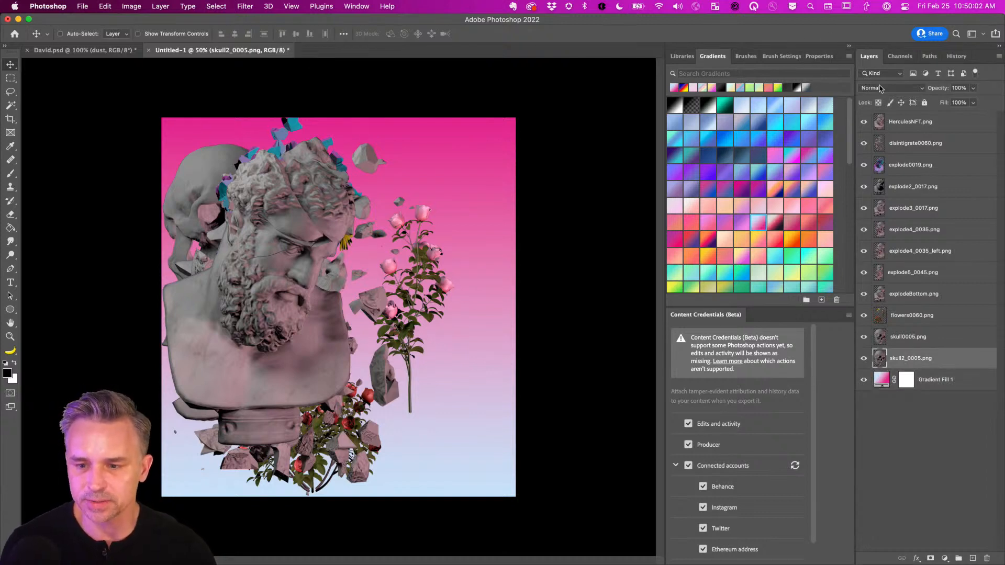
pyautogui.click(906, 126)
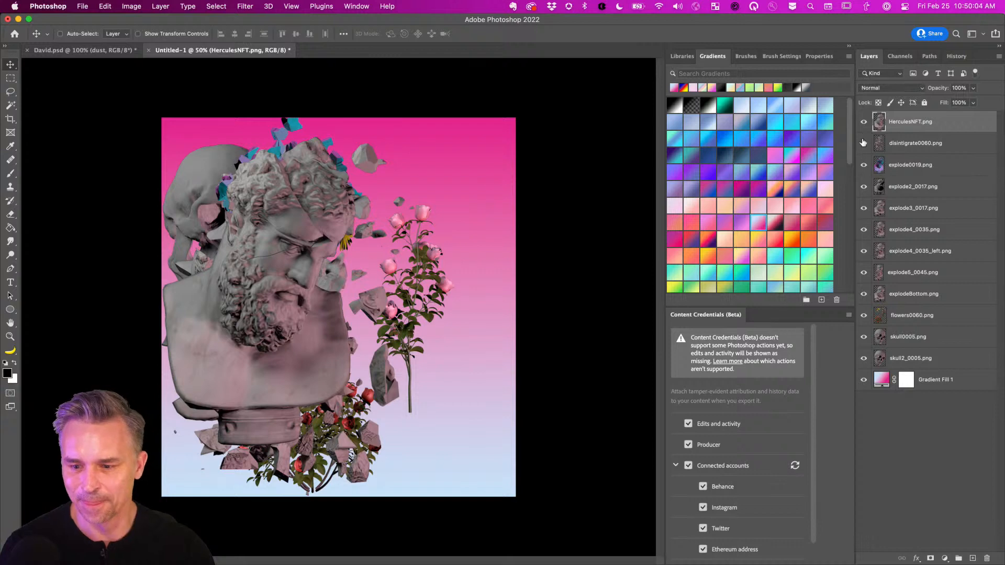
pyautogui.moveTo(864, 145); pyautogui.dragTo(865, 361)
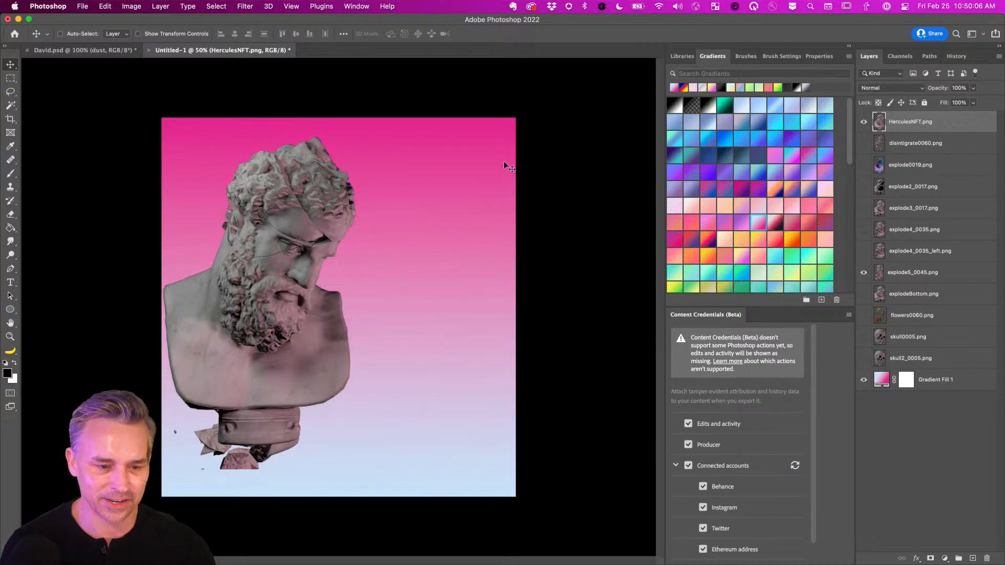
pyautogui.press('super+equal')
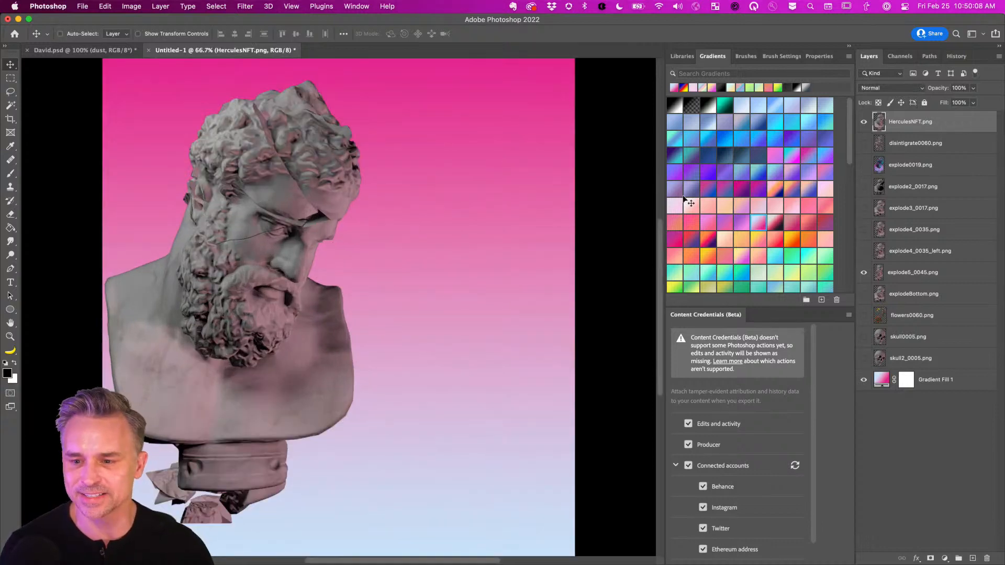
pyautogui.moveTo(195, 306); pyautogui.dragTo(308, 303)
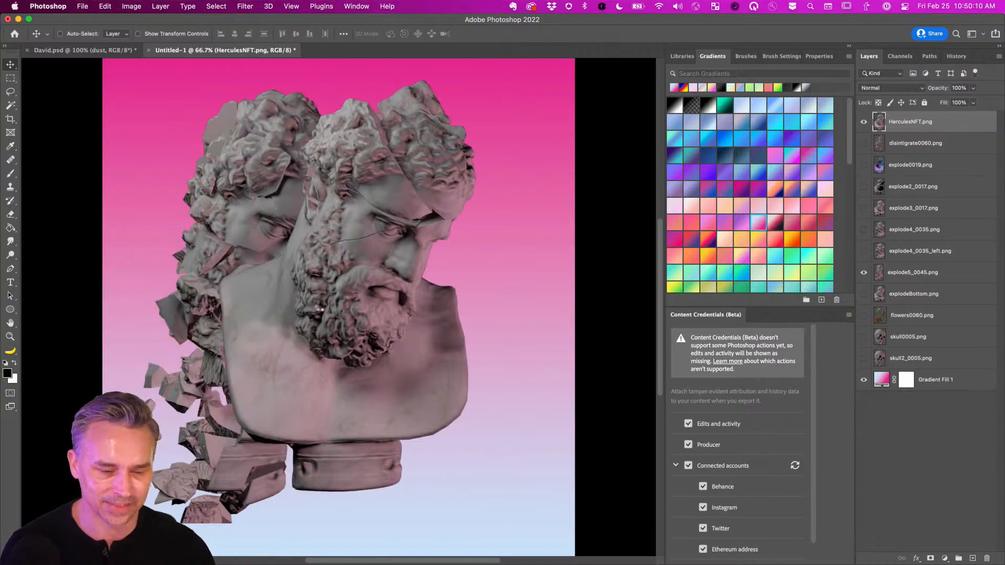
pyautogui.press('super+z')
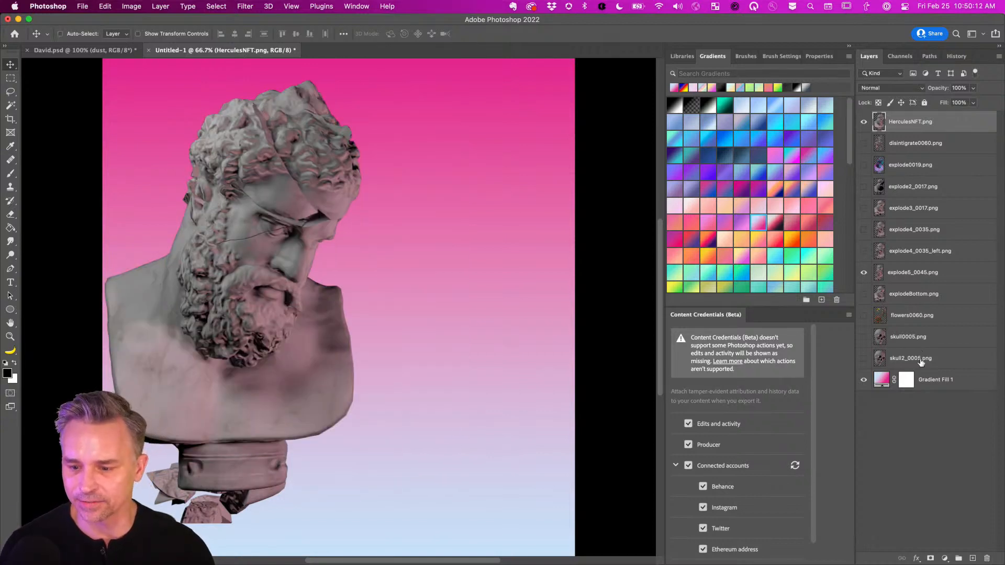
pyautogui.keyDown('shift'); pyautogui.click(920, 361); pyautogui.keyUp('shift')
# Show all artwork, shift it about 170 px right, and compare the HerculesNFT and explode2_0017 busts.
pyautogui.moveTo(862, 359); pyautogui.dragTo(867, 111)
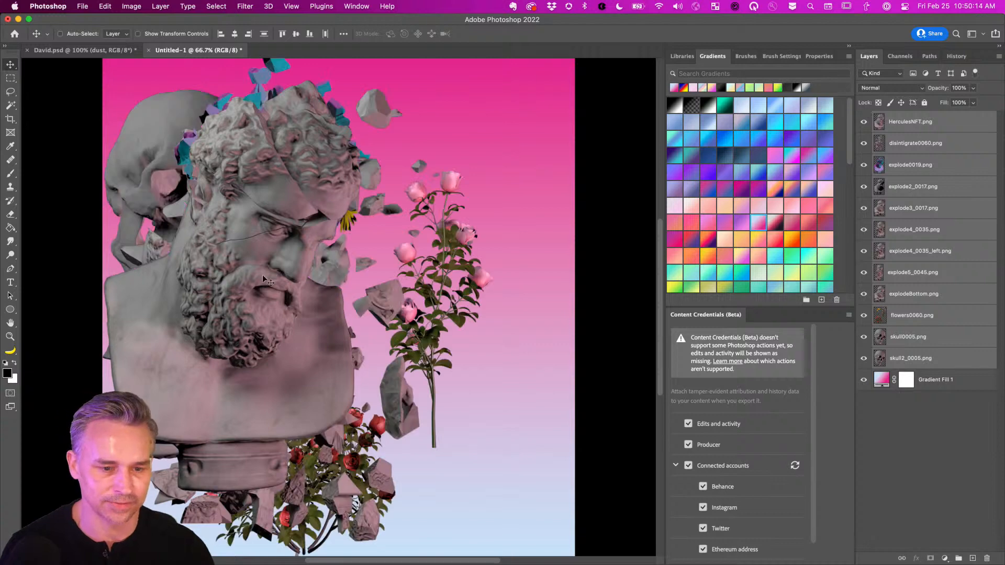
pyautogui.moveTo(298, 302); pyautogui.dragTo(319, 302)
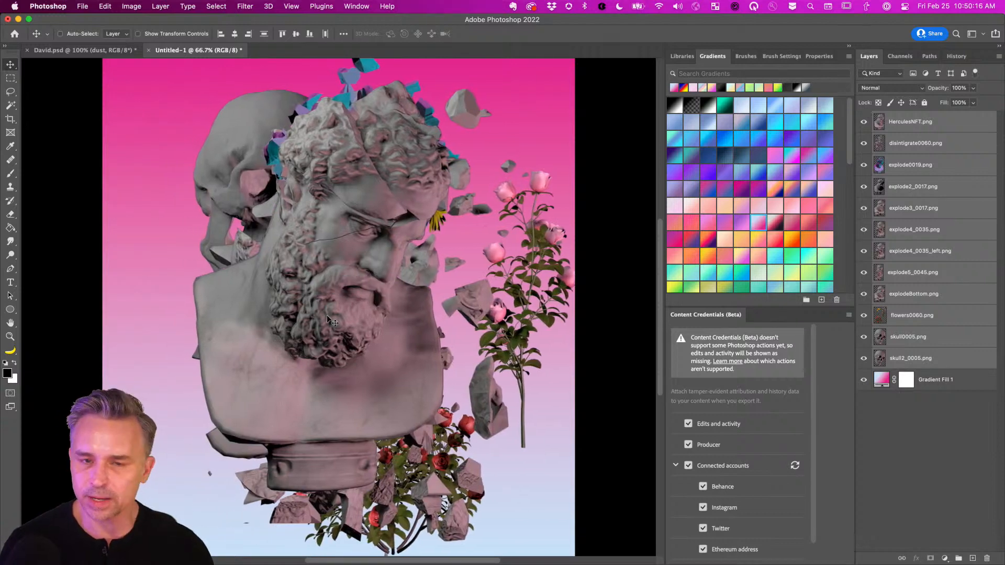
pyautogui.click(910, 128)
pyautogui.moveTo(864, 165); pyautogui.dragTo(863, 140)
pyautogui.click(863, 122)
pyautogui.click(864, 186)
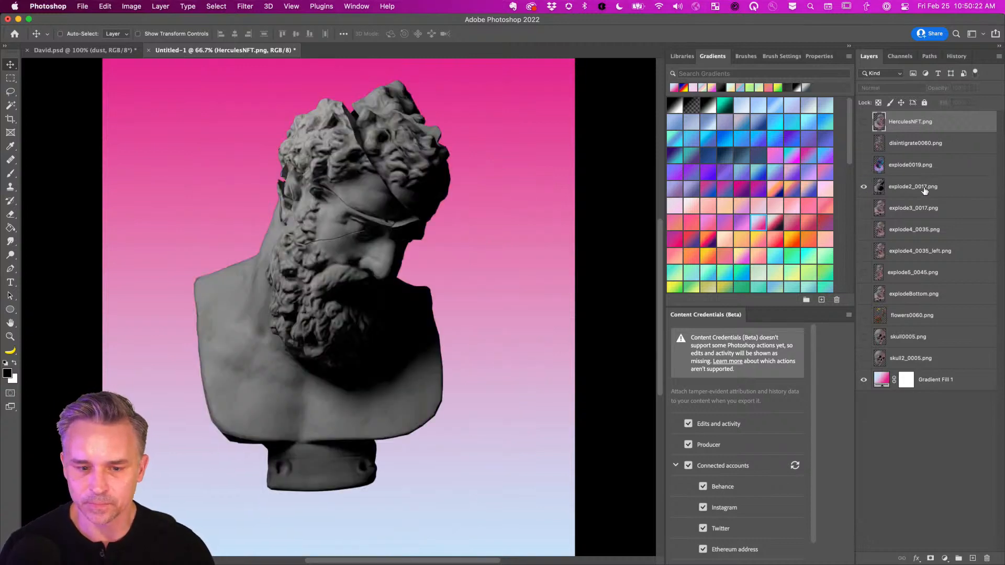
pyautogui.click(911, 190)
pyautogui.click(866, 128)
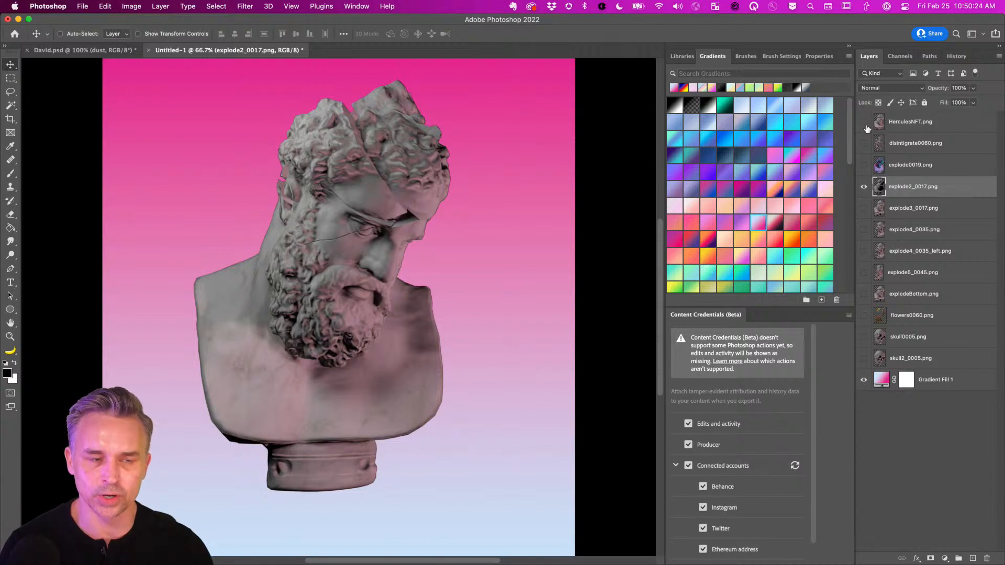
pyautogui.click(866, 128)
# Set HerculesNFT to Screen blending and move it below explode0019 in the stack.
pyautogui.click(865, 125)
pyautogui.click(897, 125)
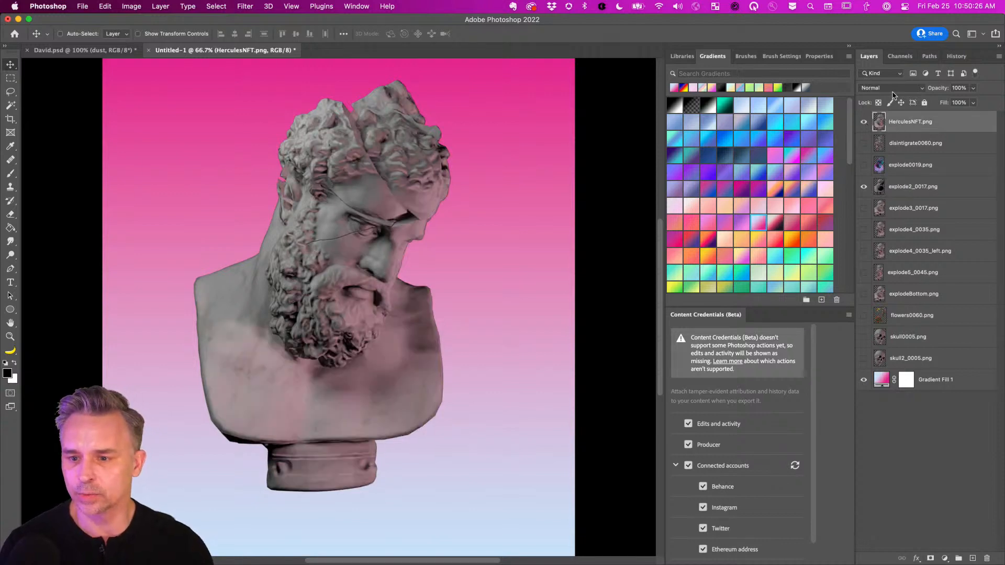
pyautogui.click(892, 88)
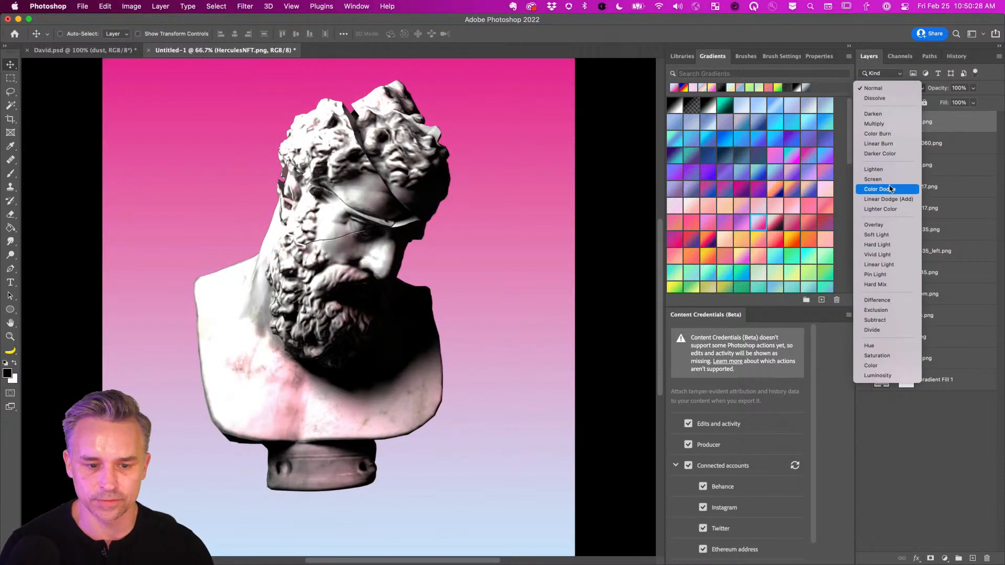
pyautogui.click(887, 179)
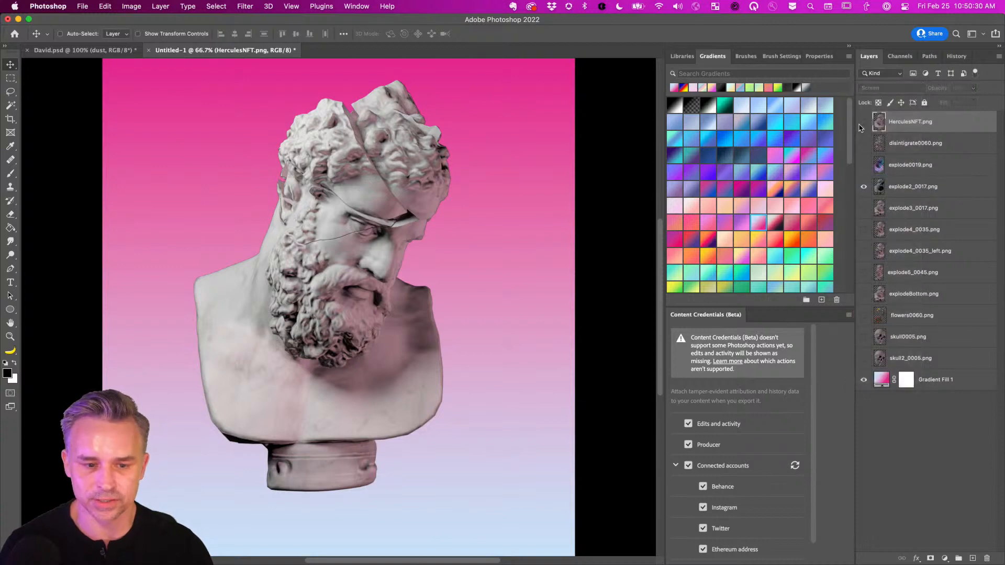
pyautogui.click(862, 124)
pyautogui.click(862, 125)
pyautogui.moveTo(900, 191); pyautogui.dragTo(907, 171)
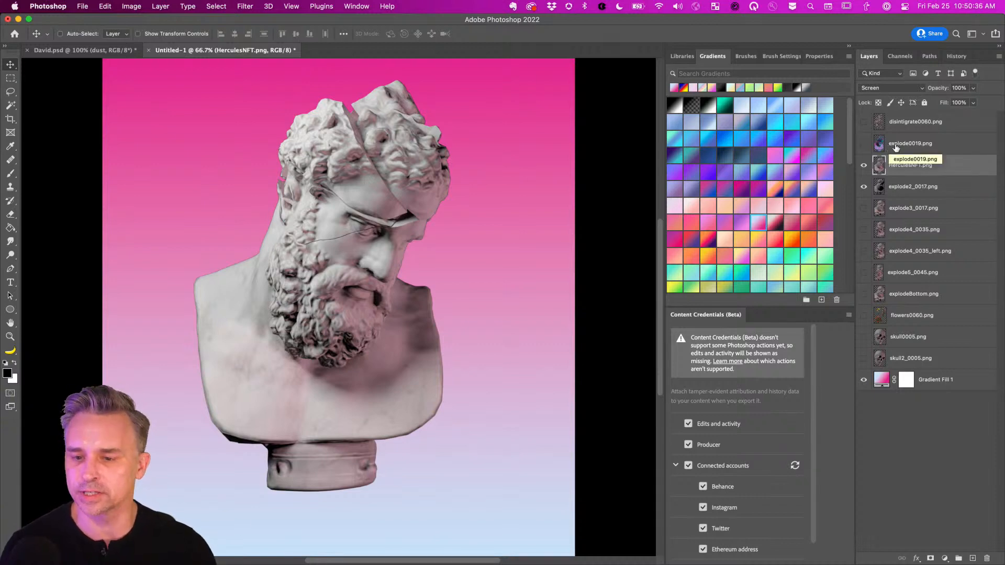
pyautogui.click(948, 382)
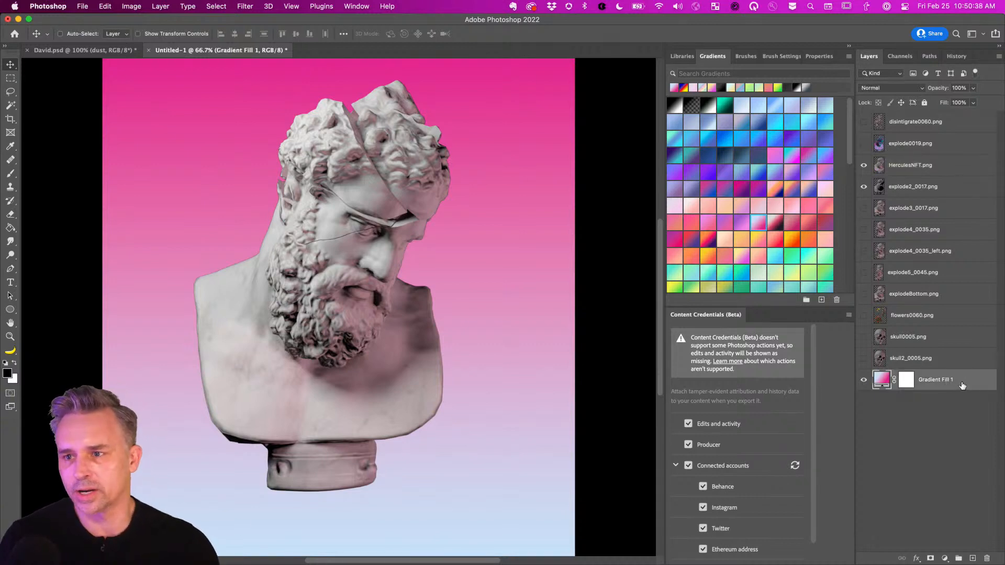
# Move HerculesNFT, explode2_0017 and explodeBottom below flowers0060.
pyautogui.click(905, 171)
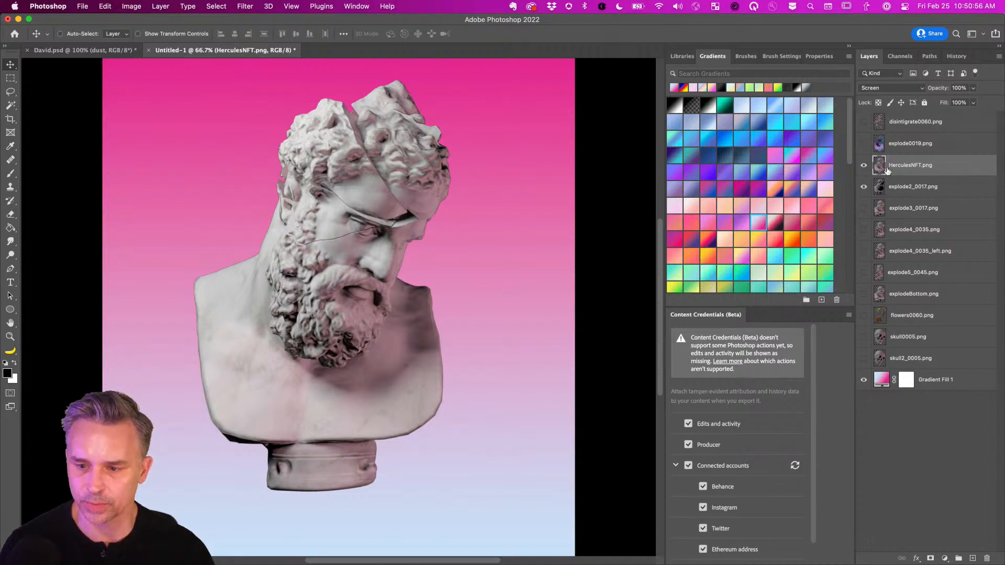
pyautogui.keyDown('shift'); pyautogui.click(914, 183); pyautogui.keyUp('shift')
pyautogui.moveTo(921, 190); pyautogui.dragTo(920, 323)
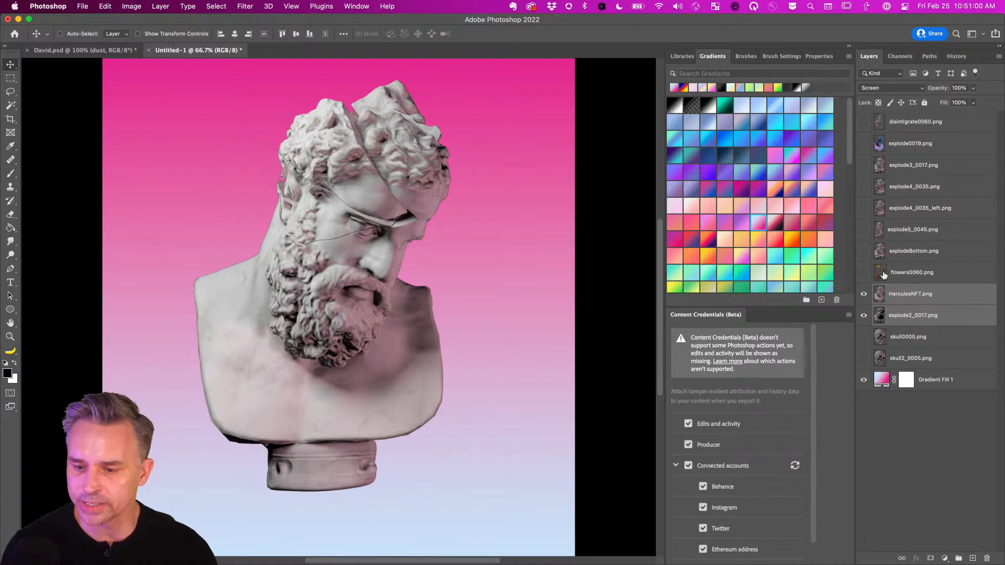
pyautogui.click(864, 252)
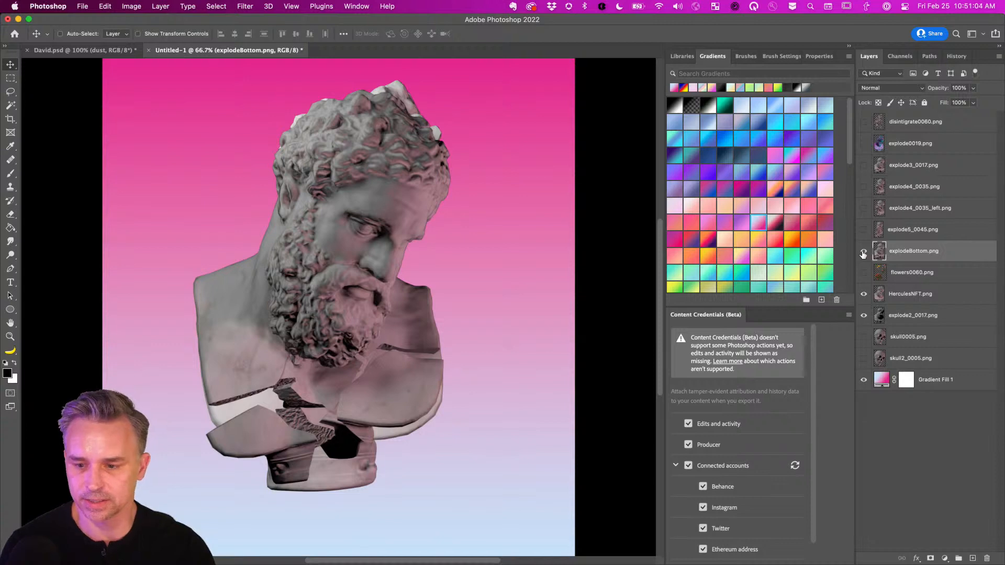
pyautogui.click(863, 252)
pyautogui.moveTo(911, 255); pyautogui.dragTo(914, 288)
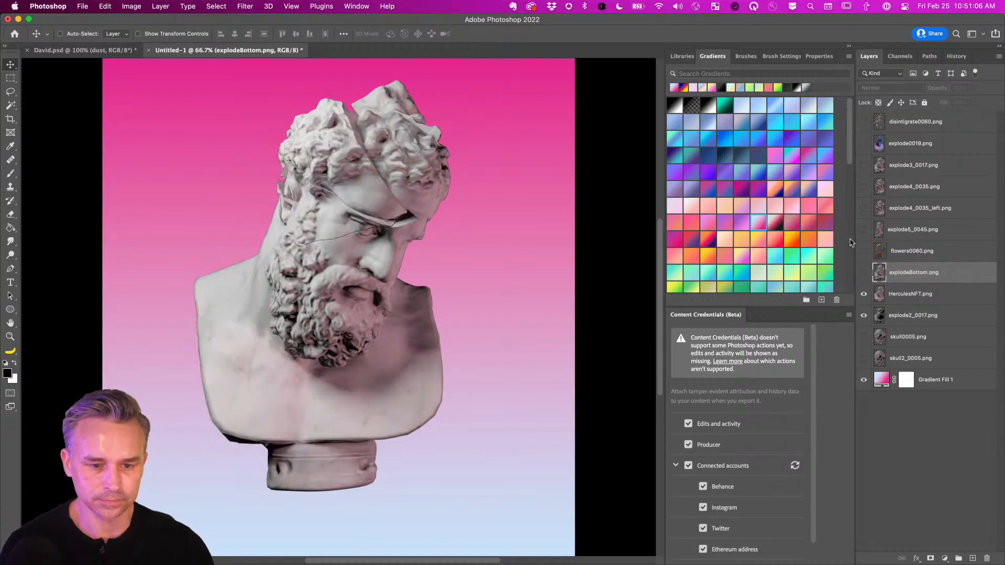
# Hide explode2_0017 and set HerculesNFT back to Normal blending.
pyautogui.click(910, 296)
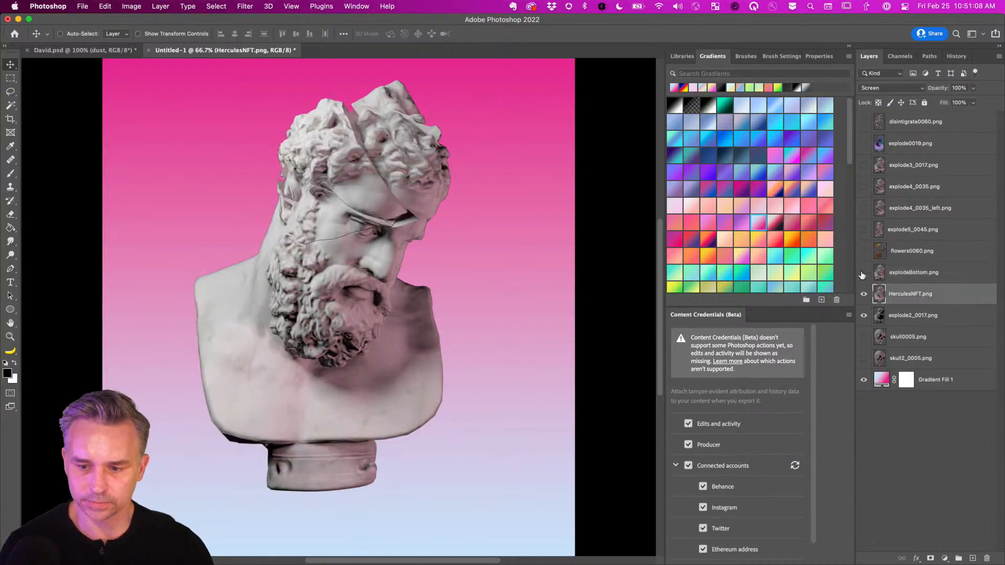
pyautogui.click(909, 274)
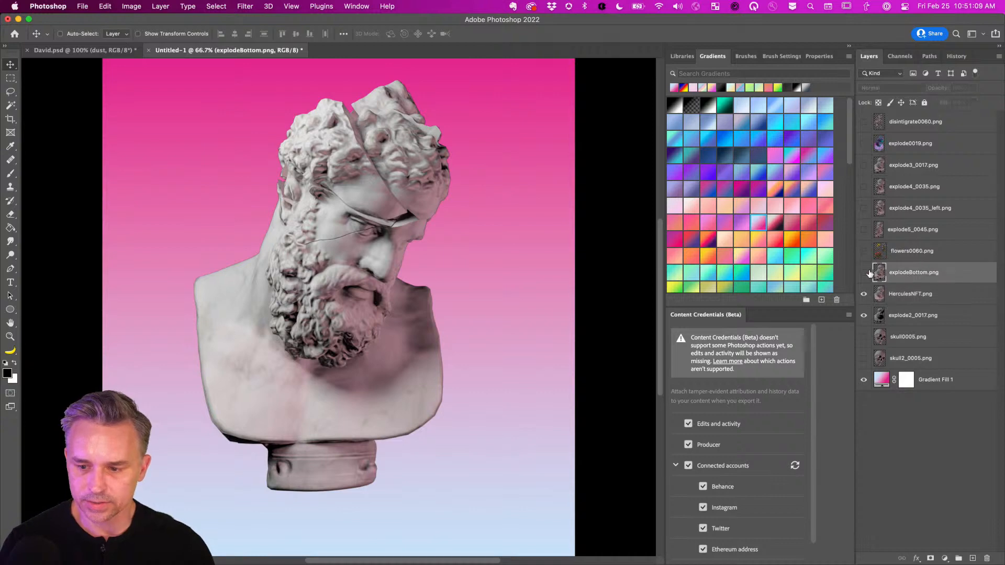
pyautogui.click(864, 316)
pyautogui.click(908, 293)
pyautogui.click(889, 88)
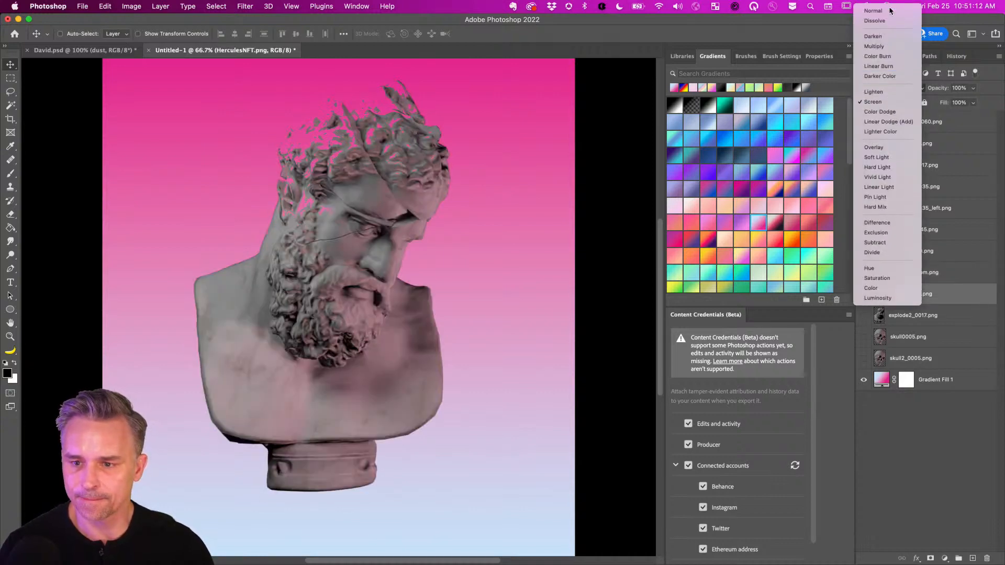
pyautogui.click(889, 9)
# Inspect the bust and explodeBottom fragments at 100%, ending with only HerculesNFT visible.
pyautogui.scroll(-5, 725, 477)
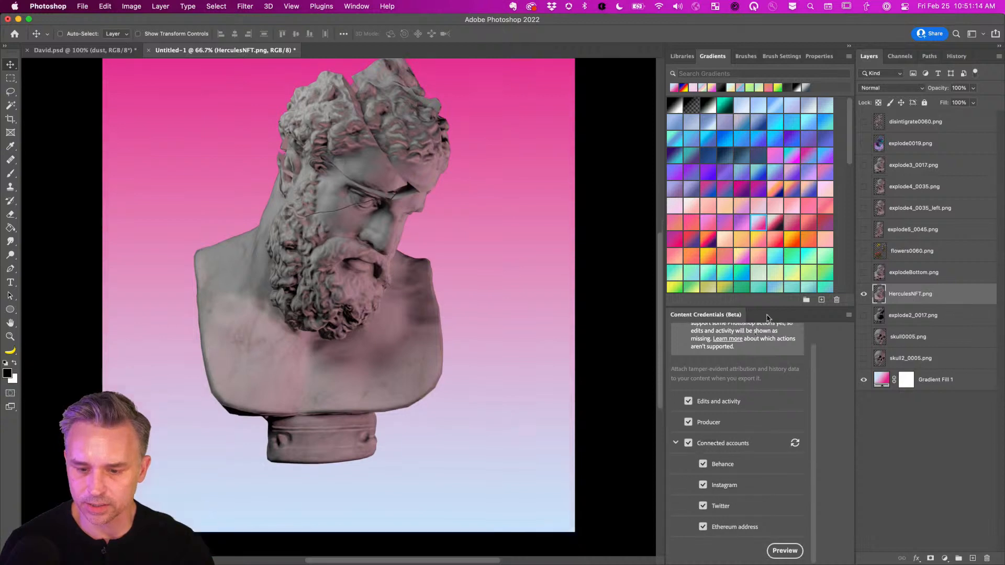
pyautogui.scroll(2, 765, 485)
pyautogui.scroll(1, 389, 234)
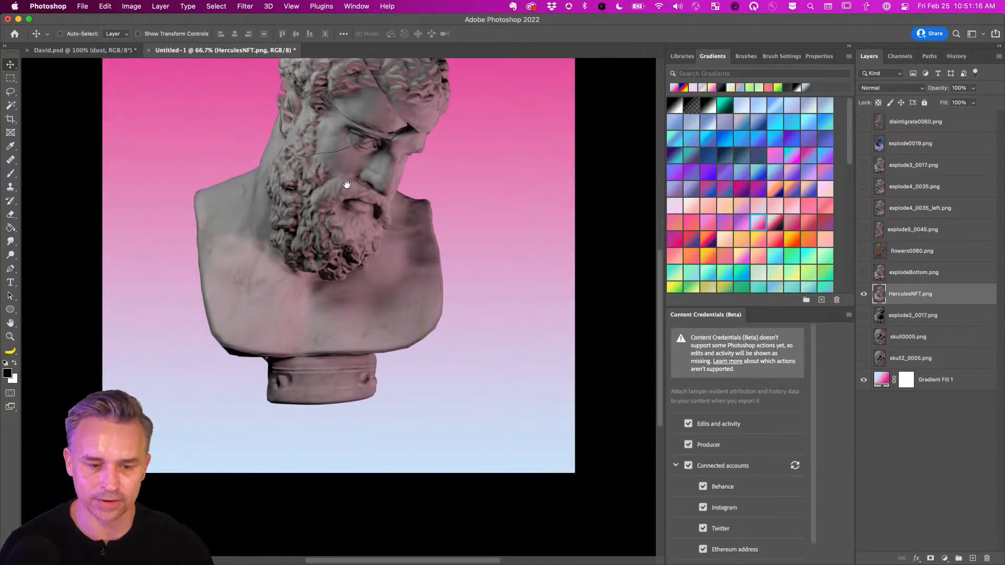
pyautogui.scroll(4, 388, 234)
pyautogui.scroll(-1, 340, 184)
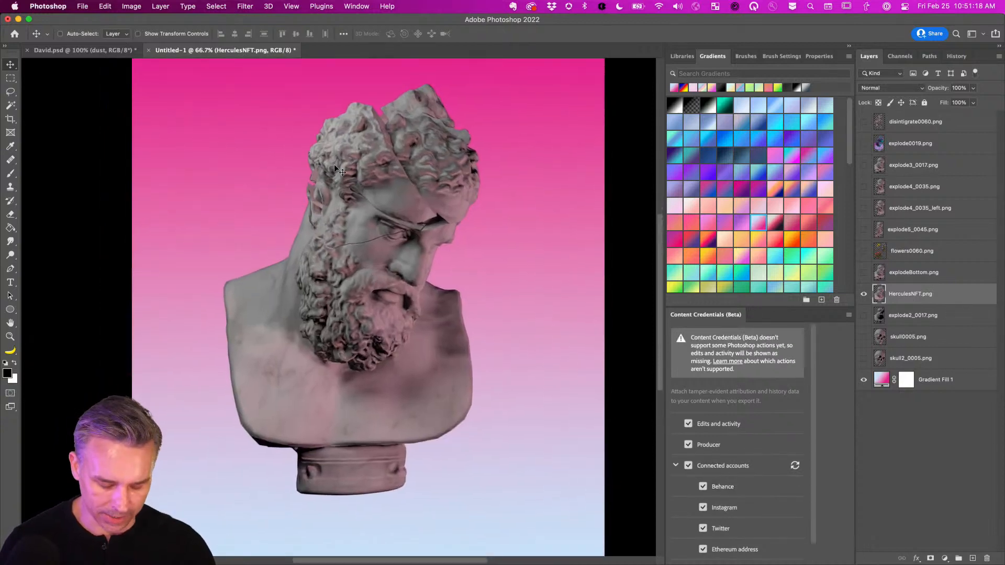
pyautogui.press('super+plus')
pyautogui.moveTo(428, 190); pyautogui.dragTo(357, 230)
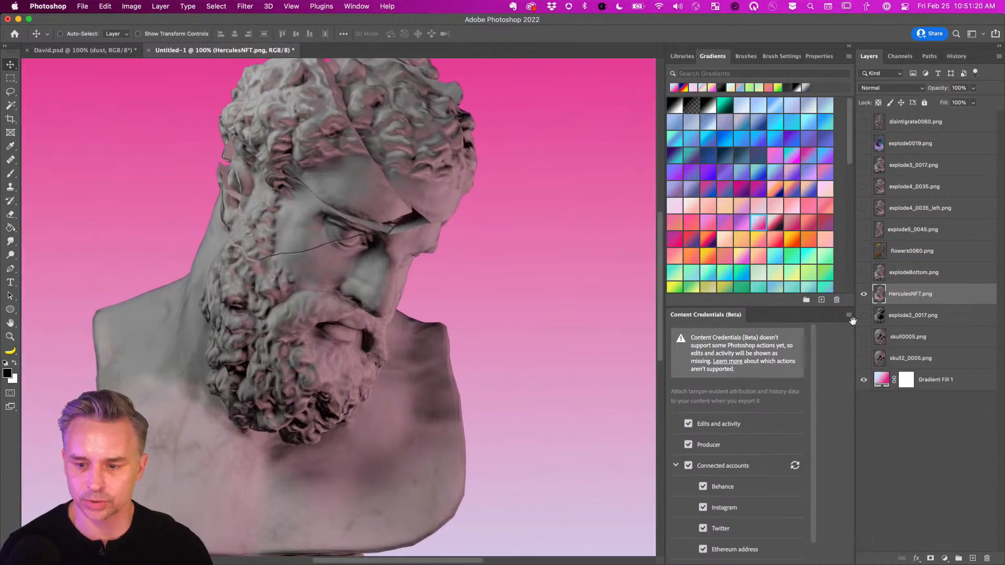
pyautogui.click(864, 294)
pyautogui.click(863, 272)
pyautogui.click(908, 279)
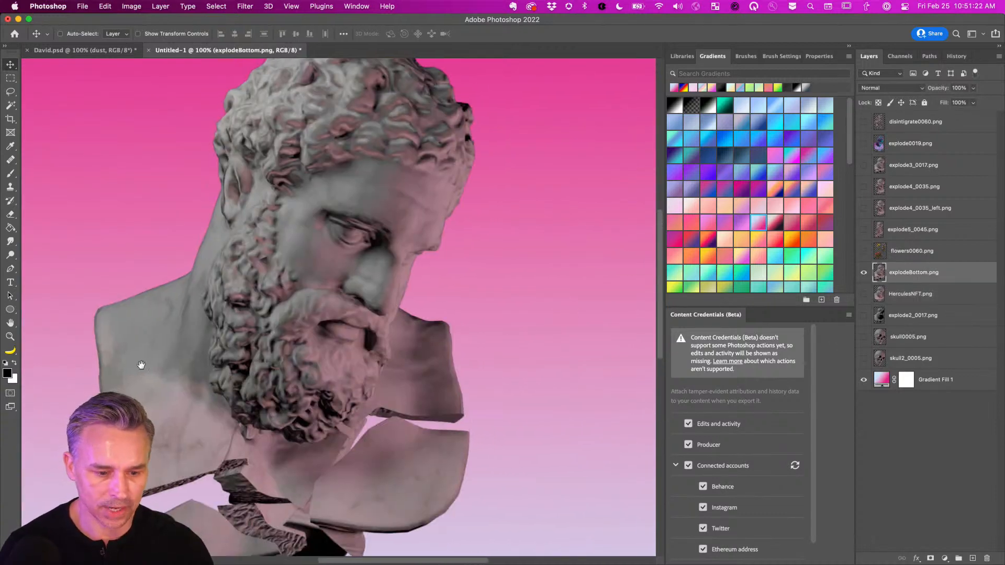
pyautogui.moveTo(139, 359); pyautogui.dragTo(242, 262)
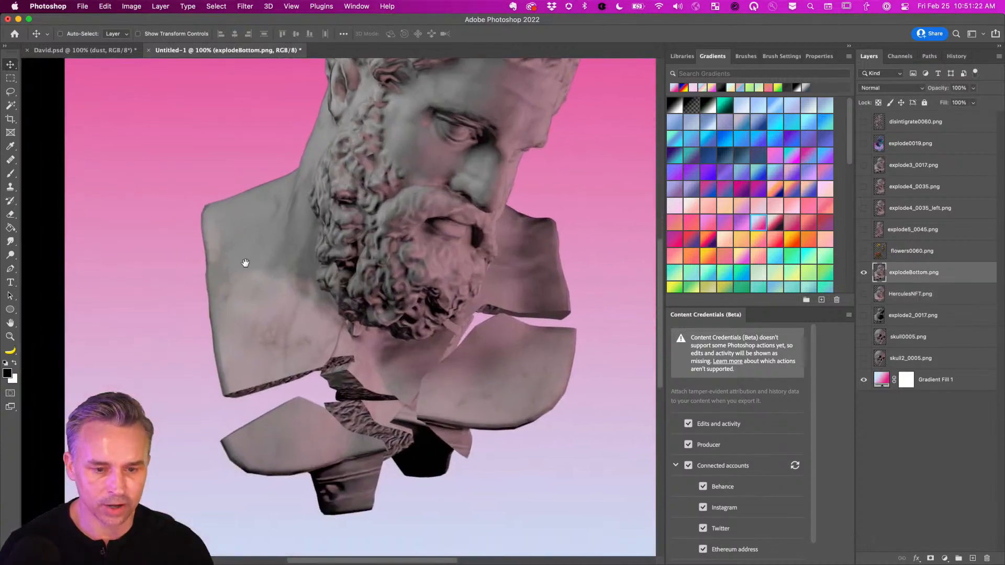
pyautogui.click(863, 293)
pyautogui.click(883, 297)
pyautogui.press('super+minus')
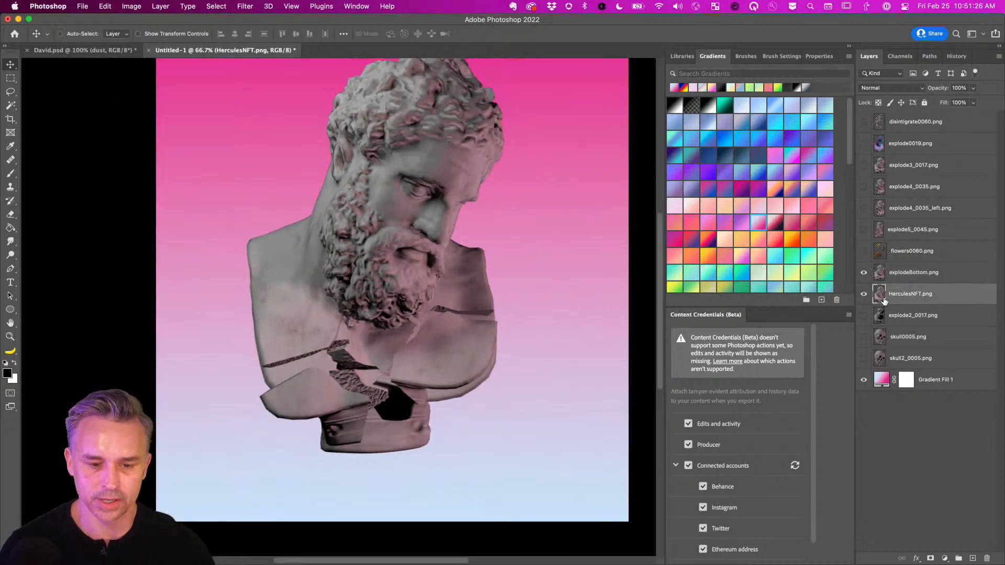
pyautogui.click(863, 272)
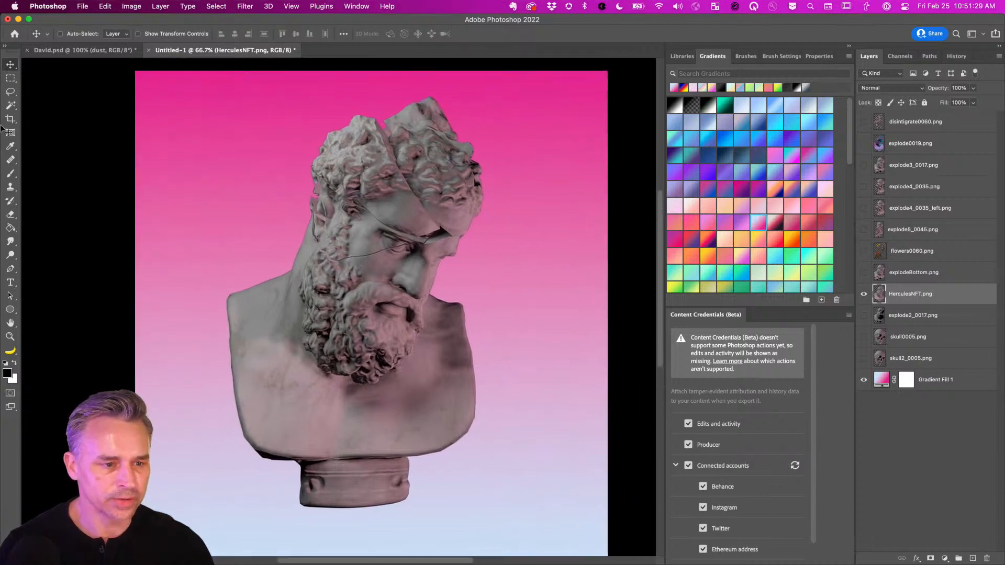
# Lasso the bust's head and add a layer mask to HerculesNFT.
pyautogui.click(10, 91)
pyautogui.moveTo(175, 192)
pyautogui.mouseDown()
pyautogui.moveTo(315, 355)
pyautogui.moveTo(452, 373)
pyautogui.moveTo(538, 201)
pyautogui.moveTo(509, 122)
pyautogui.moveTo(137, 159)
pyautogui.mouseUp()
pyautogui.click(931, 558)
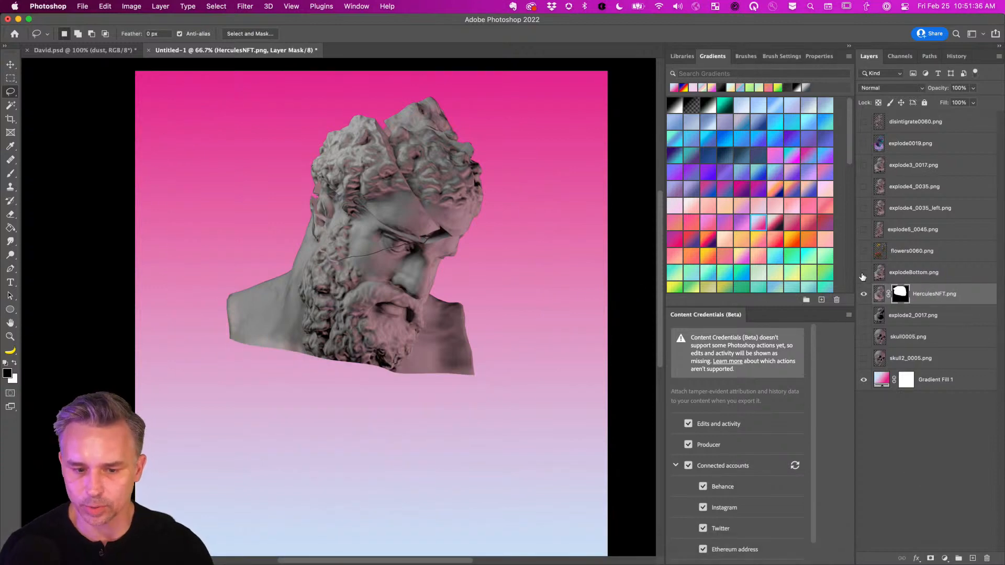
# Show explodeBottom, lasso its upper area and mask it out.
pyautogui.click(864, 272)
pyautogui.click(898, 275)
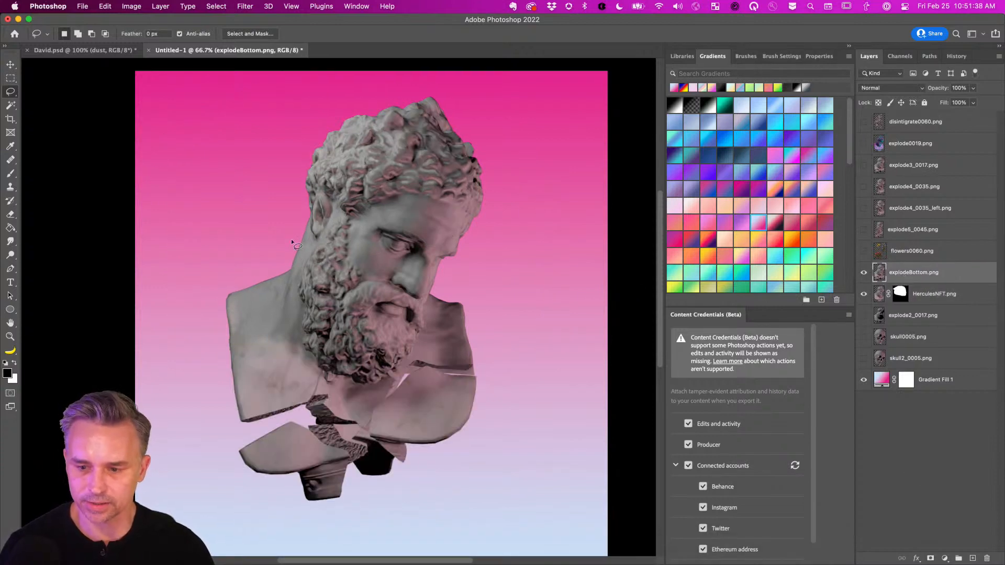
pyautogui.moveTo(155, 193)
pyautogui.mouseDown()
pyautogui.moveTo(426, 330)
pyautogui.moveTo(499, 337)
pyautogui.moveTo(560, 168)
pyautogui.moveTo(512, 89)
pyautogui.moveTo(166, 129)
pyautogui.moveTo(153, 180)
pyautogui.mouseUp()
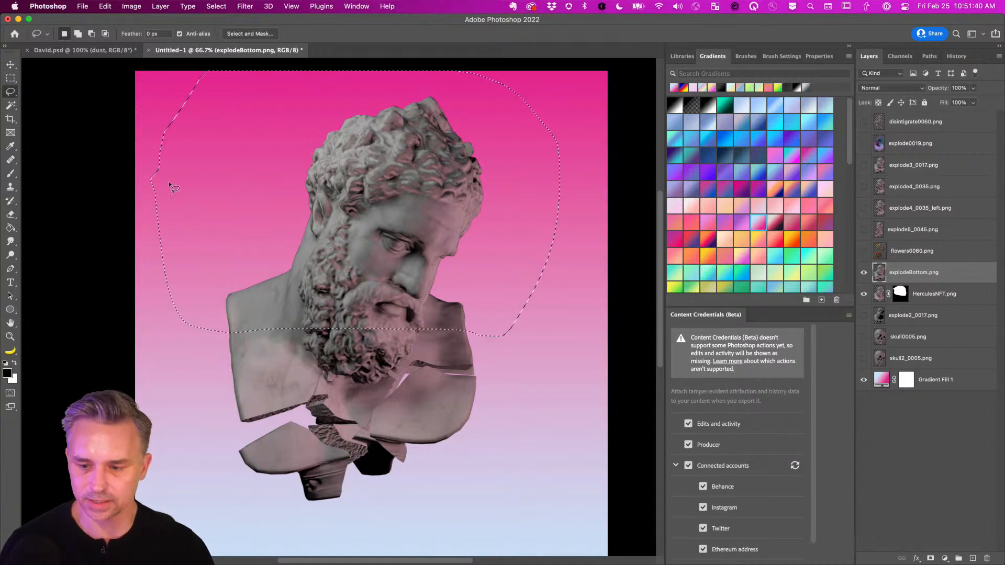
pyautogui.click(930, 556)
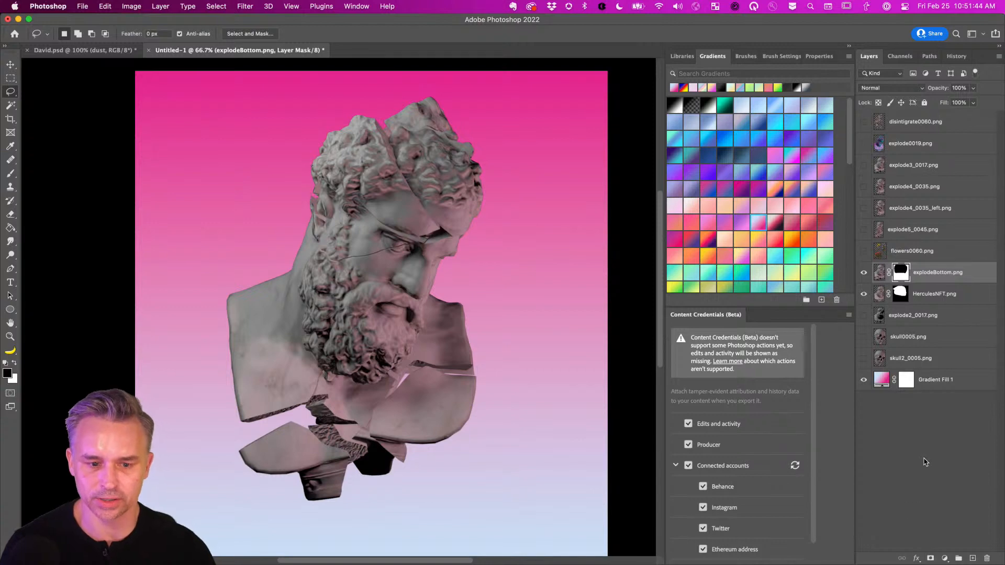
pyautogui.click(10, 66)
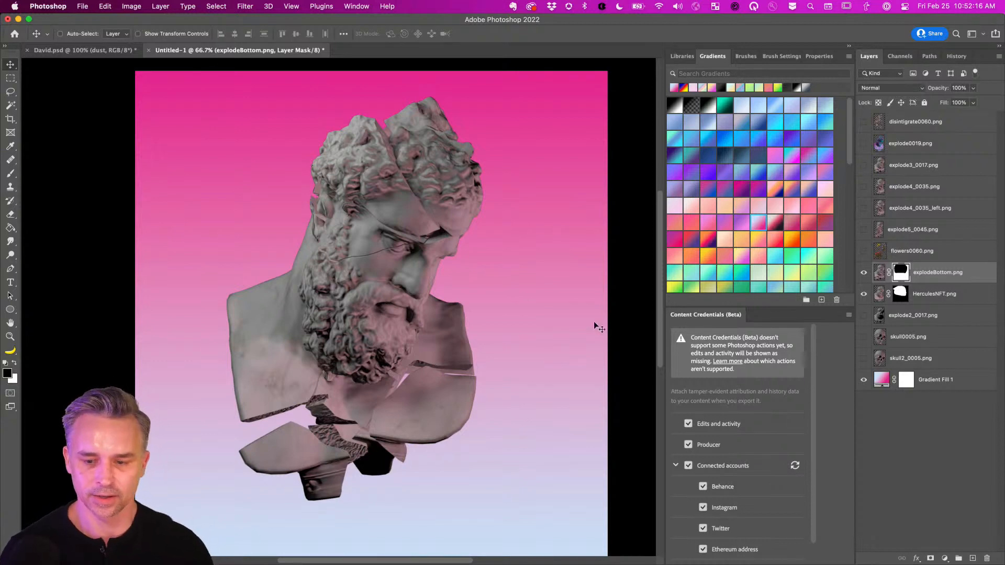
# Preview the explode5_0045 and explode4_0035_left busts in place of HerculesNFT.
pyautogui.click(863, 230)
pyautogui.click(911, 232)
pyautogui.click(864, 272)
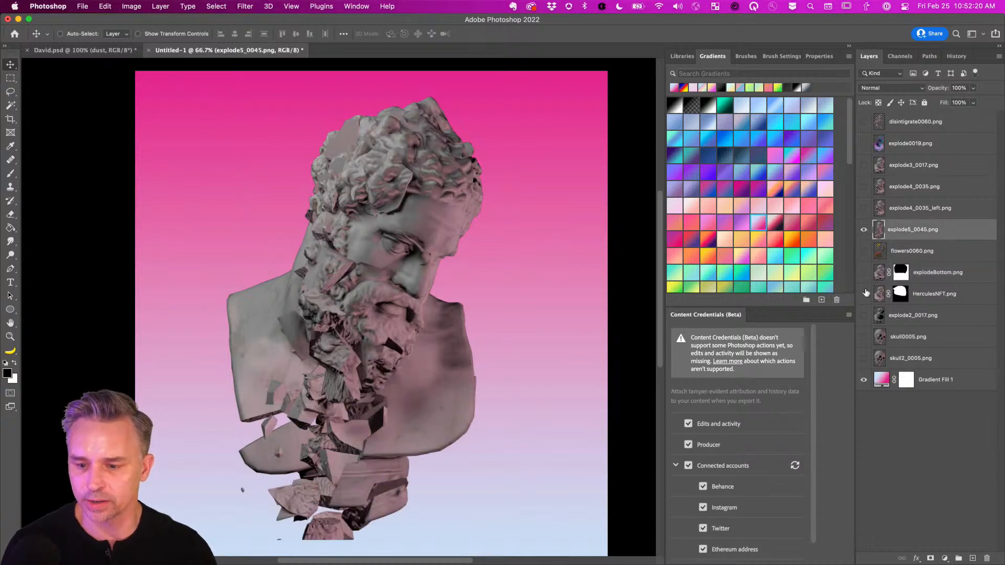
pyautogui.click(864, 293)
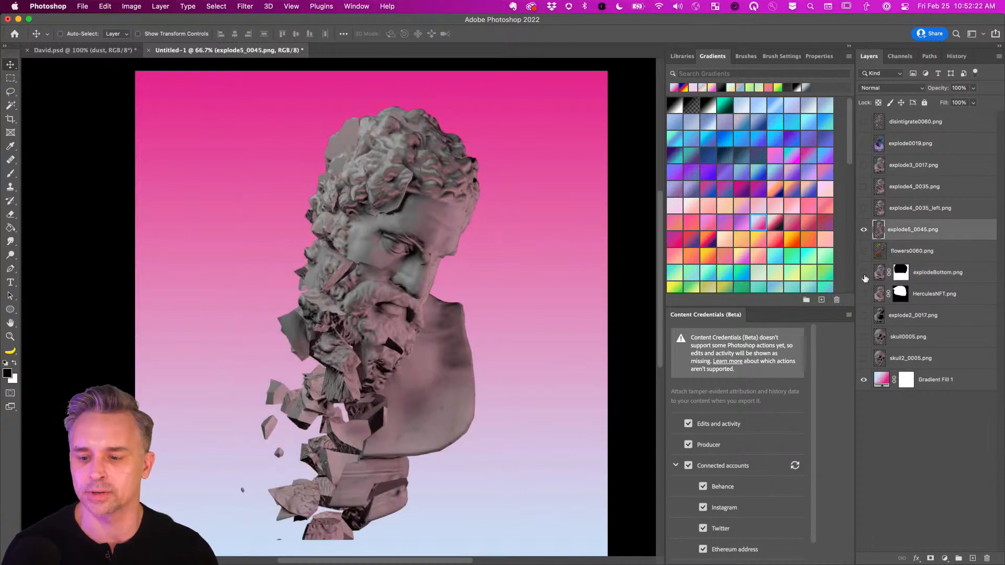
pyautogui.click(863, 208)
pyautogui.click(864, 229)
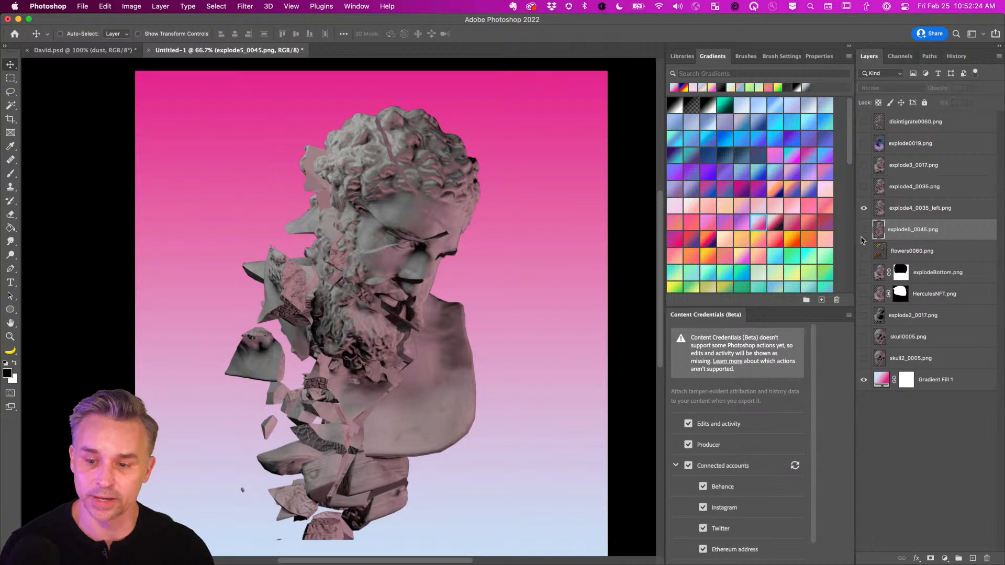
pyautogui.click(907, 209)
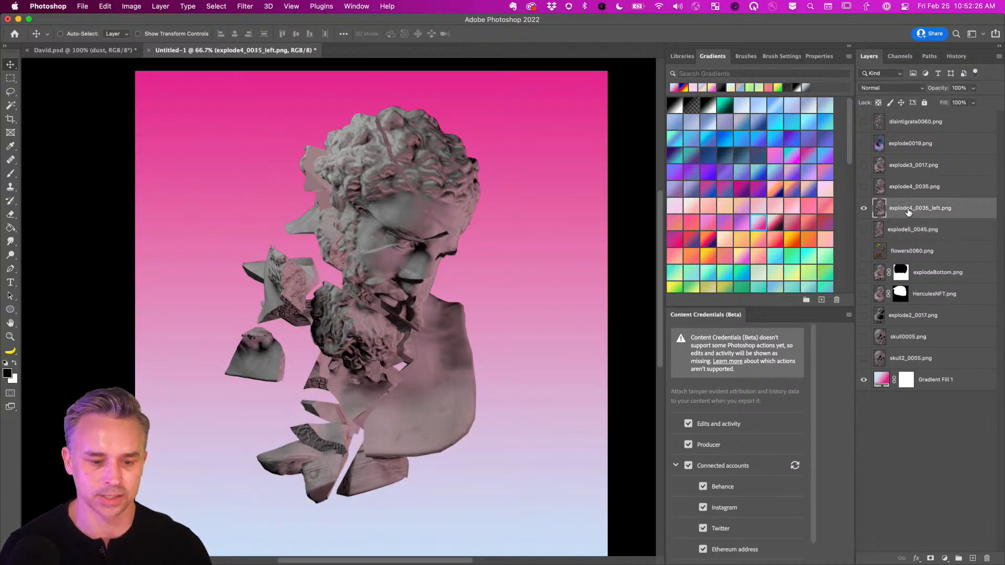
pyautogui.press('super+1')
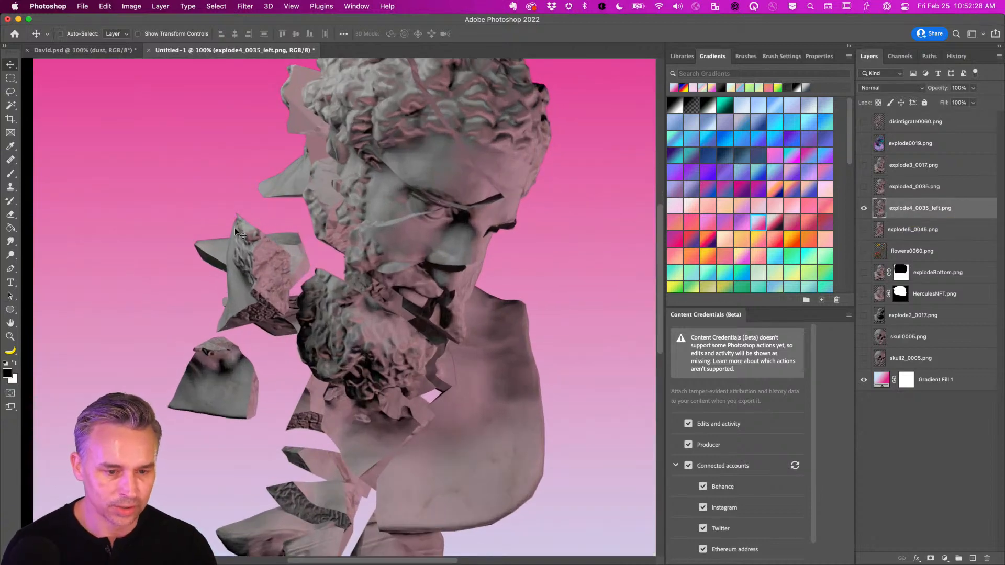
pyautogui.press('super+0')
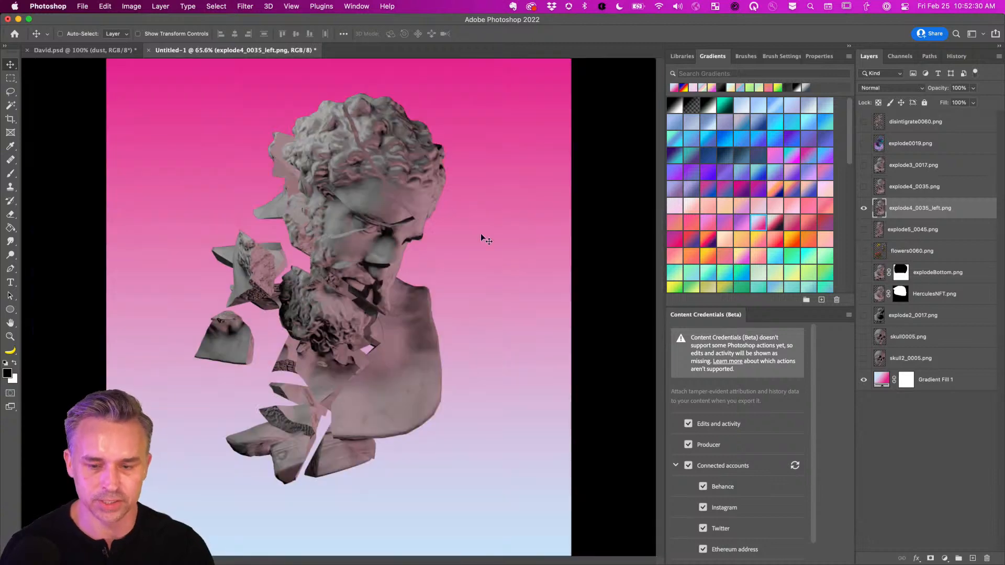
# Restore explodeBottom and HerculesNFT, hide flowers0060, and bring up the Libraries panel.
pyautogui.click(864, 209)
pyautogui.moveTo(864, 273); pyautogui.dragTo(864, 295)
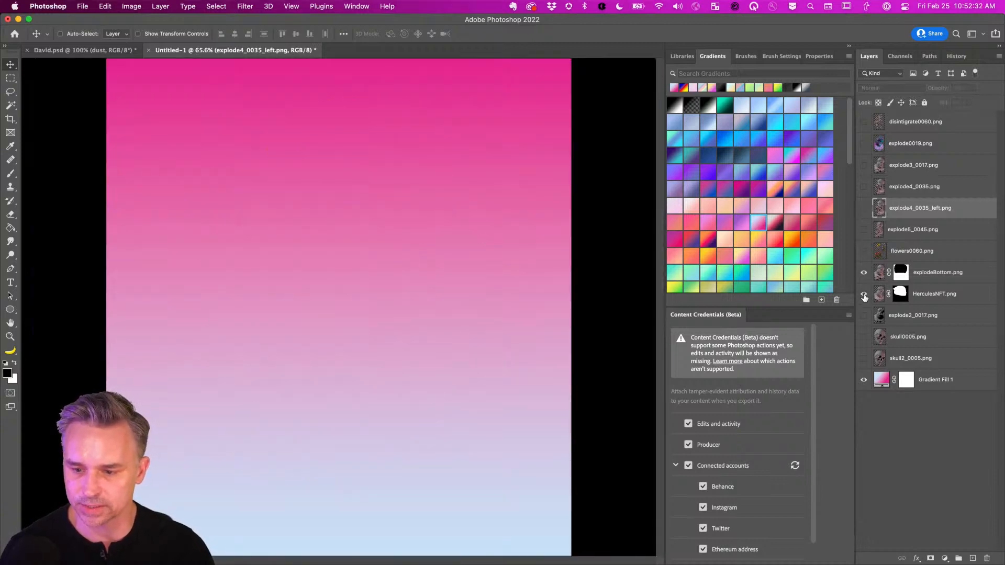
pyautogui.click(953, 278)
pyautogui.click(864, 251)
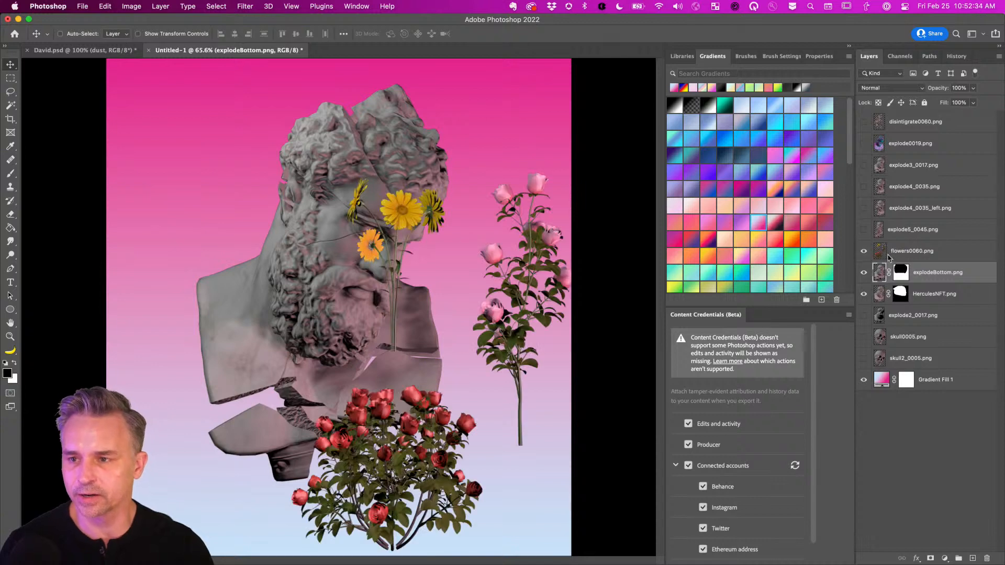
pyautogui.click(888, 253)
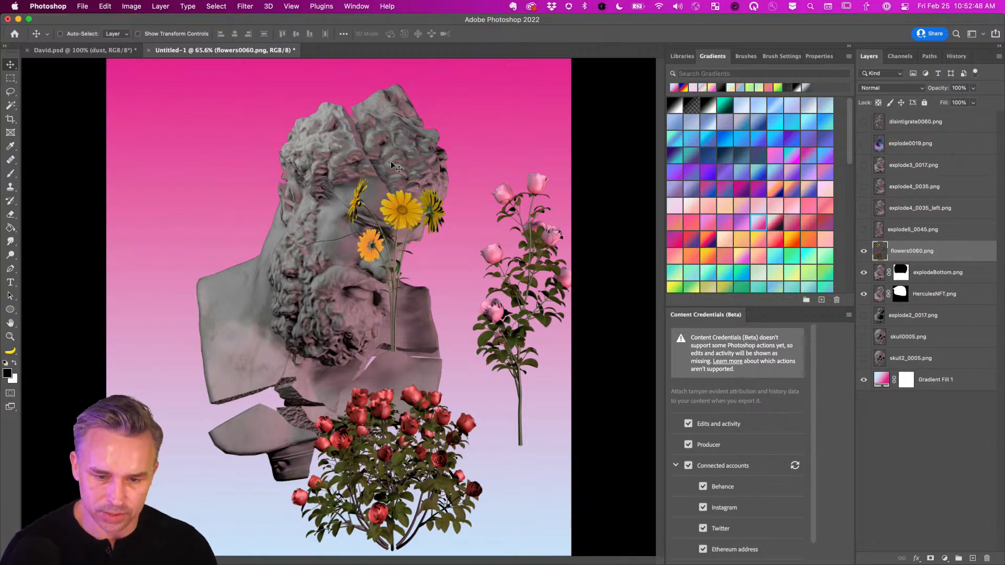
pyautogui.scroll(1, 392, 166)
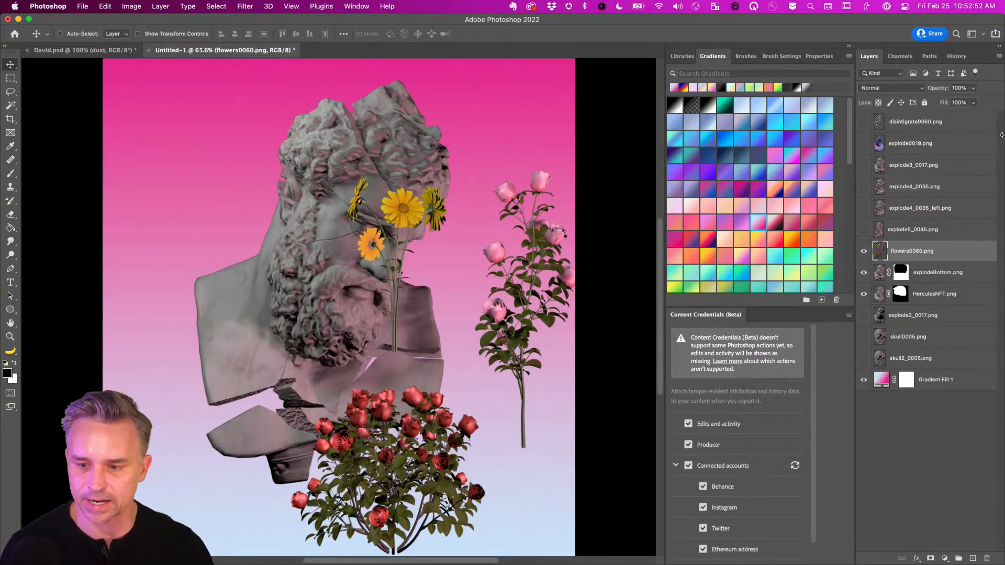
pyautogui.click(863, 253)
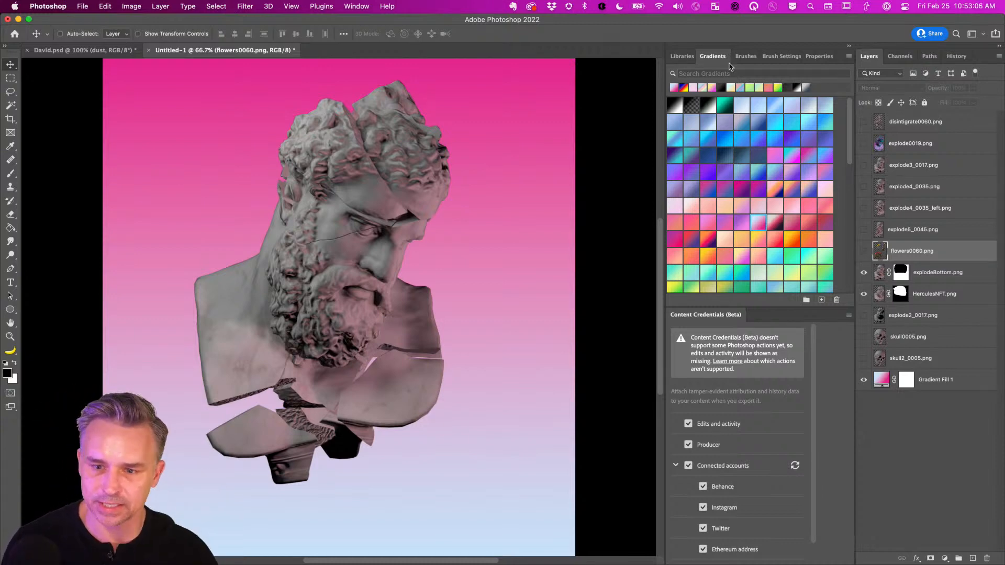
pyautogui.click(682, 62)
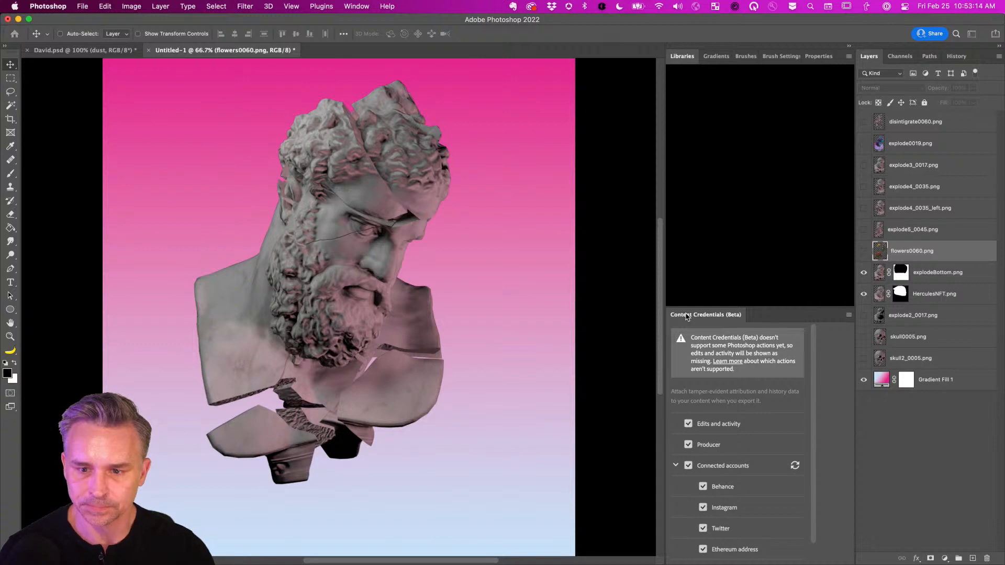
# Float the Content Credentials panel and close the Brush Settings and Brushes panels.
pyautogui.moveTo(686, 316); pyautogui.dragTo(358, 143)
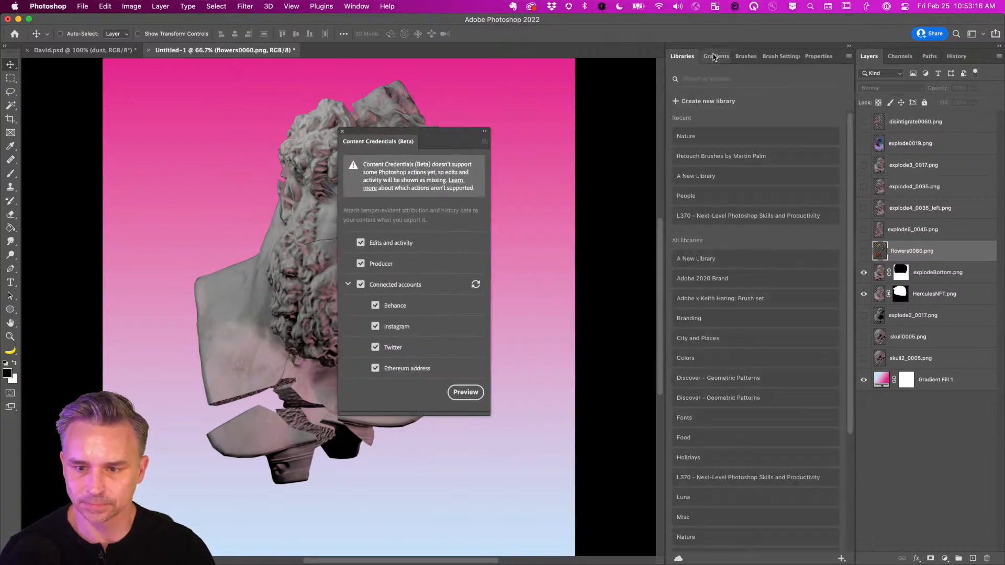
pyautogui.moveTo(785, 59); pyautogui.dragTo(463, 90)
pyautogui.click(459, 80)
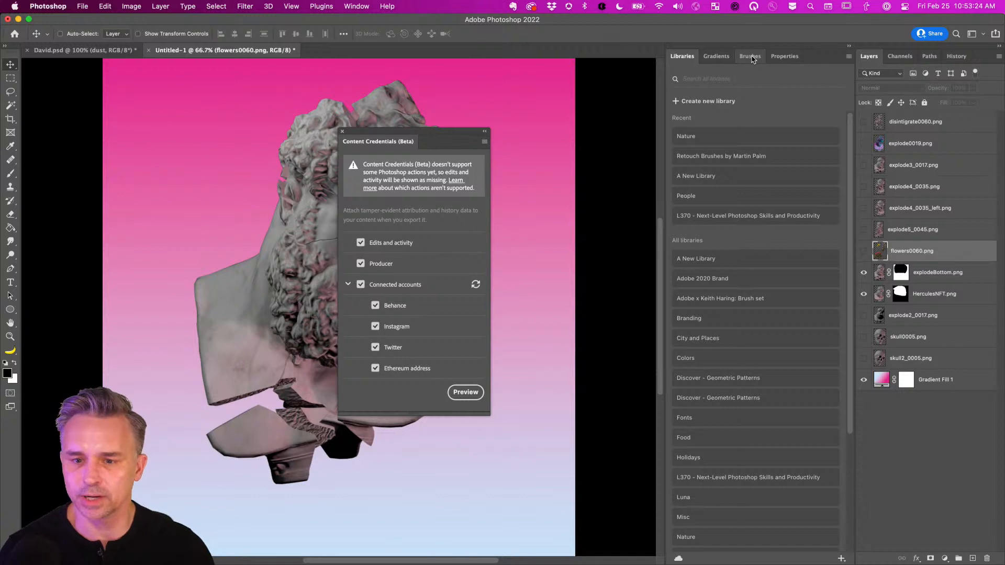
pyautogui.moveTo(751, 60); pyautogui.dragTo(372, 78)
pyautogui.click(372, 79)
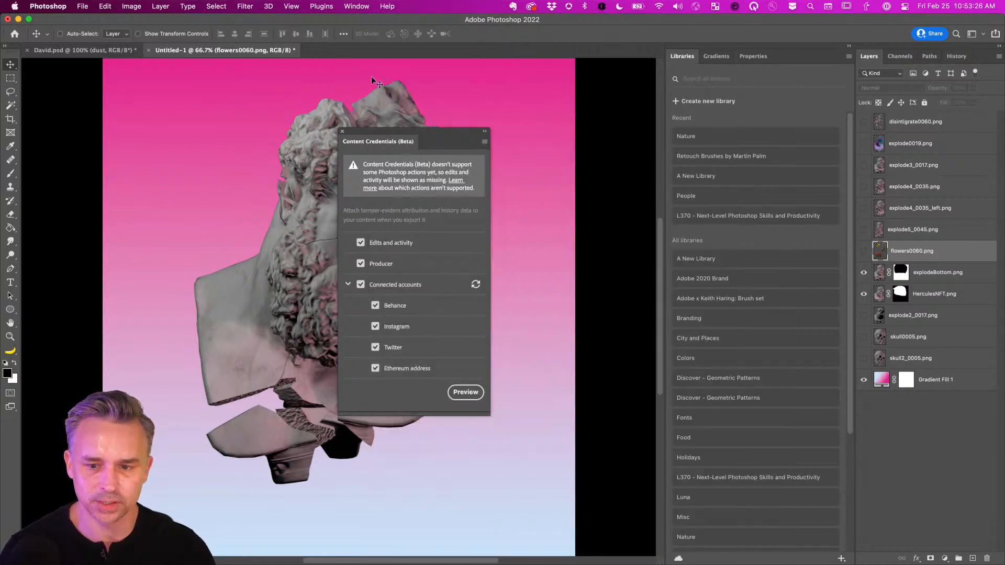
# Enter the Nature library and collapse its Animals and Full Nature Images sections.
pyautogui.moveTo(363, 143)
pyautogui.mouseDown()
pyautogui.moveTo(402, 154)
pyautogui.moveTo(531, 248)
pyautogui.moveTo(531, 292)
pyautogui.mouseUp()
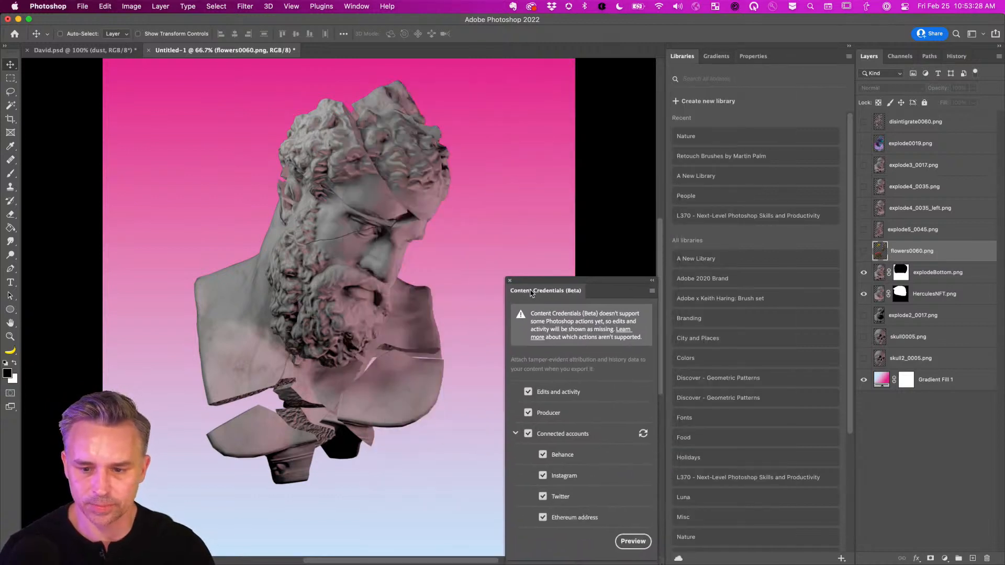
pyautogui.click(717, 136)
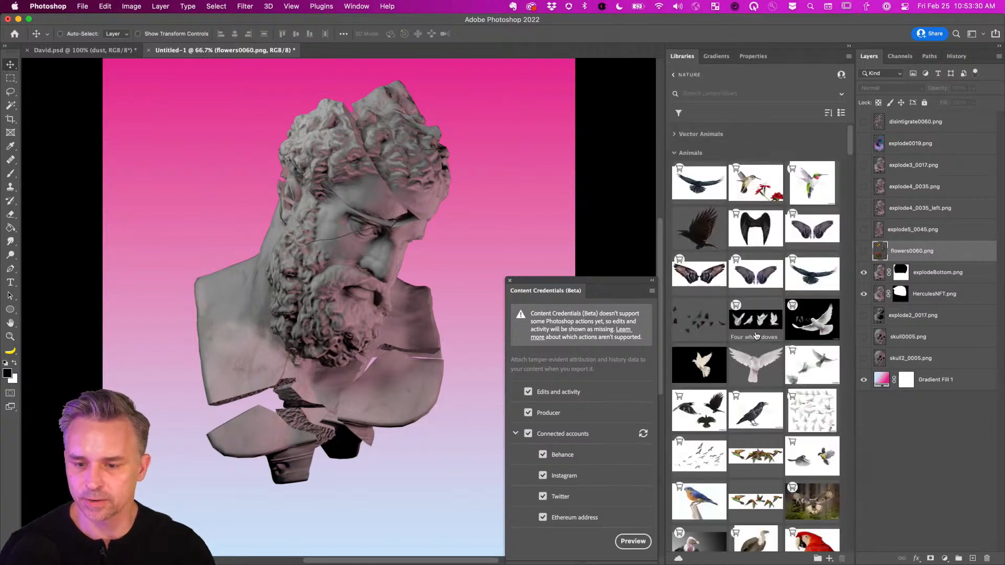
pyautogui.scroll(-5, 761, 340)
pyautogui.scroll(-20, 764, 341)
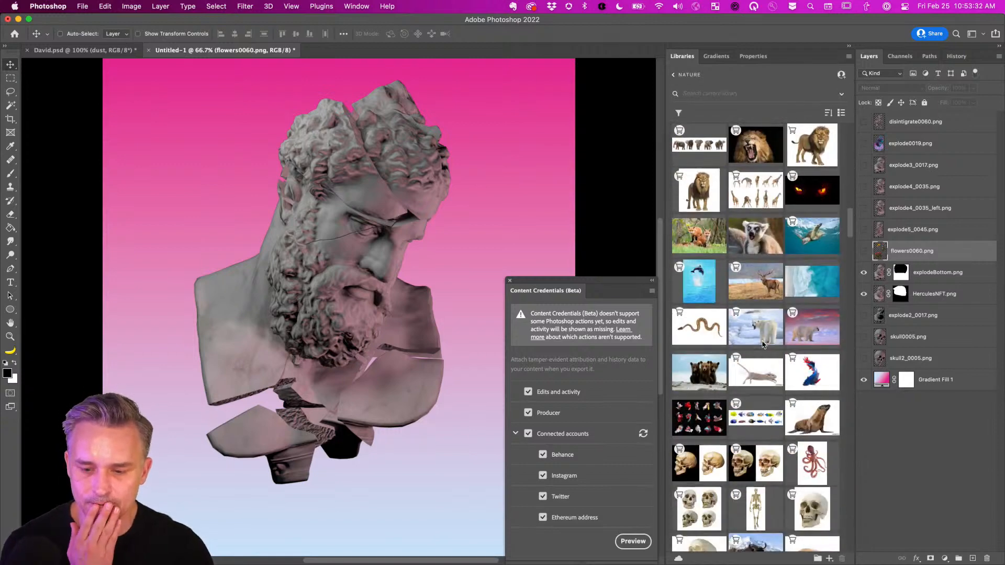
pyautogui.scroll(-2, 763, 345)
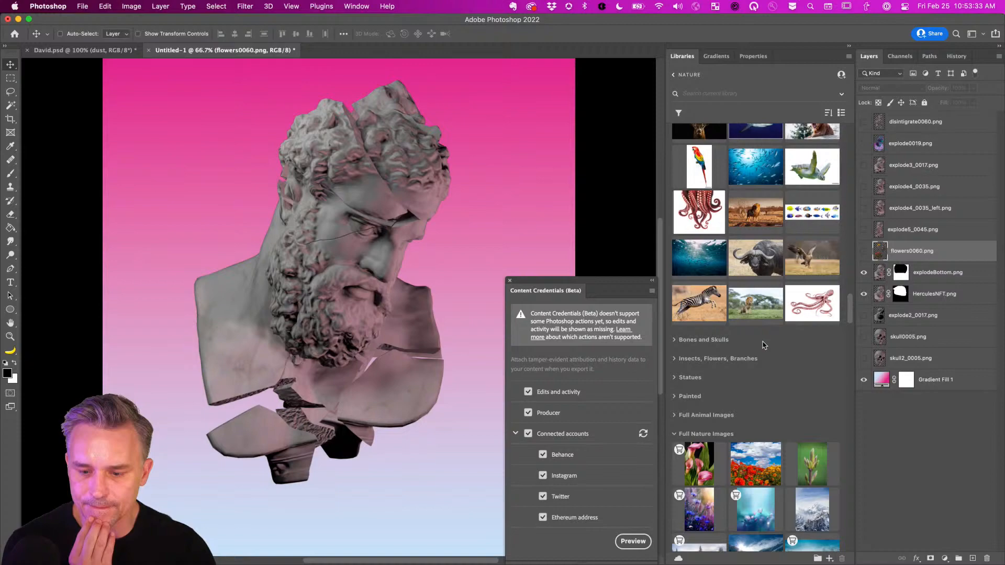
pyautogui.click(690, 416)
pyautogui.scroll(1, 746, 116)
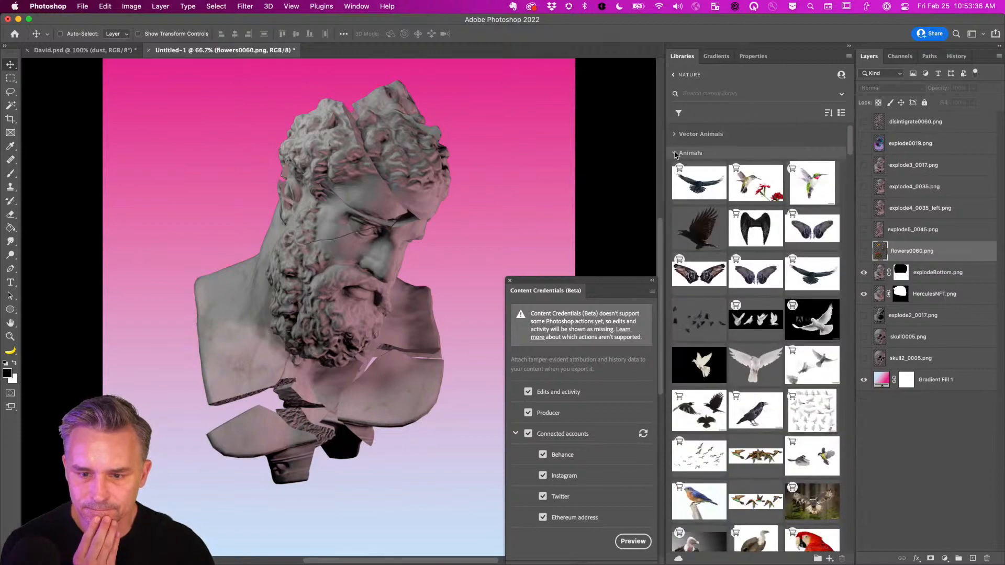
pyautogui.click(675, 153)
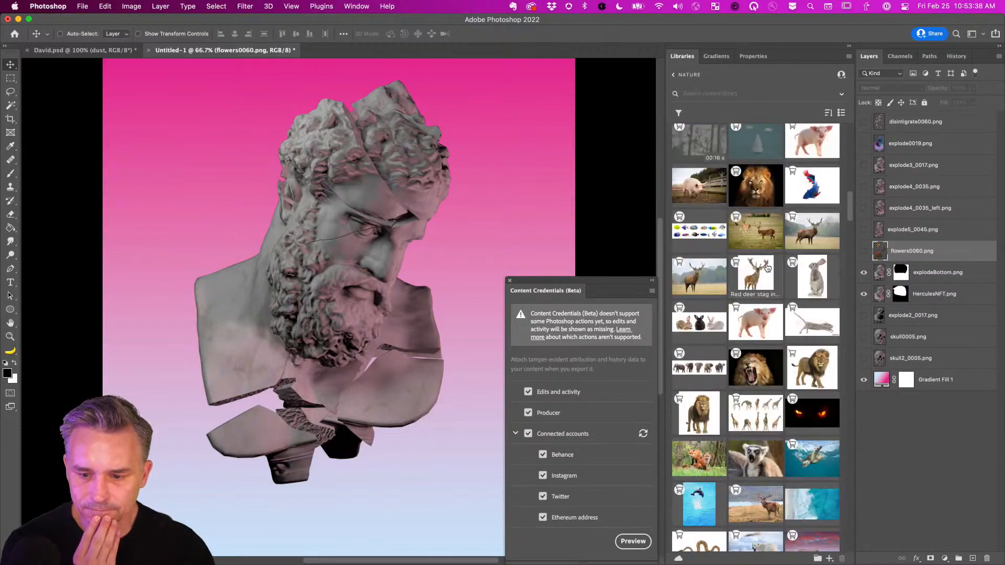
pyautogui.scroll(-3, 767, 267)
pyautogui.scroll(-10, 767, 267)
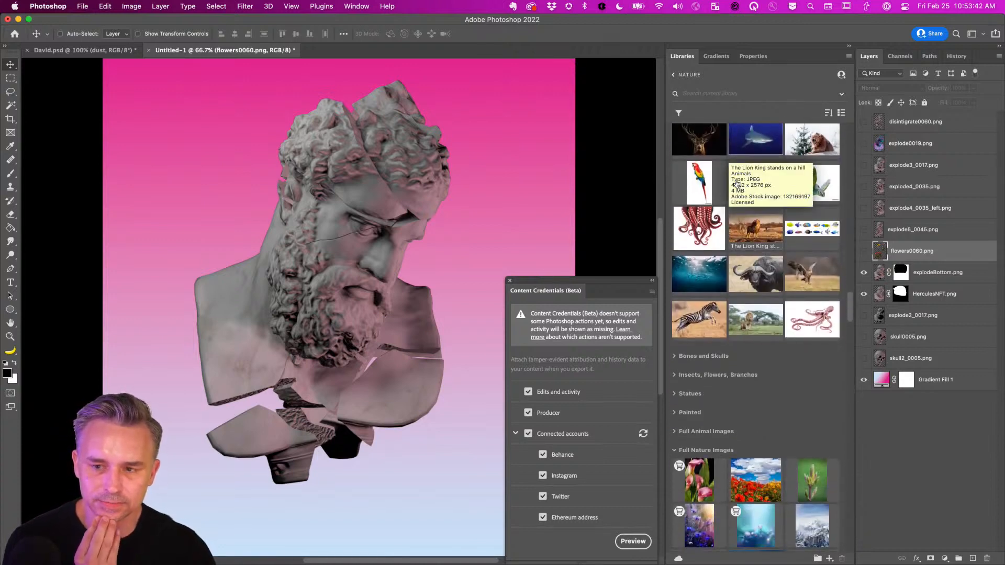
pyautogui.scroll(-15, 733, 184)
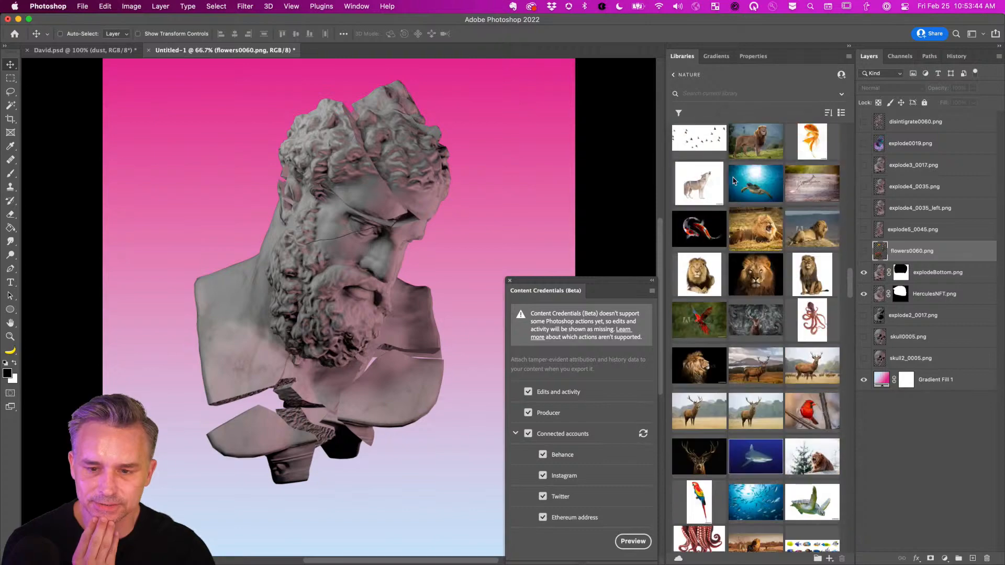
pyautogui.scroll(5, 687, 199)
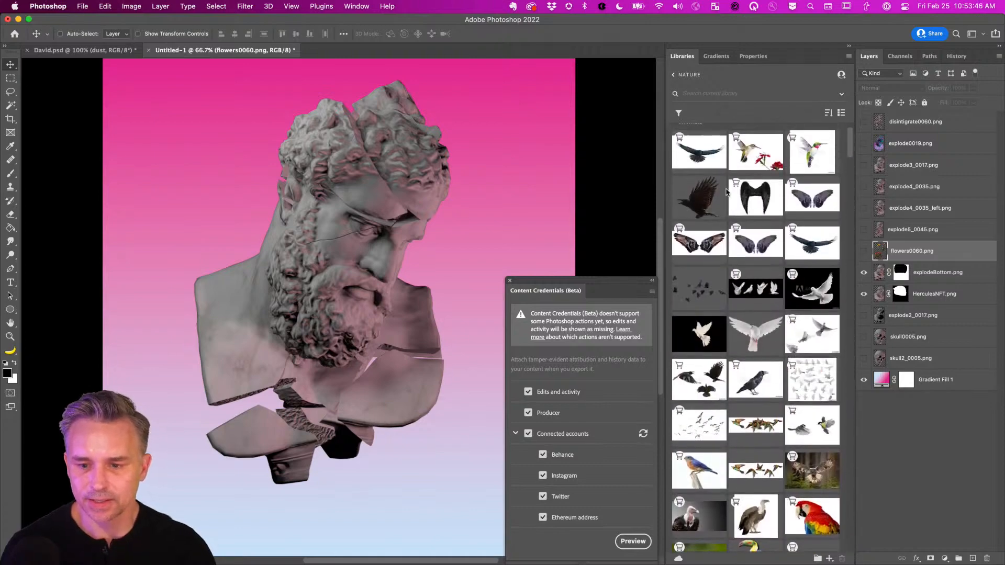
pyautogui.click(674, 154)
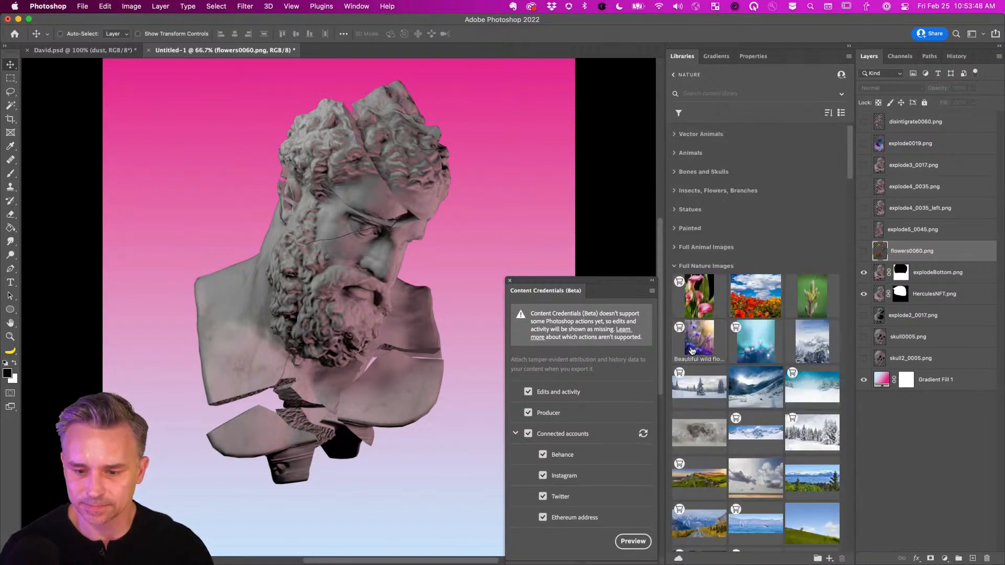
pyautogui.click(674, 266)
# Expand the Statues section and select all six stone images.
pyautogui.click(674, 209)
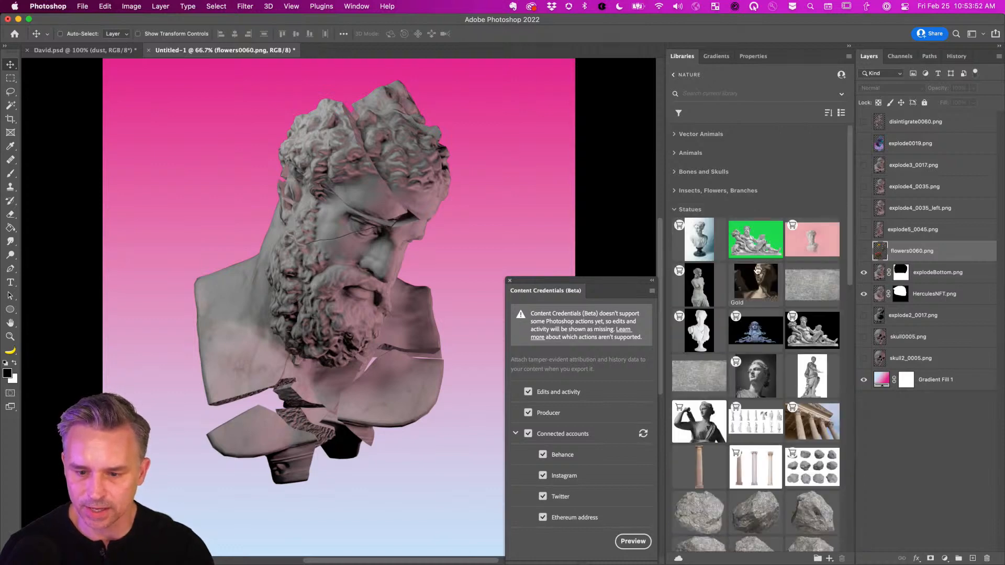
pyautogui.scroll(-10, 757, 270)
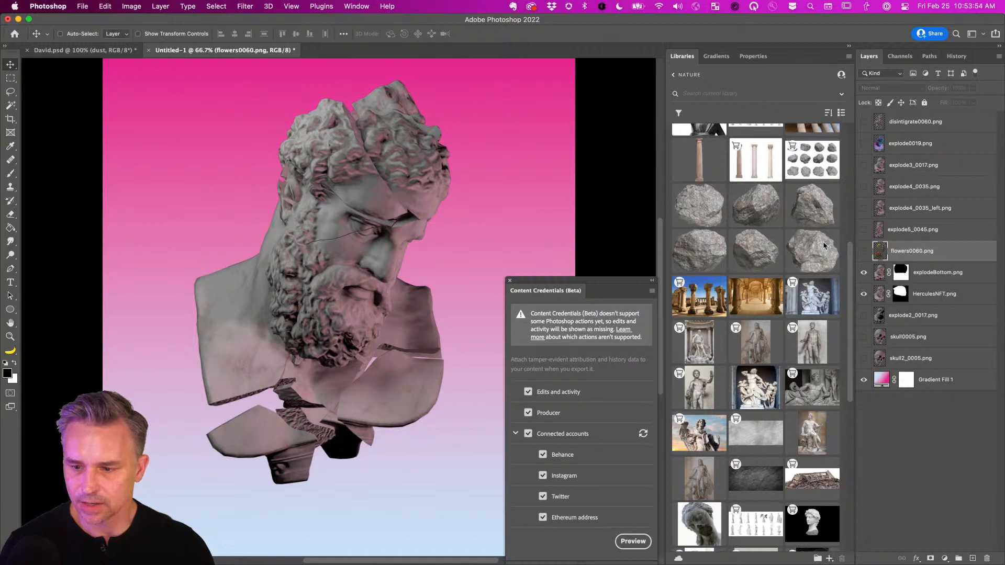
pyautogui.click(697, 207)
pyautogui.keyDown('shift'); pyautogui.click(790, 245); pyautogui.keyUp('shift')
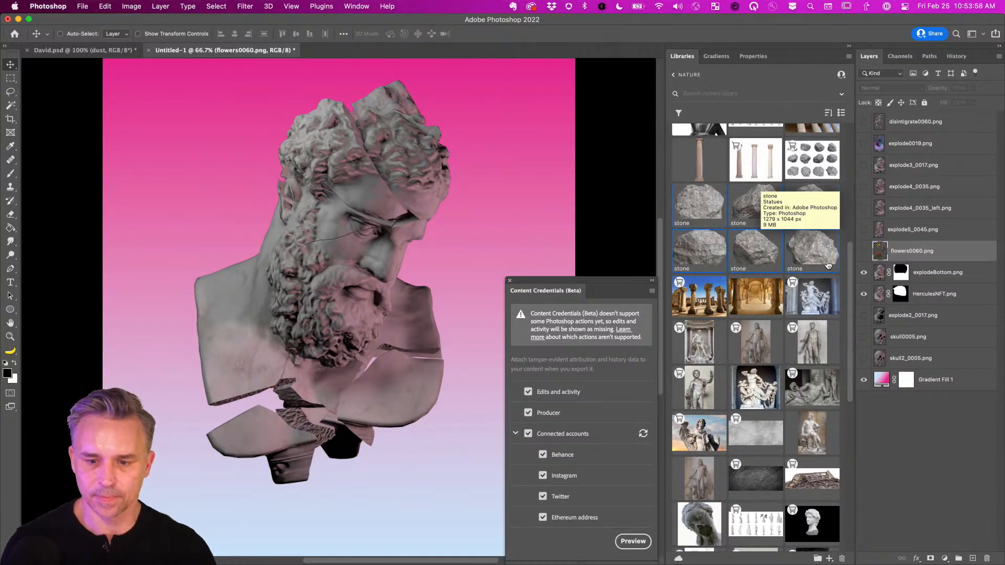
# Place the six stone images onto the canvas in a loose column left of the bust.
pyautogui.moveTo(700, 203); pyautogui.dragTo(226, 212)
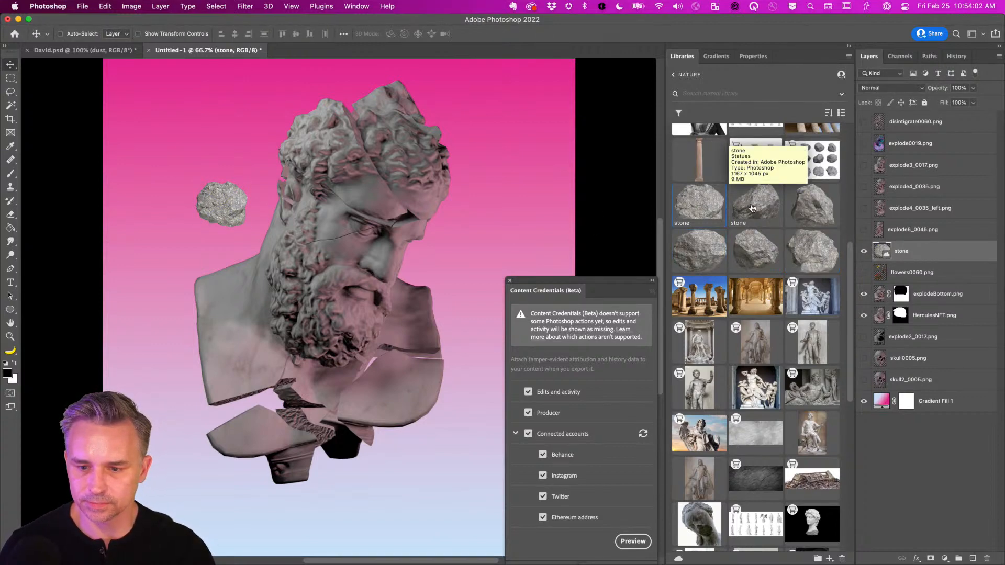
pyautogui.moveTo(755, 204); pyautogui.dragTo(217, 163)
pyautogui.press('Return')
pyautogui.moveTo(794, 210); pyautogui.dragTo(164, 232)
pyautogui.press('Return')
pyautogui.moveTo(699, 250); pyautogui.dragTo(135, 265)
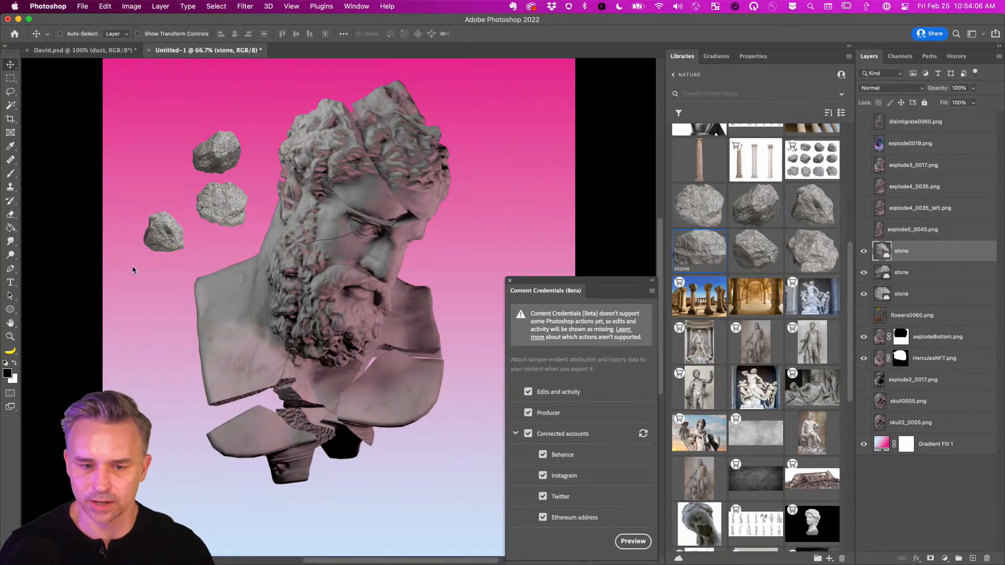
pyautogui.press('Return')
pyautogui.moveTo(746, 252); pyautogui.dragTo(199, 292)
pyautogui.press('Return')
pyautogui.moveTo(812, 251); pyautogui.dragTo(142, 327)
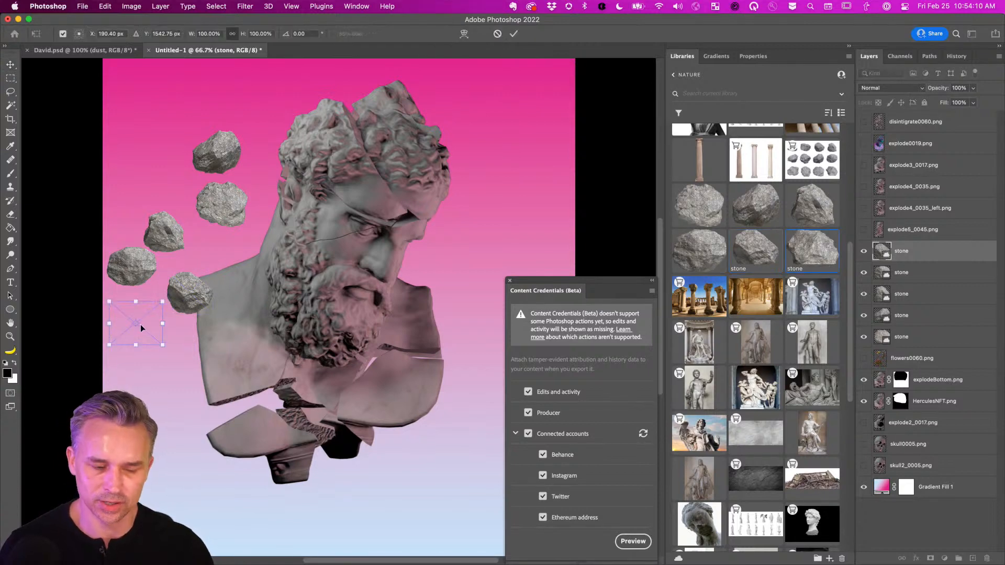
pyautogui.press('Return')
pyautogui.scroll(3, 761, 335)
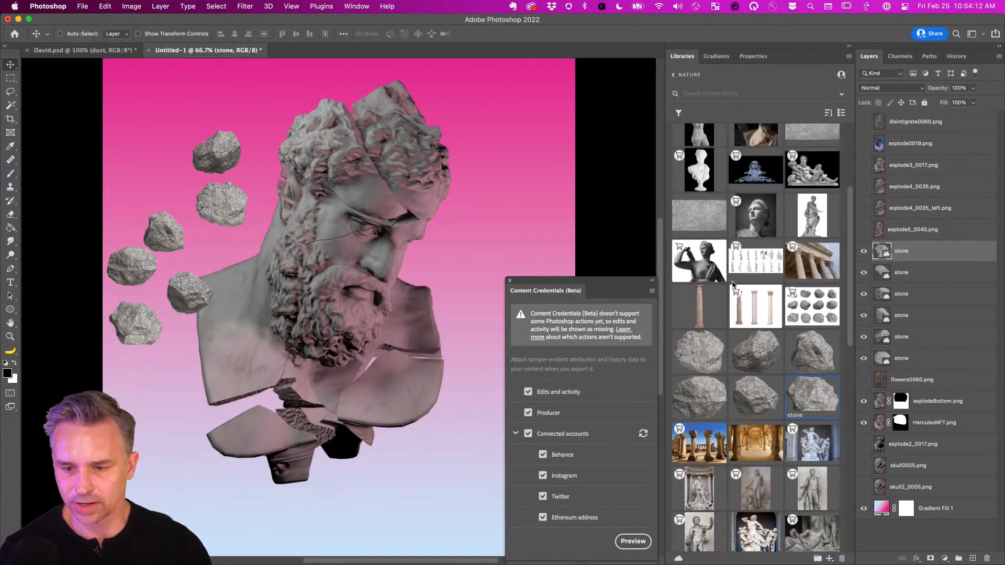
pyautogui.scroll(-5, 762, 345)
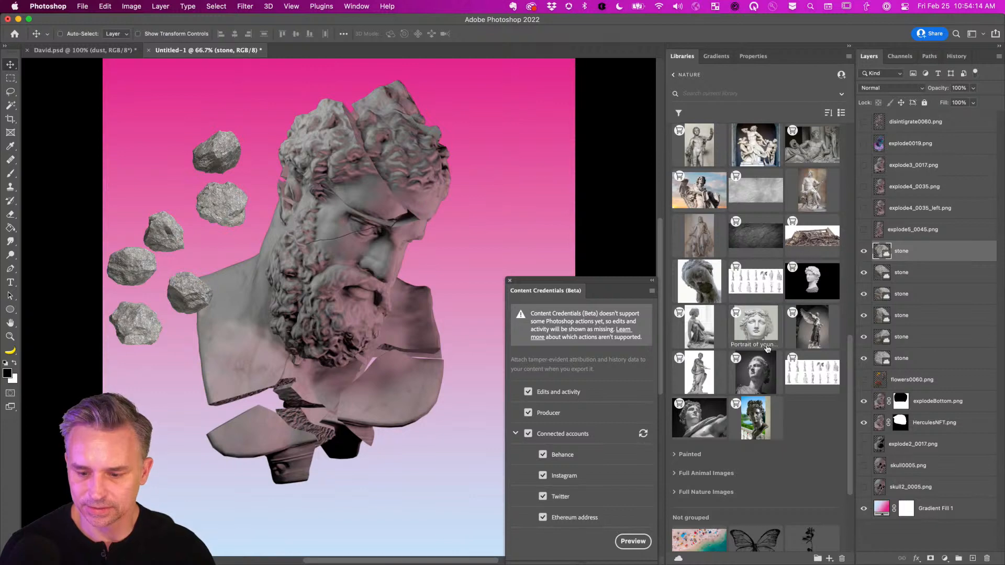
pyautogui.scroll(5, 764, 346)
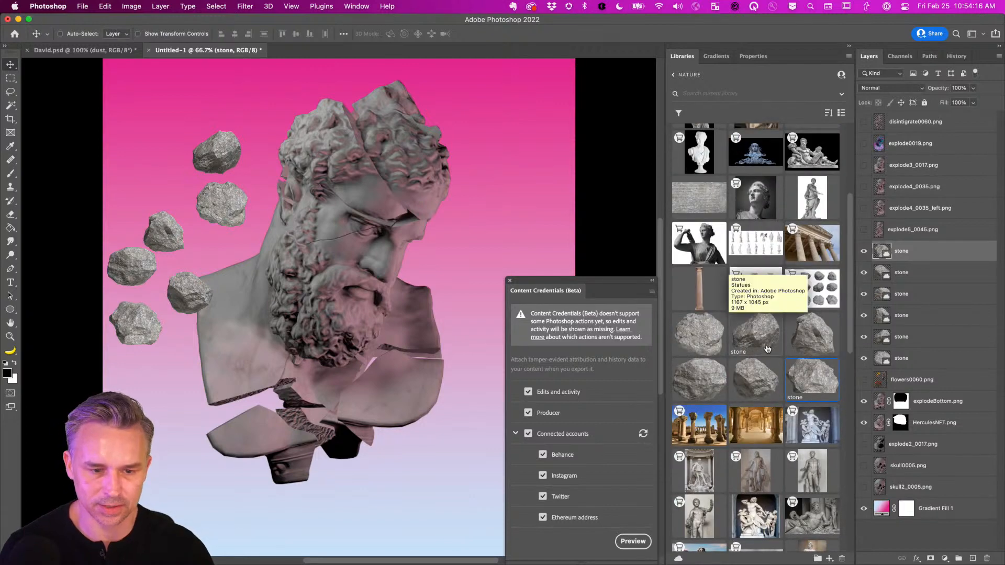
pyautogui.moveTo(537, 286); pyautogui.dragTo(533, 149)
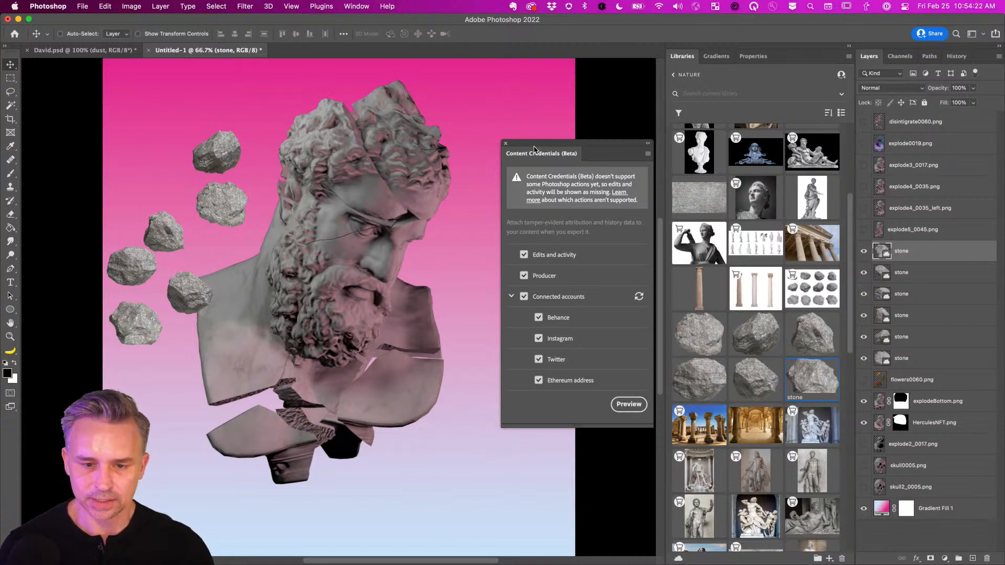
# Save the composite locally to the Desktop, renaming Untitled-1 to Statue.psd.
pyautogui.moveTo(534, 148); pyautogui.dragTo(536, 173)
pyautogui.moveTo(506, 173); pyautogui.dragTo(533, 173)
pyautogui.press('super+s')
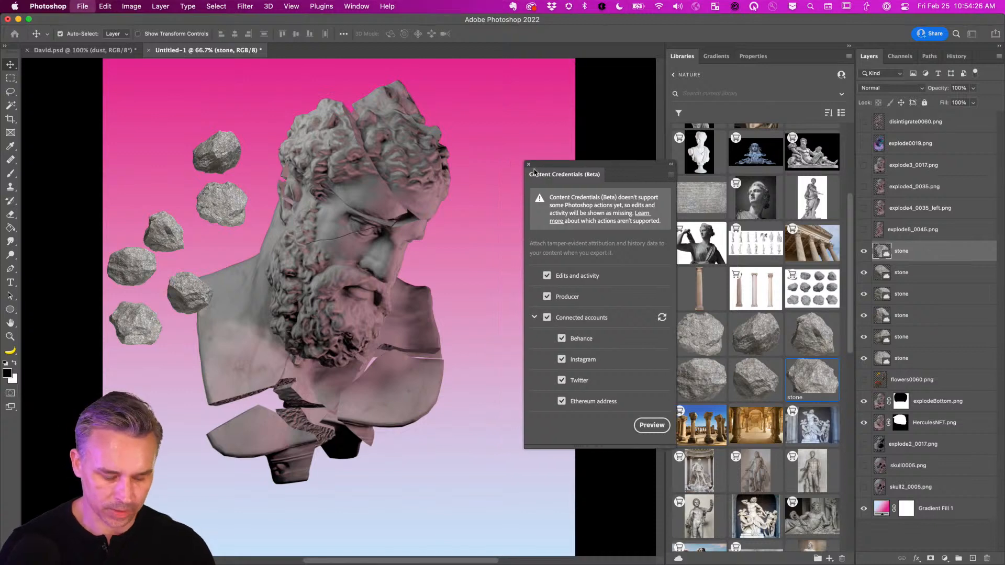
pyautogui.click(283, 377)
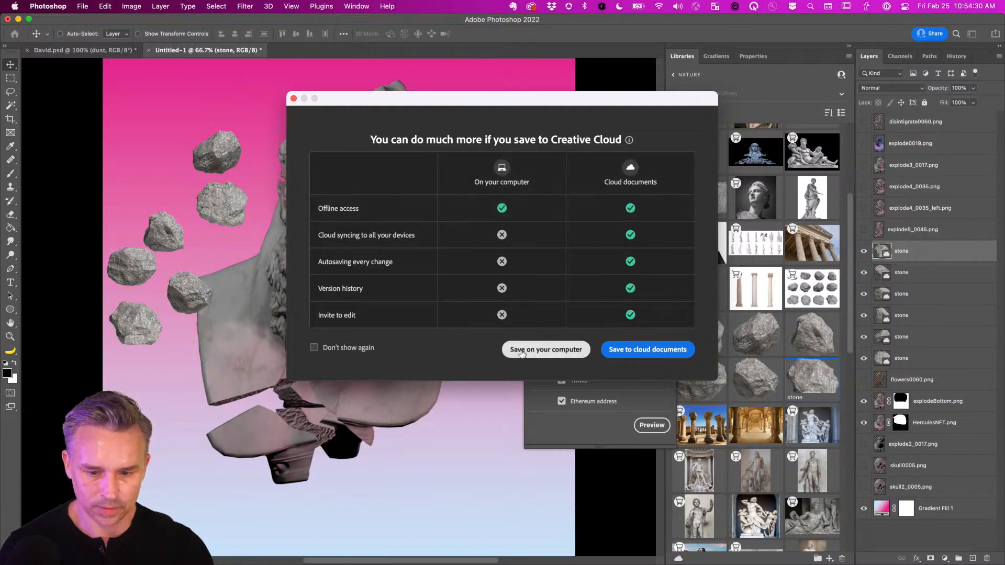
pyautogui.click(507, 351)
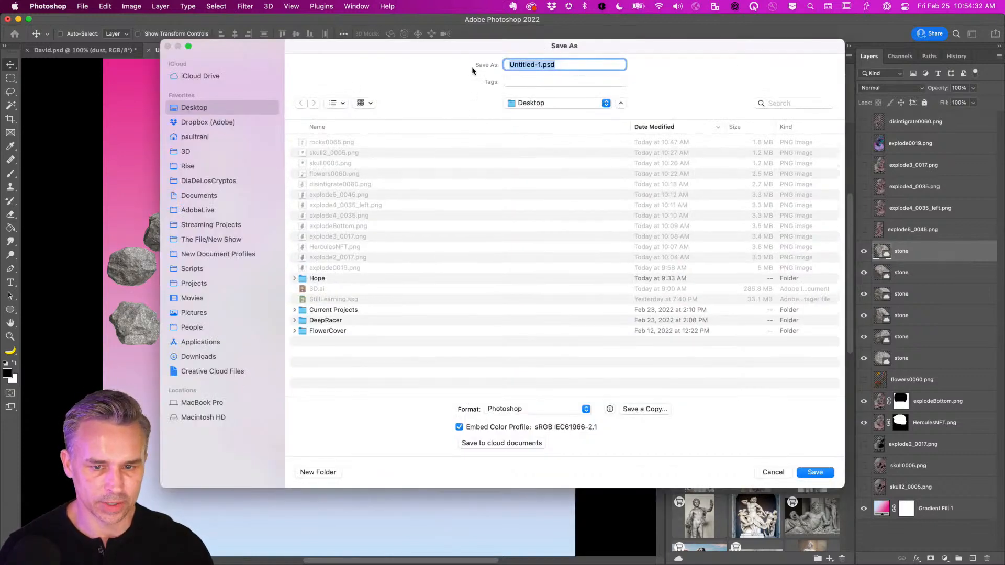
pyautogui.click(536, 64)
pyautogui.moveTo(540, 65); pyautogui.dragTo(408, 53)
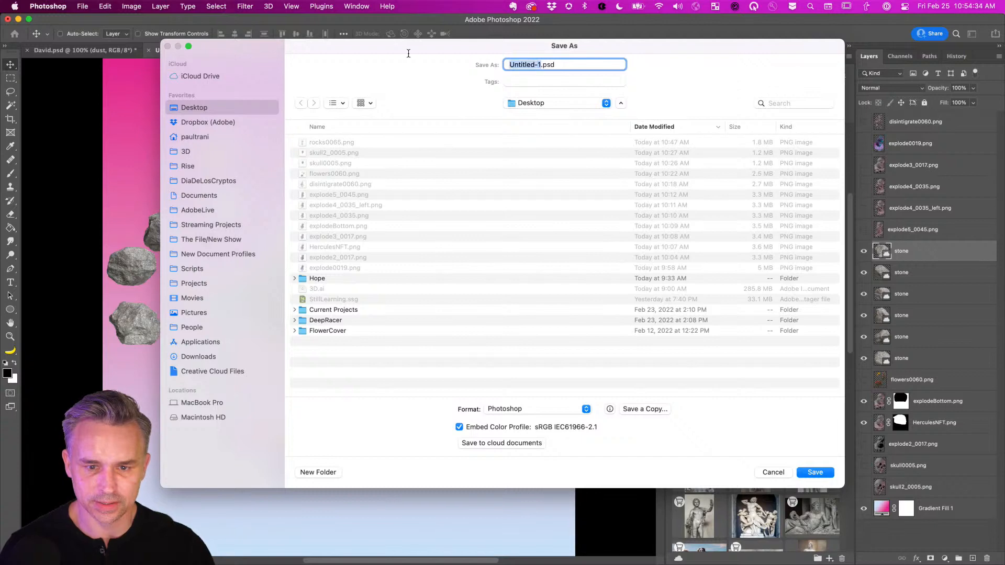
pyautogui.write('Statue')
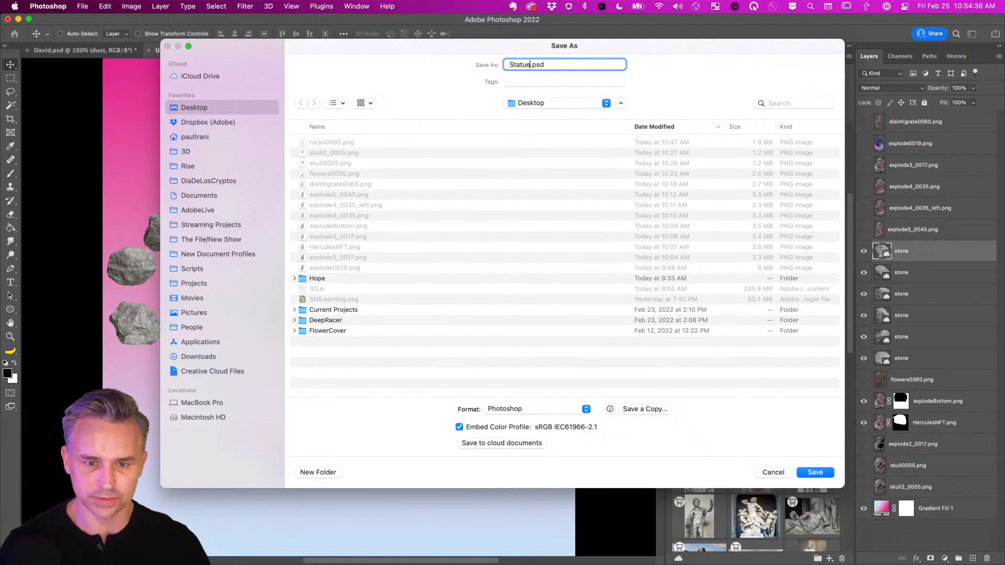
pyautogui.press('Return')
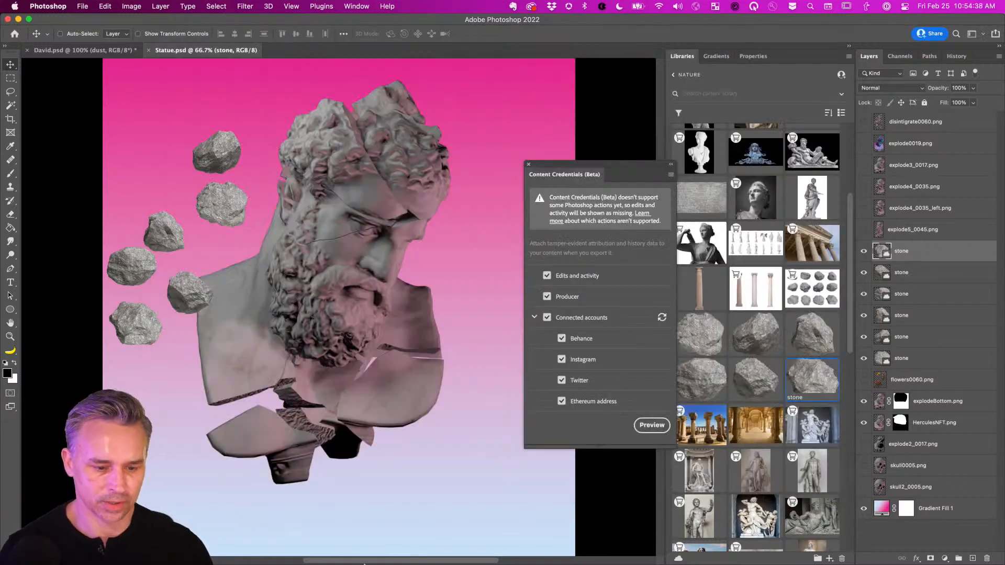
pyautogui.moveTo(228, 558)
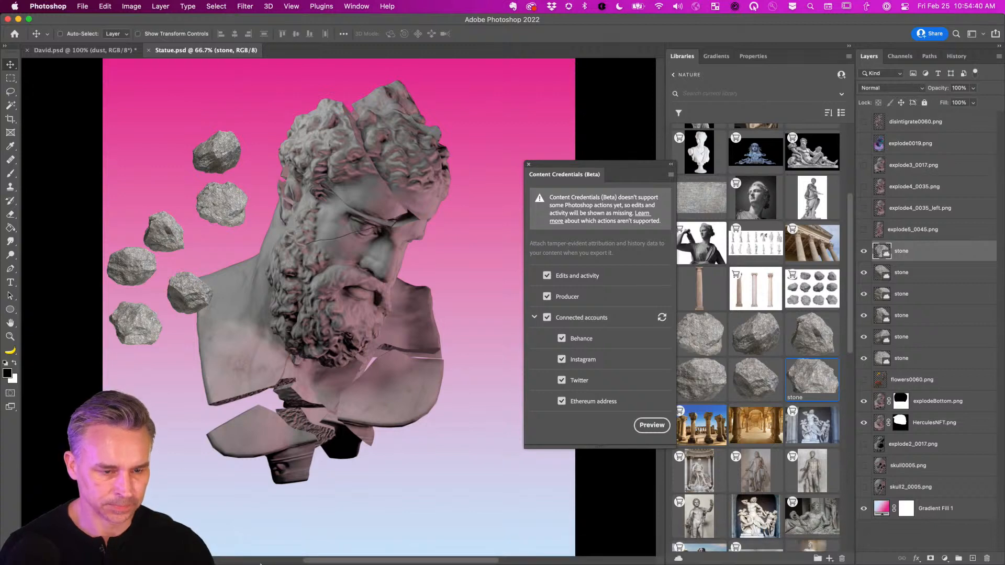
# Quit Illustrator from its Dock icon.
pyautogui.rightClick(255, 554)
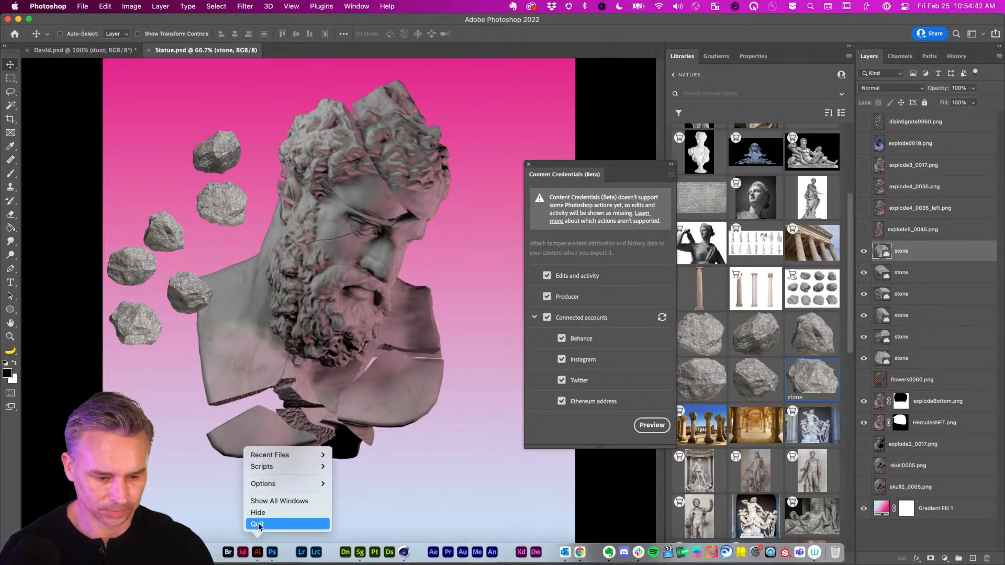
pyautogui.click(260, 524)
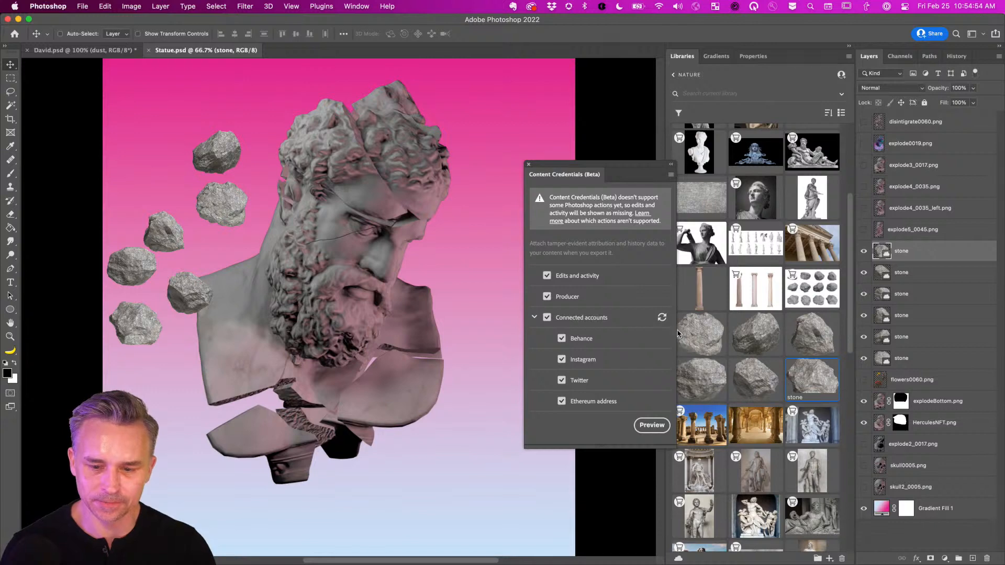
pyautogui.moveTo(406, 556)
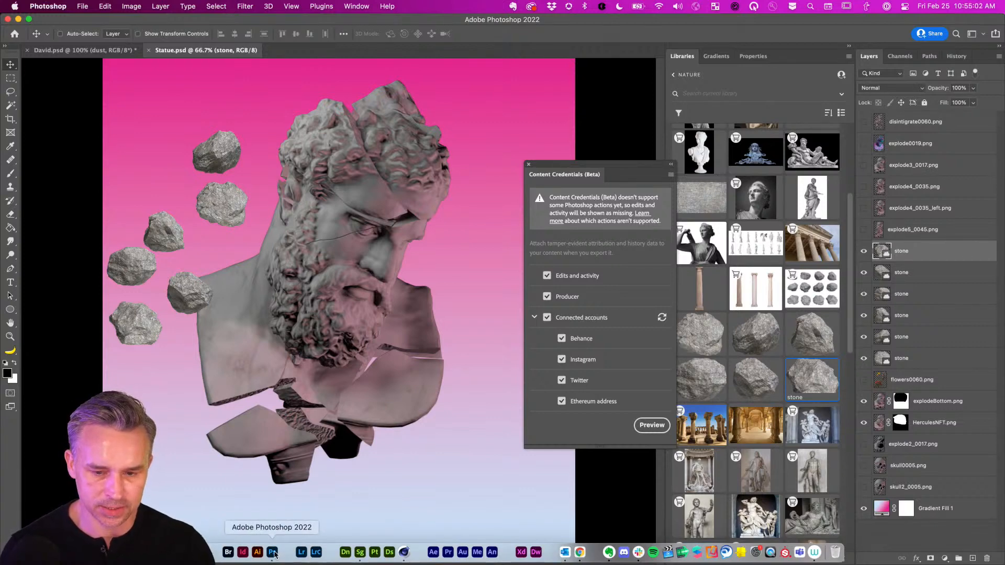
# Quit Photoshop, discarding unsaved changes to David.psd.
pyautogui.rightClick(272, 554)
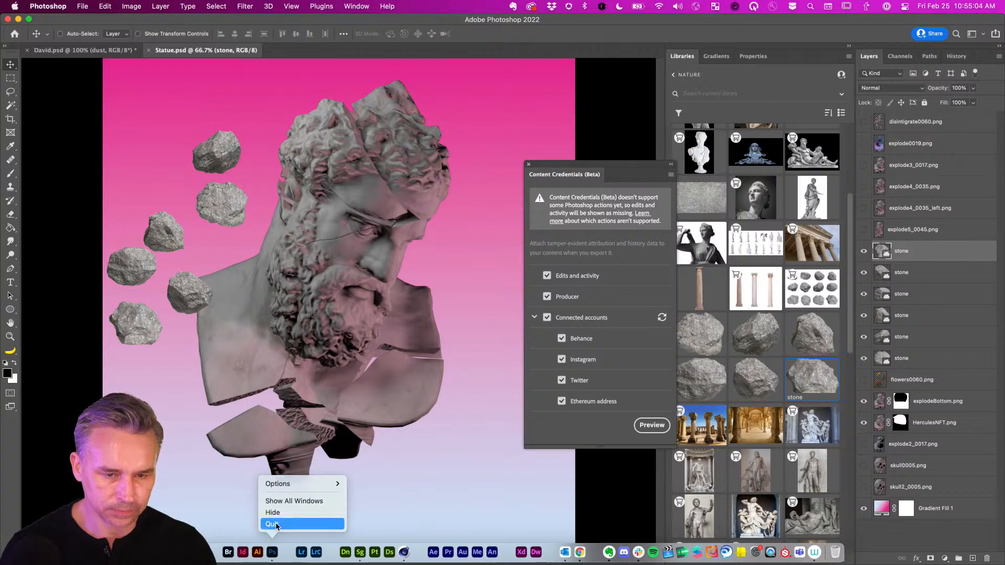
pyautogui.click(275, 524)
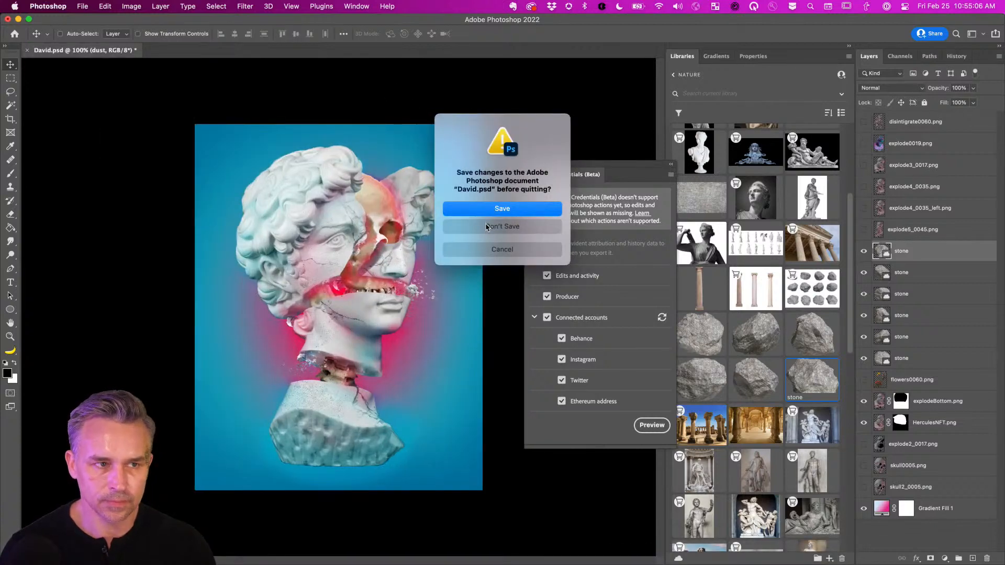
pyautogui.click(486, 227)
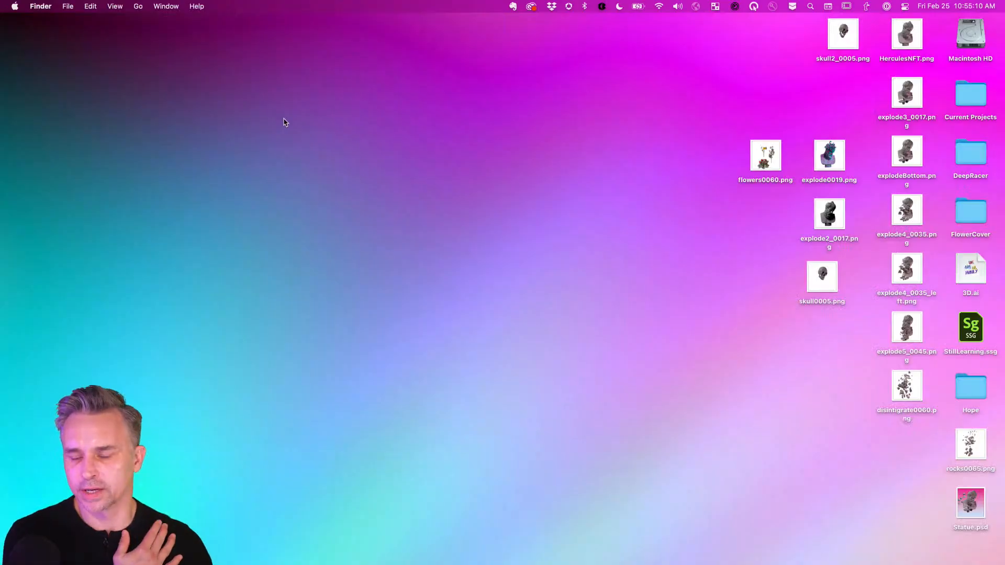
# Quit Substance 3D Stager without saving Default.ssg, then launch Creative Cloud from the Dock.
pyautogui.moveTo(323, 560)
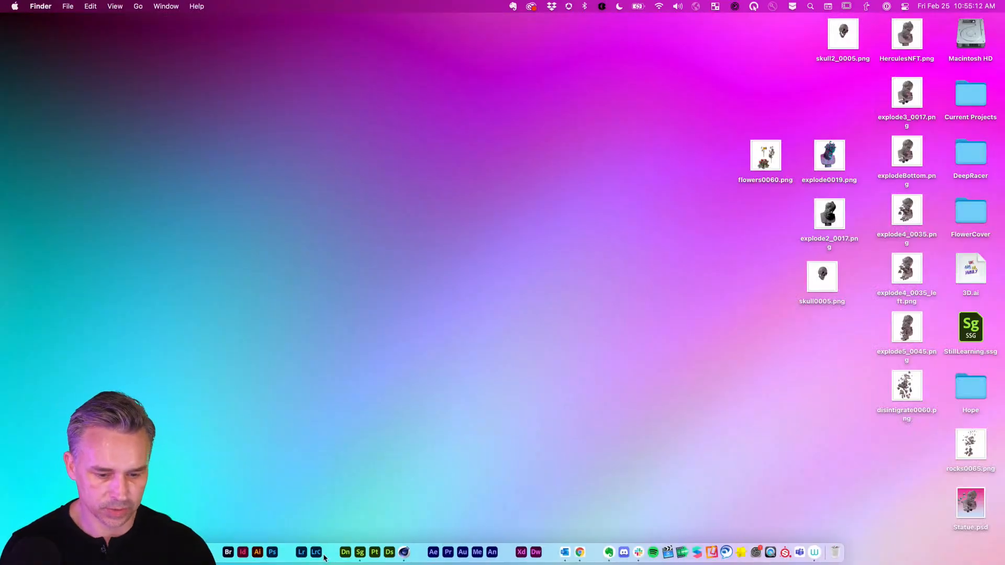
pyautogui.rightClick(359, 553)
pyautogui.click(369, 524)
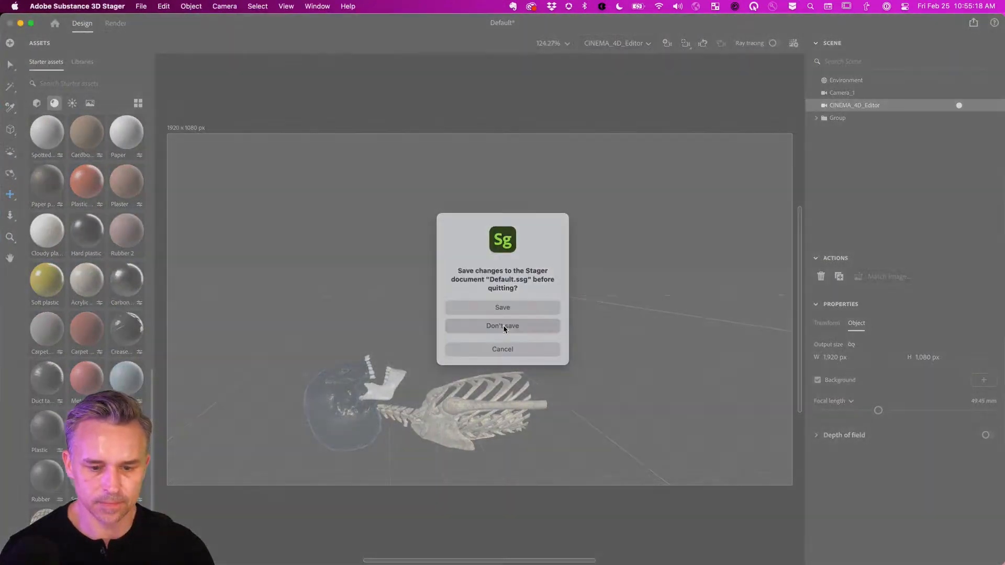
pyautogui.click(502, 327)
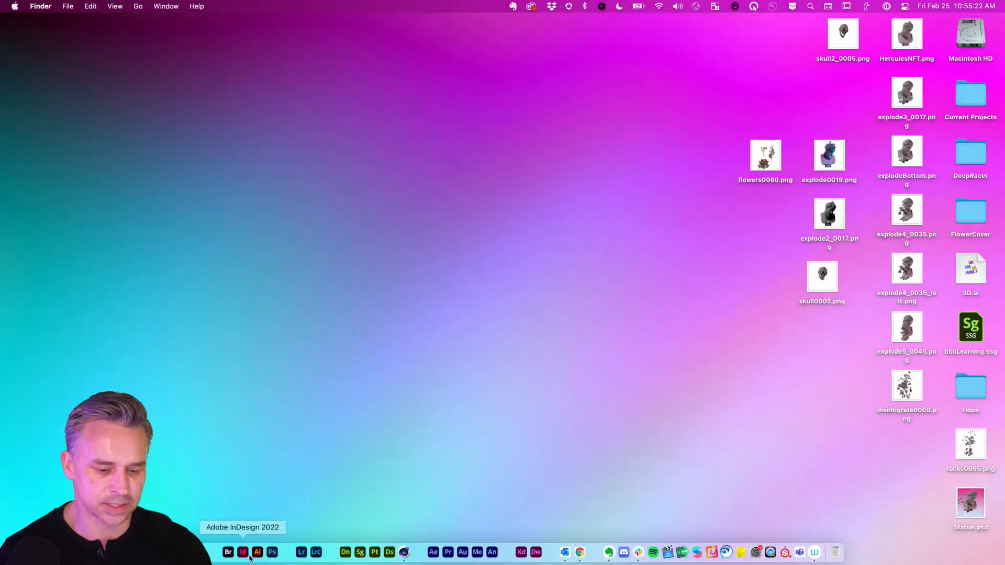
pyautogui.click(213, 553)
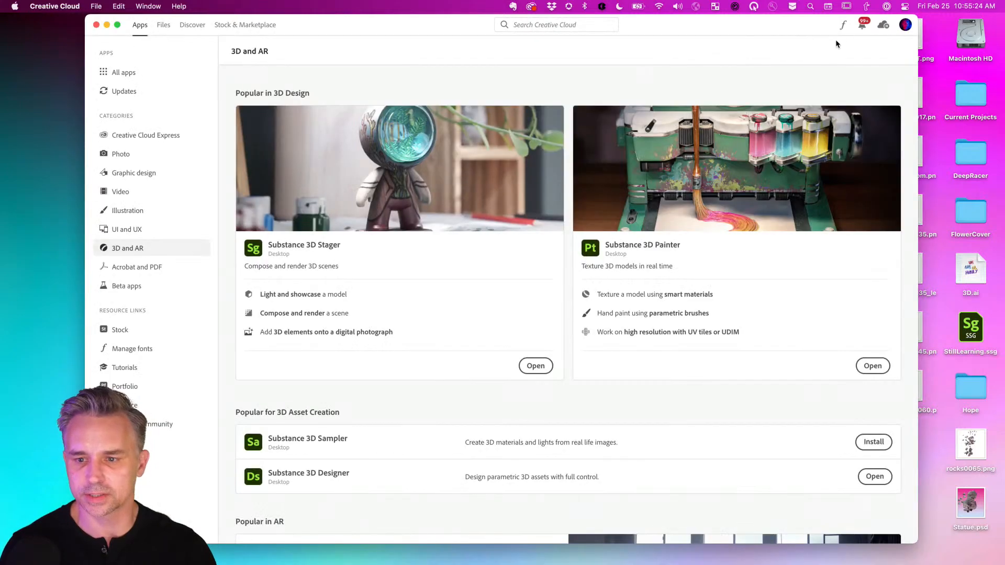
# Sign out of the Adobe account in Creative Cloud.
pyautogui.click(904, 26)
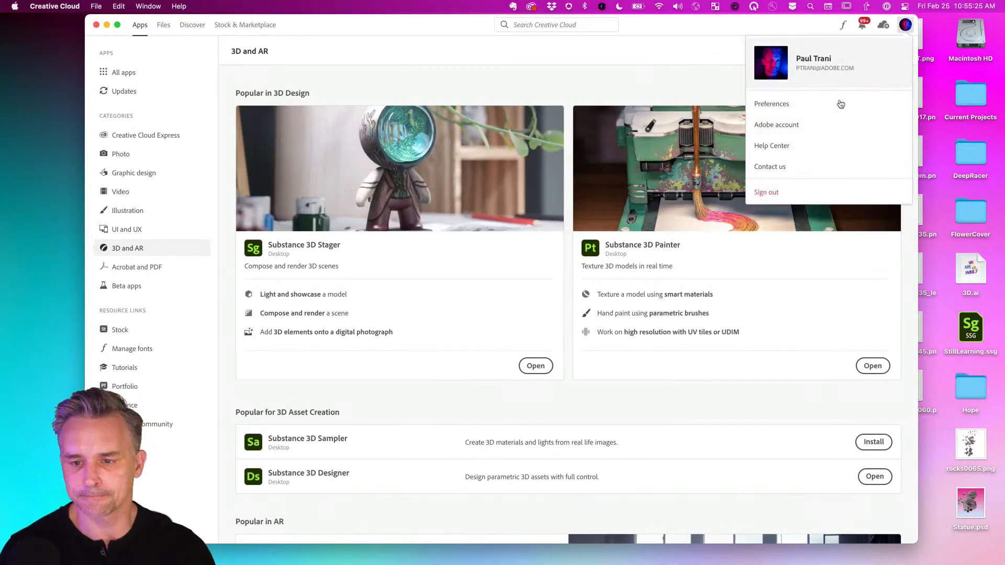
pyautogui.click(767, 192)
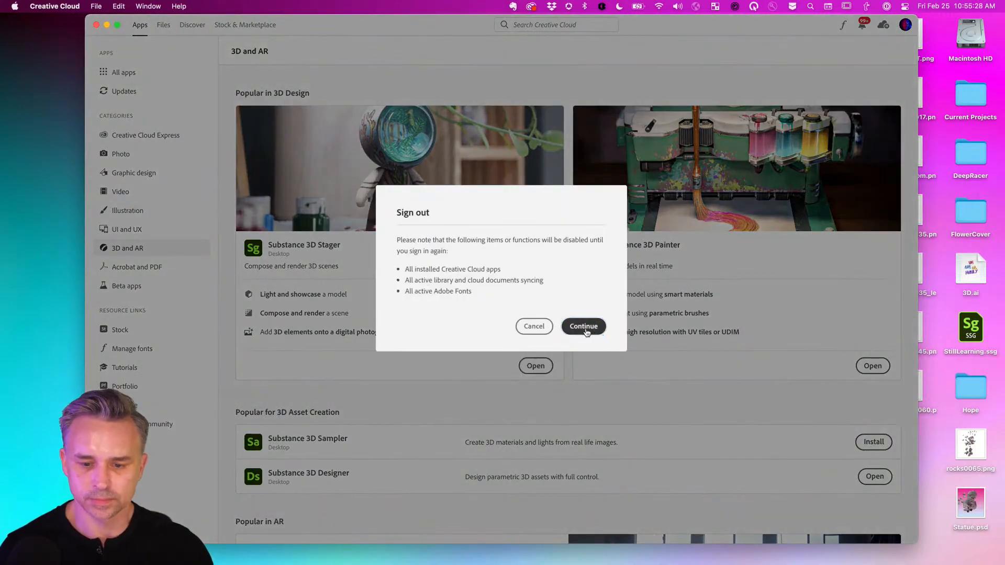
pyautogui.click(578, 327)
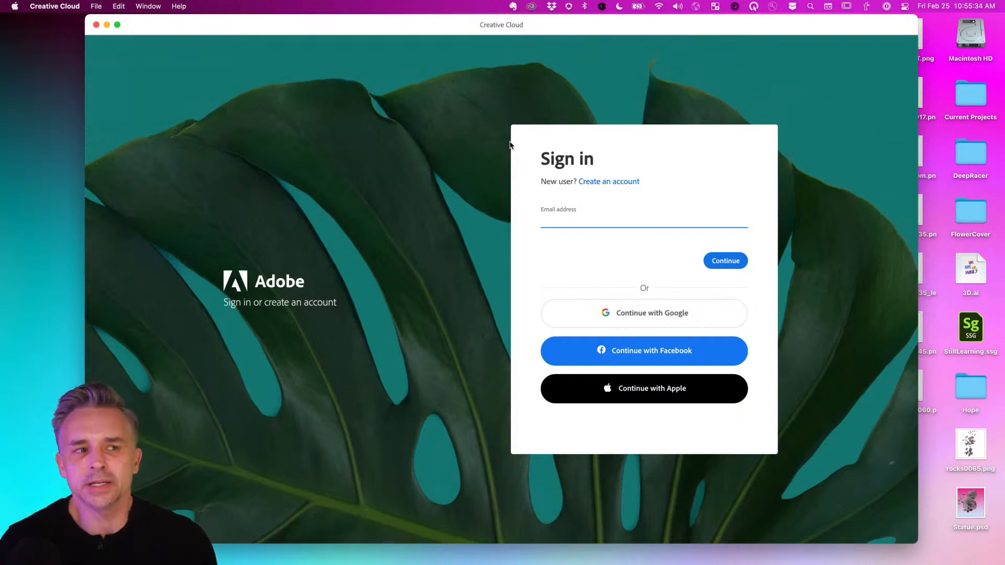
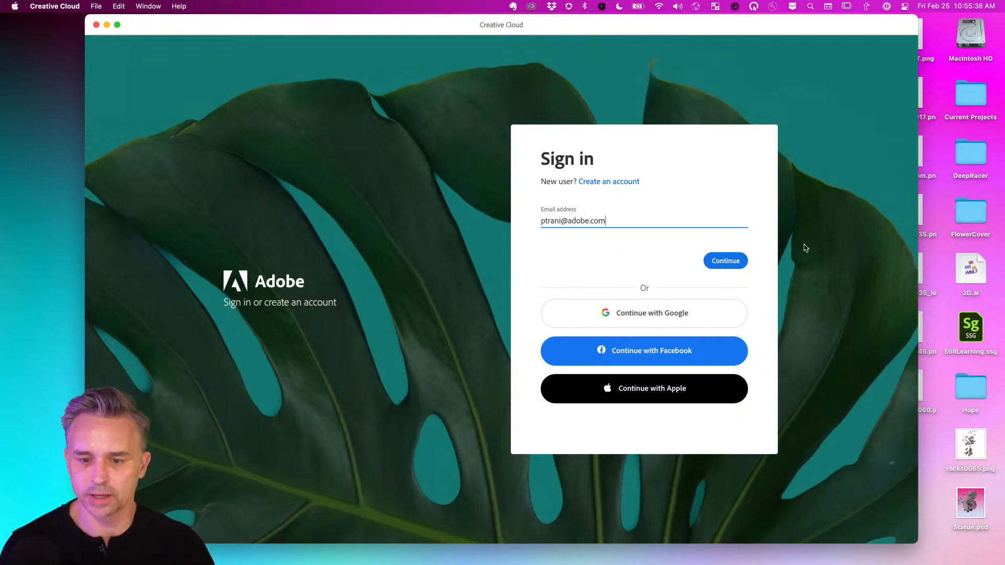
# Sign back in with the account e-mail and choose Personal Account.
pyautogui.click(723, 265)
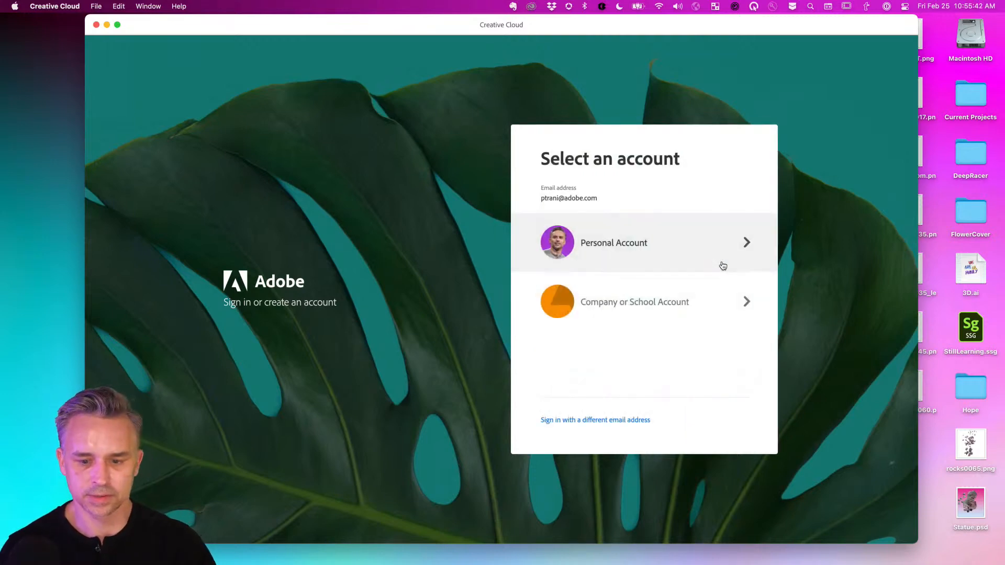
pyautogui.click(668, 251)
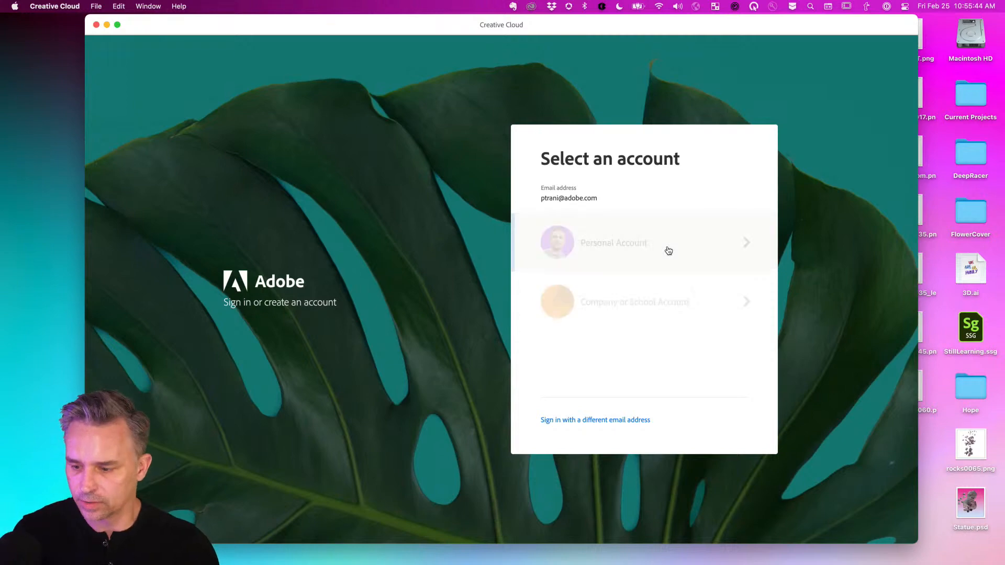
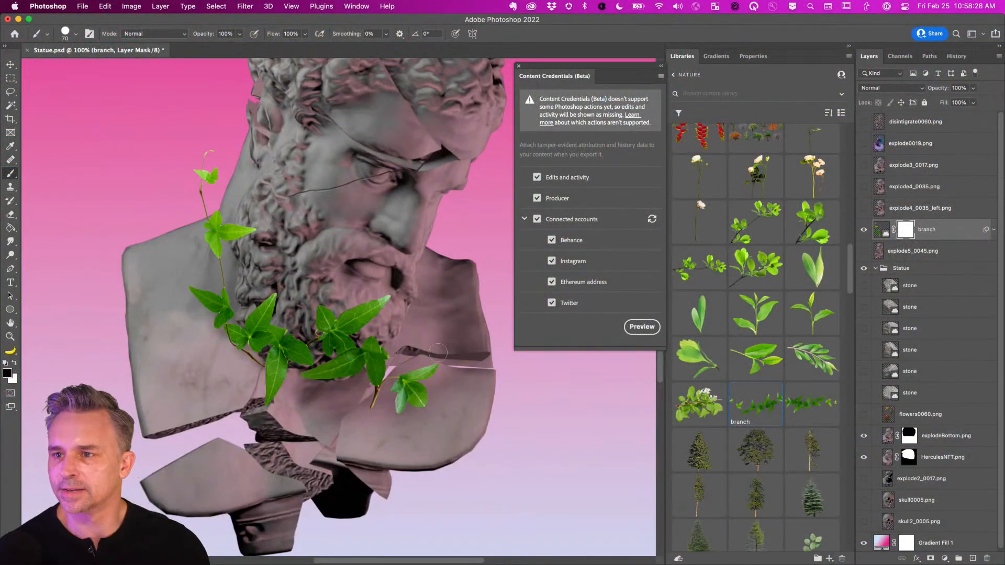
# Paint black on the ivy branch's layer mask to hide the stray leaves right of the branch.
pyautogui.moveTo(412, 384)
pyautogui.mouseDown()
pyautogui.moveTo(432, 372)
pyautogui.moveTo(393, 378)
pyautogui.moveTo(378, 396)
pyautogui.moveTo(423, 402)
pyautogui.mouseUp()
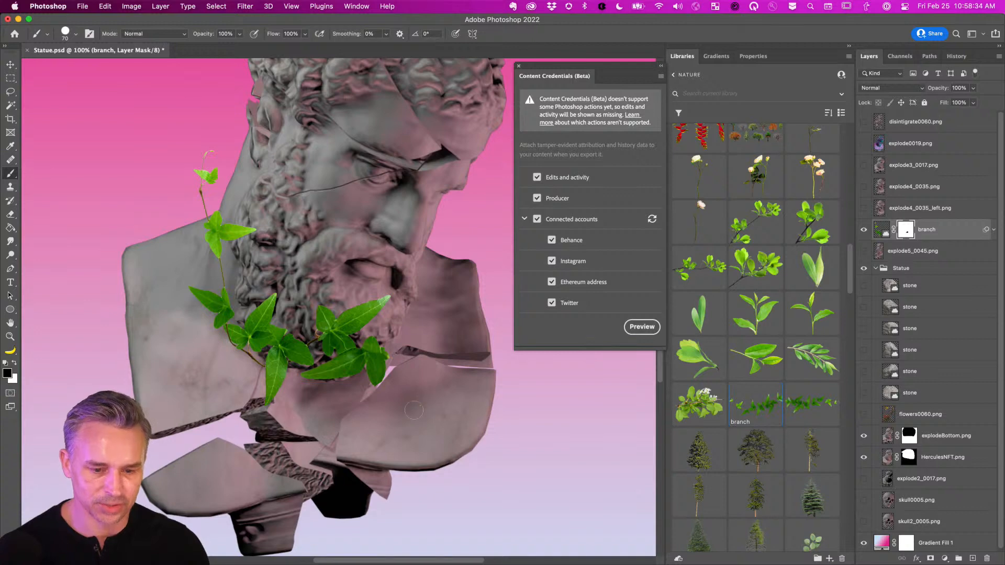
pyautogui.press('x')
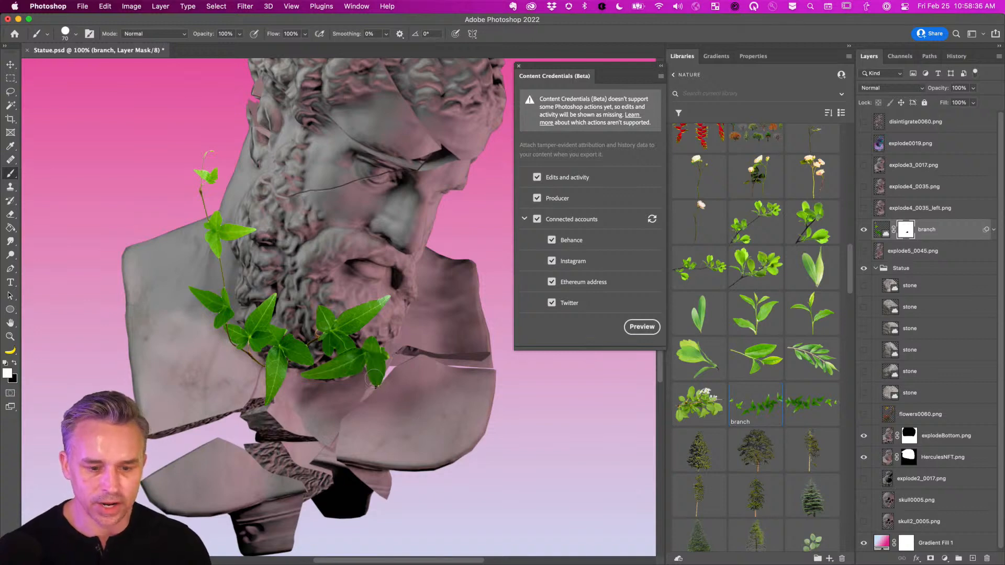
pyautogui.scroll(3, 769, 236)
pyautogui.scroll(-5, 770, 236)
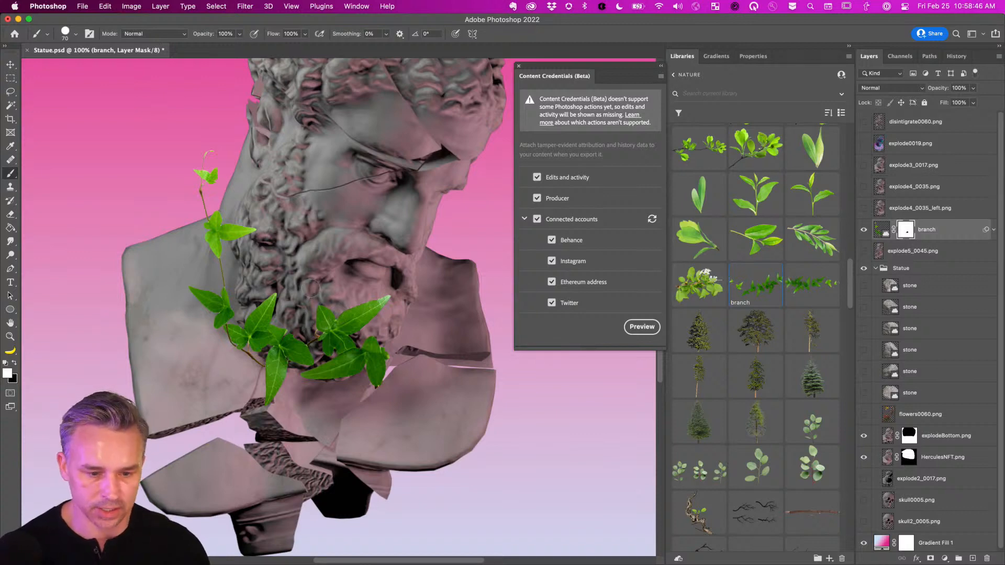
# Move the ivy branch down and left so it grows from the statue's beard and chest.
pyautogui.press('super+minus')
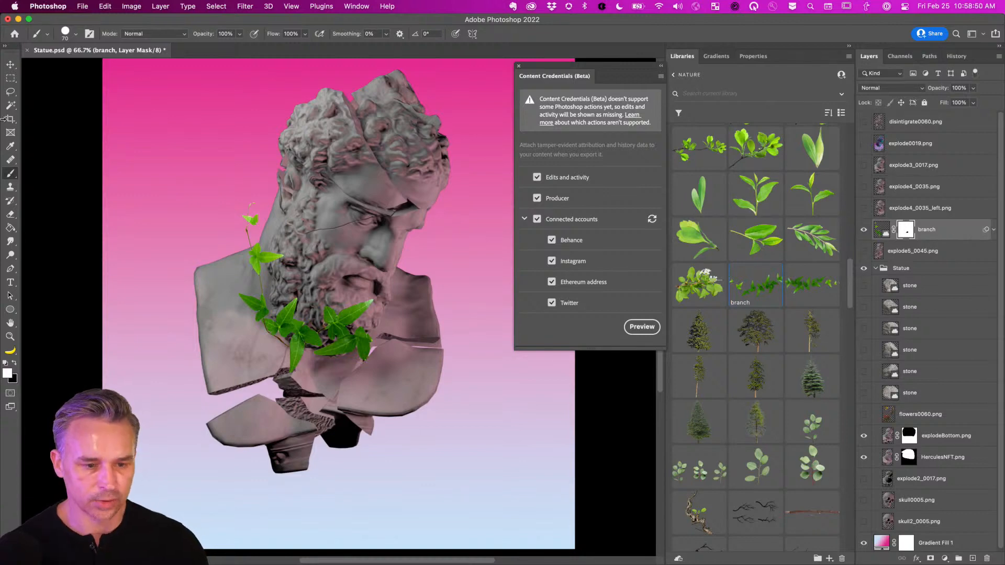
pyautogui.click(10, 64)
pyautogui.moveTo(261, 293); pyautogui.dragTo(237, 314)
pyautogui.moveTo(235, 316); pyautogui.dragTo(233, 339)
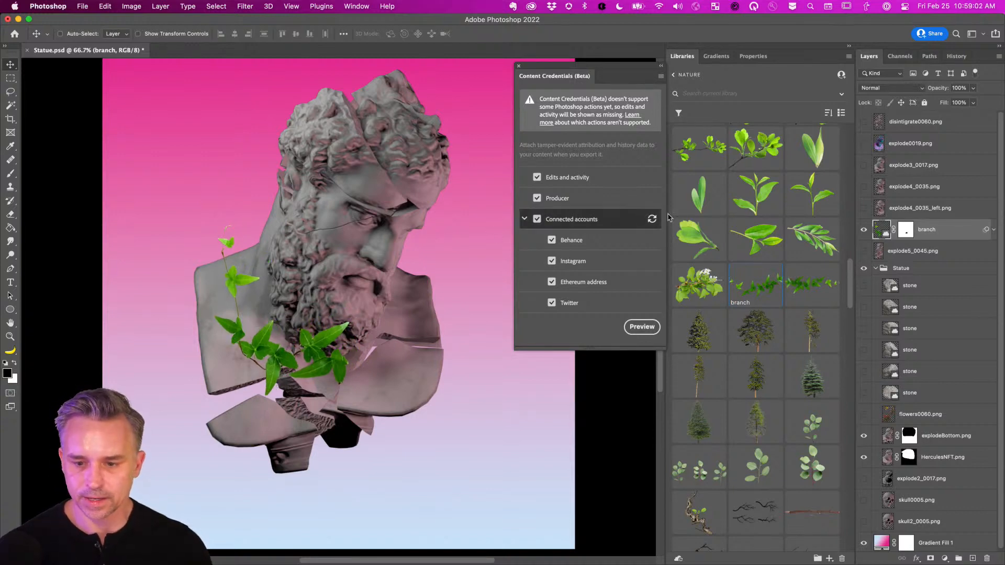
# Place the third library ivy branch on the canvas, enlarged to about 249%.
pyautogui.moveTo(812, 284); pyautogui.dragTo(185, 202)
pyautogui.moveTo(235, 243); pyautogui.dragTo(372, 259)
pyautogui.press('Return')
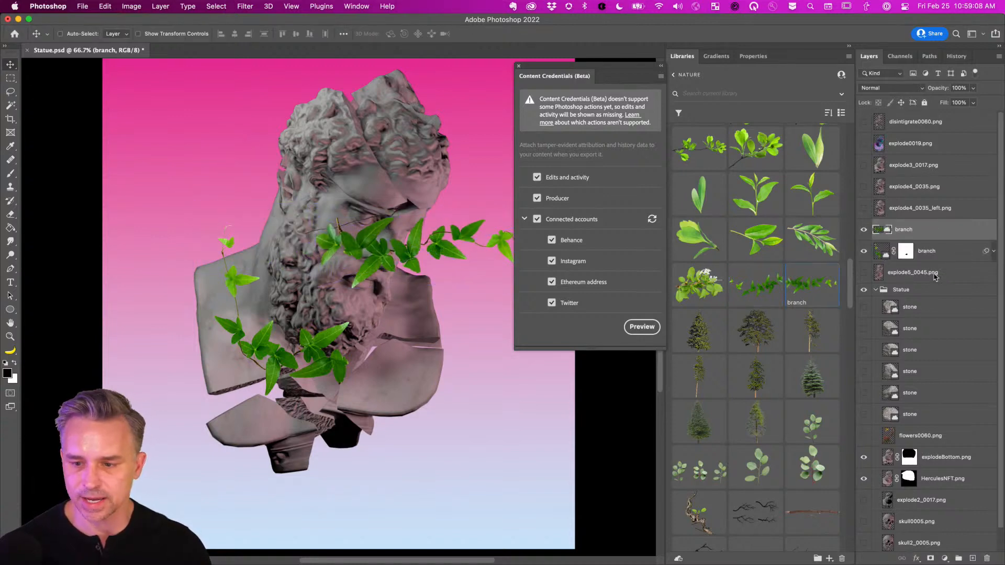
# Put the new branch layer just above Gradient Fill 1, behind the statue, and close Content Credentials.
pyautogui.click(875, 291)
pyautogui.press('super+bracketright')
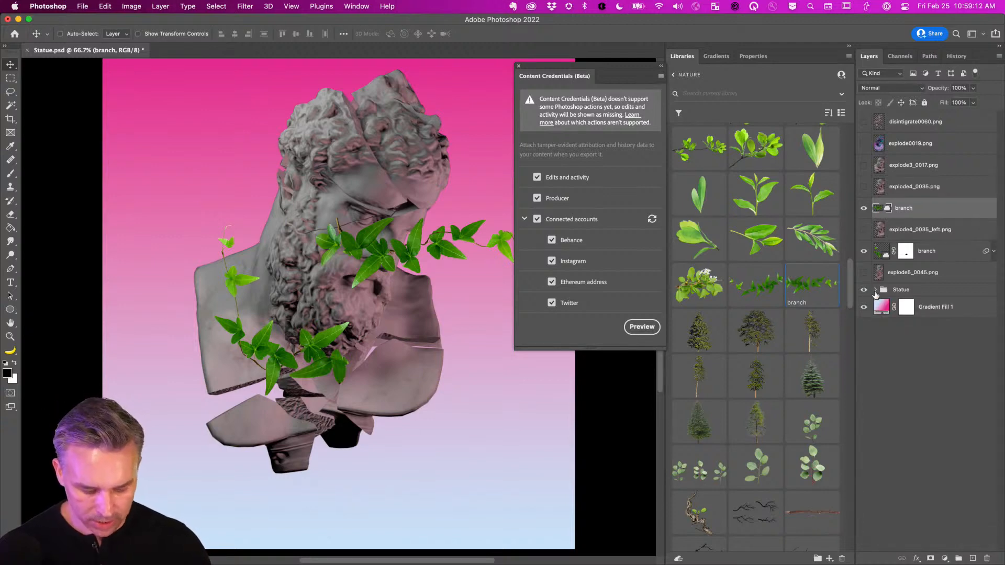
pyautogui.press('super+shift+bracketleft')
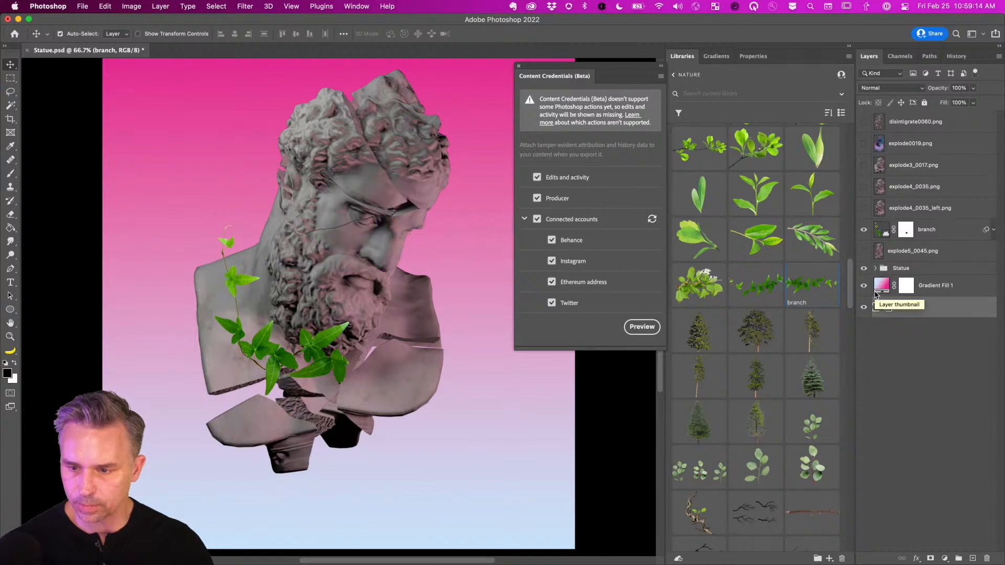
pyautogui.moveTo(924, 300); pyautogui.dragTo(936, 286)
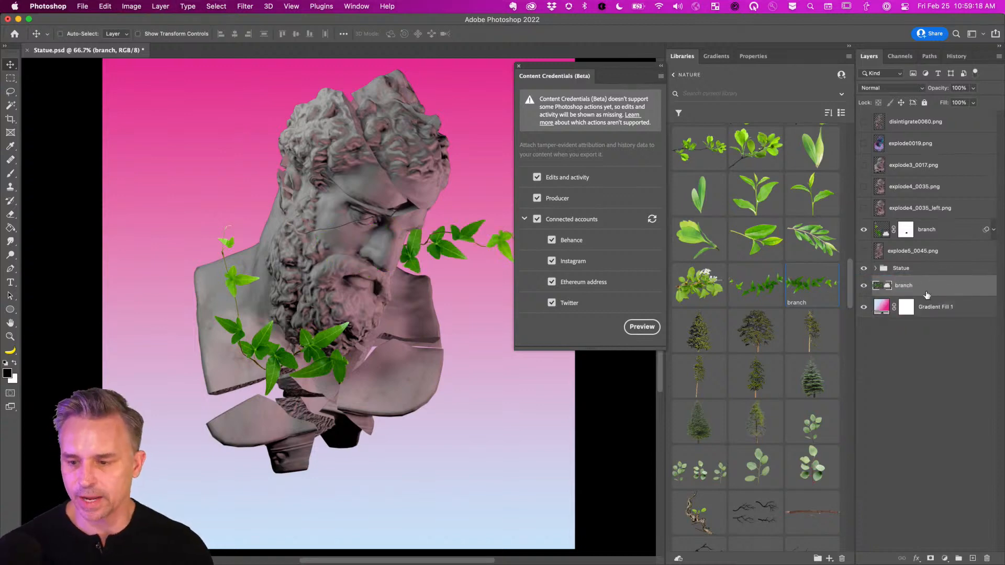
pyautogui.press('super+shift+bracketright')
pyautogui.press('super+shift+bracketleft')
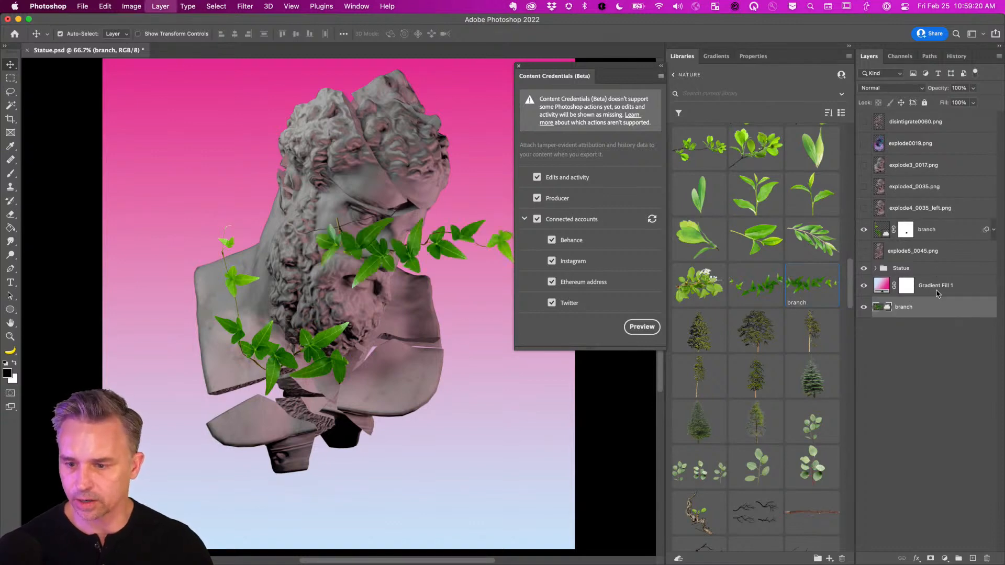
pyautogui.moveTo(943, 308); pyautogui.dragTo(944, 283)
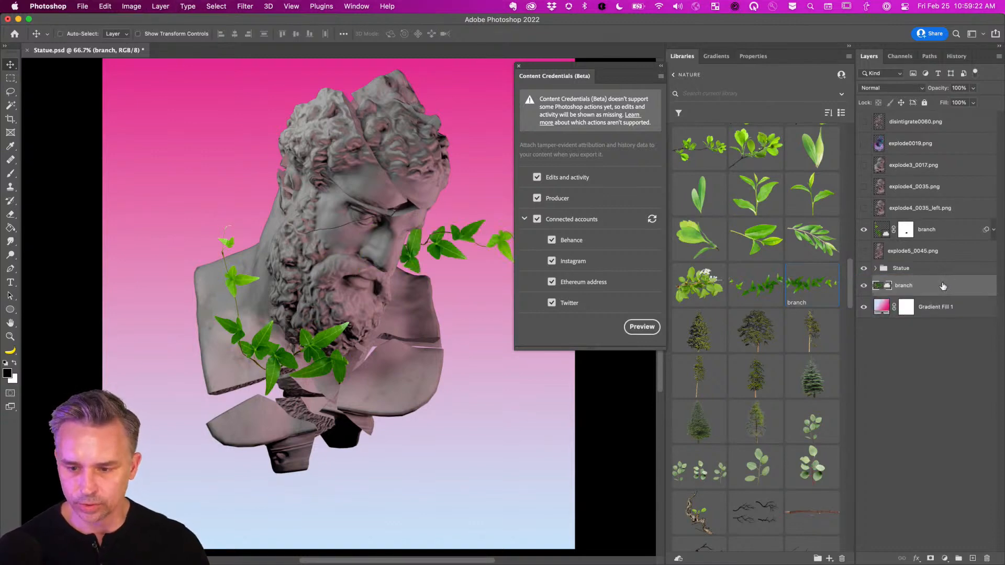
pyautogui.moveTo(641, 127); pyautogui.dragTo(650, 260)
pyautogui.click(564, 249)
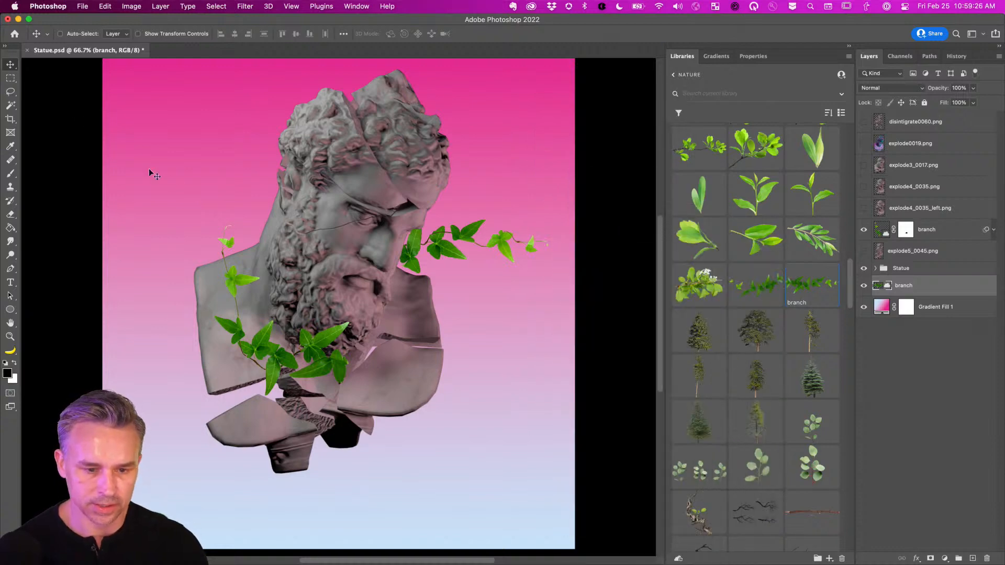
# Puppet-warp the branch so it bends down from beside the face, tip curling downward.
pyautogui.press('super+shift+p')
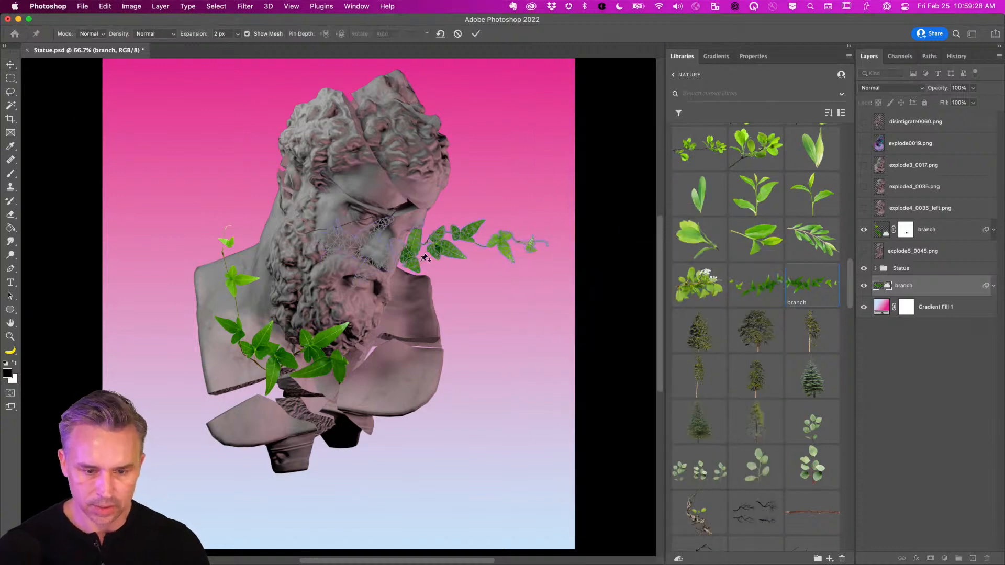
pyautogui.click(337, 236)
pyautogui.moveTo(336, 235); pyautogui.dragTo(354, 277)
pyautogui.moveTo(438, 283); pyautogui.dragTo(431, 234)
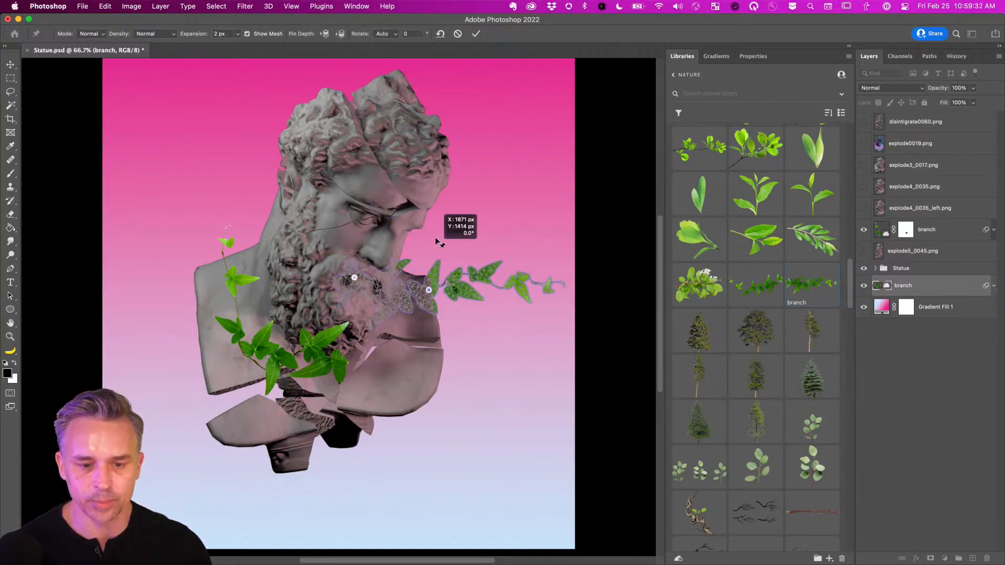
pyautogui.click(488, 171)
pyautogui.moveTo(490, 251); pyautogui.dragTo(467, 286)
pyautogui.moveTo(430, 233); pyautogui.dragTo(425, 252)
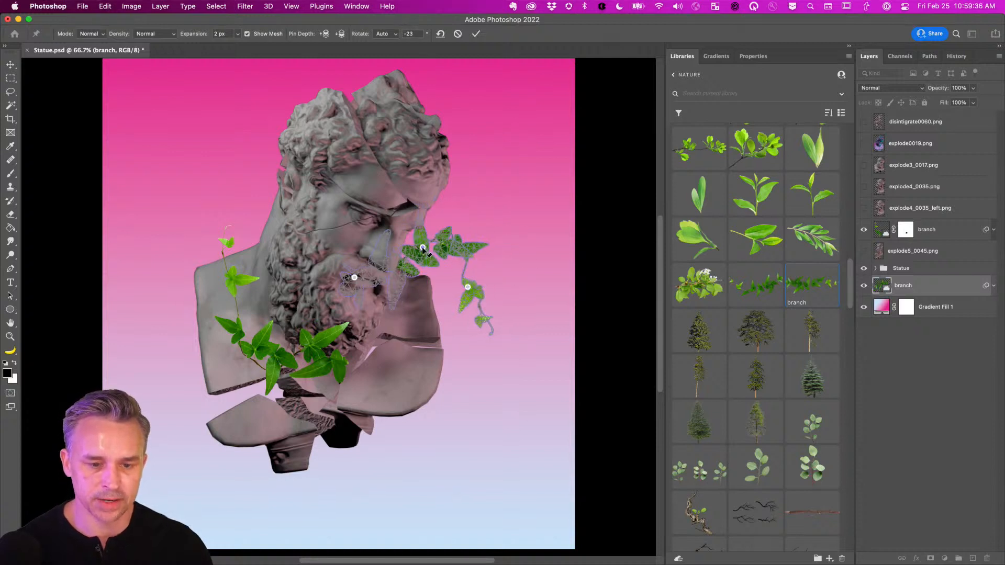
pyautogui.press('Return')
pyautogui.moveTo(234, 222); pyautogui.dragTo(269, 268)
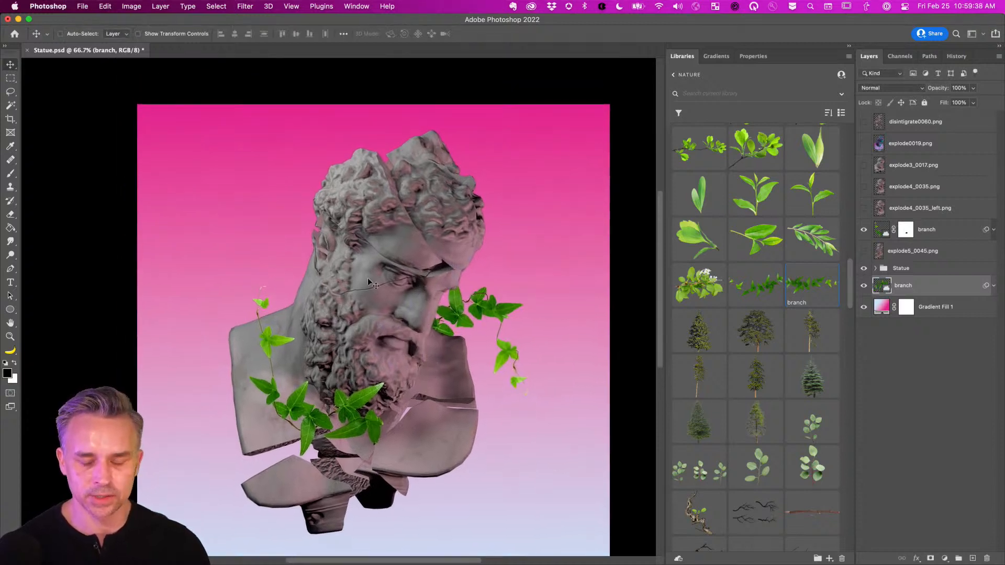
# Duplicate the ivy branch, flip the copy horizontally and move it to the left of the head.
pyautogui.press('super+j')
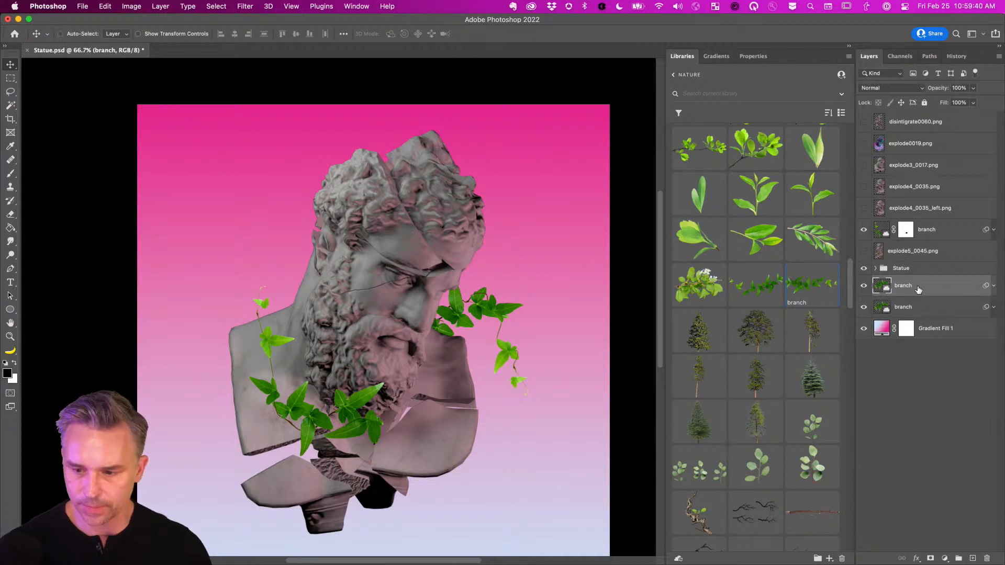
pyautogui.moveTo(256, 360); pyautogui.dragTo(238, 185)
pyautogui.press('super+t')
pyautogui.rightClick(350, 137)
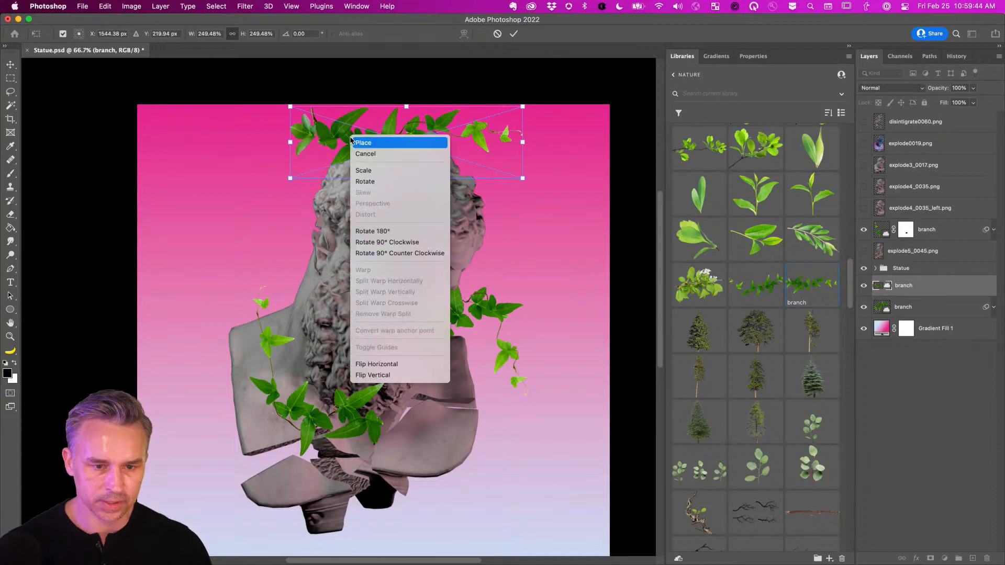
pyautogui.click(382, 364)
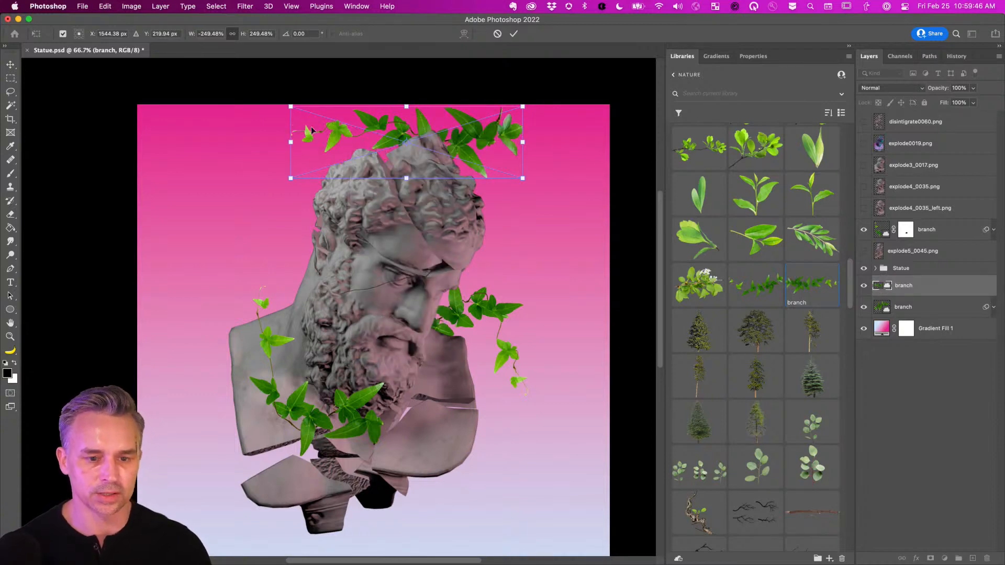
pyautogui.moveTo(344, 137); pyautogui.dragTo(259, 153)
pyautogui.press('Return')
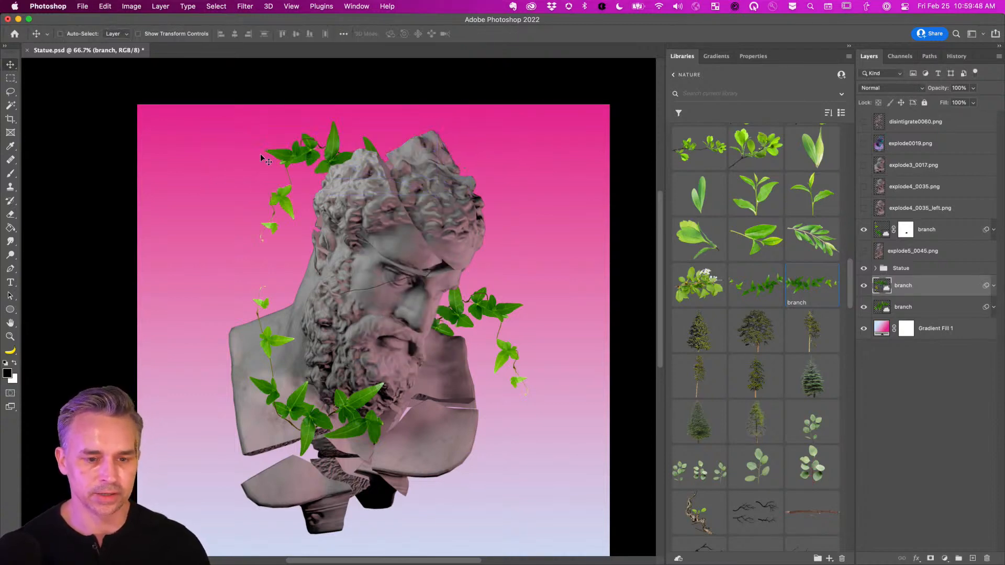
# Puppet-warp the copy so its end lifts up over the top of the head.
pyautogui.press('super+plus')
pyautogui.moveTo(268, 169); pyautogui.dragTo(268, 278)
pyautogui.press('ctrl+super+p')
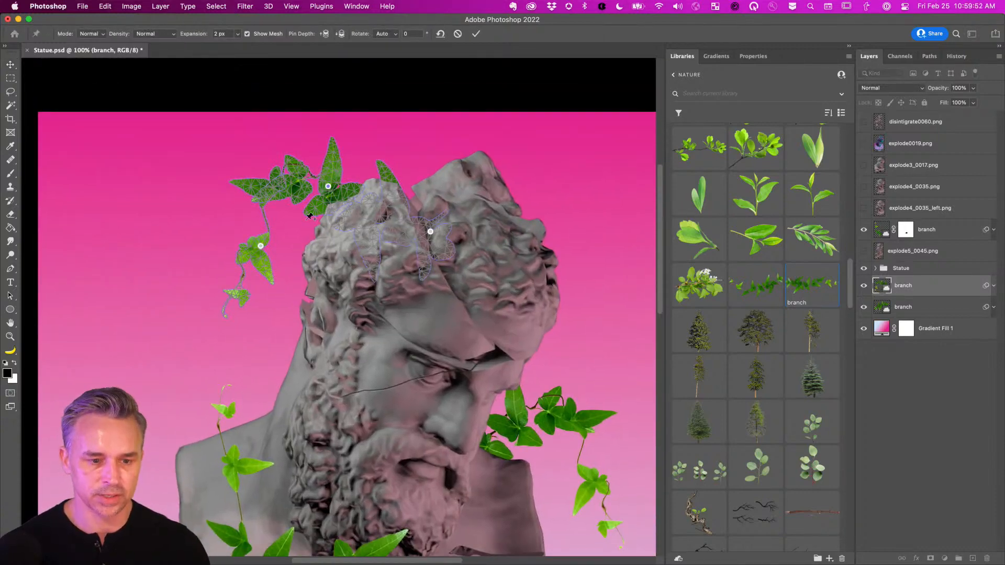
pyautogui.moveTo(261, 247); pyautogui.dragTo(189, 182)
pyautogui.moveTo(328, 186); pyautogui.dragTo(412, 171)
pyautogui.moveTo(189, 183); pyautogui.dragTo(334, 255)
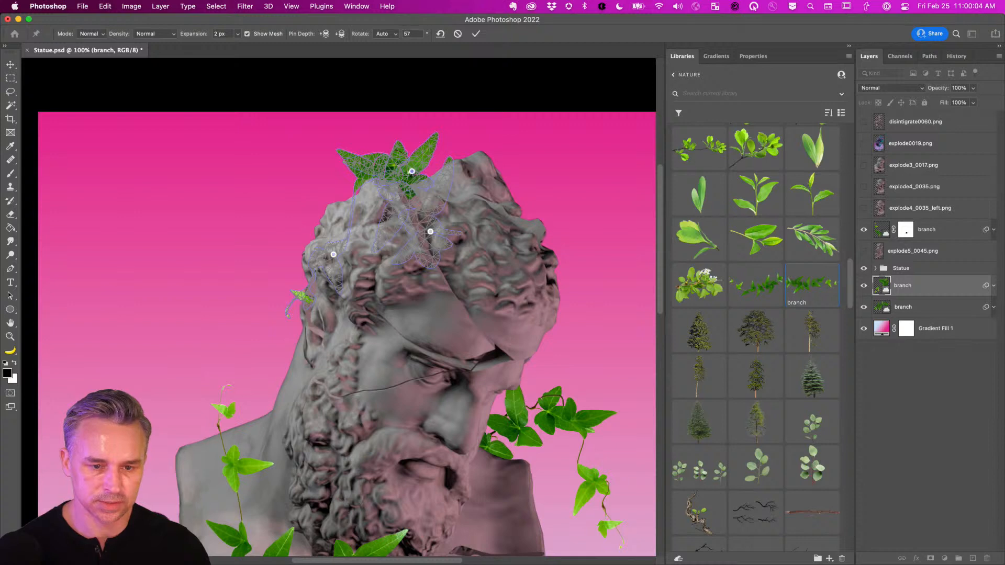
pyautogui.keyDown('alt'); pyautogui.click(412, 170); pyautogui.keyUp('alt')
pyautogui.moveTo(333, 256); pyautogui.dragTo(357, 152)
pyautogui.press('Return')
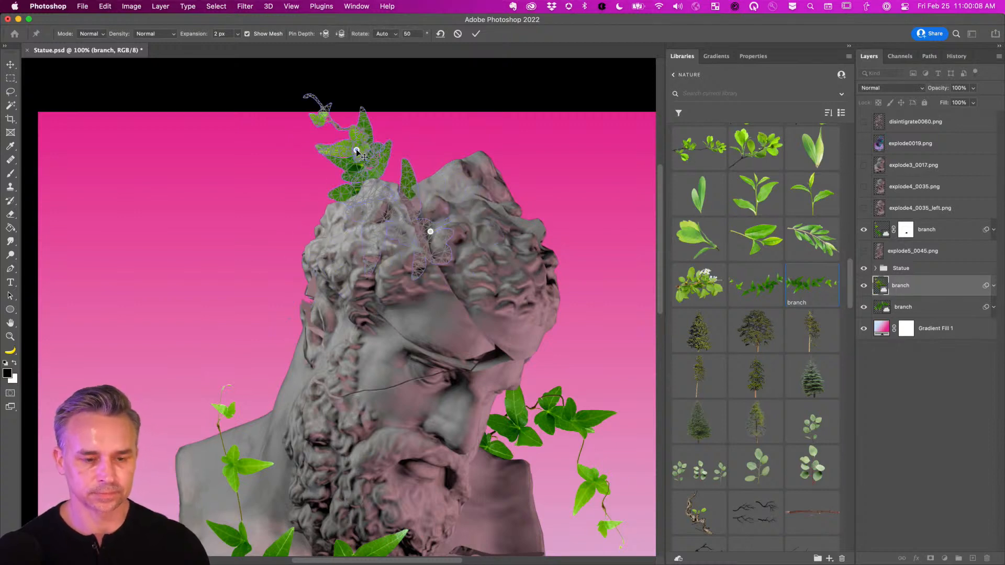
# Rotate the warped branch copy so it sits behind the statue's head.
pyautogui.press('super+t')
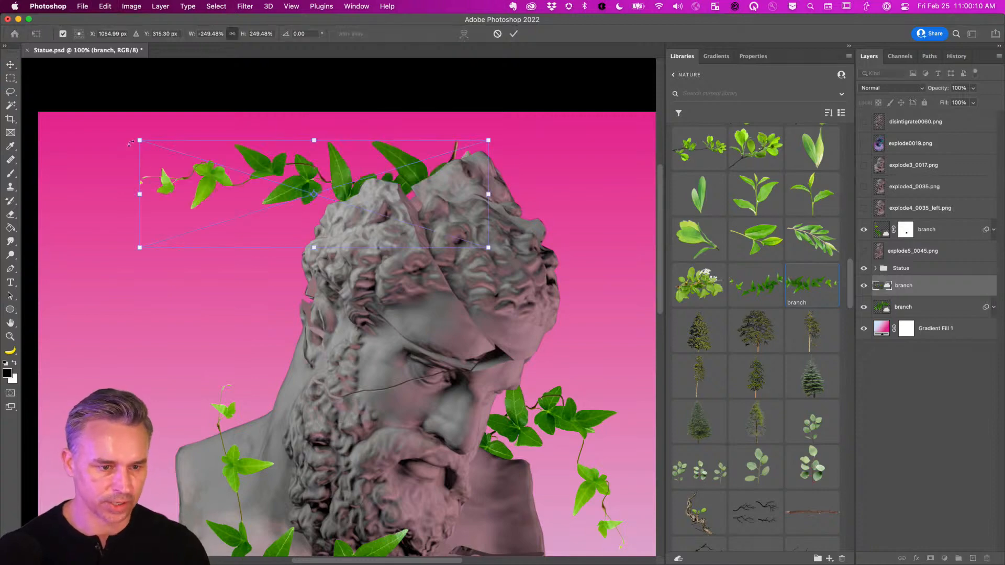
pyautogui.moveTo(131, 143); pyautogui.dragTo(259, 181)
pyautogui.press('Return')
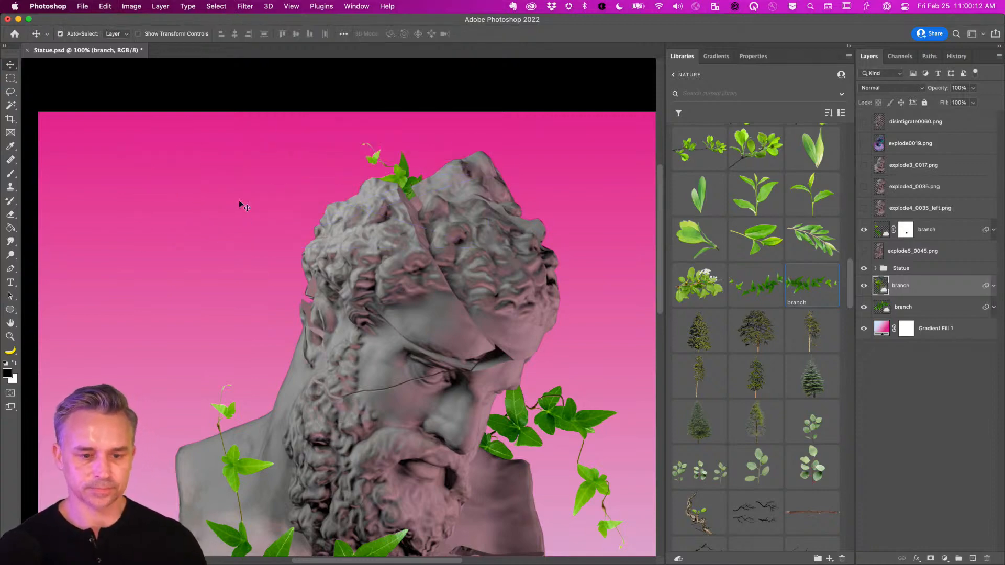
pyautogui.press('super+minus')
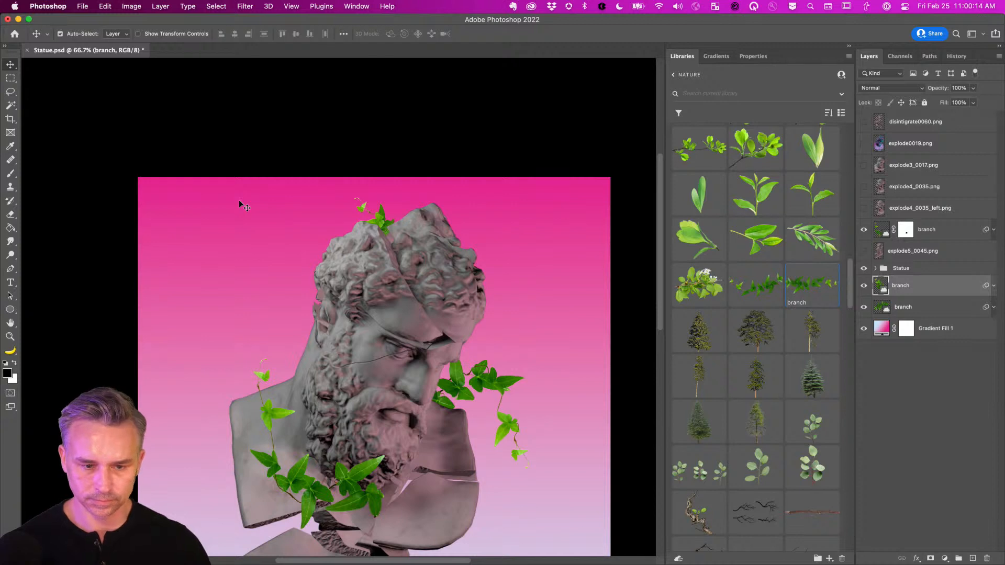
pyautogui.press('super+plus')
# Move the branch copy above the Statue group and add a layer mask to it.
pyautogui.moveTo(899, 285); pyautogui.dragTo(902, 264)
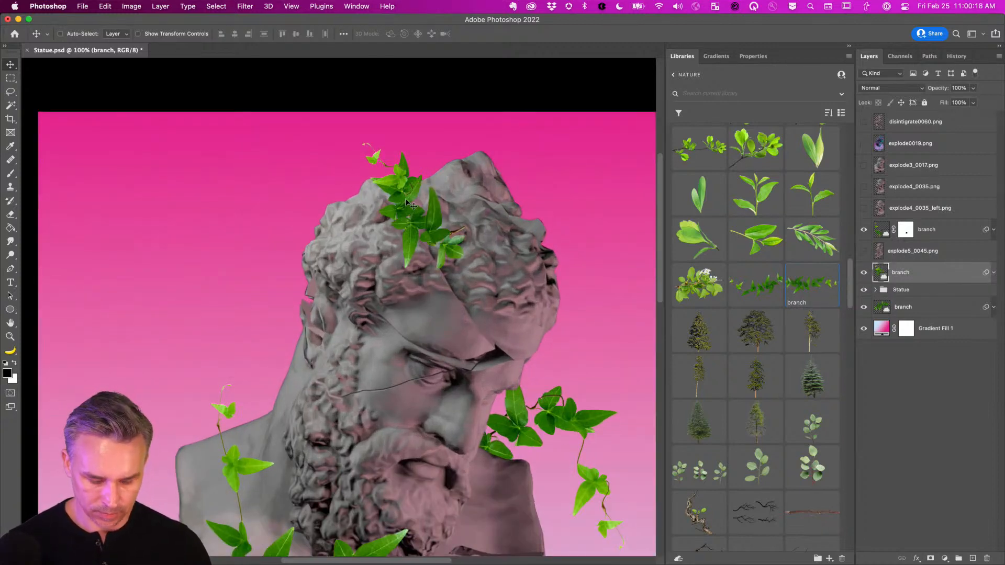
pyautogui.press('b')
pyautogui.press('x')
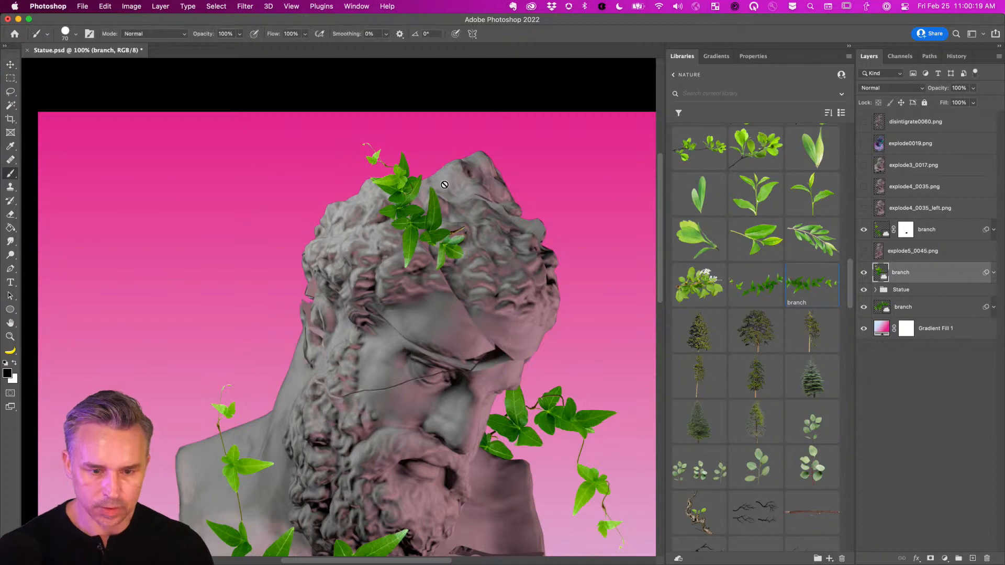
pyautogui.click(930, 558)
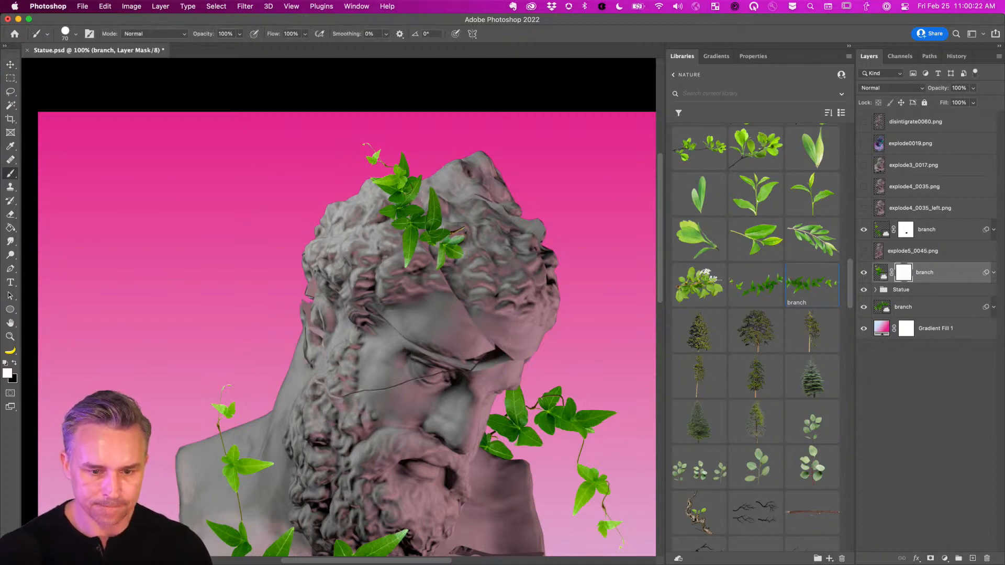
# Paint black on the mask to hide the branch leaves over the right side of the hair.
pyautogui.press('x')
pyautogui.moveTo(437, 202)
pyautogui.mouseDown()
pyautogui.moveTo(440, 220)
pyautogui.moveTo(425, 224)
pyautogui.moveTo(428, 232)
pyautogui.moveTo(404, 211)
pyautogui.moveTo(418, 231)
pyautogui.mouseUp()
pyautogui.press('x')
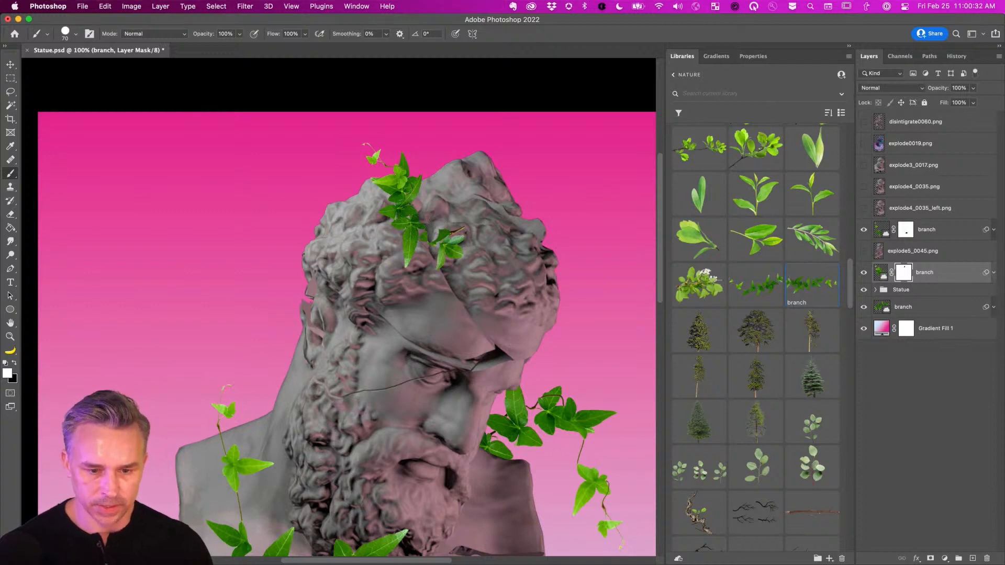
pyautogui.press('x')
pyautogui.moveTo(435, 220)
pyautogui.mouseDown()
pyautogui.moveTo(445, 263)
pyautogui.moveTo(455, 224)
pyautogui.moveTo(458, 251)
pyautogui.mouseUp()
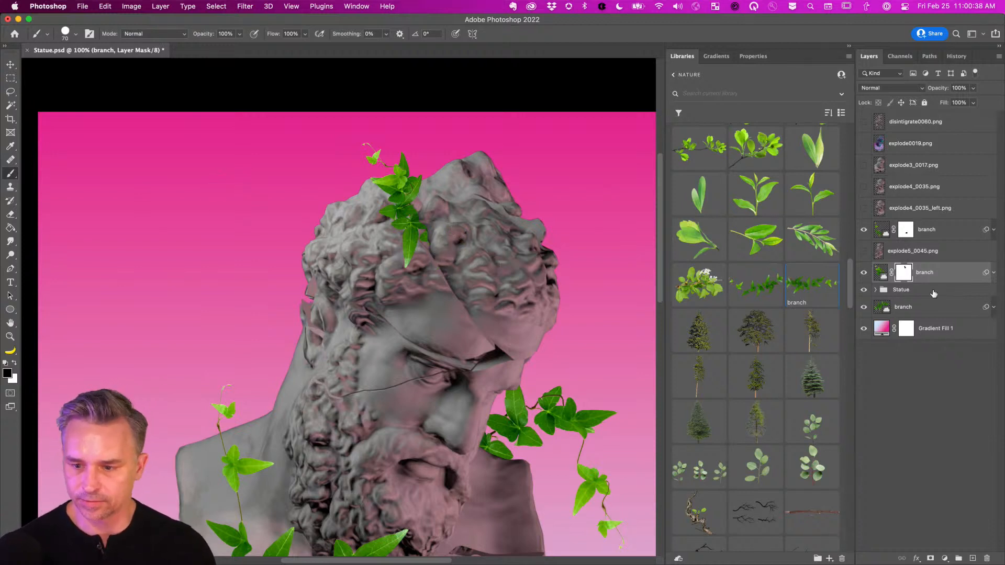
# Add an empty Layer 1 above the Statue group and show the Content Credentials panel, moved aside.
pyautogui.click(924, 293)
pyautogui.click(972, 558)
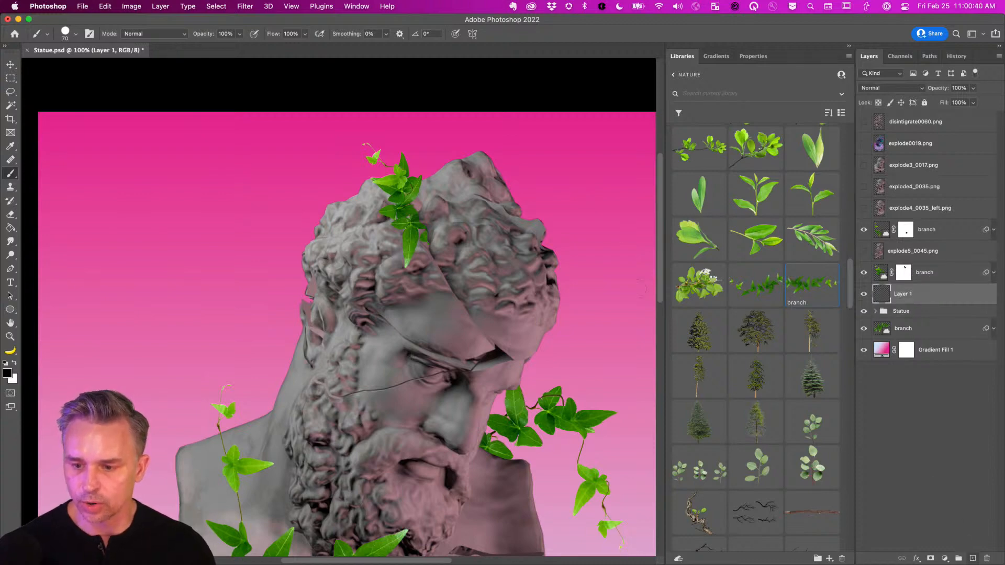
pyautogui.click(361, 6)
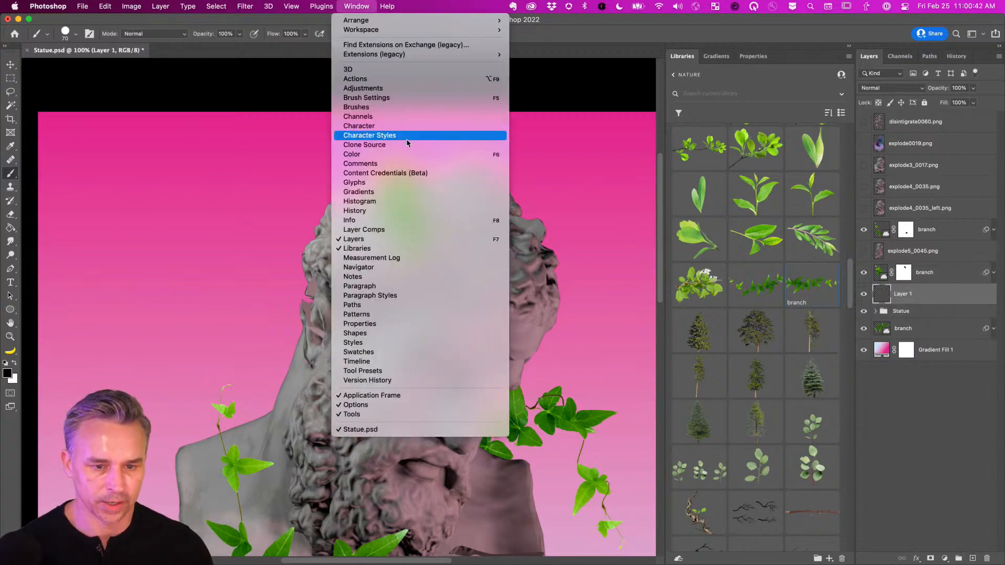
pyautogui.click(412, 173)
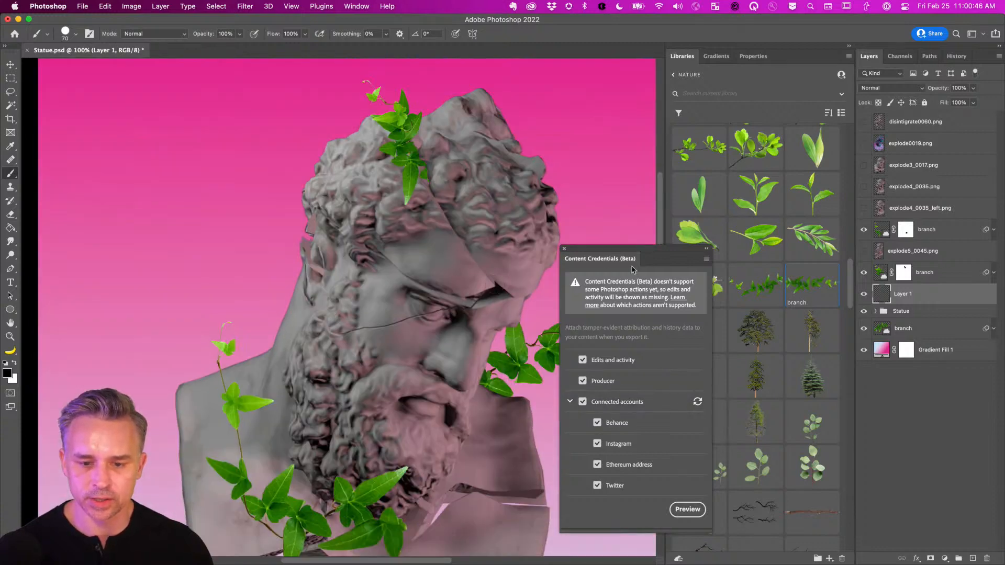
pyautogui.moveTo(601, 262); pyautogui.dragTo(71, 268)
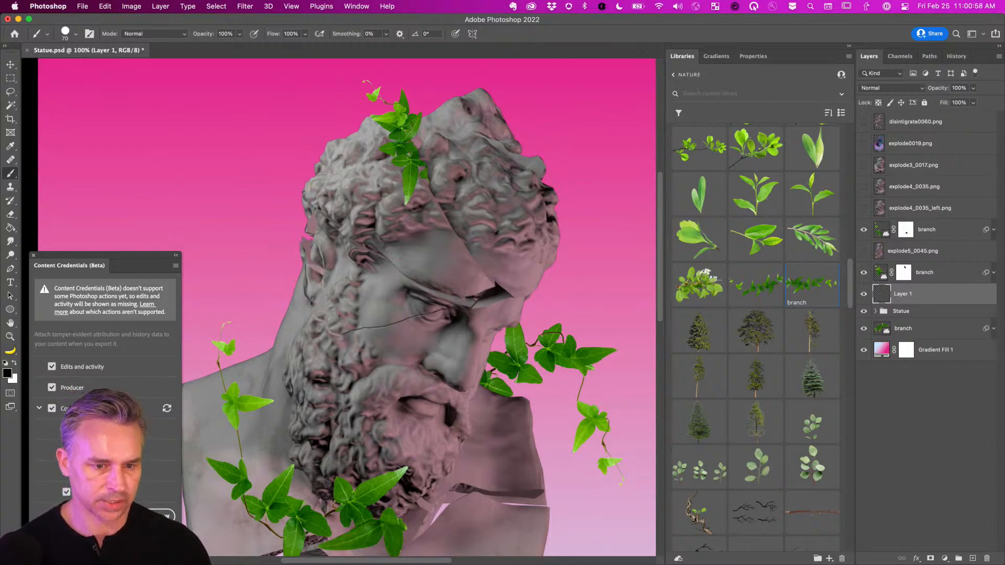
# With a Soft Round brush at 15% flow, paint a soft black shadow beside the head's ivy leaf on Layer 1.
pyautogui.rightClick(258, 153)
pyautogui.doubleClick(81, 184)
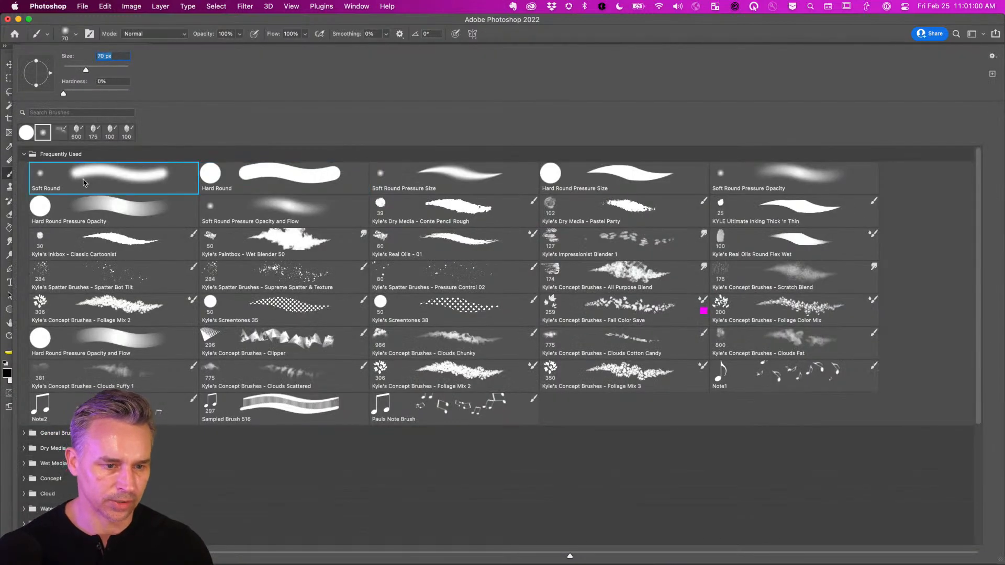
pyautogui.moveTo(421, 172); pyautogui.dragTo(402, 202)
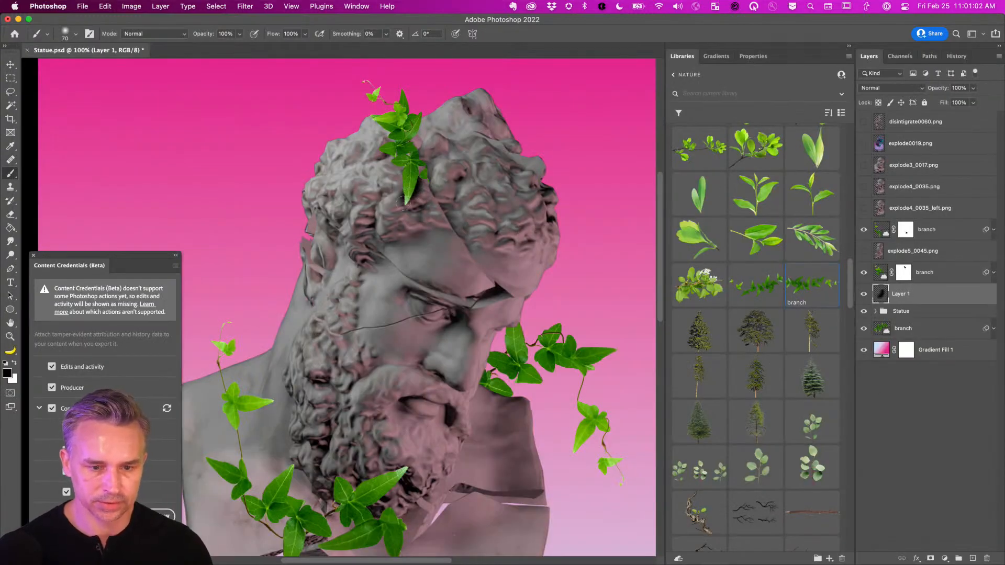
pyautogui.press('super+z')
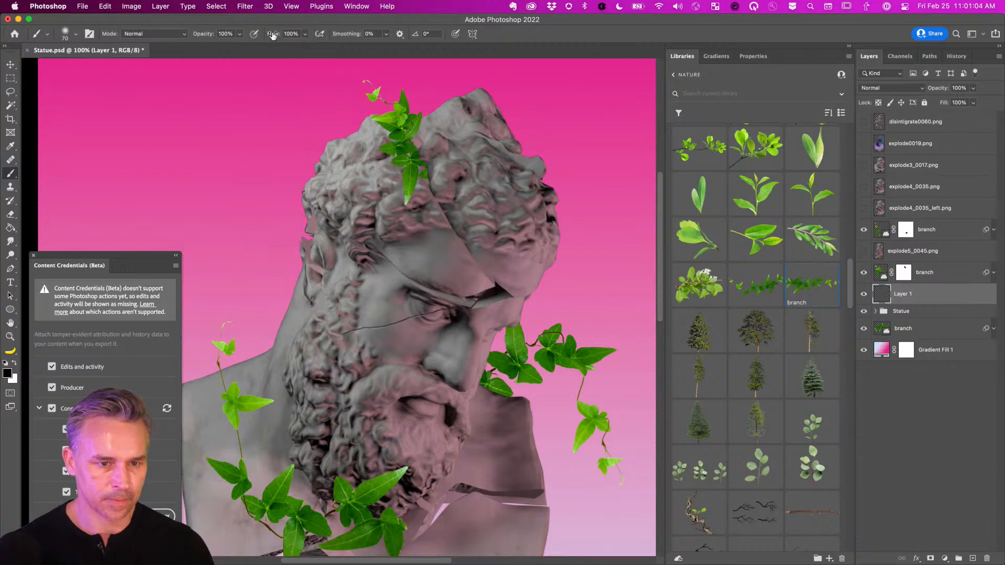
pyautogui.moveTo(273, 35); pyautogui.dragTo(225, 39)
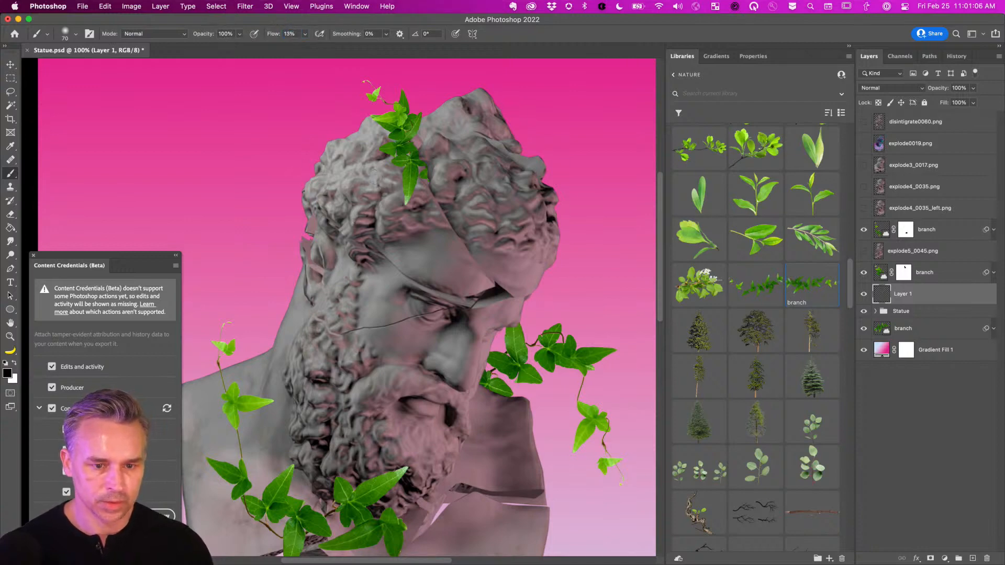
pyautogui.moveTo(418, 184); pyautogui.dragTo(417, 190)
pyautogui.moveTo(411, 155); pyautogui.dragTo(420, 184)
pyautogui.moveTo(368, 216); pyautogui.dragTo(461, 101)
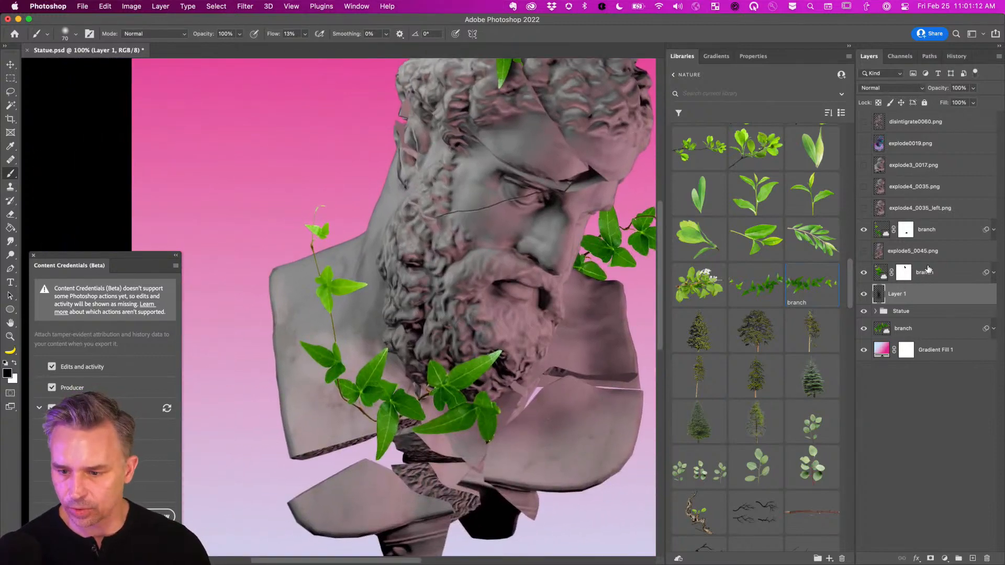
# On a new Layer 2 above explode5_0045.png, paint black shadows under the vine and lower leaves.
pyautogui.click(942, 251)
pyautogui.click(972, 558)
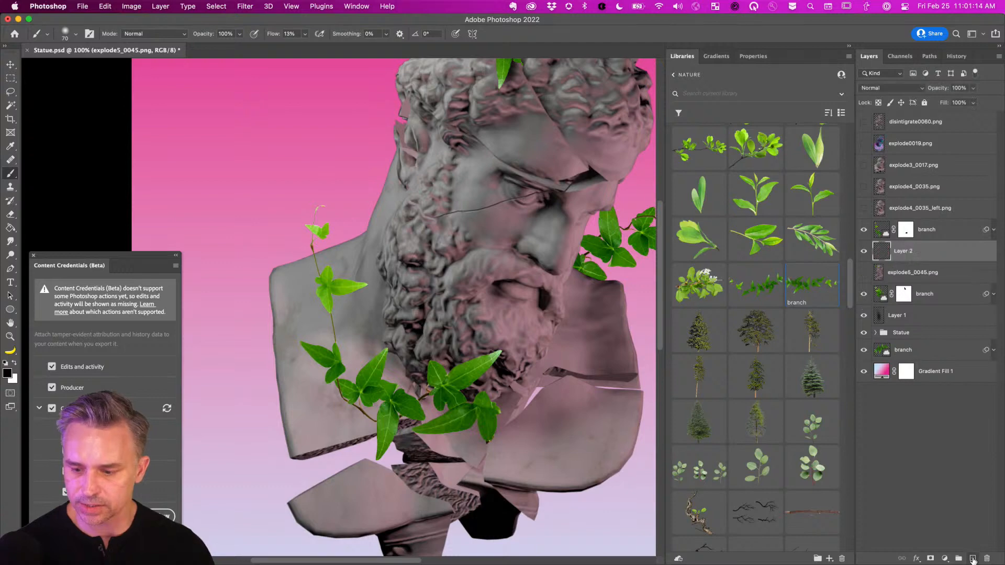
pyautogui.press(']')
pyautogui.moveTo(441, 397)
pyautogui.mouseDown()
pyautogui.moveTo(411, 410)
pyautogui.moveTo(448, 400)
pyautogui.moveTo(429, 416)
pyautogui.moveTo(484, 427)
pyautogui.mouseUp()
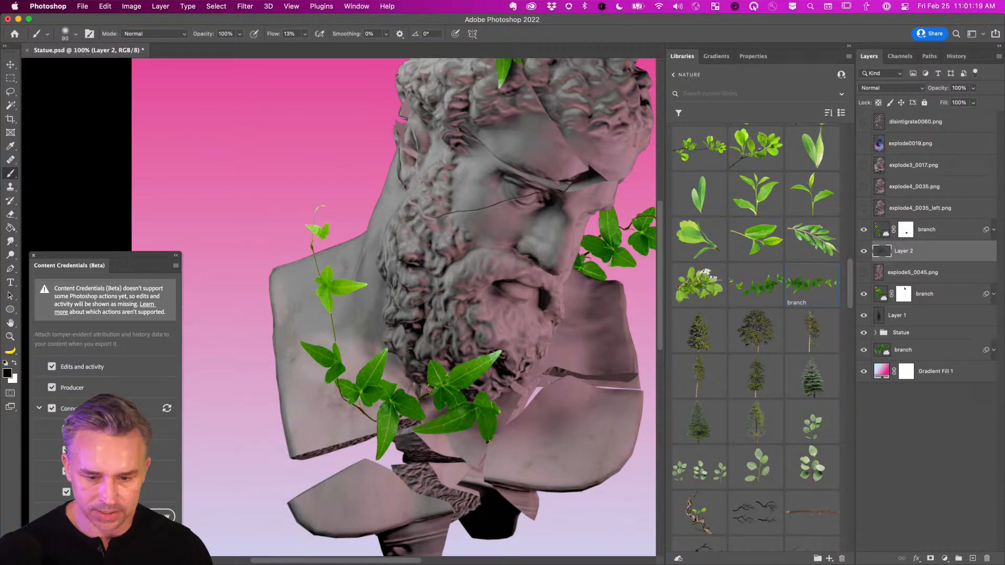
pyautogui.click(912, 230)
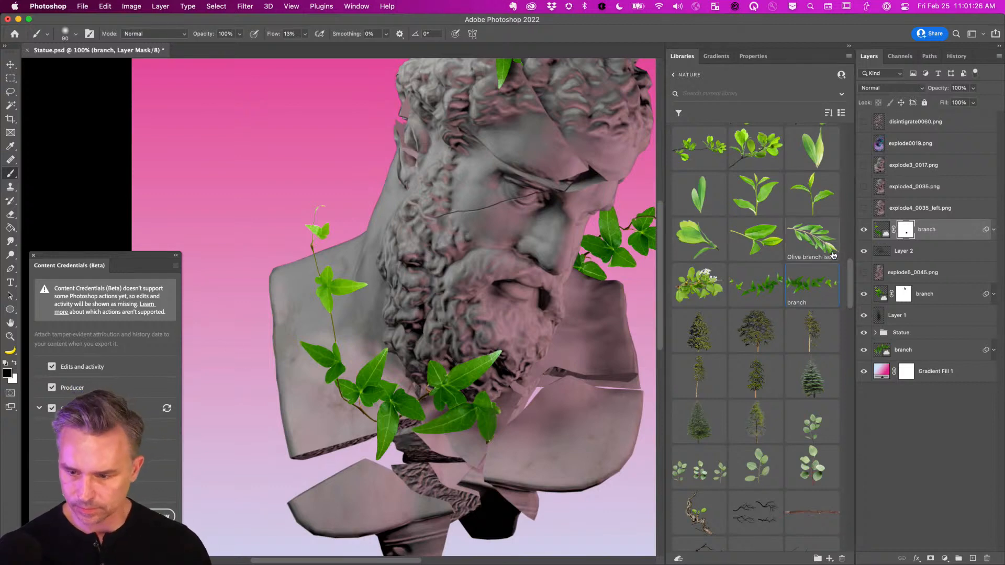
pyautogui.click(881, 252)
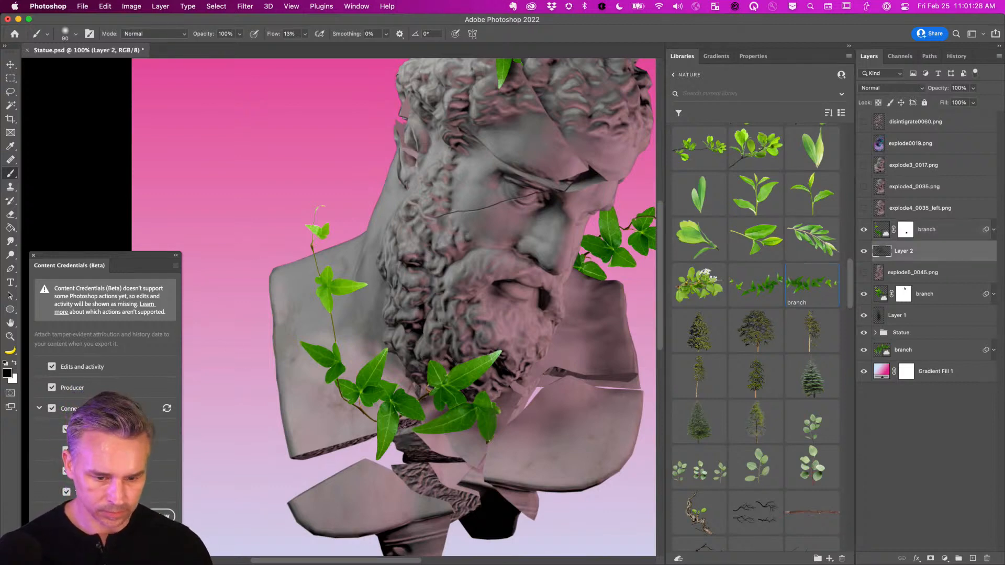
pyautogui.press('[')
pyautogui.press('[')
pyautogui.press('[')
pyautogui.moveTo(372, 421)
pyautogui.mouseDown()
pyautogui.moveTo(358, 407)
pyautogui.moveTo(374, 423)
pyautogui.mouseUp()
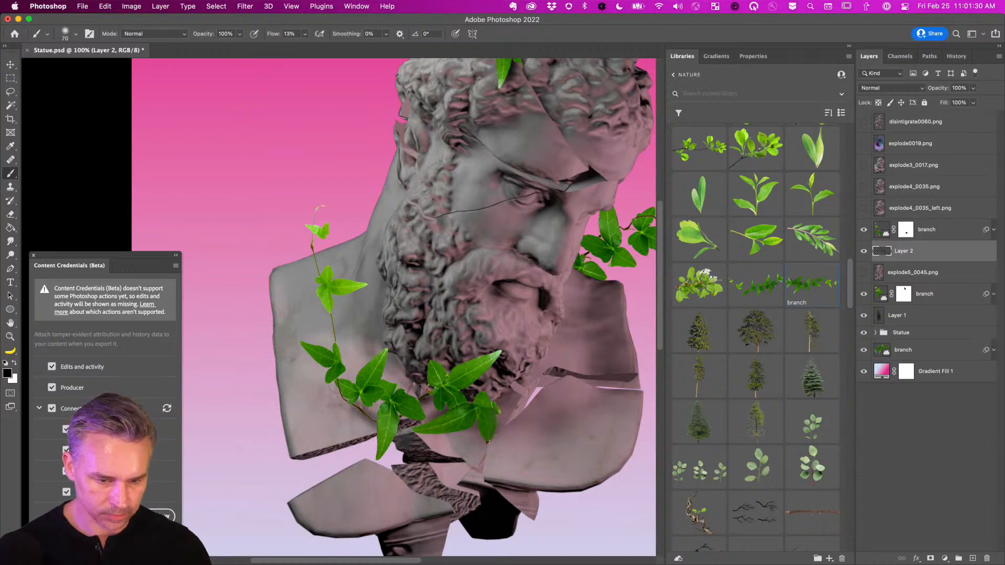
pyautogui.press(']')
pyautogui.press(']')
pyautogui.moveTo(335, 374)
pyautogui.mouseDown()
pyautogui.moveTo(342, 400)
pyautogui.moveTo(450, 423)
pyautogui.moveTo(455, 441)
pyautogui.moveTo(410, 427)
pyautogui.mouseUp()
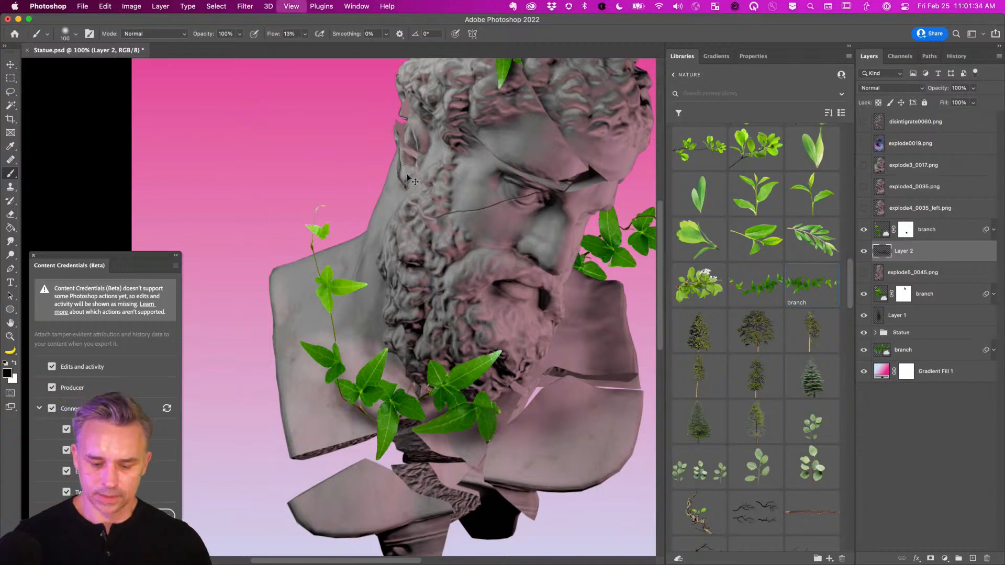
pyautogui.press('super+minus')
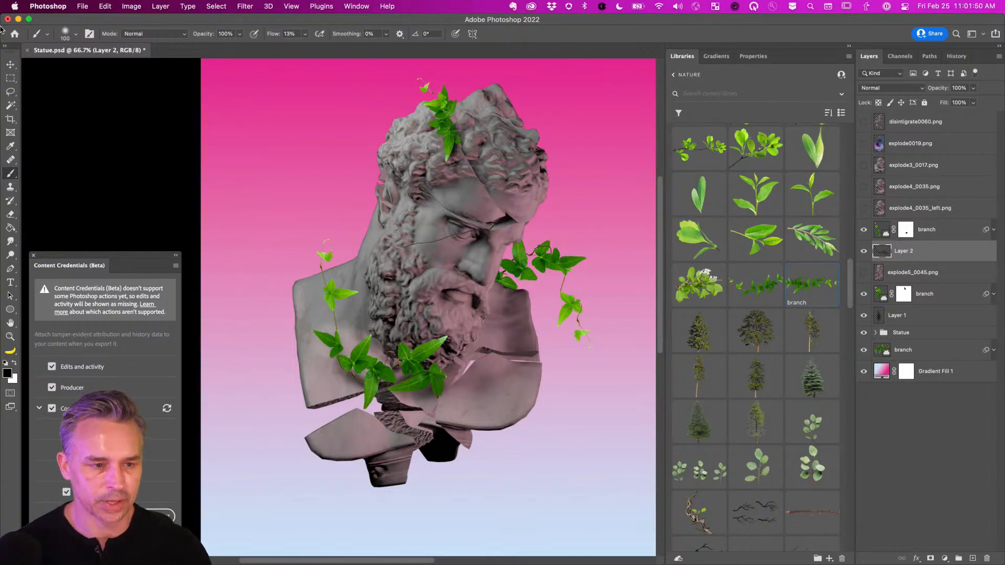
# Place the magnolias library image on the canvas and scale it down.
pyautogui.click(11, 64)
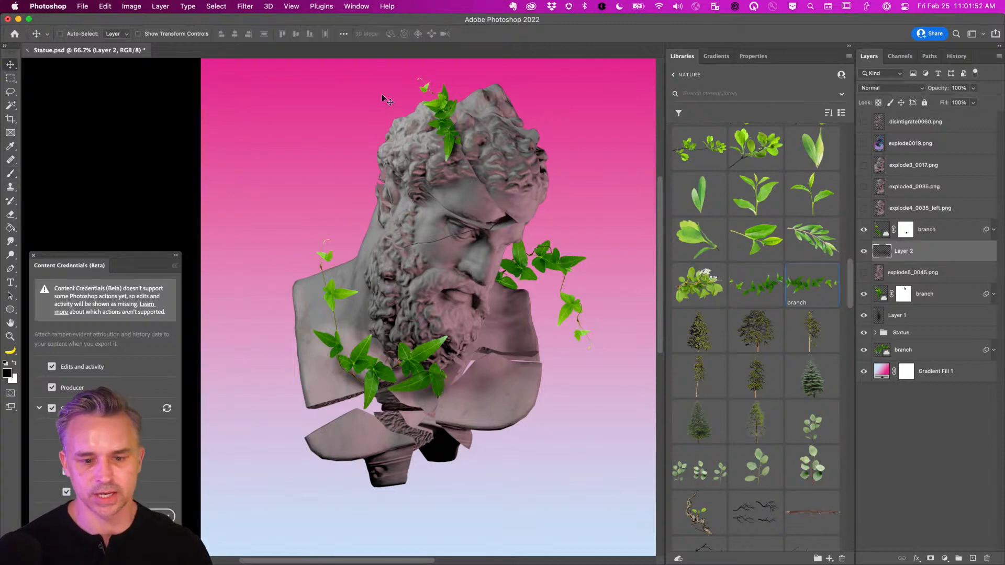
pyautogui.scroll(5, 754, 402)
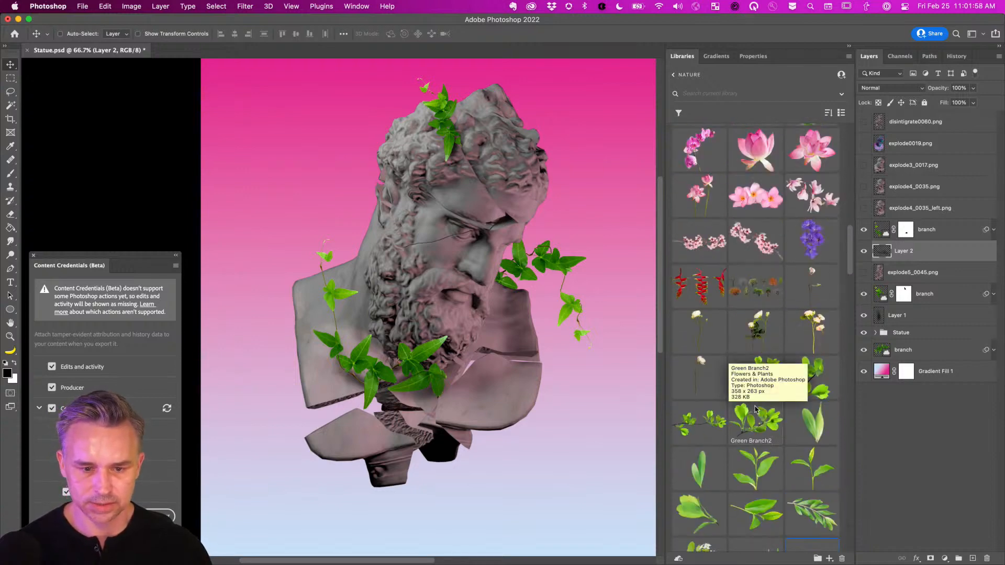
pyautogui.scroll(2, 755, 408)
pyautogui.scroll(3, 755, 409)
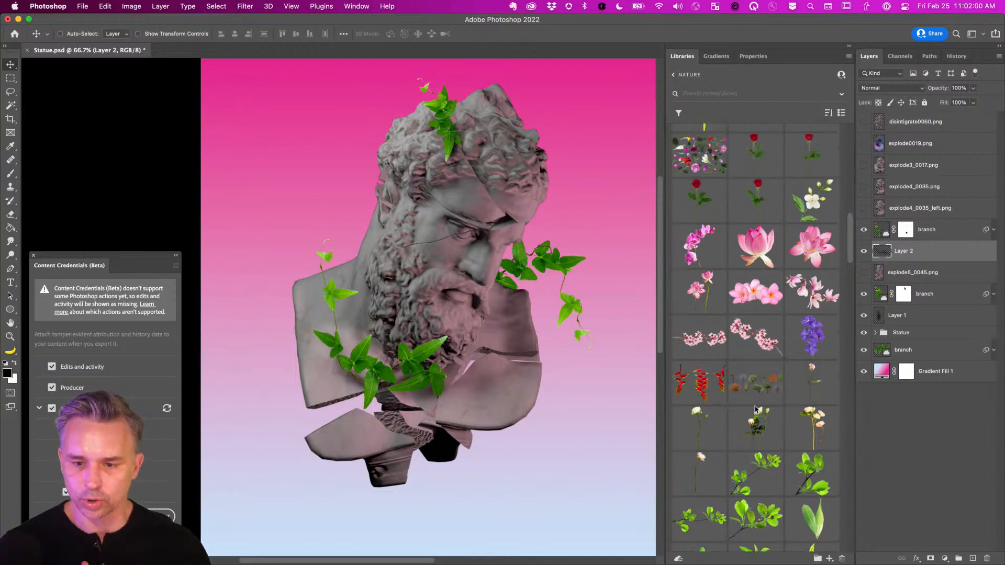
pyautogui.scroll(1, 755, 408)
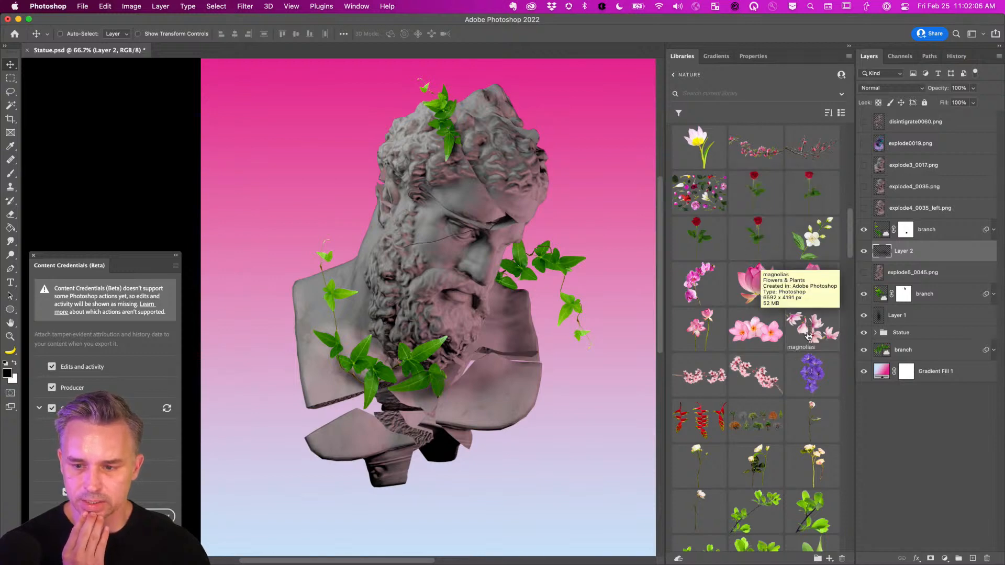
pyautogui.moveTo(808, 335); pyautogui.dragTo(320, 208)
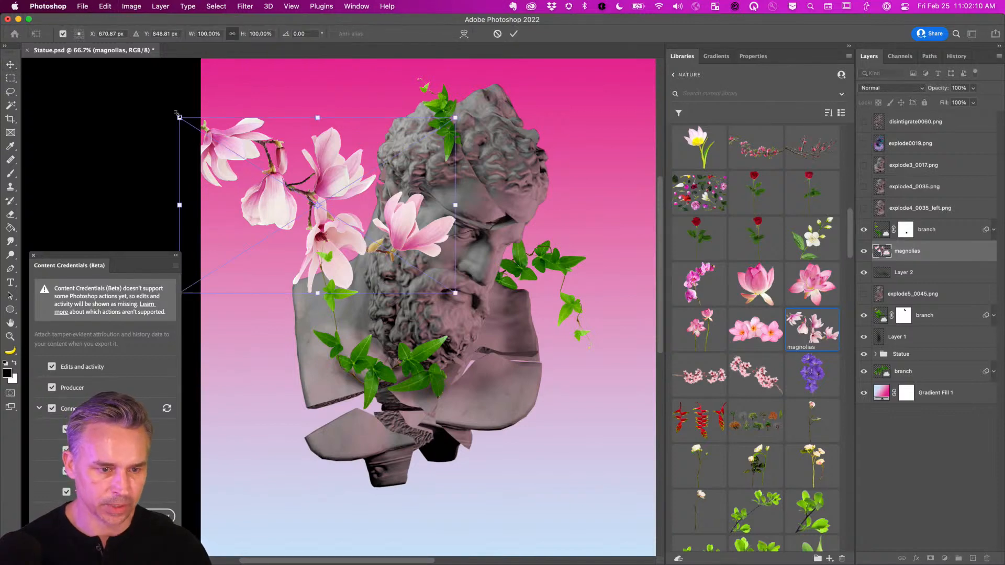
pyautogui.moveTo(179, 119); pyautogui.dragTo(343, 250)
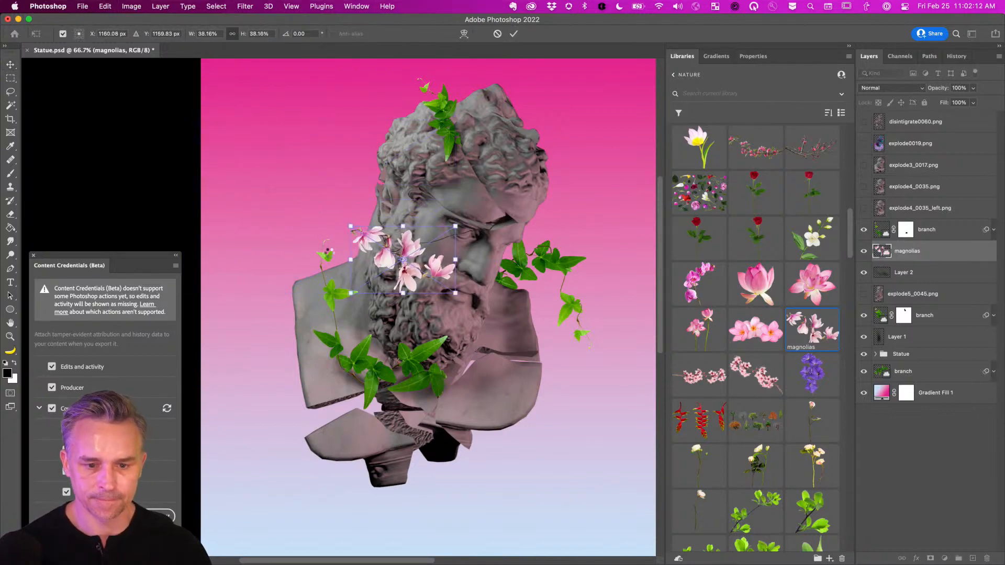
pyautogui.press('Return')
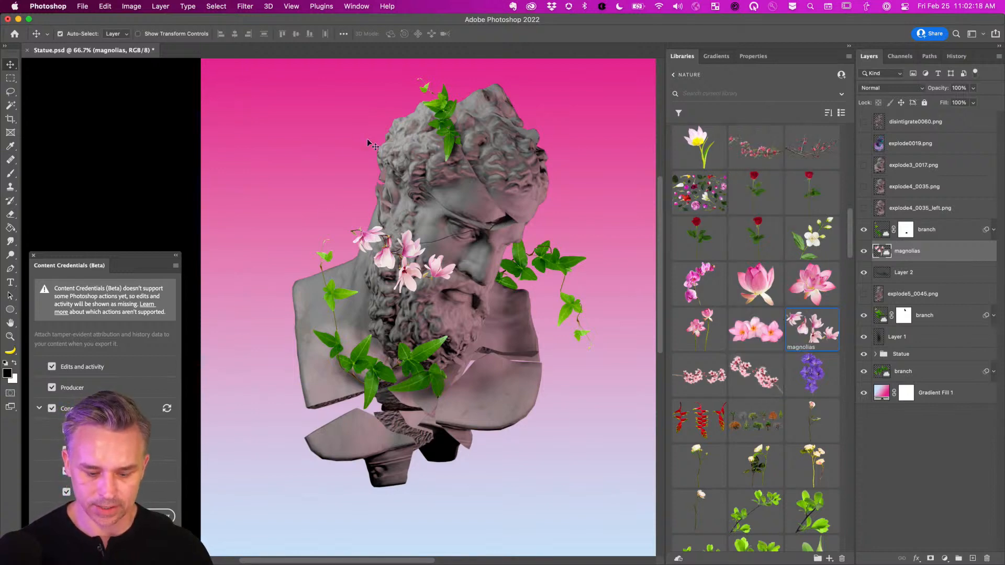
# Rotate the magnolias to run down the beard and move them down-left among the lower leaves.
pyautogui.hotkey('ctrl', 't')
pyautogui.moveTo(287, 211); pyautogui.dragTo(356, 364)
pyautogui.press('Return')
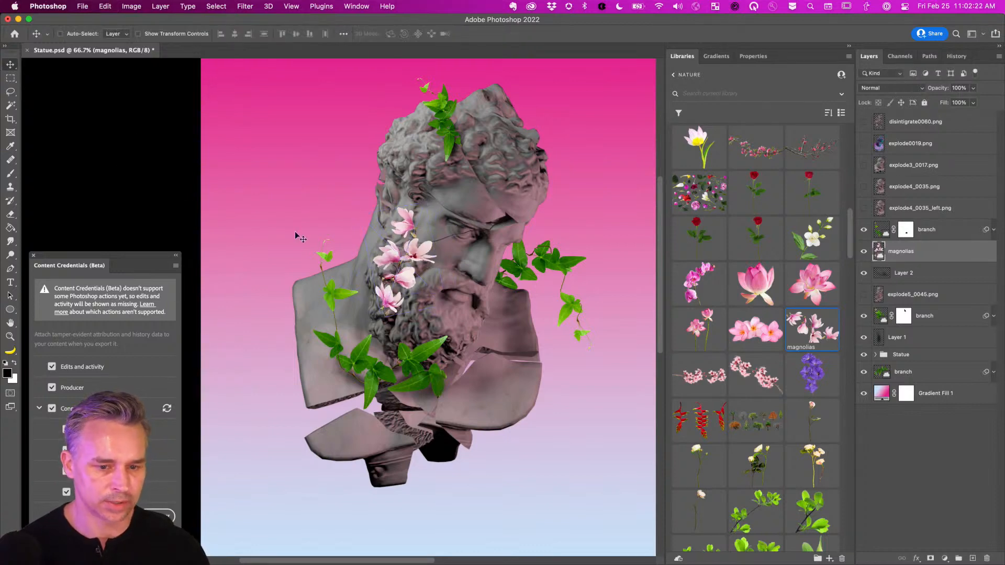
pyautogui.moveTo(296, 235); pyautogui.dragTo(278, 292)
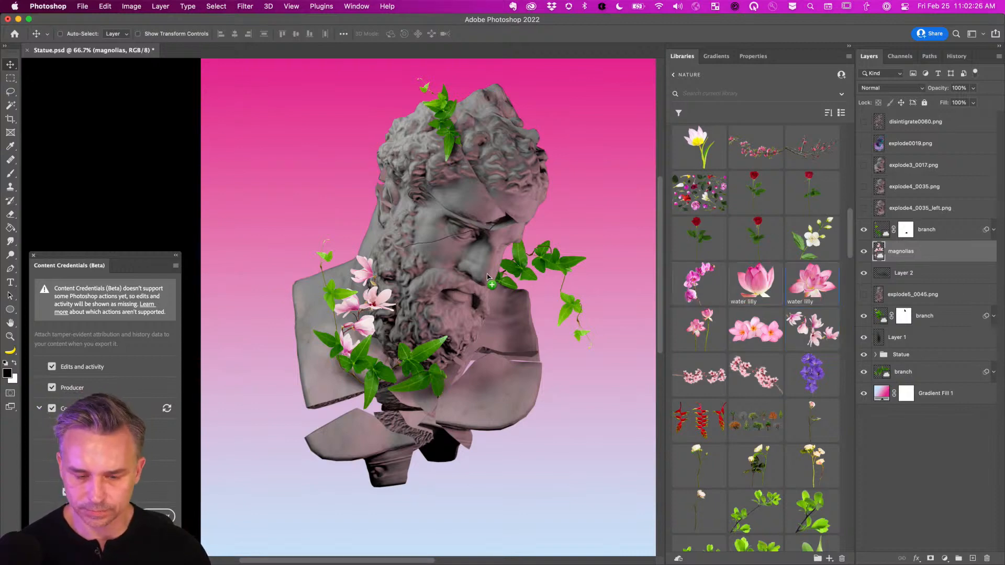
# Place the water lilly asset at about 50% size among the ivy leaves right of the face.
pyautogui.moveTo(811, 285); pyautogui.dragTo(481, 288)
pyautogui.moveTo(442, 237); pyautogui.dragTo(541, 267)
pyautogui.moveTo(518, 303); pyautogui.dragTo(556, 285)
pyautogui.press('Return')
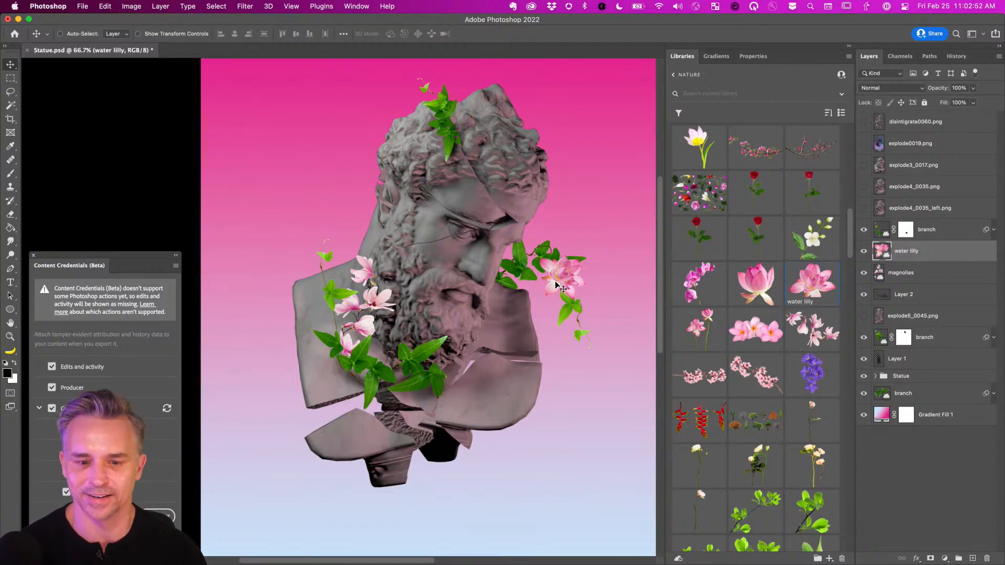
pyautogui.moveTo(566, 290); pyautogui.dragTo(568, 272)
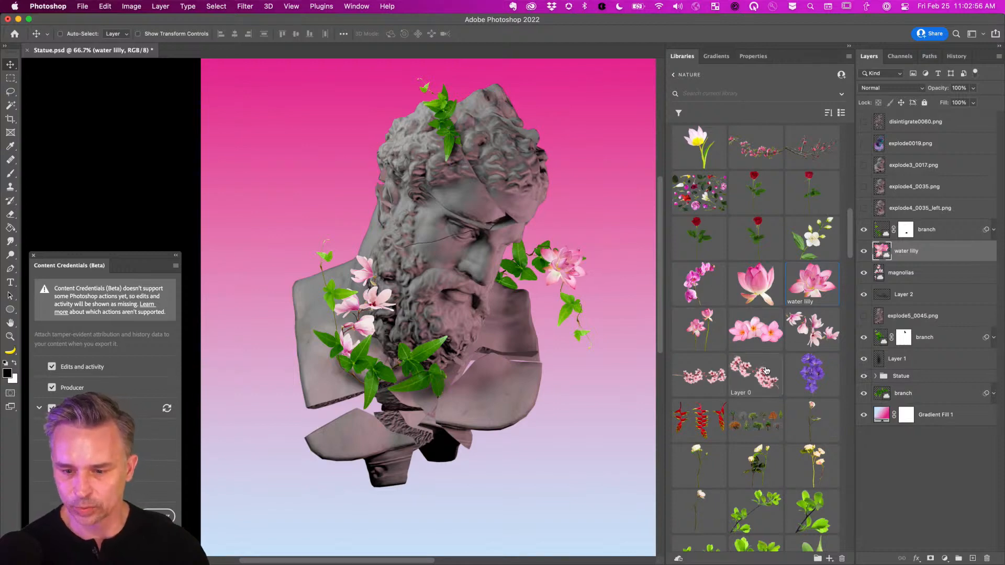
pyautogui.scroll(-5, 813, 392)
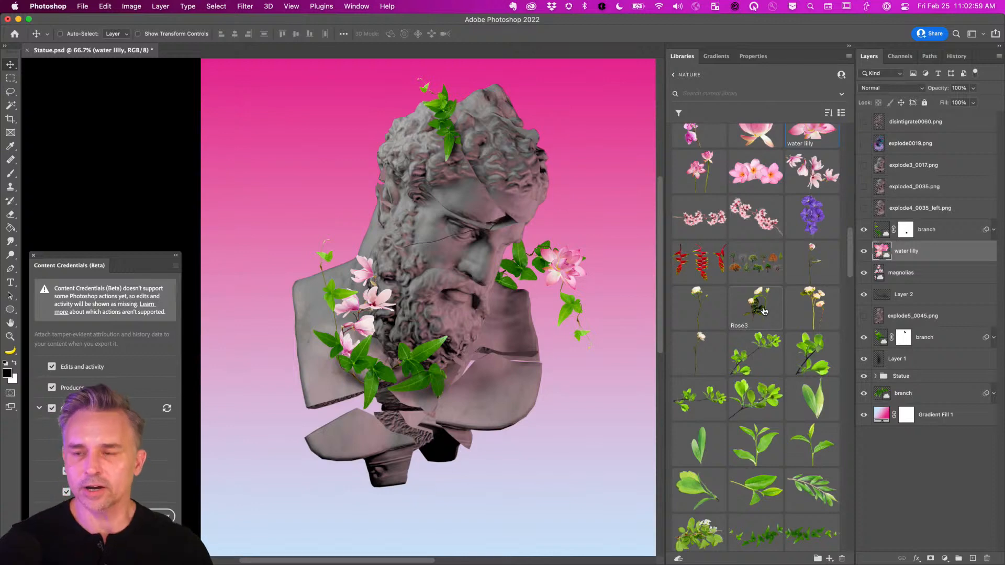
# Place the rose2 white rose asset above the statue's head.
pyautogui.click(701, 318)
pyautogui.moveTo(356, 269); pyautogui.dragTo(349, 172)
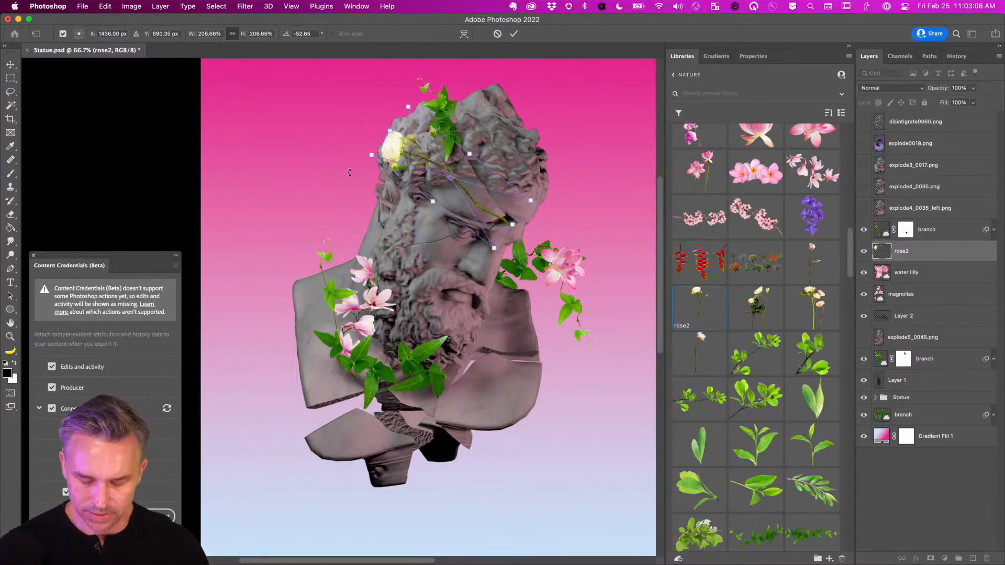
pyautogui.press('Return')
# Puppet-warp rose2 with pins on head and stem, curving the stem so the rose rises above the head.
pyautogui.press('super+shift+p')
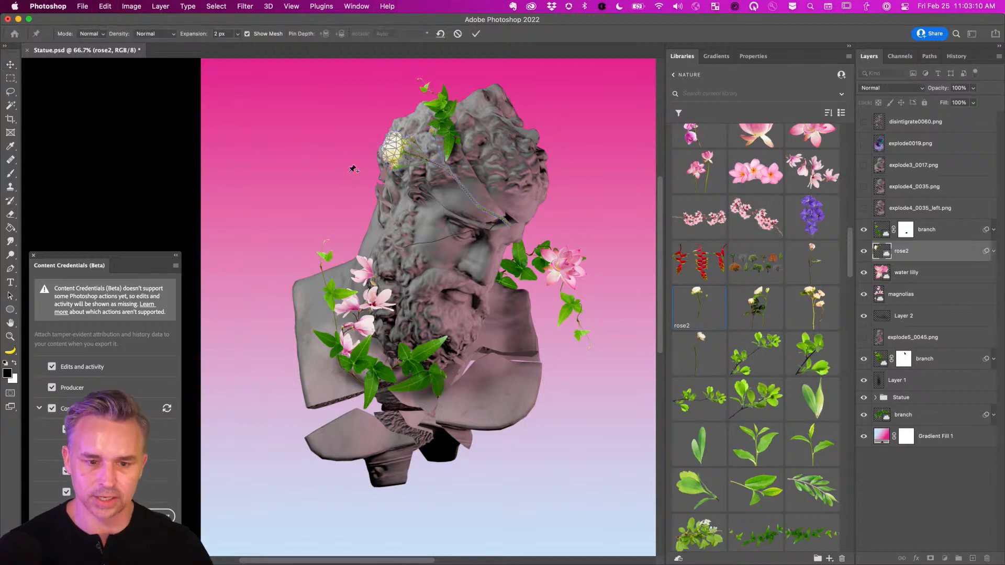
pyautogui.click(415, 150)
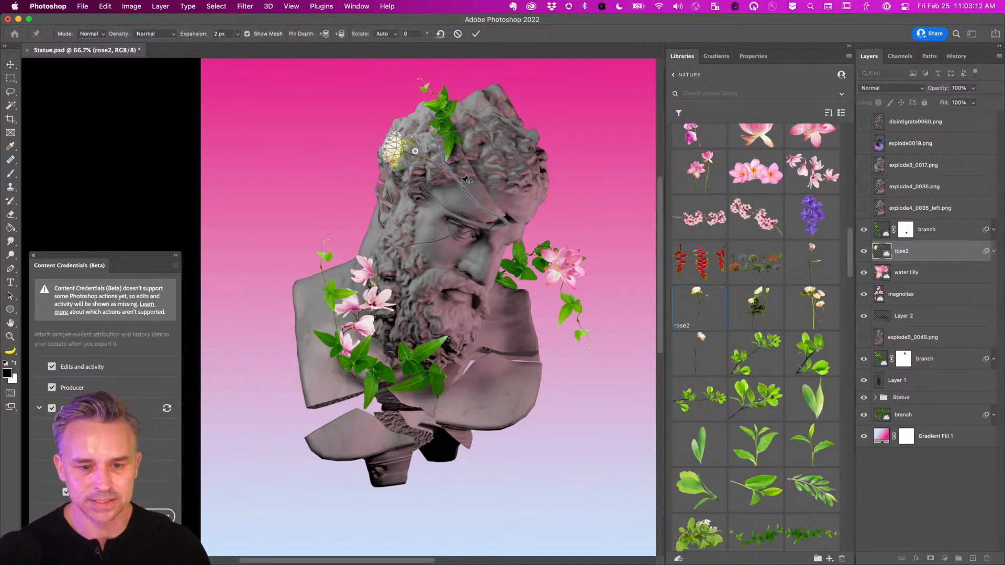
pyautogui.click(461, 185)
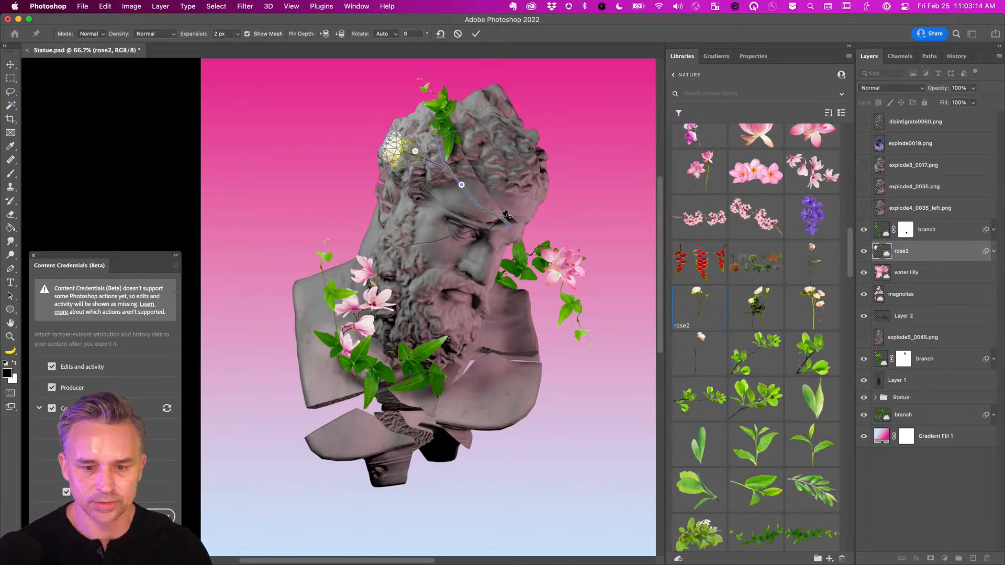
pyautogui.click(502, 218)
pyautogui.moveTo(502, 218); pyautogui.dragTo(488, 192)
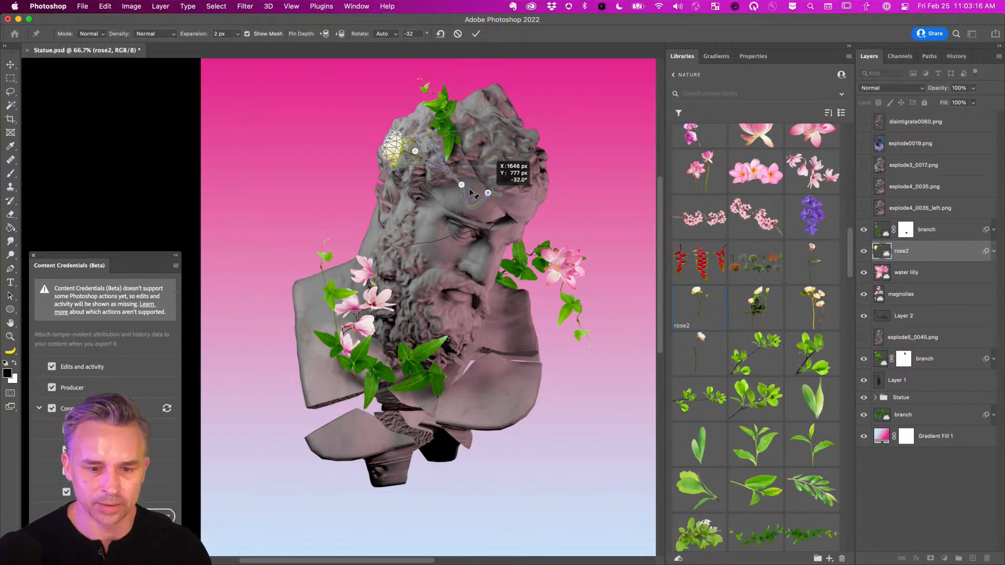
pyautogui.moveTo(415, 151); pyautogui.dragTo(409, 116)
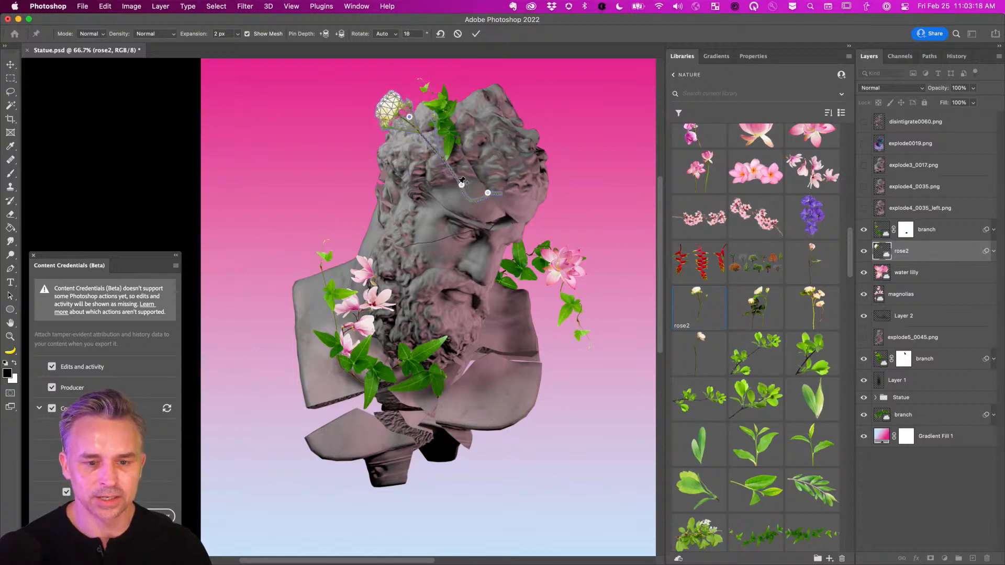
pyautogui.moveTo(461, 183); pyautogui.dragTo(430, 163)
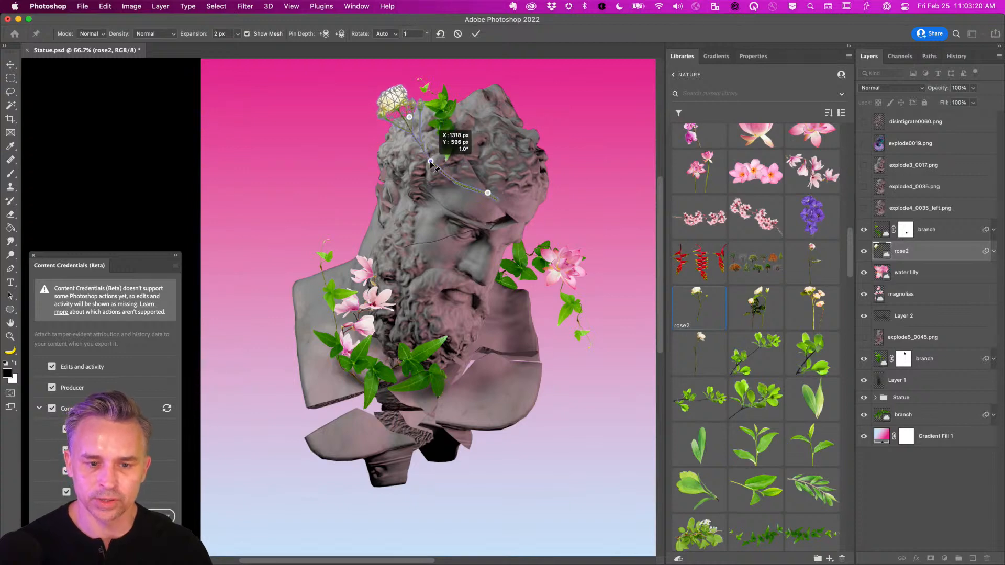
pyautogui.moveTo(487, 192); pyautogui.dragTo(429, 153)
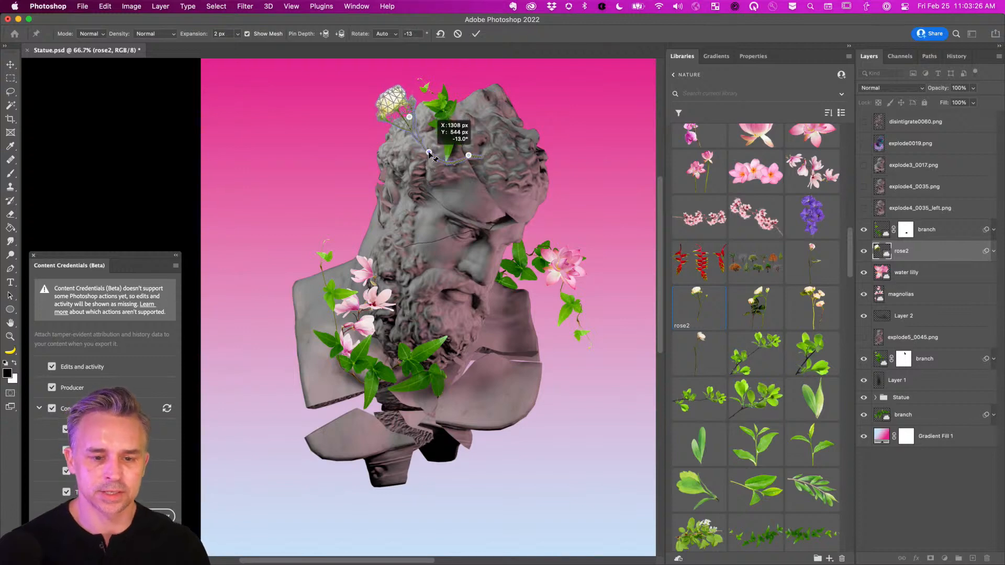
pyautogui.moveTo(409, 116)
pyautogui.mouseDown()
pyautogui.moveTo(418, 119)
pyautogui.moveTo(418, 106)
pyautogui.mouseUp()
pyautogui.press('Return')
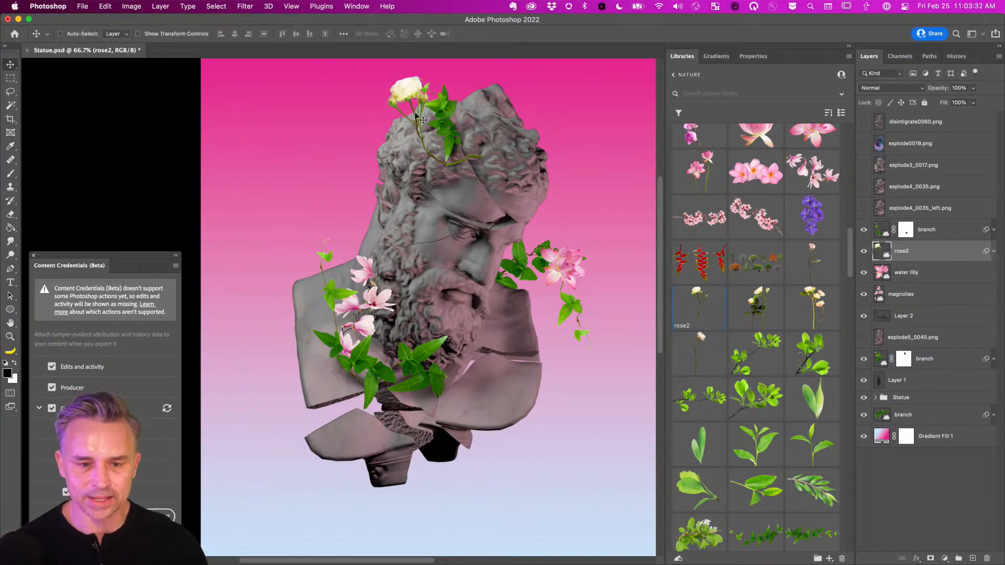
# Show rose2 again and place an enlarged Green Branch Isolated below the bust's lower right.
pyautogui.click(862, 250)
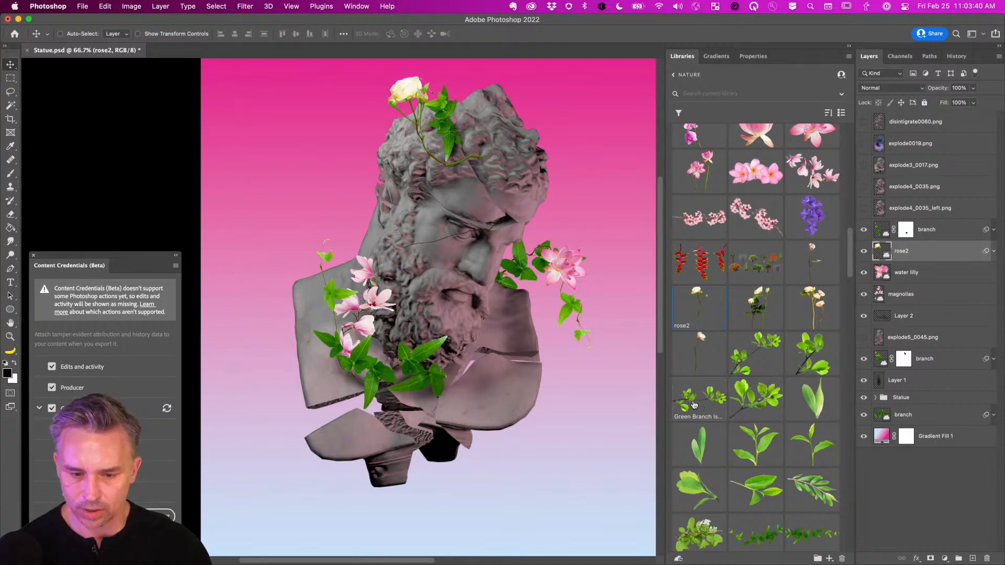
pyautogui.click(935, 361)
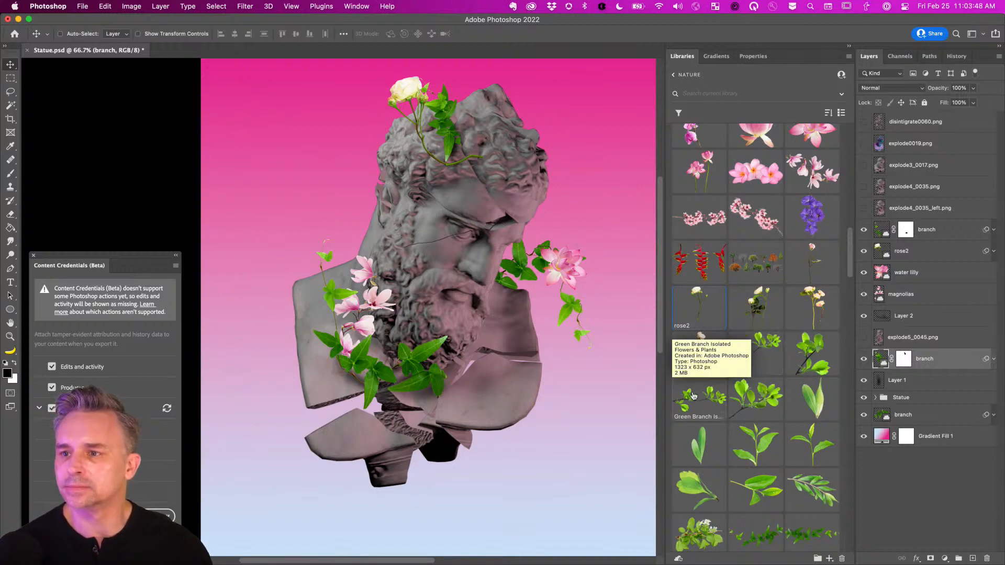
pyautogui.moveTo(695, 402); pyautogui.dragTo(573, 363)
pyautogui.press('Return')
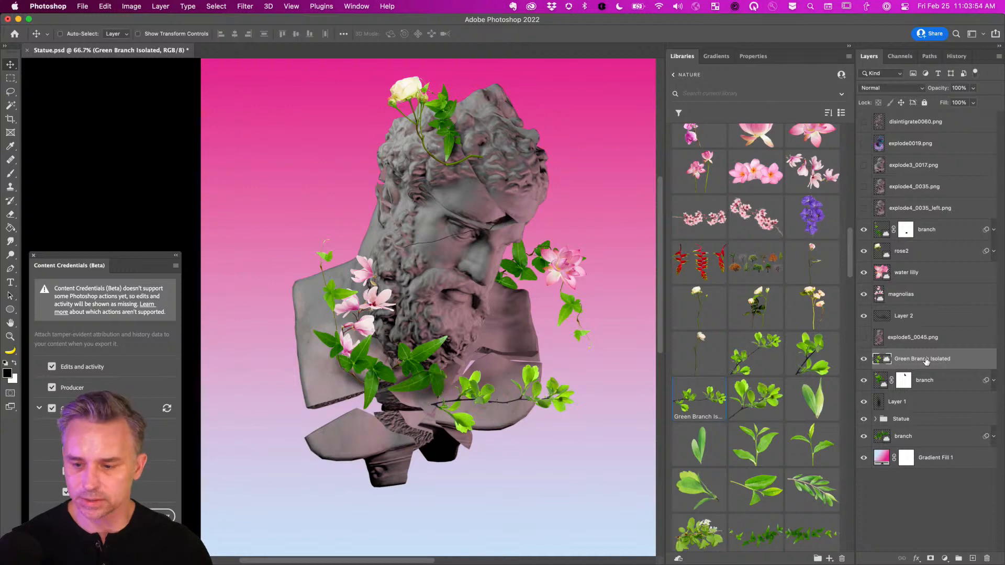
pyautogui.moveTo(919, 360); pyautogui.dragTo(936, 432)
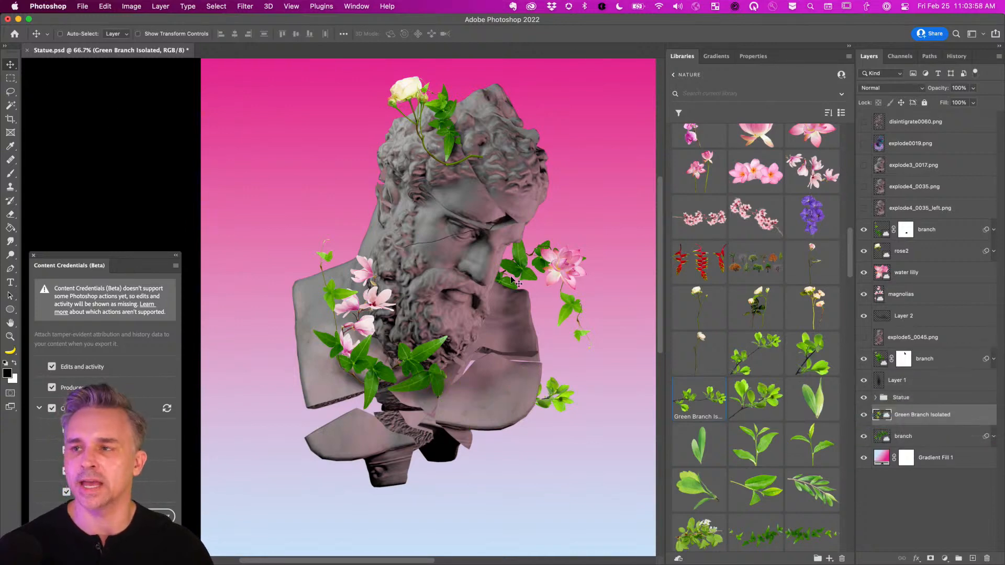
pyautogui.moveTo(510, 397); pyautogui.dragTo(552, 422)
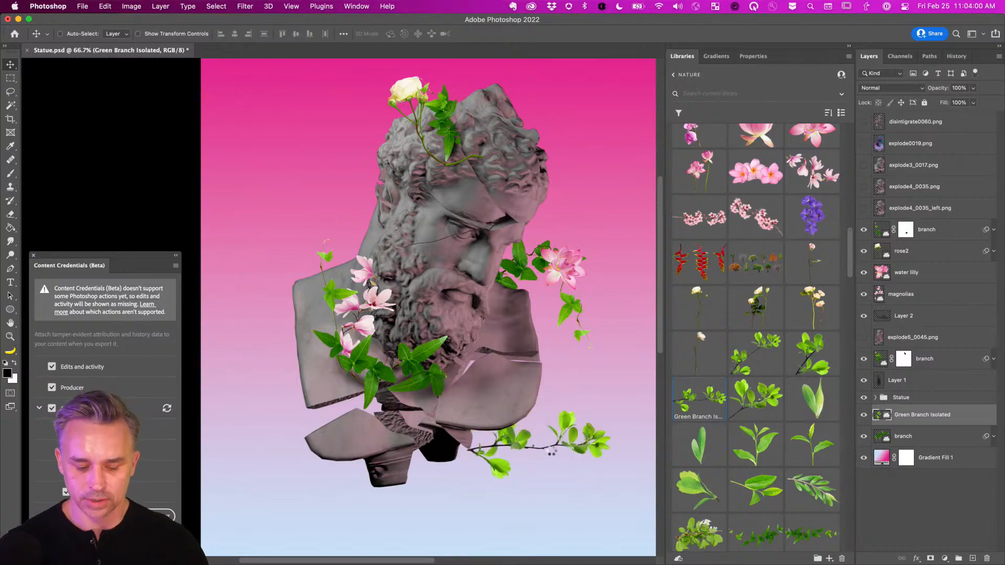
# Puppet-warp the green branch so its left end and middle curve upward.
pyautogui.press('ctrl+super+p')
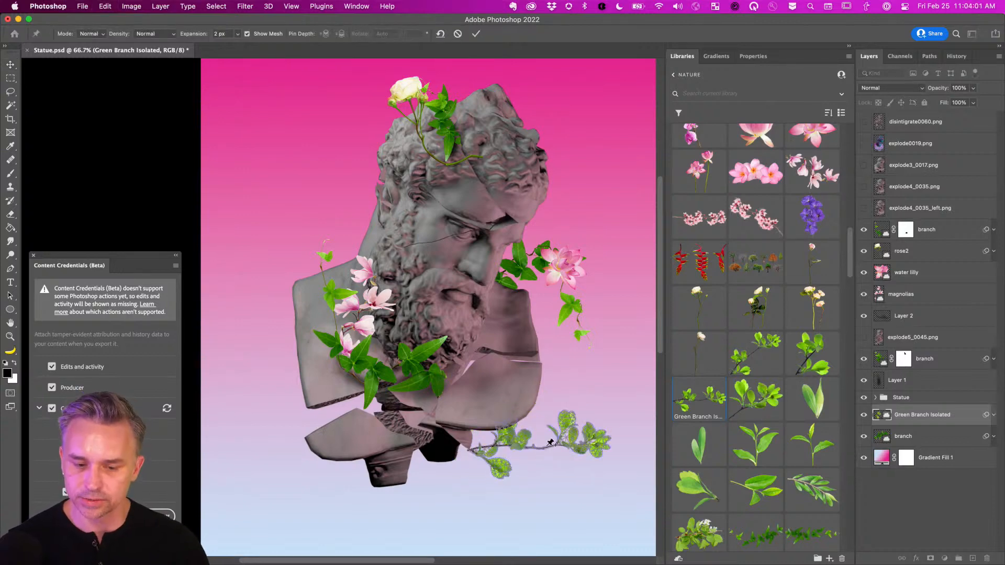
pyautogui.click(477, 451)
pyautogui.moveTo(478, 452); pyautogui.dragTo(551, 409)
pyautogui.moveTo(513, 456); pyautogui.dragTo(514, 449)
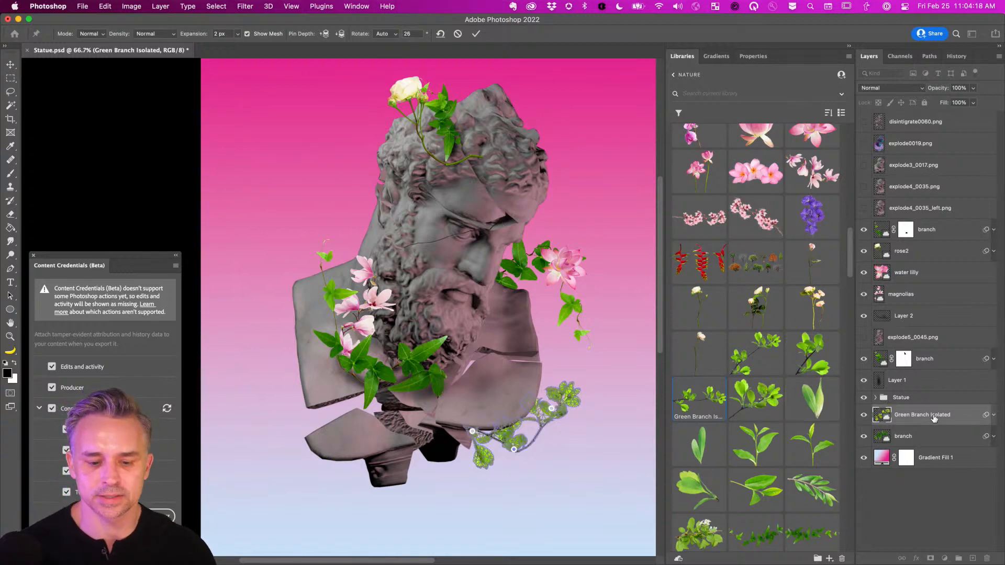
pyautogui.press('Return')
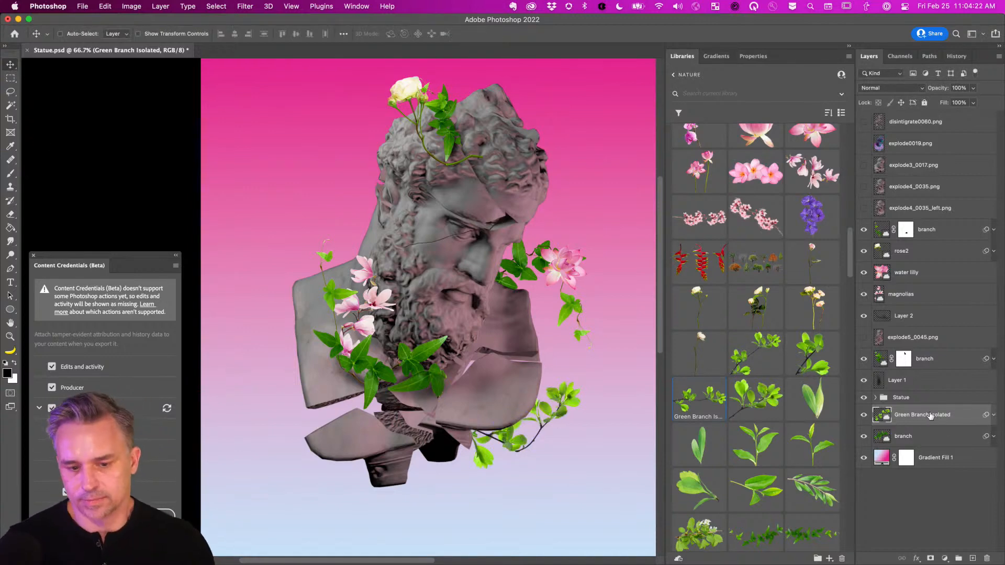
# Move the Green Branch Isolated layer above the upper branch layer and zoom in on it.
pyautogui.moveTo(930, 415); pyautogui.dragTo(932, 229)
pyautogui.press('super+plus')
pyautogui.press('super+plus')
pyautogui.moveTo(486, 362); pyautogui.dragTo(280, 180)
pyautogui.moveTo(325, 309); pyautogui.dragTo(309, 282)
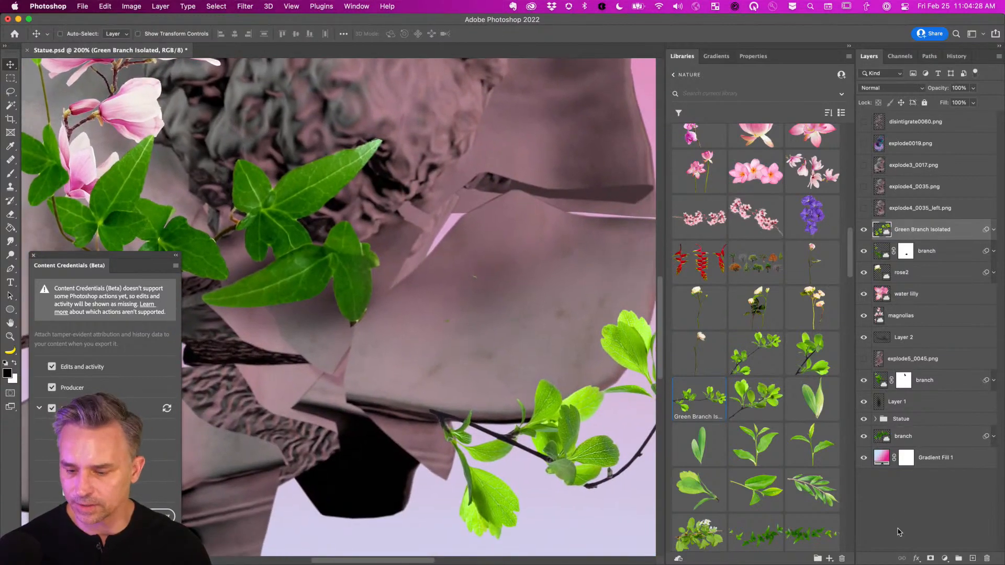
# Mask Green Branch Isolated and paint out the leaves overlapping the bust with a 70 px Hard Round brush at 100% flow.
pyautogui.click(929, 558)
pyautogui.press('b')
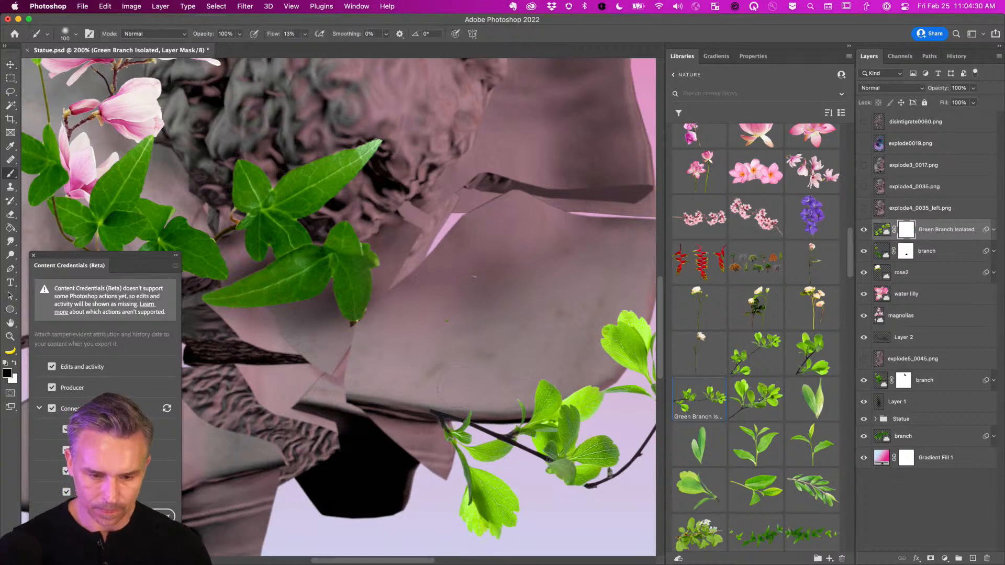
pyautogui.rightClick(379, 206)
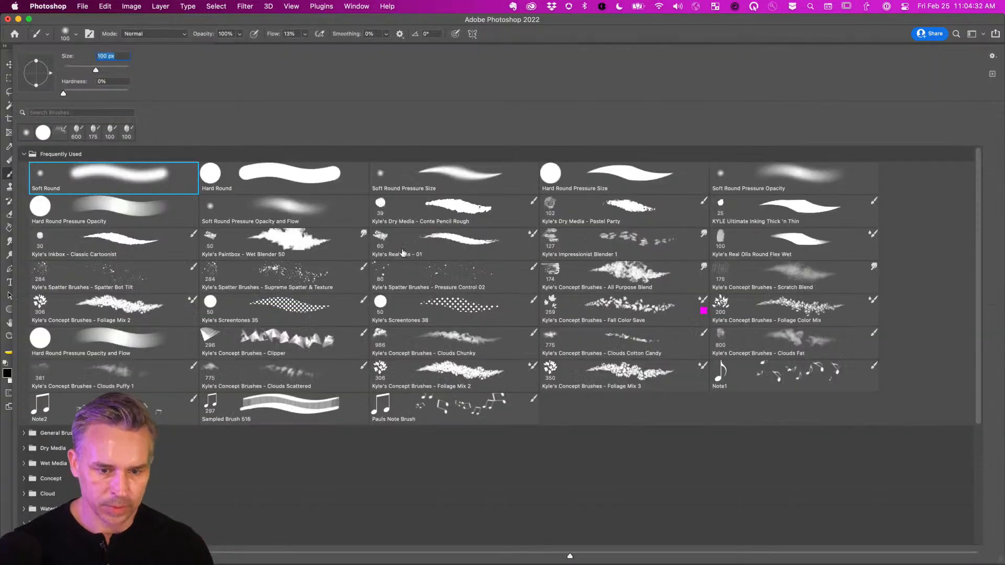
pyautogui.click(205, 175)
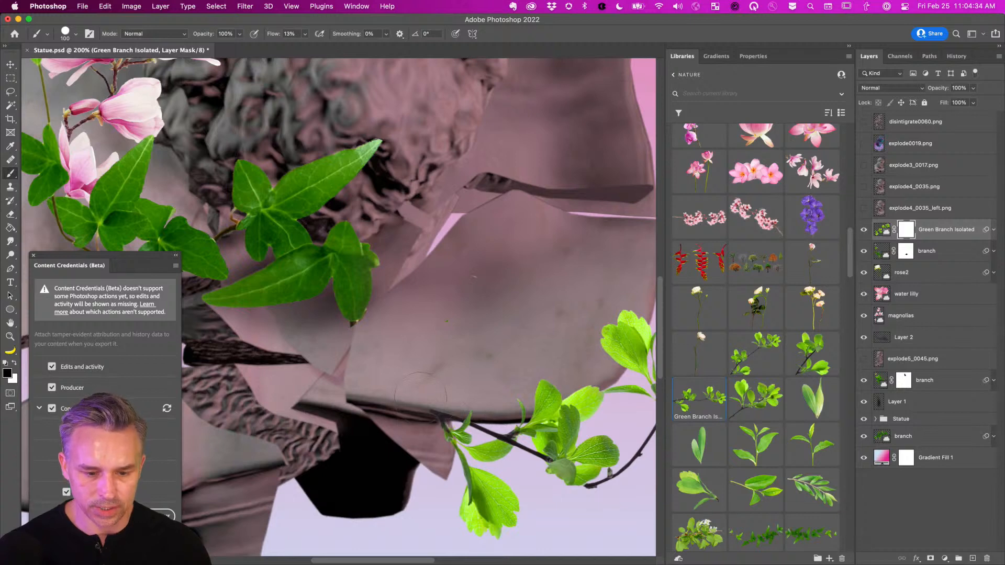
pyautogui.press('[')
pyautogui.press('[')
pyautogui.press('[')
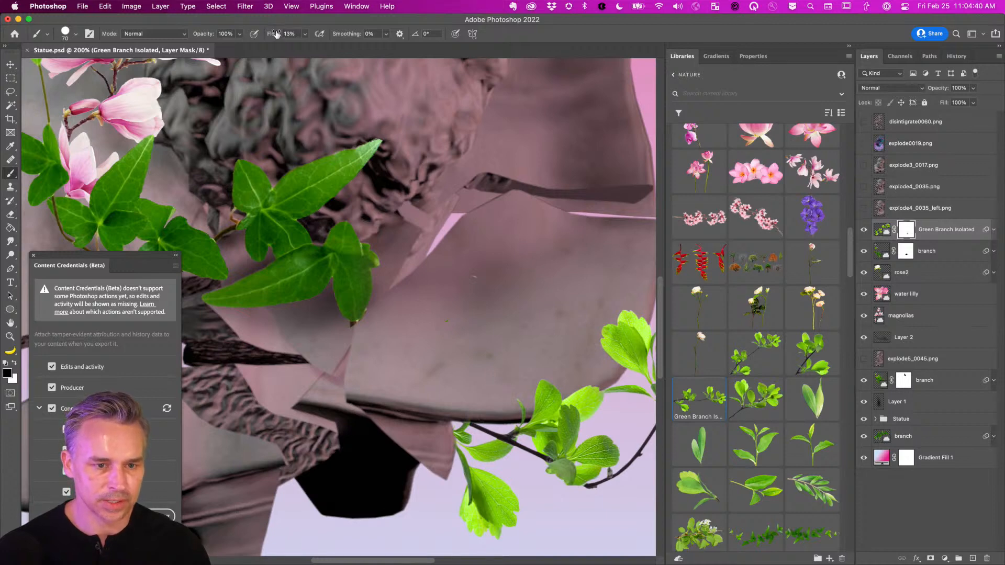
pyautogui.moveTo(275, 34); pyautogui.dragTo(795, 50)
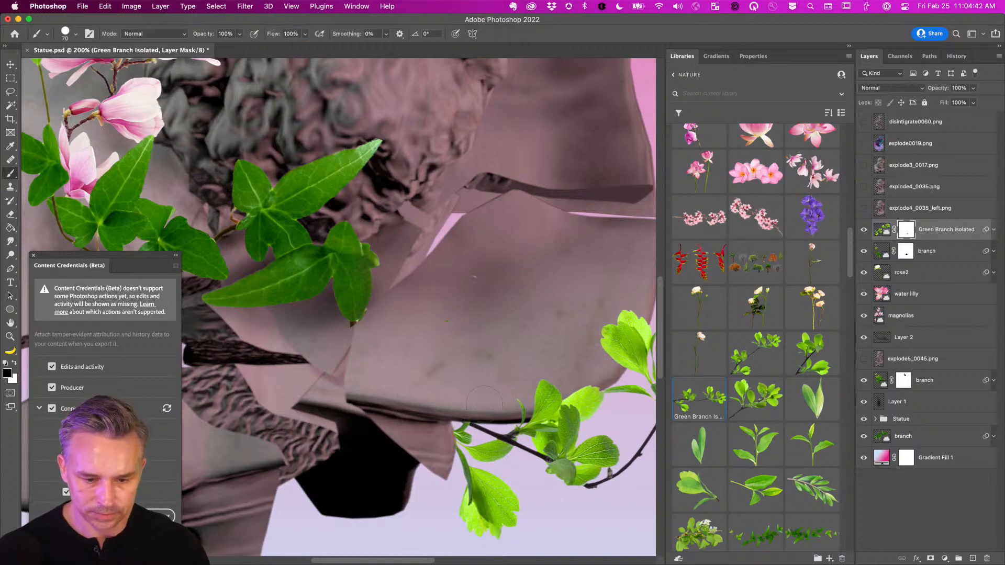
pyautogui.moveTo(484, 404)
pyautogui.mouseDown()
pyautogui.moveTo(550, 398)
pyautogui.moveTo(581, 380)
pyautogui.moveTo(573, 399)
pyautogui.moveTo(546, 411)
pyautogui.moveTo(514, 404)
pyautogui.mouseUp()
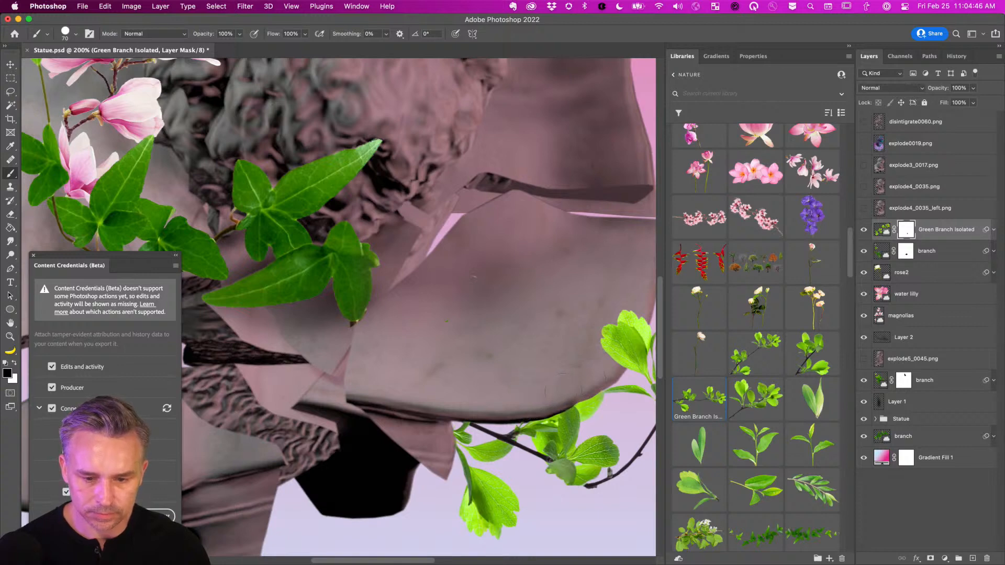
# Zoom out to the whole composition, pick the Rectangular Marquee tool, and switch to the web browser.
pyautogui.press('super+minus')
pyautogui.press('super+minus')
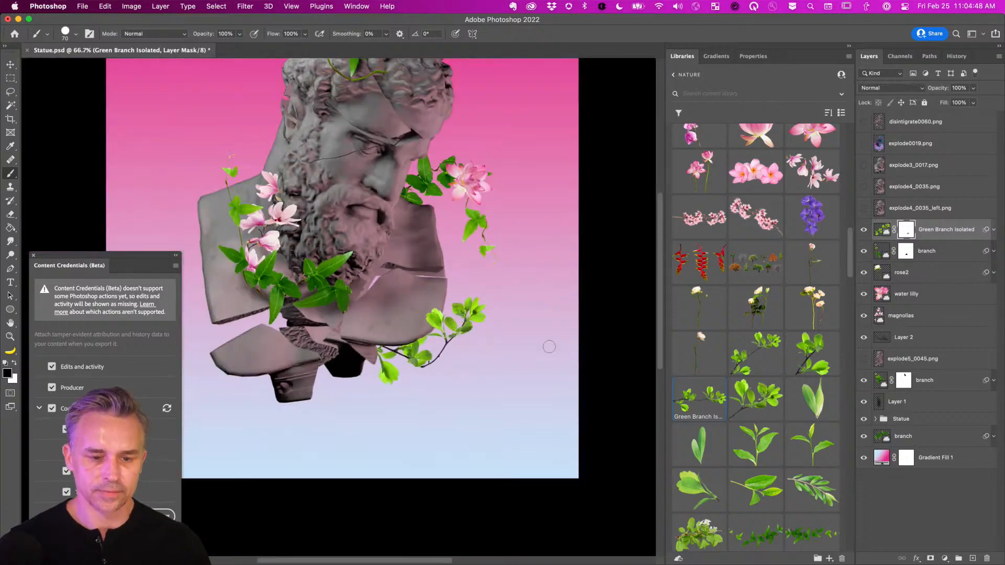
pyautogui.moveTo(366, 272); pyautogui.dragTo(392, 311)
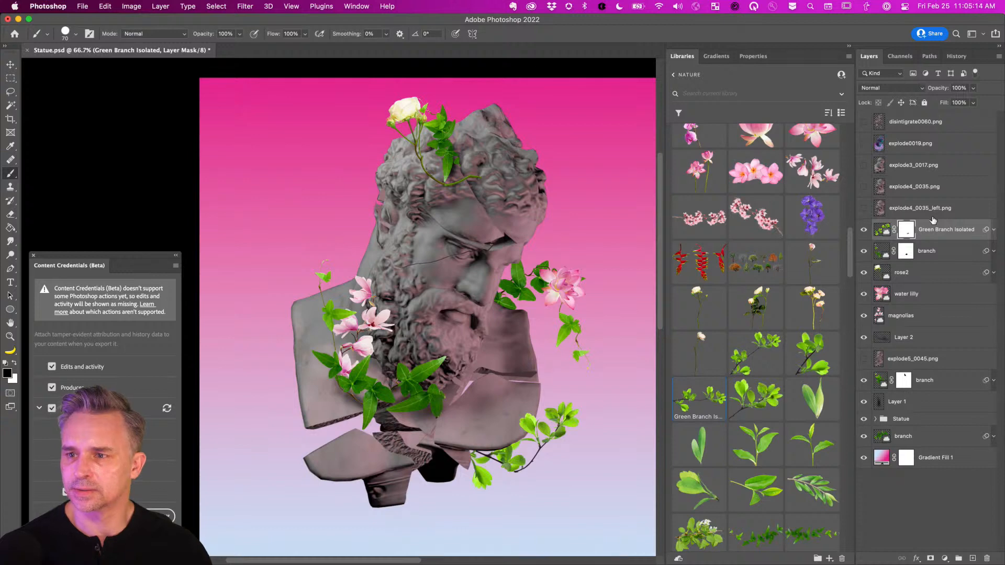
pyautogui.click(10, 78)
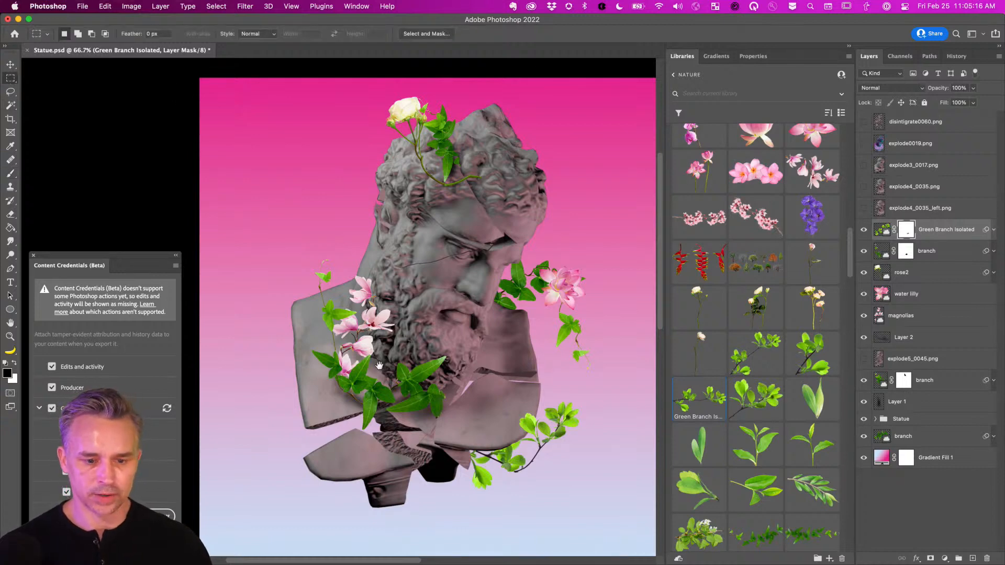
pyautogui.moveTo(387, 331)
pyautogui.mouseDown()
pyautogui.moveTo(340, 340)
pyautogui.moveTo(372, 336)
pyautogui.mouseUp()
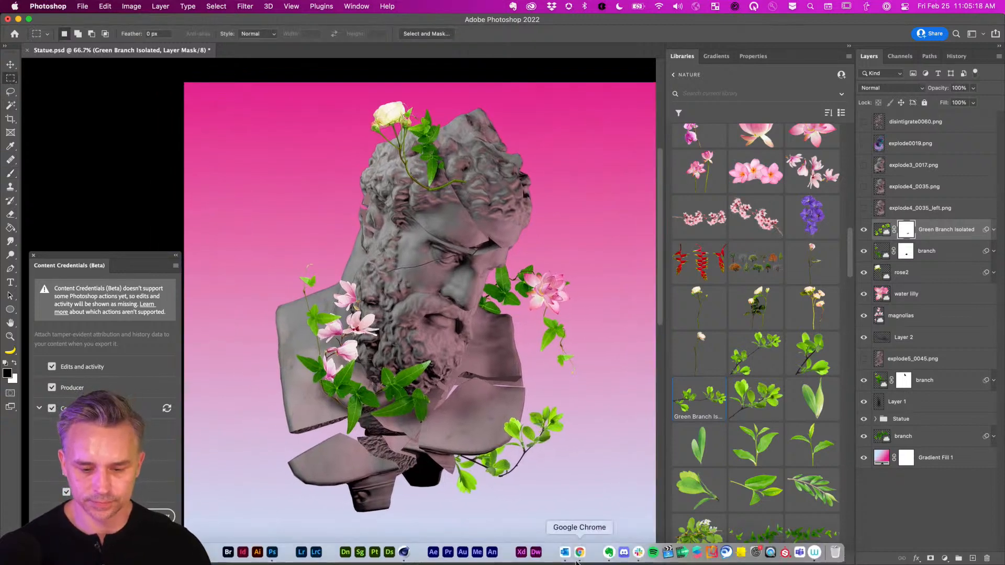
pyautogui.click(578, 552)
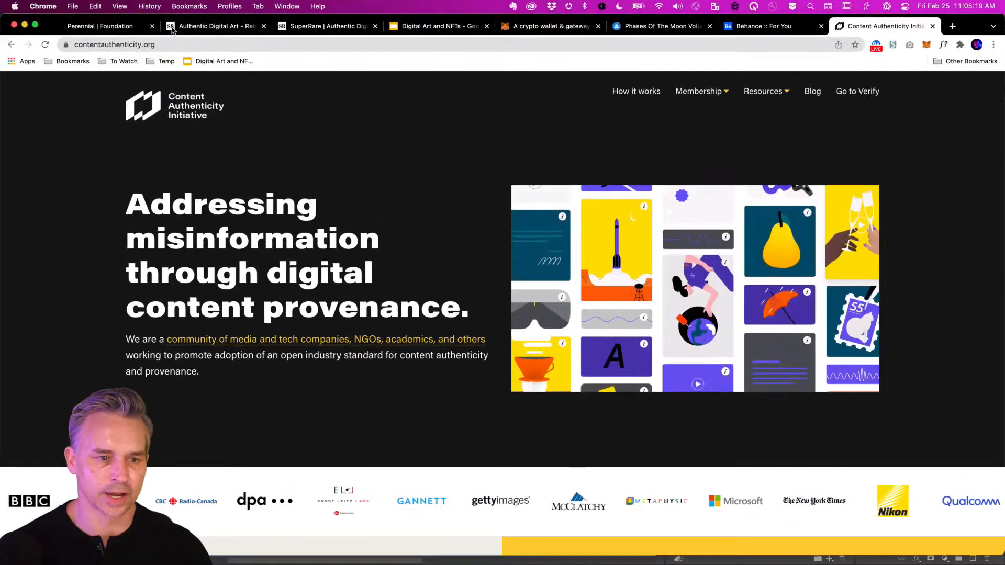
# Look over the Rebirth artwork page and the artist's profile with 17 creations, then minimize Chrome.
pyautogui.click(176, 26)
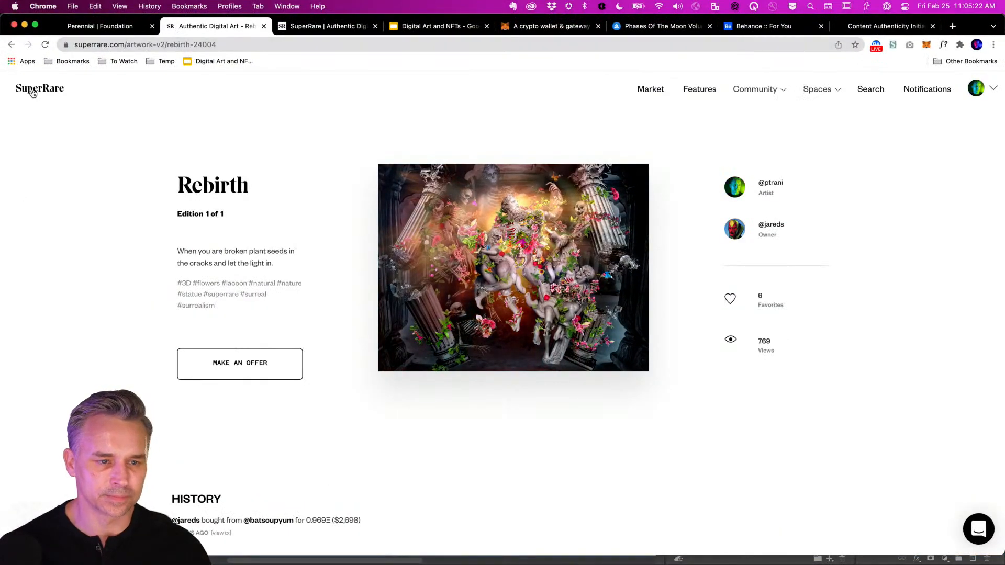
pyautogui.click(235, 45)
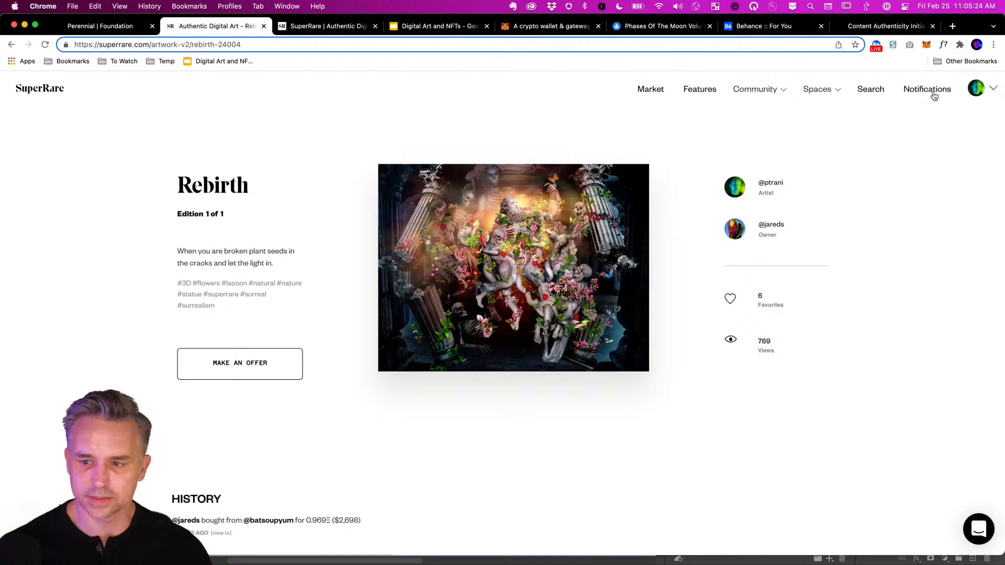
pyautogui.click(976, 89)
pyautogui.click(764, 185)
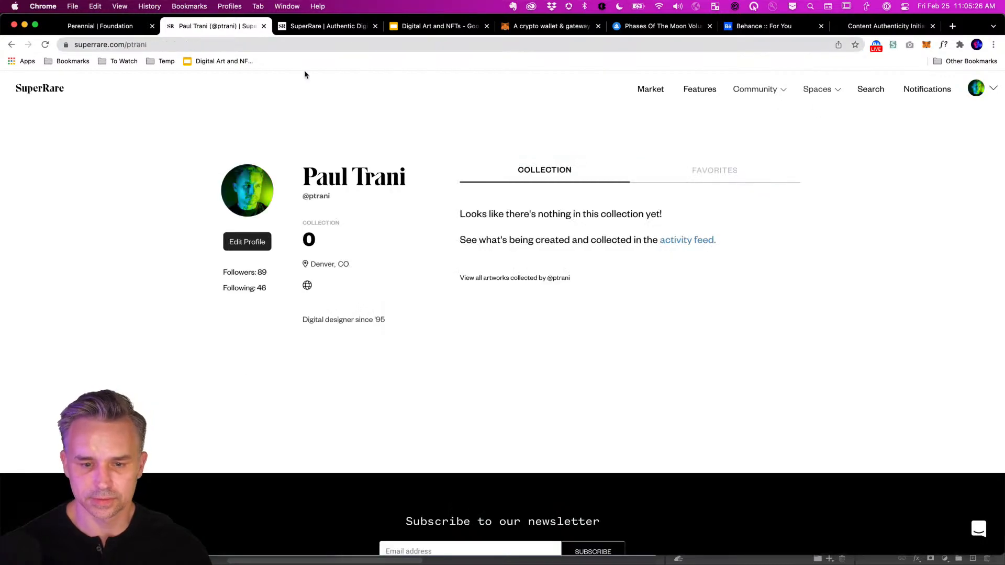
pyautogui.click(161, 45)
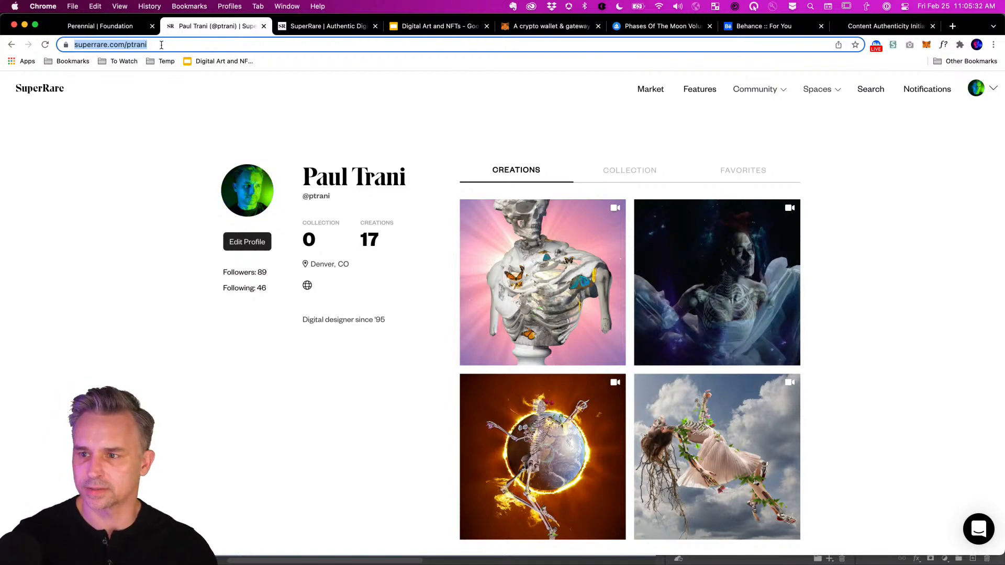
pyautogui.click(25, 25)
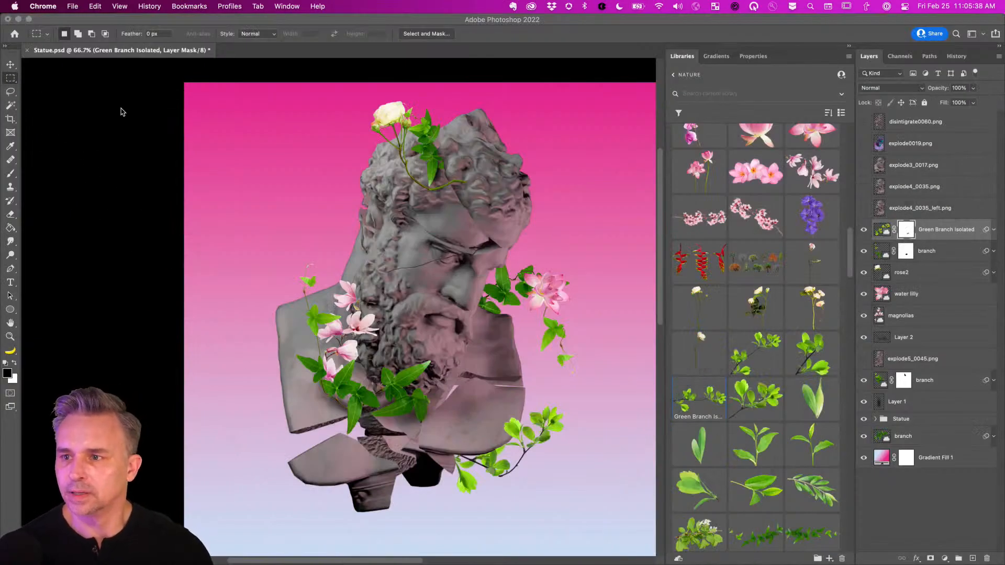
# Float the Content Credentials (Beta) panel over the canvas to read it, then dock it lower left.
pyautogui.click(132, 286)
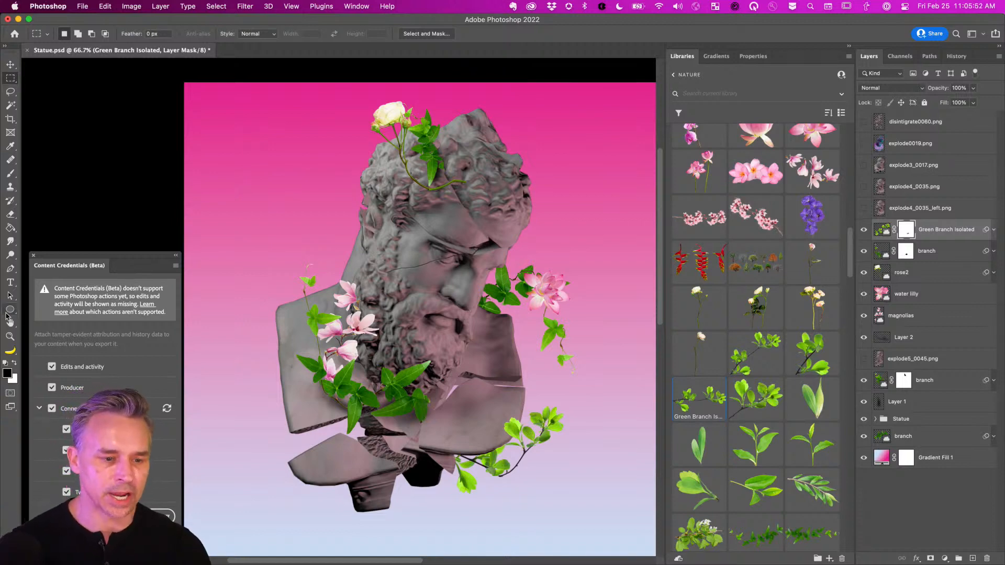
pyautogui.moveTo(78, 269); pyautogui.dragTo(533, 174)
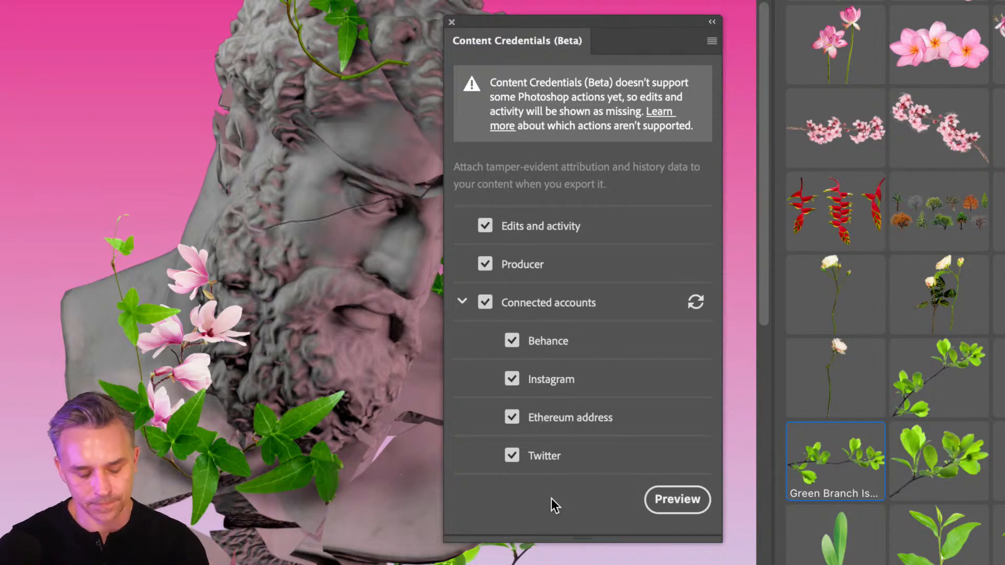
pyautogui.scroll(1, 551, 498)
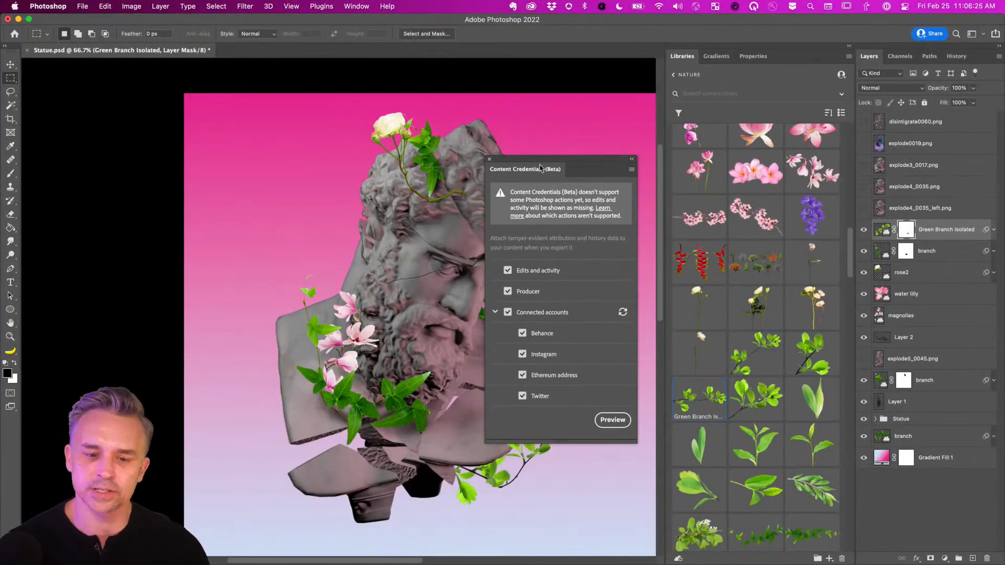
pyautogui.moveTo(545, 34); pyautogui.dragTo(93, 360)
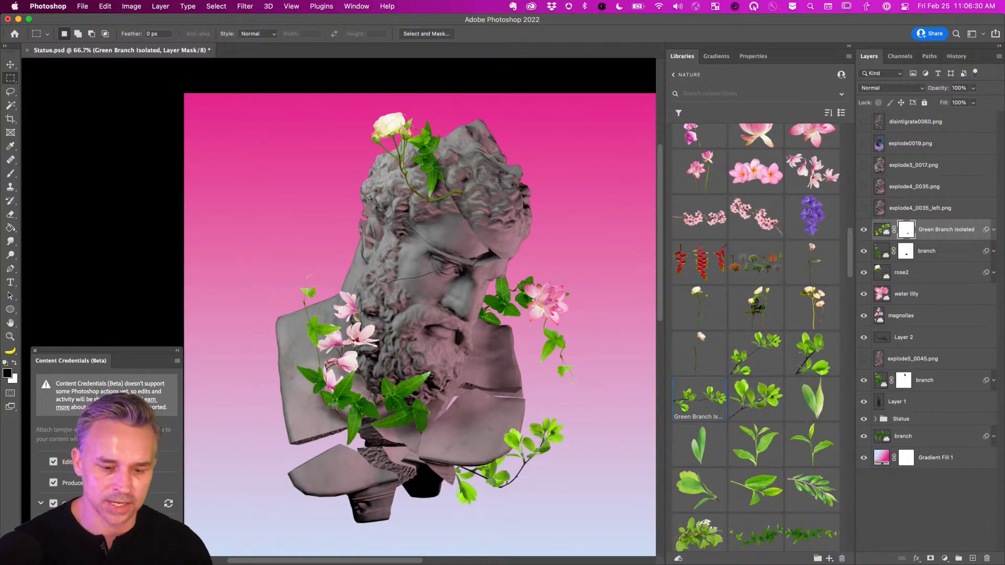
pyautogui.press('super+1')
# On the branch layer mask, paint black over the small upper leaf below the beard, restoring part with white.
pyautogui.moveTo(442, 437); pyautogui.dragTo(333, 167)
pyautogui.click(10, 64)
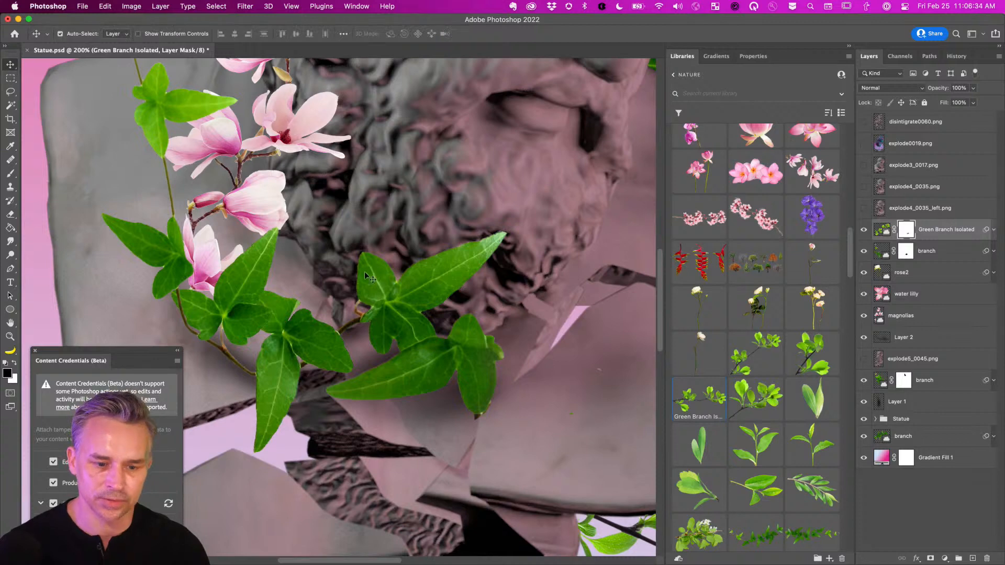
pyautogui.keyDown('super'); pyautogui.click(369, 274); pyautogui.keyUp('super')
pyautogui.click(906, 252)
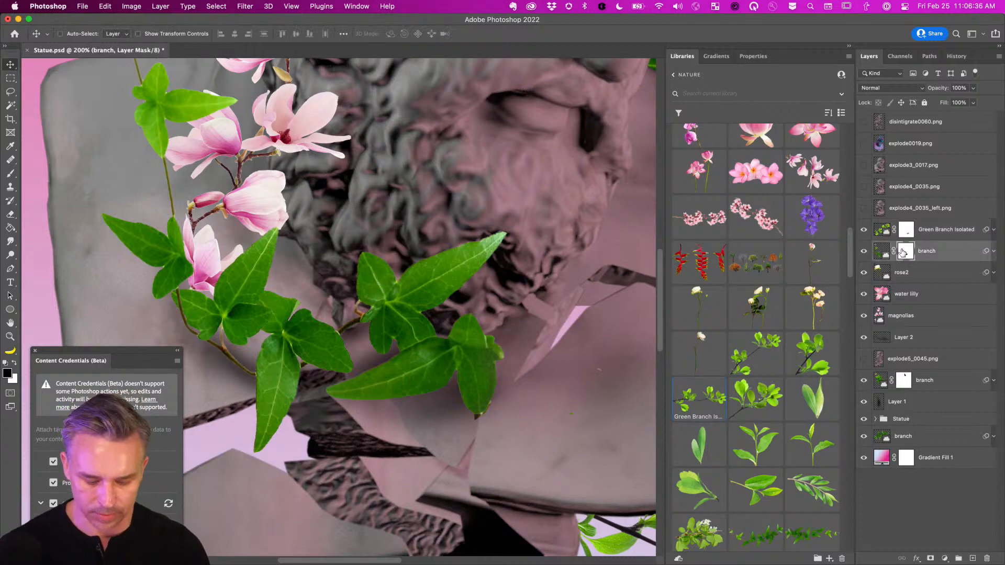
pyautogui.press('b')
pyautogui.moveTo(361, 259)
pyautogui.mouseDown()
pyautogui.moveTo(405, 266)
pyautogui.moveTo(358, 271)
pyautogui.moveTo(408, 309)
pyautogui.moveTo(434, 313)
pyautogui.moveTo(437, 325)
pyautogui.moveTo(418, 276)
pyautogui.moveTo(497, 242)
pyautogui.moveTo(440, 291)
pyautogui.mouseUp()
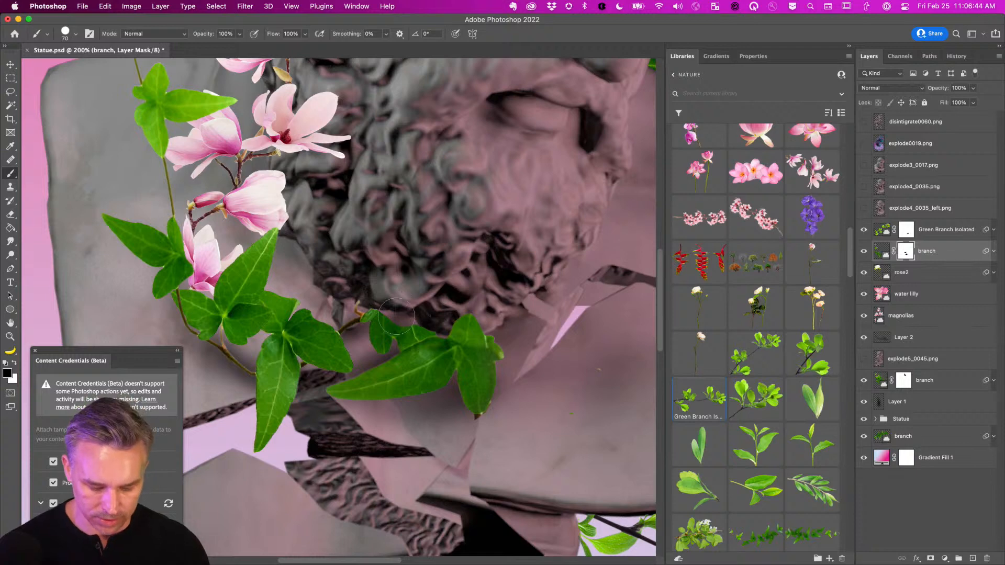
pyautogui.press('x')
pyautogui.press('[')
pyautogui.press('[')
pyautogui.press('[')
pyautogui.press('[')
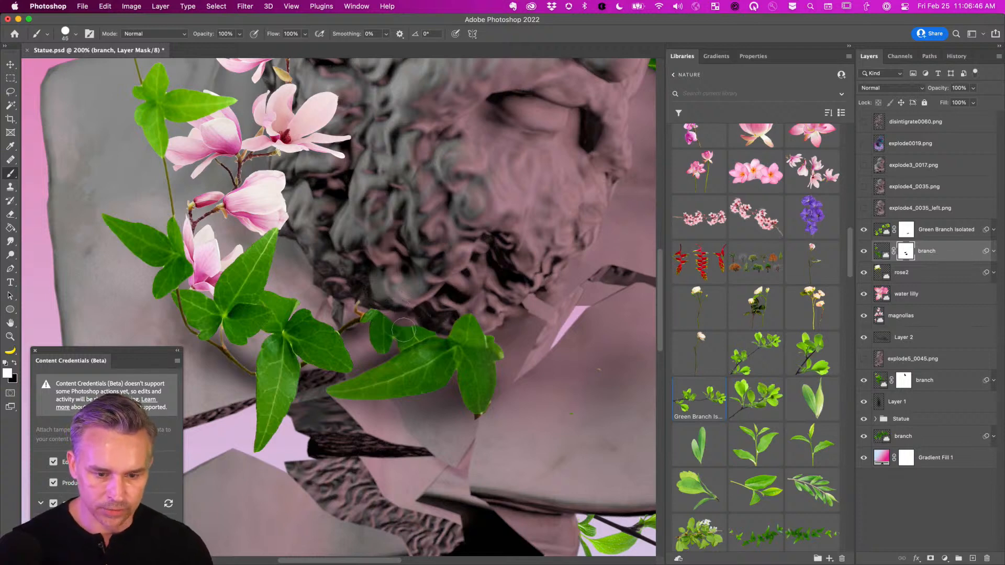
pyautogui.moveTo(410, 328); pyautogui.dragTo(367, 317)
pyautogui.press('x')
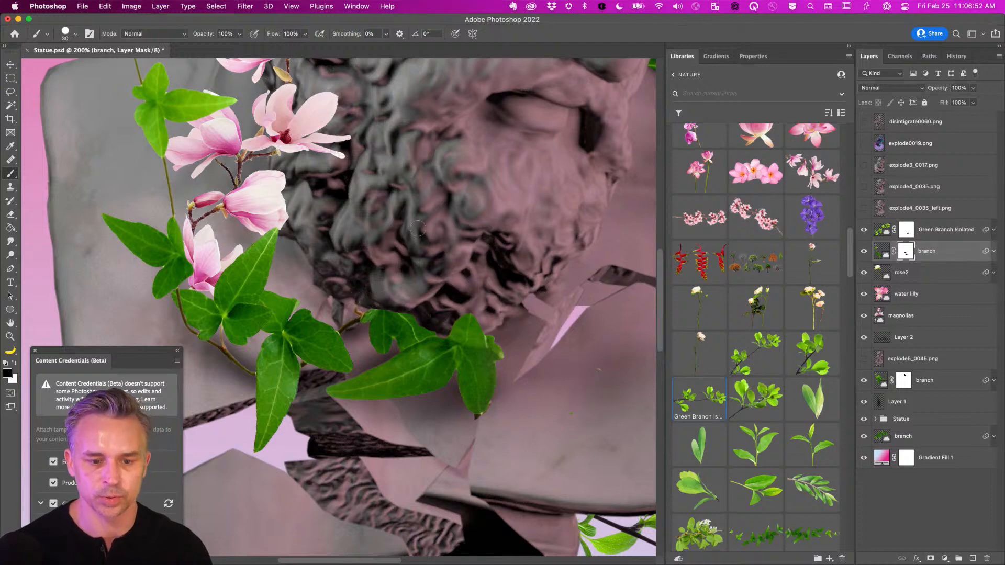
# Add a new layer clipped to branch and paint a black 100 px Soft Round shadow over the leaves.
pyautogui.click(973, 558)
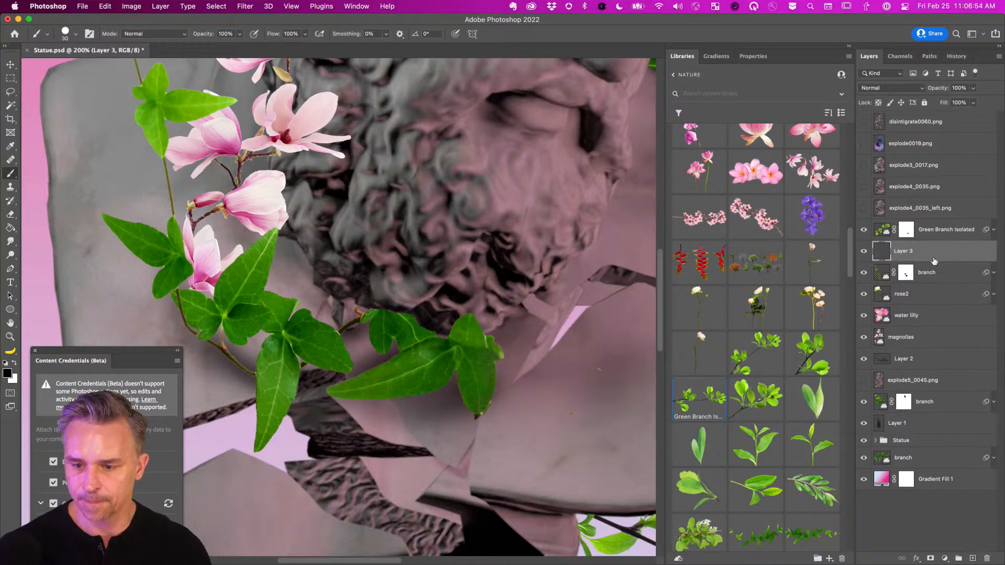
pyautogui.keyDown('alt'); pyautogui.click(892, 259); pyautogui.keyUp('alt')
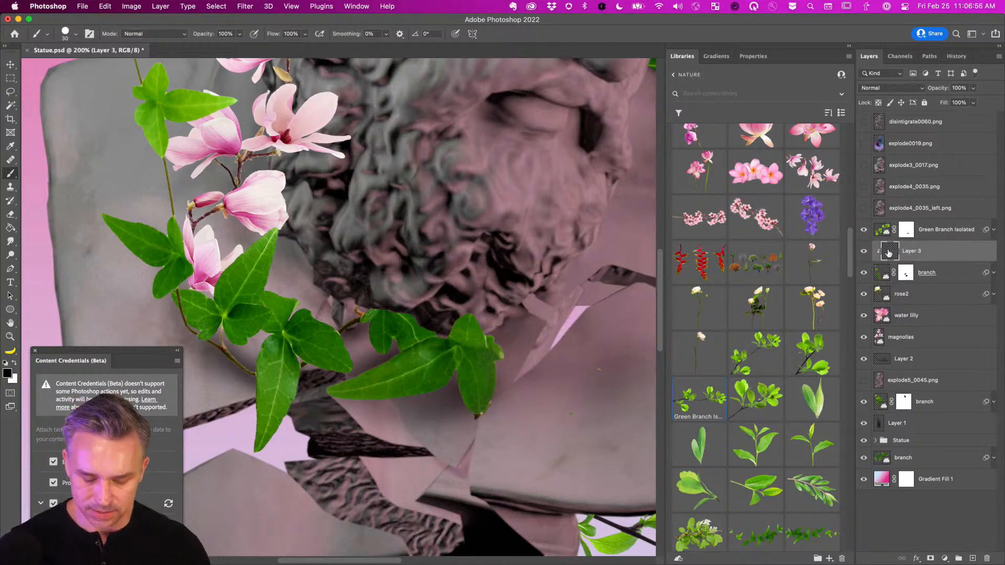
pyautogui.rightClick(210, 252)
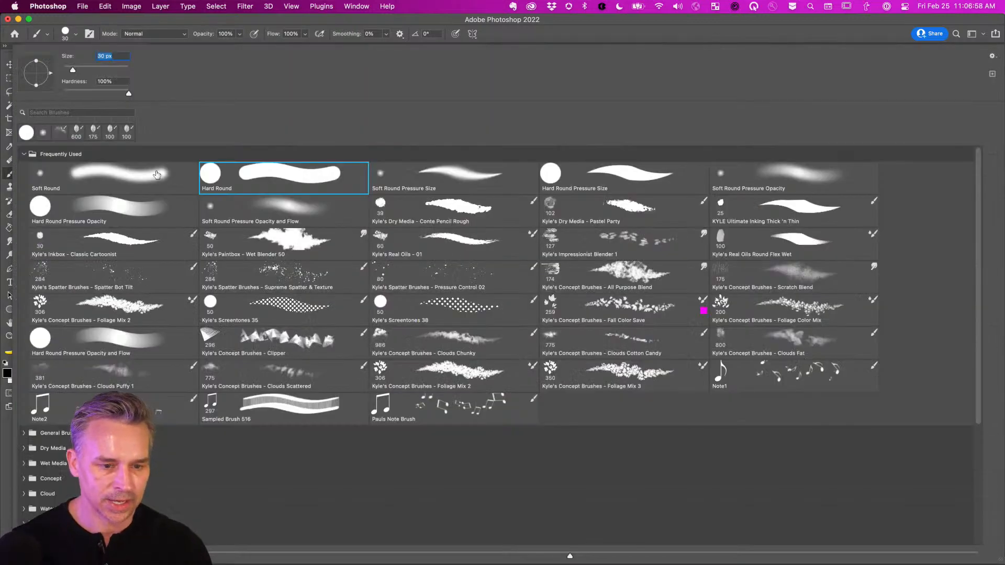
pyautogui.doubleClick(142, 175)
pyautogui.press(']')
pyautogui.press(']')
pyautogui.press(']')
pyautogui.press(']')
pyautogui.press(']')
pyautogui.press(']')
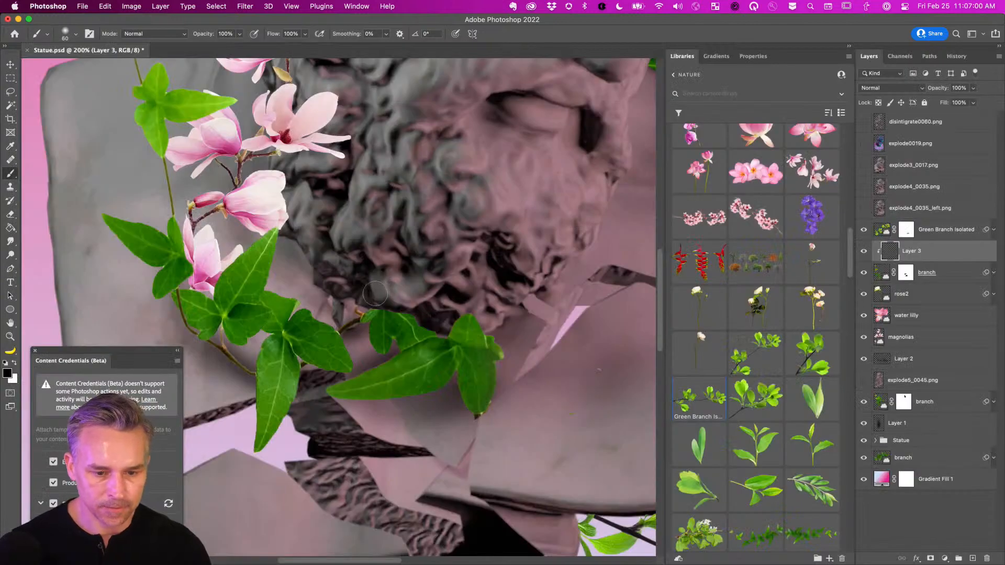
pyautogui.moveTo(366, 293)
pyautogui.mouseDown()
pyautogui.moveTo(393, 301)
pyautogui.moveTo(418, 288)
pyautogui.mouseUp()
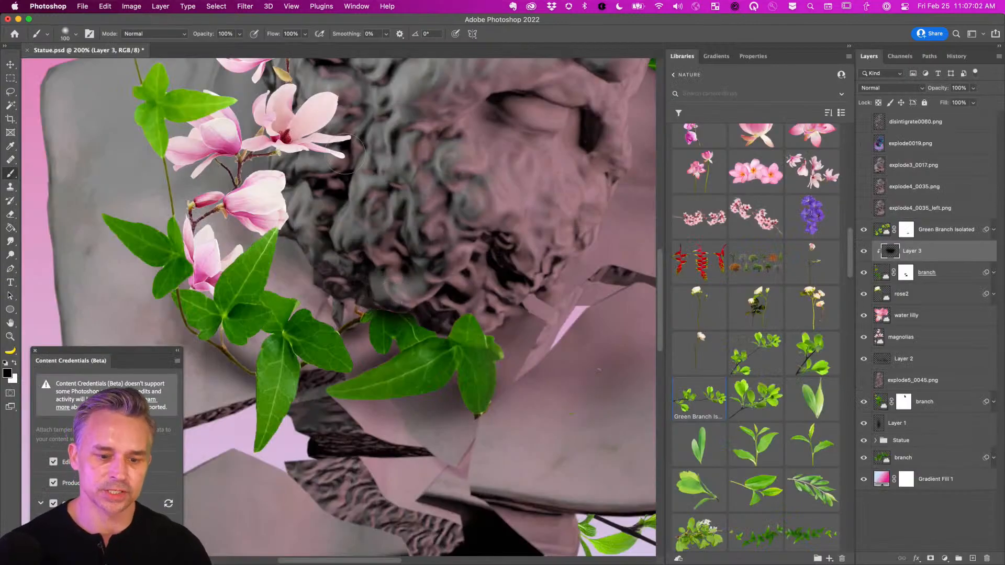
pyautogui.press('super+minus')
pyautogui.press('super+minus')
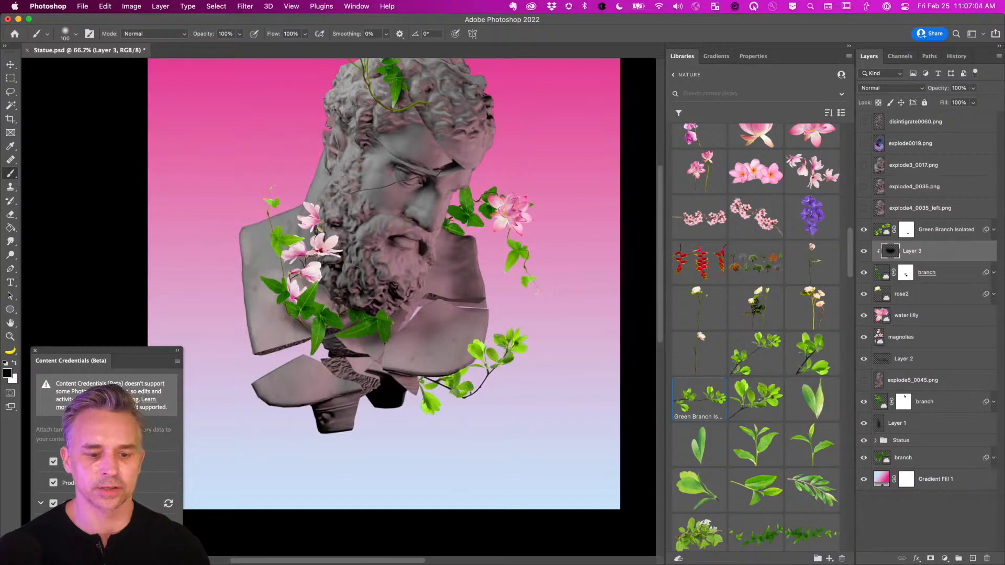
pyautogui.moveTo(267, 209); pyautogui.dragTo(337, 234)
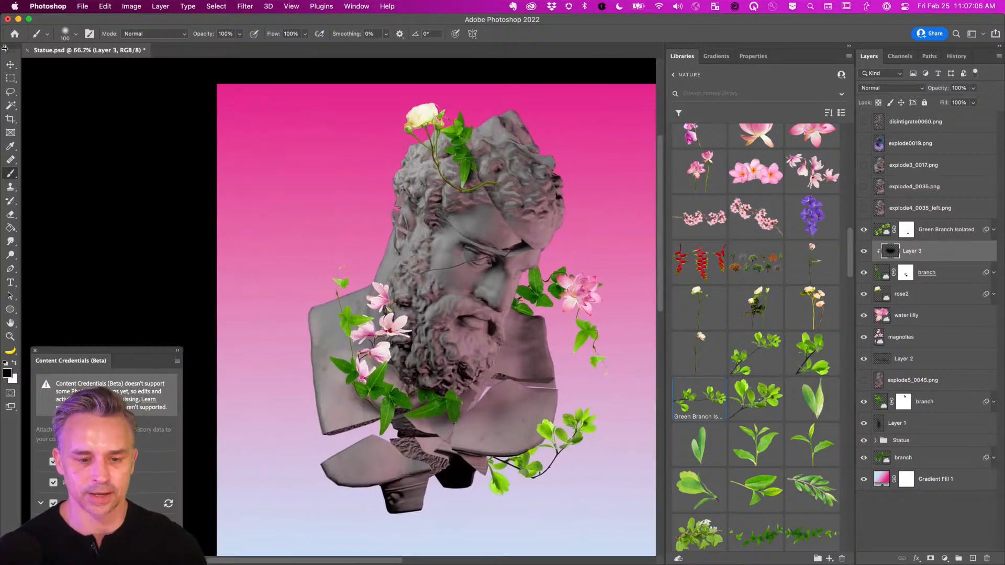
pyautogui.click(11, 64)
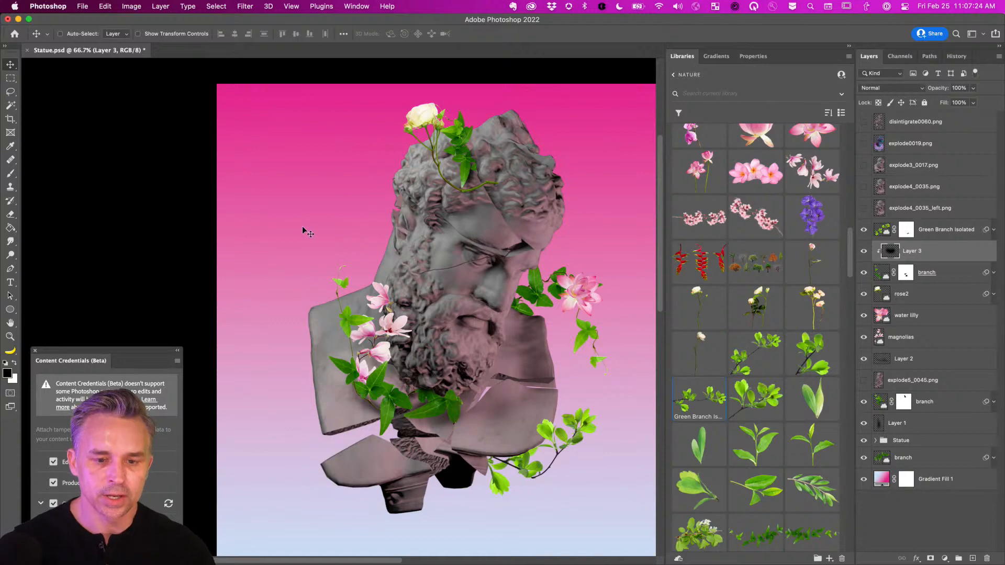
pyautogui.moveTo(439, 251); pyautogui.dragTo(405, 248)
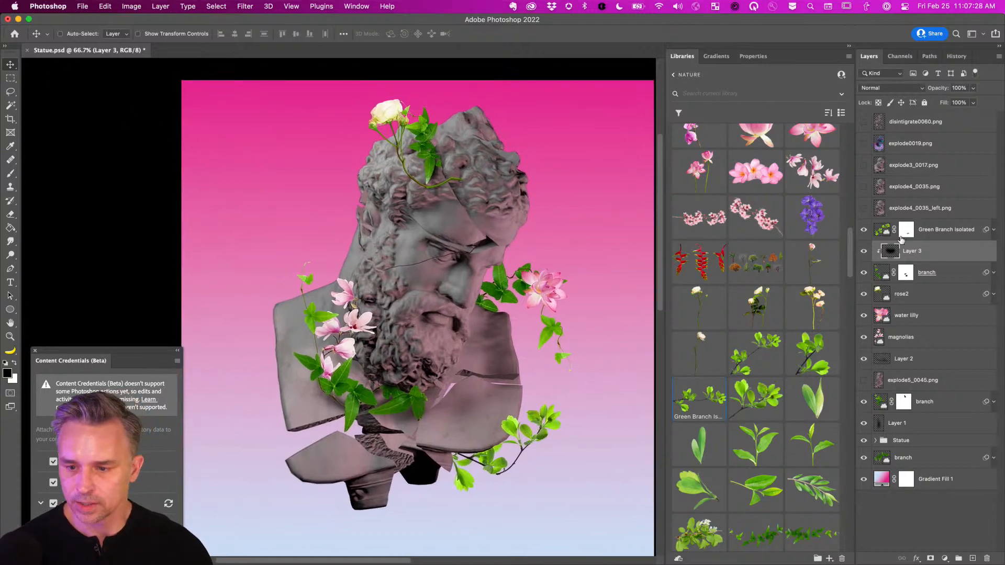
# Puppet-warp the rose2 stem so its tip curls down into the hair, then duplicate rose2.
pyautogui.click(882, 297)
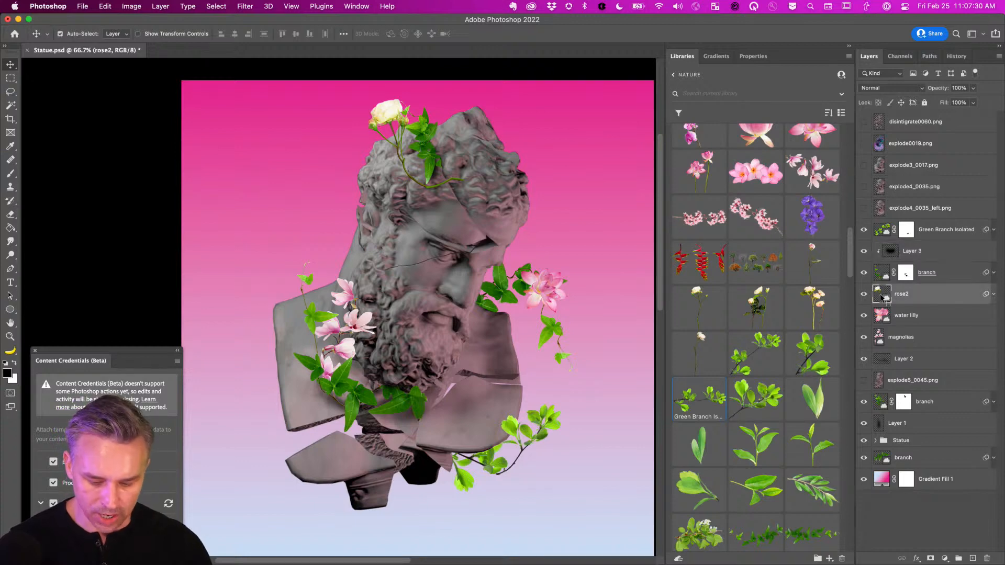
pyautogui.press('super+shift+p')
pyautogui.press('super+plus')
pyautogui.press('super+plus')
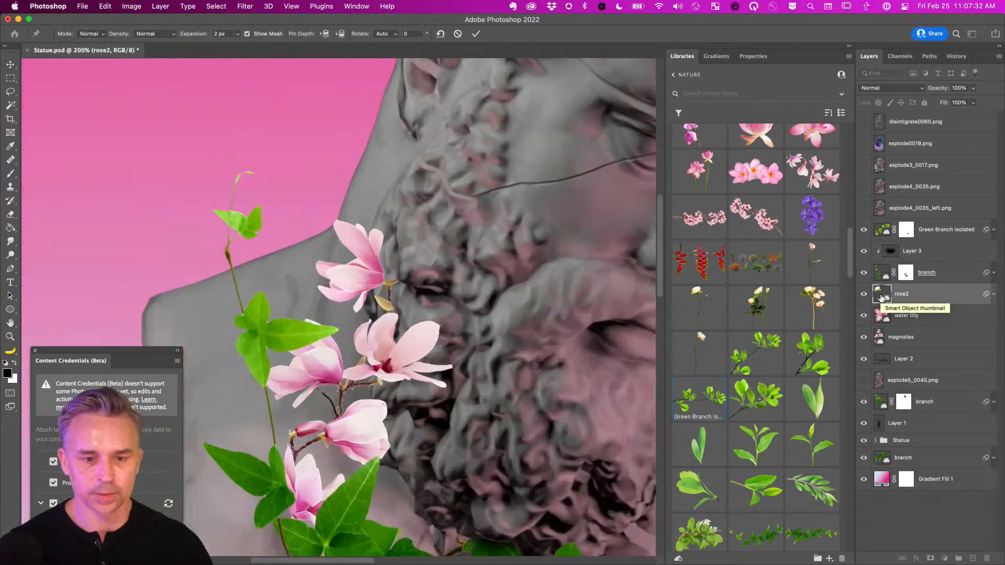
pyautogui.moveTo(508, 138); pyautogui.dragTo(322, 420)
pyautogui.click(520, 201)
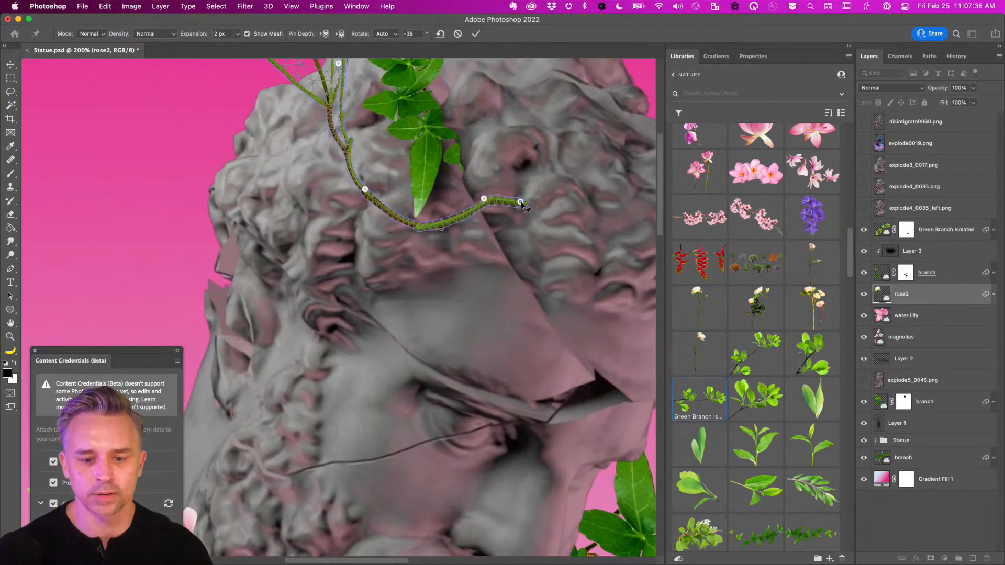
pyautogui.moveTo(520, 201); pyautogui.dragTo(495, 235)
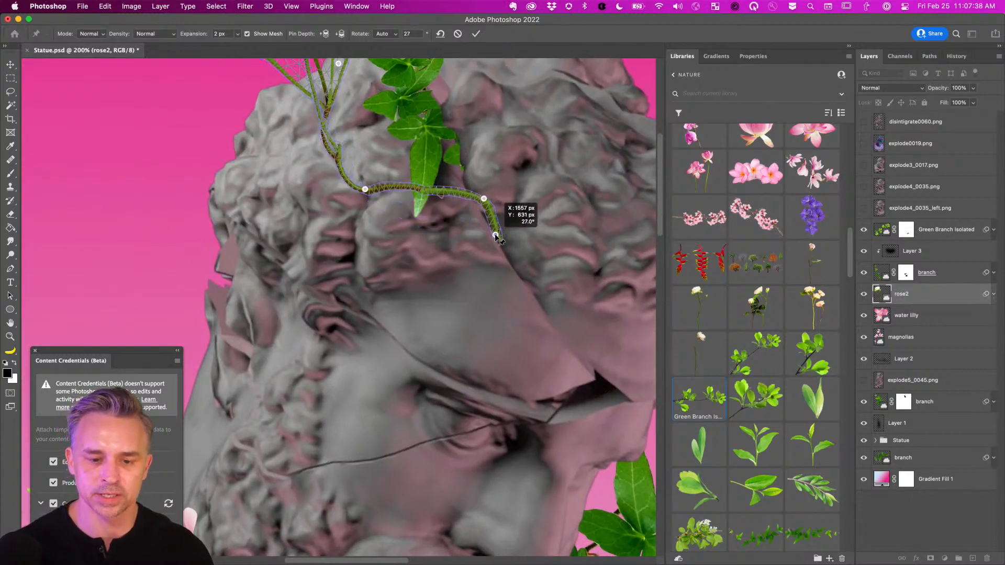
pyautogui.moveTo(365, 190); pyautogui.dragTo(366, 196)
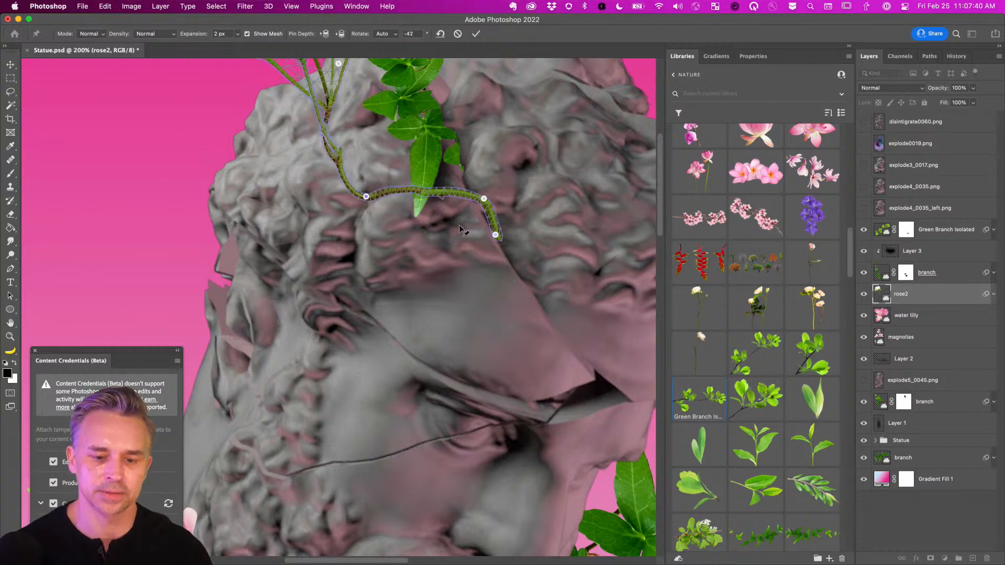
pyautogui.moveTo(495, 235); pyautogui.dragTo(491, 234)
pyautogui.press('Return')
pyautogui.press('super+minus')
pyautogui.press('super+minus')
pyautogui.press('super+minus')
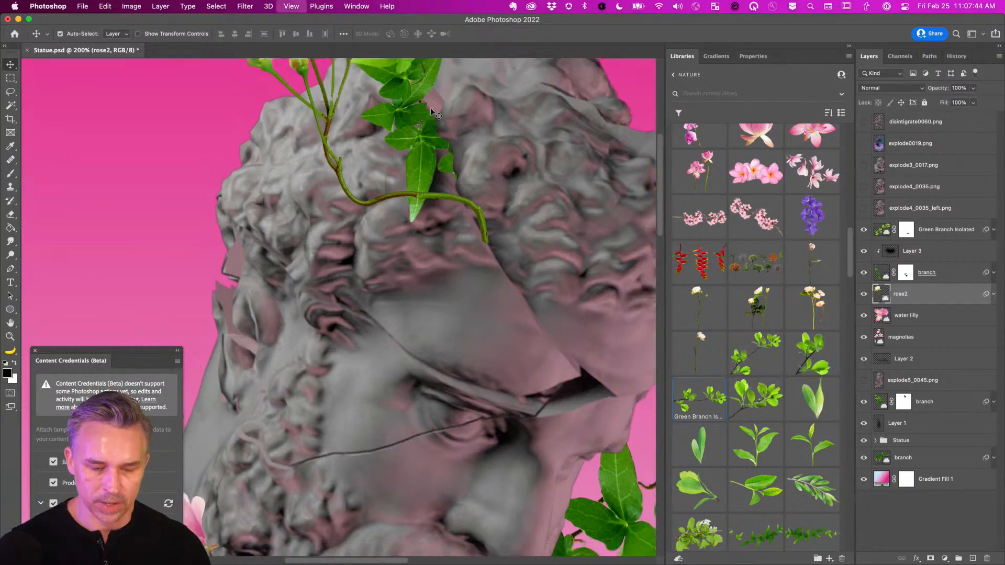
pyautogui.moveTo(411, 294); pyautogui.dragTo(480, 191)
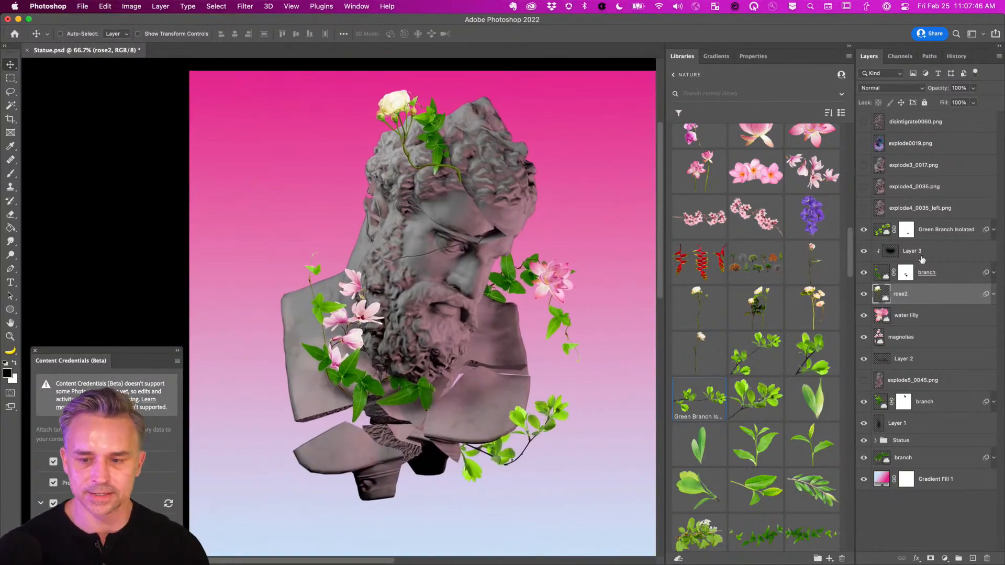
pyautogui.press('super+j')
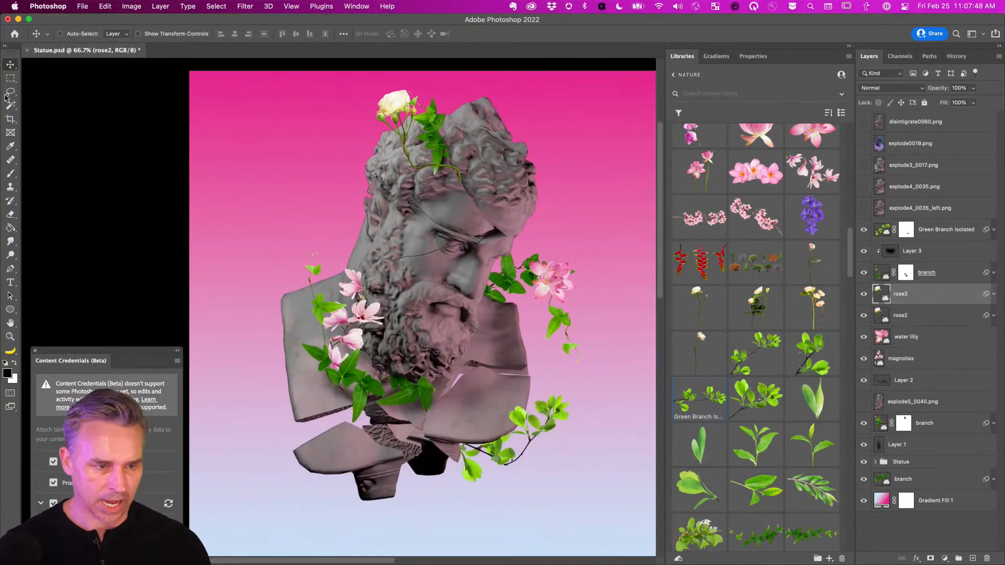
# Move the rose copy down over the face and flip it with Free Transform.
pyautogui.moveTo(416, 191); pyautogui.dragTo(459, 354)
pyautogui.press('super+t')
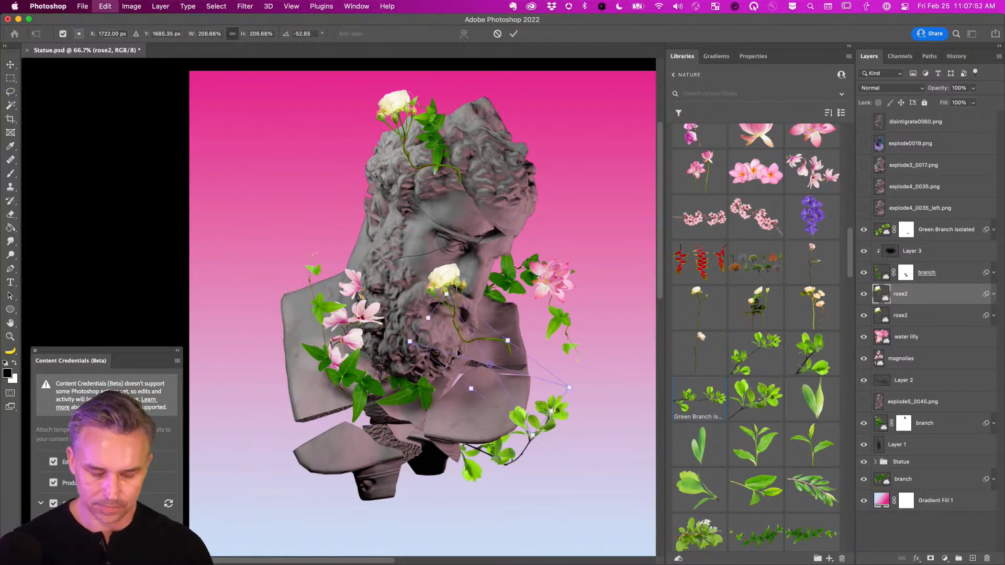
pyautogui.rightClick(450, 324)
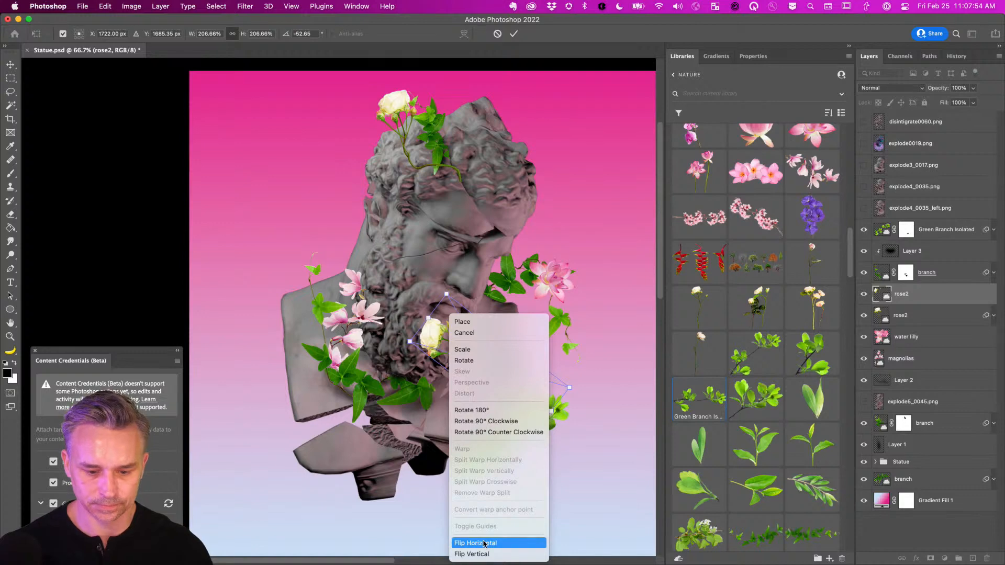
pyautogui.click(473, 553)
pyautogui.press('Return')
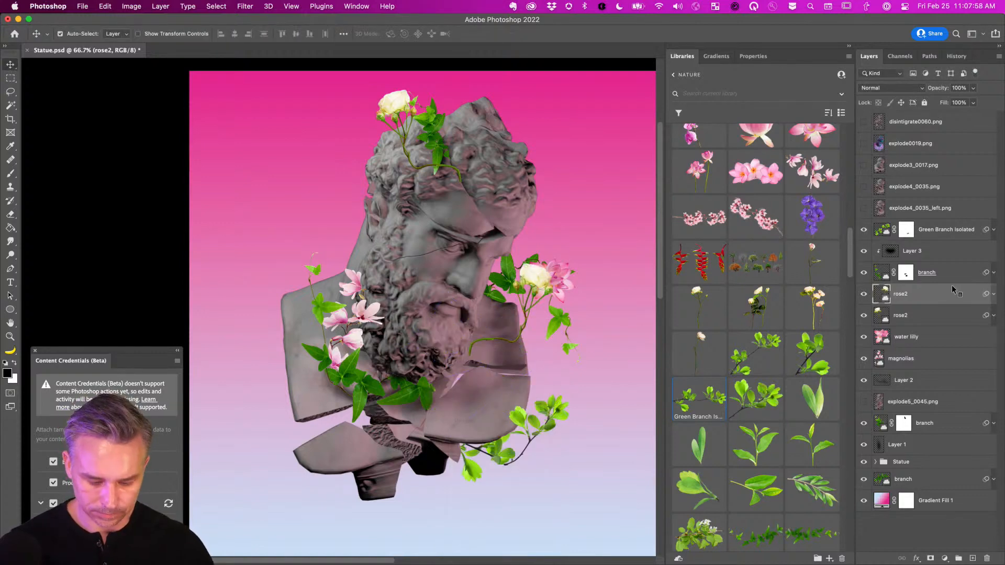
# Puppet-warp the flipped rose so its bloom bends down beside the statue's right jaw.
pyautogui.press('super+alt+shift+p')
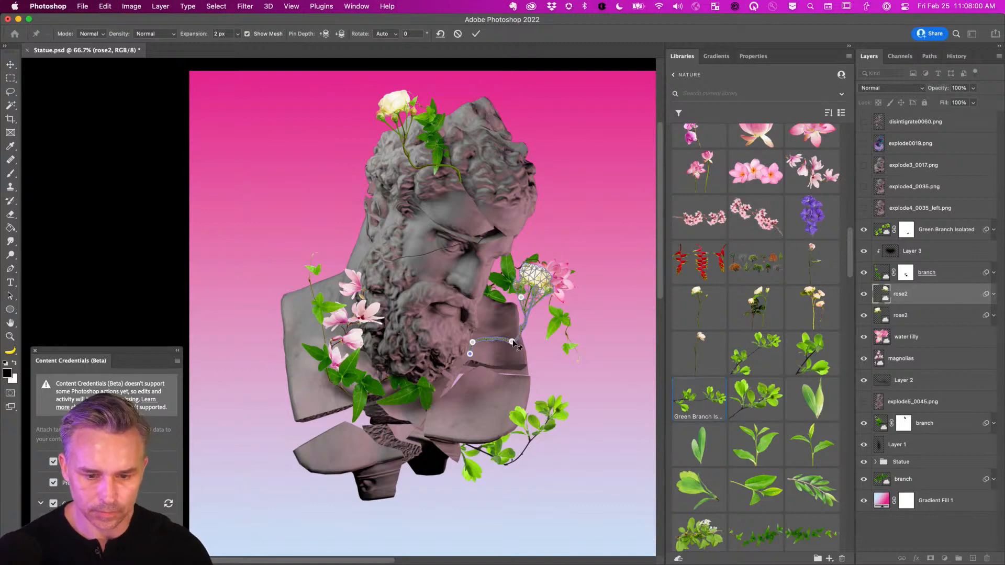
pyautogui.moveTo(515, 344); pyautogui.dragTo(525, 379)
pyautogui.moveTo(472, 342); pyautogui.dragTo(461, 378)
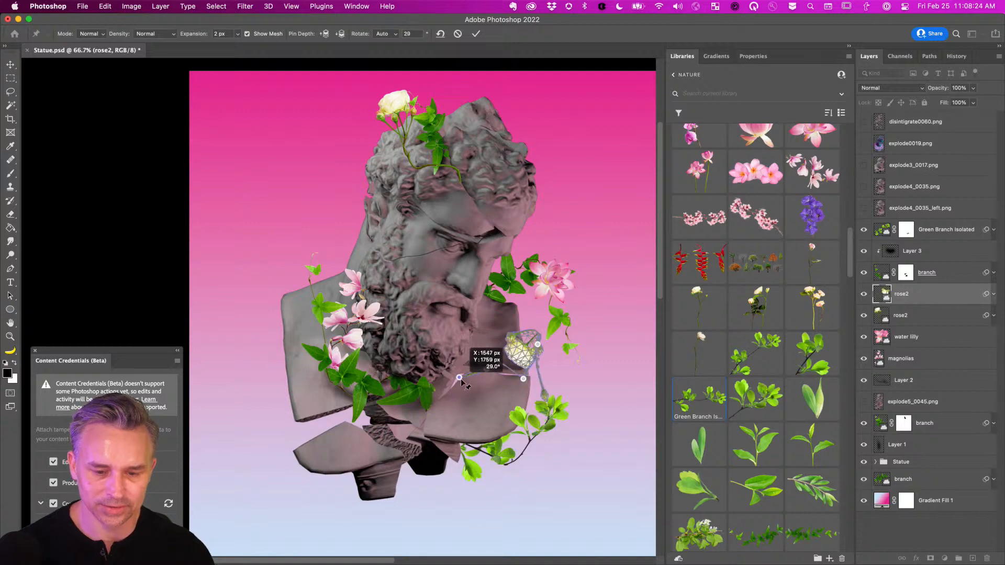
pyautogui.press('Return')
pyautogui.click(994, 296)
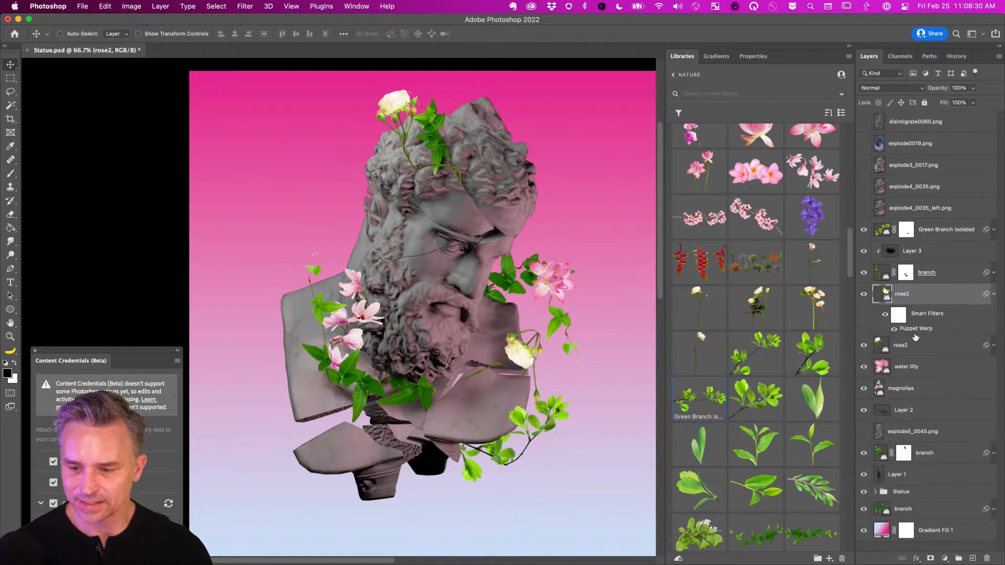
# Undo the rose copy's warp, move it up beside the jaw, and add a layer mask with a Hard Round brush.
pyautogui.press('super+z')
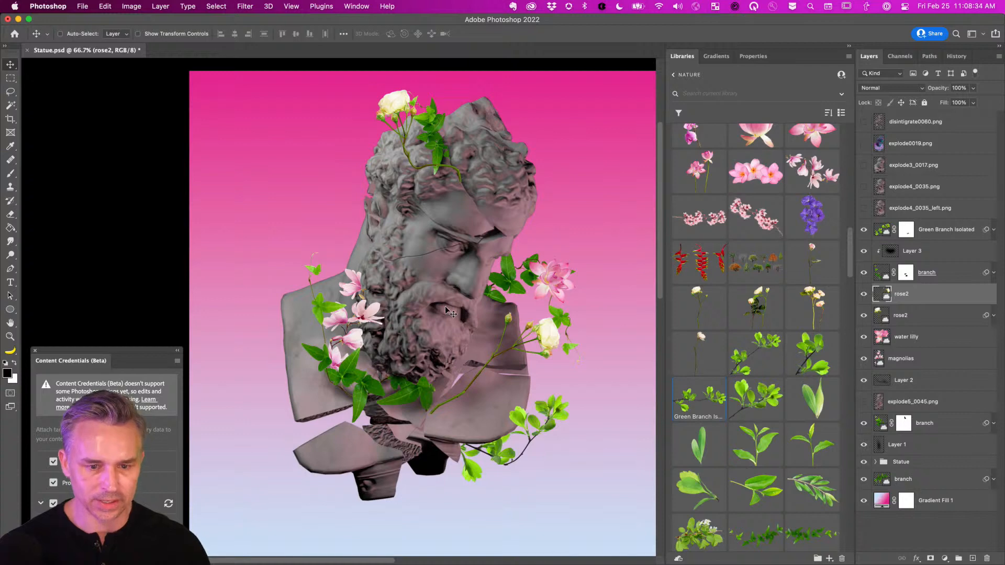
pyautogui.moveTo(485, 366)
pyautogui.mouseDown()
pyautogui.moveTo(487, 343)
pyautogui.moveTo(482, 350)
pyautogui.mouseUp()
pyautogui.press('super+1')
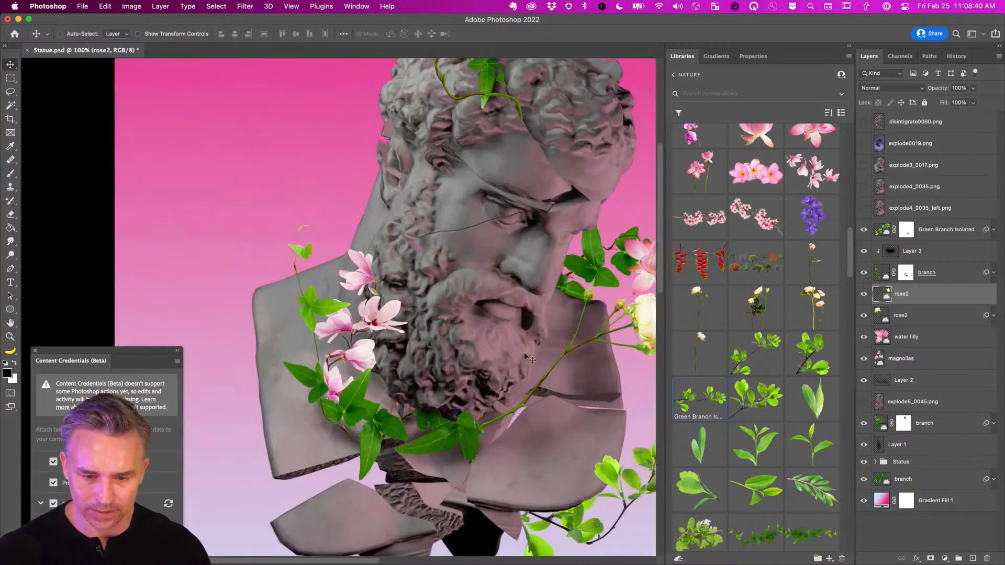
pyautogui.click(930, 559)
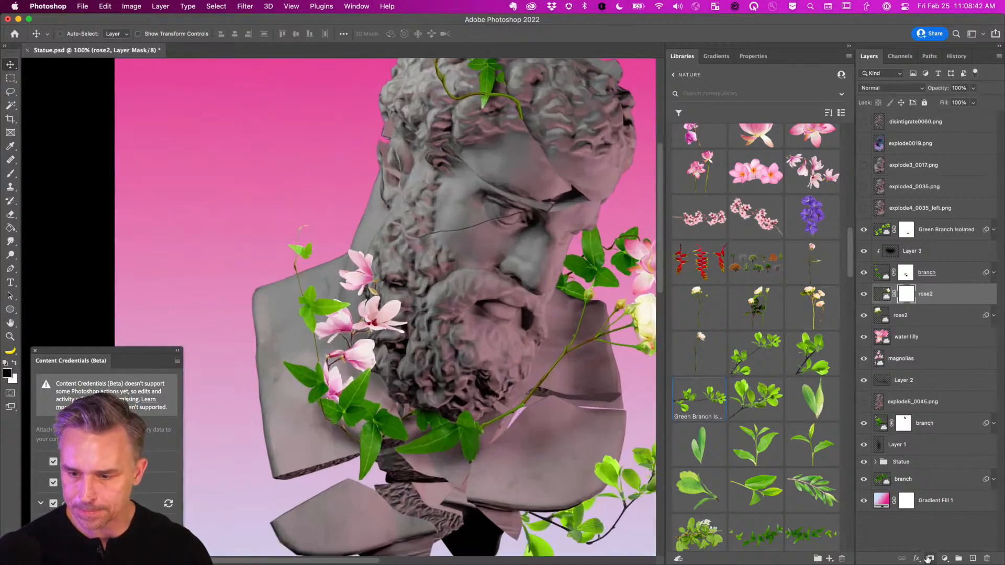
pyautogui.press('b')
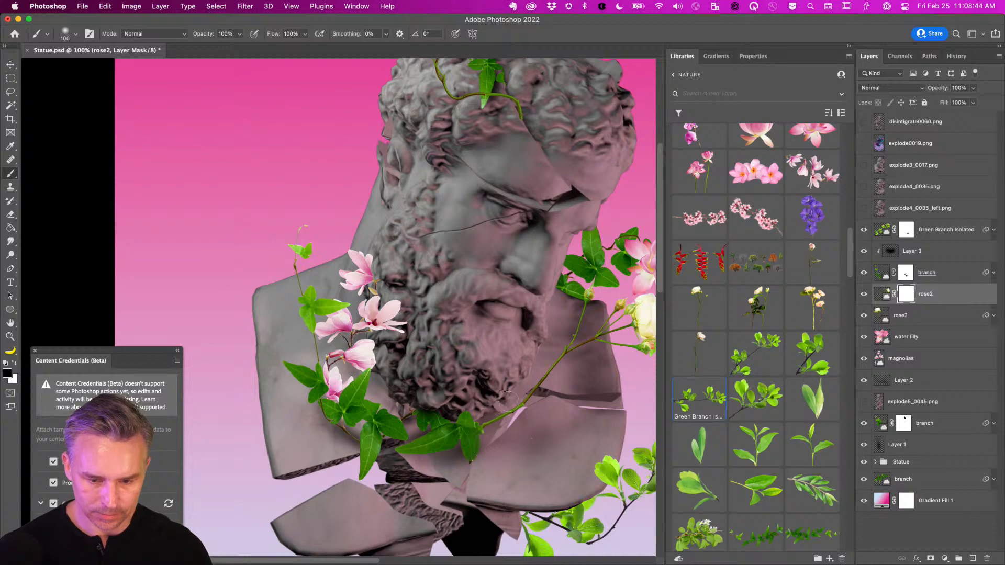
pyautogui.rightClick(449, 301)
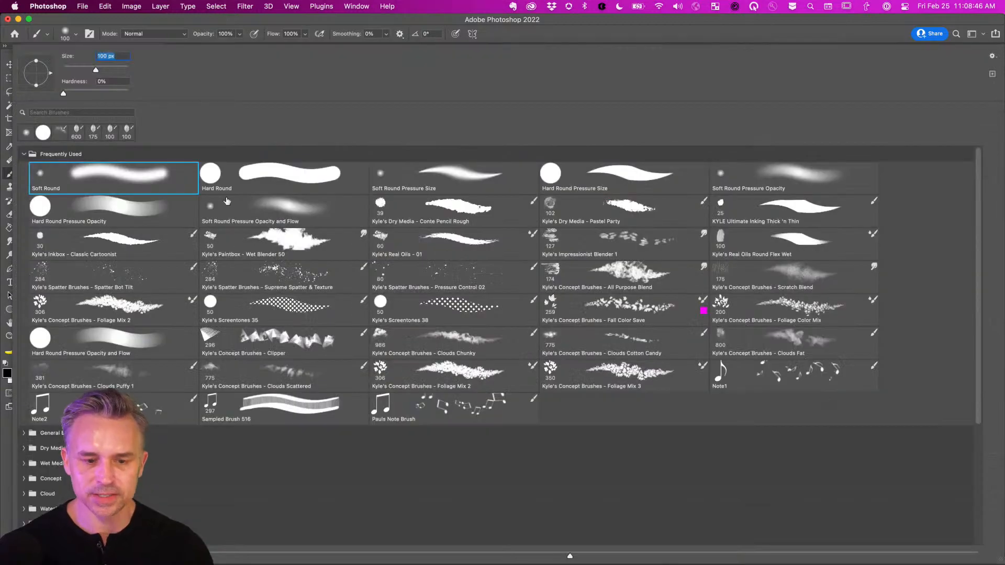
pyautogui.doubleClick(246, 181)
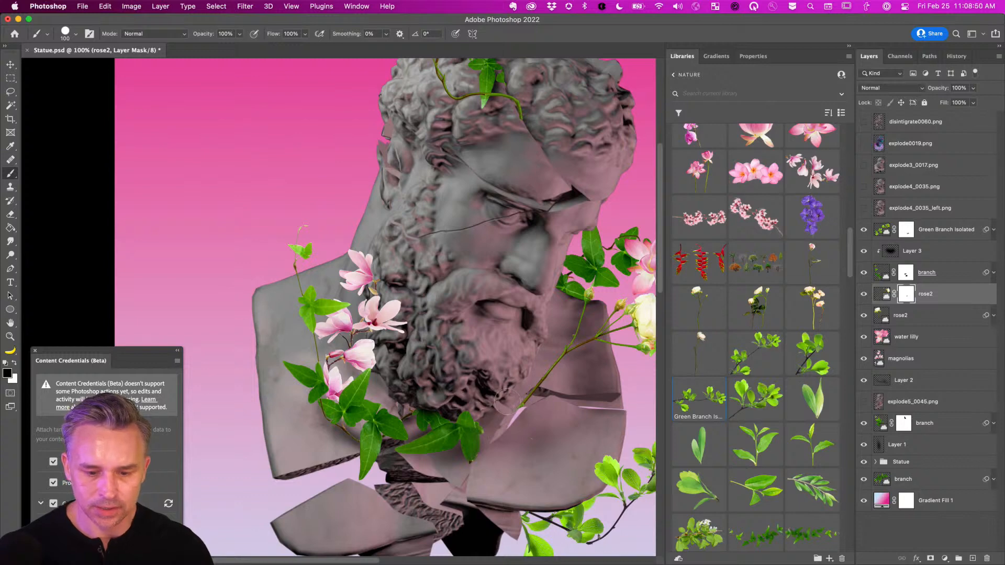
# Nudge the rose copy slightly down and left, then retarget its layer mask.
pyautogui.click(884, 295)
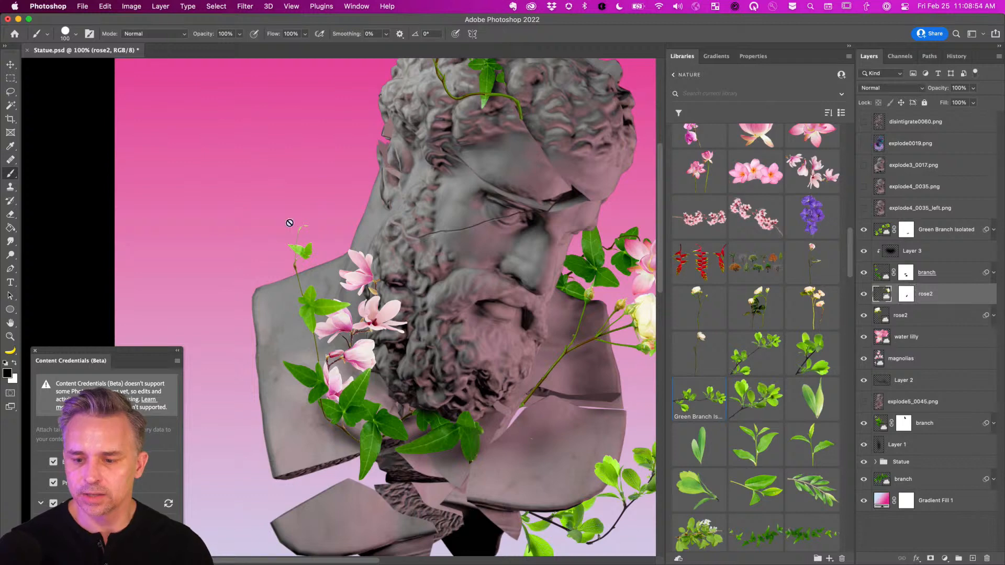
pyautogui.click(9, 62)
pyautogui.hotkey('shift', 'Down')
pyautogui.hotkey('shift', 'Down')
pyautogui.hotkey('shift', 'Down')
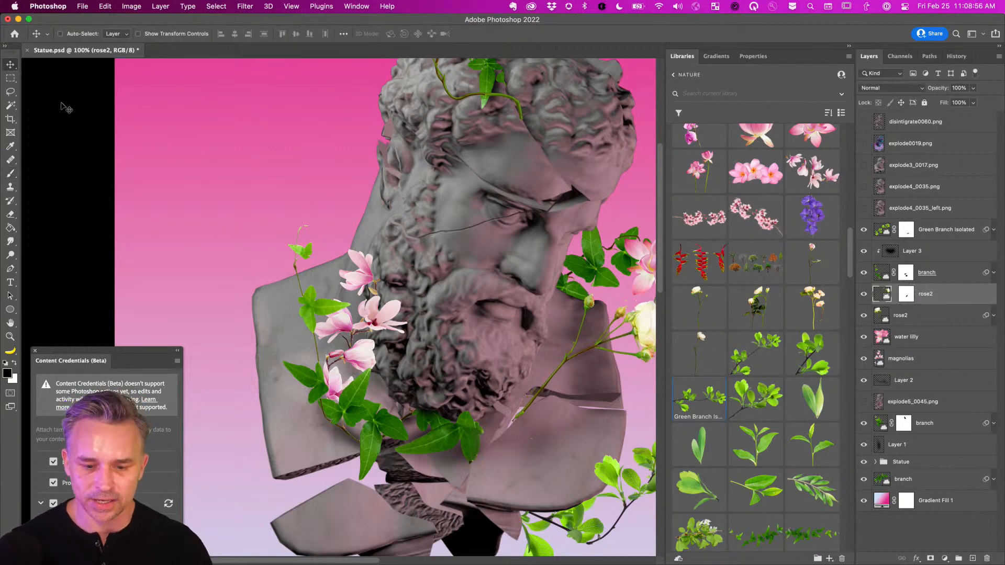
pyautogui.hotkey('shift', 'Left')
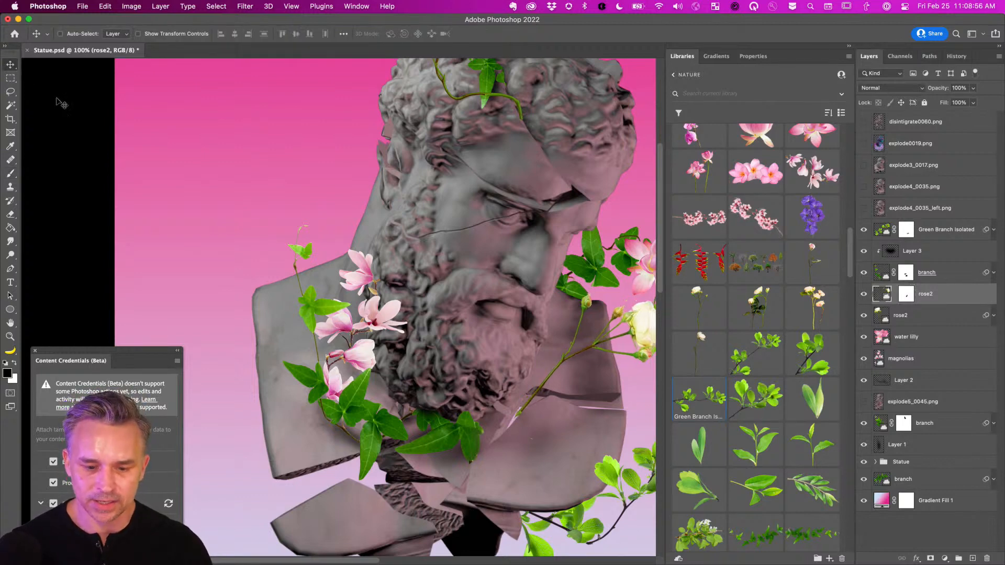
pyautogui.click(904, 293)
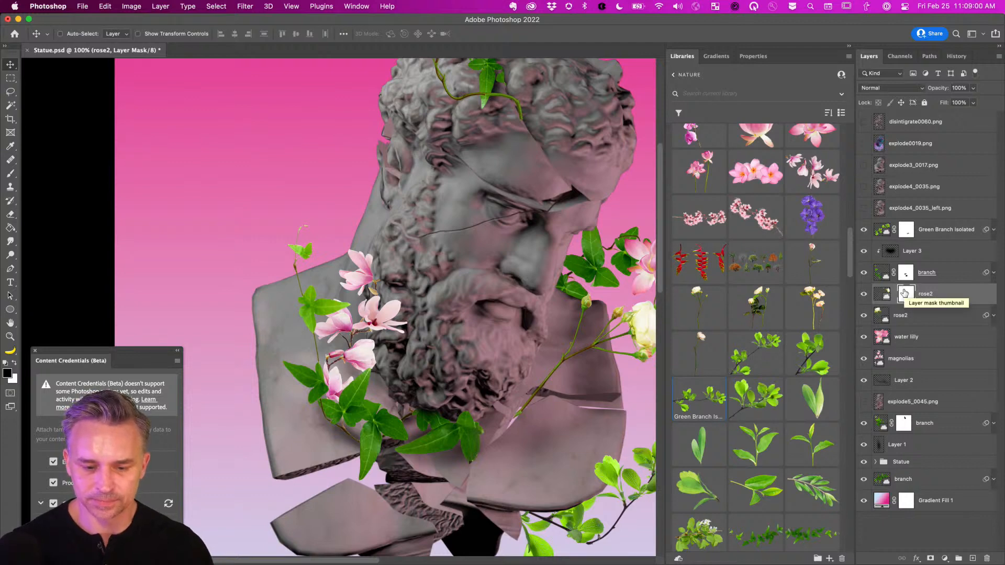
pyautogui.press('super+minus')
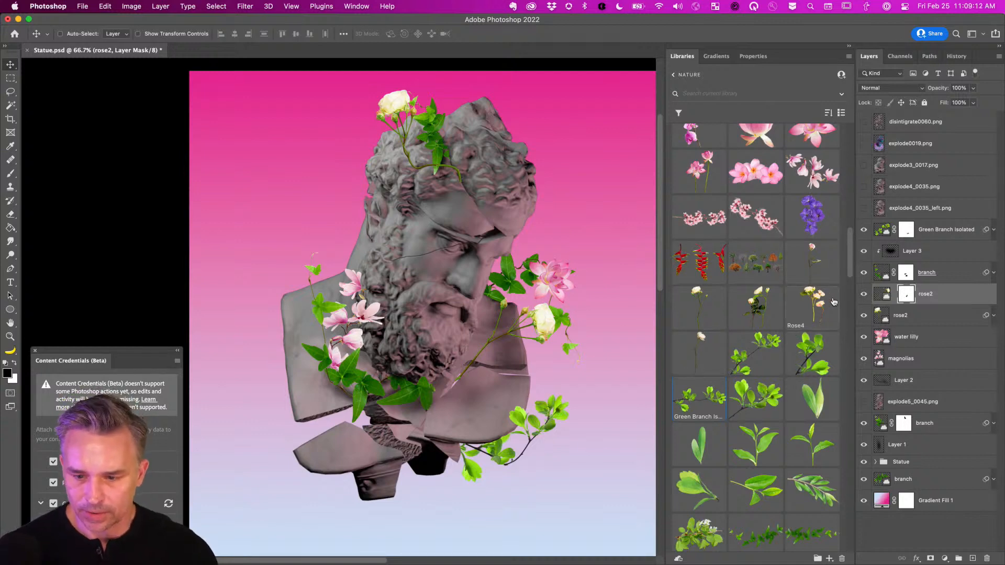
# Place Rose4 from Libraries, scale it up over the chest, and stack it above Green Branch Isolated.
pyautogui.moveTo(817, 310); pyautogui.dragTo(365, 300)
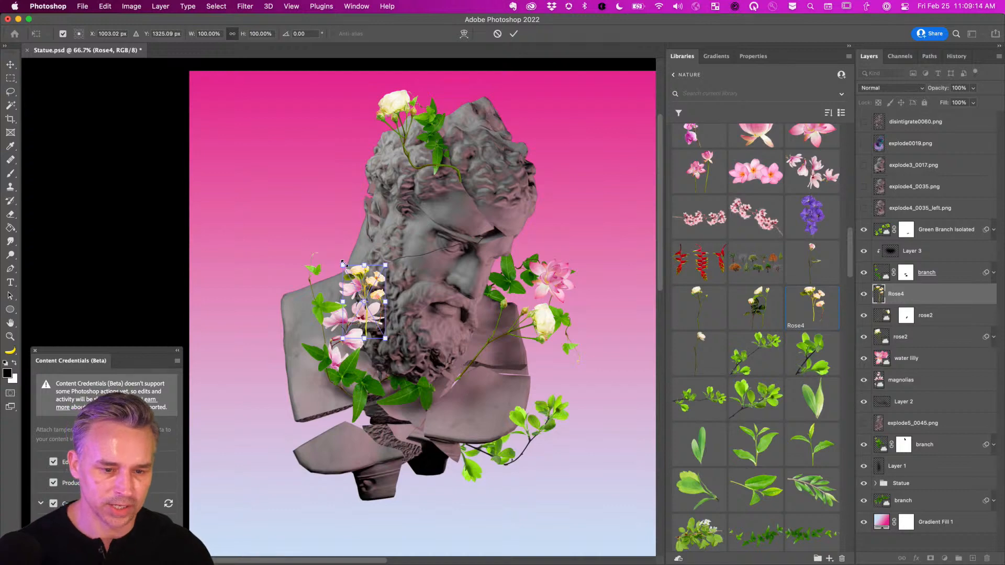
pyautogui.moveTo(343, 263); pyautogui.dragTo(289, 173)
pyautogui.press('Return')
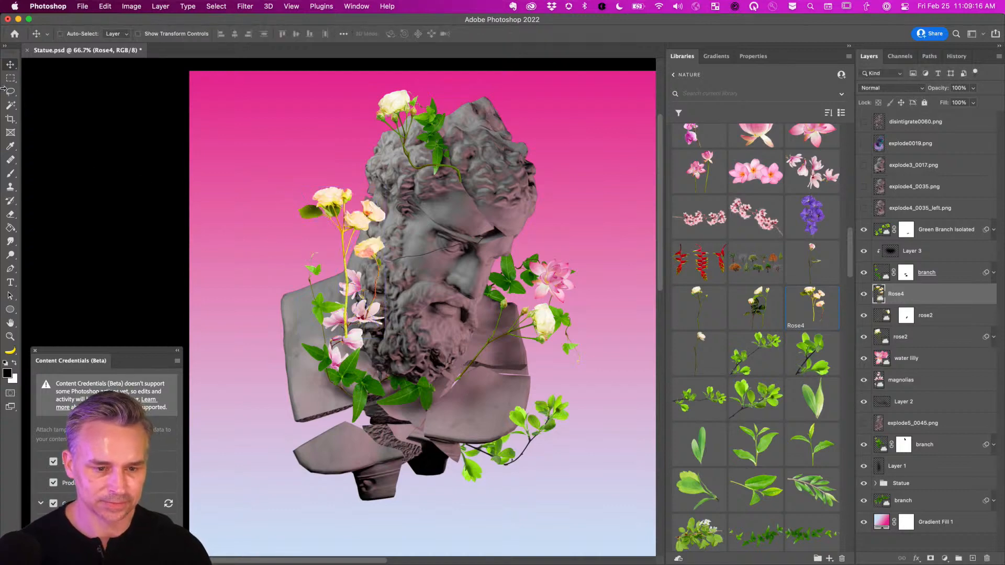
pyautogui.moveTo(299, 230); pyautogui.dragTo(341, 340)
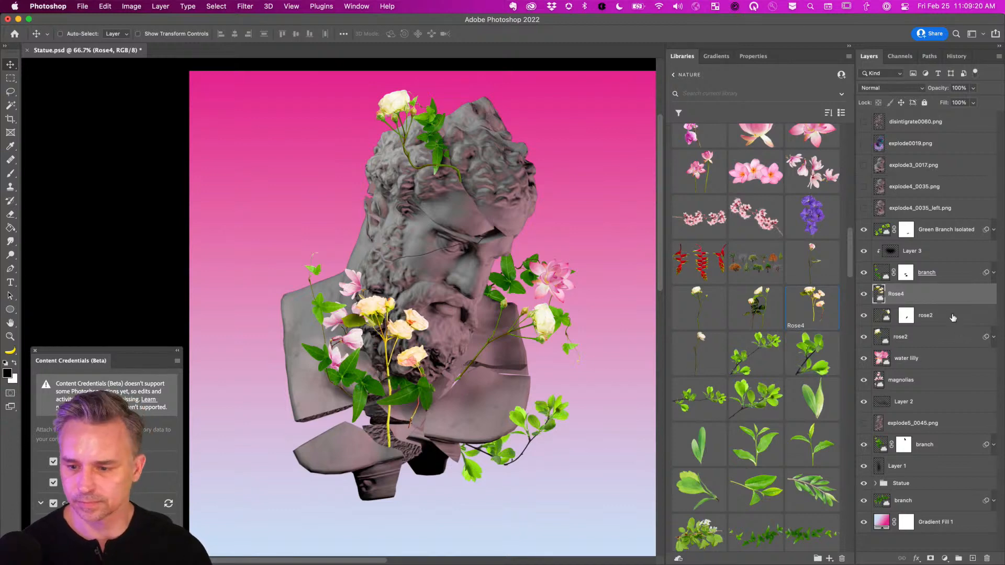
pyautogui.moveTo(952, 300); pyautogui.dragTo(945, 224)
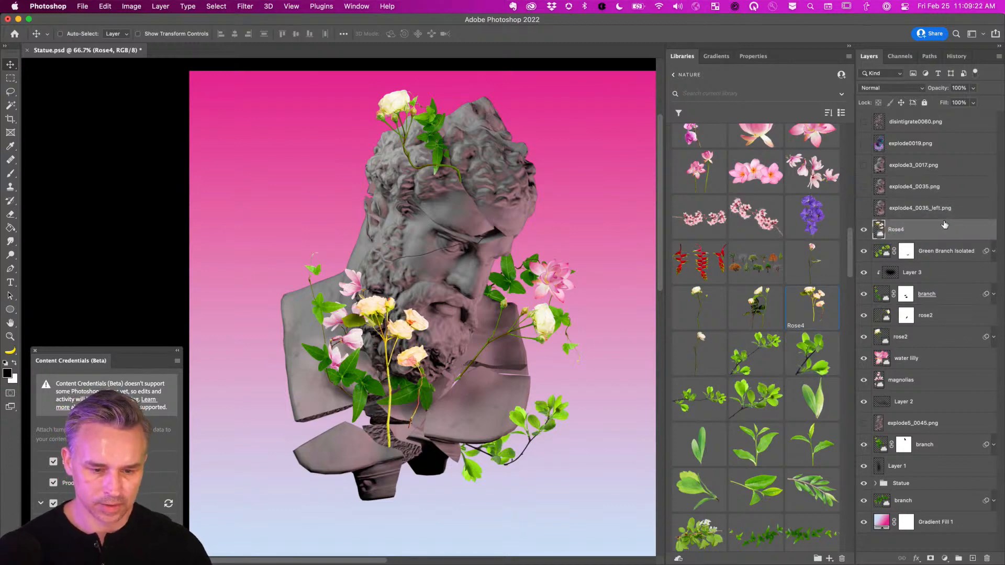
# Puppet-warp Rose4 with pins along its stem, bending the middle left and swinging the heads right.
pyautogui.press('super+shift+p')
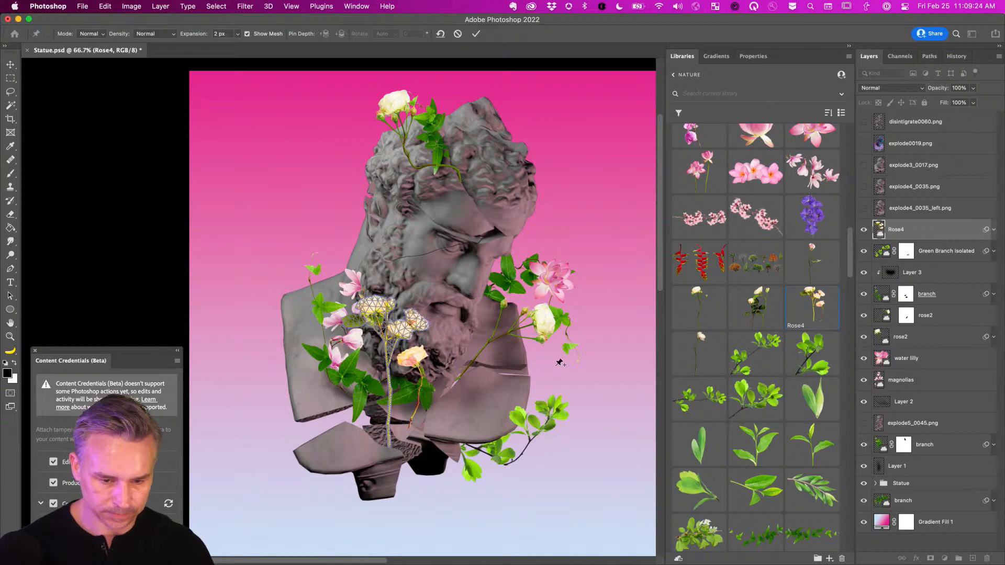
pyautogui.click(390, 438)
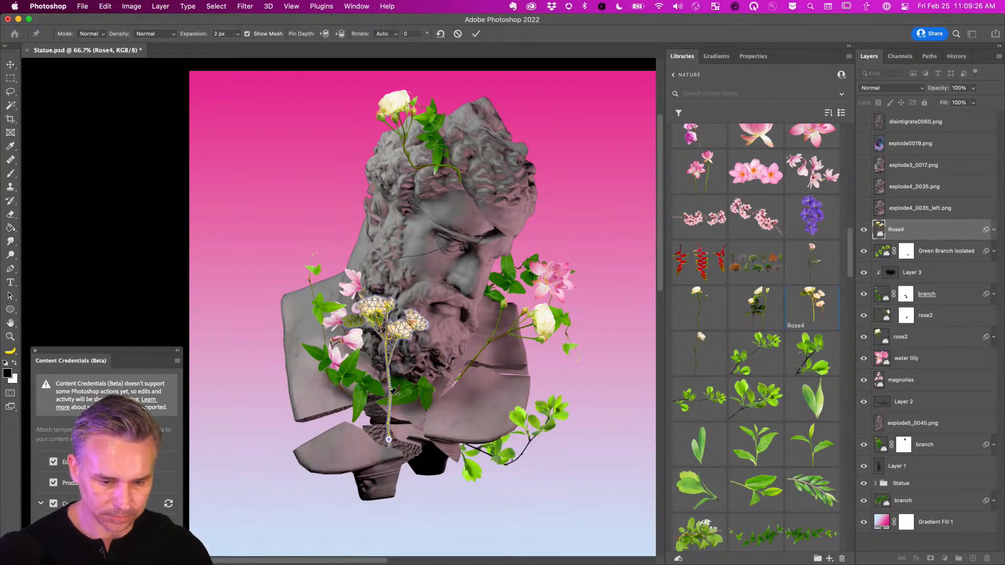
pyautogui.moveTo(388, 395); pyautogui.dragTo(376, 392)
pyautogui.click(361, 343)
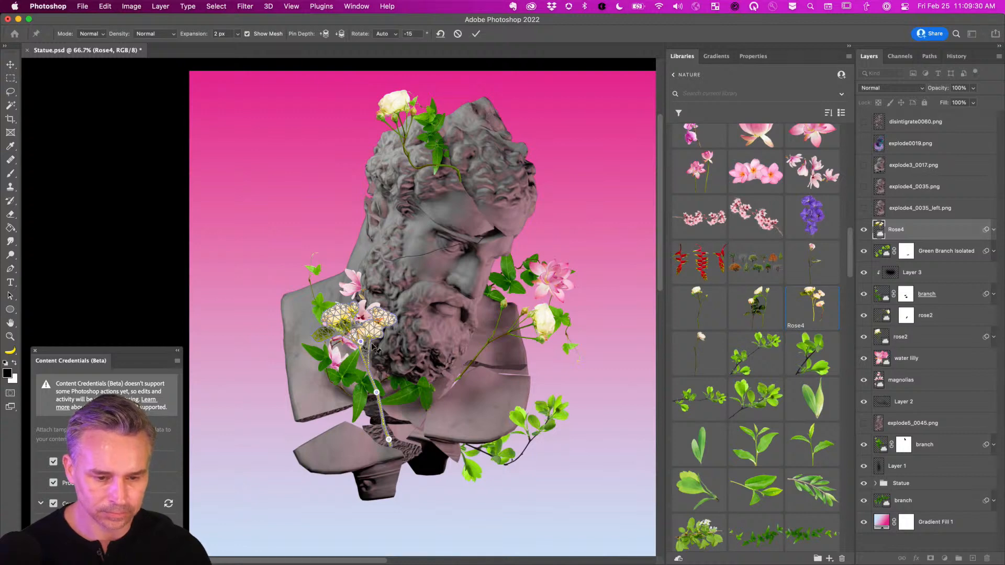
pyautogui.moveTo(361, 342); pyautogui.dragTo(385, 355)
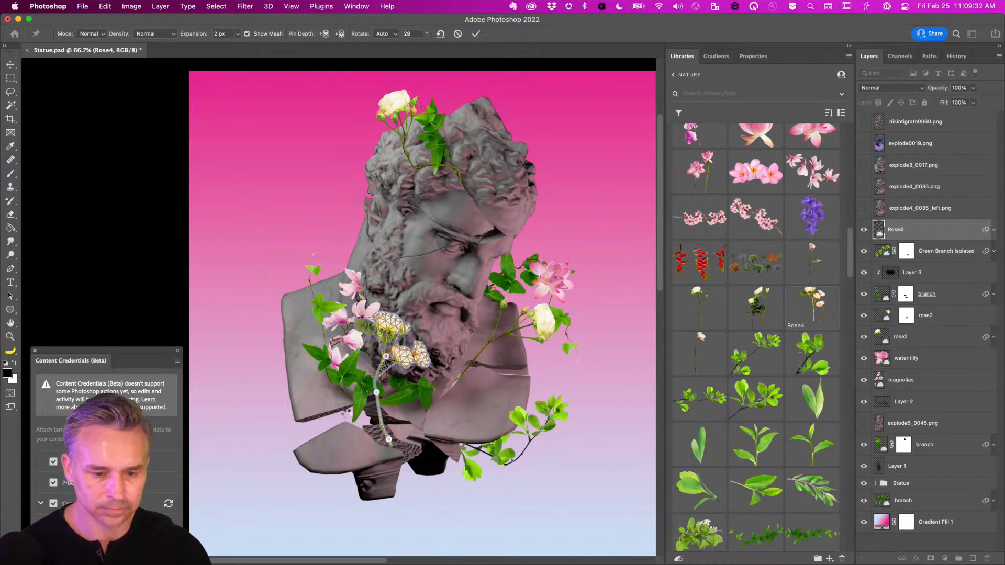
pyautogui.moveTo(376, 393); pyautogui.dragTo(378, 401)
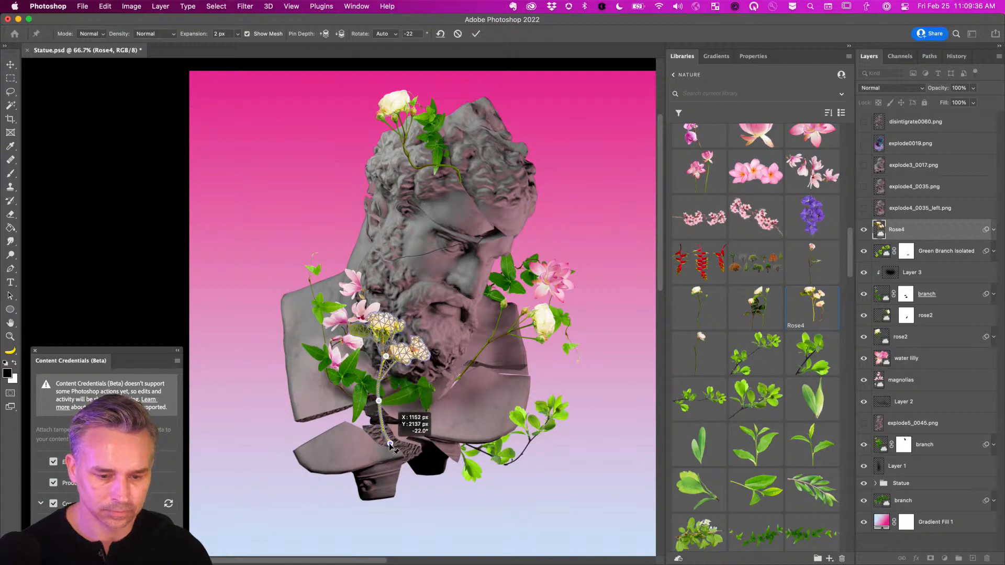
pyautogui.press('Return')
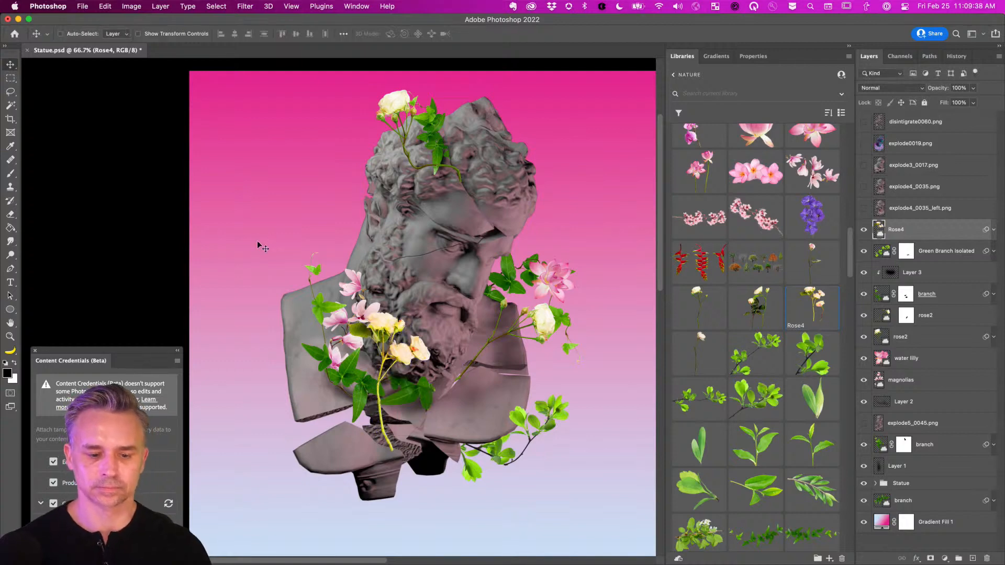
# Rework the Rose4 warp so the blooms curve down and left toward the bust's base.
pyautogui.press('ctrl+super+p')
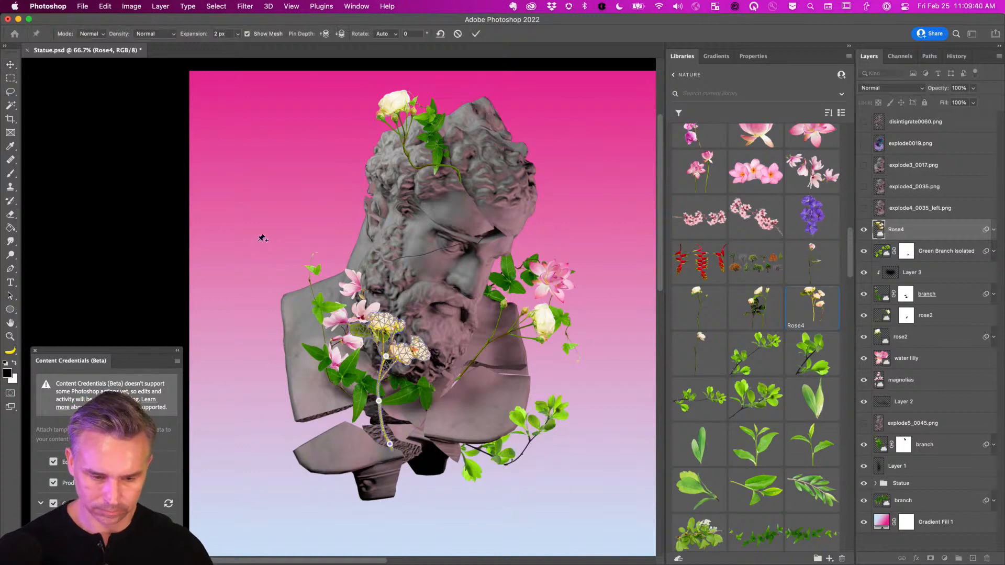
pyautogui.moveTo(379, 401); pyautogui.dragTo(402, 403)
pyautogui.moveTo(385, 356); pyautogui.dragTo(351, 372)
pyautogui.moveTo(402, 403); pyautogui.dragTo(383, 403)
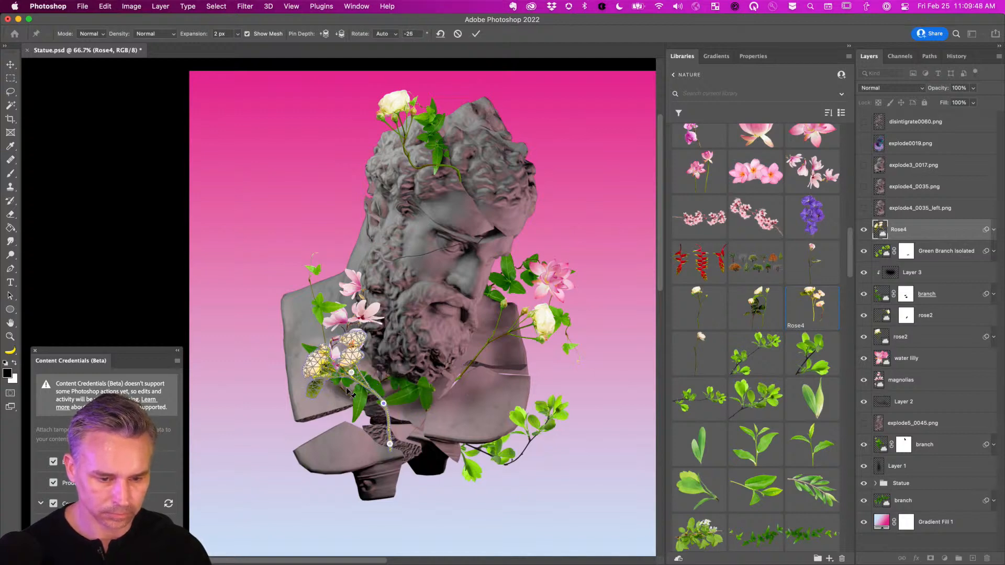
pyautogui.moveTo(351, 373); pyautogui.dragTo(327, 384)
pyautogui.moveTo(382, 409); pyautogui.dragTo(367, 408)
pyautogui.press('Return')
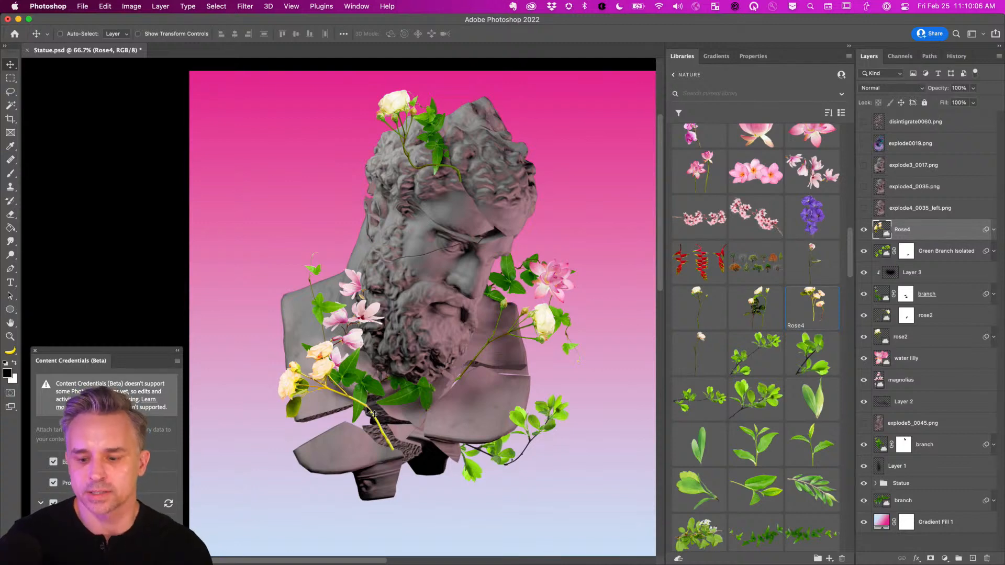
# Zoom in on the statue's base and add a layer mask to the Rose4 roses layer.
pyautogui.press('super+plus')
pyautogui.moveTo(455, 452); pyautogui.dragTo(451, 342)
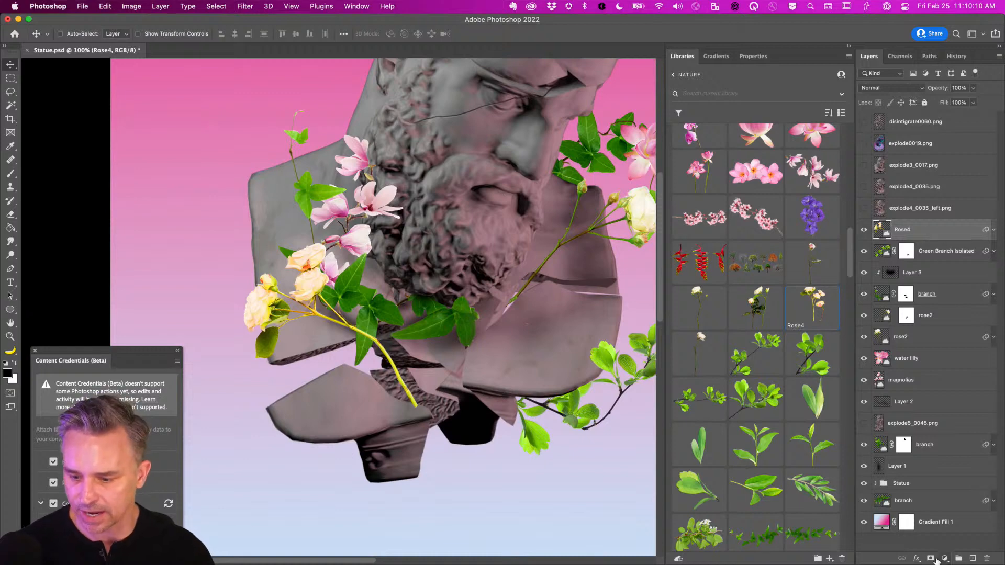
pyautogui.click(934, 559)
pyautogui.press('b')
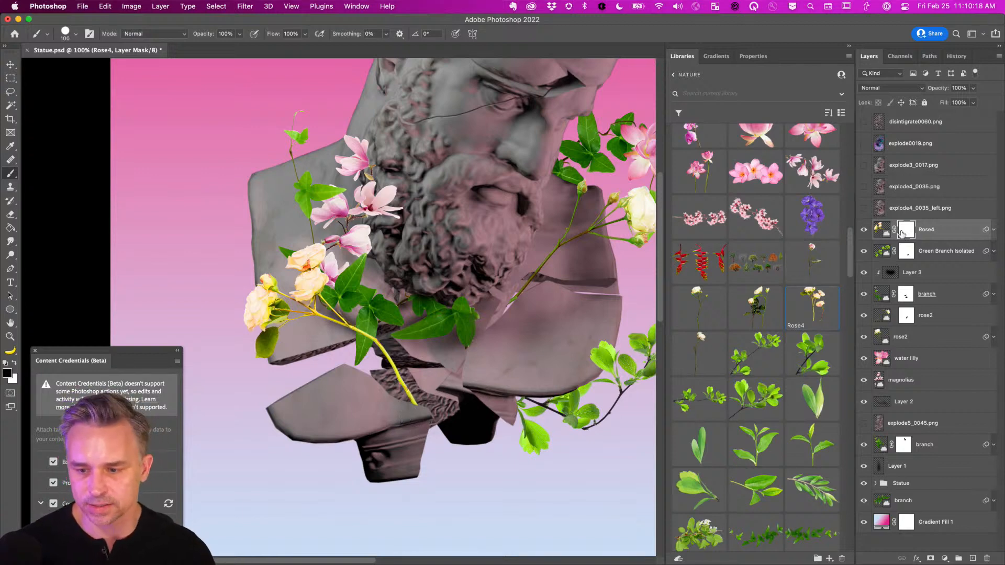
# Add a new layer clipped to Rose4 and select the Soft Round brush.
pyautogui.click(972, 559)
pyautogui.moveTo(897, 240); pyautogui.dragTo(927, 236)
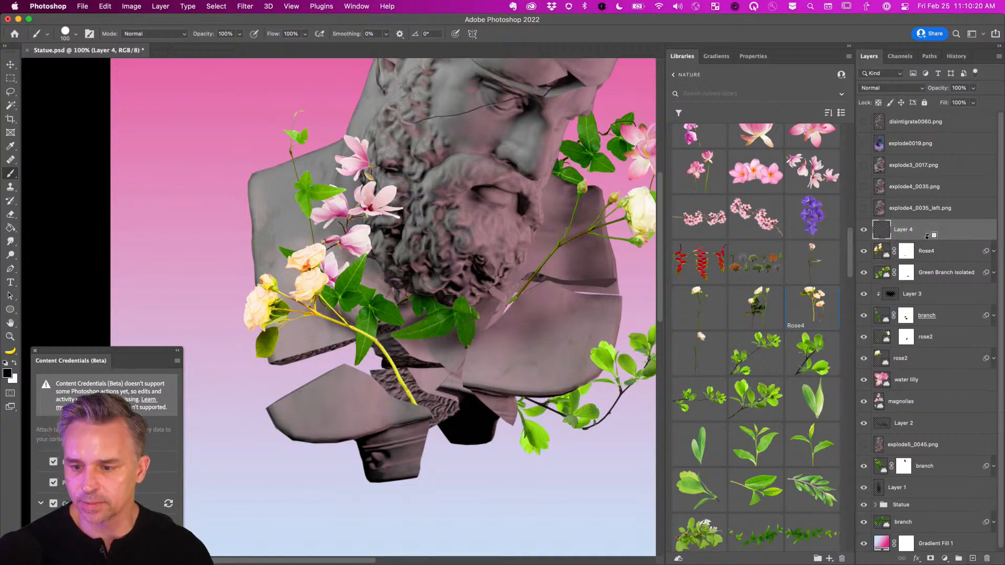
pyautogui.keyDown('alt'); pyautogui.click(927, 236); pyautogui.keyUp('alt')
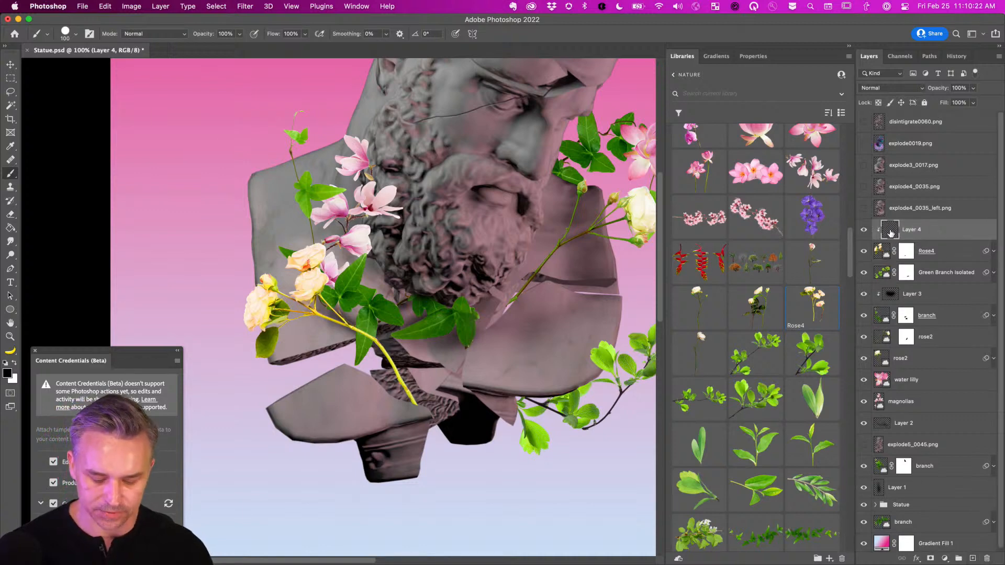
pyautogui.rightClick(347, 370)
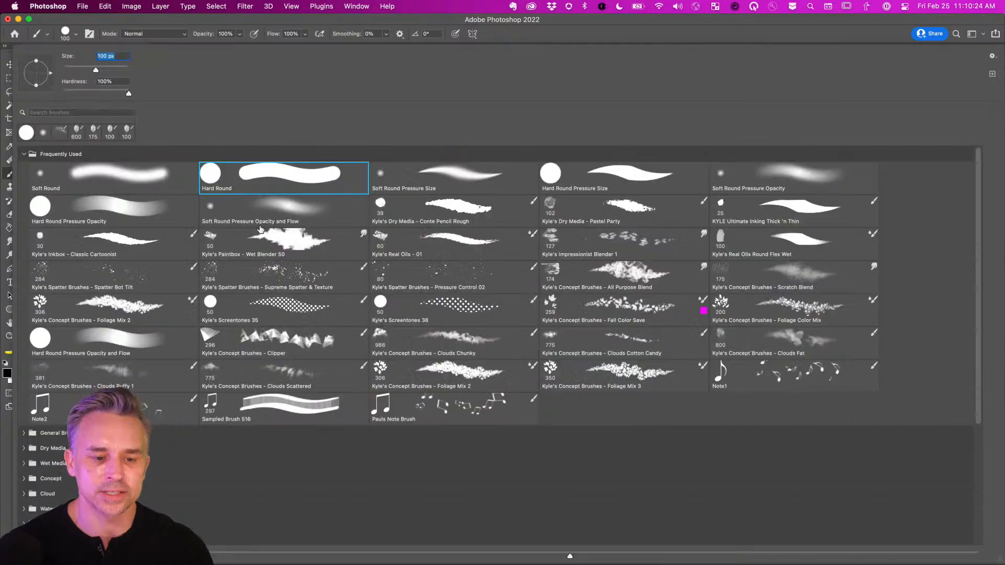
pyautogui.doubleClick(93, 179)
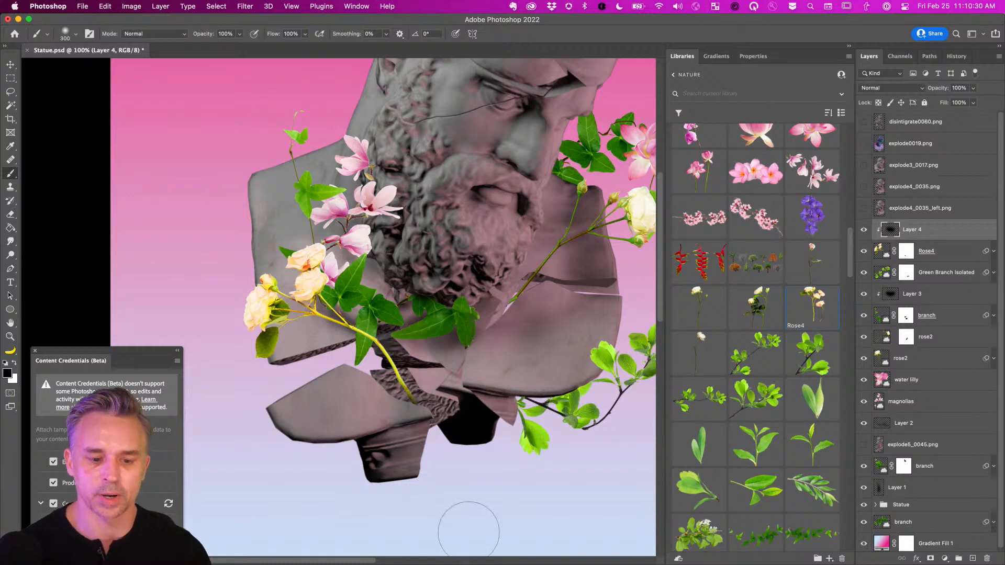
pyautogui.press('super+minus')
pyautogui.moveTo(302, 253); pyautogui.dragTo(392, 291)
# Select Rose4 with Layer 4, shift them left, and move them below water lilly.
pyautogui.click(9, 65)
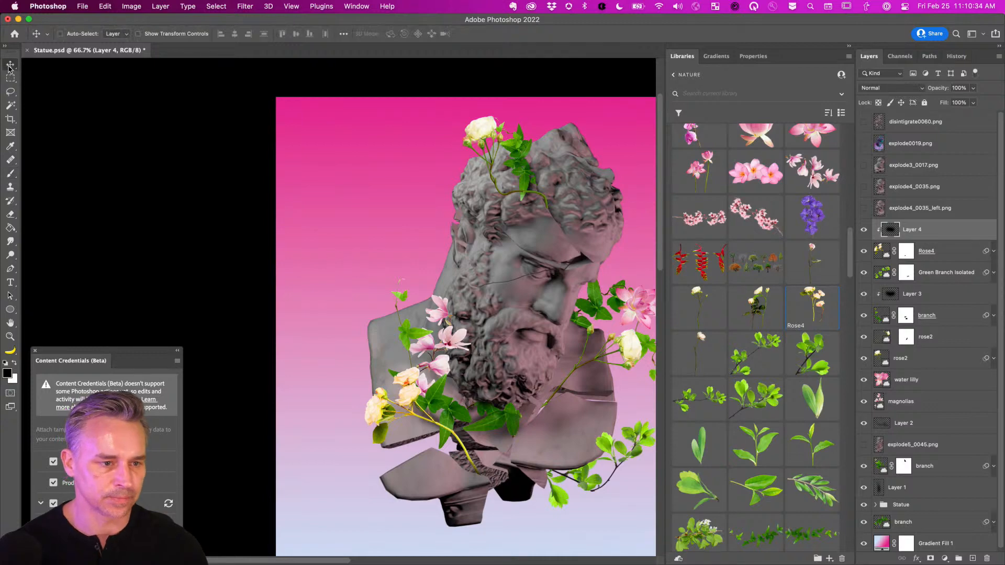
pyautogui.press('super+minus')
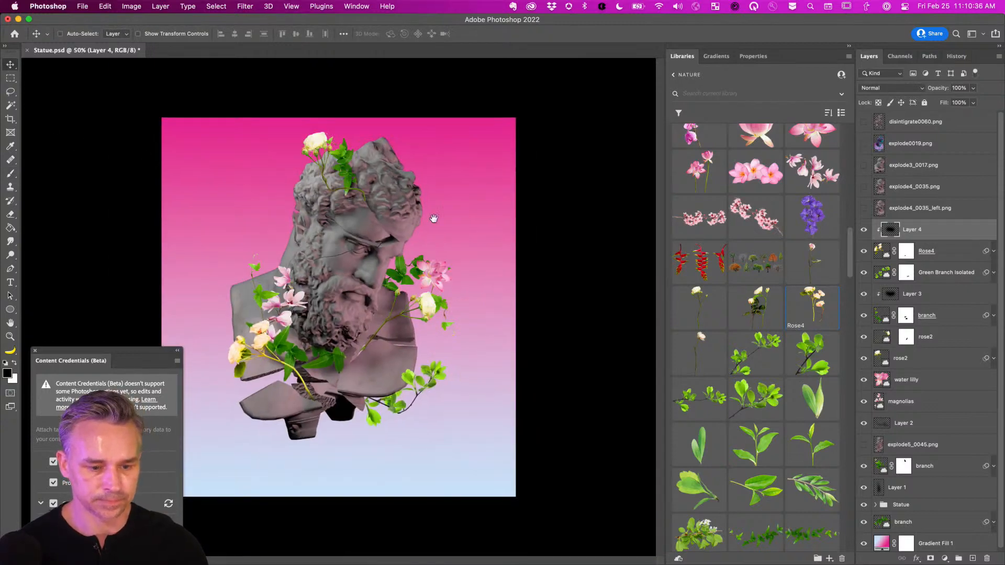
pyautogui.press('super+plus')
pyautogui.moveTo(390, 309); pyautogui.dragTo(510, 299)
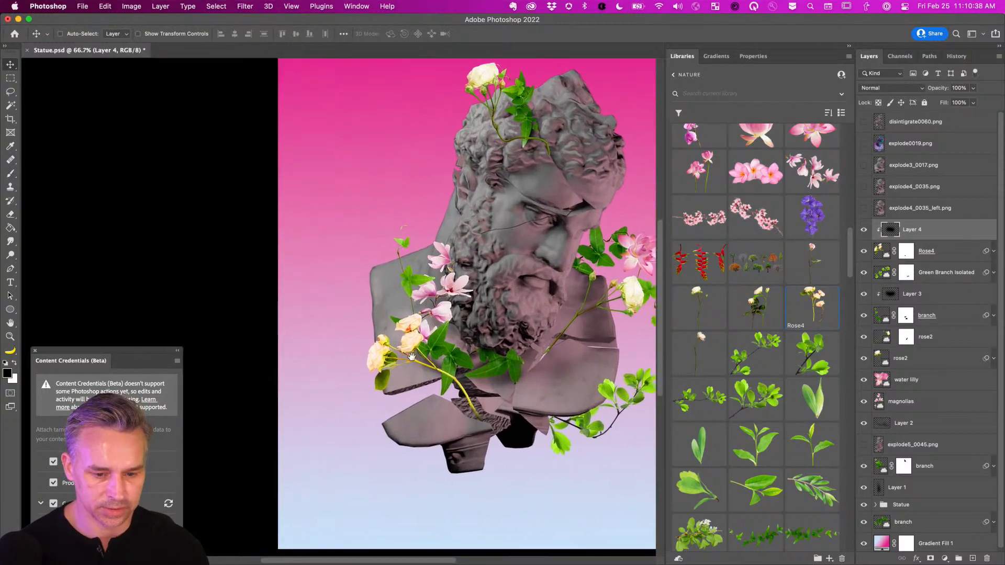
pyautogui.keyDown('shift'); pyautogui.click(888, 256); pyautogui.keyUp('shift')
pyautogui.moveTo(506, 355)
pyautogui.mouseDown()
pyautogui.moveTo(476, 355)
pyautogui.moveTo(491, 354)
pyautogui.mouseUp()
pyautogui.moveTo(963, 251); pyautogui.dragTo(955, 385)
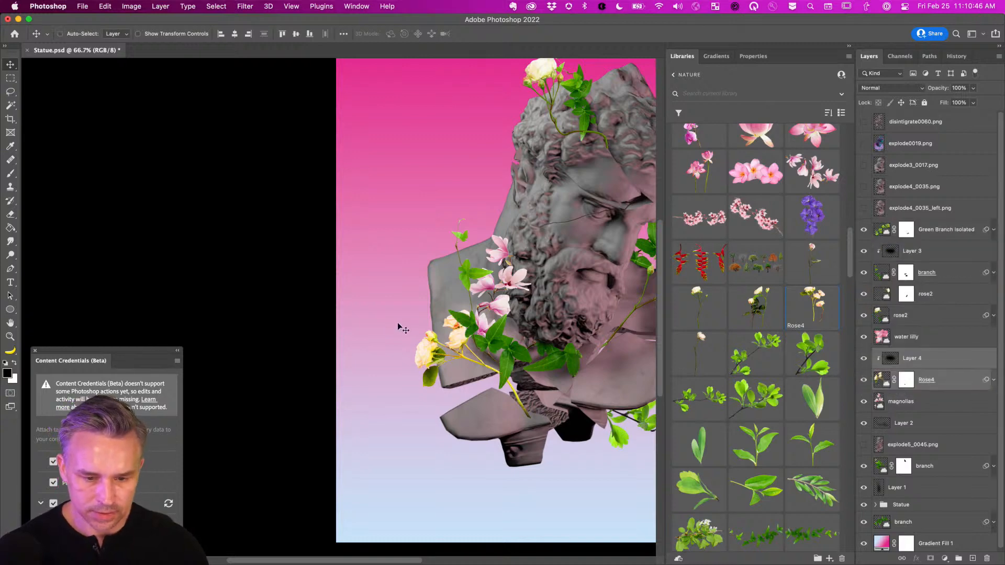
# Rotate the Rose4 roses about -17 degrees and reposition them at the statue's lower left.
pyautogui.press('super+plus')
pyautogui.moveTo(399, 320); pyautogui.dragTo(293, 271)
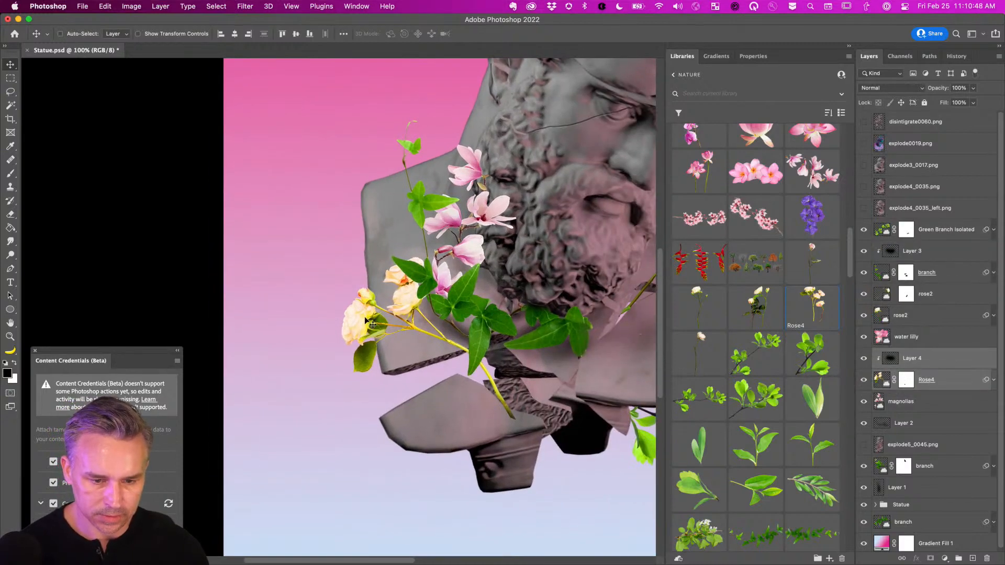
pyautogui.moveTo(343, 326); pyautogui.dragTo(342, 291)
pyautogui.press('super+t')
pyautogui.moveTo(308, 263); pyautogui.dragTo(296, 285)
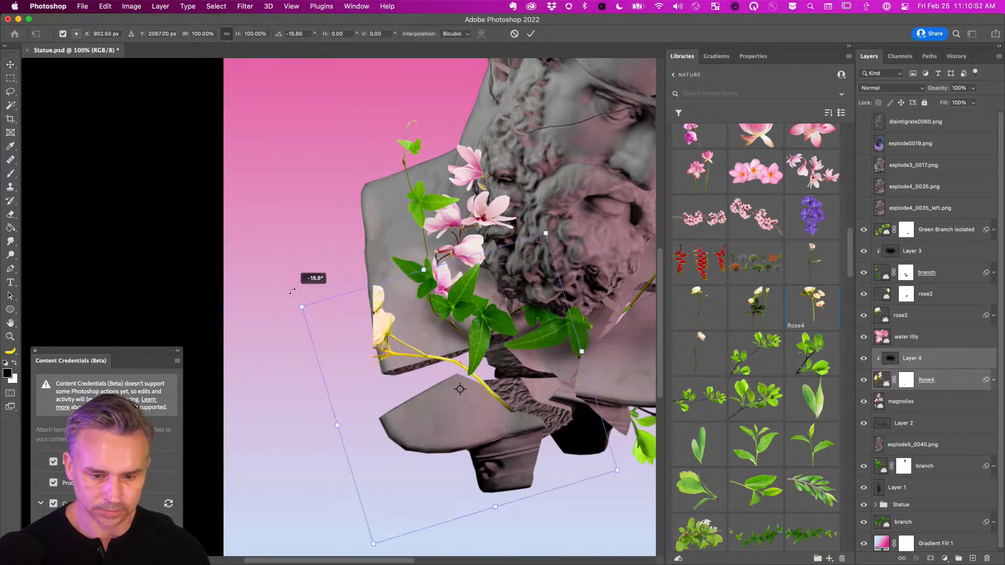
pyautogui.press('Return')
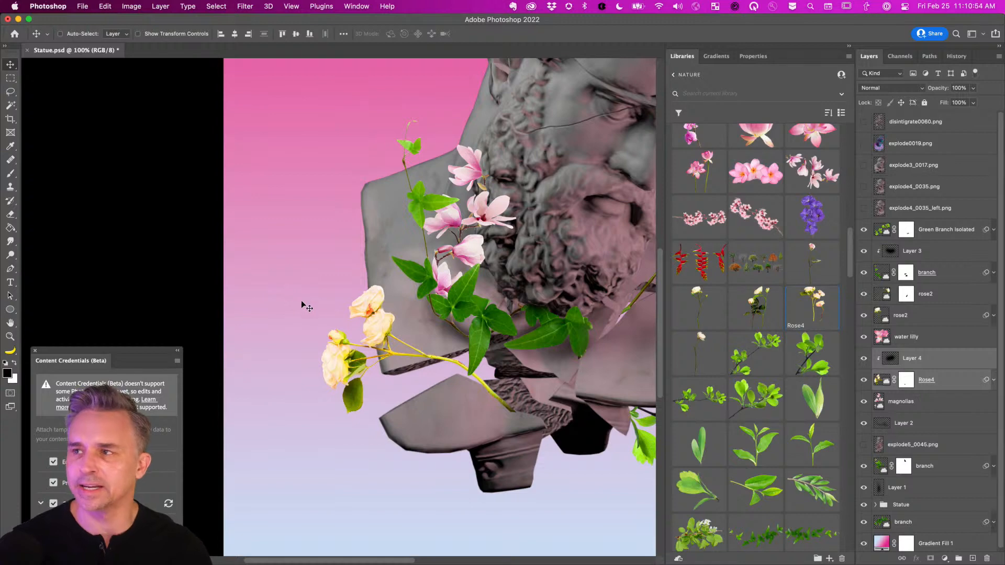
pyautogui.moveTo(360, 351); pyautogui.dragTo(373, 347)
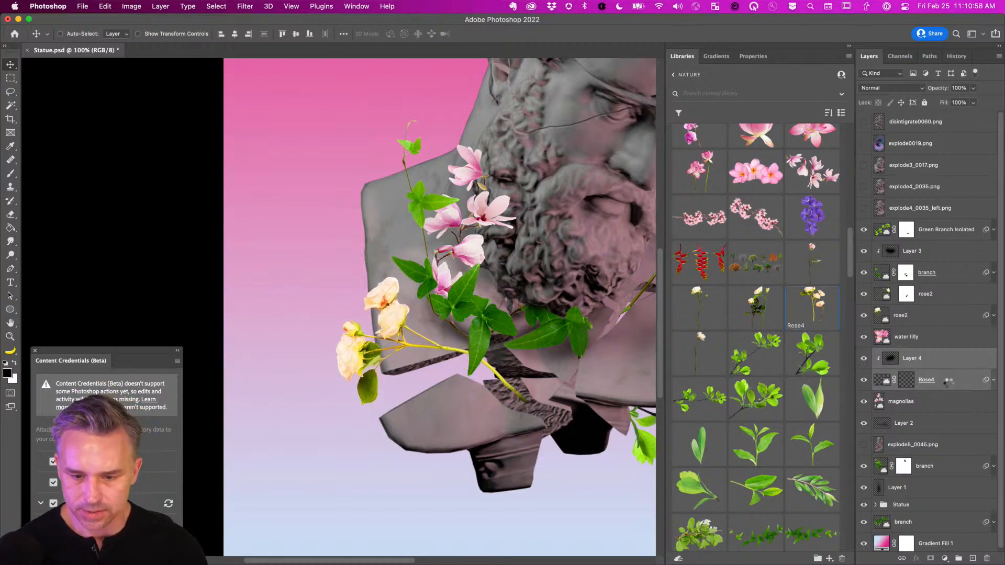
# Paint out the lower rose stem on Rose4's mask with a 90 px brush.
pyautogui.click(904, 380)
pyautogui.press('b')
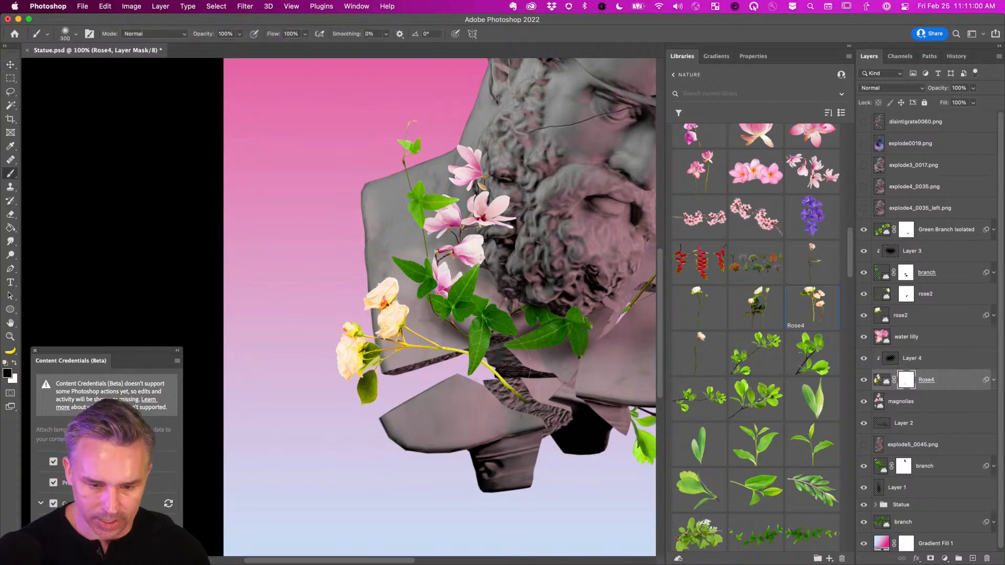
pyautogui.press('[')
pyautogui.press('[')
pyautogui.press('[')
pyautogui.press('[')
pyautogui.press('[')
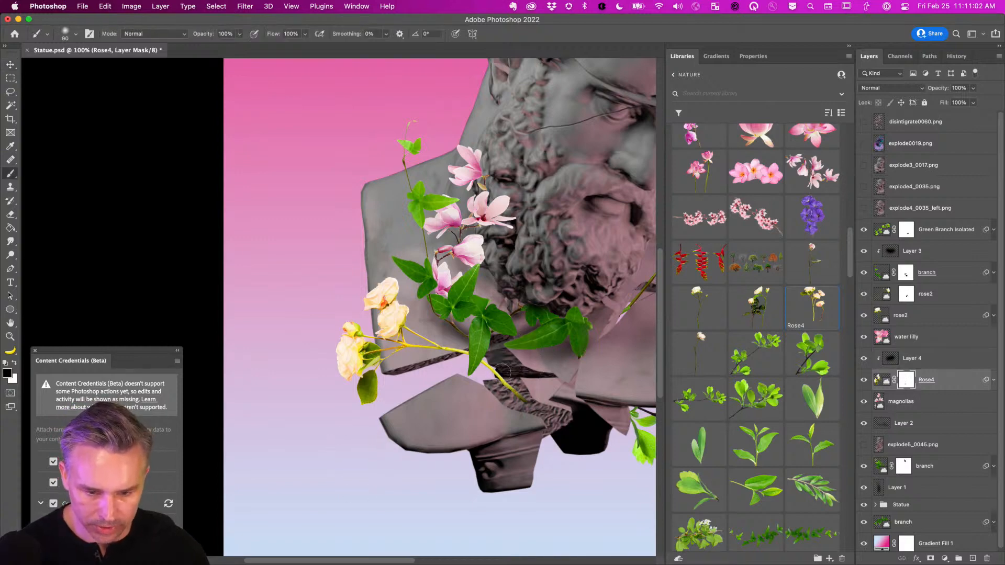
pyautogui.moveTo(506, 374); pyautogui.dragTo(522, 397)
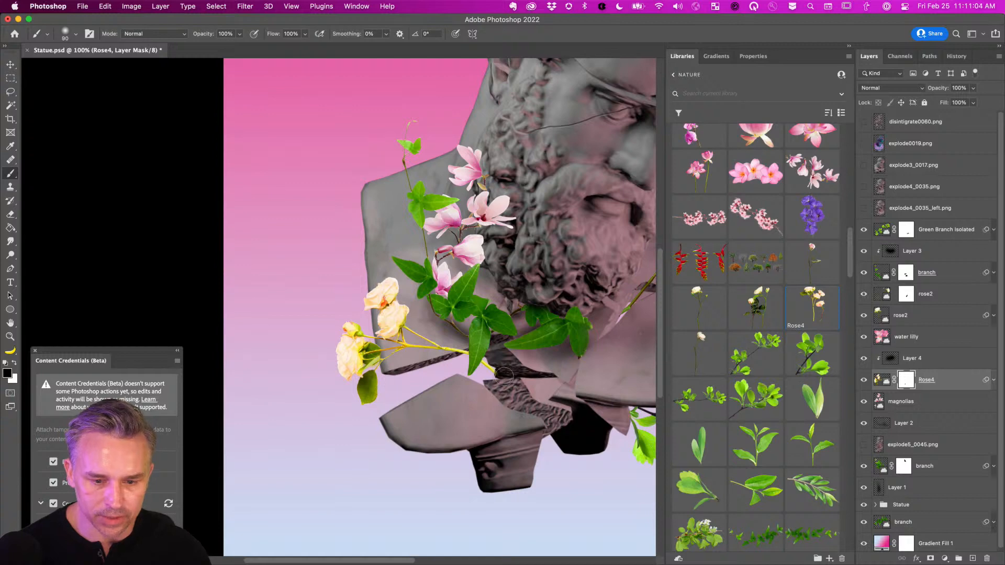
pyautogui.press('super+minus')
pyautogui.press('super+minus')
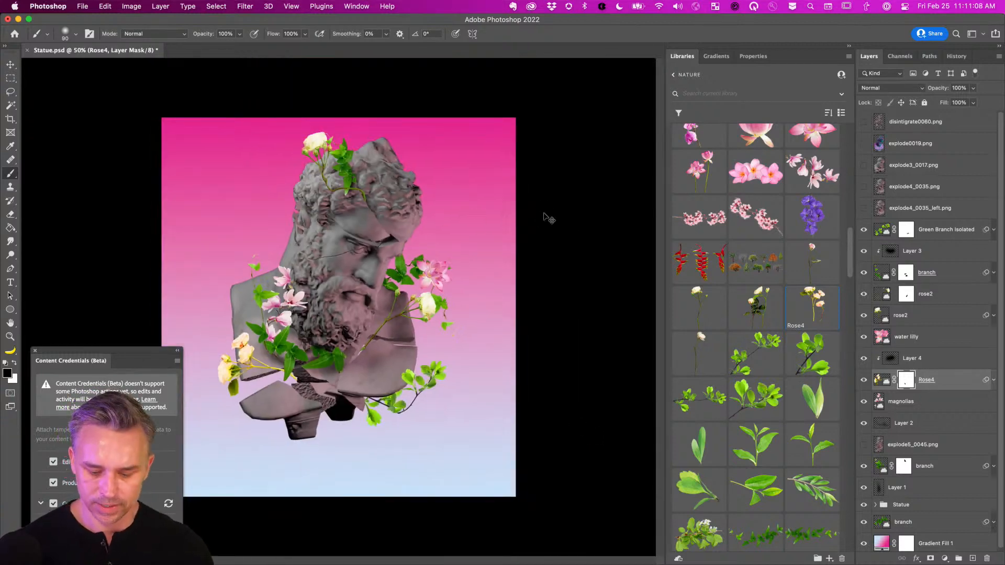
pyautogui.press('super+0')
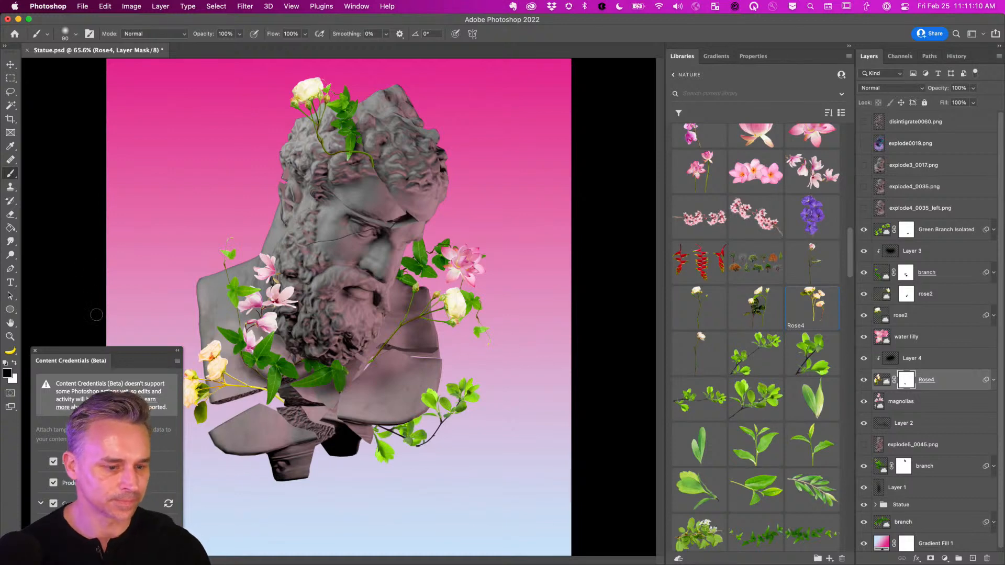
pyautogui.click(35, 351)
pyautogui.press('v')
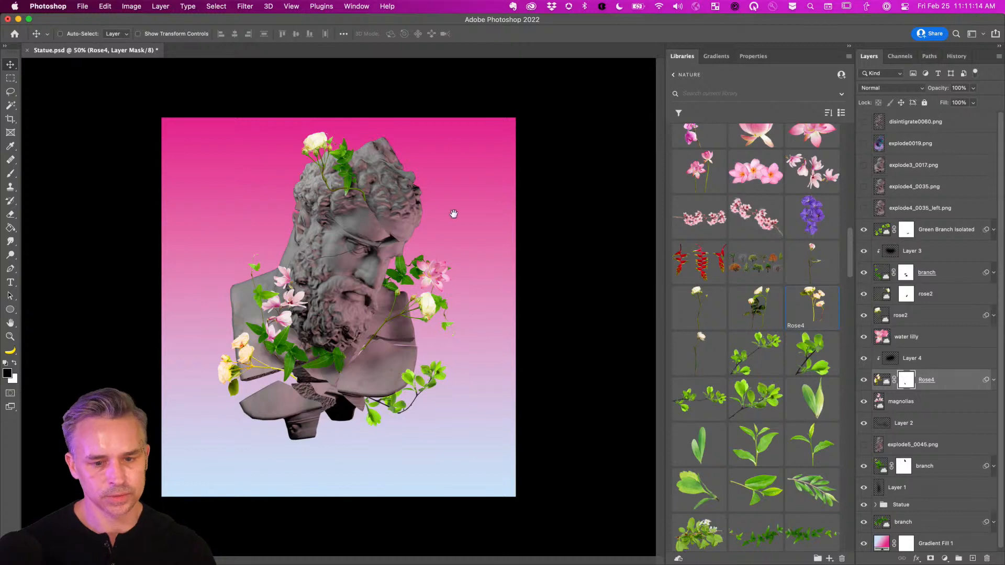
# Place the raspberry branch from the Nature library, rotated diagonally toward the statue.
pyautogui.press('super+equal')
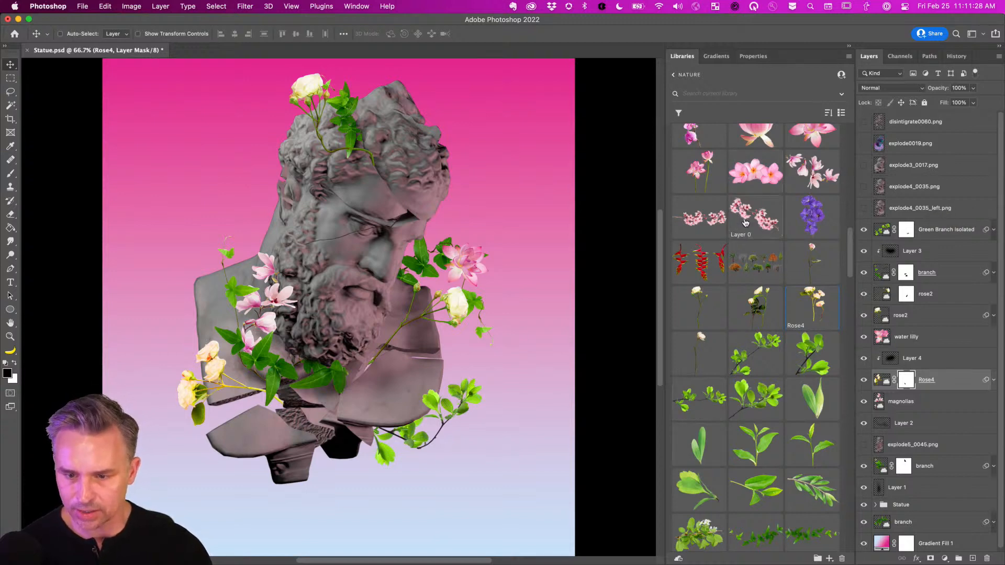
pyautogui.scroll(10, 745, 223)
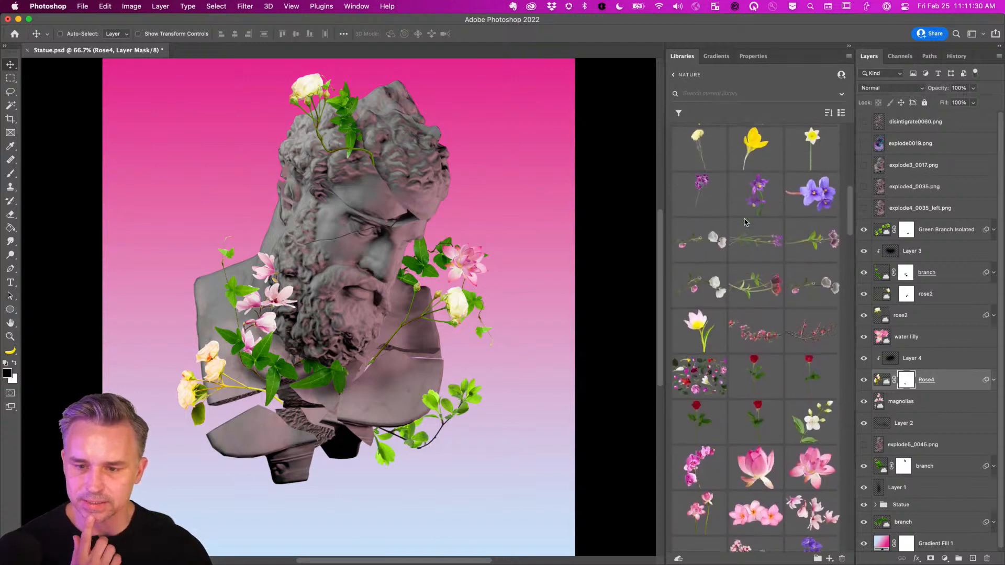
pyautogui.scroll(-10, 745, 223)
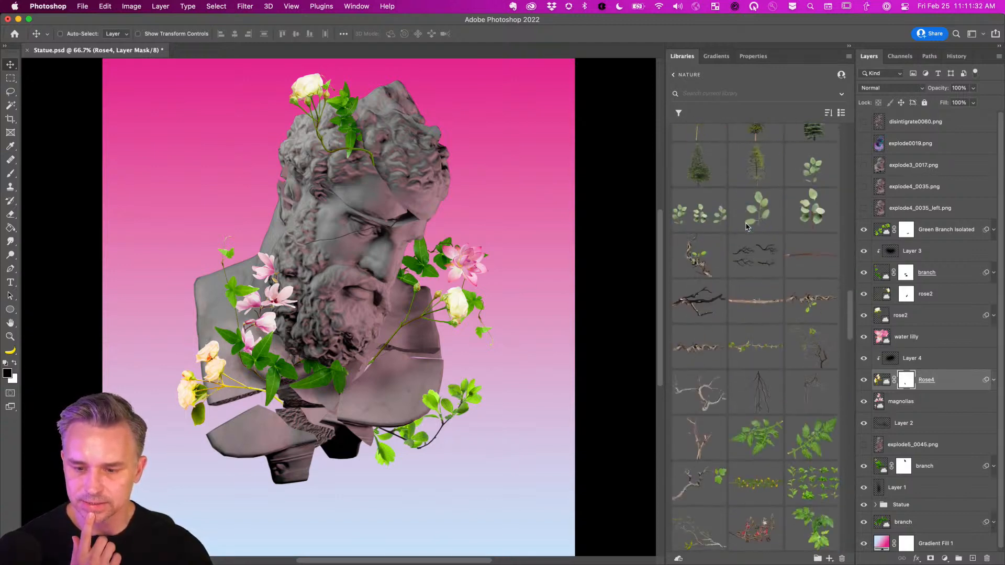
pyautogui.scroll(-2, 747, 226)
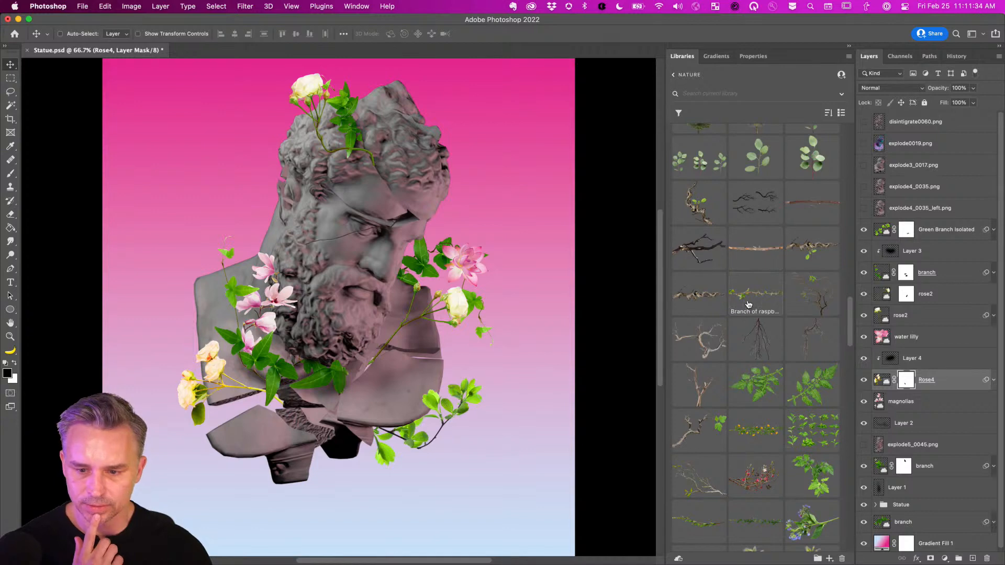
pyautogui.moveTo(749, 304); pyautogui.dragTo(206, 219)
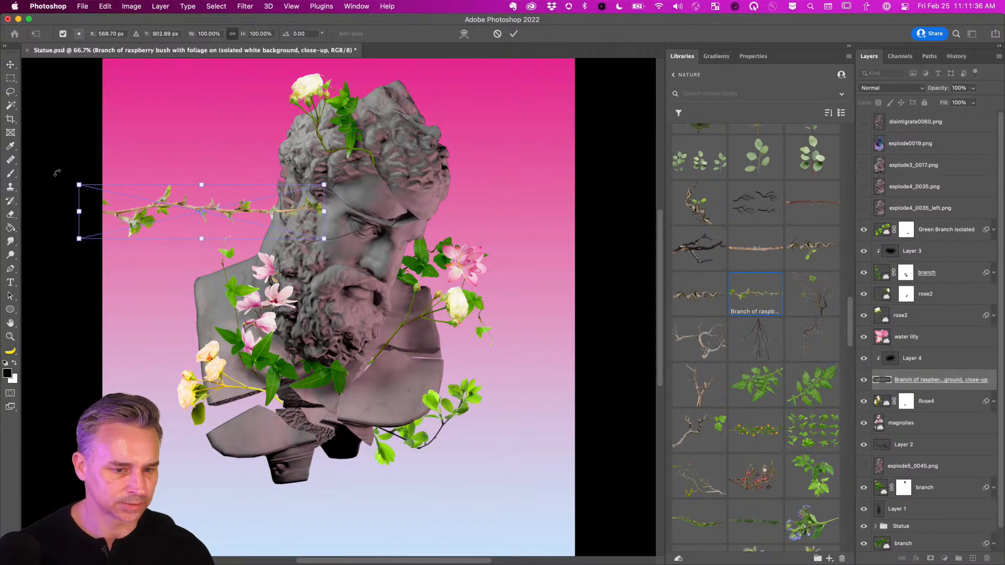
pyautogui.moveTo(58, 172); pyautogui.dragTo(232, 324)
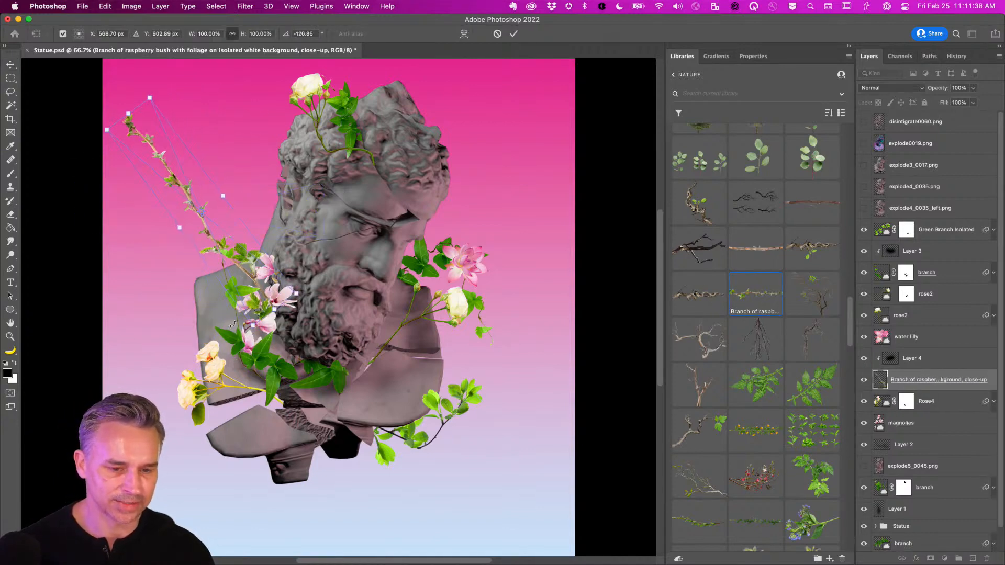
pyautogui.press('Return')
# Move the raspberry branch up and right across the statue's head and stack it above Layer 4.
pyautogui.press('super+plus')
pyautogui.press('super+plus')
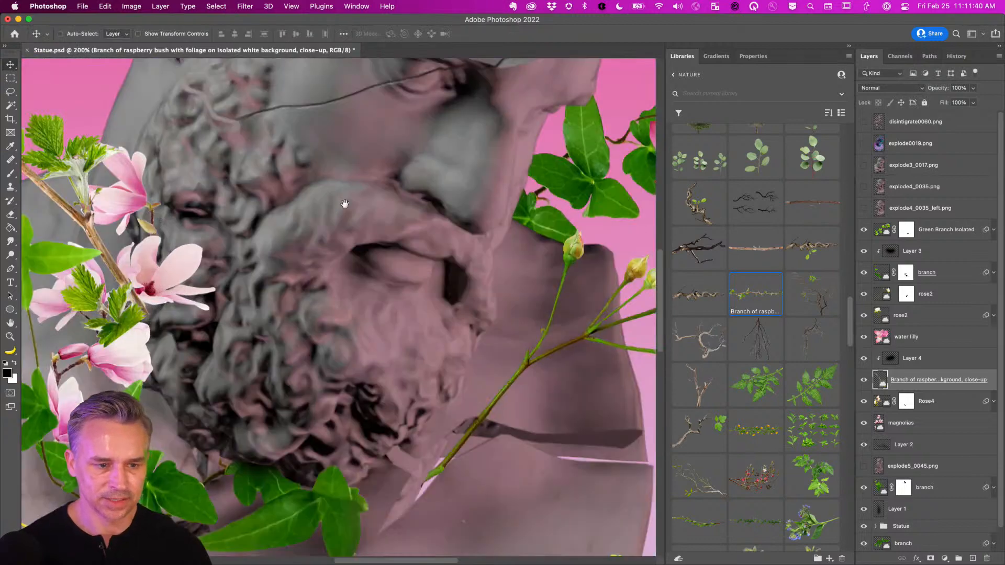
pyautogui.moveTo(347, 202); pyautogui.dragTo(499, 399)
pyautogui.press('super+minus')
pyautogui.press('super+minus')
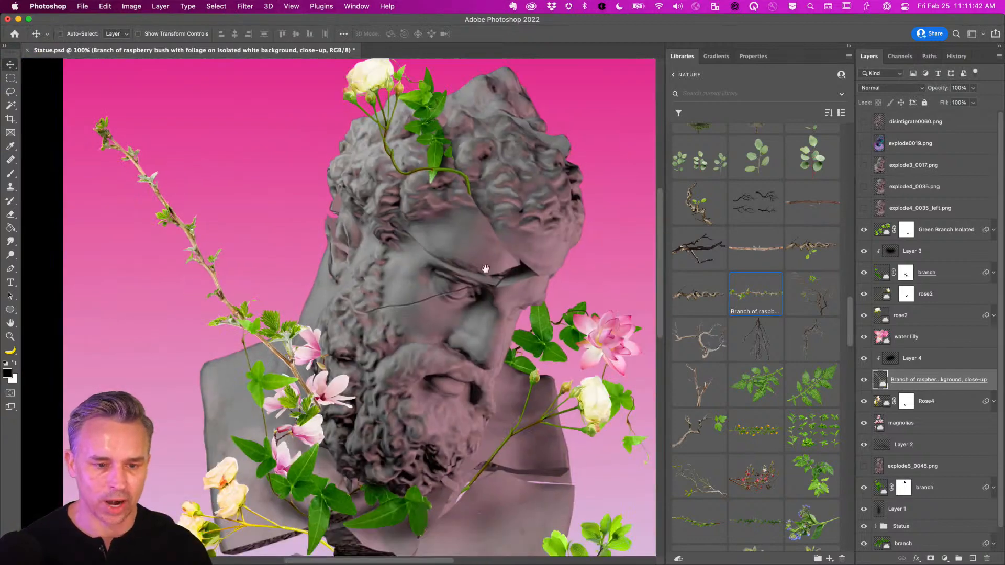
pyautogui.press('super+plus')
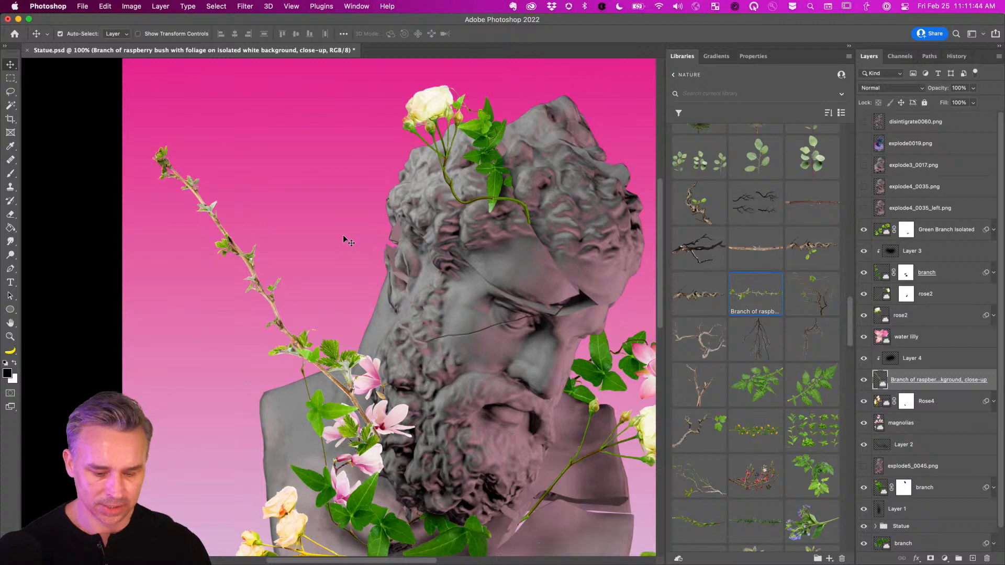
pyautogui.press('super+t')
pyautogui.moveTo(284, 334); pyautogui.dragTo(356, 219)
pyautogui.press('Return')
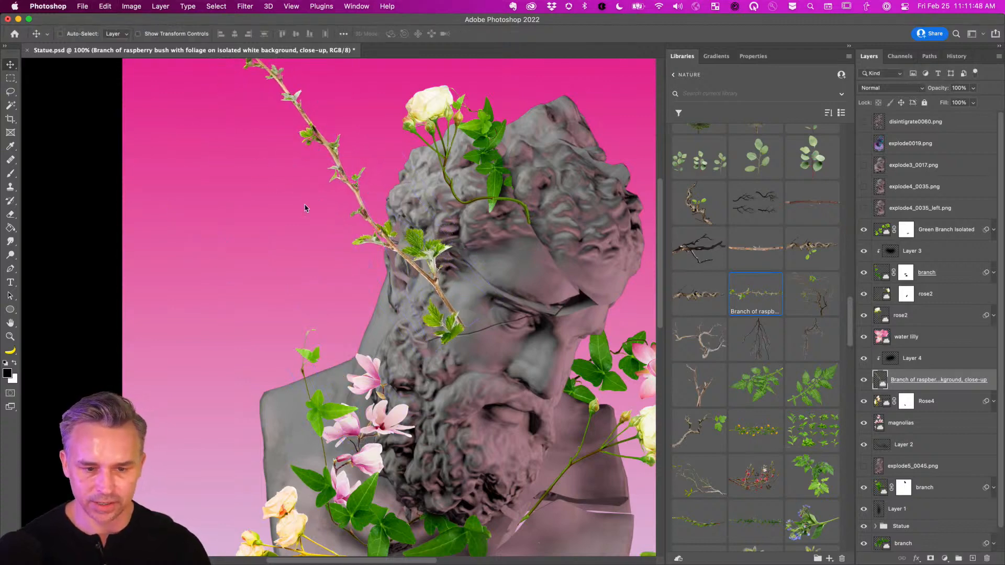
pyautogui.hscroll(-3, 305, 208)
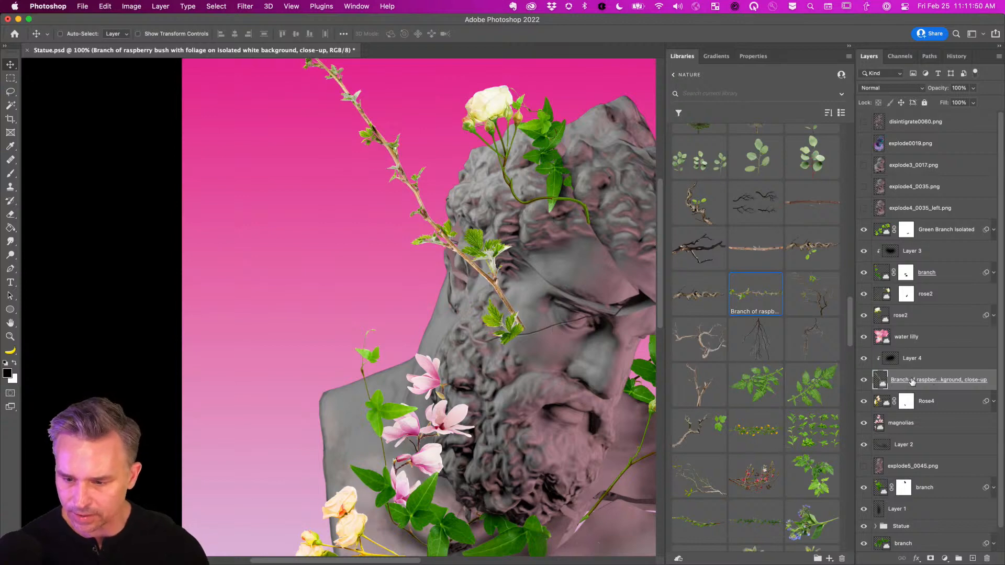
pyautogui.moveTo(912, 381); pyautogui.dragTo(911, 341)
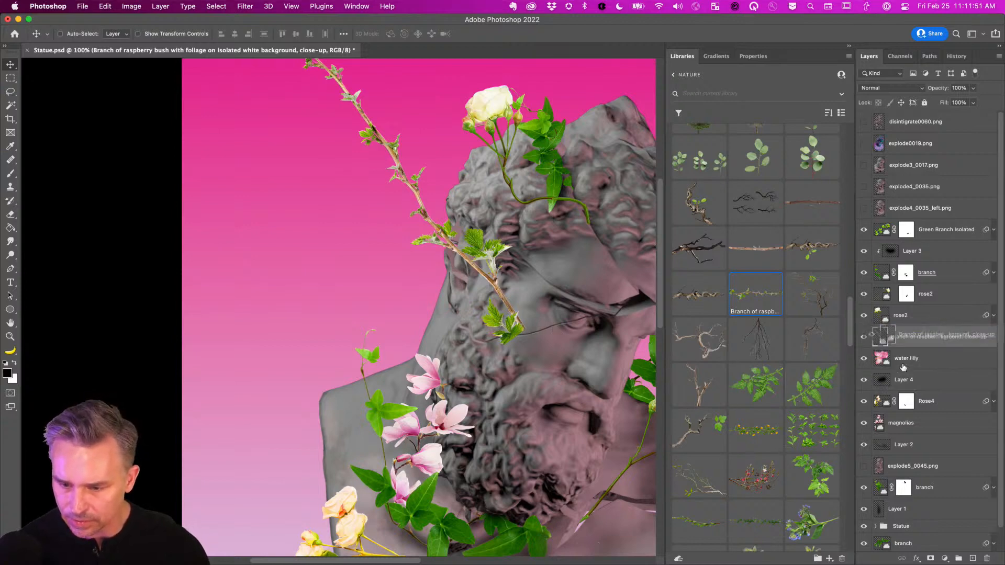
# Clip Layer 4 to Rose4, then pin the raspberry branch with Puppet Warp and start bending it.
pyautogui.keyDown('alt'); pyautogui.click(911, 389); pyautogui.keyUp('alt')
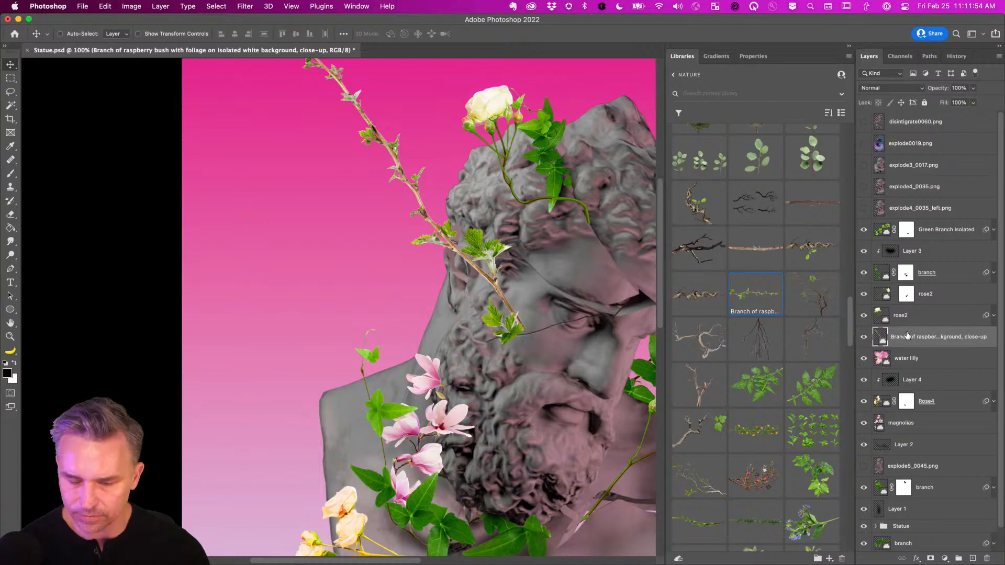
pyautogui.press('super+alt+shift+p')
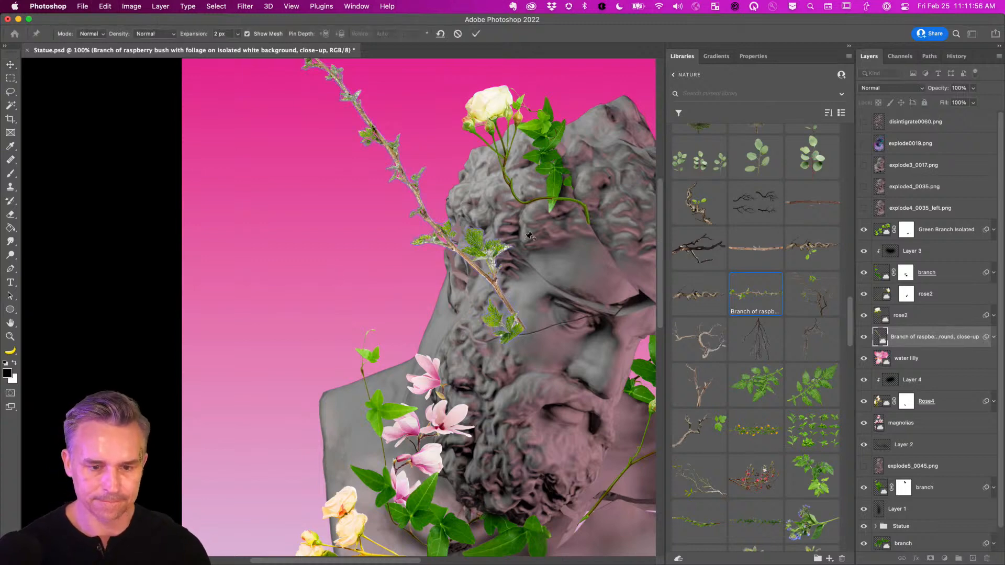
pyautogui.click(487, 276)
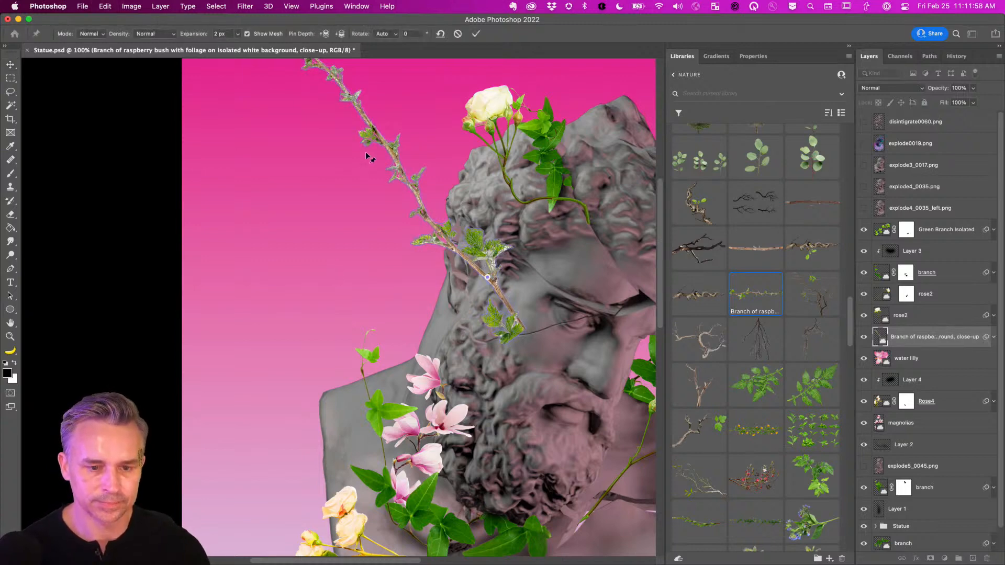
pyautogui.click(399, 168)
pyautogui.moveTo(399, 168); pyautogui.dragTo(374, 273)
pyautogui.click(287, 262)
pyautogui.moveTo(331, 377); pyautogui.dragTo(388, 415)
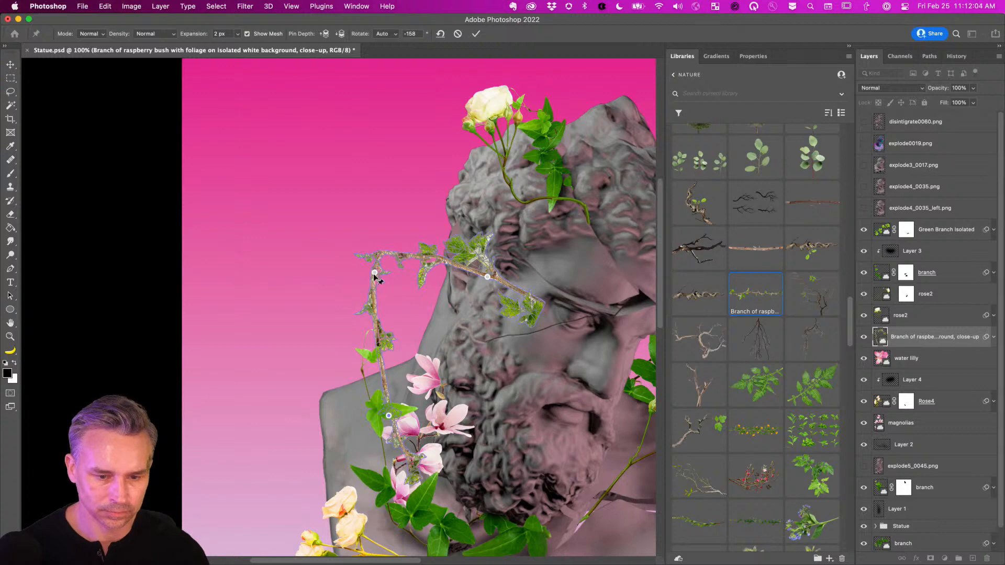
pyautogui.moveTo(374, 272); pyautogui.dragTo(385, 319)
pyautogui.moveTo(393, 421); pyautogui.dragTo(469, 361)
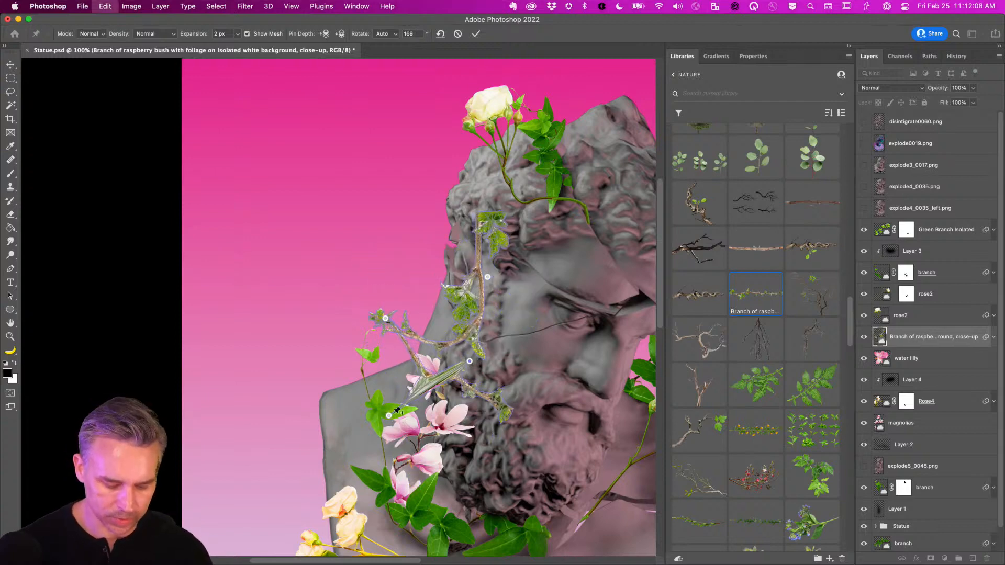
# Refine the puppet-warp pins so the branch arches with its tip toward the brow, and apply.
pyautogui.press('super+z')
pyautogui.moveTo(389, 418); pyautogui.dragTo(449, 370)
pyautogui.moveTo(470, 243)
pyautogui.mouseDown()
pyautogui.moveTo(460, 205)
pyautogui.moveTo(447, 212)
pyautogui.moveTo(489, 210)
pyautogui.moveTo(484, 246)
pyautogui.mouseUp()
pyautogui.moveTo(385, 318); pyautogui.dragTo(397, 262)
pyautogui.moveTo(450, 370); pyautogui.dragTo(380, 323)
pyautogui.moveTo(446, 211); pyautogui.dragTo(450, 218)
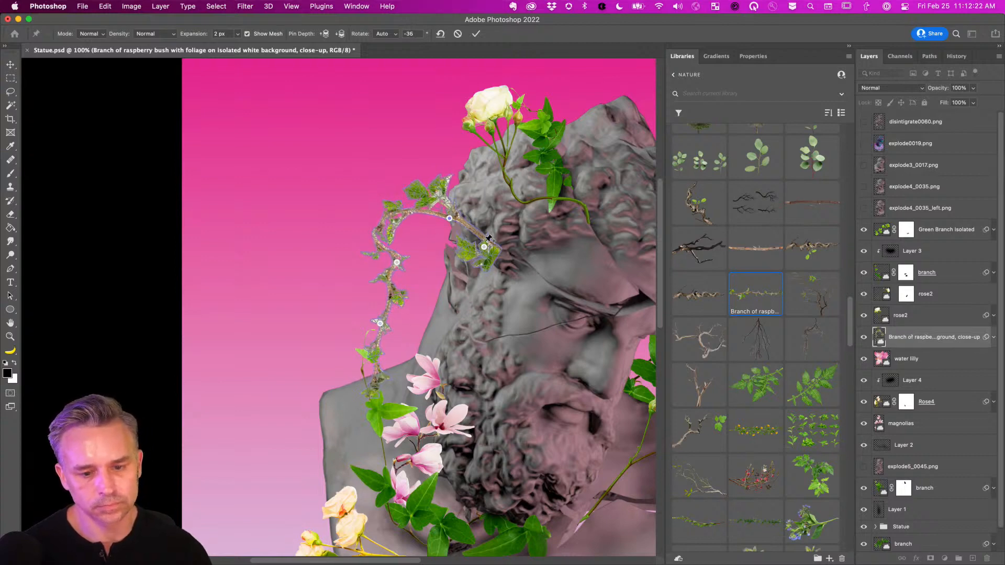
pyautogui.moveTo(484, 246); pyautogui.dragTo(465, 258)
pyautogui.press('Return')
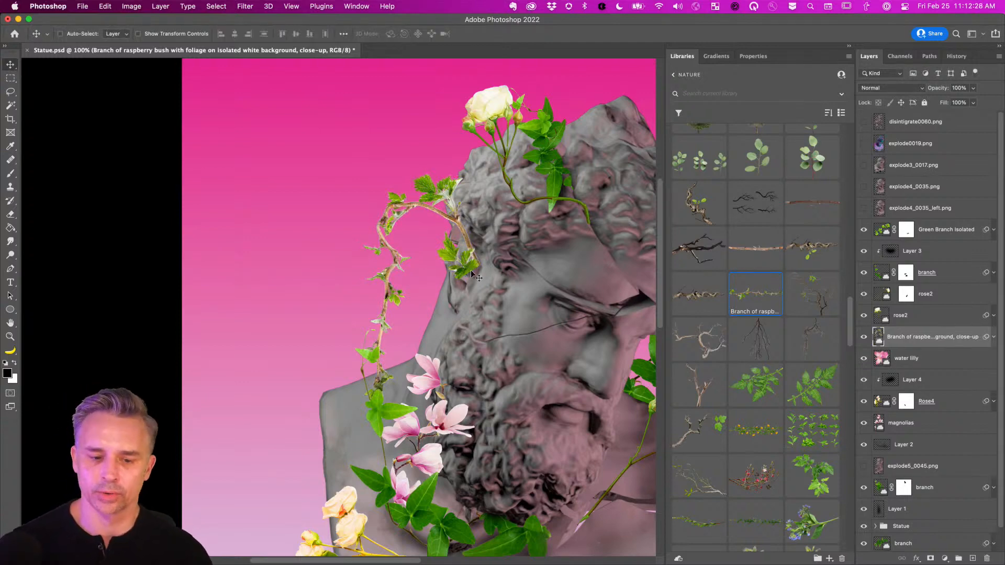
pyautogui.scroll(2, 365, 177)
pyautogui.scroll(2, 375, 207)
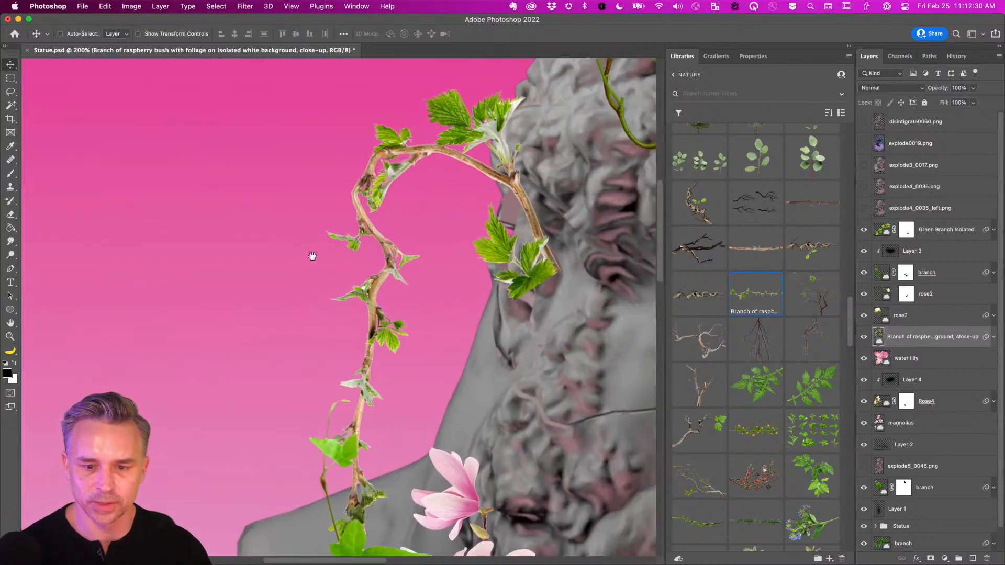
# Mask the raspberry leaves covering the face with a hard round brush, restoring part of one leaf.
pyautogui.click(930, 558)
pyautogui.rightClick(296, 213)
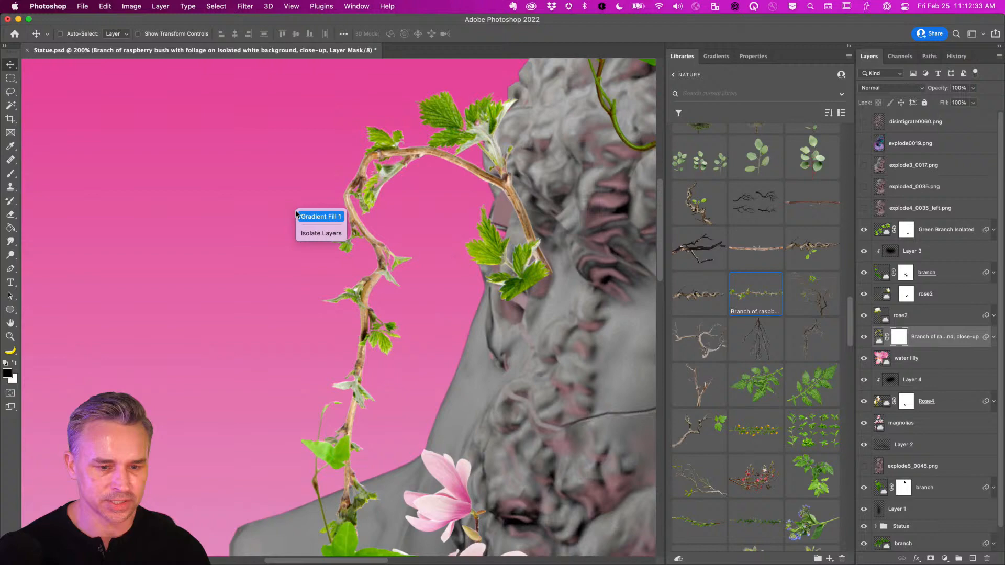
pyautogui.click(263, 156)
pyautogui.press('b')
pyautogui.rightClick(339, 194)
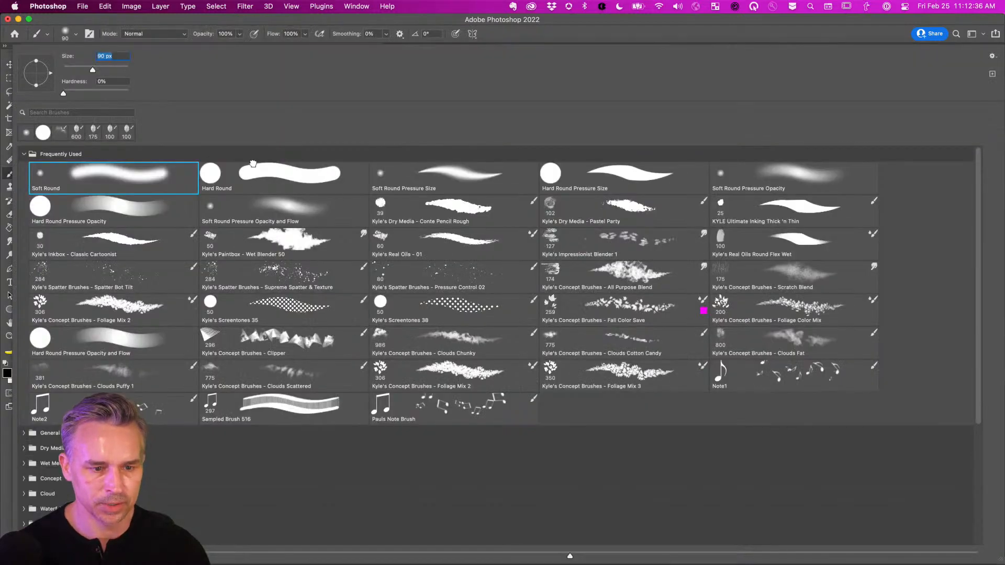
pyautogui.doubleClick(252, 164)
pyautogui.moveTo(524, 220)
pyautogui.mouseDown()
pyautogui.moveTo(531, 281)
pyautogui.moveTo(540, 276)
pyautogui.moveTo(521, 310)
pyautogui.moveTo(526, 253)
pyautogui.moveTo(510, 296)
pyautogui.mouseUp()
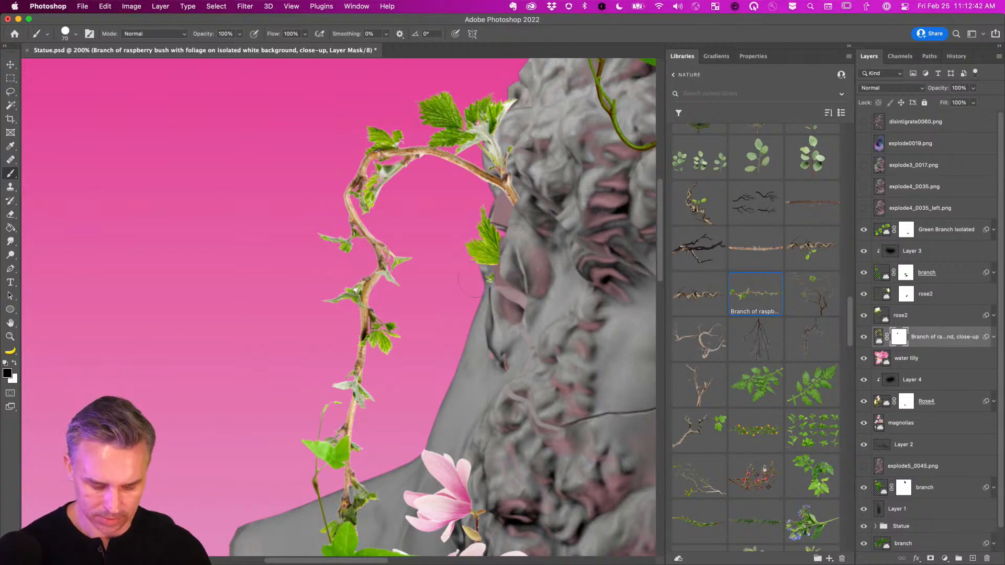
pyautogui.press('x')
pyautogui.moveTo(476, 287); pyautogui.dragTo(512, 318)
pyautogui.press('x')
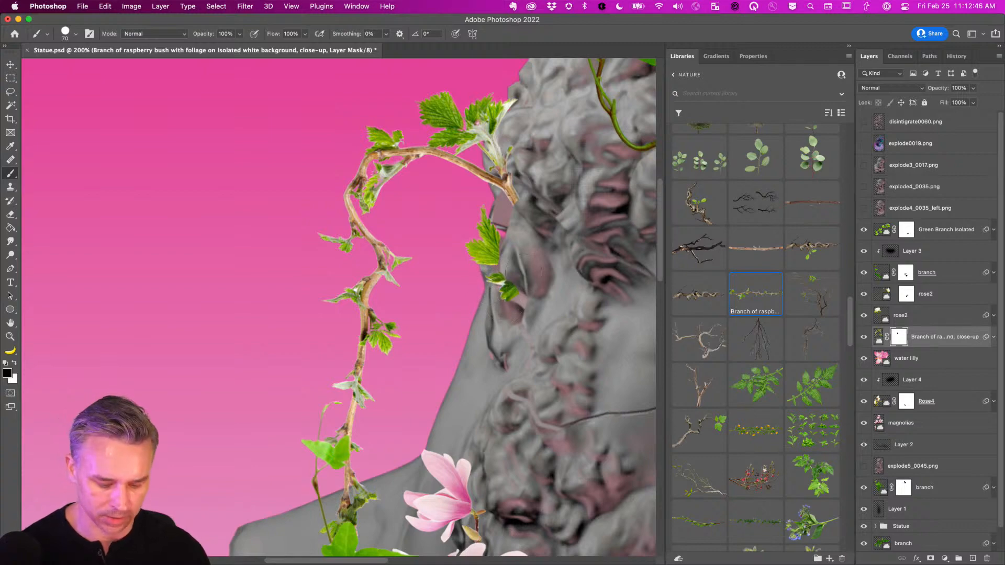
pyautogui.press('super+minus')
pyautogui.press('super+minus')
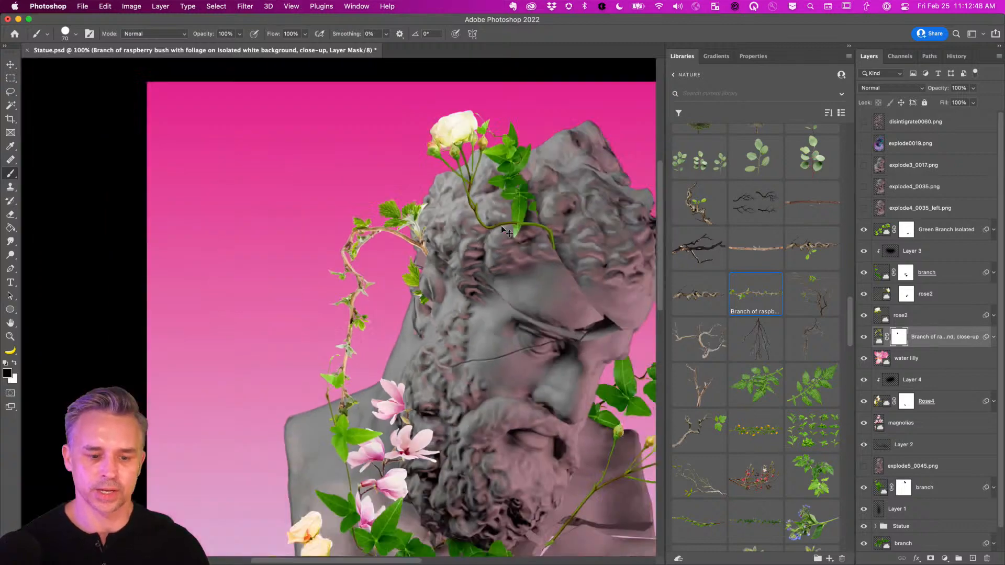
pyautogui.moveTo(105, 225); pyautogui.dragTo(117, 174)
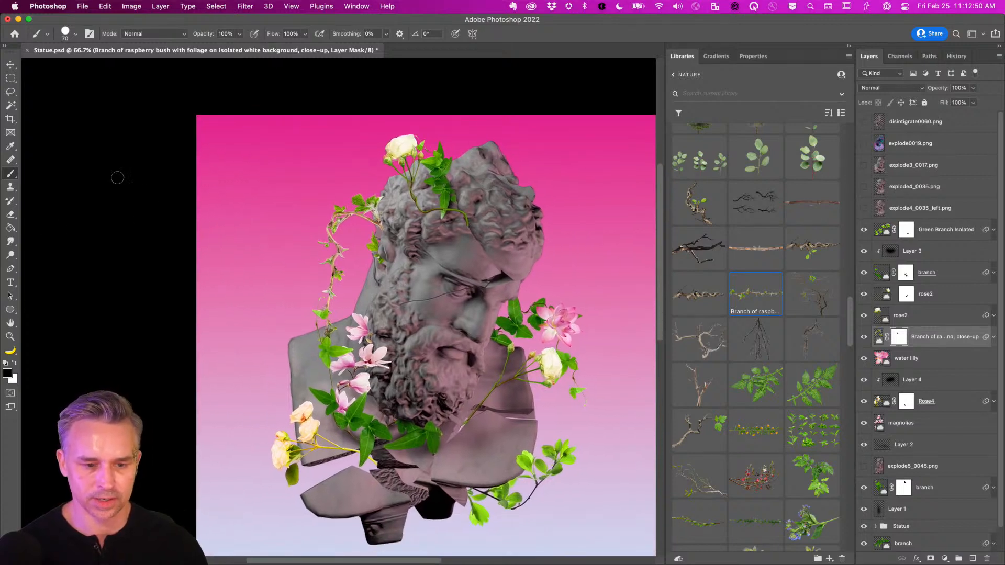
# Rotate the raspberry branch slightly and shift it left and up beside the head.
pyautogui.click(881, 339)
pyautogui.press('super+t')
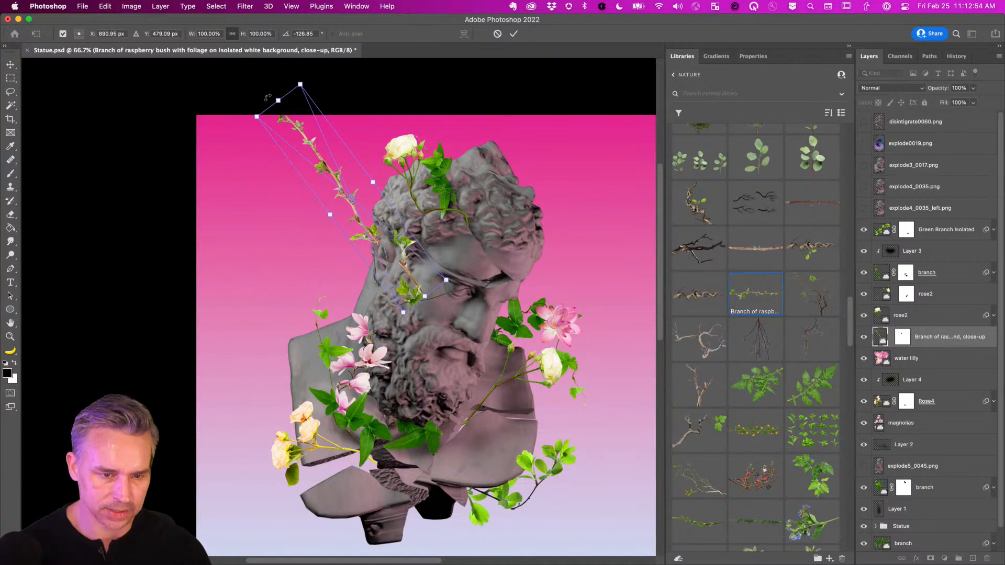
pyautogui.moveTo(304, 164)
pyautogui.mouseDown()
pyautogui.moveTo(321, 152)
pyautogui.moveTo(310, 173)
pyautogui.mouseUp()
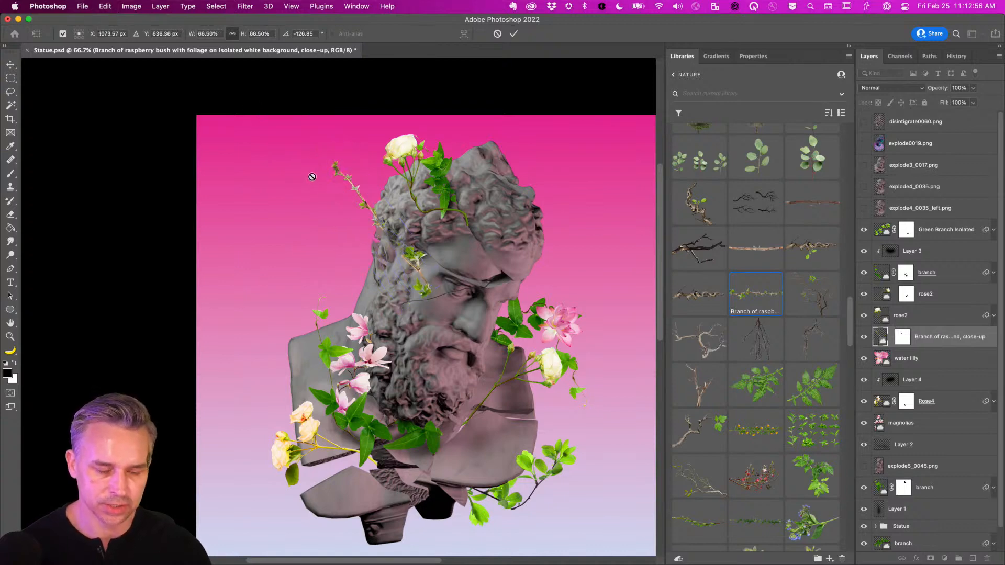
pyautogui.press('Return')
pyautogui.press('b')
pyautogui.click(11, 64)
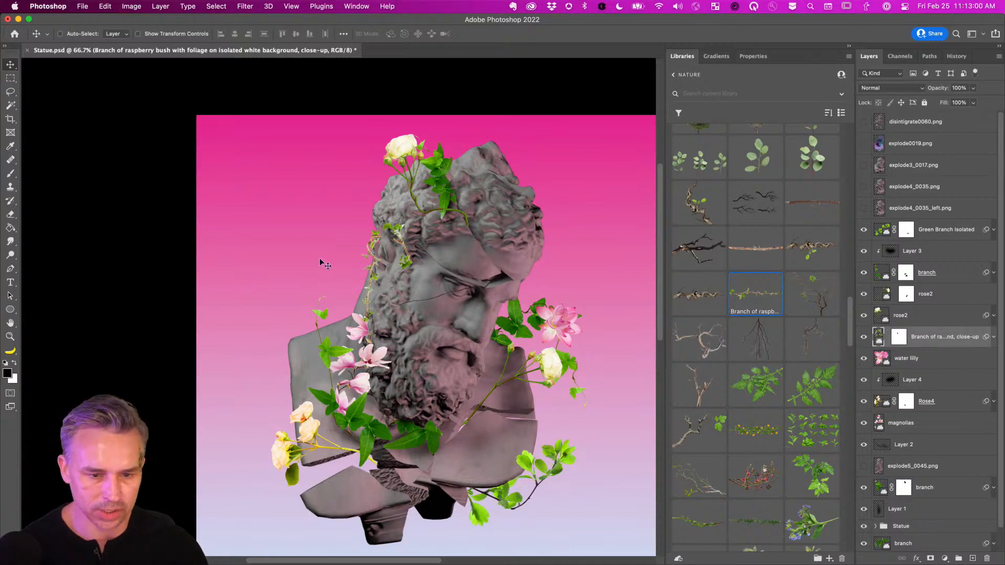
pyautogui.moveTo(320, 265); pyautogui.dragTo(300, 254)
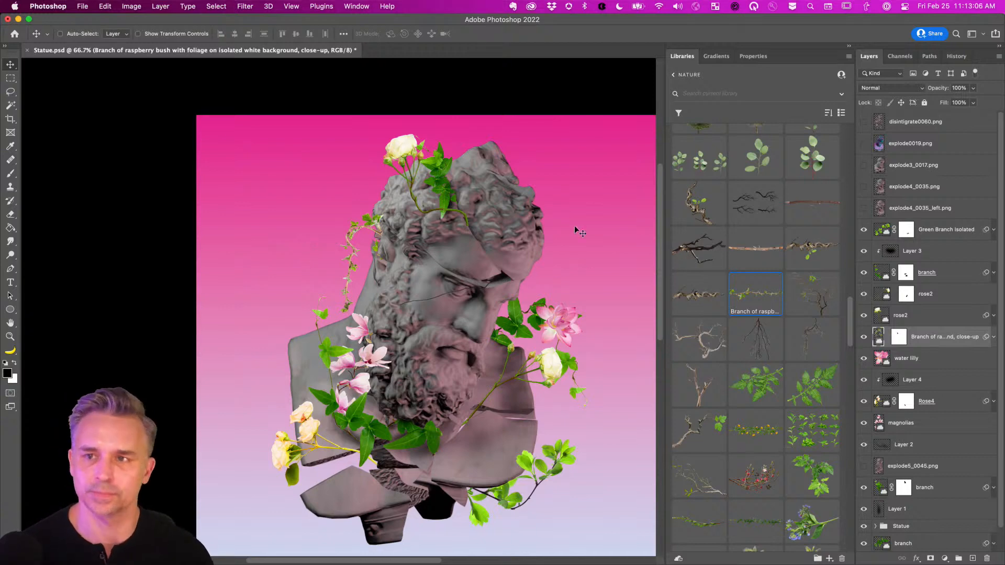
pyautogui.press('super+minus')
# Group the plant layers from Green Branch Isolated down to Layer 2 into a group named 'Plants'.
pyautogui.press('super+plus')
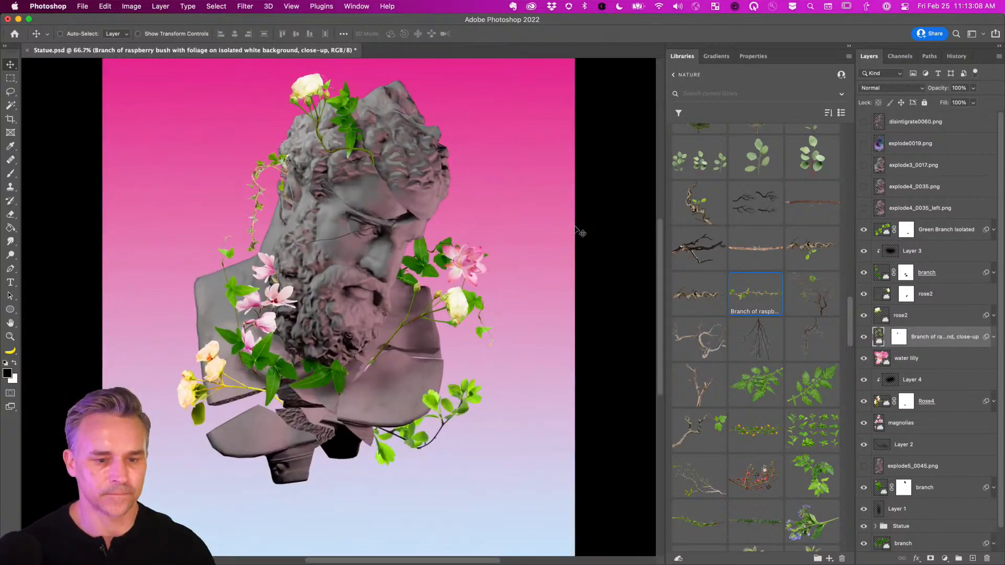
pyautogui.click(899, 211)
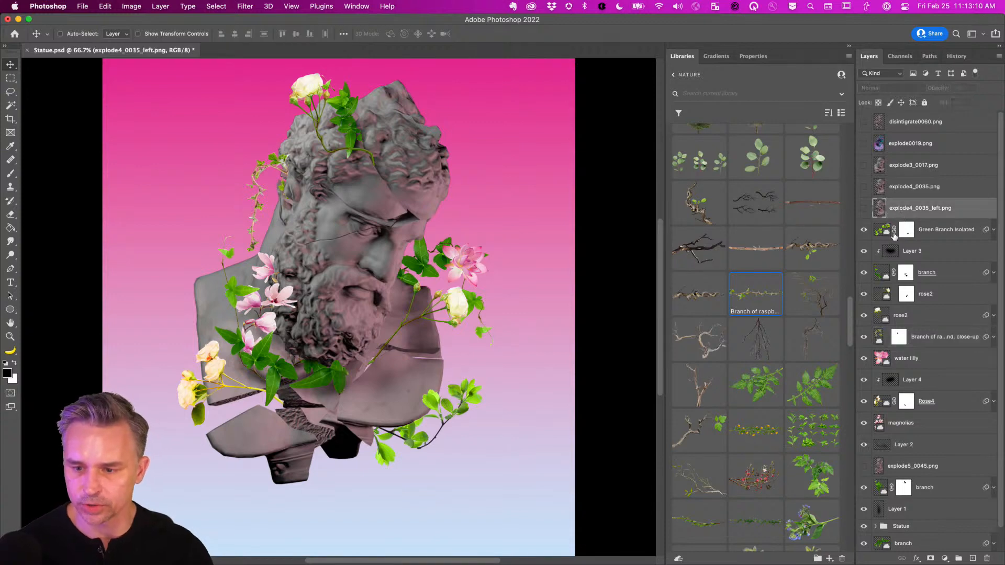
pyautogui.click(919, 235)
pyautogui.scroll(-1, 904, 314)
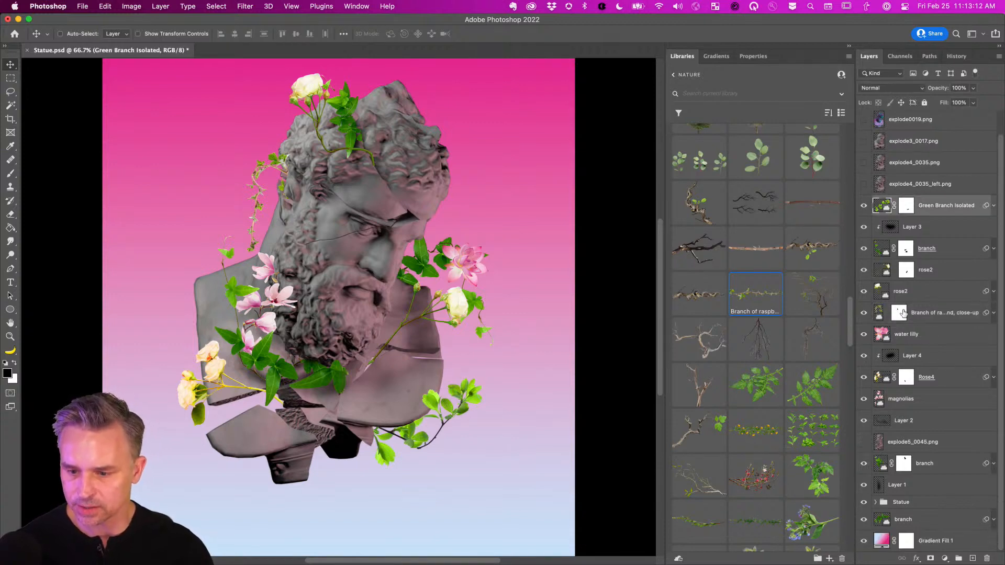
pyautogui.keyDown('shift'); pyautogui.click(916, 421); pyautogui.keyUp('shift')
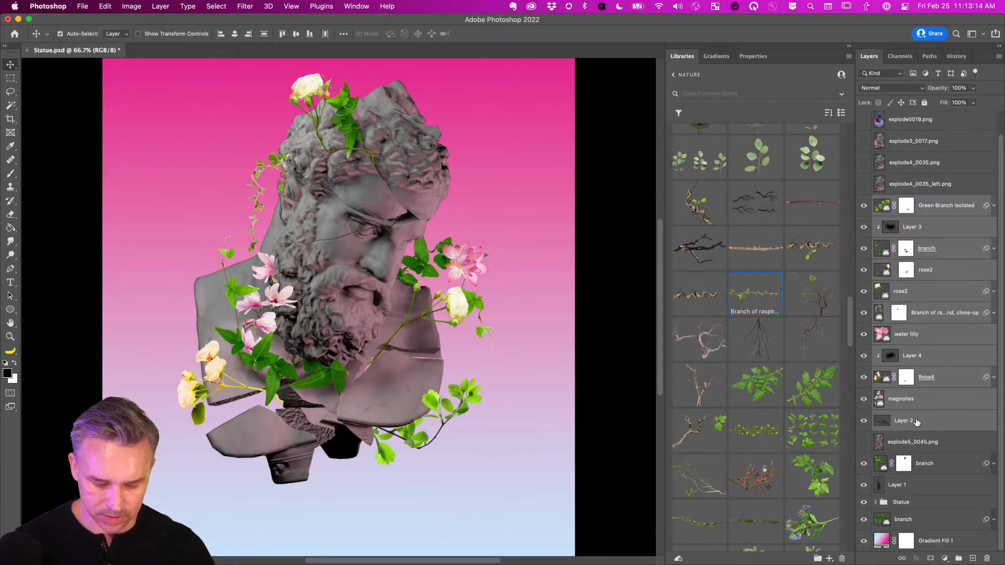
pyautogui.press('super+g')
pyautogui.doubleClick(901, 224)
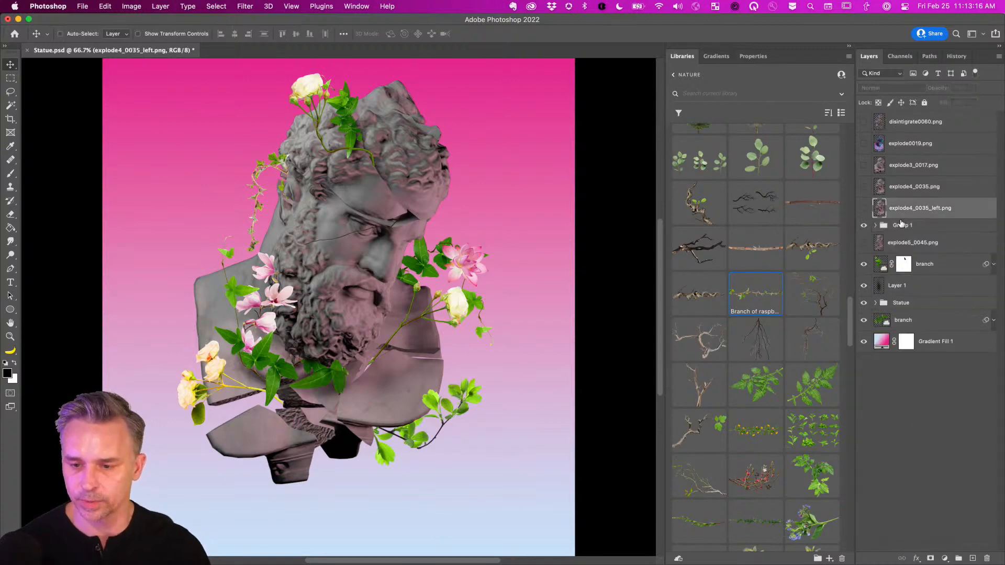
pyautogui.write('Plants')
pyautogui.press('Return')
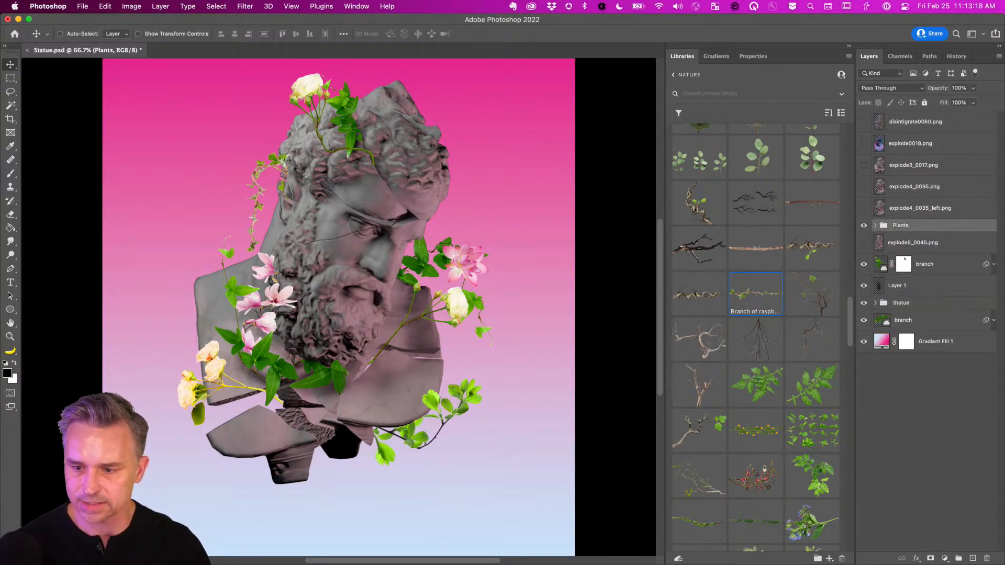
# Move the raspberry branch layer and Layer 1 into the Plants group, then collapse it.
pyautogui.click(883, 262)
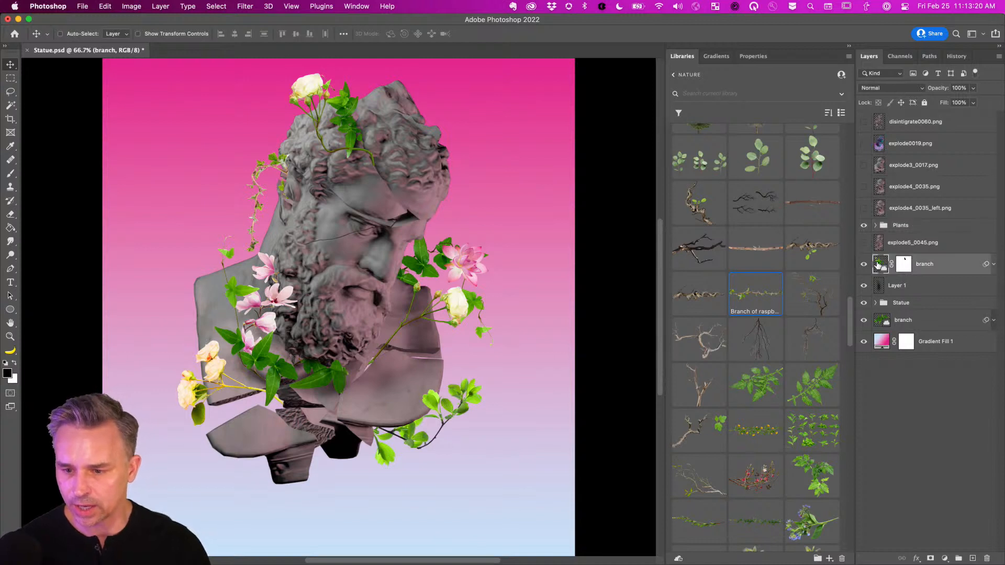
pyautogui.moveTo(878, 265)
pyautogui.mouseDown()
pyautogui.moveTo(884, 233)
pyautogui.moveTo(883, 262)
pyautogui.mouseUp()
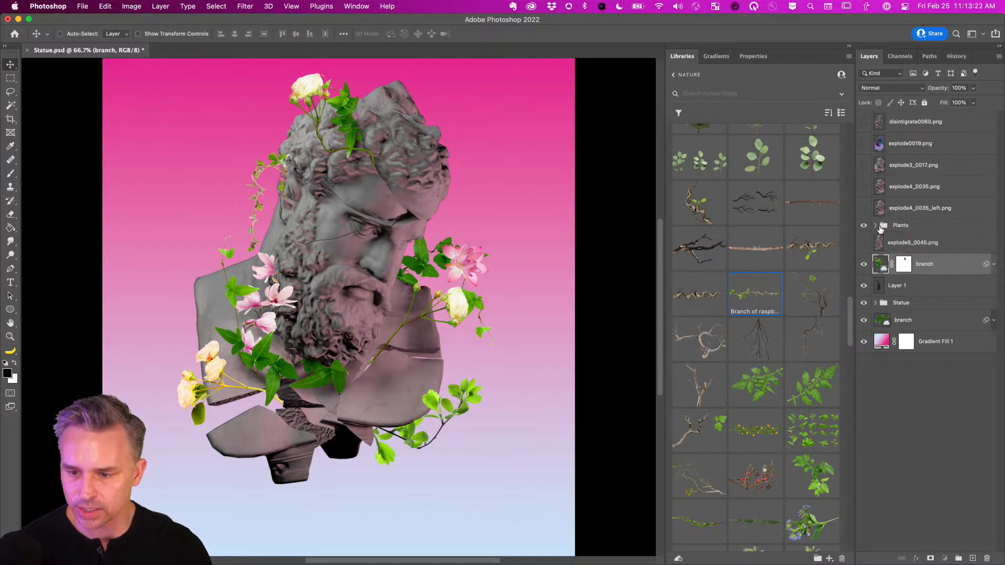
pyautogui.click(876, 226)
pyautogui.scroll(-2, 879, 229)
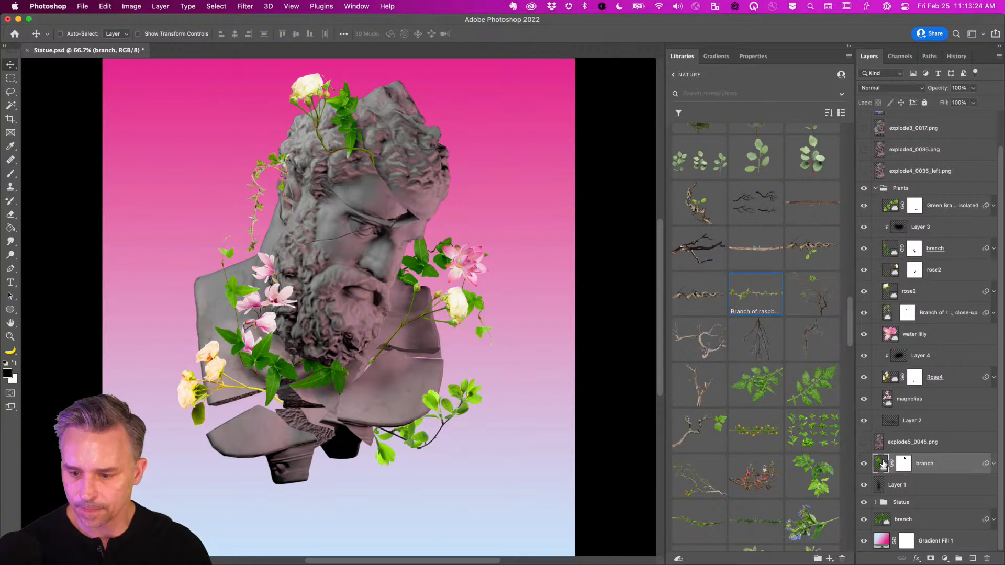
pyautogui.moveTo(884, 464); pyautogui.dragTo(903, 428)
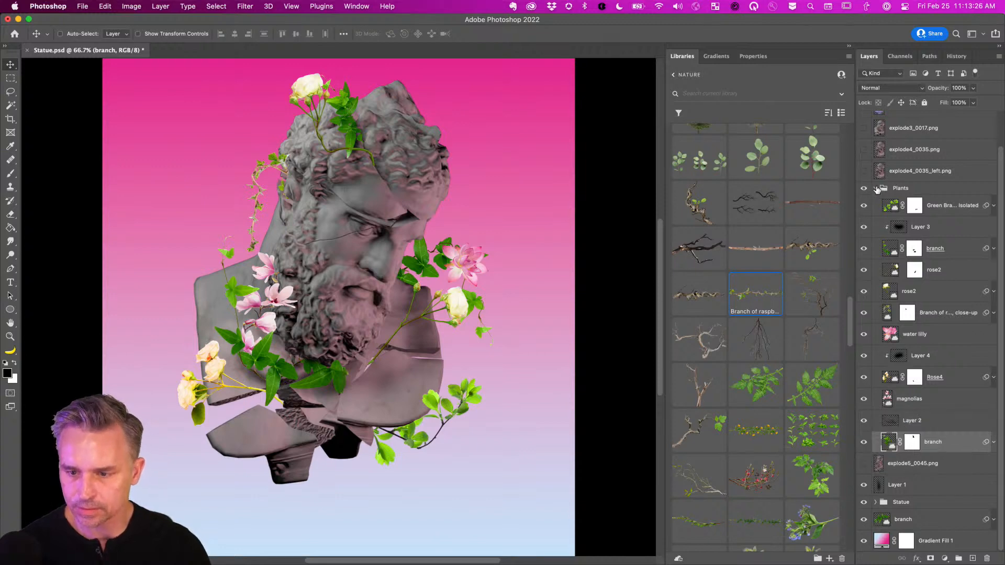
pyautogui.click(876, 189)
pyautogui.click(870, 264)
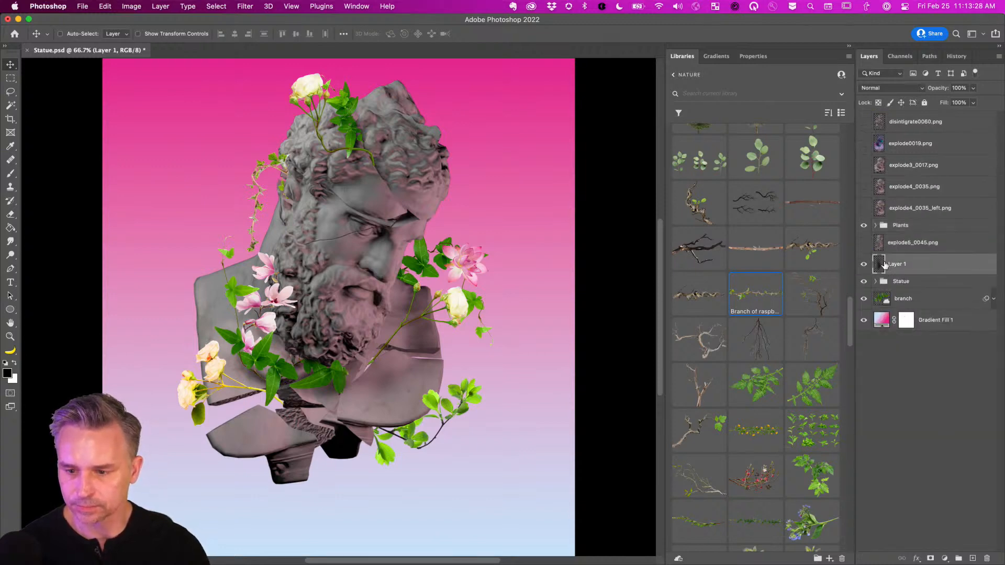
pyautogui.click(875, 225)
pyautogui.moveTo(881, 474); pyautogui.dragTo(906, 451)
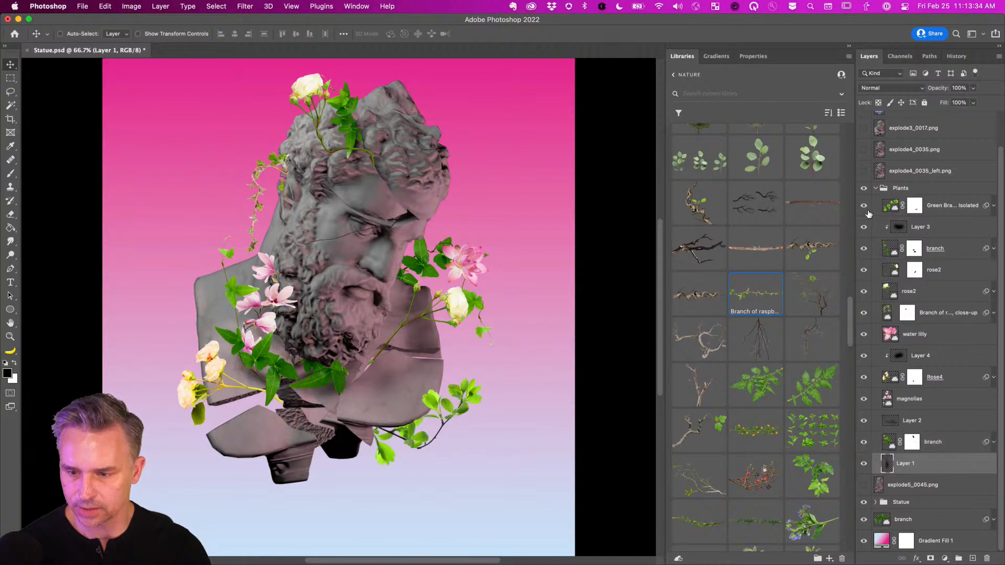
pyautogui.click(875, 189)
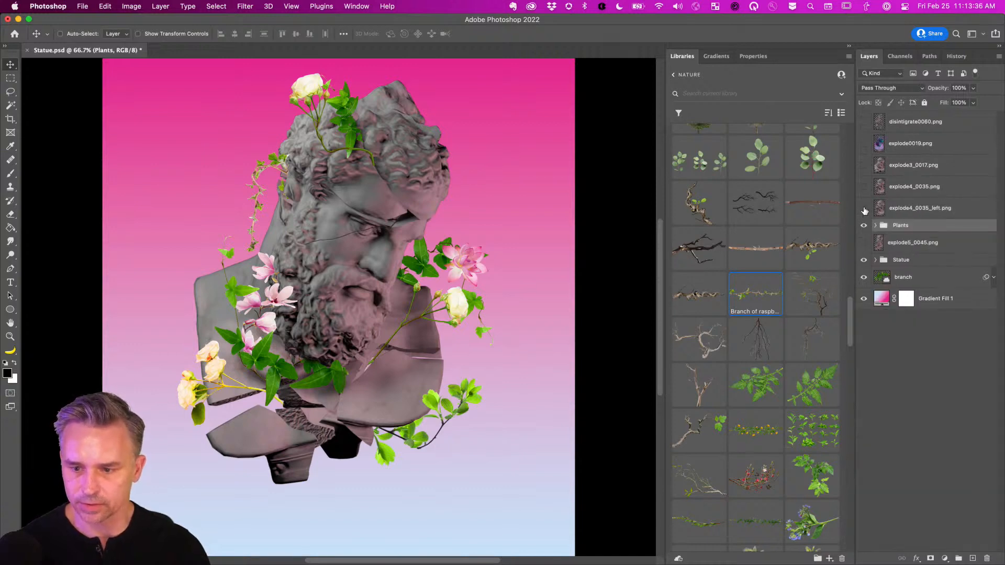
# Compare the explode4_0035 statue variants and delete the explode4_0035_left.png layer.
pyautogui.click(864, 208)
pyautogui.click(911, 213)
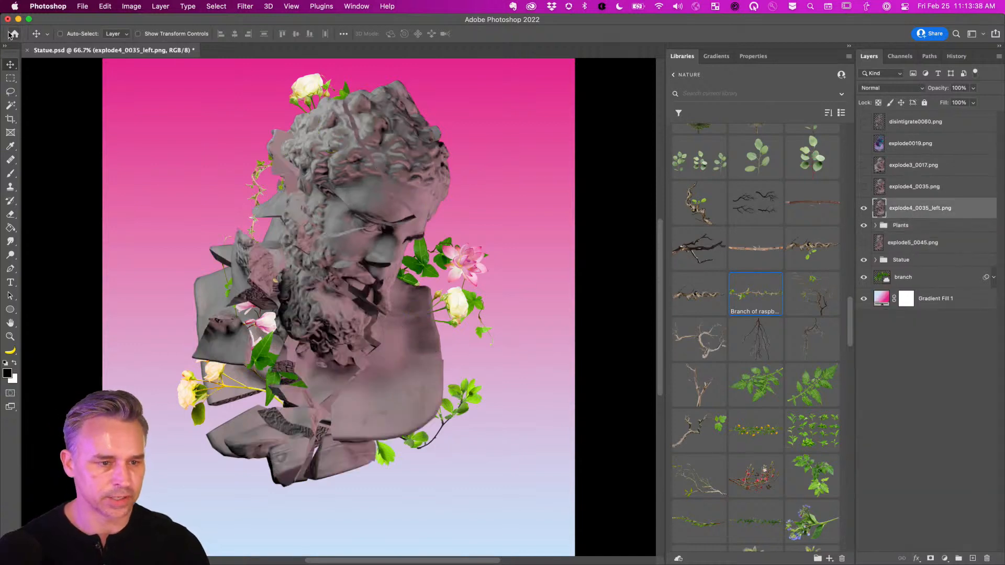
pyautogui.moveTo(863, 227); pyautogui.dragTo(864, 279)
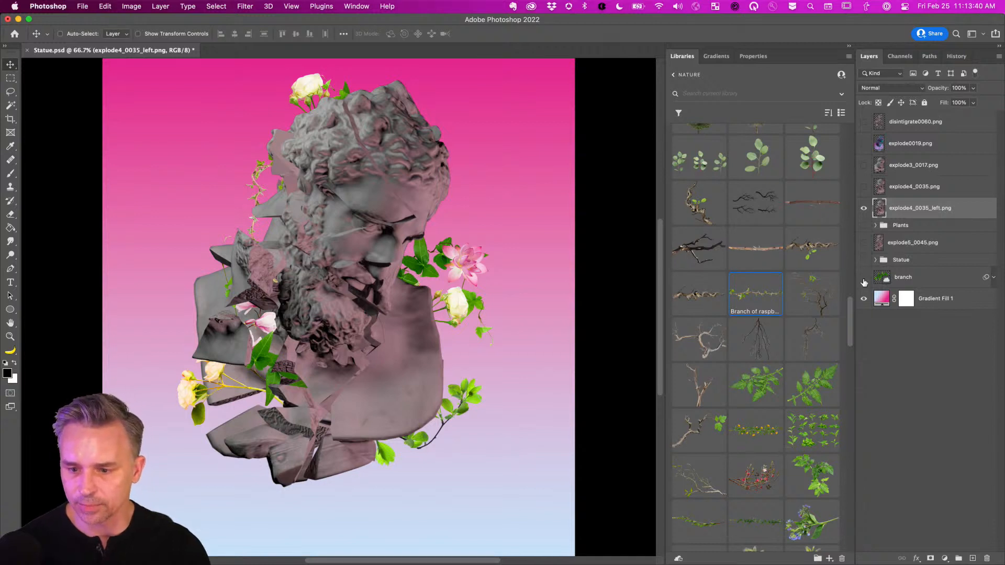
pyautogui.click(864, 210)
pyautogui.click(864, 209)
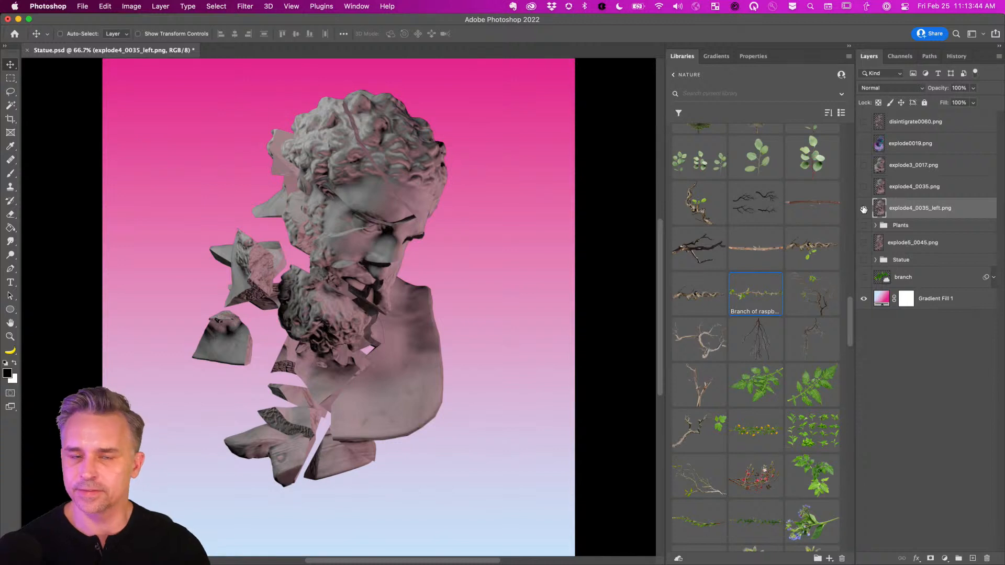
pyautogui.click(864, 209)
pyautogui.click(863, 187)
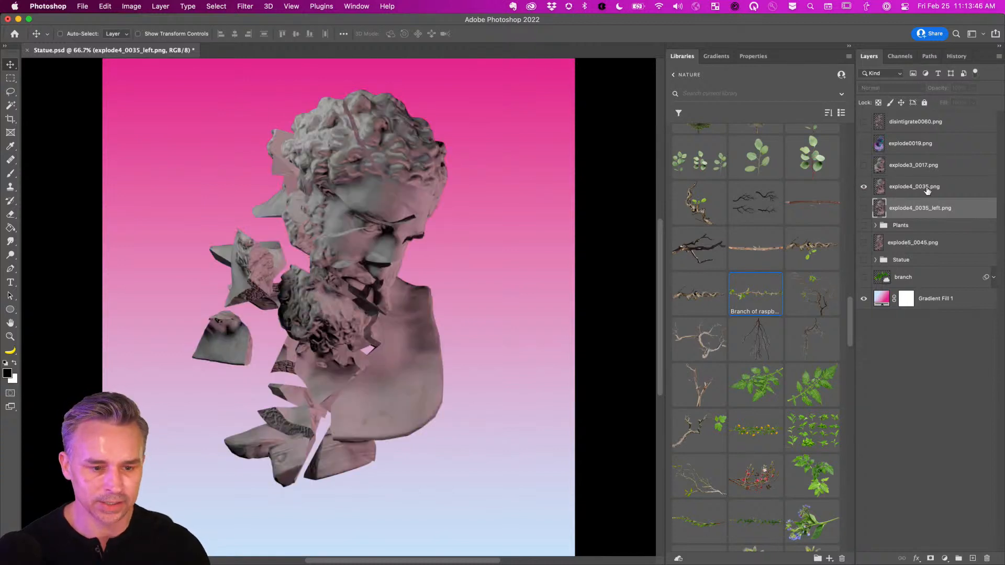
pyautogui.click(889, 194)
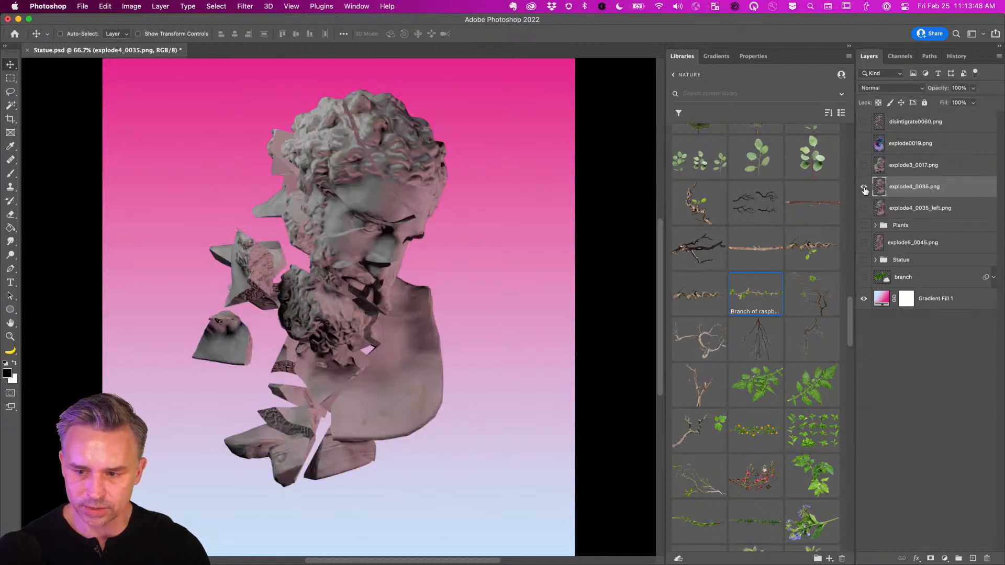
pyautogui.click(864, 211)
pyautogui.click(864, 188)
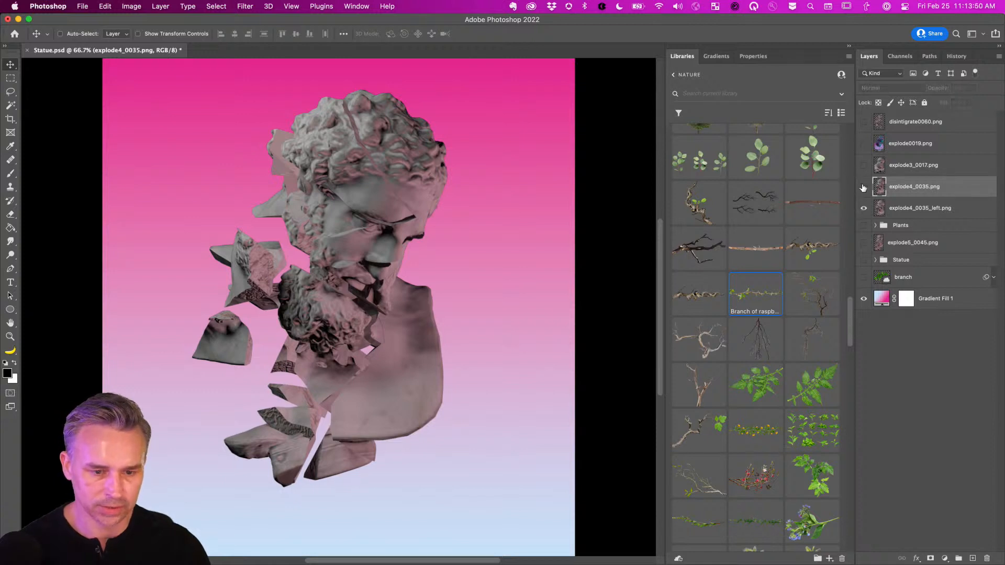
pyautogui.click(864, 187)
pyautogui.click(920, 209)
pyautogui.press('Delete')
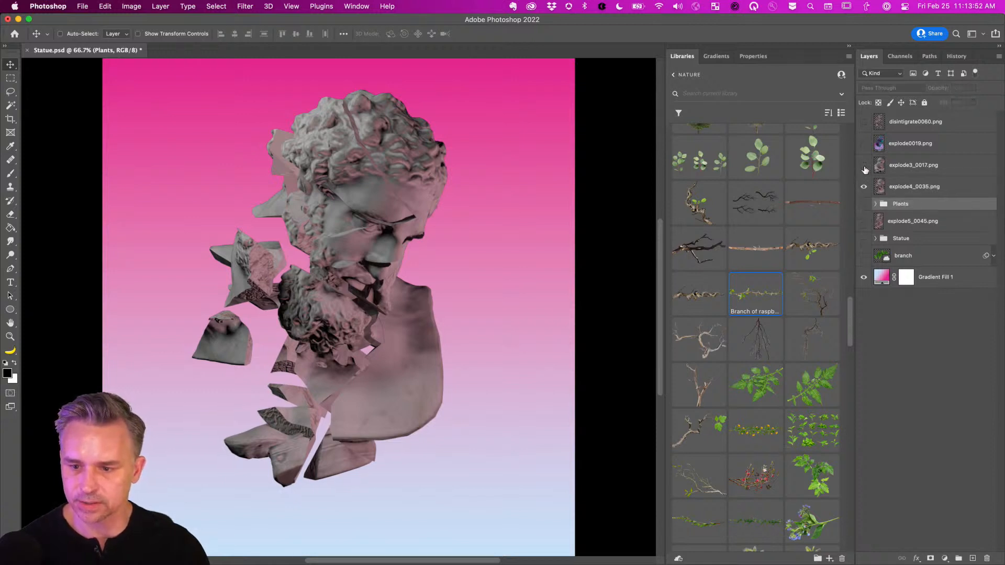
# Delete the explode3_0017.png and explode0019.png statue layers.
pyautogui.click(864, 167)
pyautogui.click(863, 187)
pyautogui.click(885, 168)
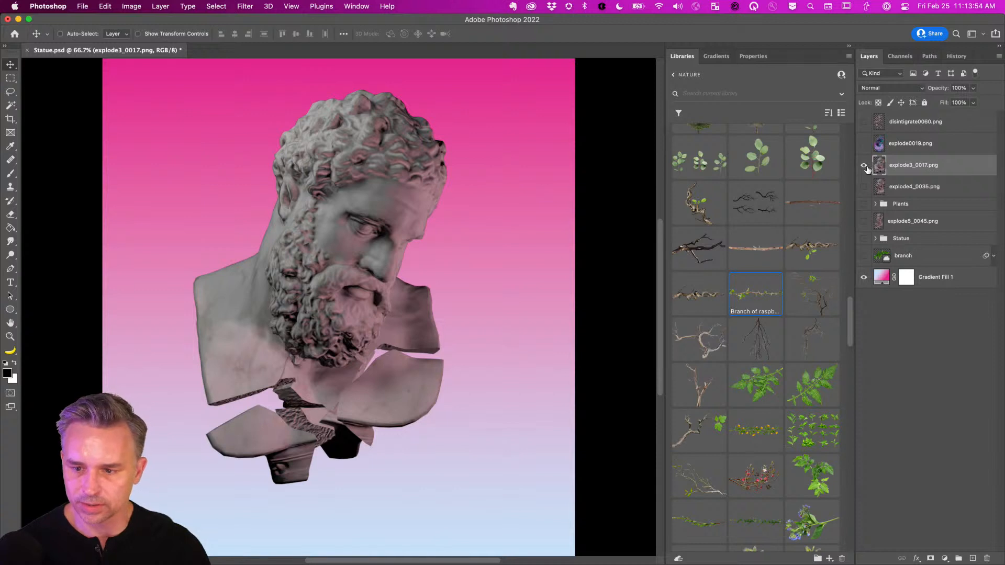
pyautogui.press('Delete')
pyautogui.click(863, 143)
pyautogui.click(904, 146)
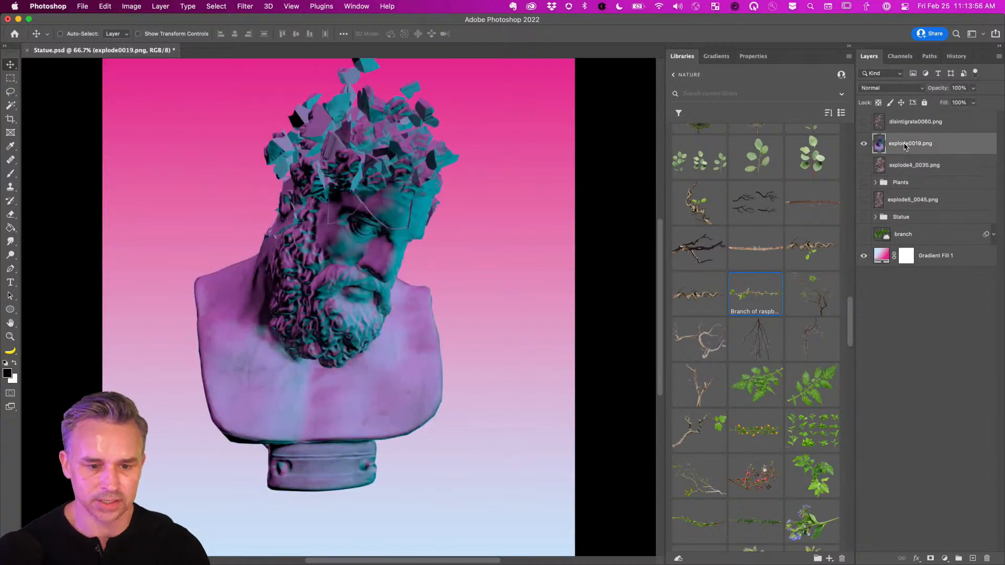
pyautogui.press('Delete')
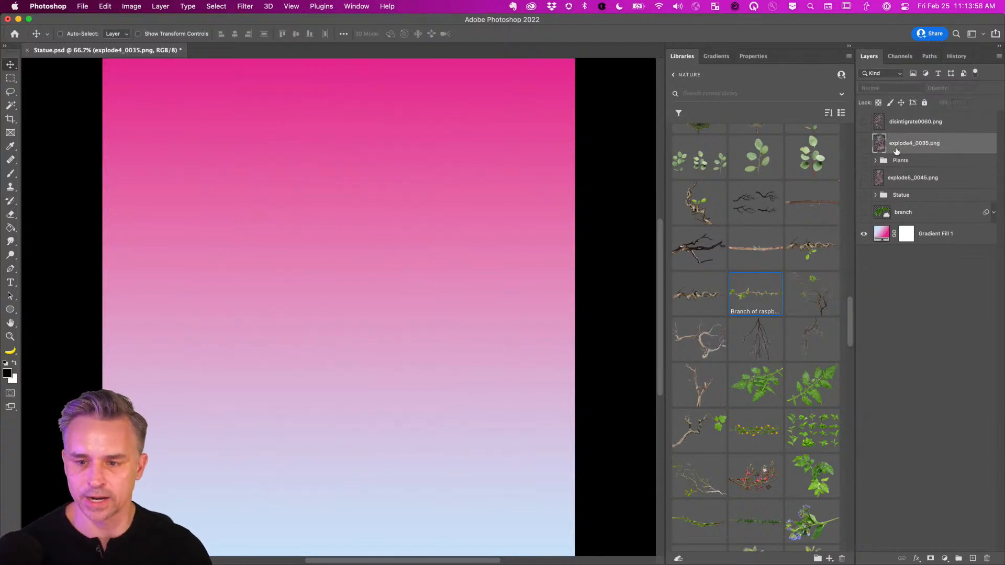
# Show the disintigrate0060.png fragments layer and rename it 'rocks'.
pyautogui.click(863, 122)
pyautogui.click(917, 124)
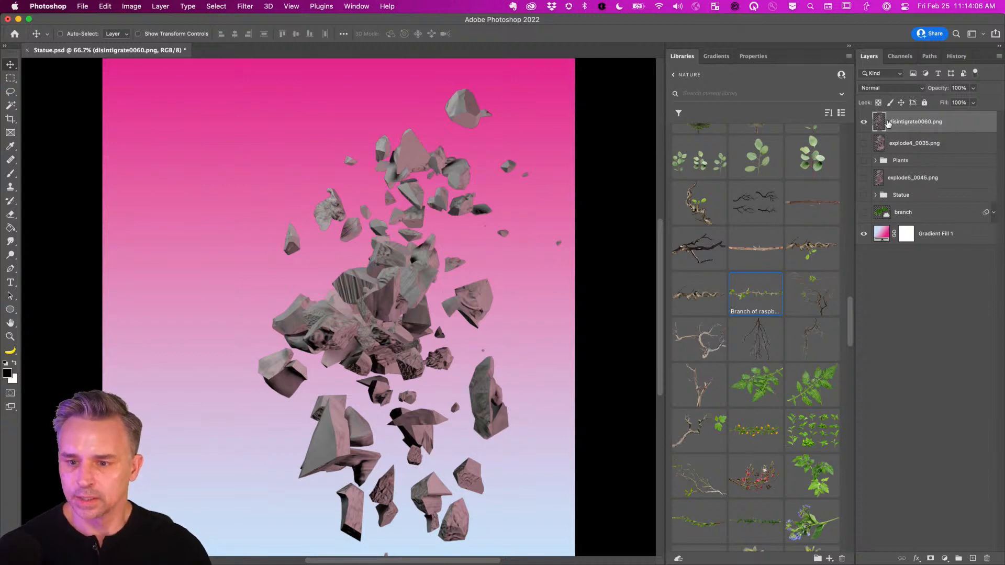
pyautogui.write('ro')
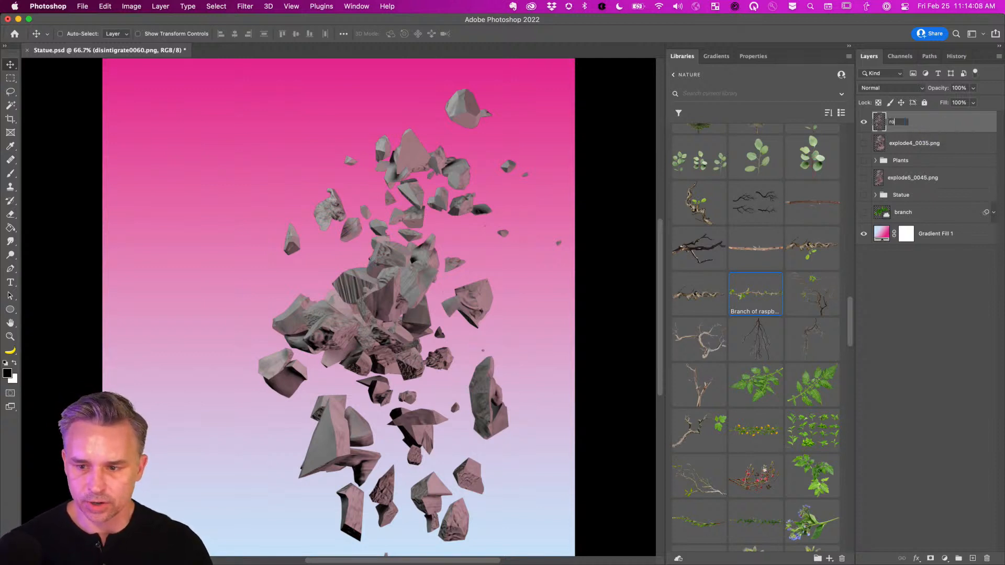
pyautogui.write('cks')
pyautogui.press('Return')
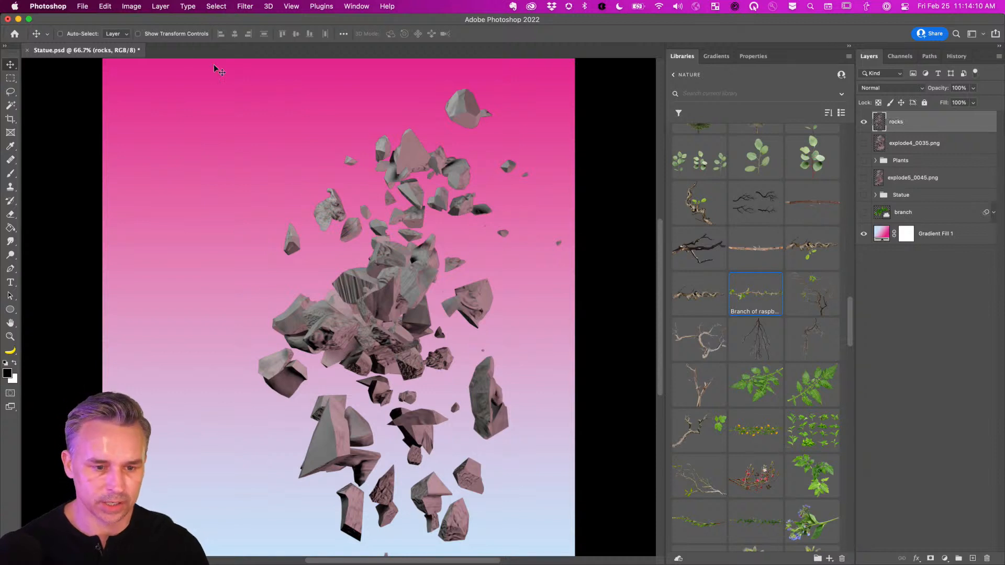
# Lasso the upper-left rock fragments onto a new Layer 5 and hide it.
pyautogui.click(10, 91)
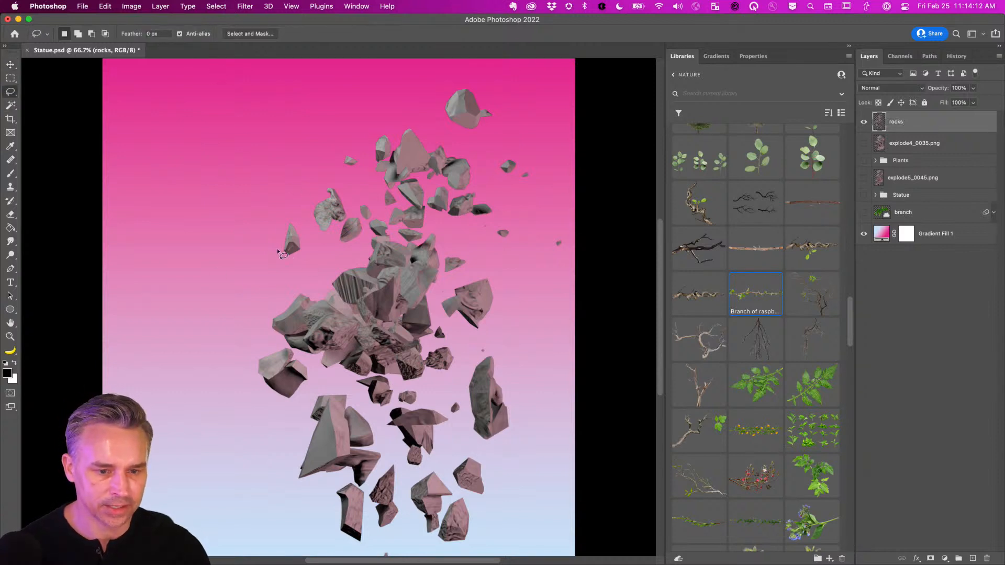
pyautogui.moveTo(365, 229)
pyautogui.mouseDown()
pyautogui.moveTo(374, 217)
pyautogui.moveTo(343, 177)
pyautogui.moveTo(230, 219)
pyautogui.moveTo(237, 231)
pyautogui.mouseUp()
pyautogui.press('super+j')
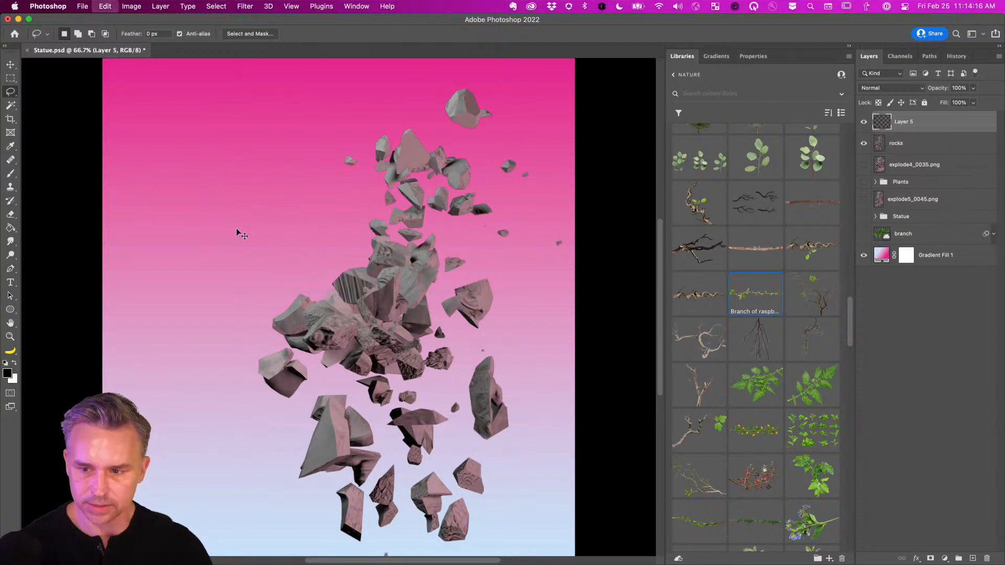
pyautogui.click(863, 123)
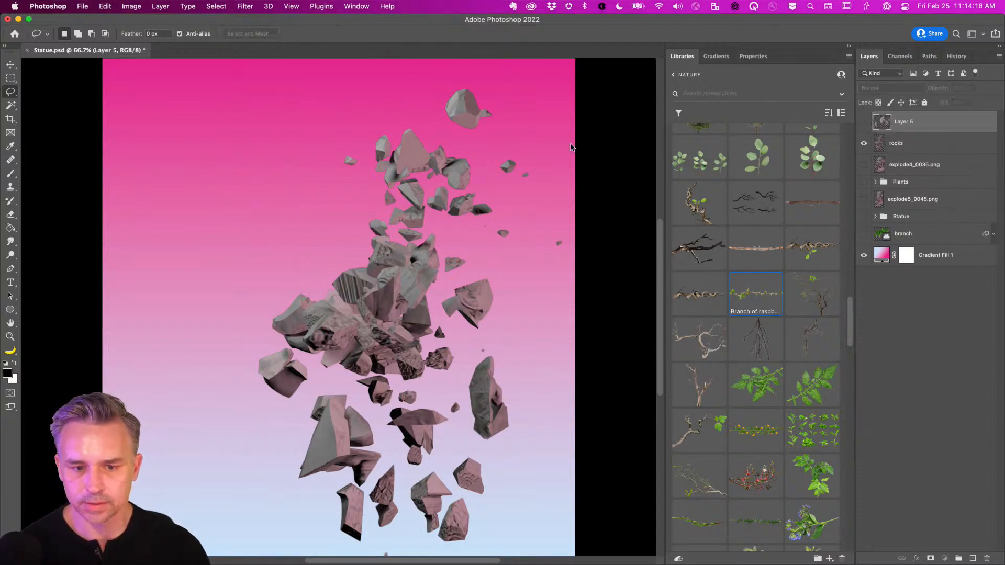
pyautogui.click(893, 146)
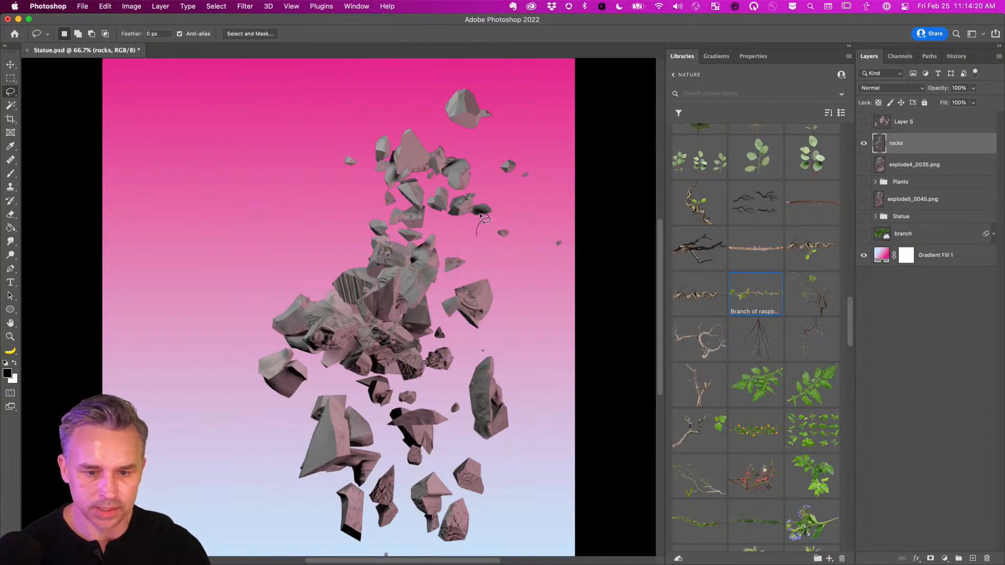
# Copy the upper-right rock fragments from rocks onto a hidden Layer 6.
pyautogui.moveTo(479, 214)
pyautogui.mouseDown()
pyautogui.moveTo(493, 152)
pyautogui.moveTo(540, 138)
pyautogui.moveTo(569, 282)
pyautogui.moveTo(477, 257)
pyautogui.mouseUp()
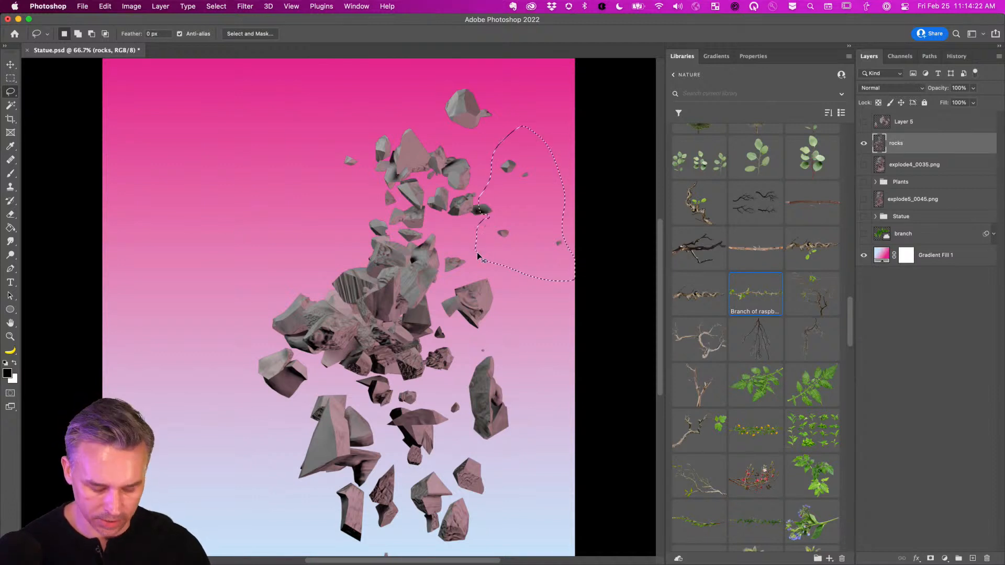
pyautogui.press('super+j')
pyautogui.click(896, 167)
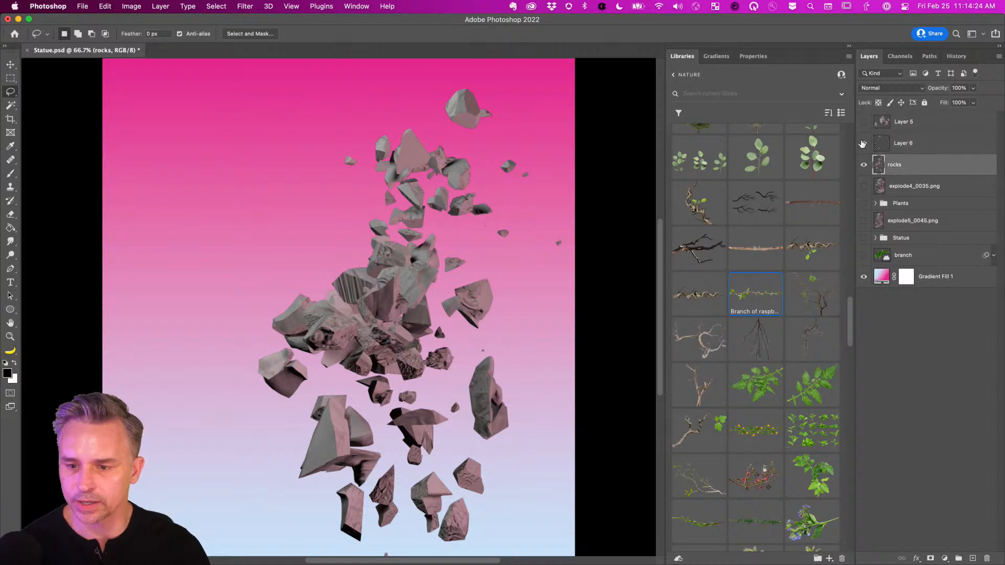
pyautogui.click(863, 143)
# Copy the lower rock fragments from rocks onto their own new layer.
pyautogui.moveTo(145, 395)
pyautogui.mouseDown()
pyautogui.moveTo(168, 312)
pyautogui.moveTo(150, 335)
pyautogui.mouseUp()
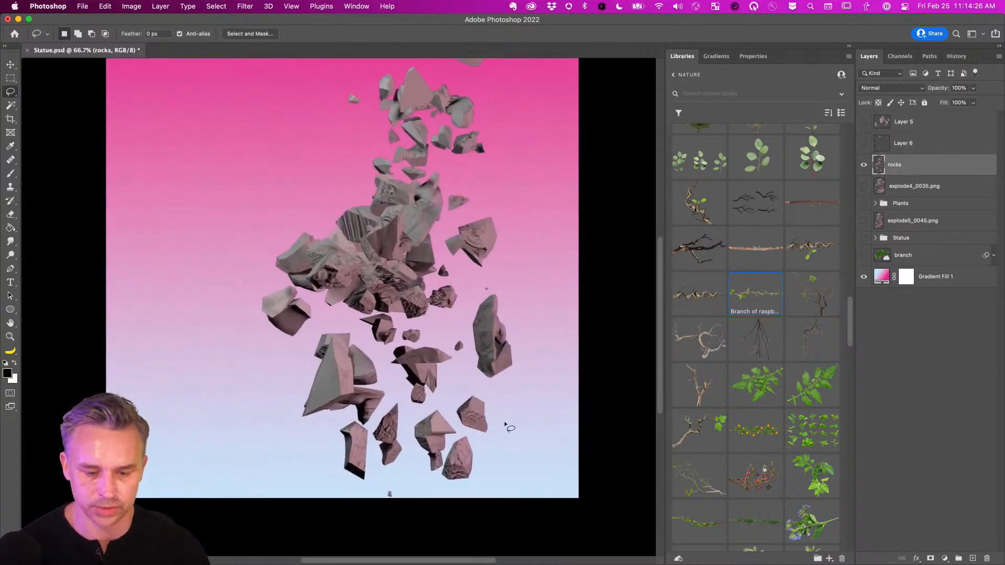
pyautogui.moveTo(469, 436)
pyautogui.mouseDown()
pyautogui.moveTo(447, 405)
pyautogui.moveTo(406, 407)
pyautogui.moveTo(381, 381)
pyautogui.moveTo(387, 348)
pyautogui.moveTo(431, 342)
pyautogui.moveTo(464, 321)
pyautogui.moveTo(477, 291)
pyautogui.moveTo(516, 275)
pyautogui.moveTo(540, 337)
pyautogui.mouseUp()
pyautogui.press('super+j')
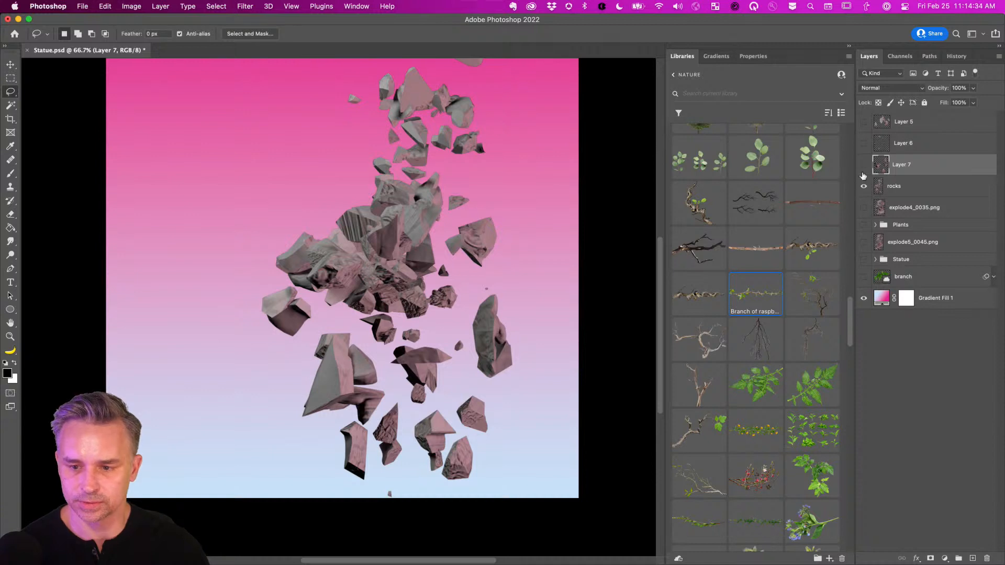
pyautogui.click(894, 186)
# Copy the upper rock cluster from rocks onto a new Layer 8.
pyautogui.scroll(3, 298, 267)
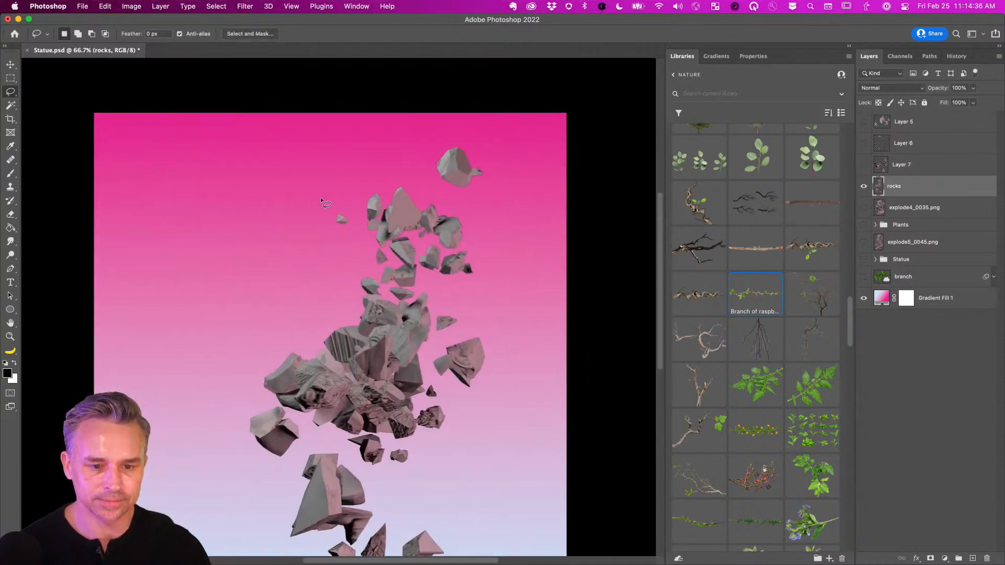
pyautogui.moveTo(320, 204)
pyautogui.mouseDown()
pyautogui.moveTo(423, 188)
pyautogui.moveTo(465, 206)
pyautogui.moveTo(499, 247)
pyautogui.moveTo(484, 286)
pyautogui.moveTo(409, 289)
pyautogui.moveTo(382, 286)
pyautogui.moveTo(348, 248)
pyautogui.mouseUp()
pyautogui.press('super+j')
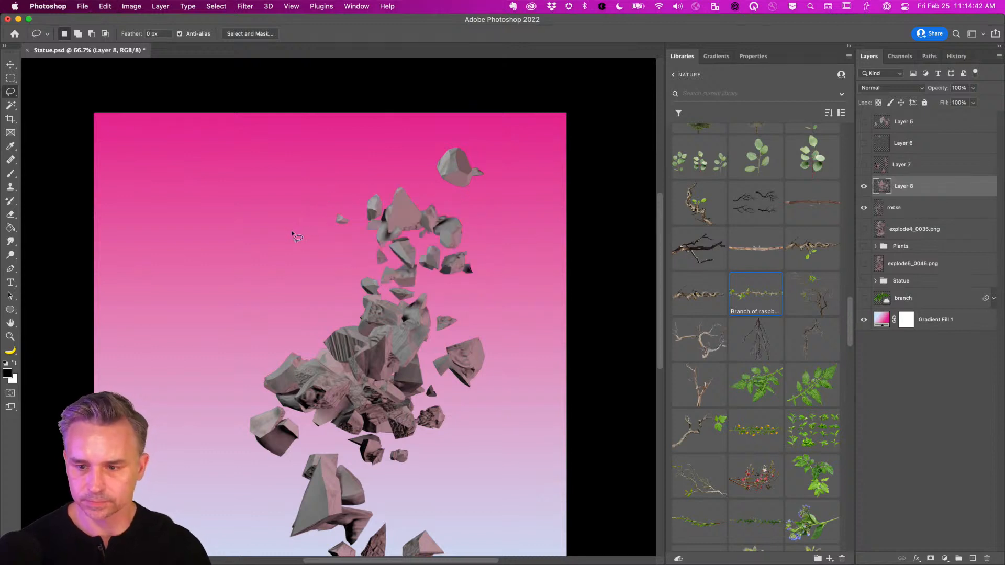
# Hide the original rocks layer and show the Statue and Plants groups again.
pyautogui.click(863, 207)
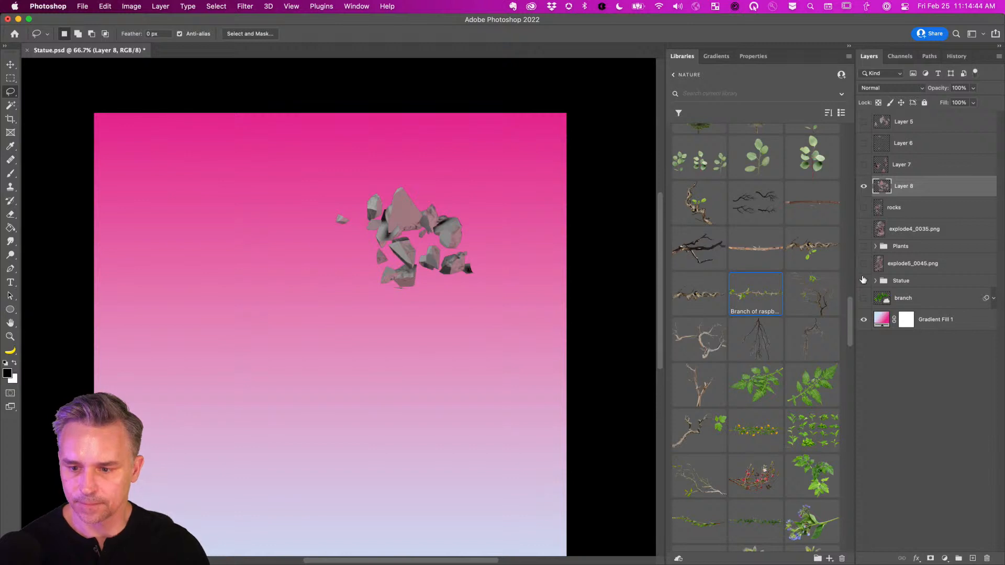
pyautogui.click(863, 280)
pyautogui.click(863, 246)
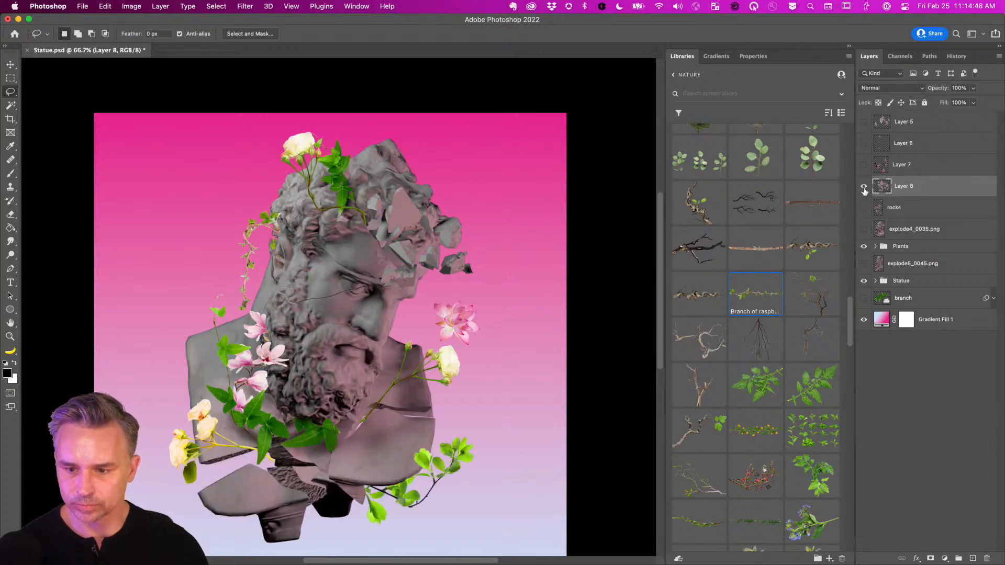
# Move the Layer 8 rocks below the bust and stack Layer 8 just below Plants.
pyautogui.click(11, 64)
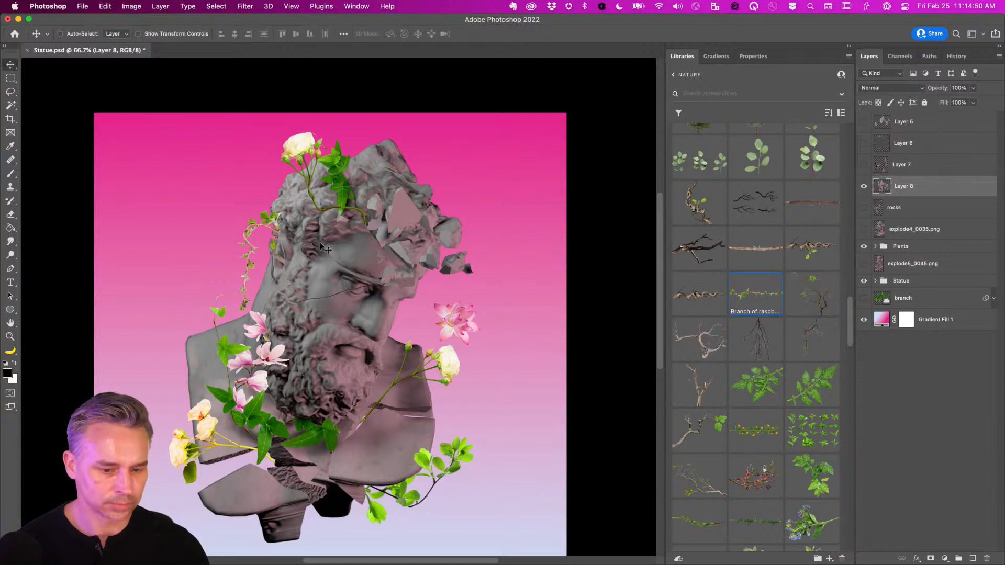
pyautogui.moveTo(325, 248); pyautogui.dragTo(264, 541)
pyautogui.moveTo(326, 461); pyautogui.dragTo(370, 407)
pyautogui.moveTo(905, 188); pyautogui.dragTo(911, 254)
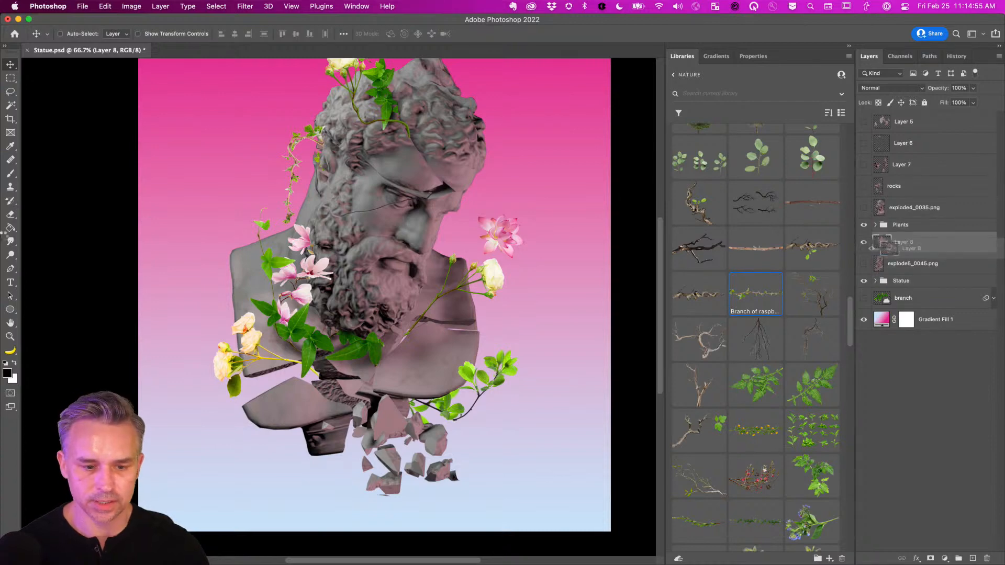
# Show Layers 5 and 6, nudge Layer 5's fragments slightly, and add empty Layer 9.
pyautogui.click(863, 143)
pyautogui.click(863, 122)
pyautogui.click(904, 143)
pyautogui.moveTo(425, 145); pyautogui.dragTo(437, 183)
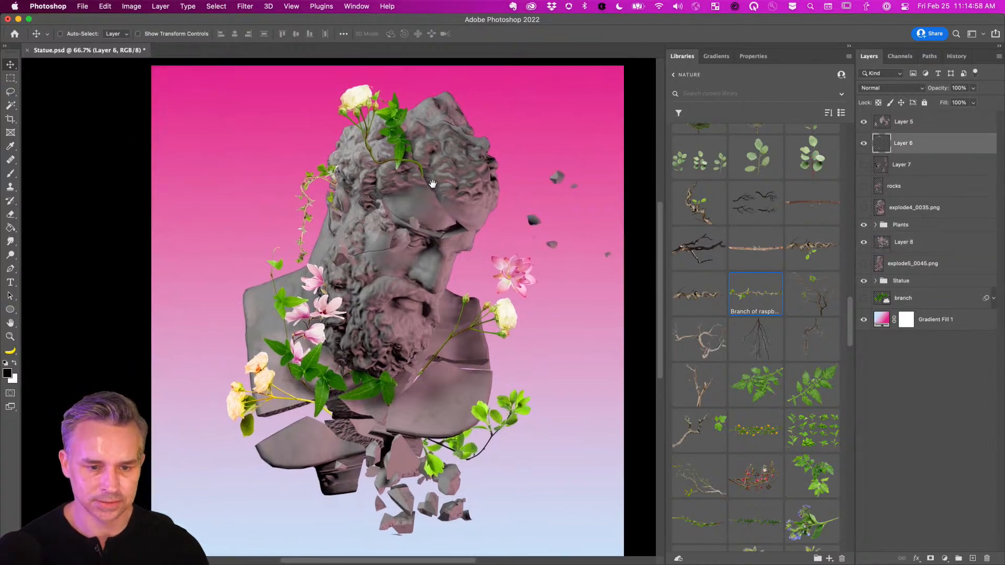
pyautogui.keyDown('super'); pyautogui.click(374, 224); pyautogui.keyUp('super')
pyautogui.moveTo(263, 229); pyautogui.dragTo(246, 240)
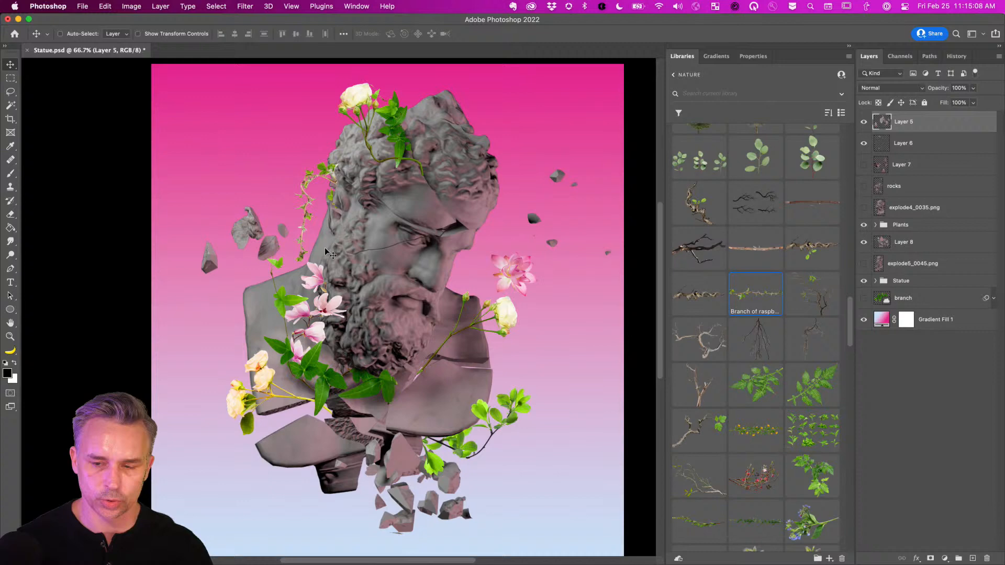
pyautogui.click(972, 558)
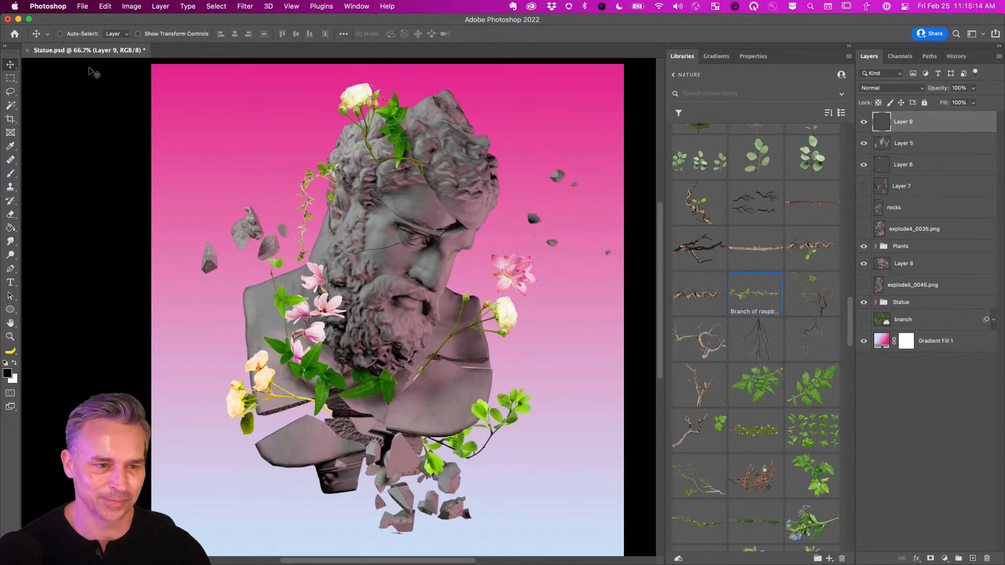
pyautogui.click(186, 552)
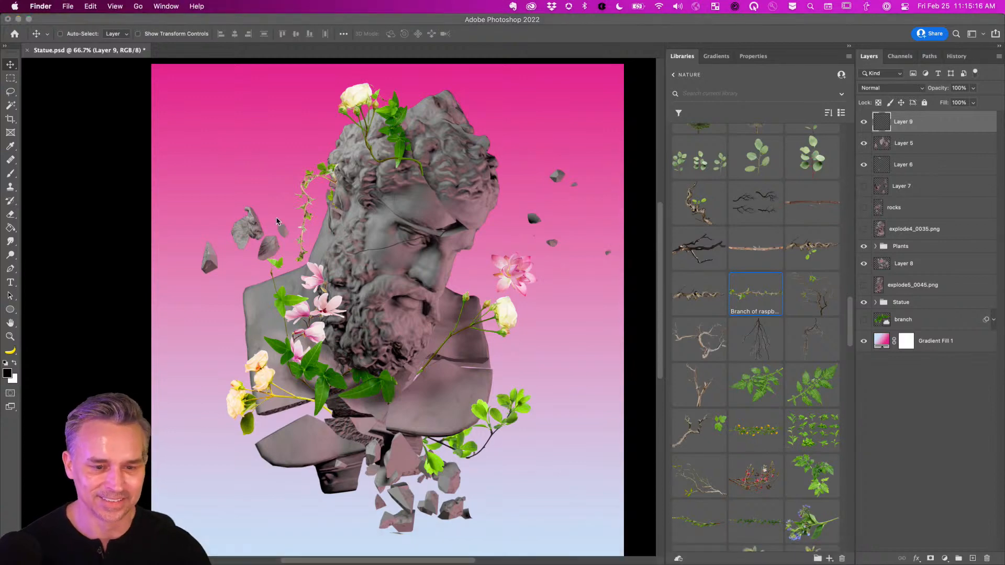
pyautogui.click(170, 135)
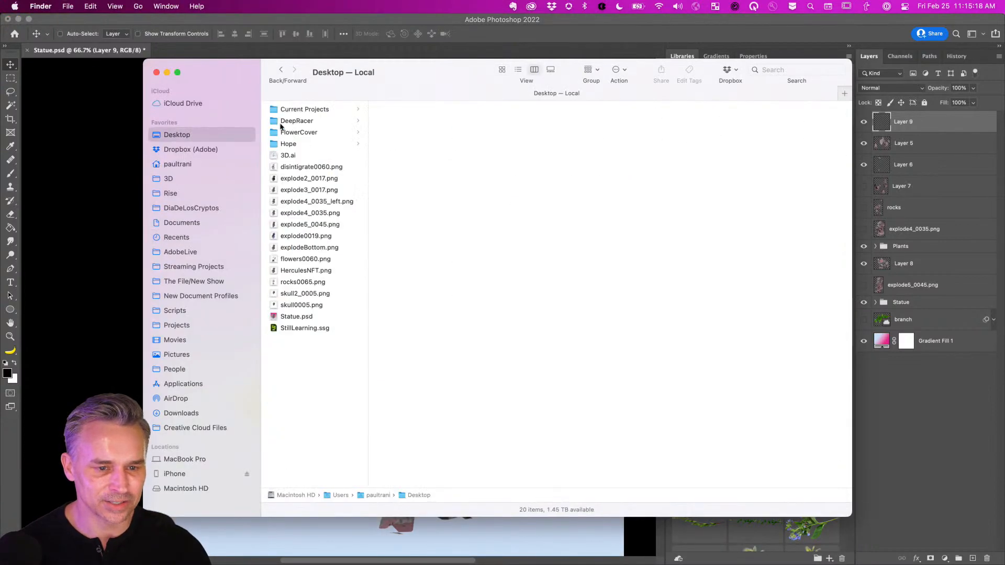
pyautogui.click(285, 111)
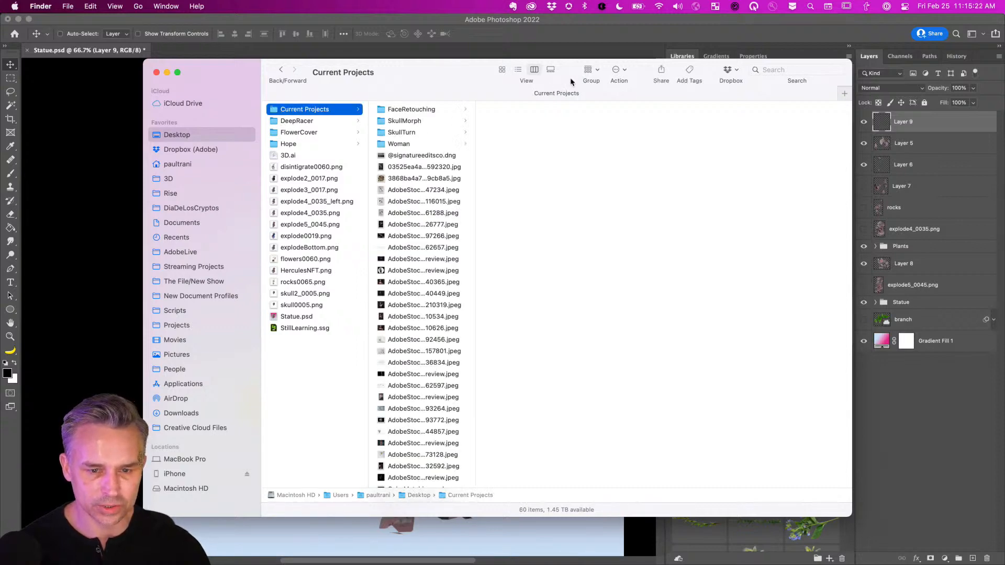
pyautogui.click(503, 71)
pyautogui.hscroll(4, 695, 275)
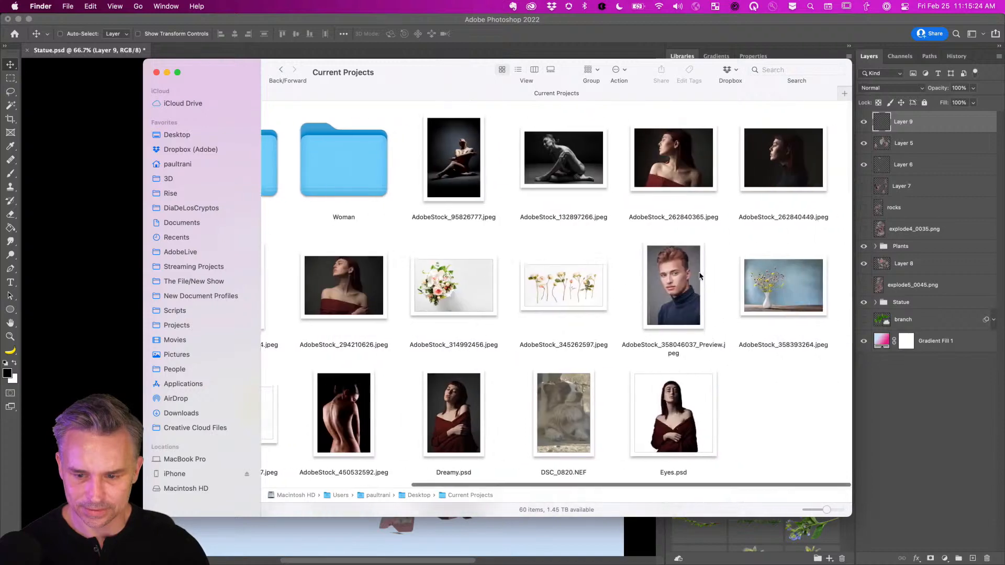
pyautogui.hscroll(-5, 699, 276)
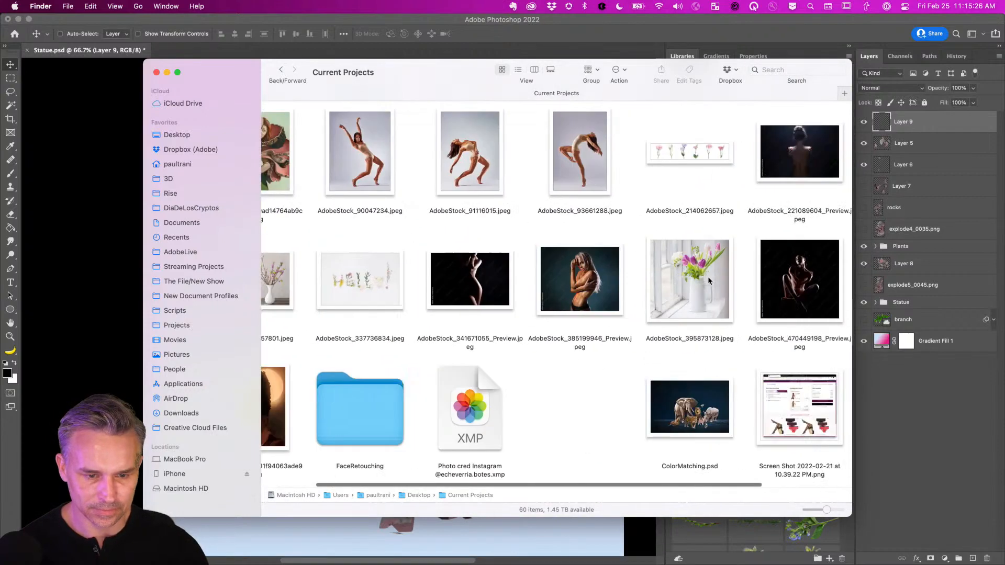
pyautogui.hscroll(-5, 709, 281)
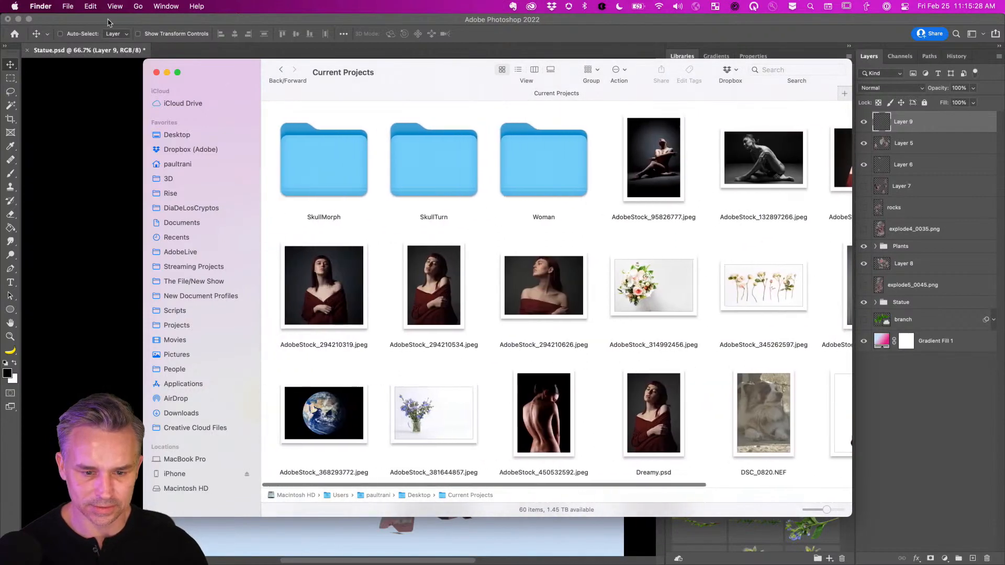
pyautogui.click(156, 72)
# Open FallingFlowers.psd from the recent files list.
pyautogui.click(116, 24)
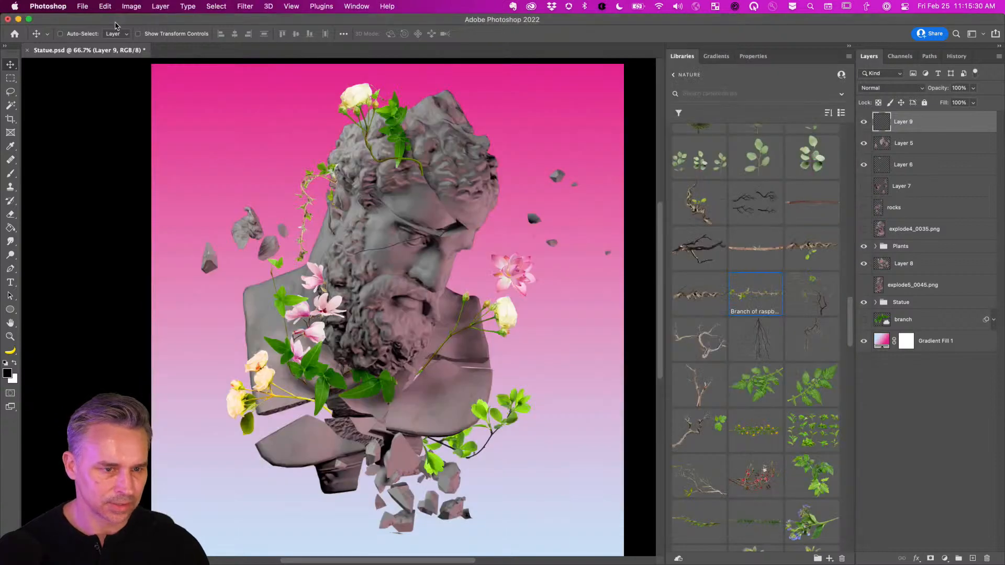
pyautogui.click(82, 7)
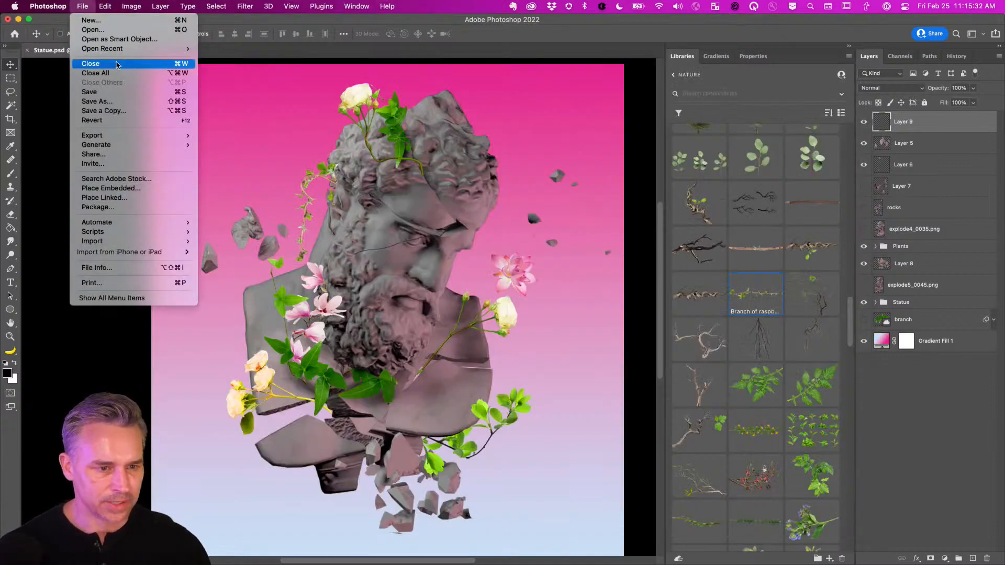
pyautogui.moveTo(120, 52)
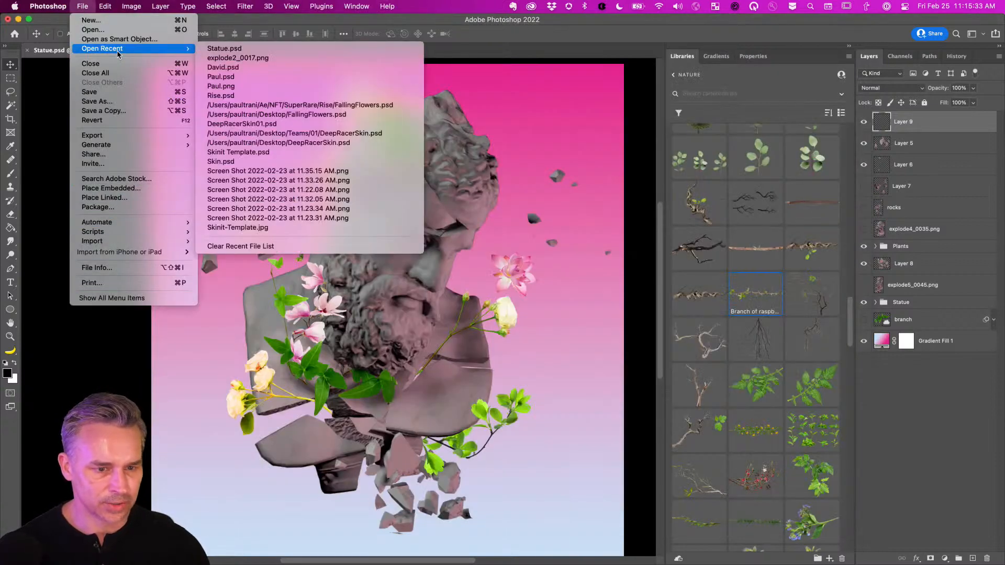
pyautogui.click(403, 106)
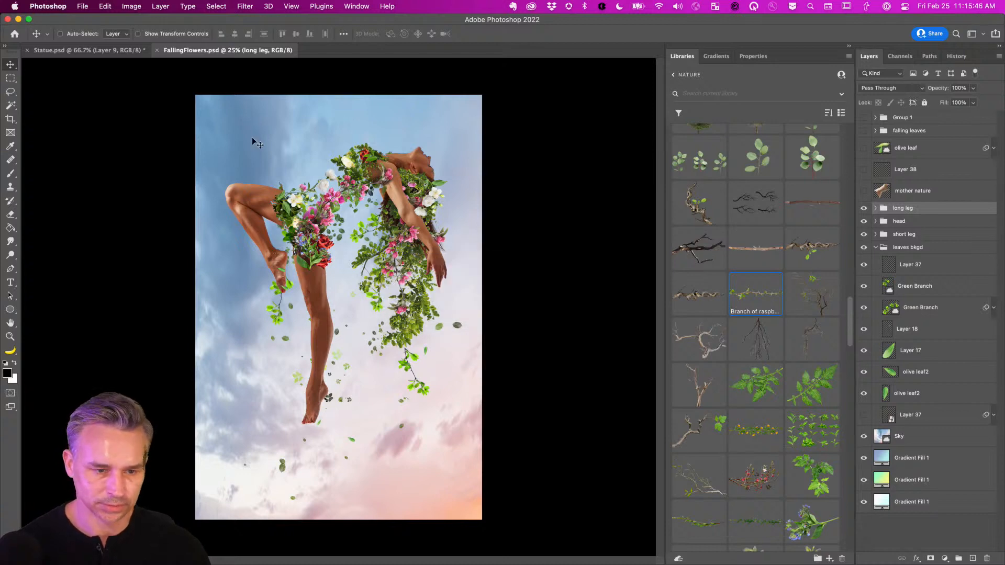
# Tile both documents 2-up and drag the visible leaves bkgd group into Statue.psd.
pyautogui.press('super+2')
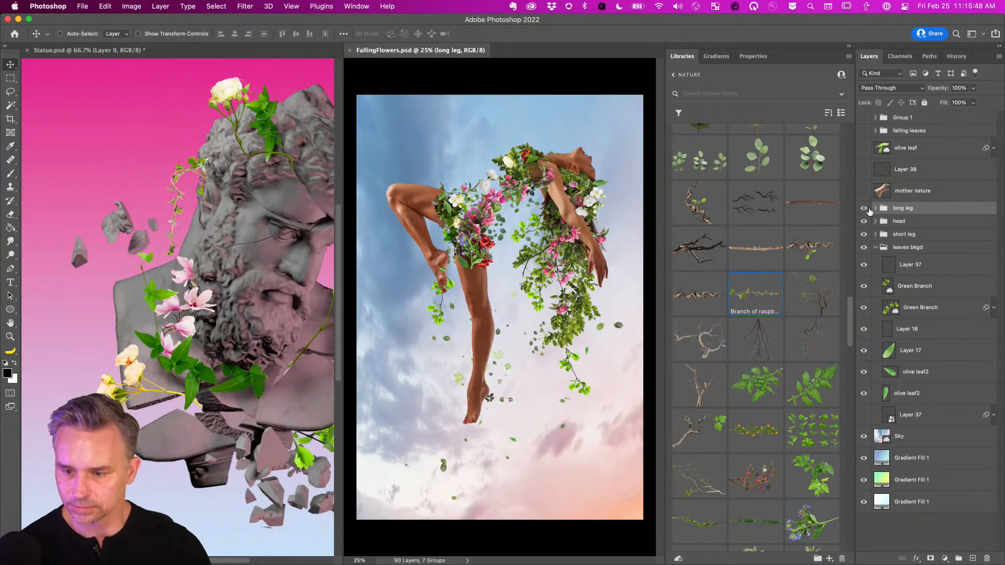
pyautogui.moveTo(864, 208); pyautogui.dragTo(867, 277)
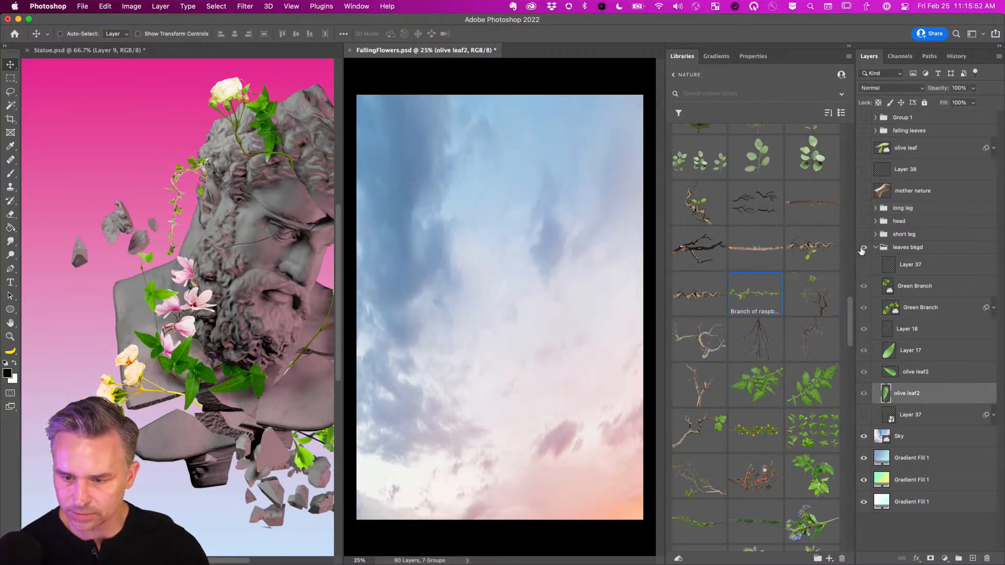
pyautogui.click(863, 248)
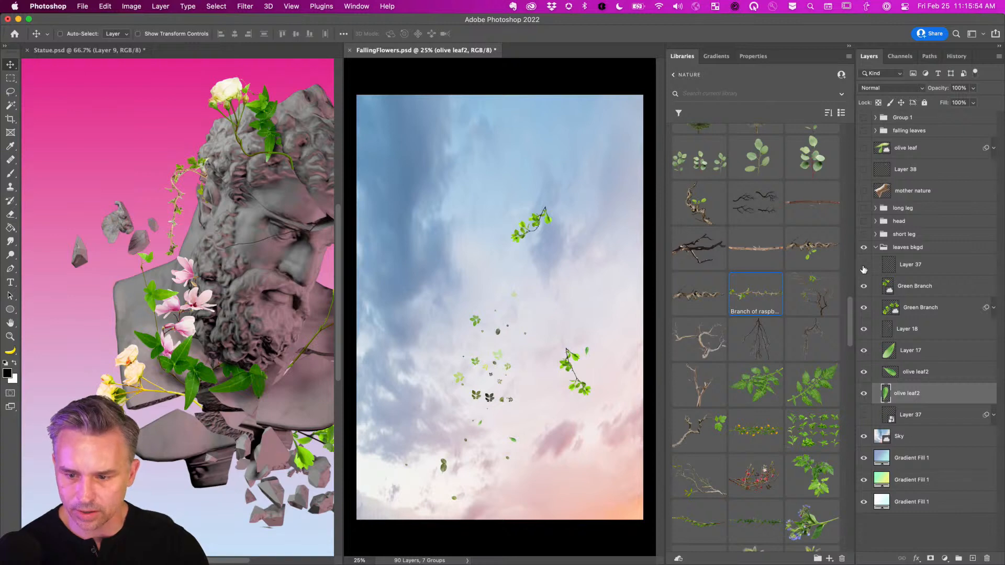
pyautogui.click(863, 266)
pyautogui.moveTo(923, 251); pyautogui.dragTo(178, 276)
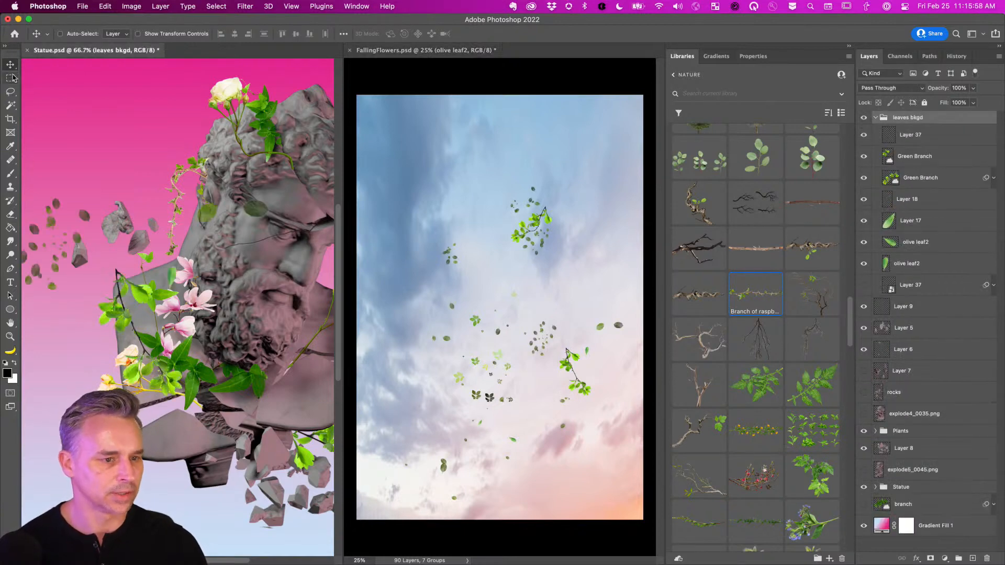
# Return to Statue.psd and consolidate the documents back into a single tabbed view.
pyautogui.click(535, 271)
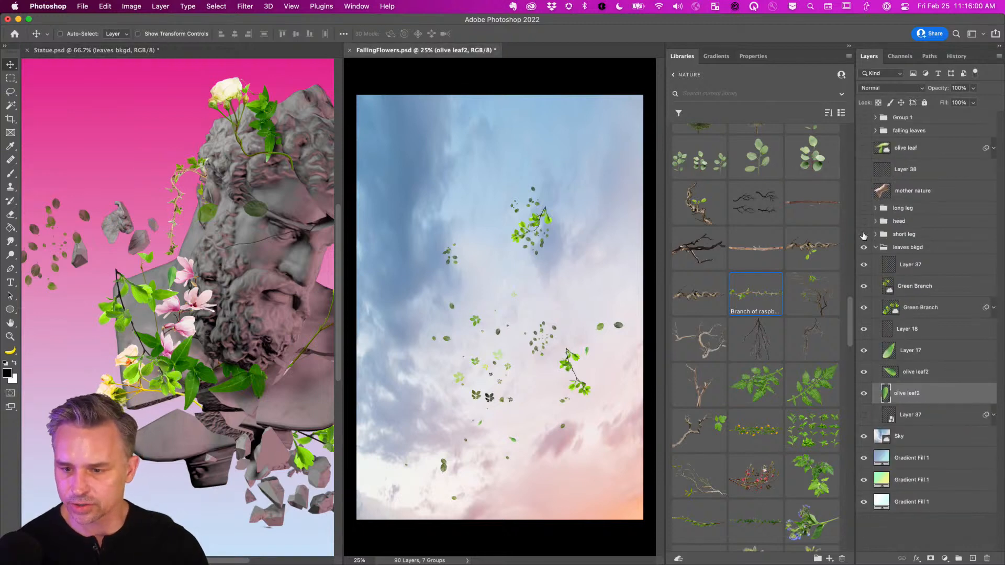
pyautogui.click(879, 250)
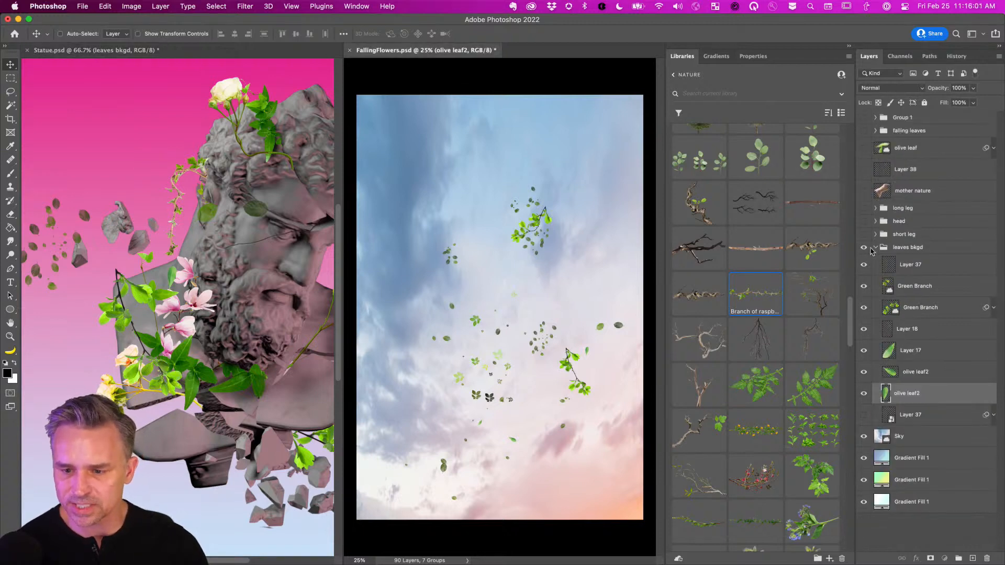
pyautogui.click(116, 138)
pyautogui.press('F2')
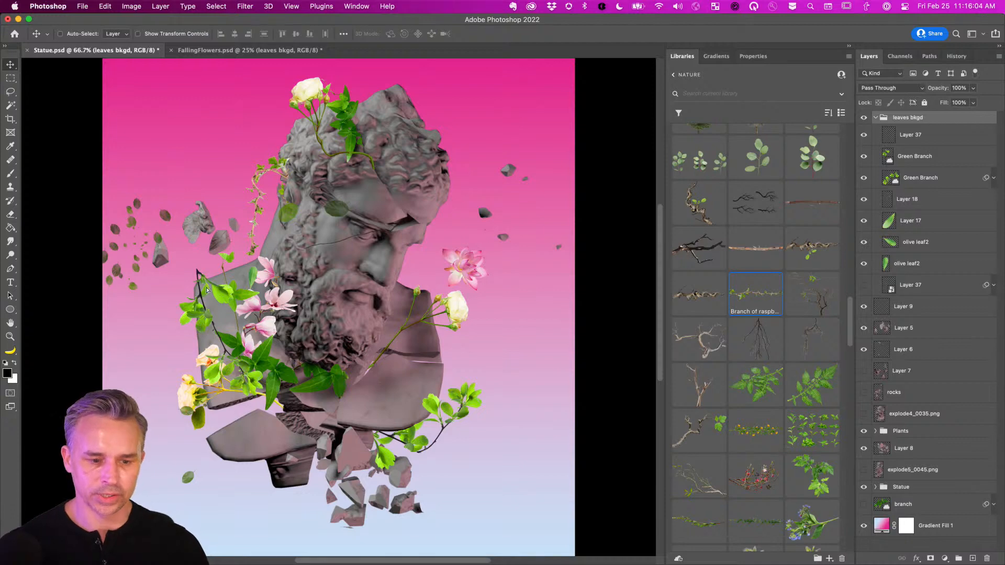
# Shift the leaves rightward, move leaves bkgd below the Statue group, and hide it.
pyautogui.moveTo(206, 290); pyautogui.dragTo(441, 299)
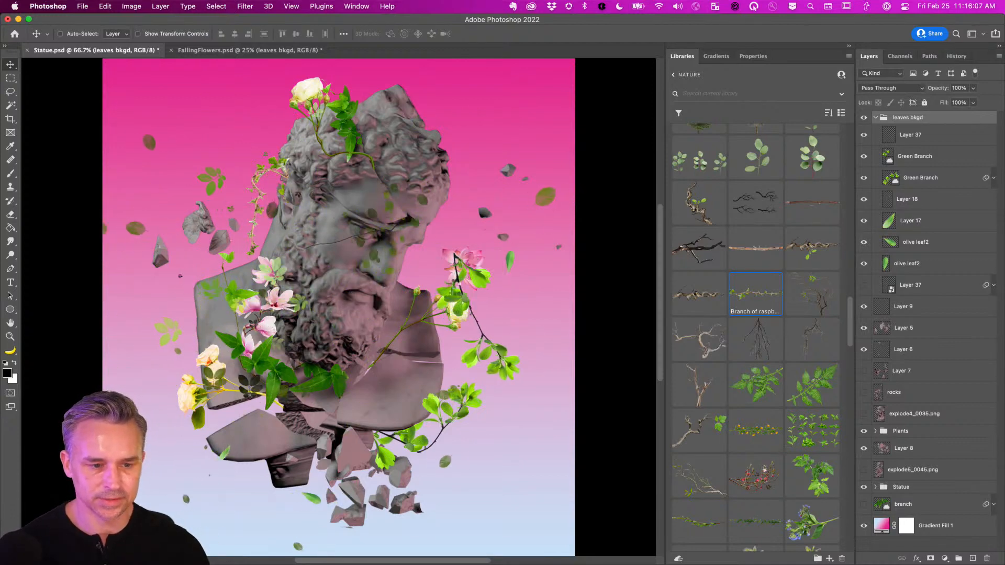
pyautogui.click(875, 117)
pyautogui.moveTo(926, 122); pyautogui.dragTo(920, 330)
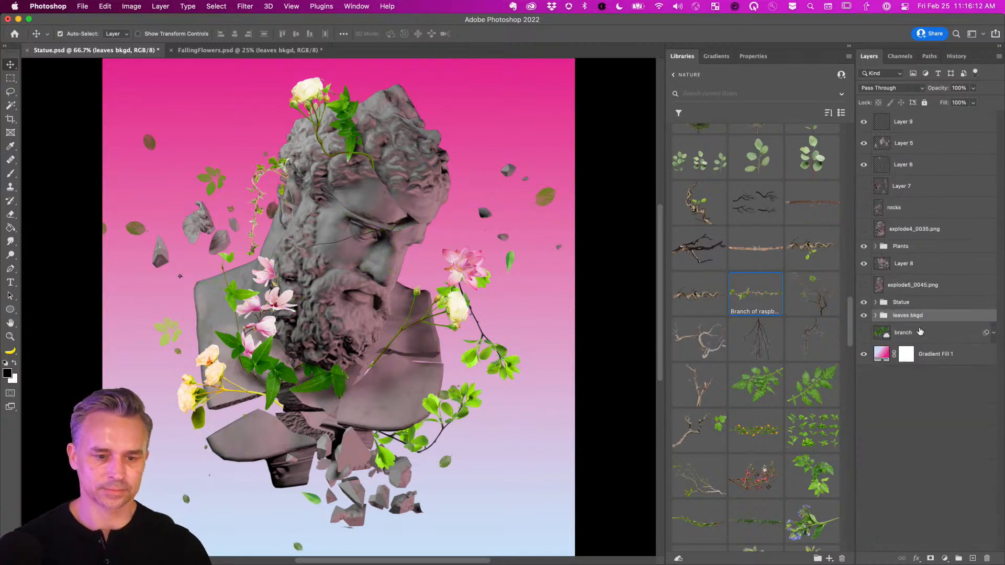
pyautogui.press('super+minus')
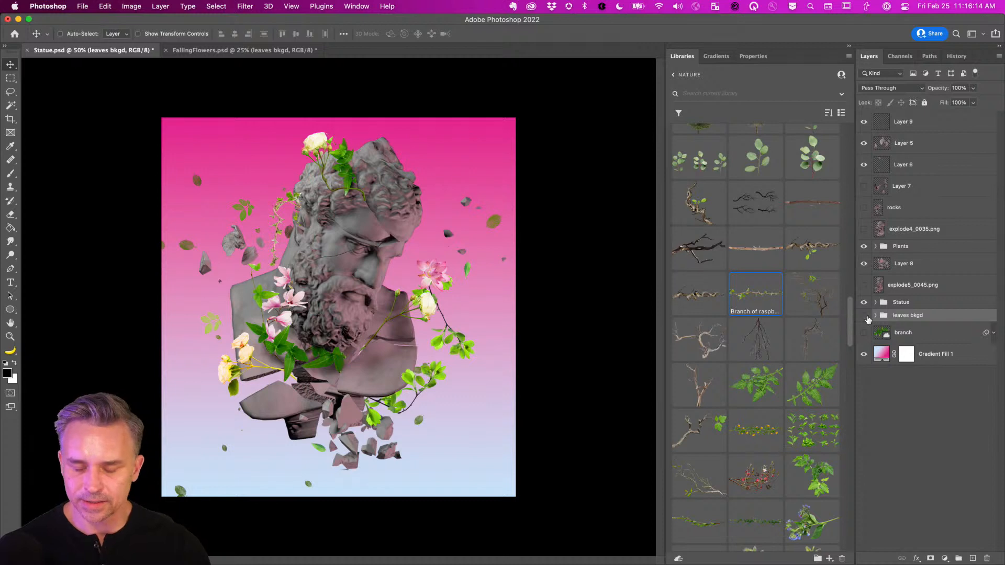
pyautogui.click(866, 317)
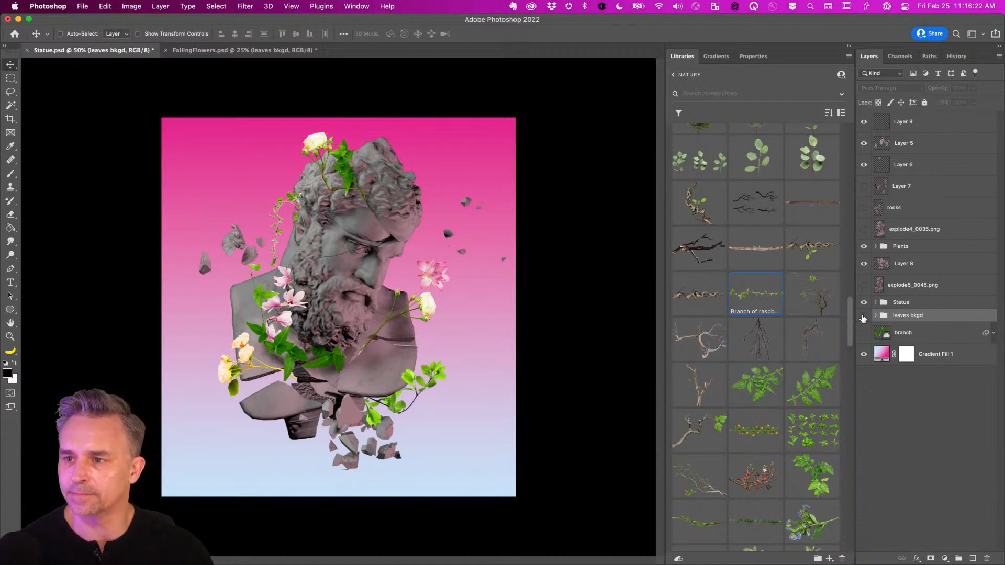
pyautogui.press('super+equal')
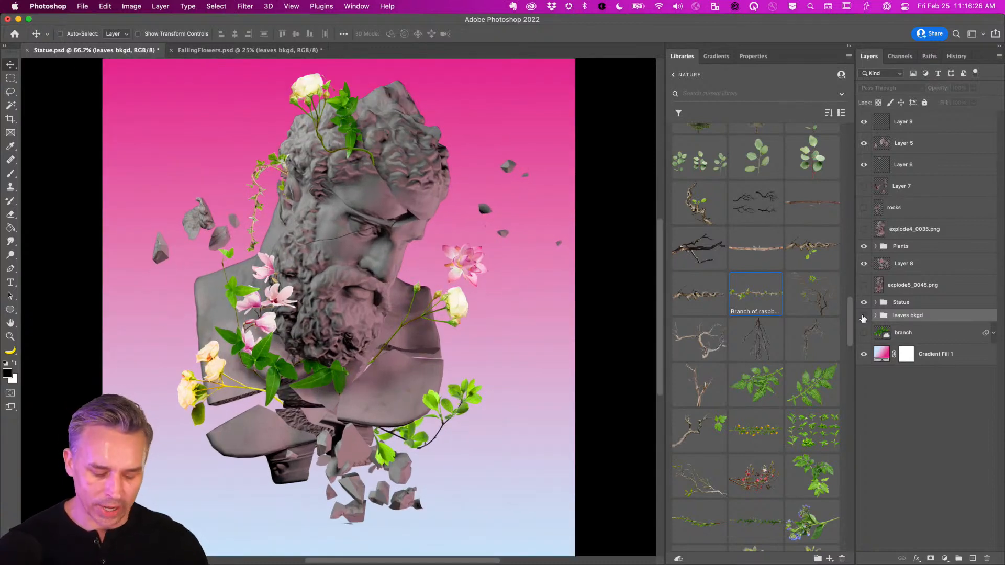
# Save Statue.psd and open the Image Size dialog showing 2708 × 2899 px.
pyautogui.press('super+s')
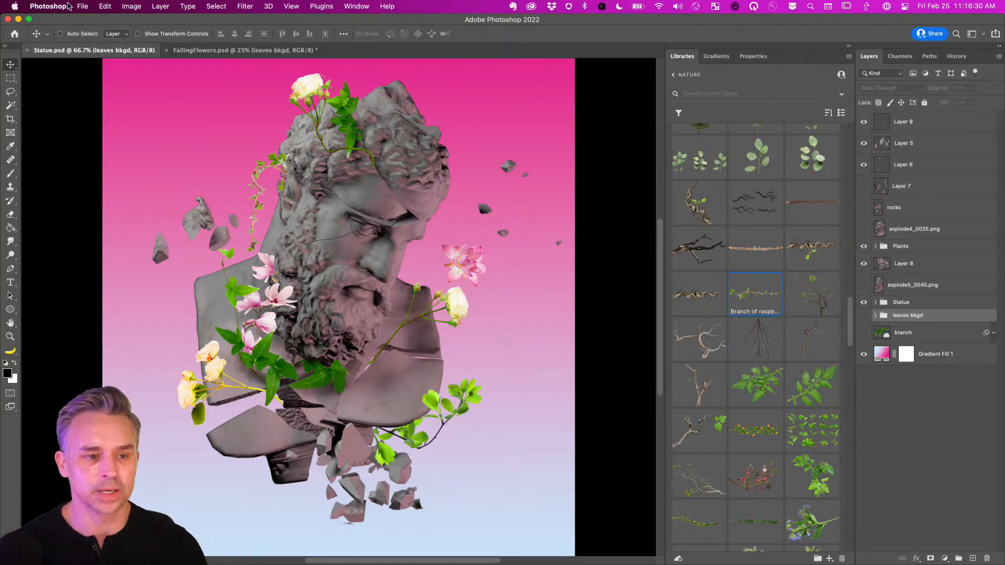
pyautogui.click(126, 6)
pyautogui.click(144, 84)
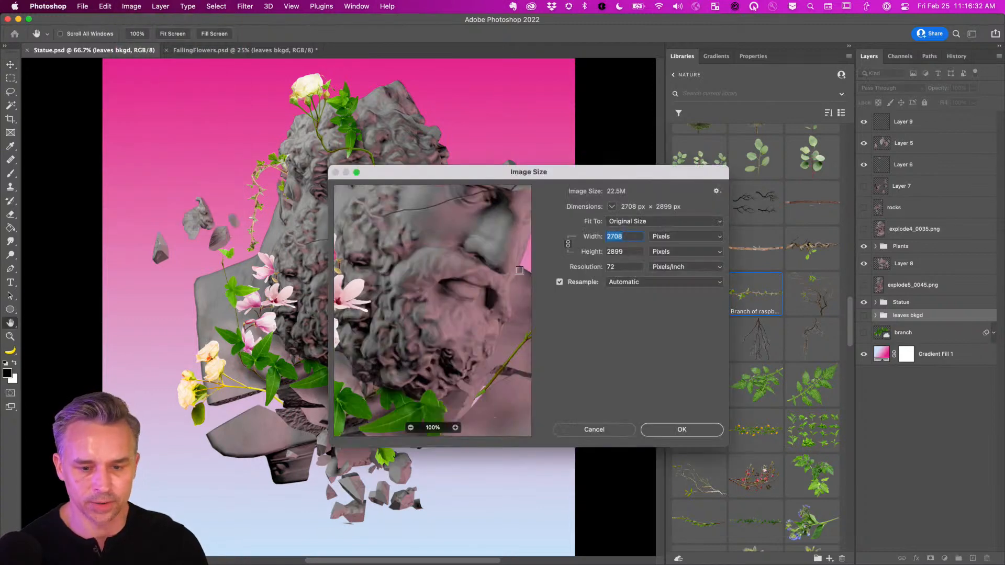
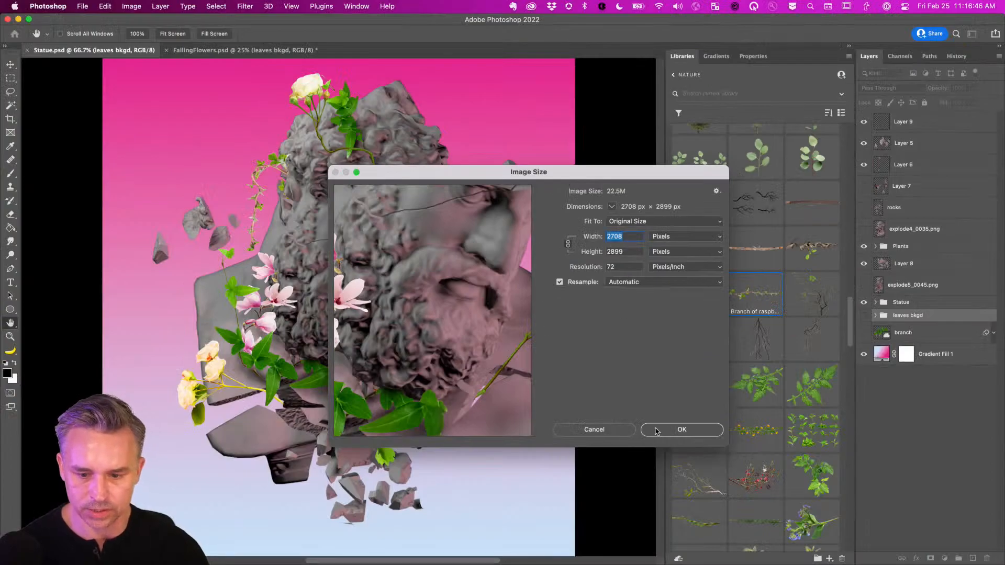
# Cancel the Image Size dialog, keeping 2708 × 2899 px, and fit the whole canvas on screen.
pyautogui.click(581, 432)
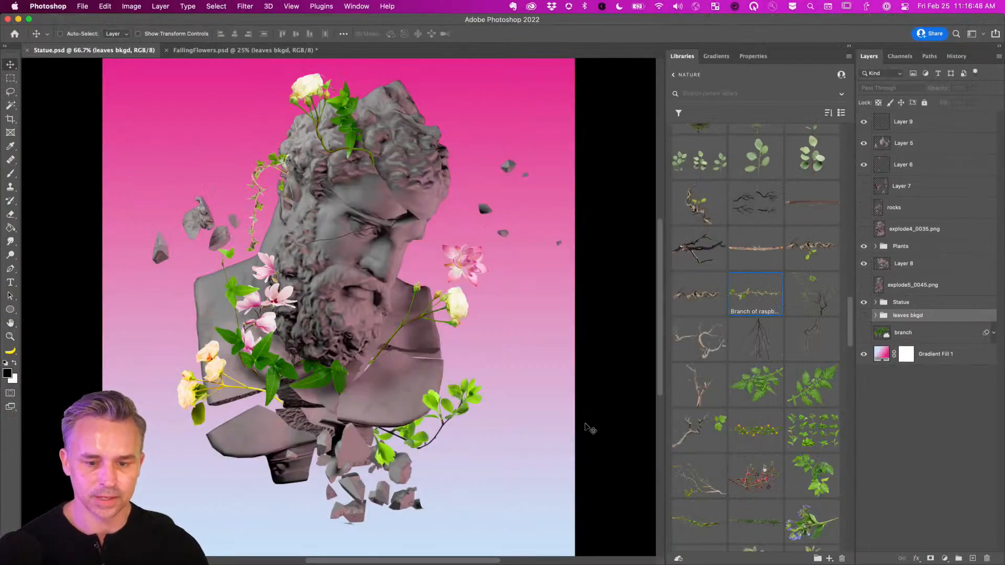
pyautogui.press('super+0')
pyautogui.press('super+minus')
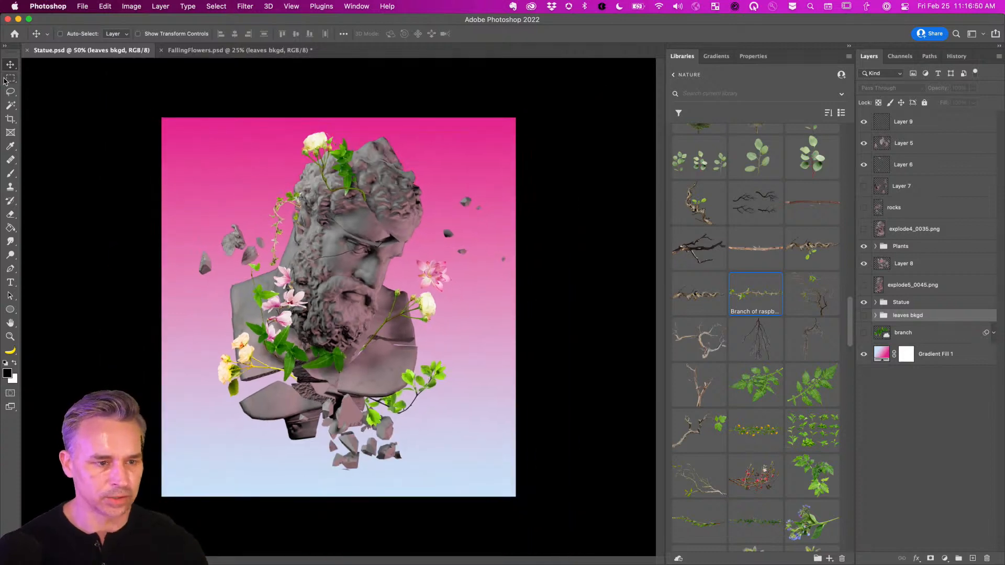
# Switch to the Rectangular Marquee tool and browse the full list of libraries.
pyautogui.press('m')
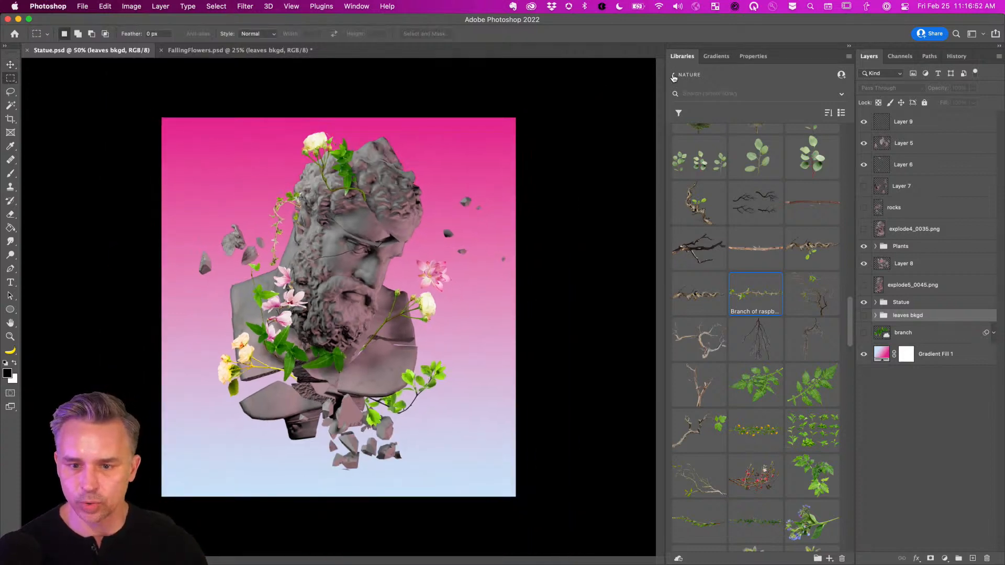
pyautogui.click(673, 76)
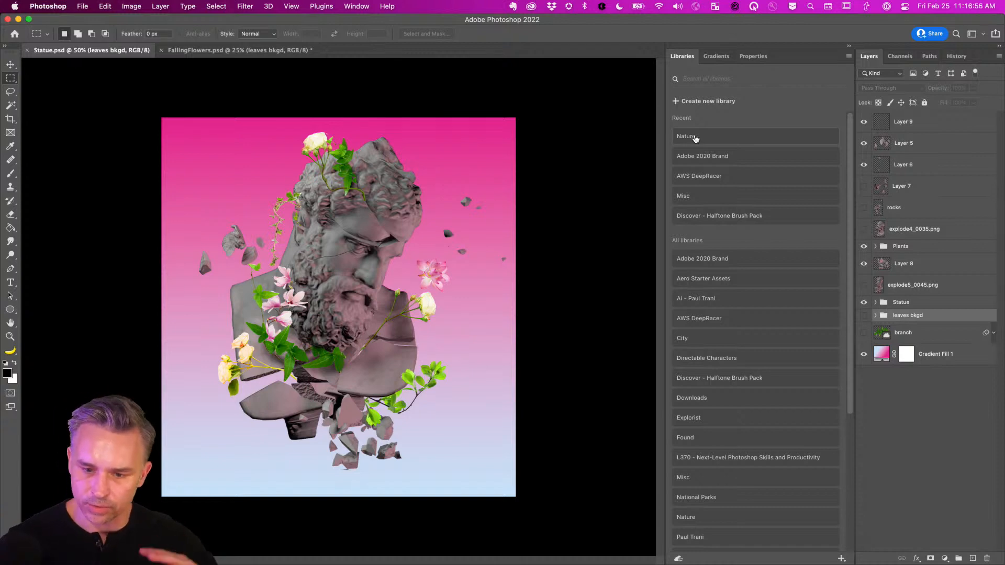
pyautogui.scroll(-3, 688, 416)
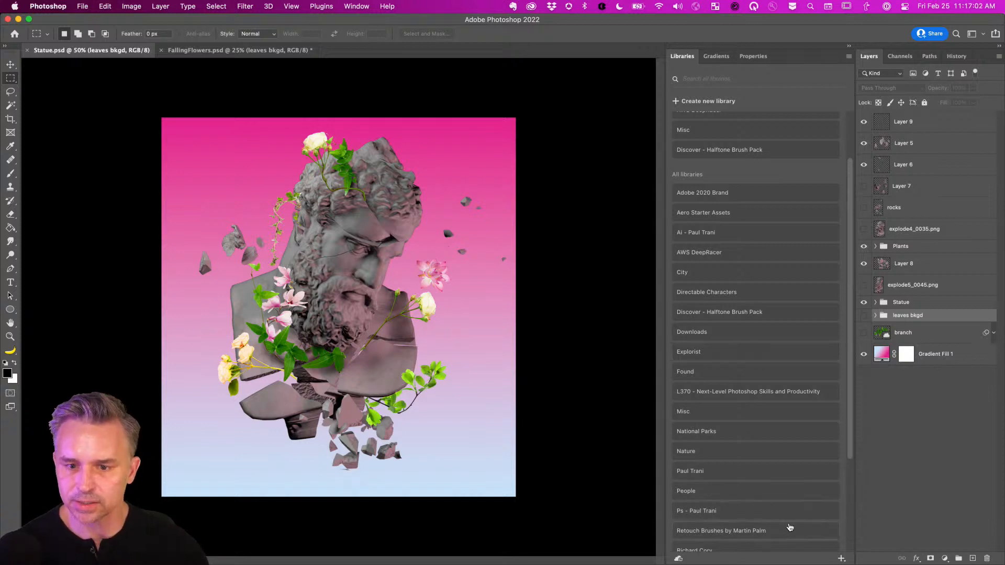
pyautogui.scroll(3, 789, 526)
pyautogui.scroll(-5, 790, 526)
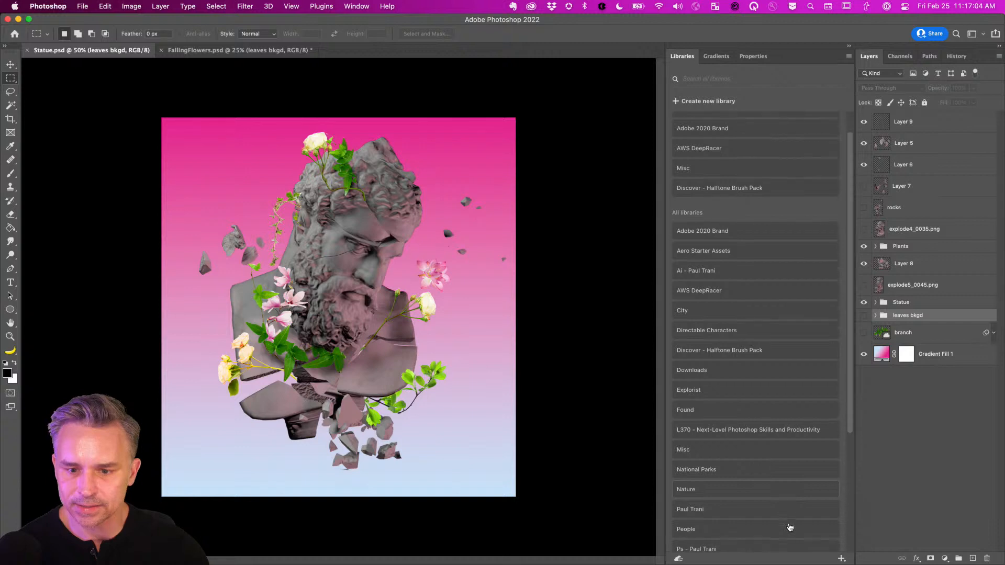
pyautogui.scroll(-1, 789, 527)
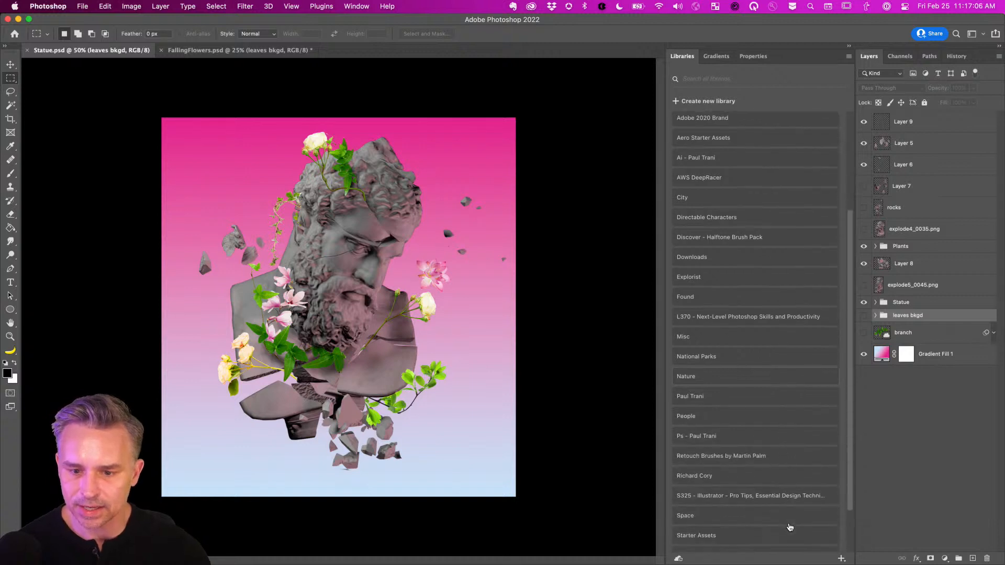
pyautogui.scroll(2, 789, 526)
pyautogui.scroll(-1, 790, 527)
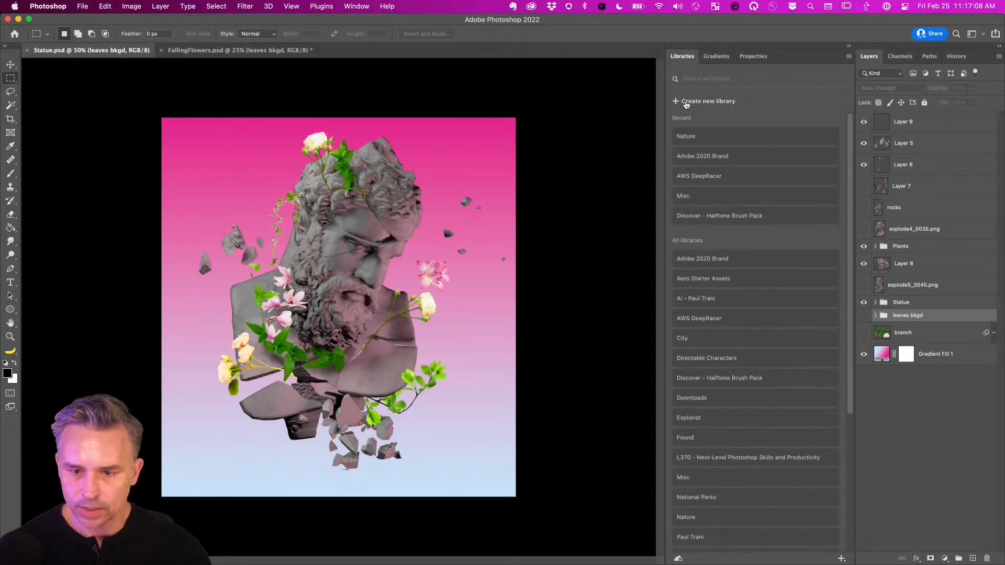
pyautogui.scroll(-3, 780, 434)
# Open the Space library, preview the astronaut image as its own document, then close it.
pyautogui.click(689, 464)
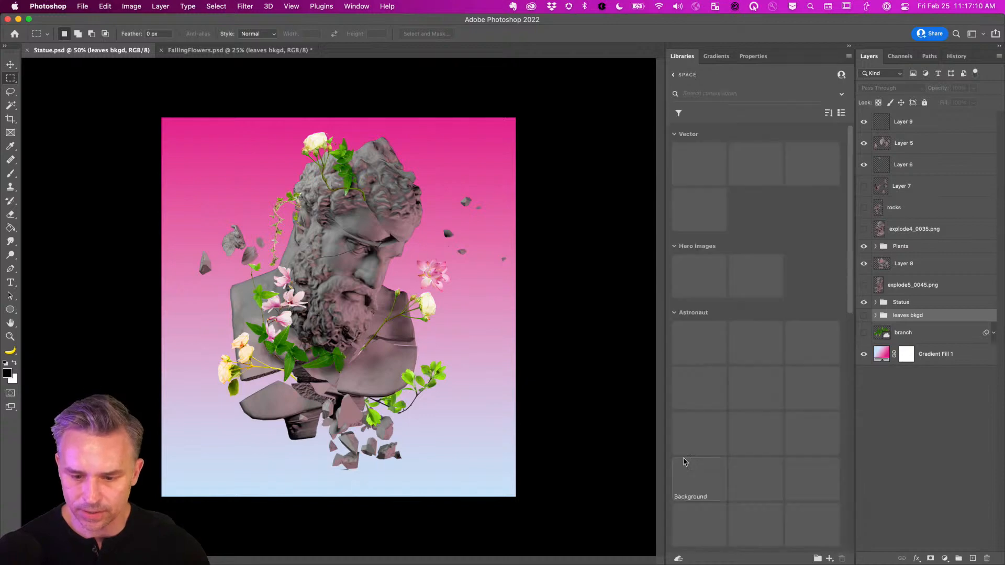
pyautogui.doubleClick(686, 463)
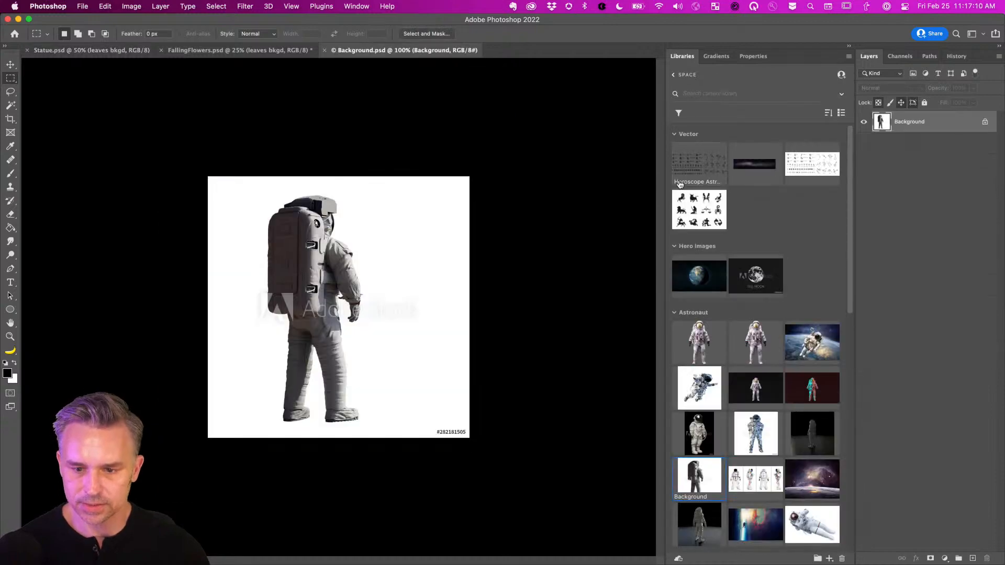
pyautogui.click(325, 50)
# Place the space image from Libraries and scale it to cover the whole canvas.
pyautogui.scroll(-10, 687, 398)
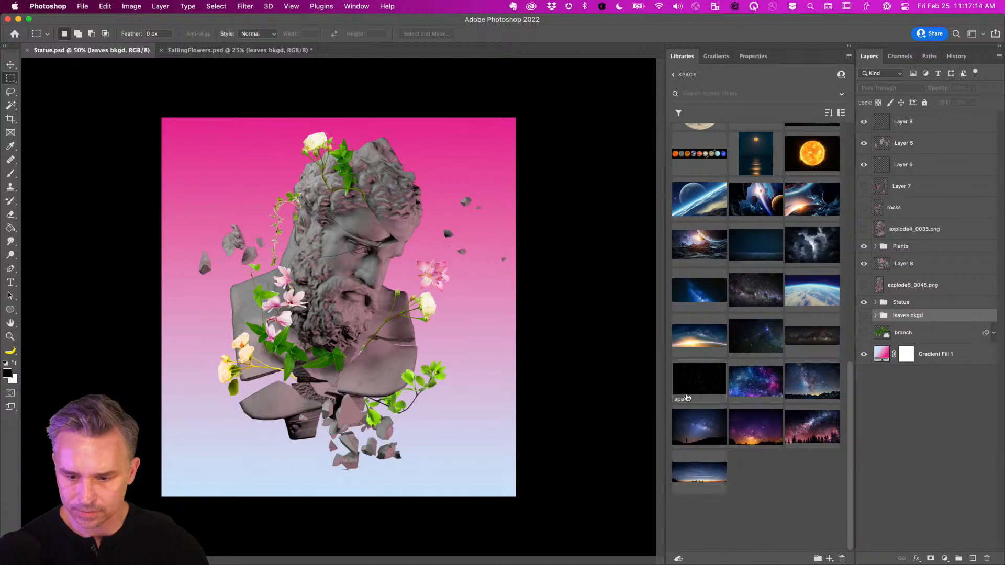
pyautogui.moveTo(689, 391); pyautogui.dragTo(378, 322)
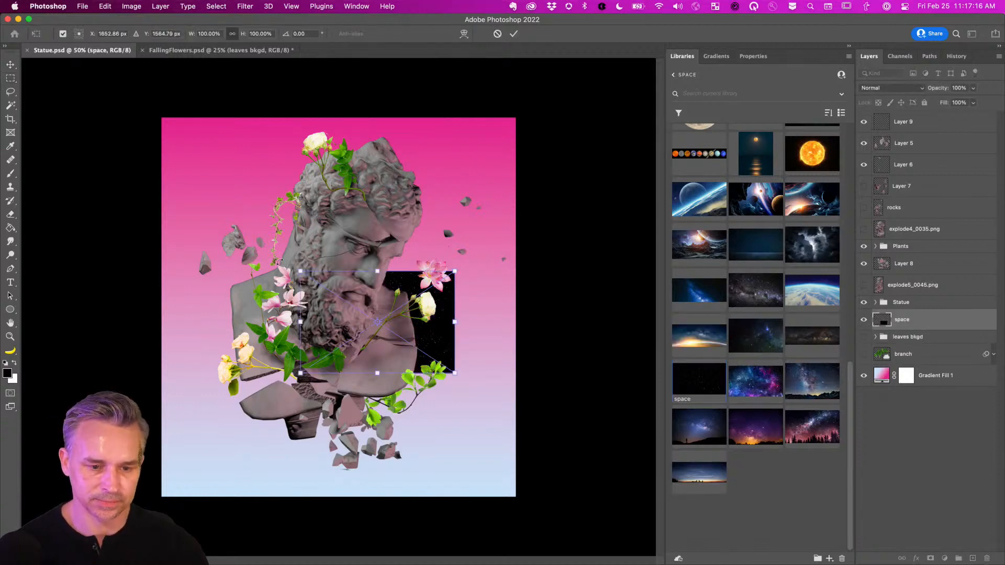
pyautogui.moveTo(300, 273); pyautogui.dragTo(7, 62)
pyautogui.moveTo(209, 251); pyautogui.dragTo(392, 388)
pyautogui.moveTo(179, 212); pyautogui.dragTo(4, 96)
pyautogui.press('Return')
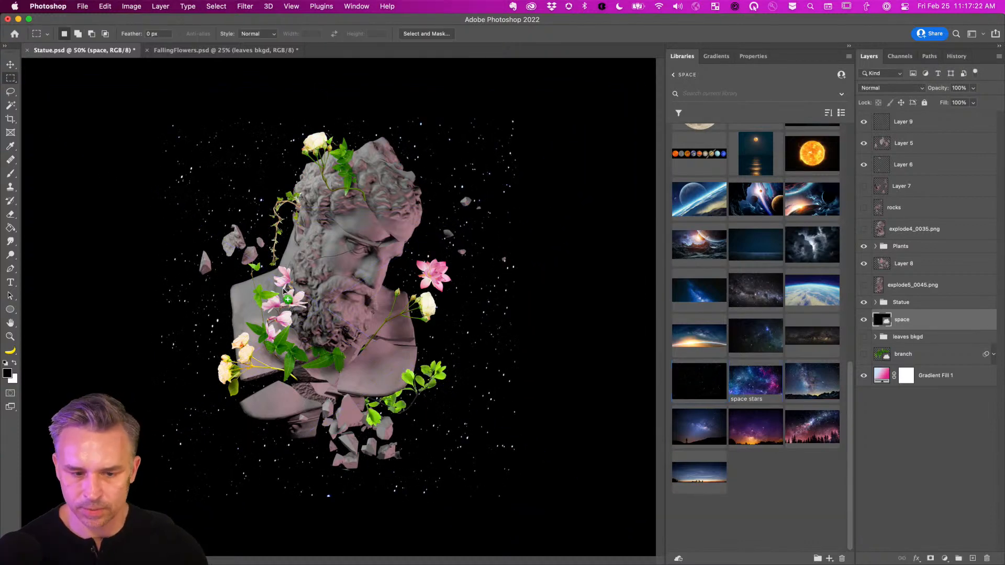
# Place the space stars image scaled over the canvas, then hide it.
pyautogui.moveTo(296, 299); pyautogui.dragTo(302, 296)
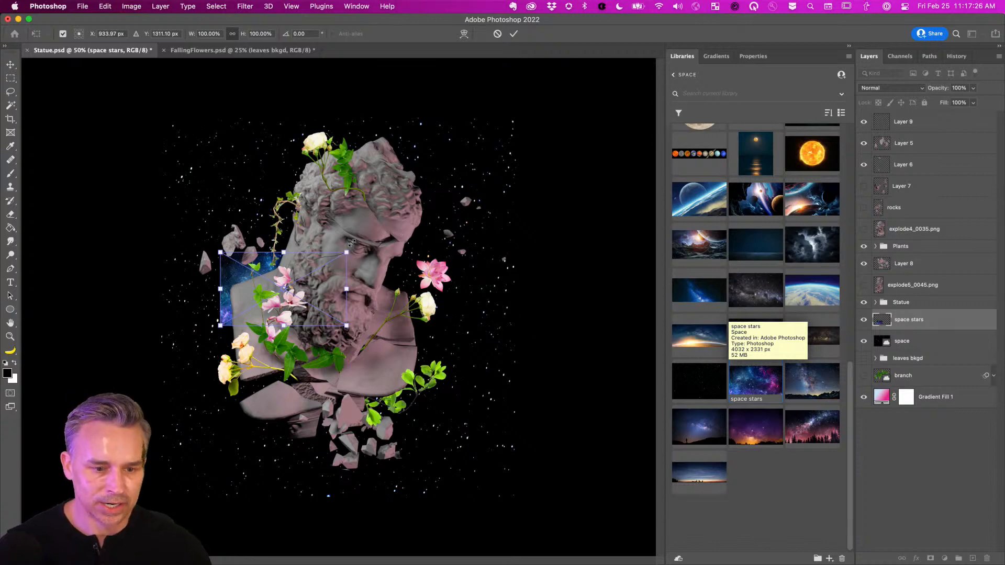
pyautogui.moveTo(351, 243); pyautogui.dragTo(911, 5)
pyautogui.moveTo(302, 134); pyautogui.dragTo(202, 309)
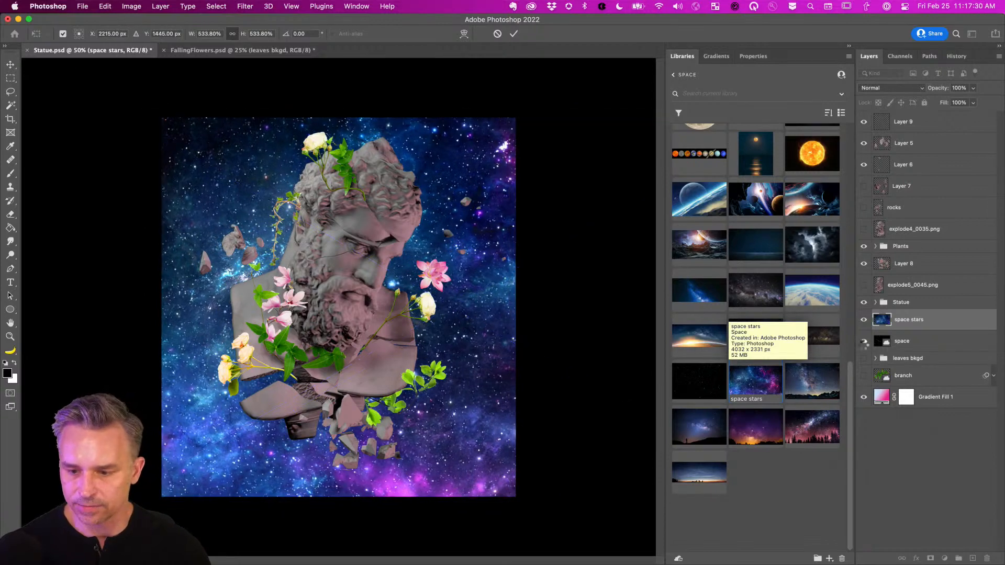
pyautogui.press('Return')
pyautogui.click(913, 401)
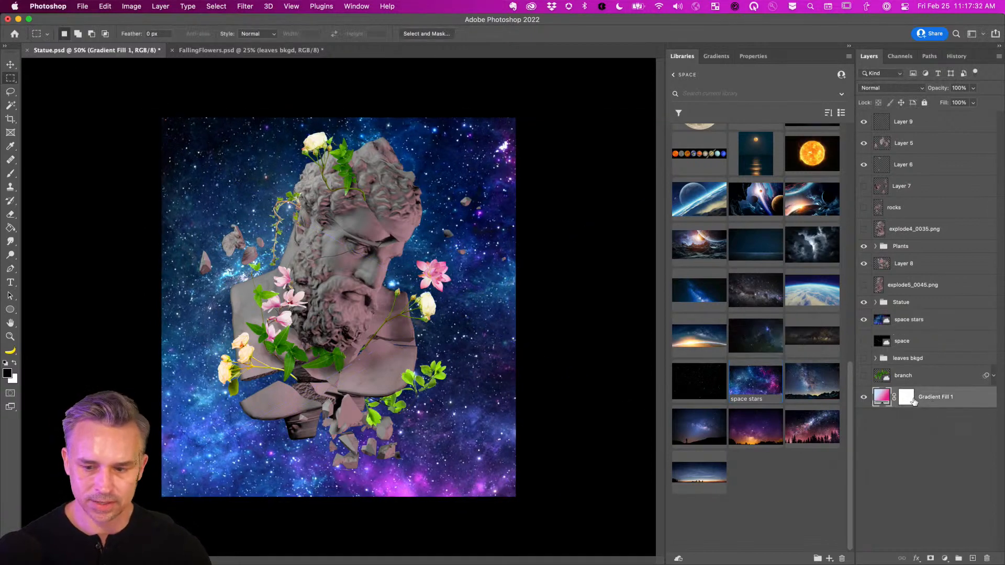
pyautogui.click(863, 320)
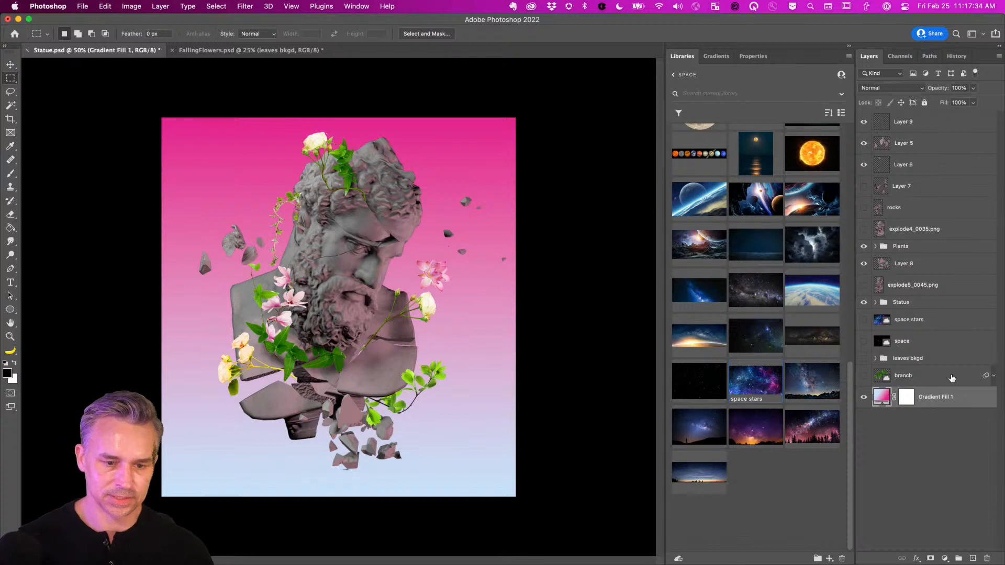
# Duplicate Gradient Fill 1 and, after trying several swatches, give the copy a light pink gradient.
pyautogui.press('super+j')
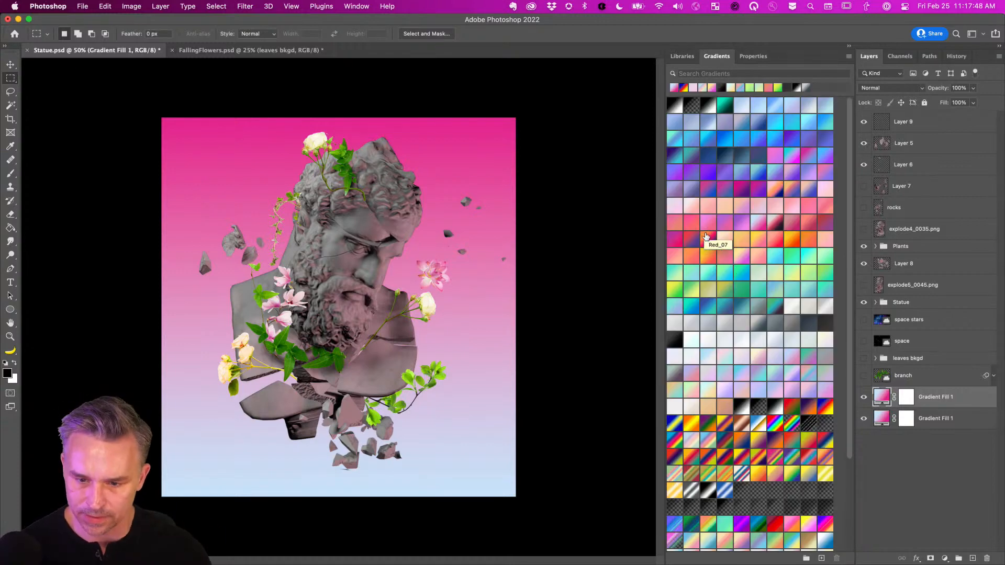
pyautogui.click(709, 242)
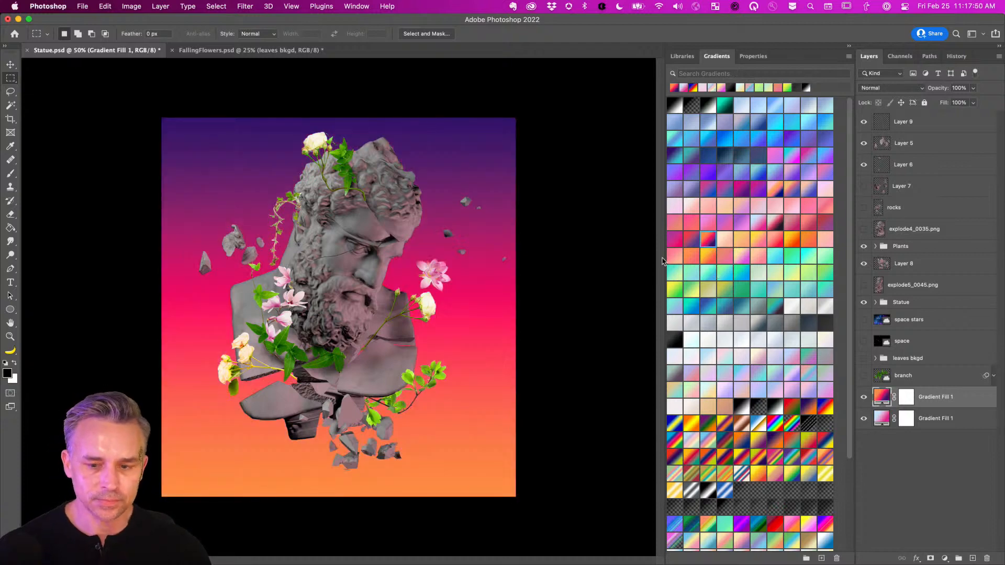
pyautogui.click(676, 241)
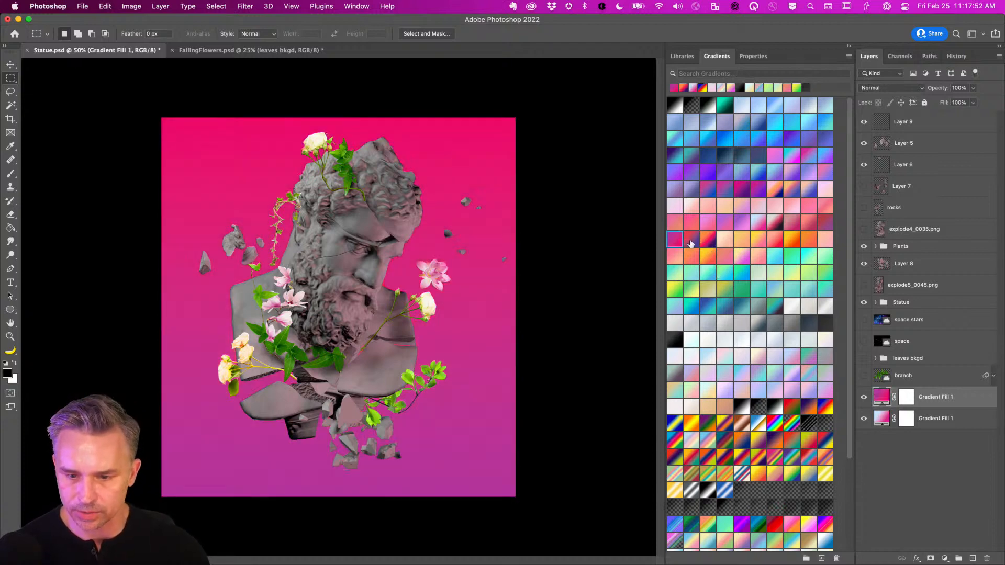
pyautogui.click(690, 241)
pyautogui.click(707, 187)
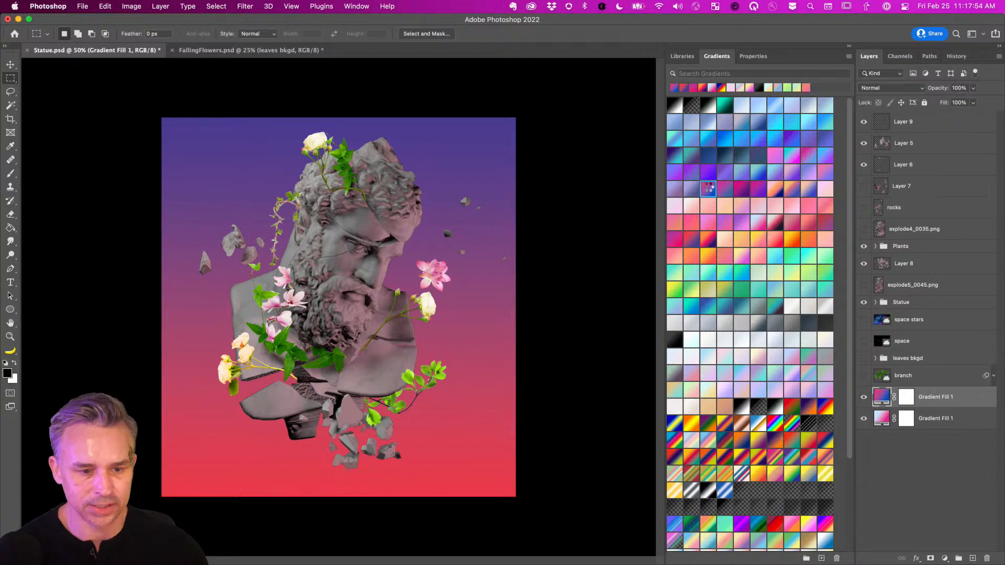
pyautogui.click(724, 195)
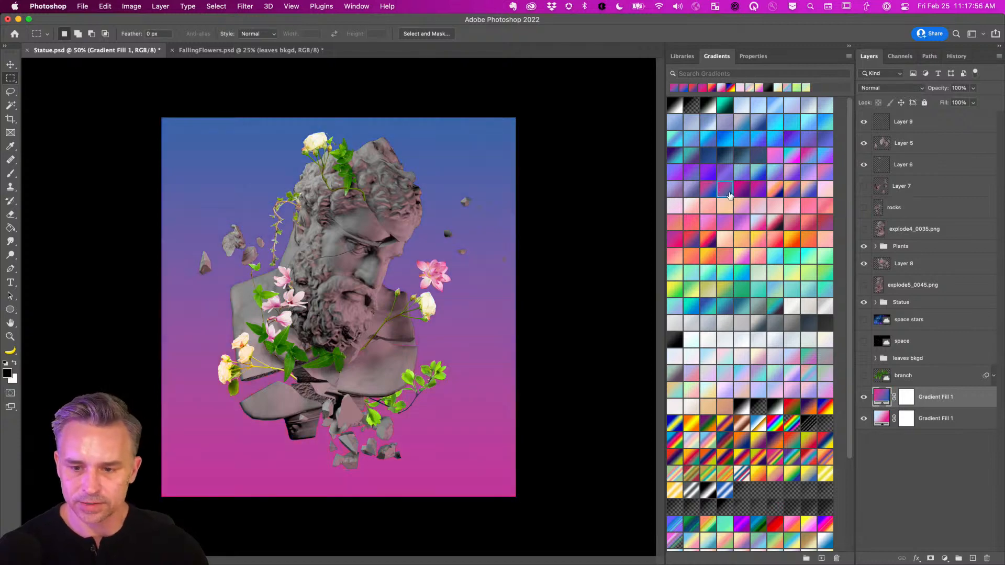
pyautogui.click(830, 193)
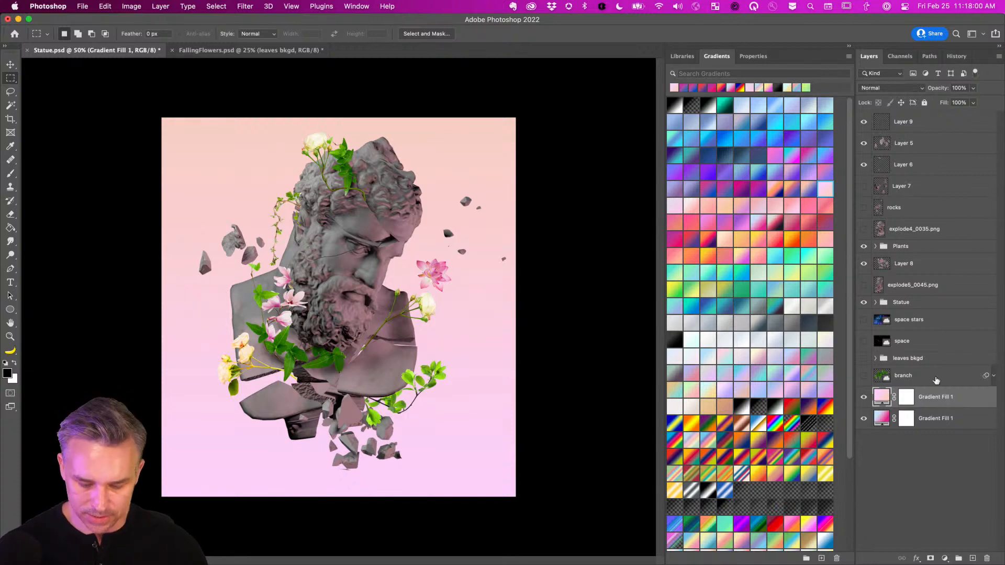
# Duplicate again, try grey and pink-to-teal gradients, then hide it and keep the light pink copy visible.
pyautogui.press('super+j')
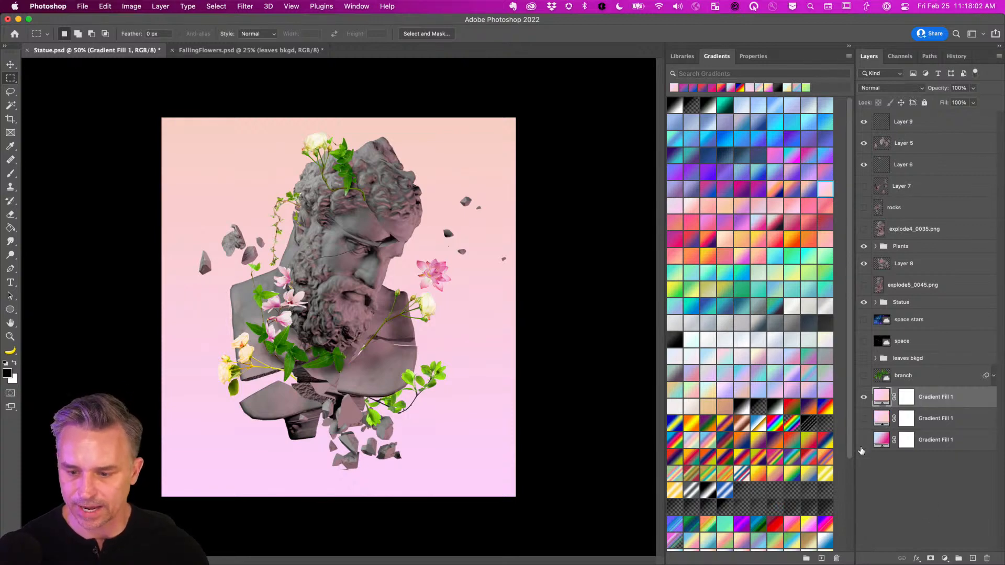
pyautogui.click(674, 343)
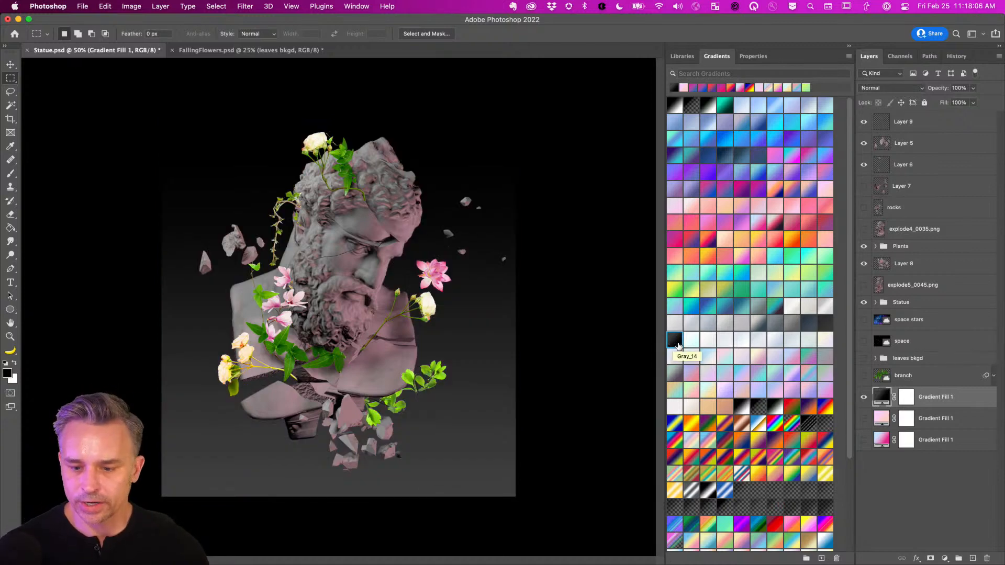
pyautogui.click(810, 357)
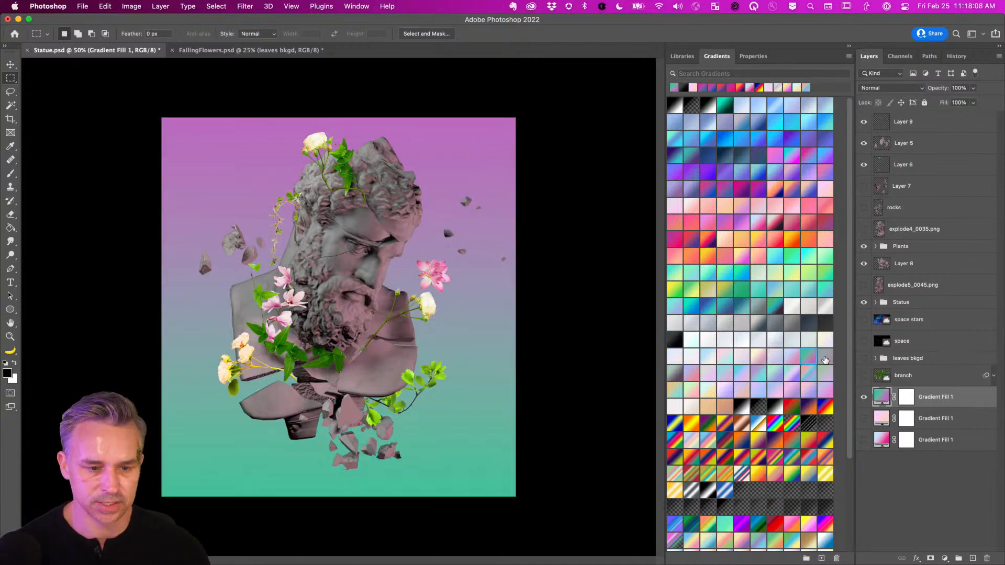
pyautogui.click(825, 359)
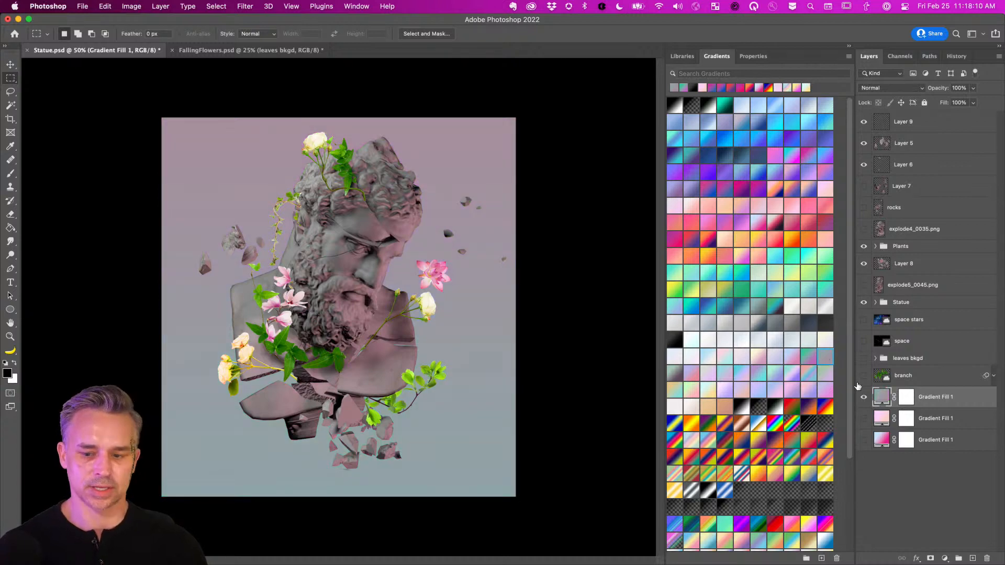
pyautogui.click(863, 398)
pyautogui.click(864, 419)
pyautogui.click(925, 422)
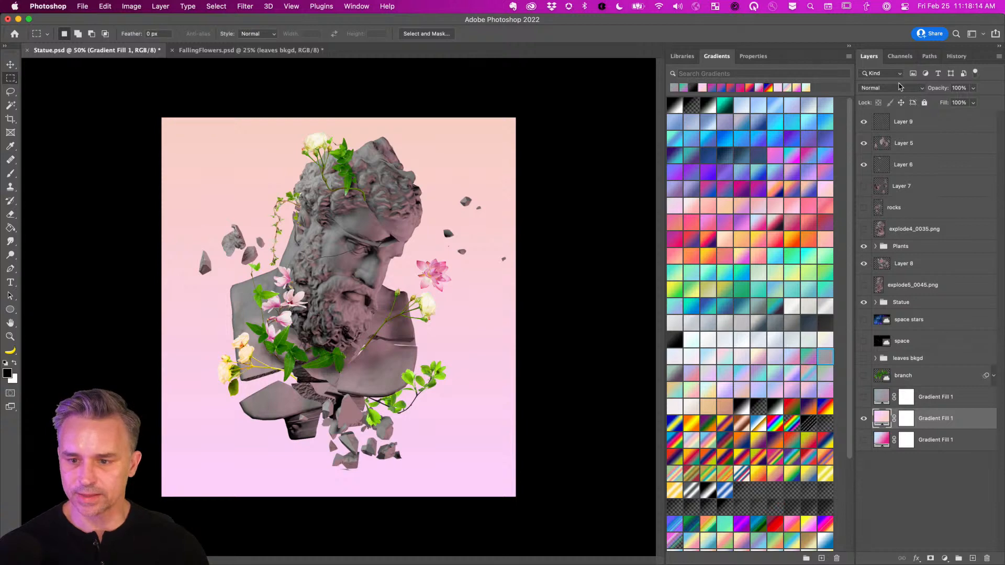
# Add a new top layer and set up a soft round brush at size 1800 with 12% flow.
pyautogui.click(917, 123)
pyautogui.click(972, 559)
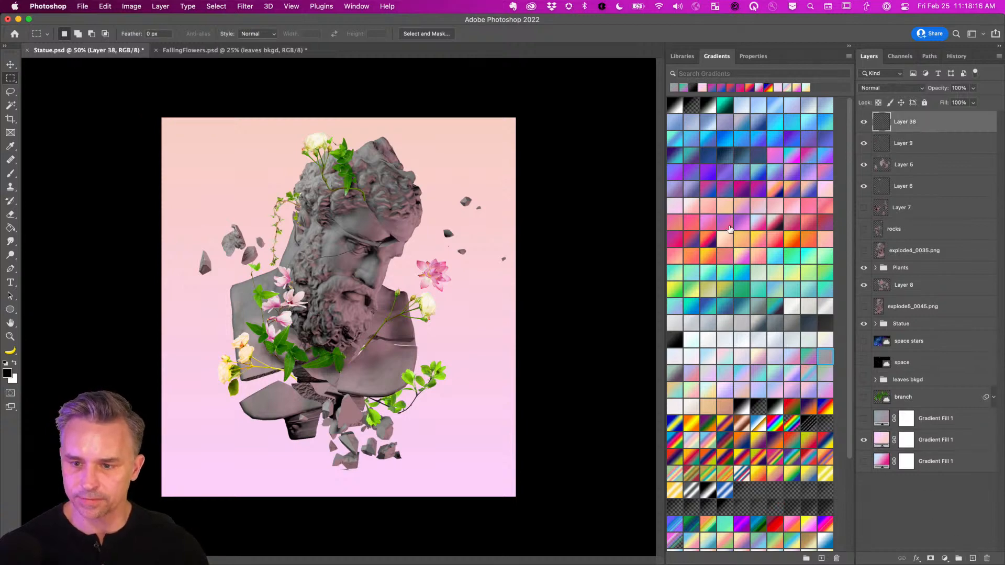
pyautogui.press('b')
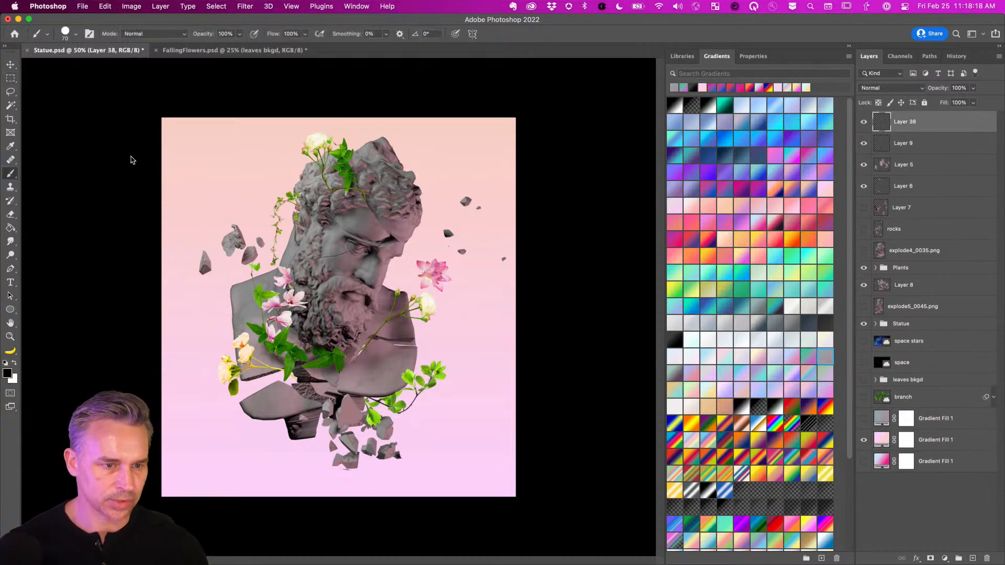
pyautogui.rightClick(131, 157)
pyautogui.click(91, 123)
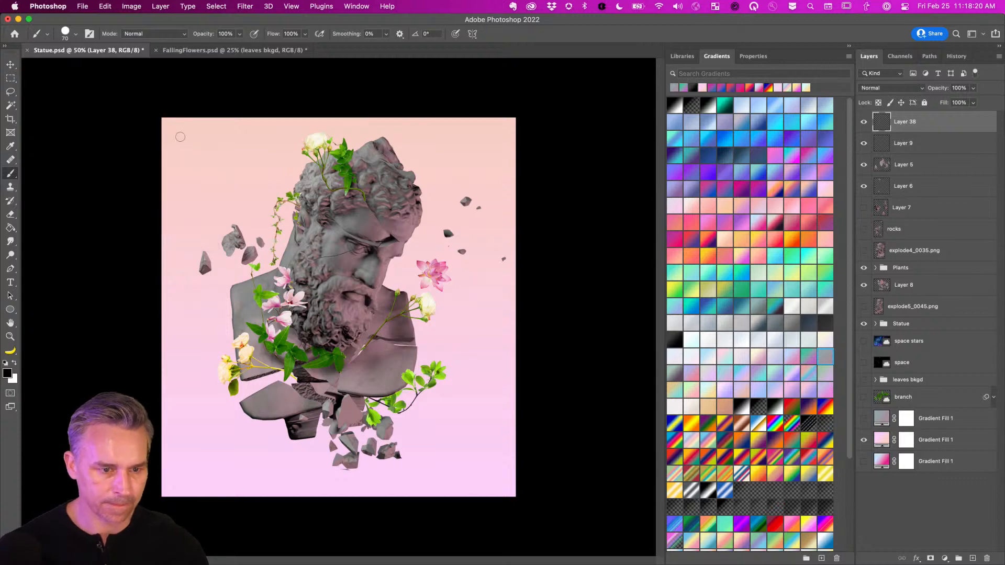
pyautogui.rightClick(180, 136)
pyautogui.doubleClick(125, 181)
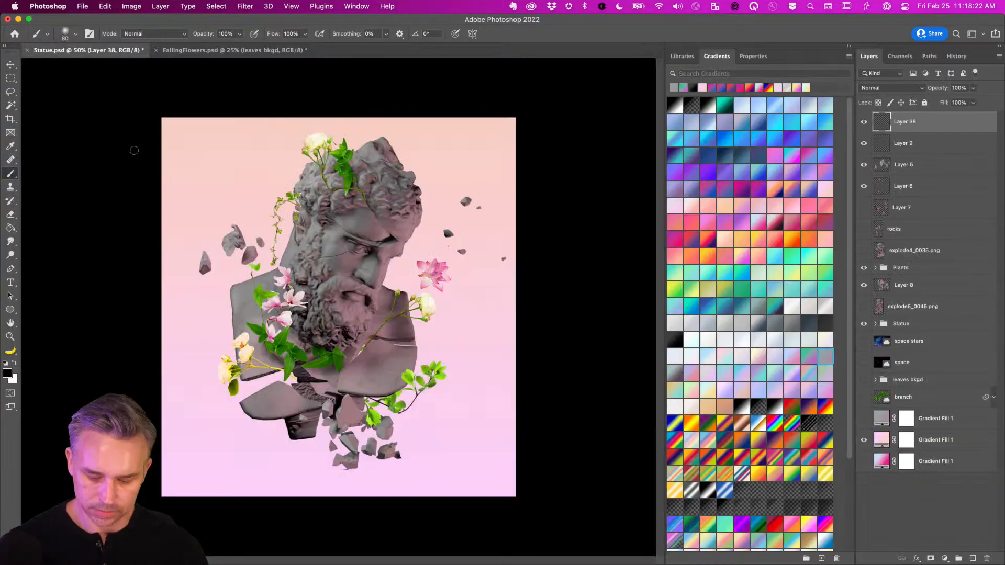
pyautogui.press(']')
pyautogui.press(']')
pyautogui.press(']')
pyautogui.press(']')
pyautogui.press(']')
pyautogui.press(']')
pyautogui.press(']')
pyautogui.press(']')
pyautogui.press(']')
pyautogui.press(']')
pyautogui.press(']')
pyautogui.press(']')
pyautogui.press(']')
pyautogui.press(']')
pyautogui.press(']')
pyautogui.press(']')
pyautogui.press(']')
pyautogui.press(']')
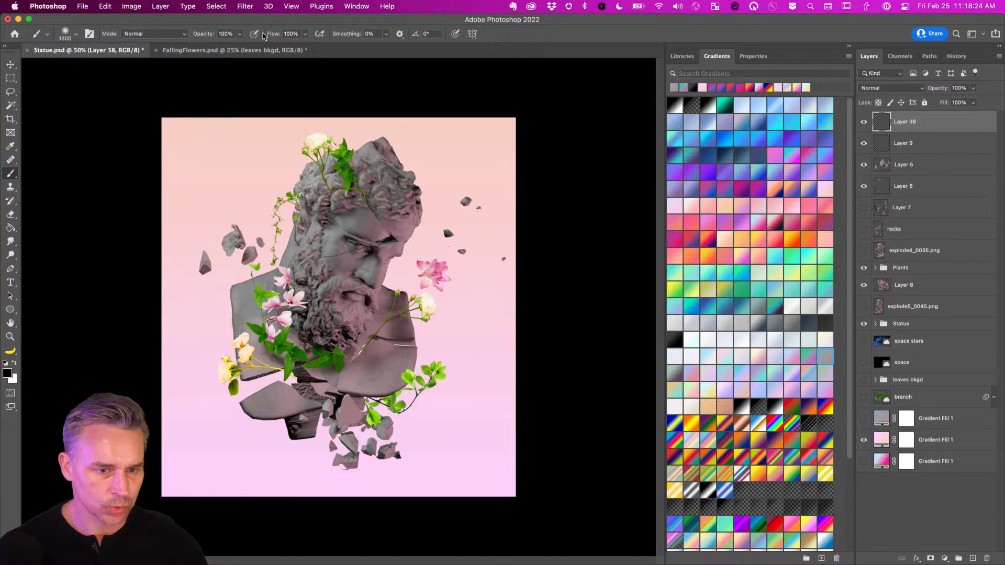
pyautogui.moveTo(263, 35); pyautogui.dragTo(213, 34)
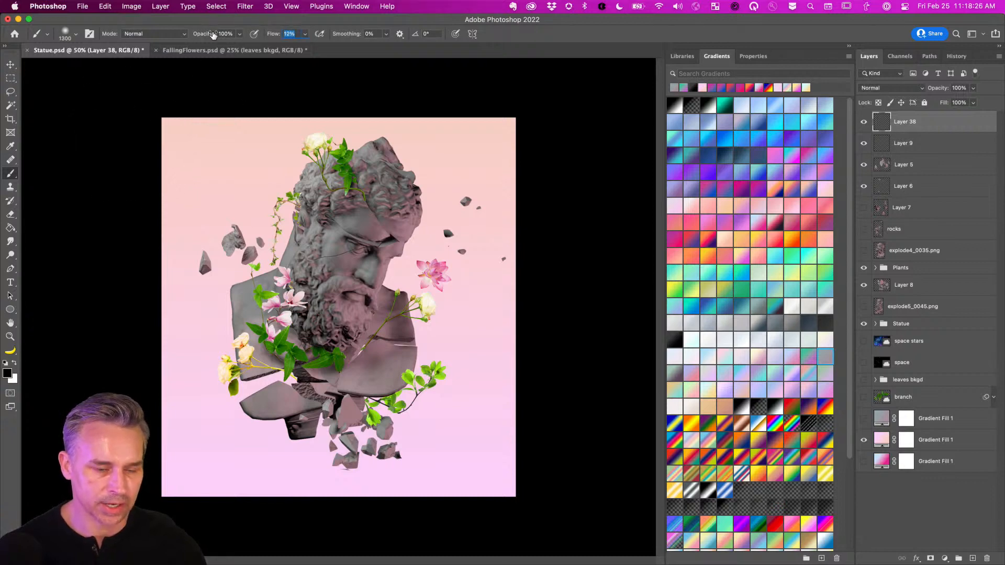
pyautogui.press(']')
pyautogui.press(']')
pyautogui.press(']')
pyautogui.press(']')
pyautogui.press(']')
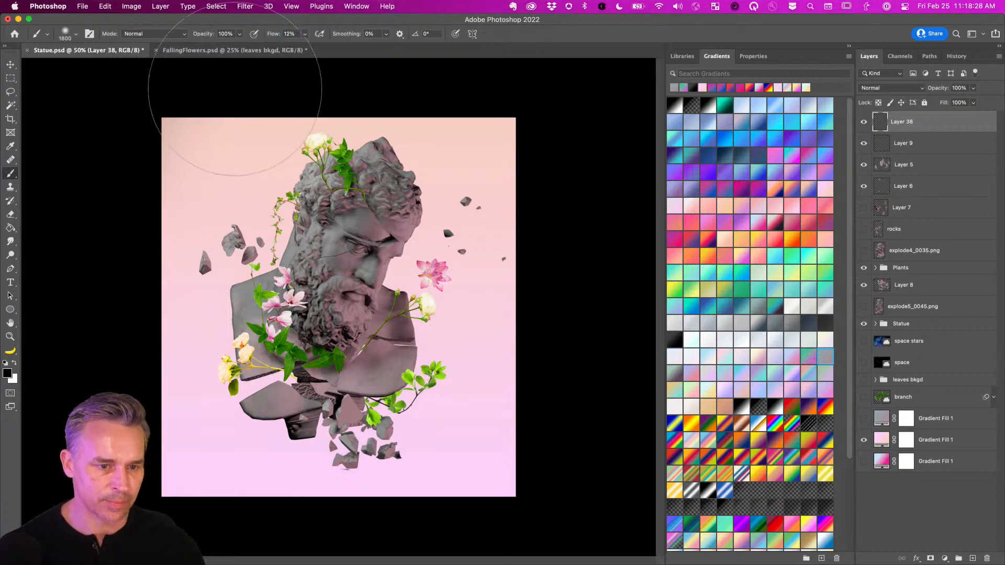
# Paint dark soft strokes along the left, lower-right and top-right edges of the canvas.
pyautogui.moveTo(234, 89); pyautogui.dragTo(220, 408)
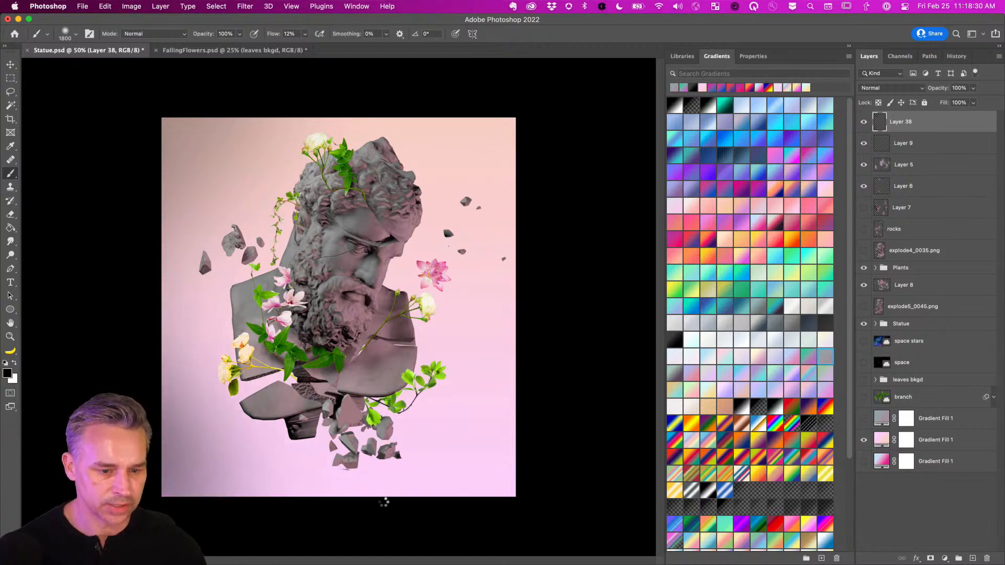
pyautogui.moveTo(384, 502); pyautogui.dragTo(594, 359)
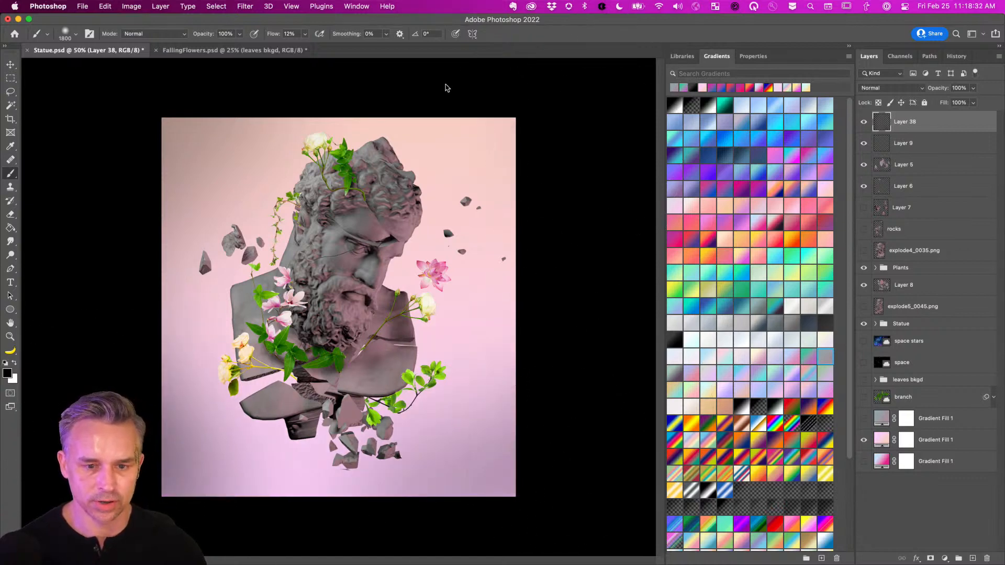
pyautogui.moveTo(446, 87); pyautogui.dragTo(583, 157)
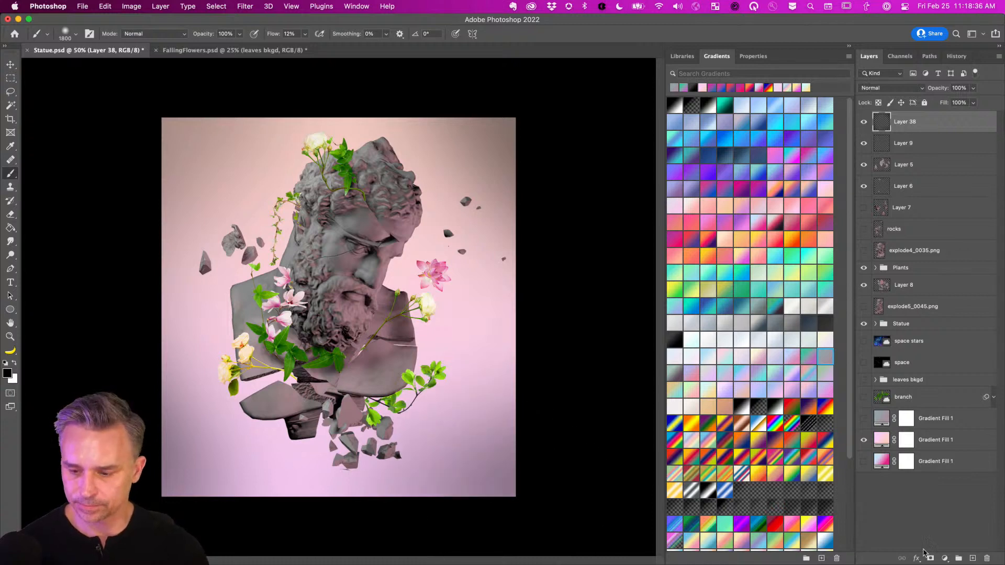
# Create Layer 39 and paste a Copy Merged of the entire canvas into it.
pyautogui.click(973, 557)
pyautogui.press('super+a')
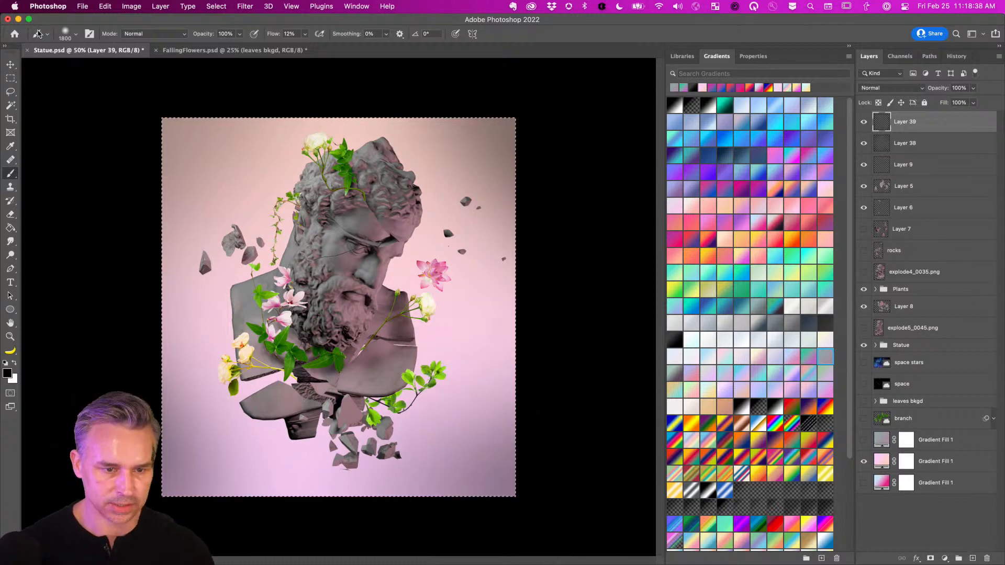
pyautogui.click(104, 6)
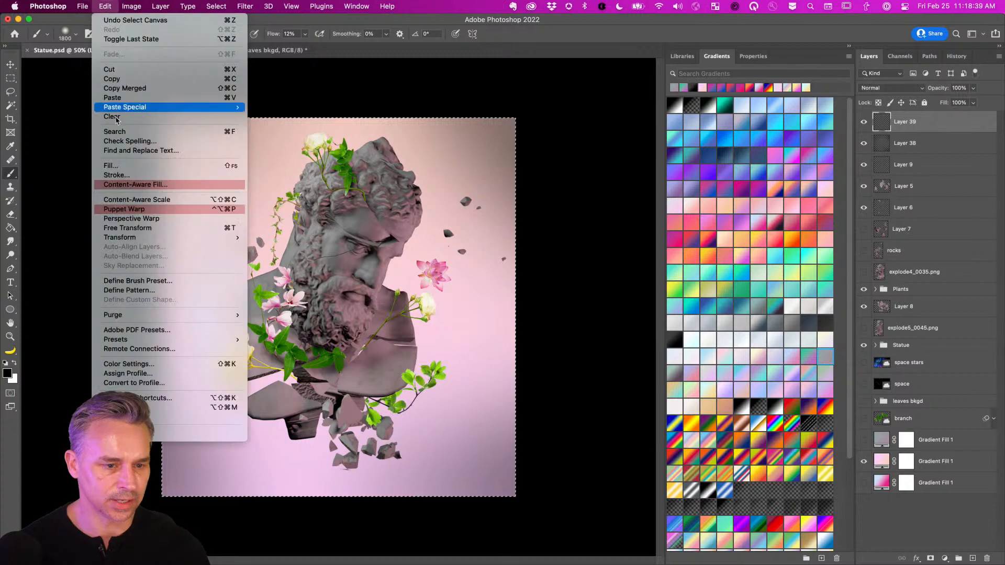
pyautogui.click(123, 89)
pyautogui.press('super+v')
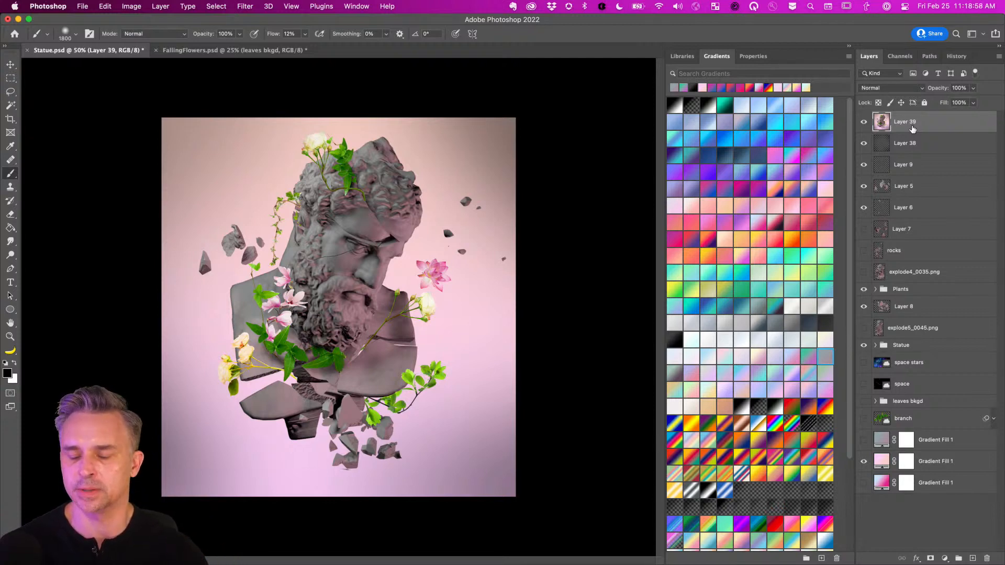
# Select all, Copy Merged again, and paste the composite as Layer 40.
pyautogui.click(10, 91)
pyautogui.click(132, 6)
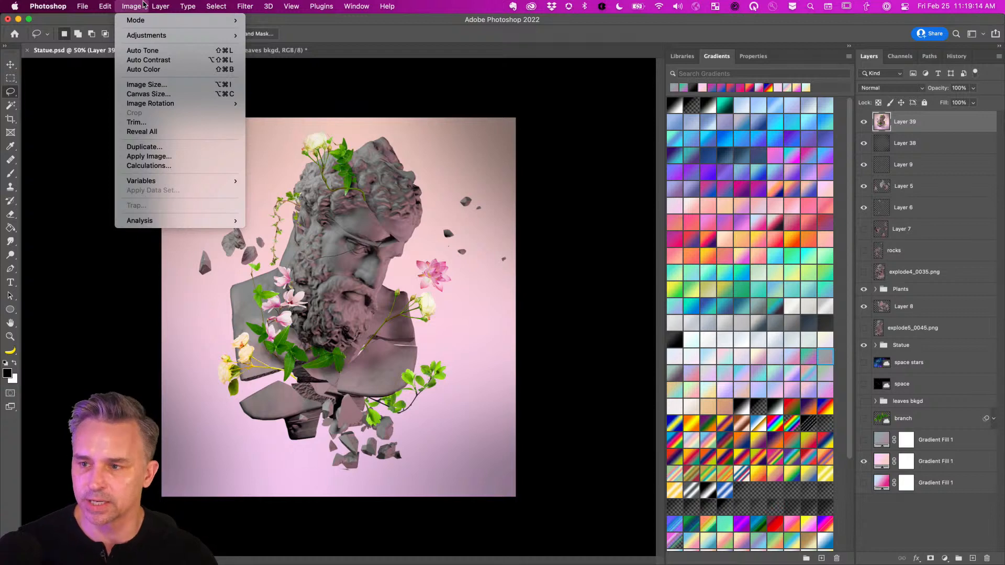
pyautogui.click(339, 206)
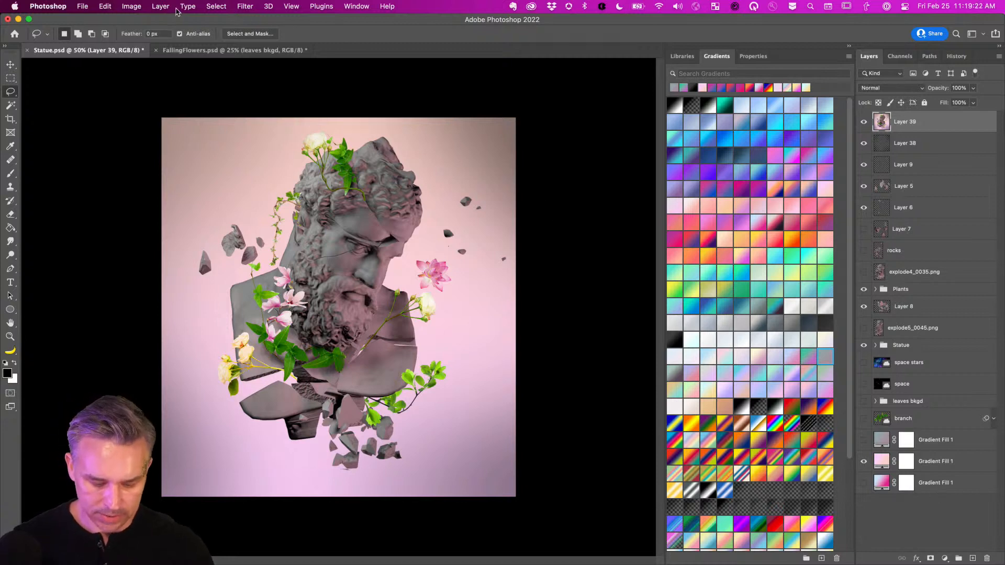
pyautogui.press('super+a')
pyautogui.press('super+shift+c')
pyautogui.press('super+v')
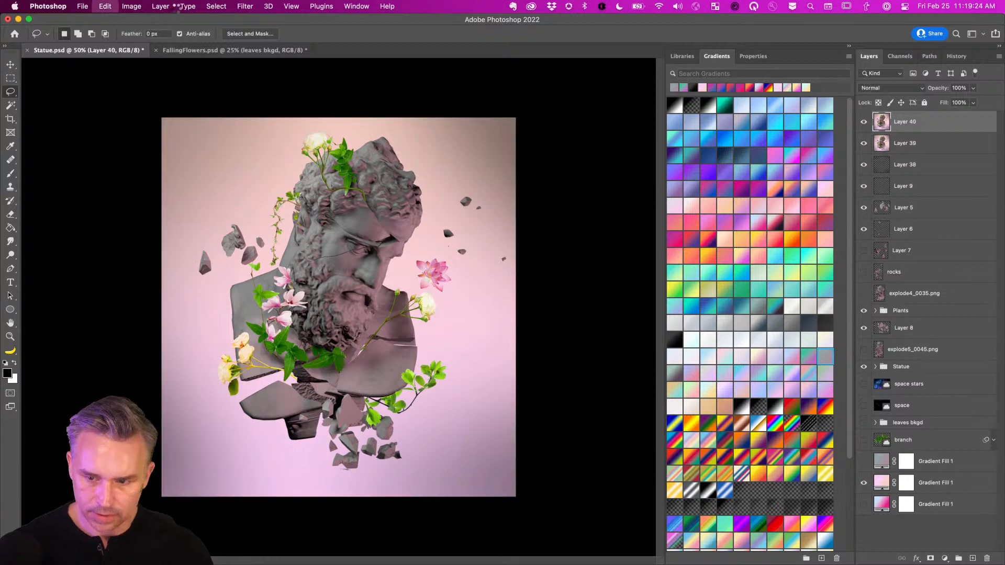
# Try HDR Toning on Statue.psd but decline flattening the layered document.
pyautogui.click(129, 5)
pyautogui.moveTo(143, 24)
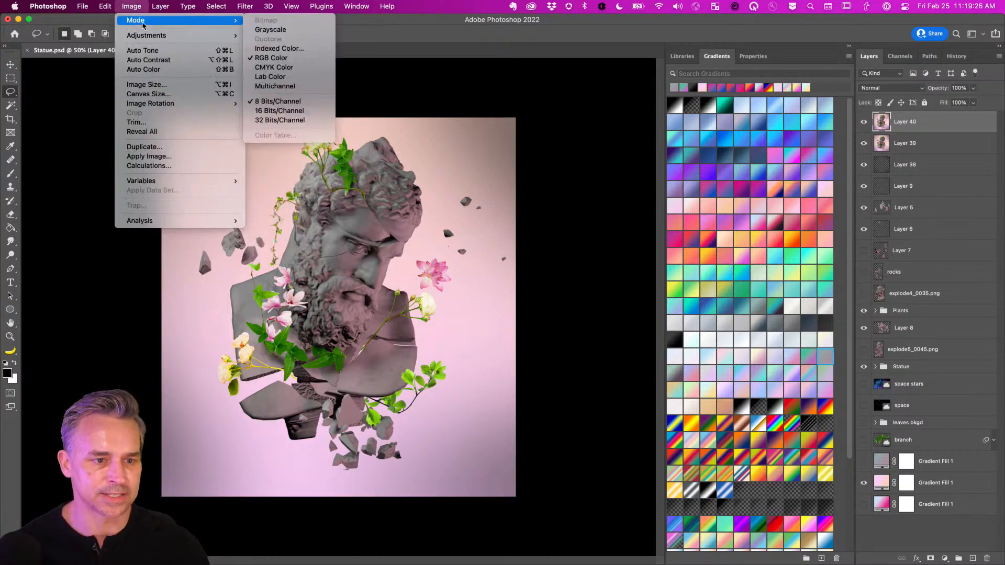
pyautogui.moveTo(149, 7)
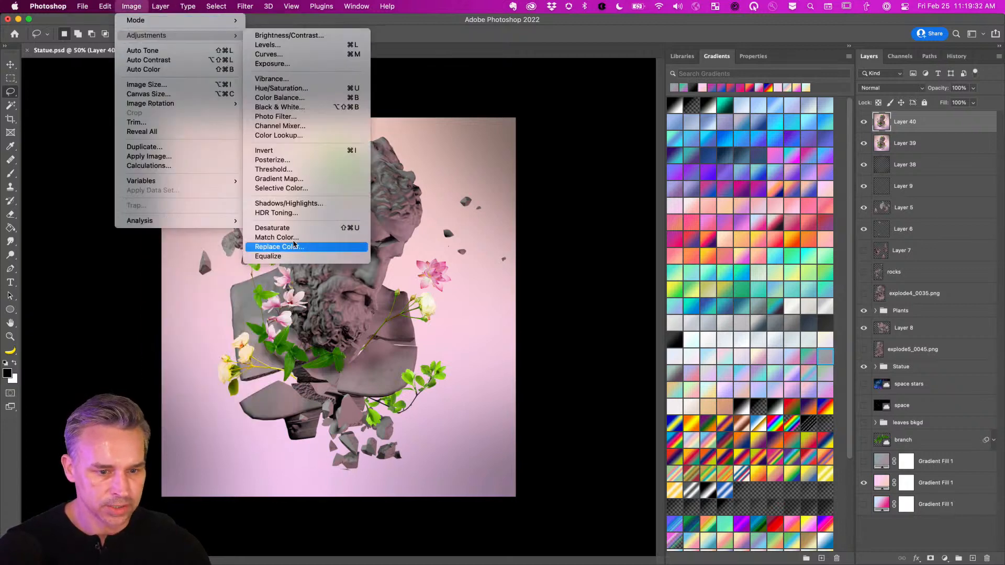
pyautogui.click(293, 213)
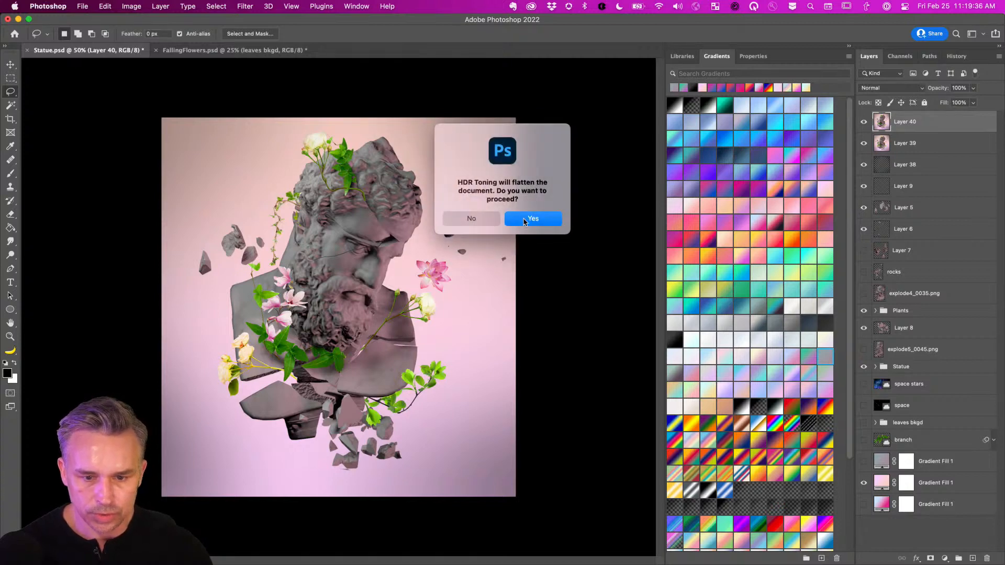
pyautogui.click(472, 219)
# Copy the merged artwork into a new Untitled-1 document.
pyautogui.press('super+a')
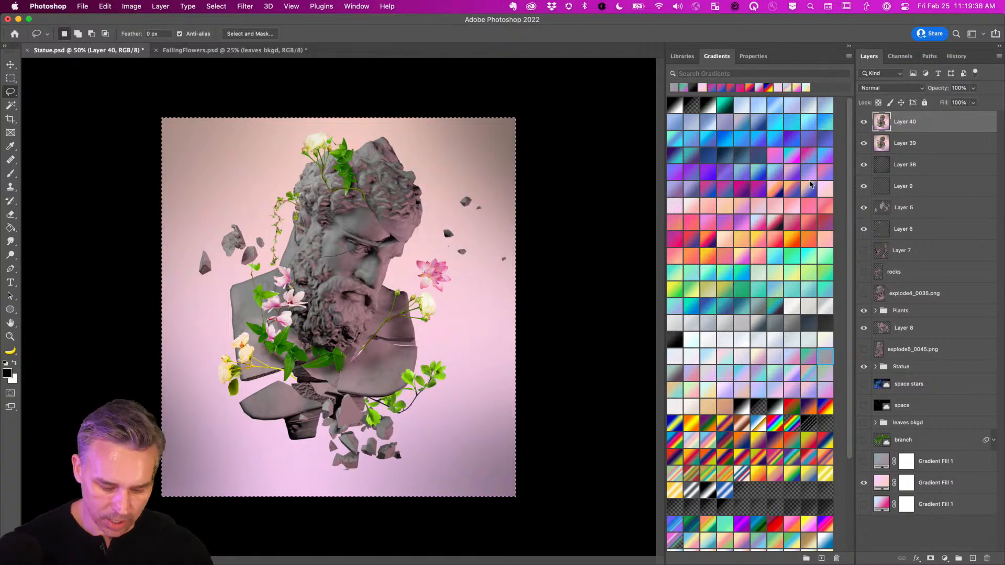
pyautogui.press('shift+super+c')
pyautogui.press('super+n')
pyautogui.press('Return')
pyautogui.press('super+v')
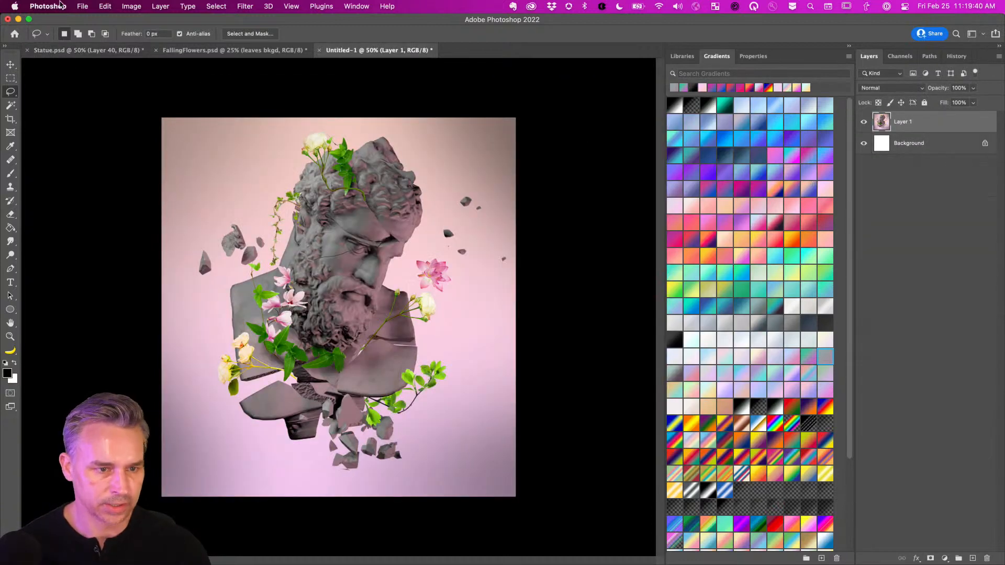
# Flatten Untitled-1 and apply HDR Toning with the Scott5 preset, then select all.
pyautogui.click(130, 5)
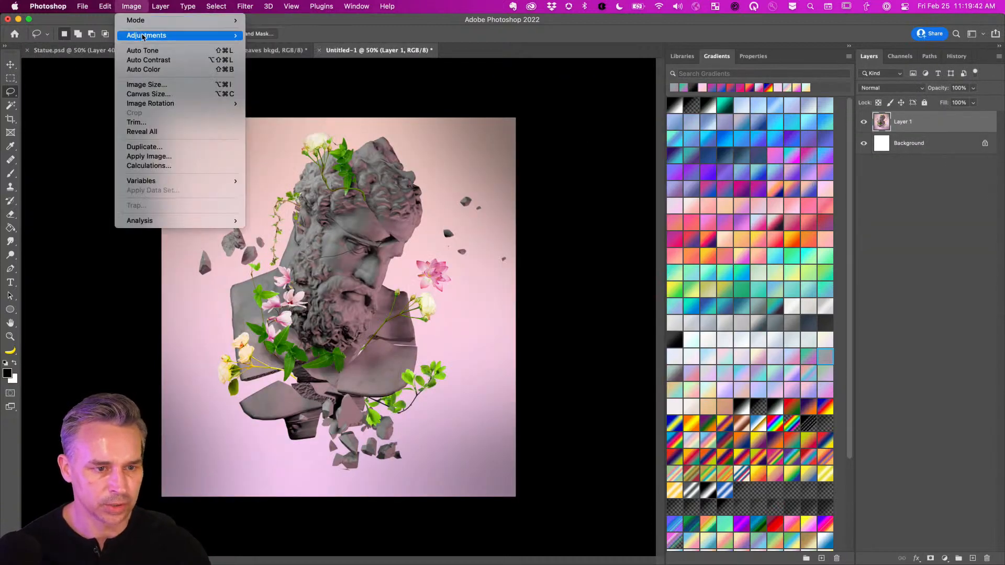
pyautogui.moveTo(151, 35)
pyautogui.click(276, 212)
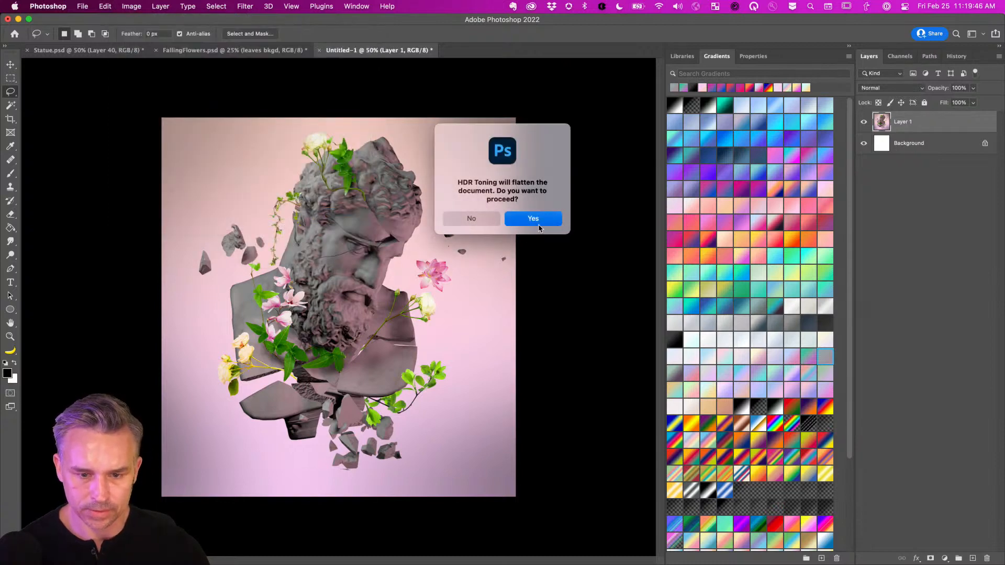
pyautogui.click(538, 227)
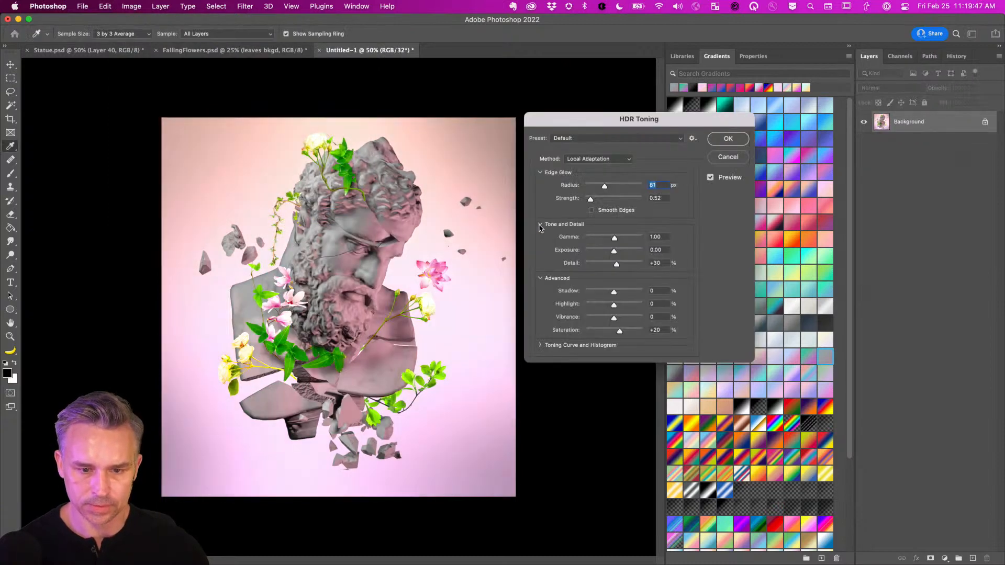
pyautogui.click(594, 159)
pyautogui.click(660, 142)
pyautogui.click(659, 140)
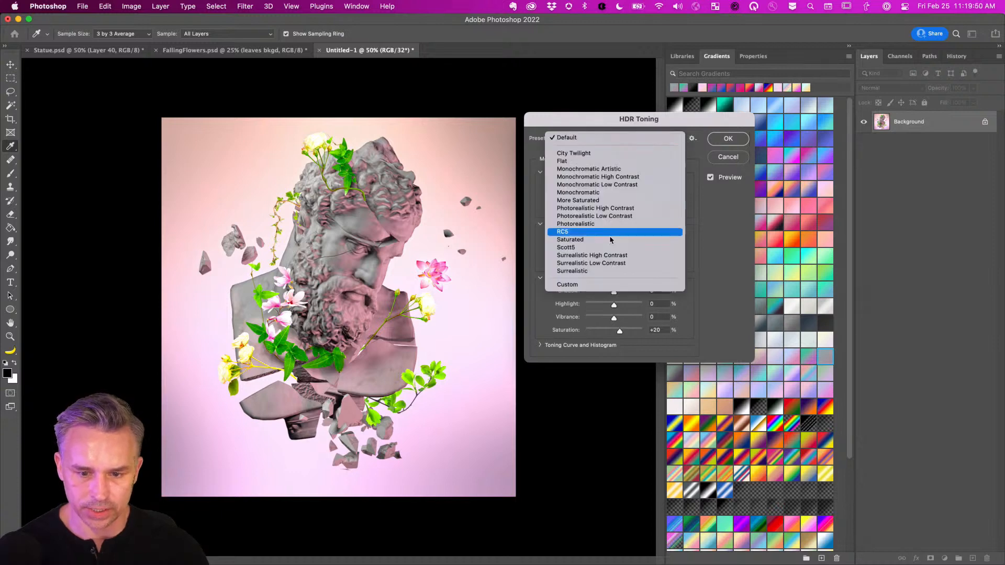
pyautogui.click(617, 272)
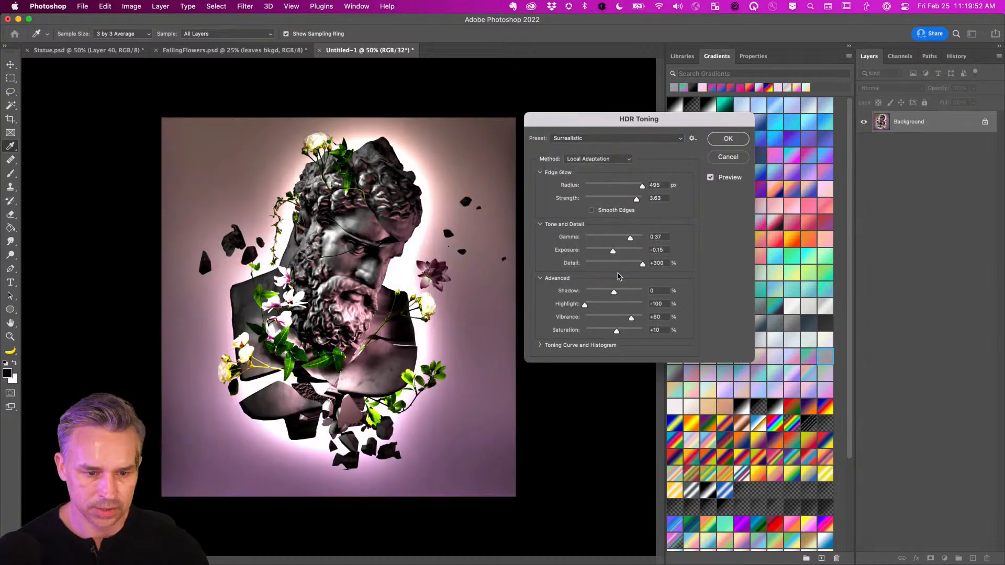
pyautogui.click(592, 139)
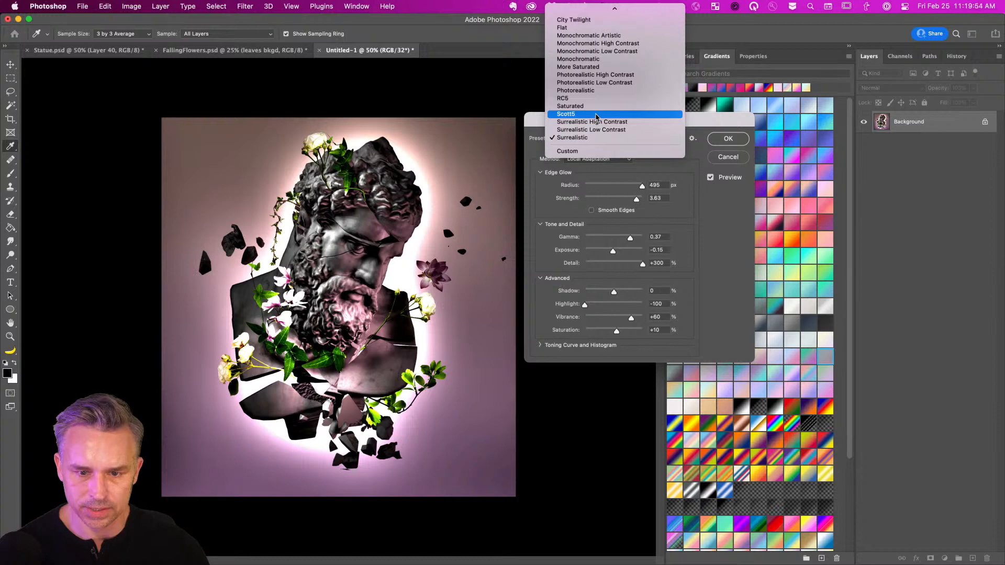
pyautogui.click(596, 115)
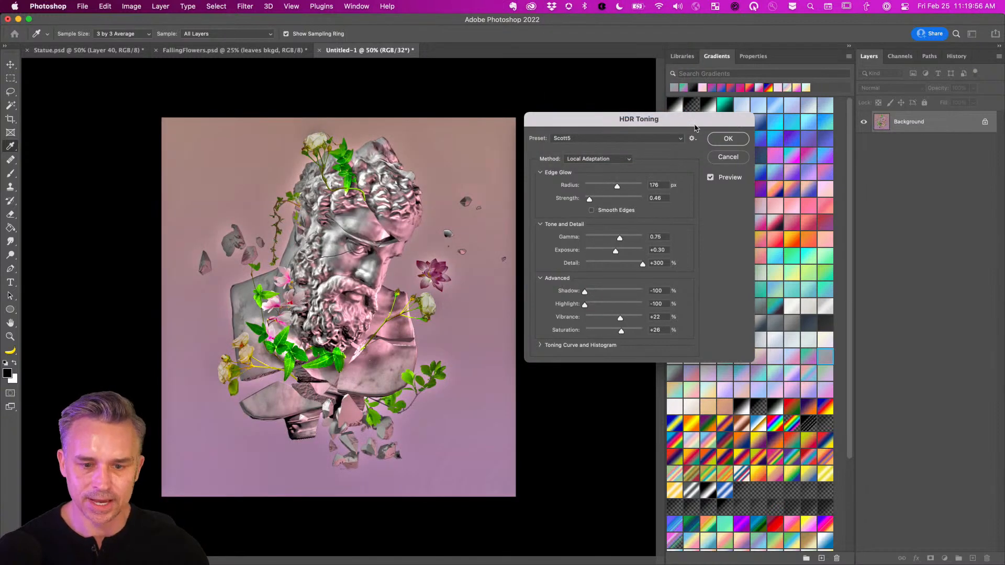
pyautogui.click(728, 138)
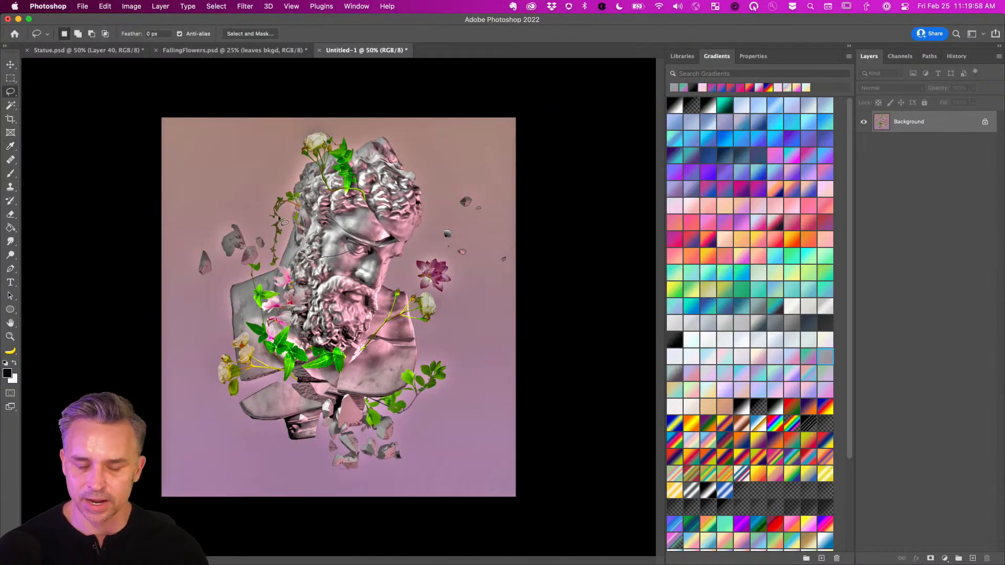
pyautogui.press('super+a')
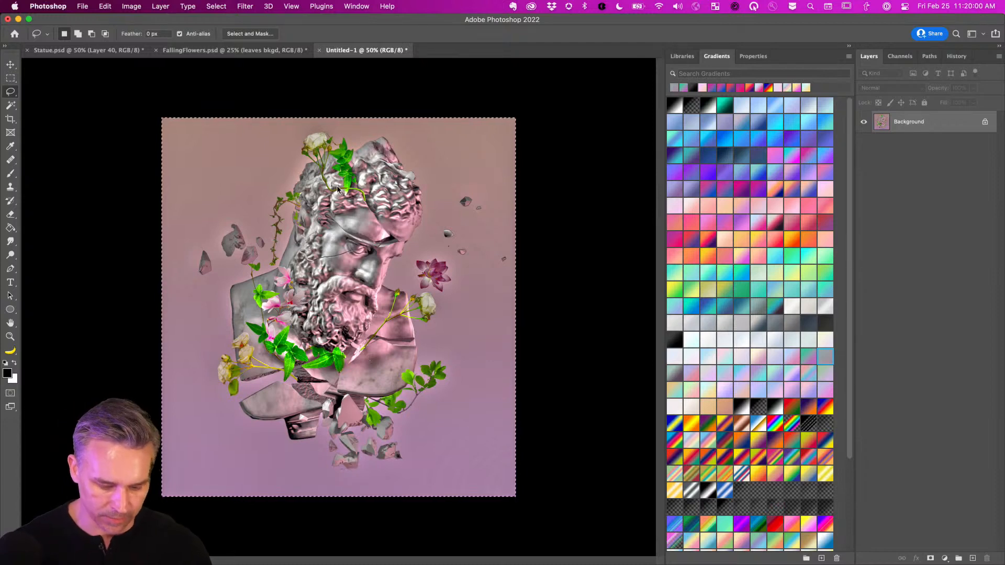
# Close Untitled-1 without saving and paste the toned image into Statue.psd as Layer 41.
pyautogui.press('super+w')
pyautogui.click(462, 226)
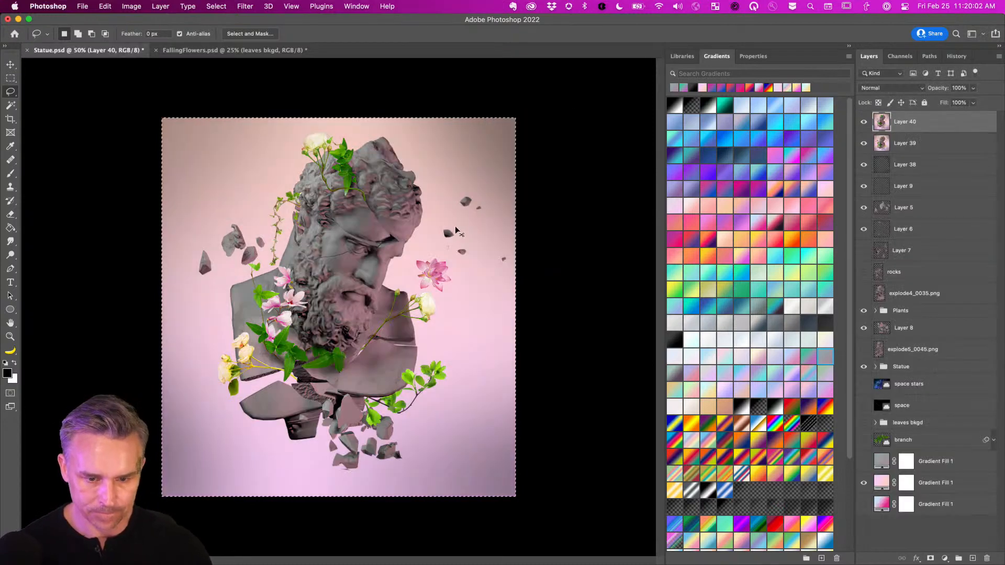
pyautogui.press('super+v')
pyautogui.click(863, 143)
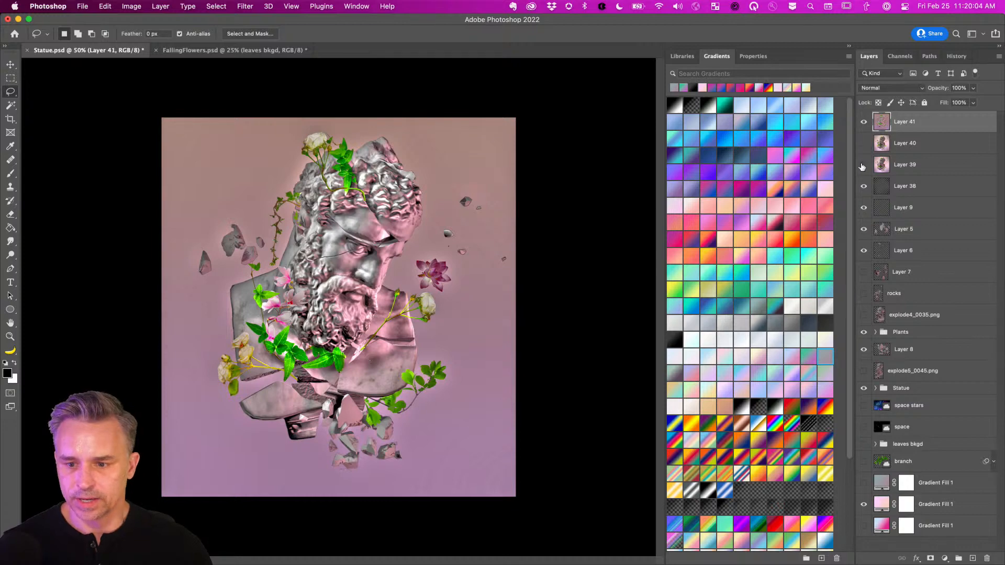
# Set Layer 41 to Soft Light, compare it on and off, and save Statue.psd.
pyautogui.click(890, 88)
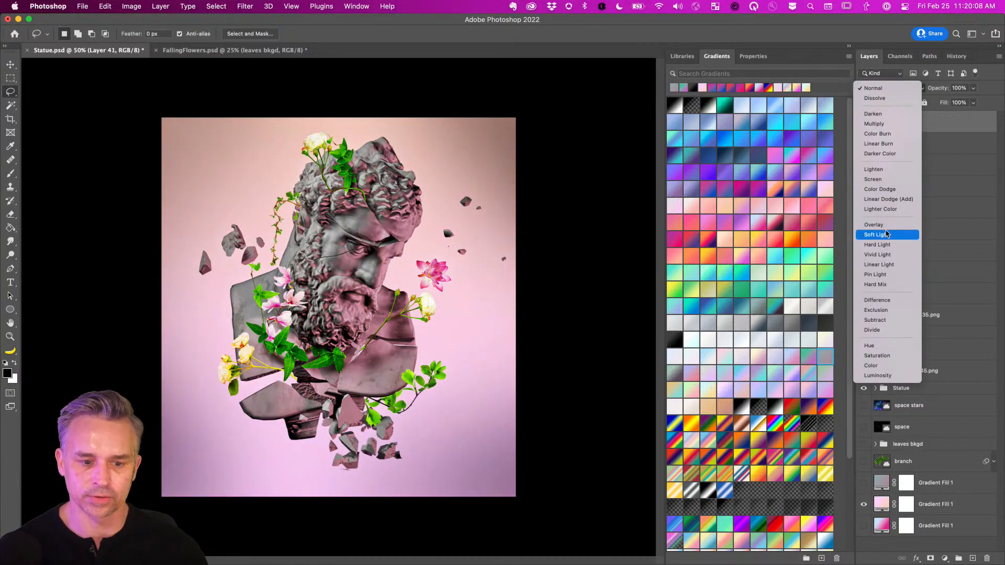
pyautogui.click(885, 234)
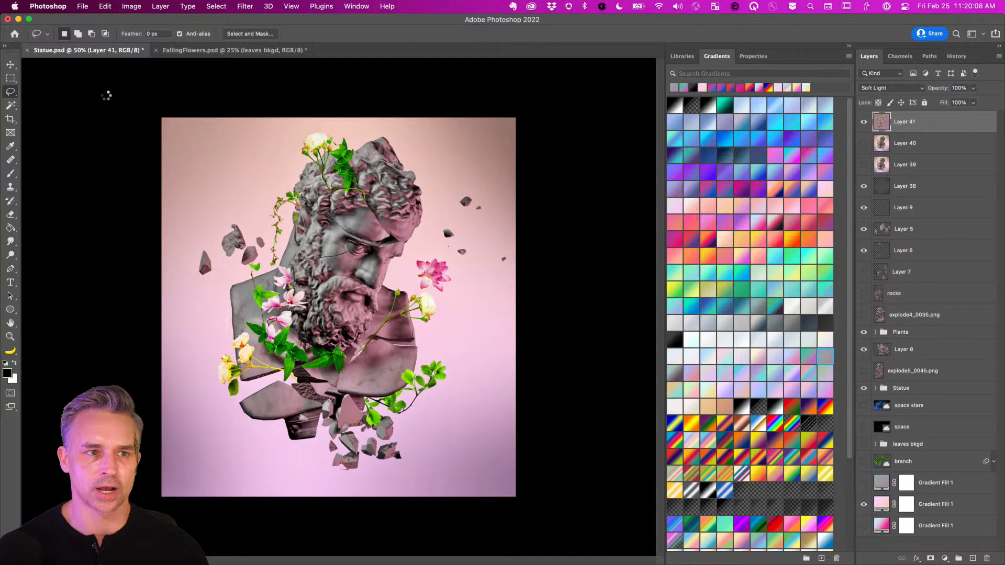
pyautogui.click(863, 122)
pyautogui.click(863, 122)
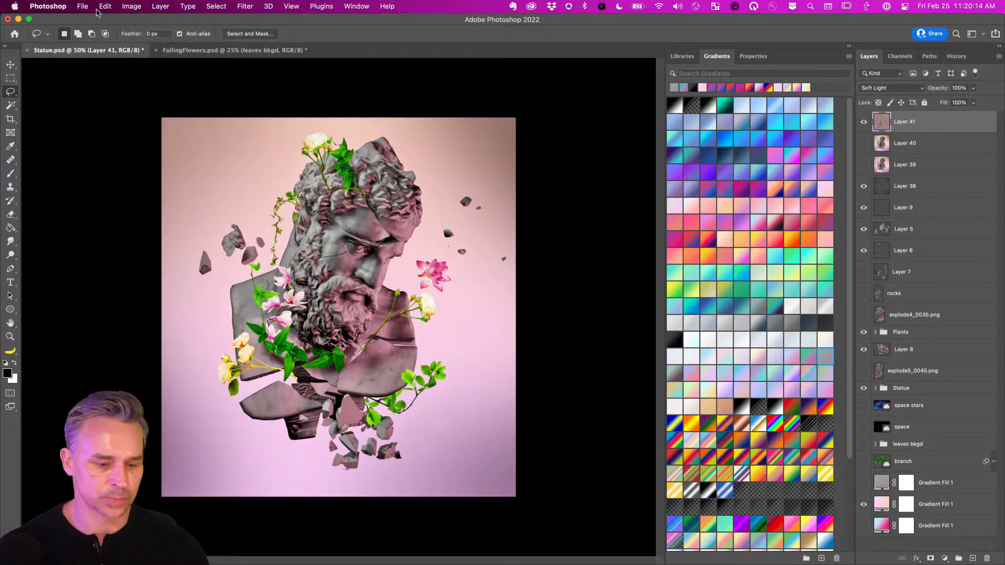
pyautogui.press('super+s')
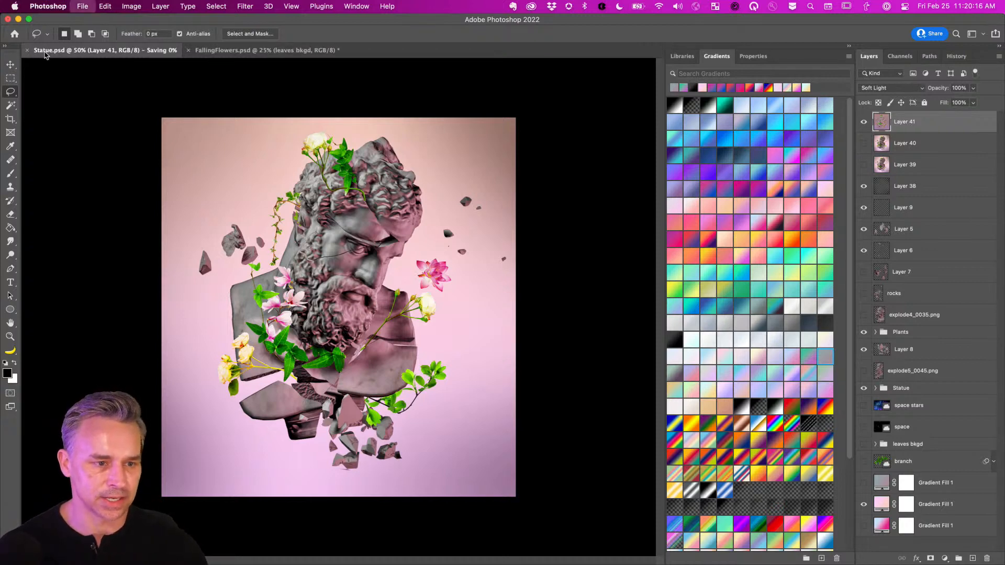
pyautogui.click(82, 5)
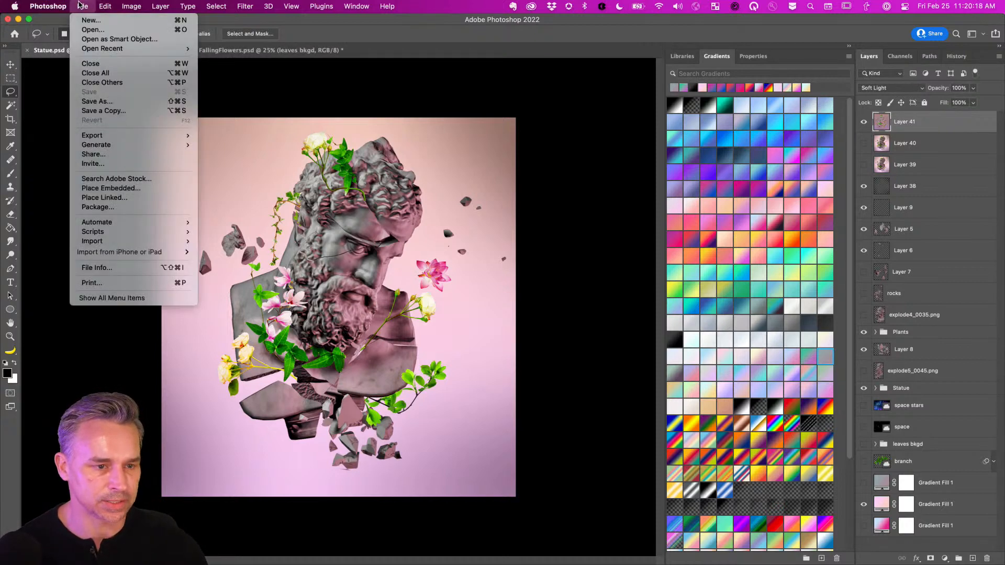
pyautogui.moveTo(95, 136)
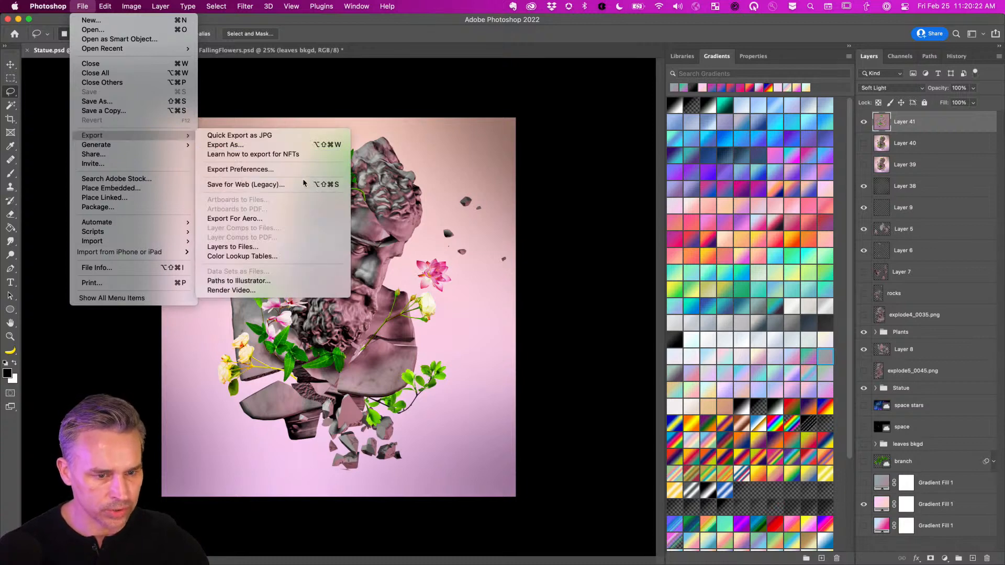
# In an enlarged Export As dialog, turn on Attach to image and review the Content Credentials.
pyautogui.click(236, 145)
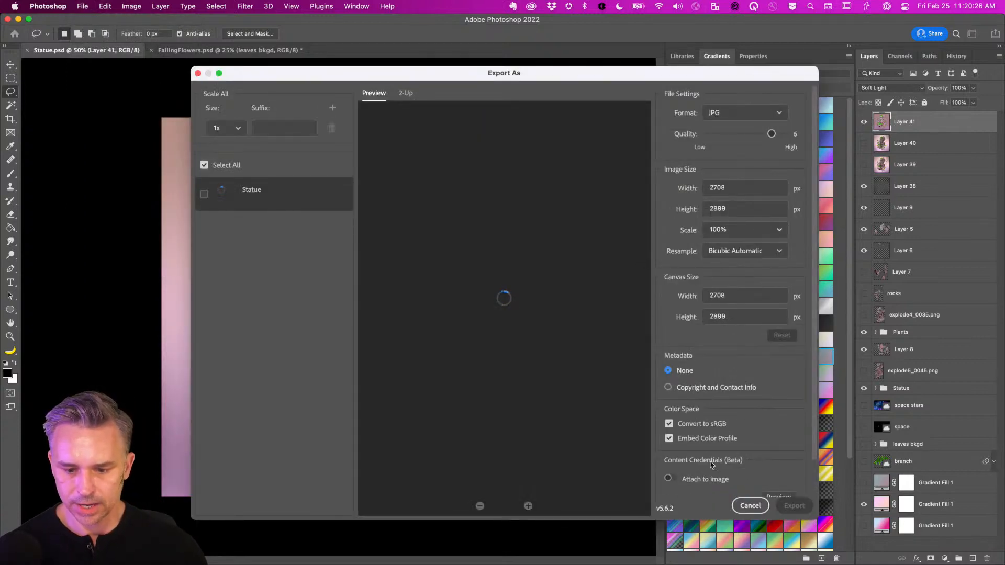
pyautogui.moveTo(192, 68); pyautogui.dragTo(57, 15)
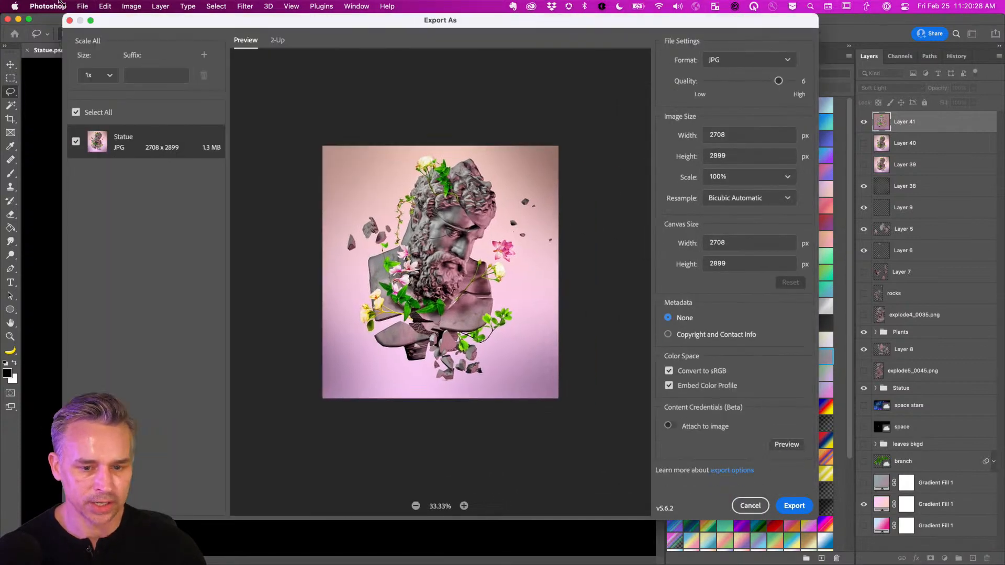
pyautogui.moveTo(814, 517); pyautogui.dragTo(884, 534)
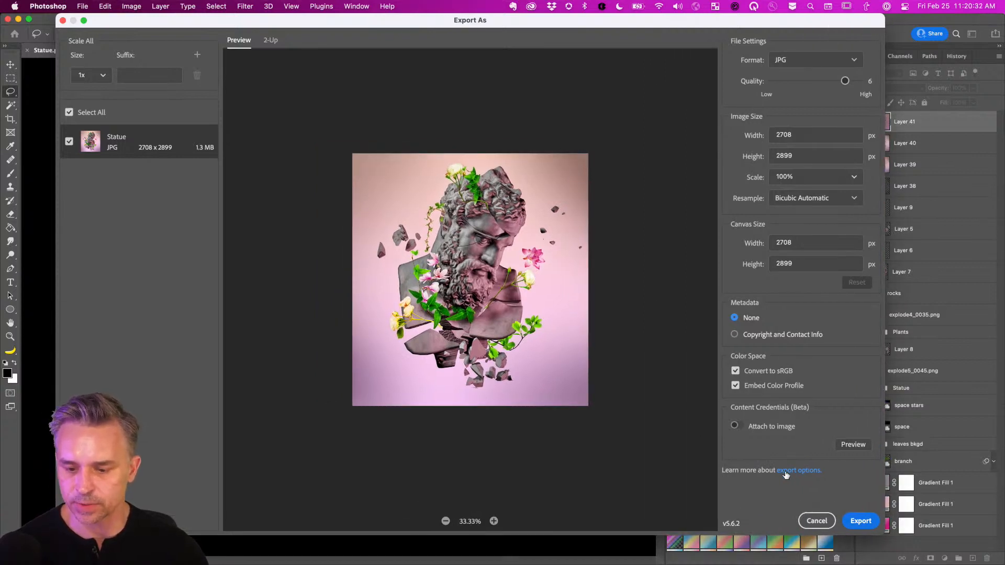
pyautogui.click(735, 425)
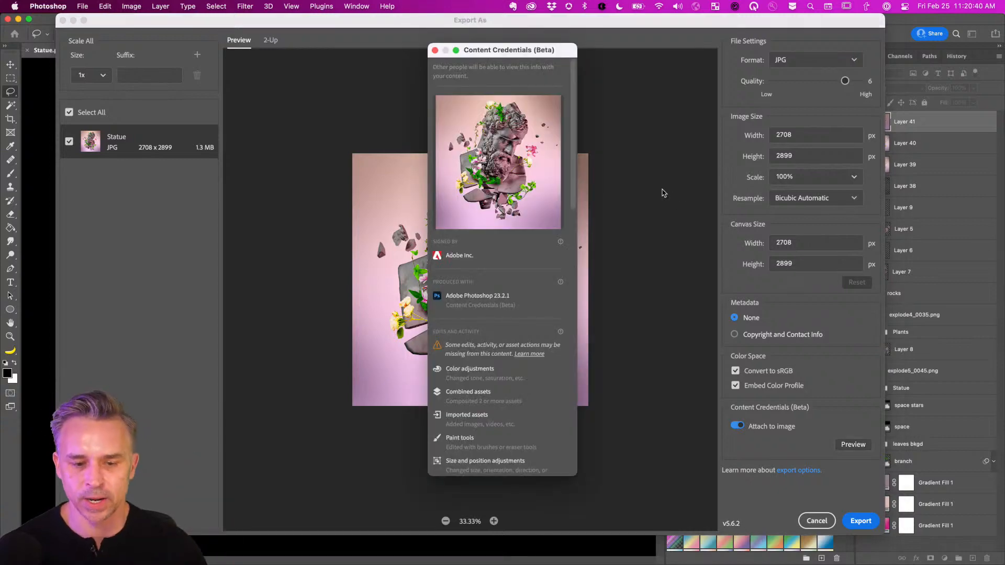
pyautogui.scroll(-15, 491, 350)
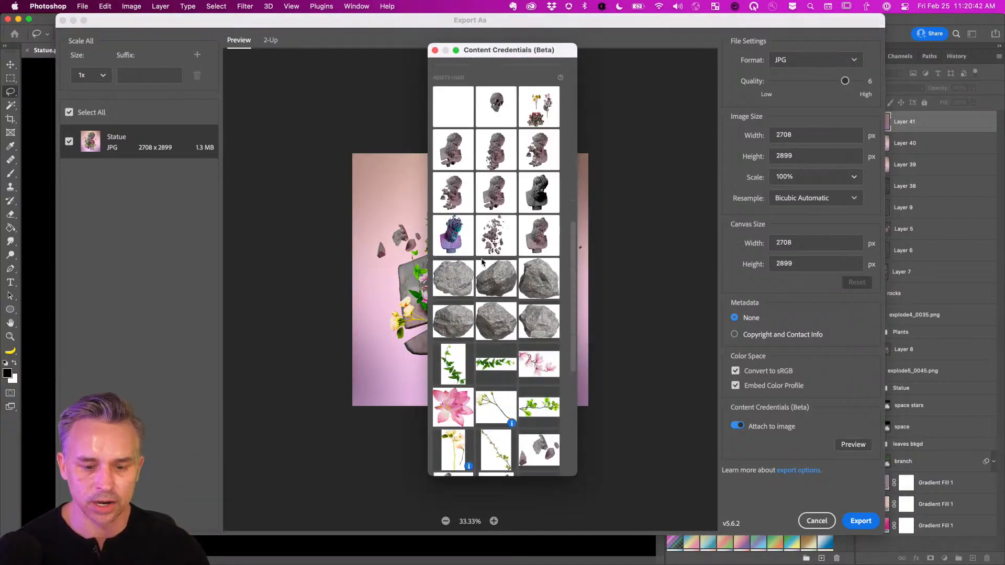
pyautogui.scroll(-3, 483, 262)
pyautogui.scroll(15, 482, 263)
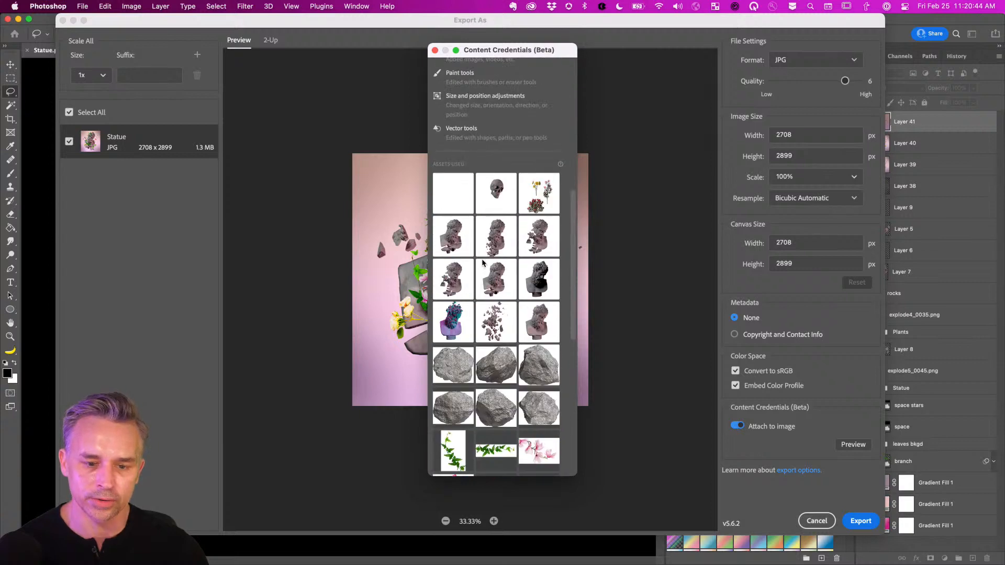
pyautogui.scroll(10, 480, 265)
pyautogui.scroll(-5, 480, 266)
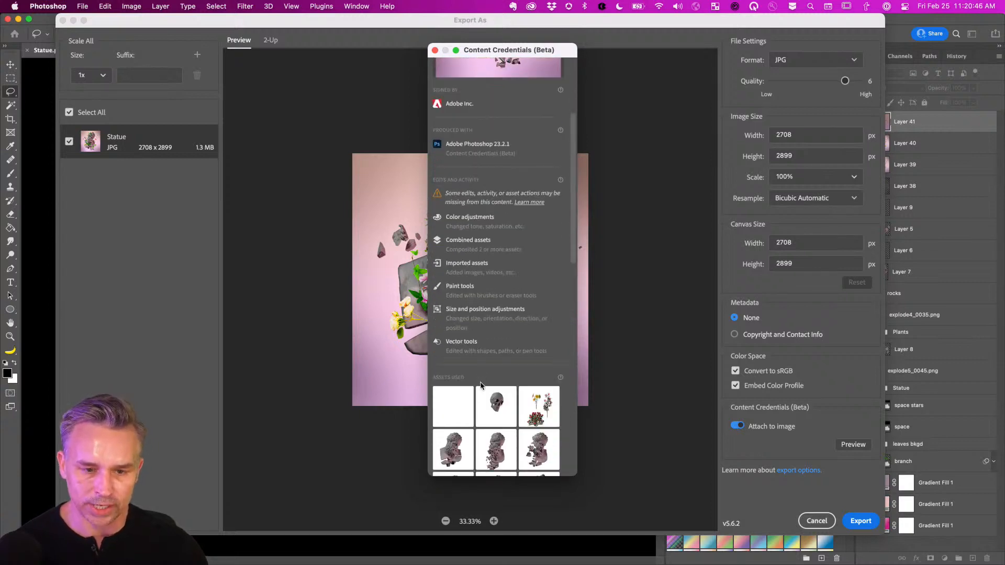
pyautogui.scroll(5, 480, 266)
pyautogui.moveTo(460, 44); pyautogui.dragTo(617, 62)
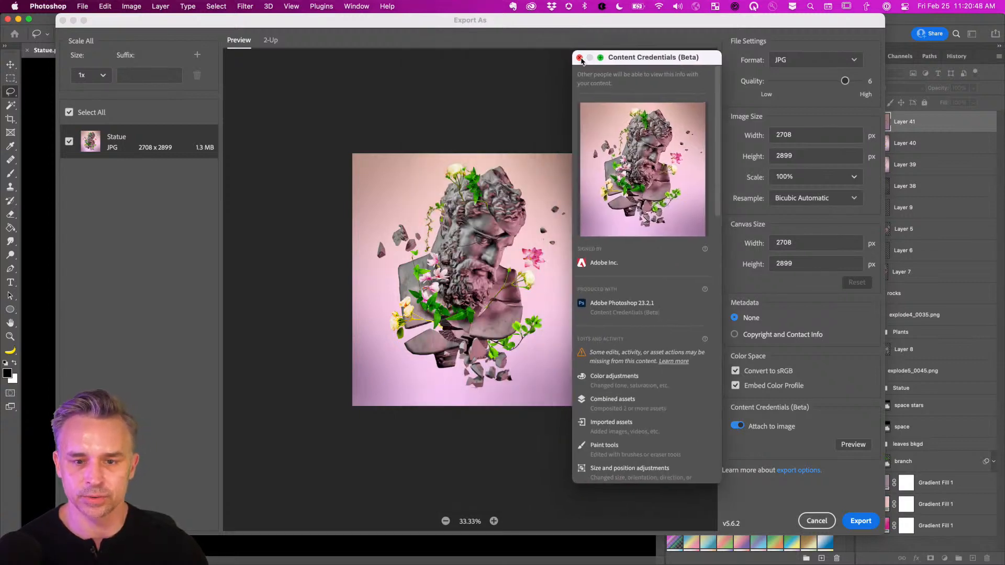
pyautogui.click(579, 59)
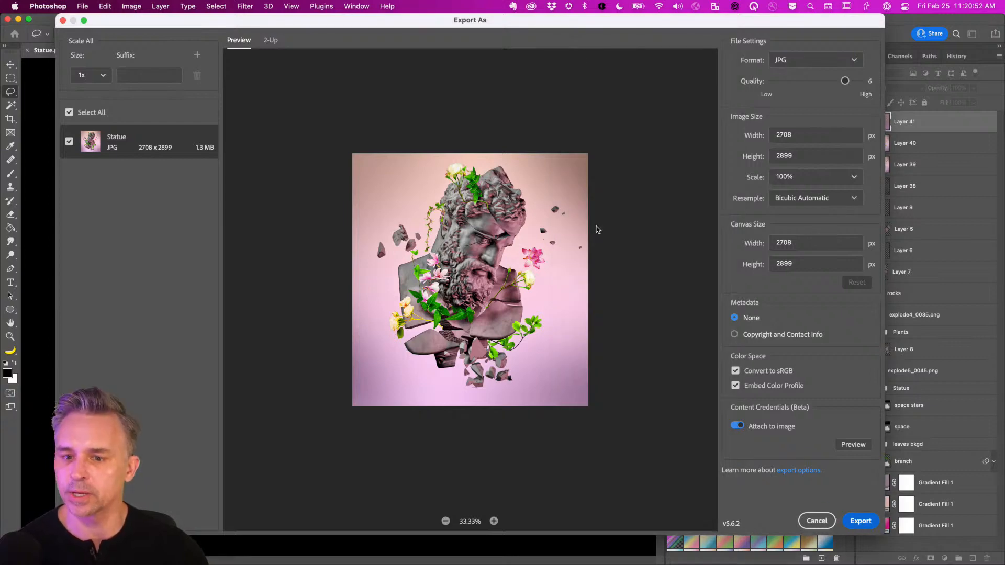
# Export the JPG to the Desktop as Statue.jpg and minimize Photoshop.
pyautogui.press('Return')
pyautogui.click(176, 108)
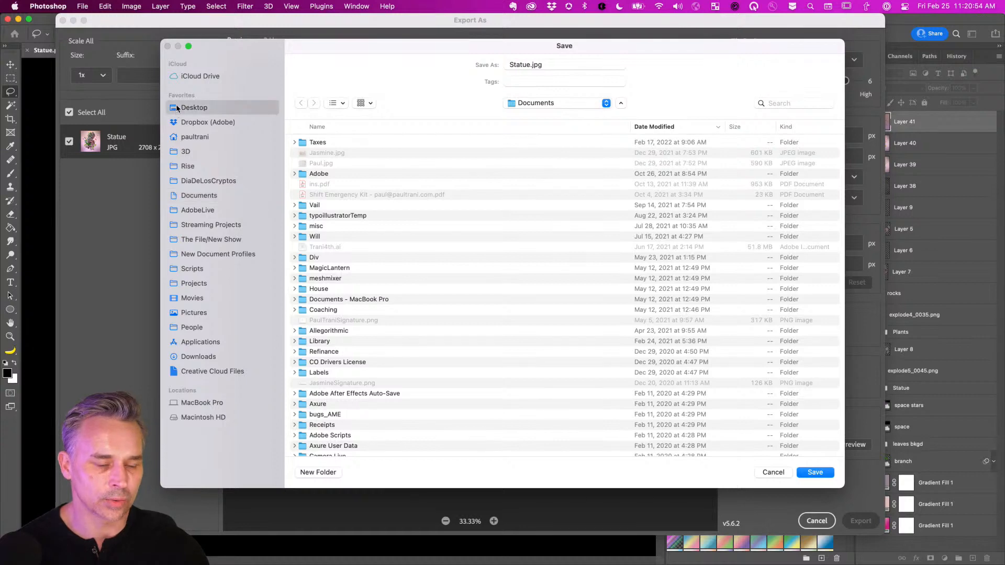
pyautogui.click(805, 474)
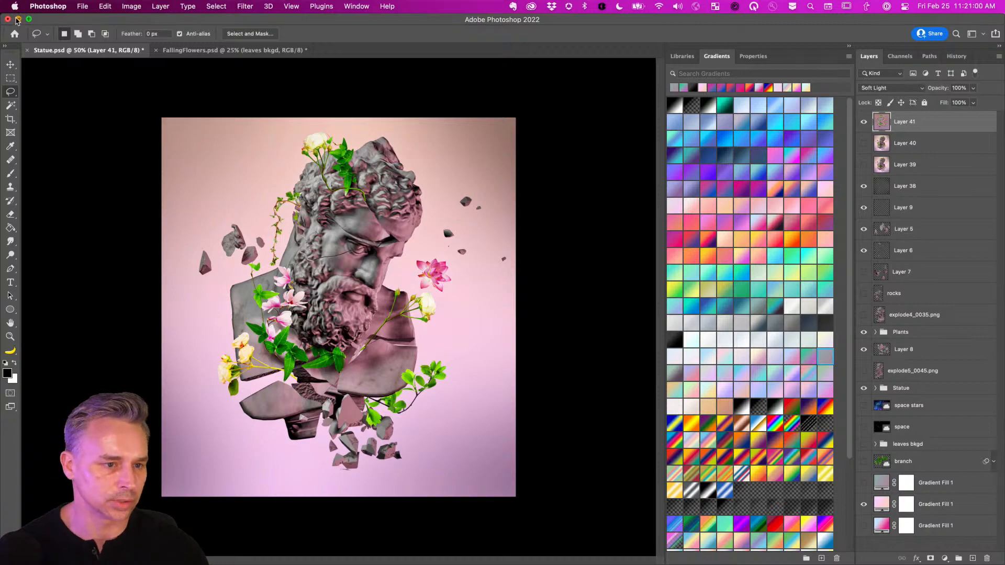
pyautogui.click(18, 19)
# In the browser, go to Foundation and start creating a new collection.
pyautogui.click(581, 558)
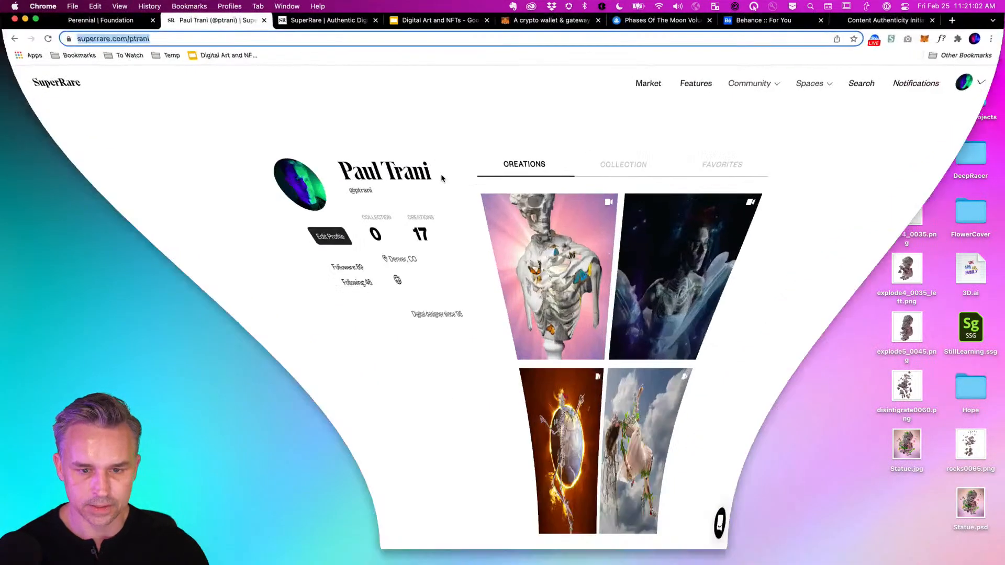
pyautogui.click(88, 27)
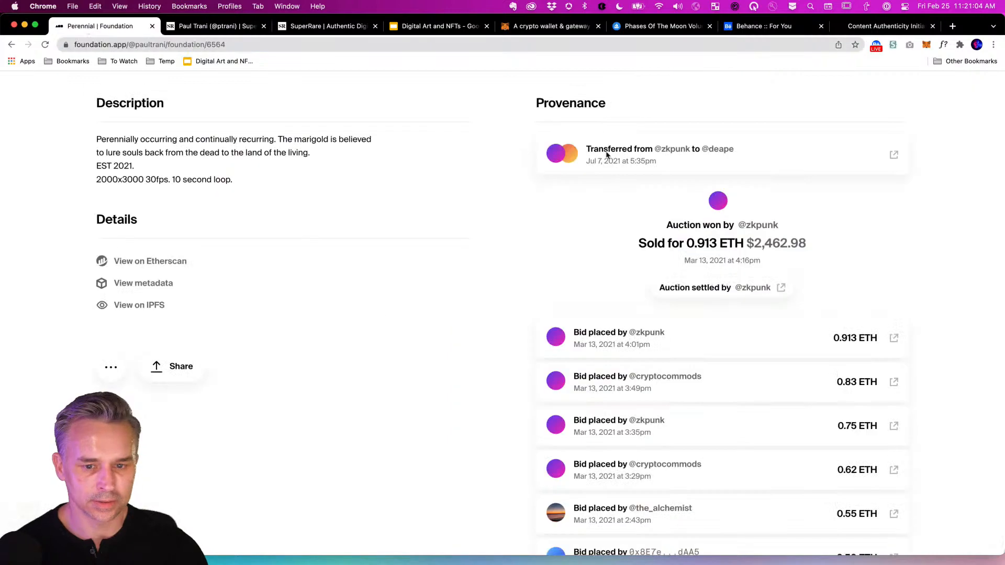
pyautogui.scroll(10, 607, 155)
pyautogui.click(875, 103)
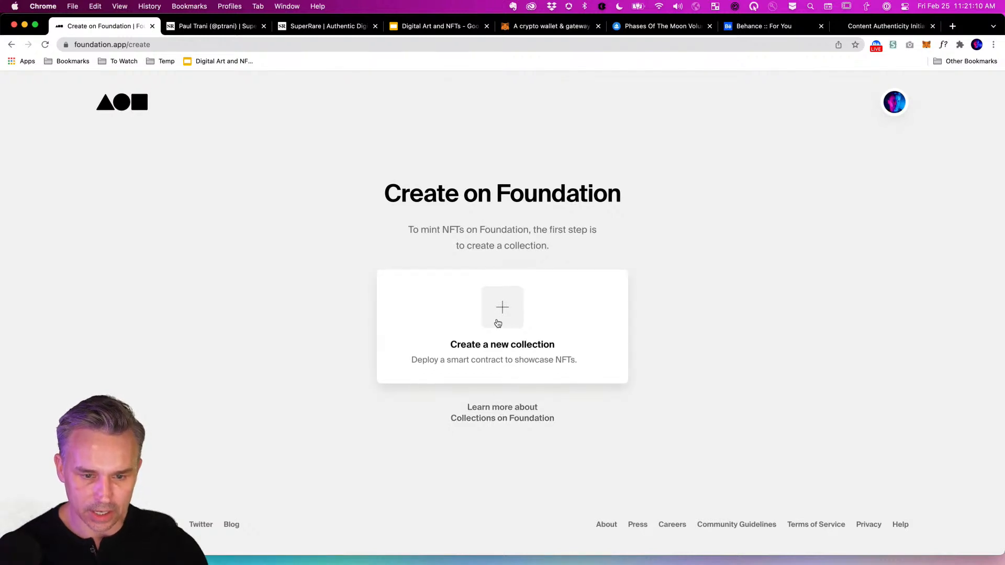
pyautogui.click(497, 322)
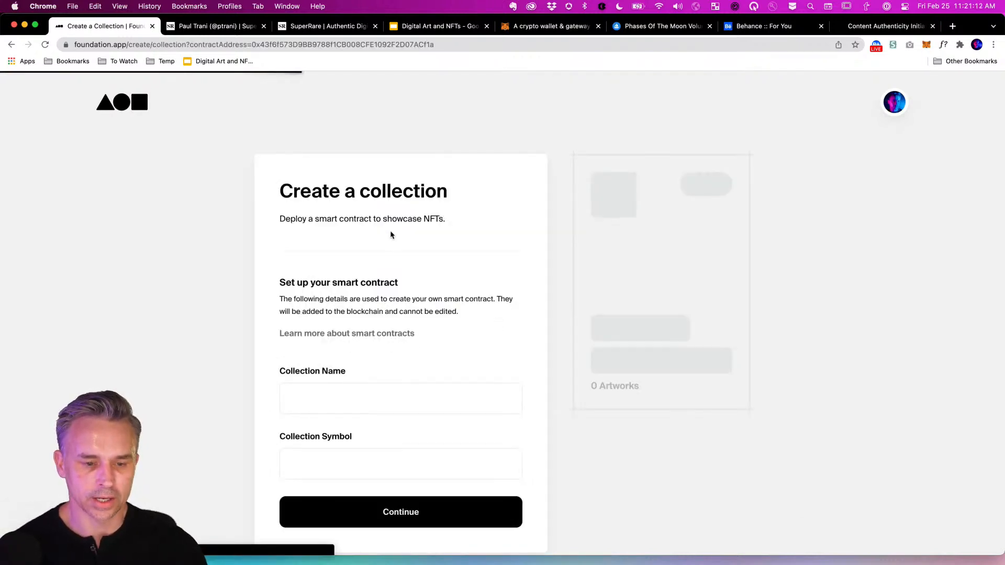
# Enter collection name 'Statues' and symbol 'STATUES'.
pyautogui.click(340, 400)
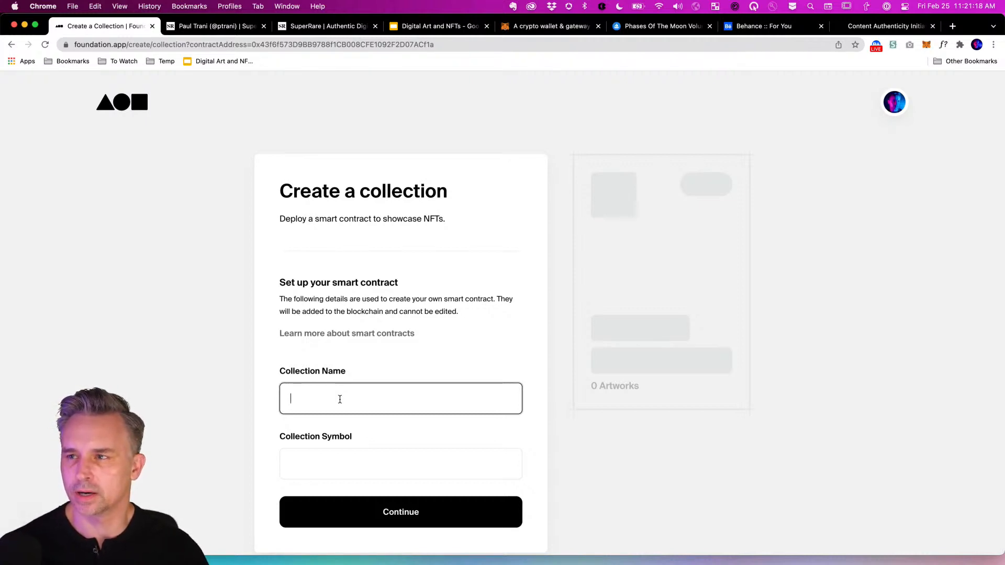
pyautogui.write('Statues')
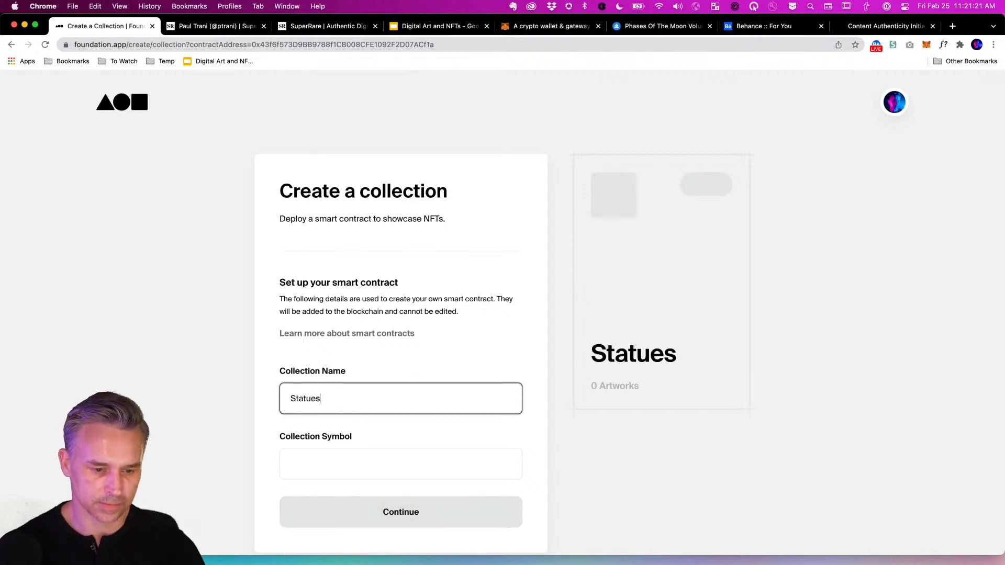
pyautogui.click(323, 462)
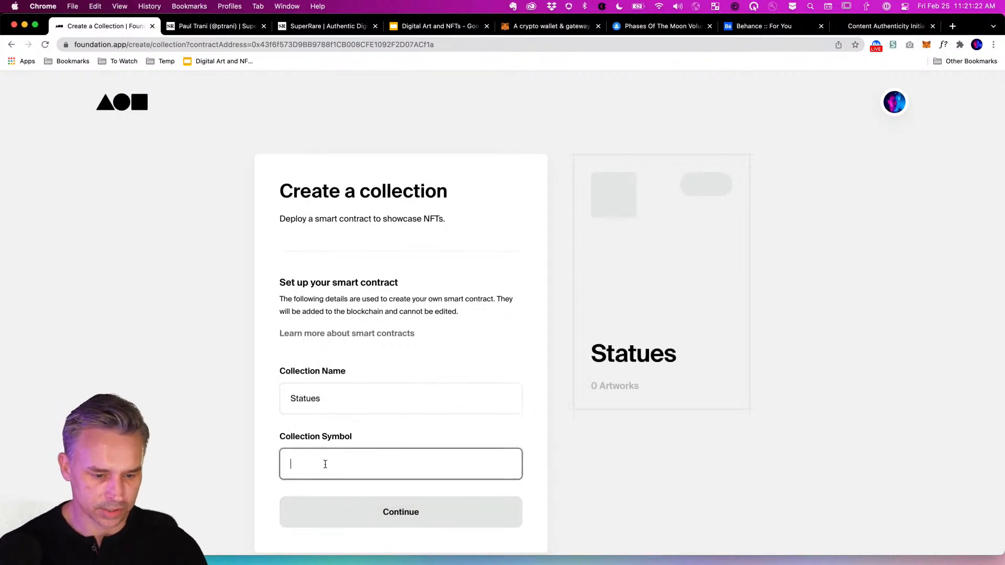
pyautogui.write('STAT')
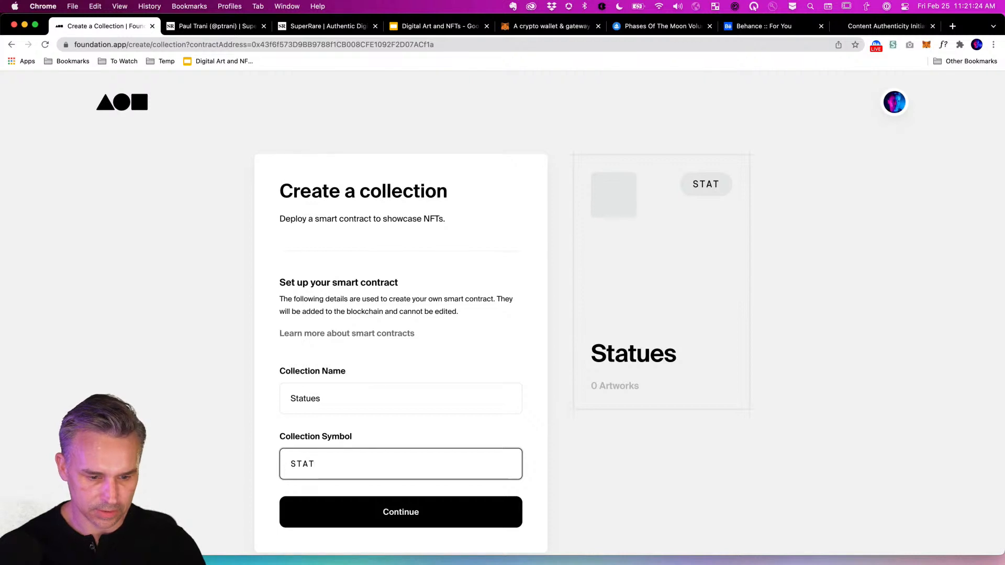
pyautogui.write('UES')
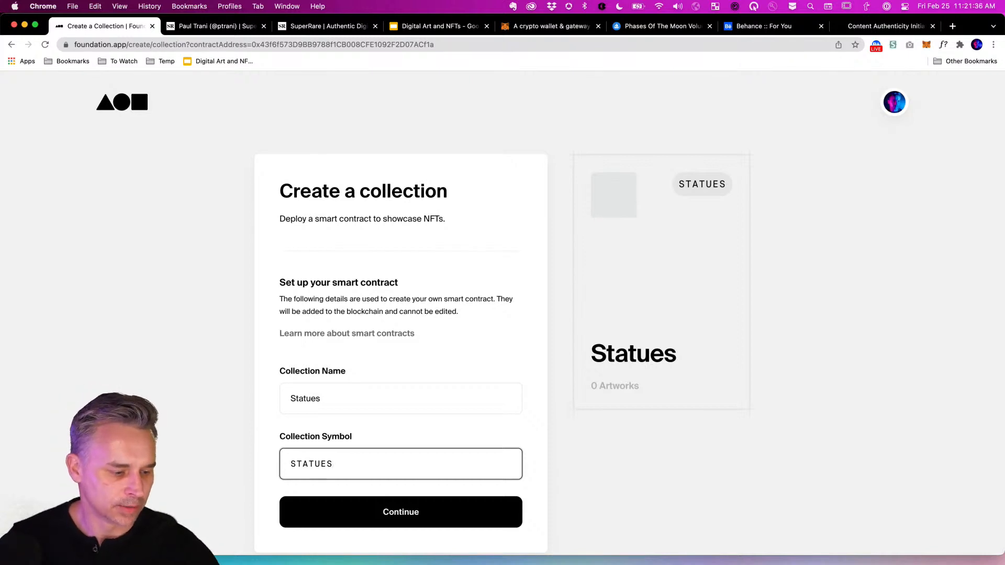
# Rename the collection to 'ancient', keeping the symbol STATUES.
pyautogui.moveTo(322, 399); pyautogui.dragTo(230, 388)
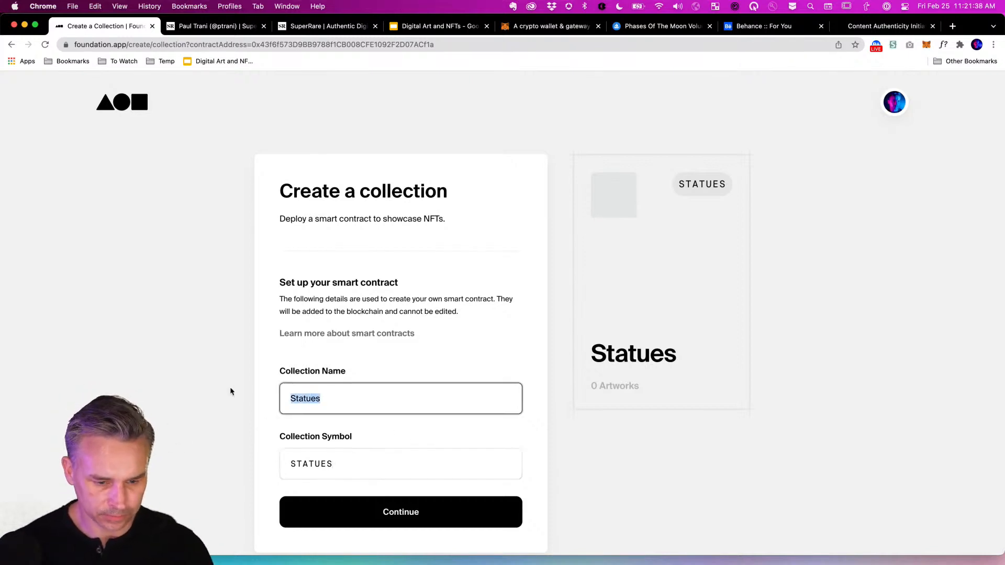
pyautogui.write('theal')
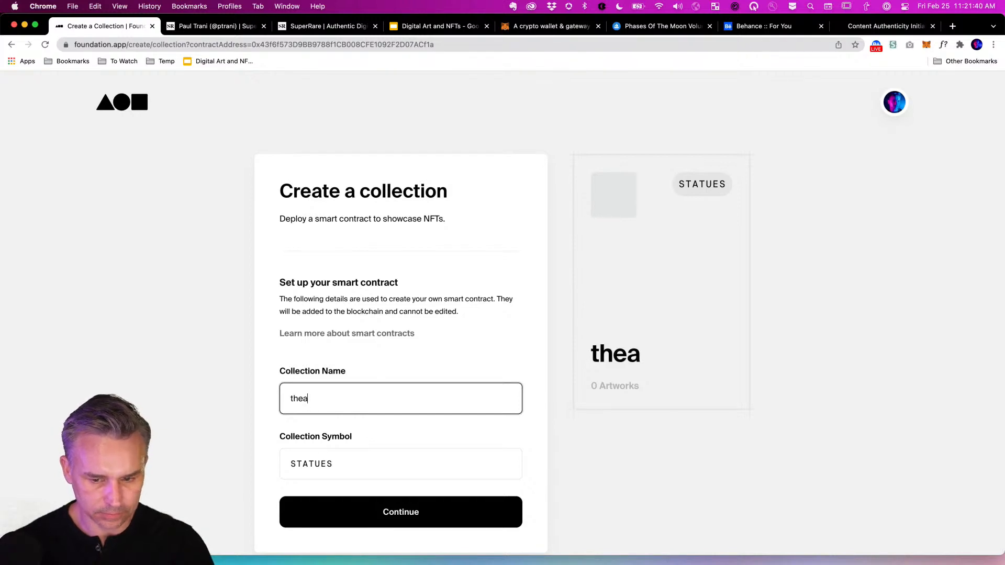
pyautogui.press('BackSpace')
pyautogui.press('BackSpace')
pyautogui.press('BackSpace')
pyautogui.press('BackSpace')
pyautogui.press('BackSpace')
pyautogui.write('ancients')
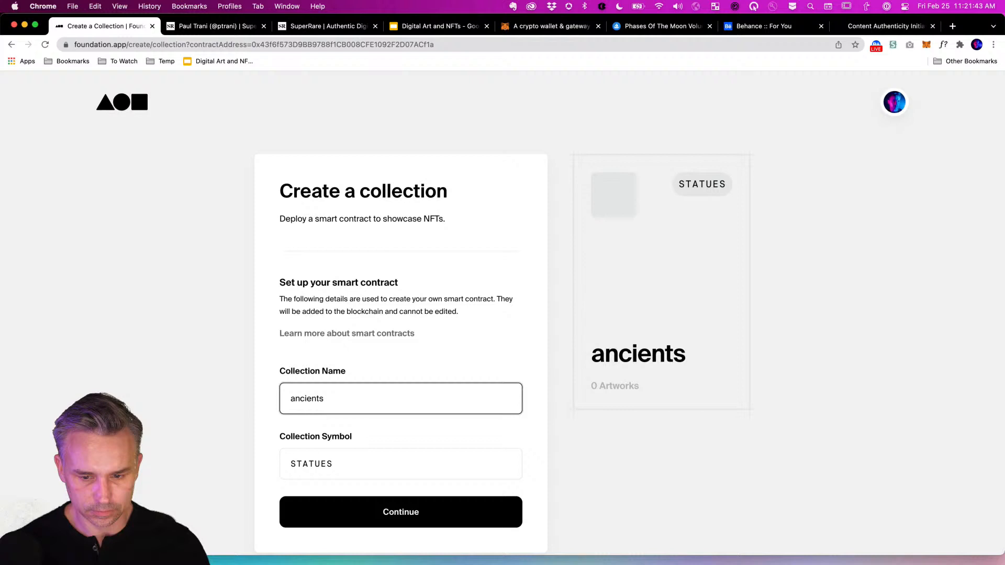
pyautogui.press('BackSpace')
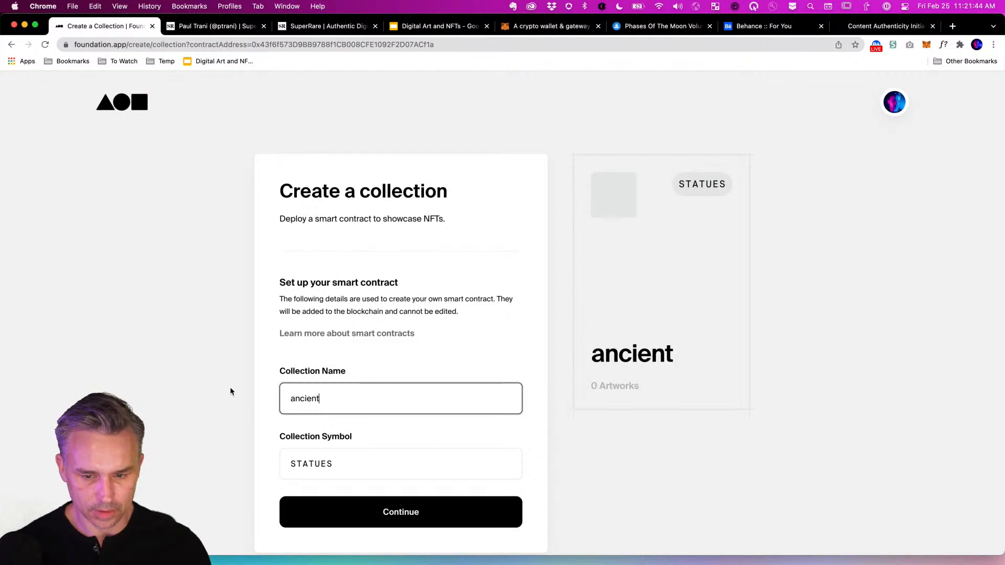
pyautogui.moveTo(320, 399); pyautogui.dragTo(253, 388)
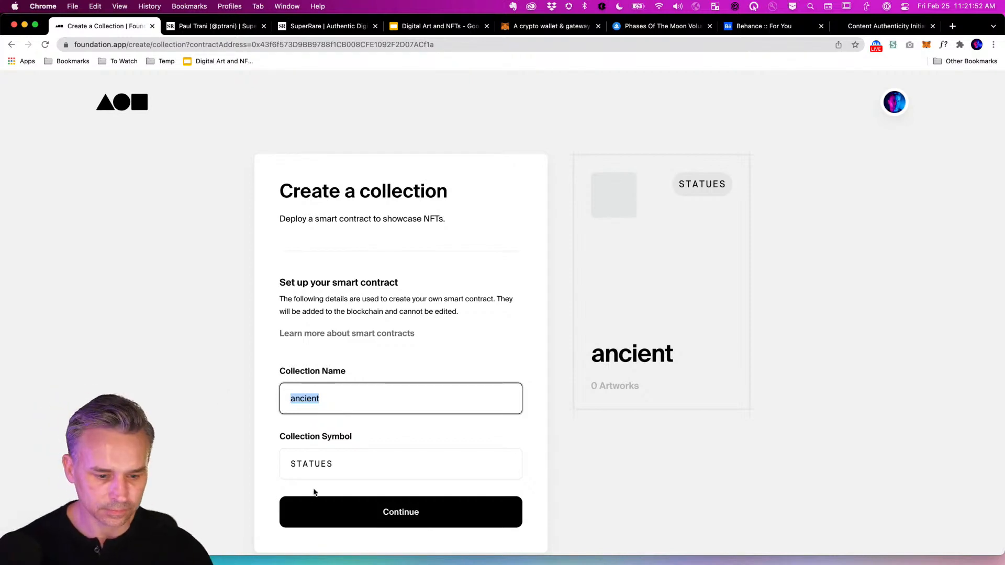
pyautogui.press('Tab')
pyautogui.click(313, 396)
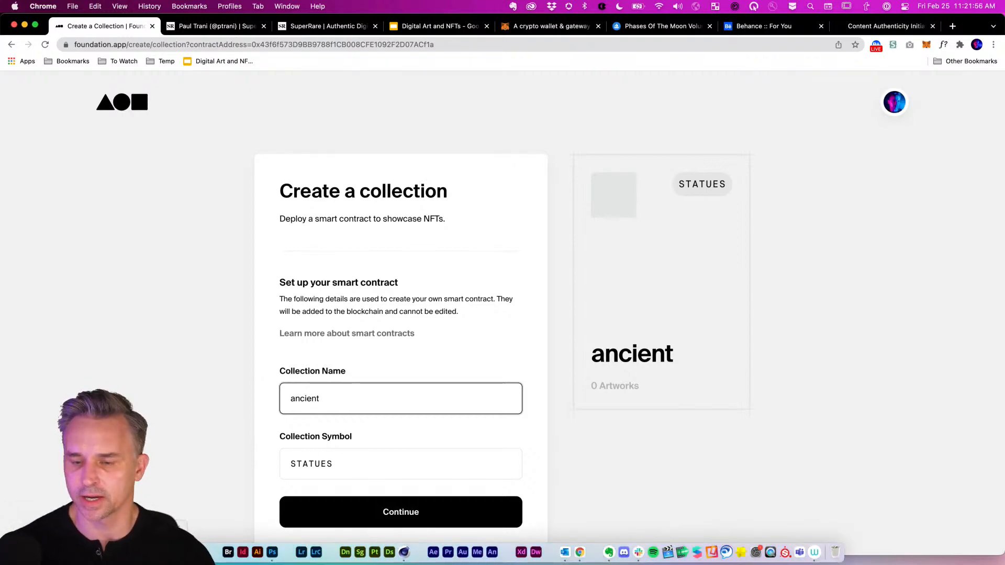
# Check the info for Statue.jpg on the Desktop: a 12.4 MB, 2708×2899 RGB JPEG.
pyautogui.click(202, 551)
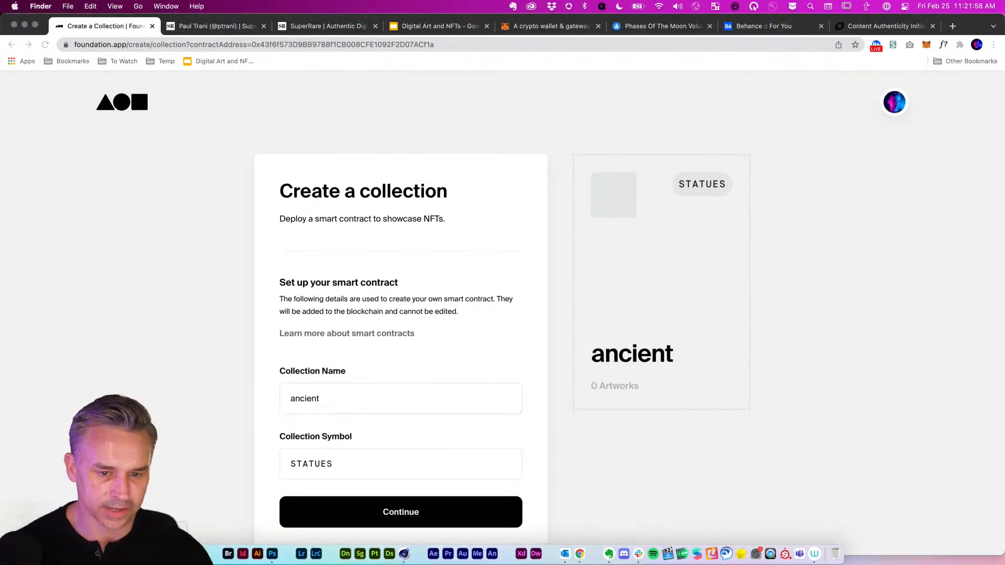
pyautogui.click(176, 135)
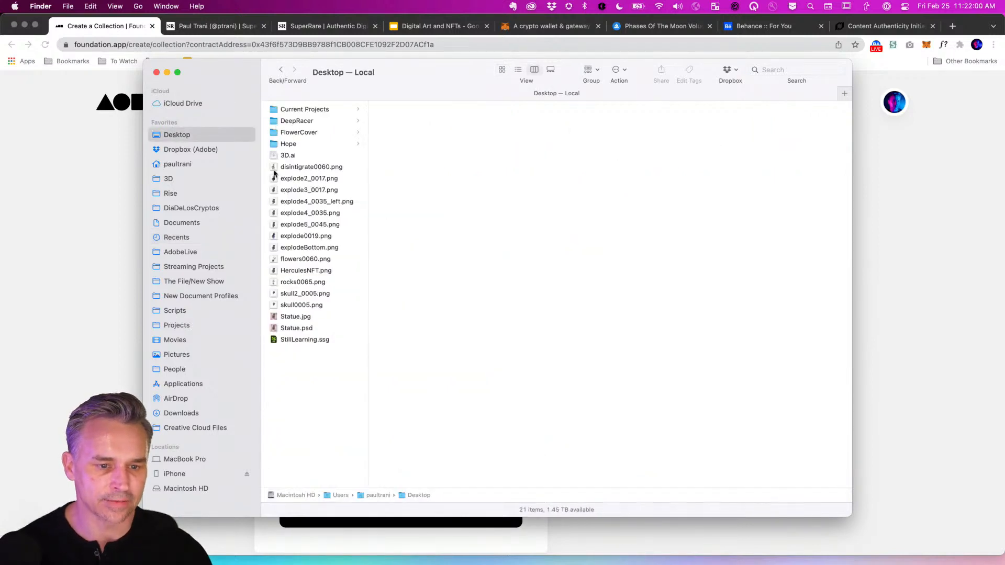
pyautogui.click(283, 317)
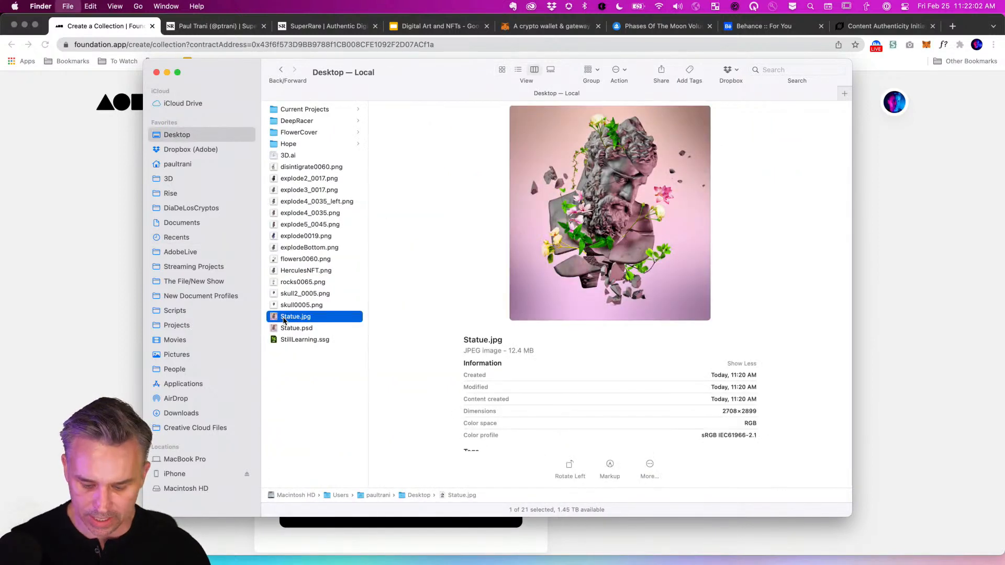
pyautogui.press('super+i')
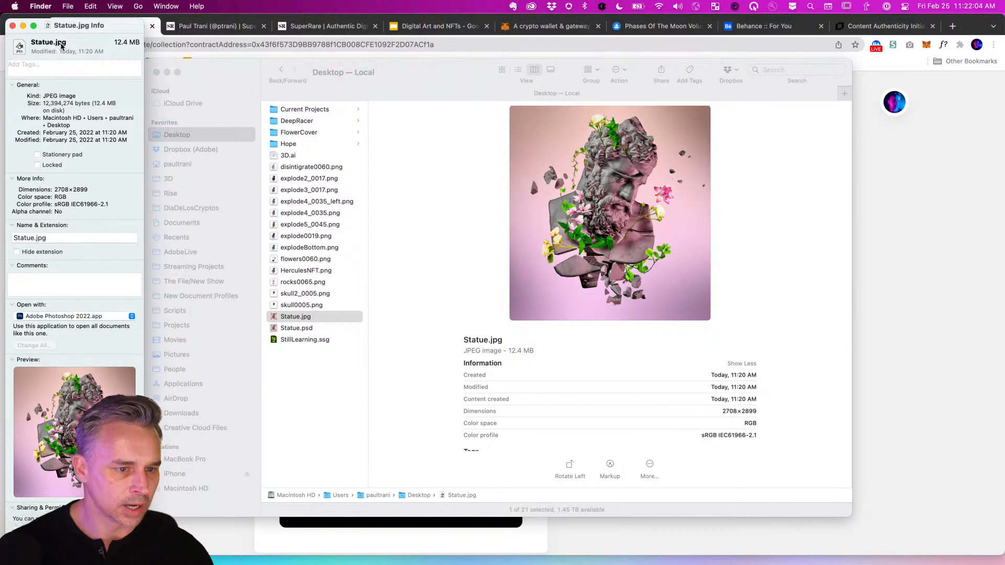
pyautogui.moveTo(71, 28); pyautogui.dragTo(853, 32)
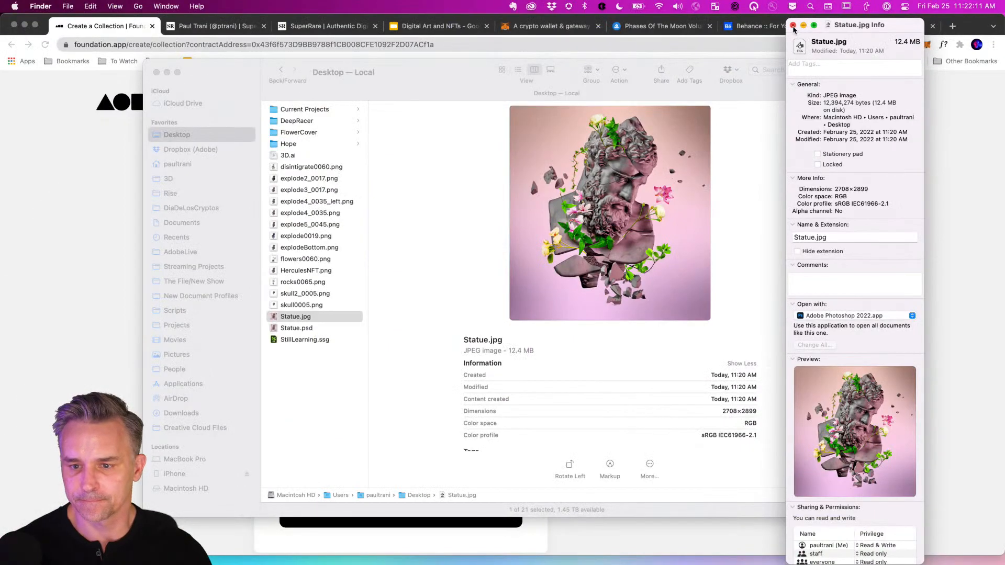
pyautogui.click(793, 27)
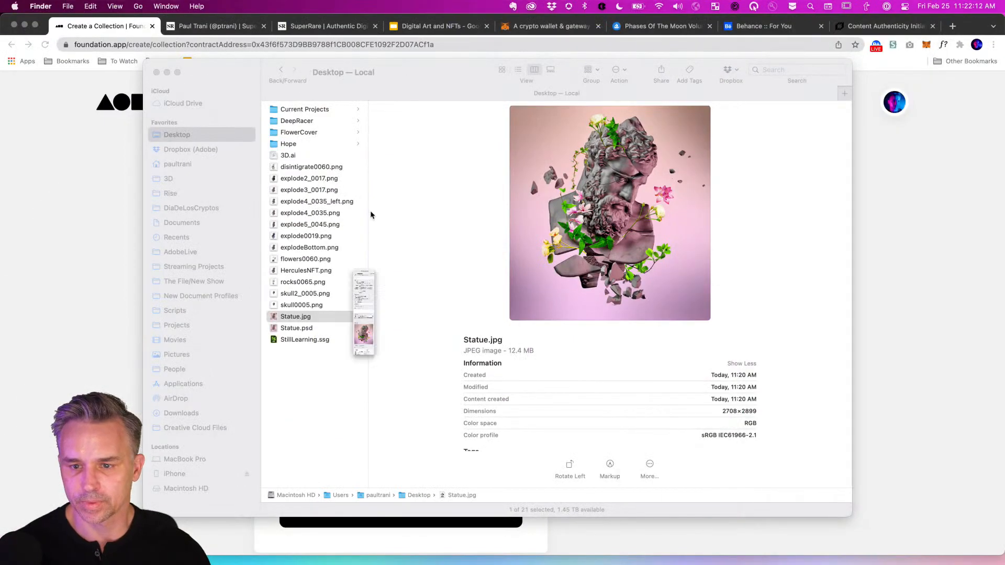
# Name the collection 'The Ancients' with the symbol ANCIENTS.
pyautogui.click(74, 241)
pyautogui.doubleClick(331, 402)
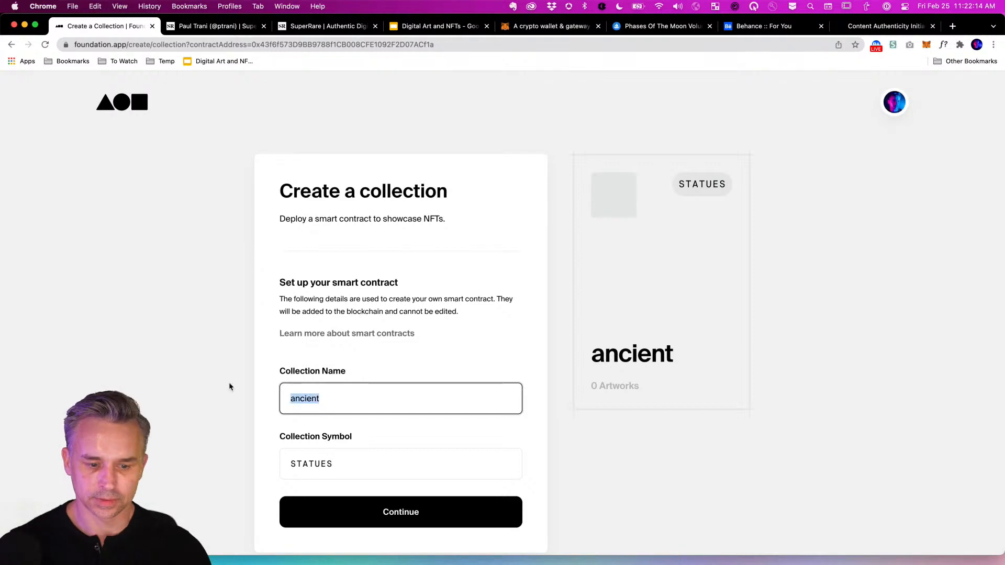
pyautogui.write('THE')
pyautogui.press('BackSpace')
pyautogui.press('BackSpace')
pyautogui.press('BackSpace')
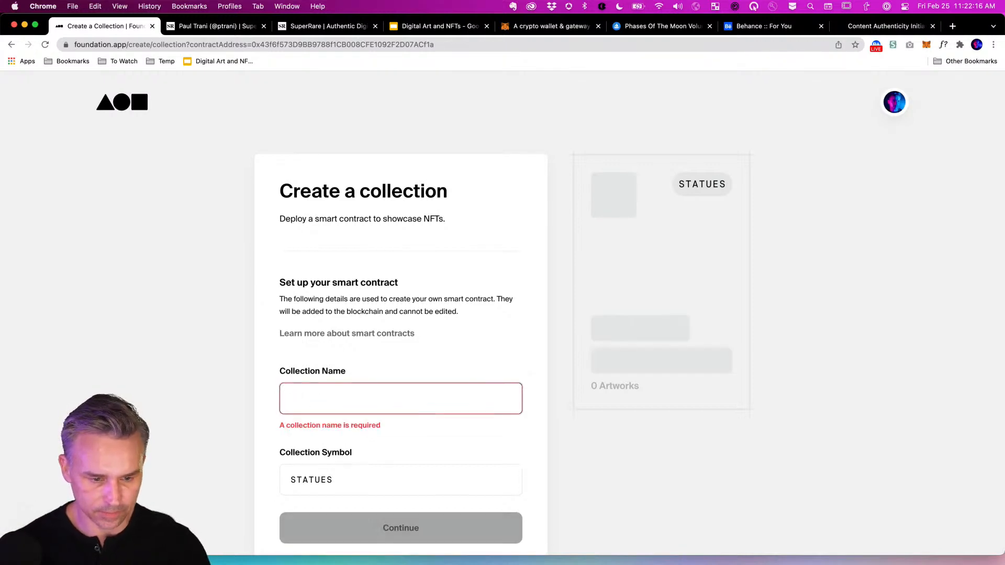
pyautogui.write('The Ancients')
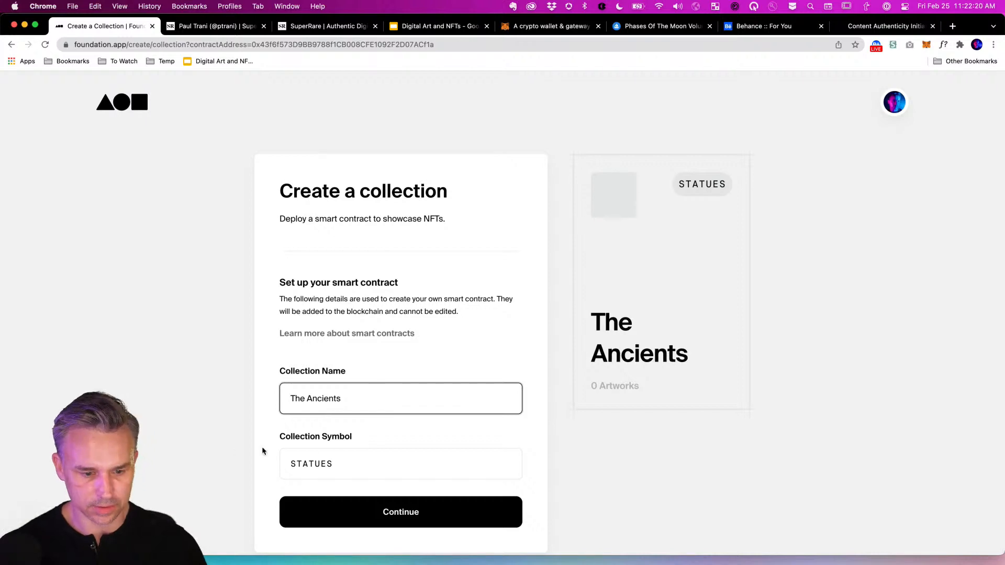
pyautogui.press('Tab')
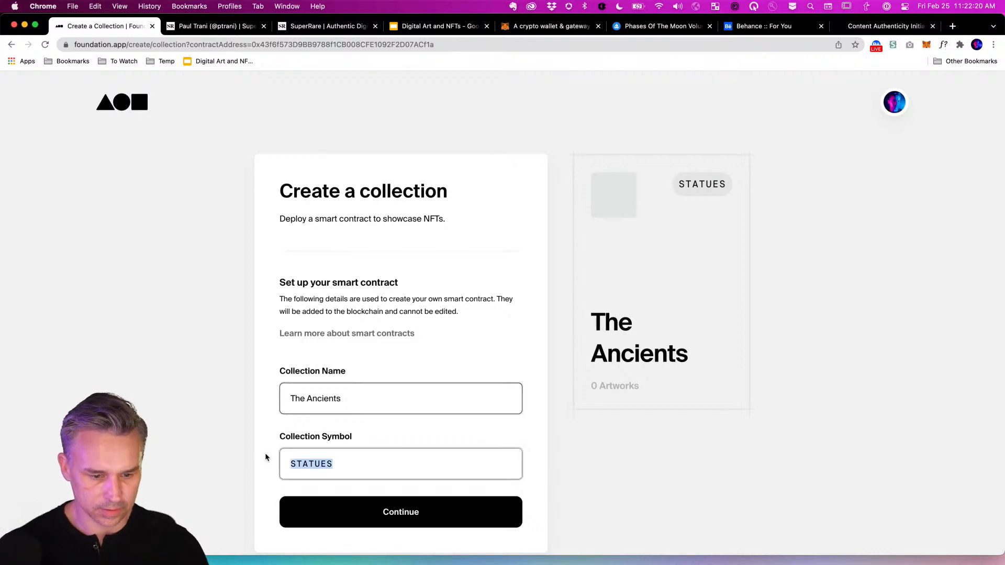
pyautogui.write('ANCIENTS')
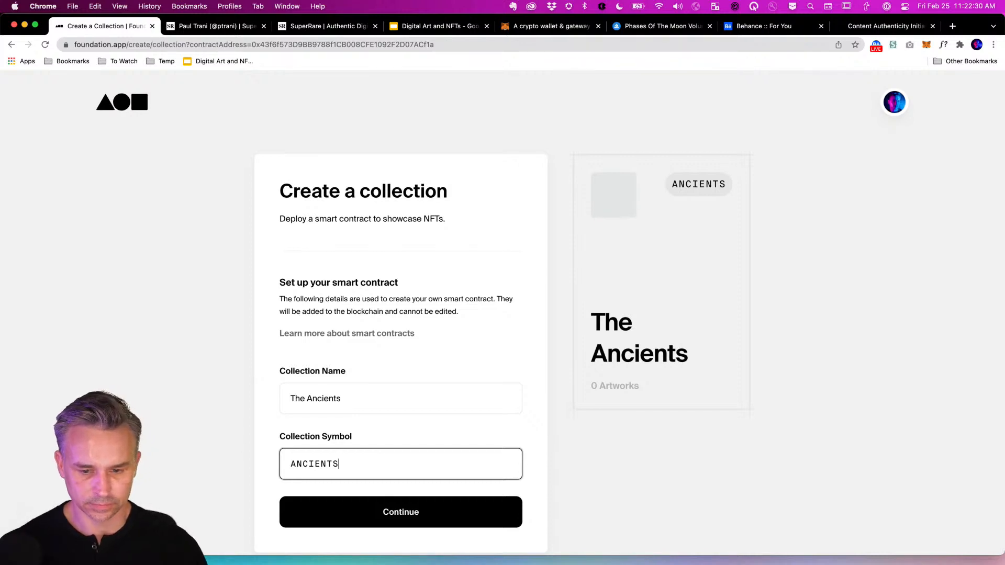
# Rename the collection to 'Relics' with the symbol RELICS and continue.
pyautogui.click(361, 399)
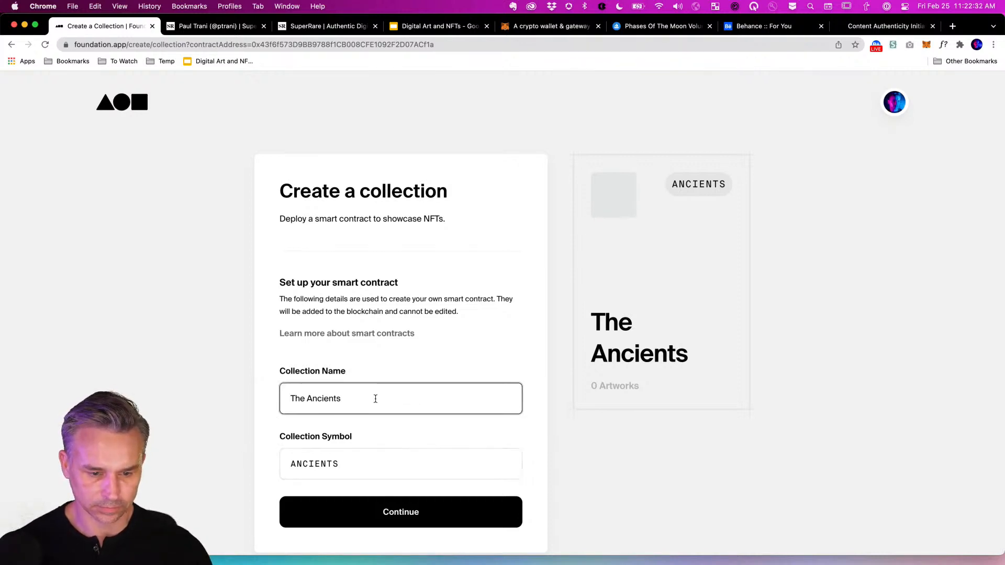
pyautogui.press('BackSpace')
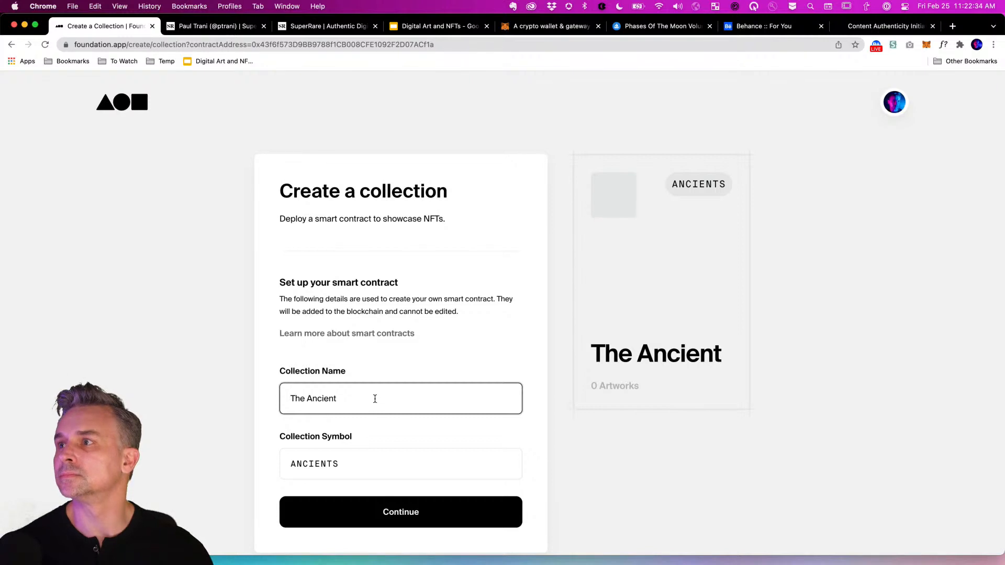
pyautogui.moveTo(374, 399); pyautogui.dragTo(243, 391)
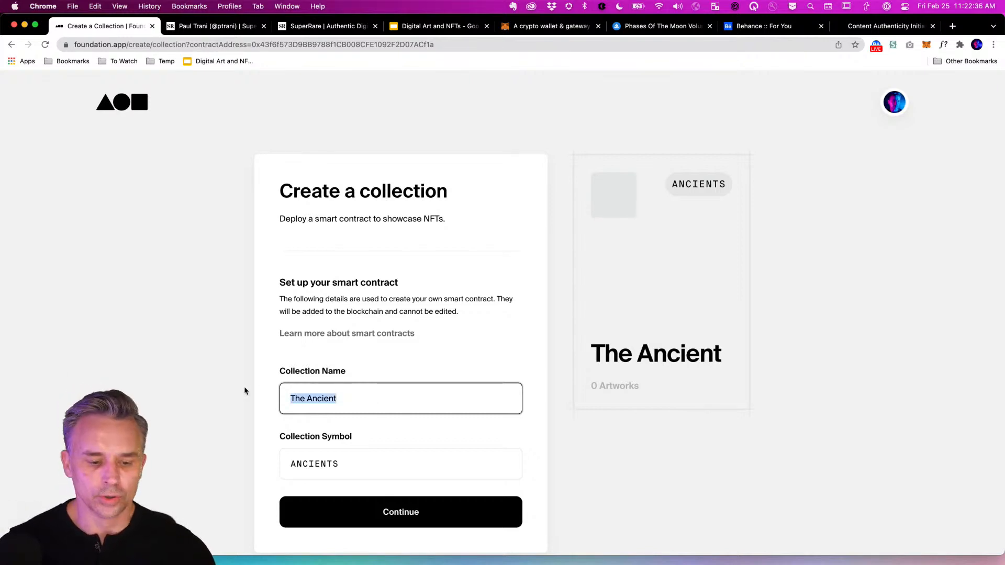
pyautogui.write('Relics')
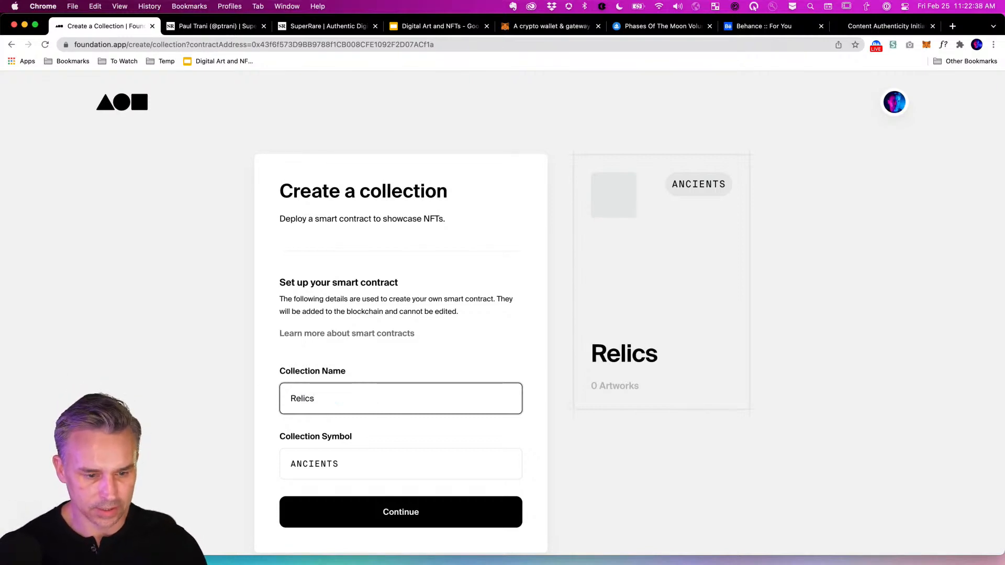
pyautogui.doubleClick(383, 471)
pyautogui.write('R')
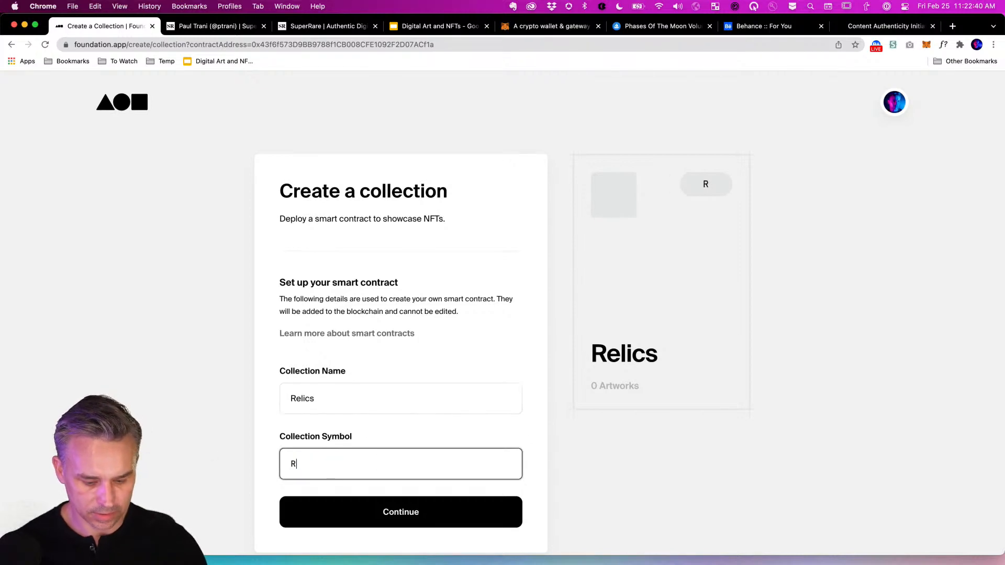
pyautogui.write('ELICS')
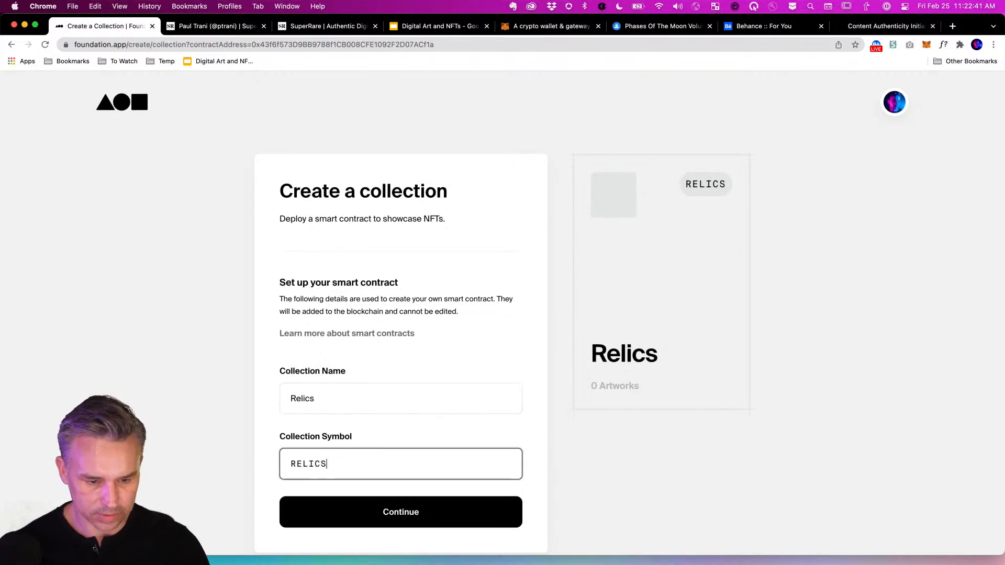
pyautogui.click(400, 511)
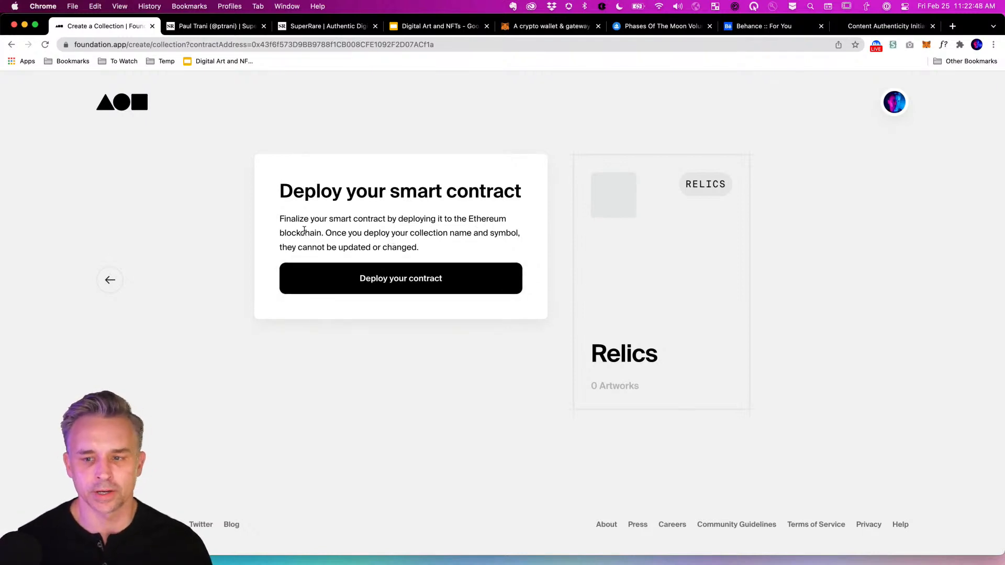
# Deploy the Relics contract and confirm the deployment transaction in the MetaMask wallet.
pyautogui.click(368, 286)
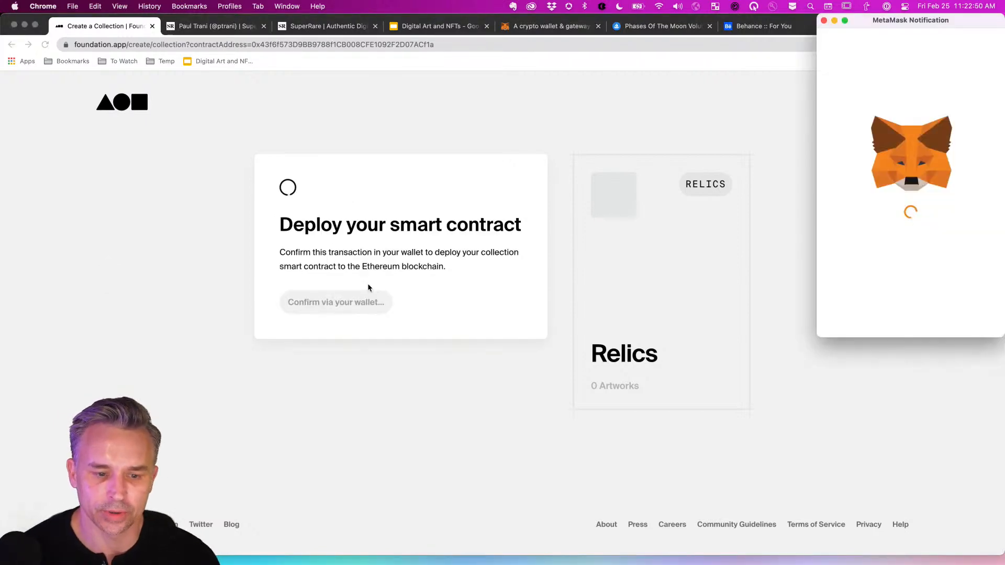
pyautogui.moveTo(925, 19); pyautogui.dragTo(731, 37)
pyautogui.scroll(-1, 675, 215)
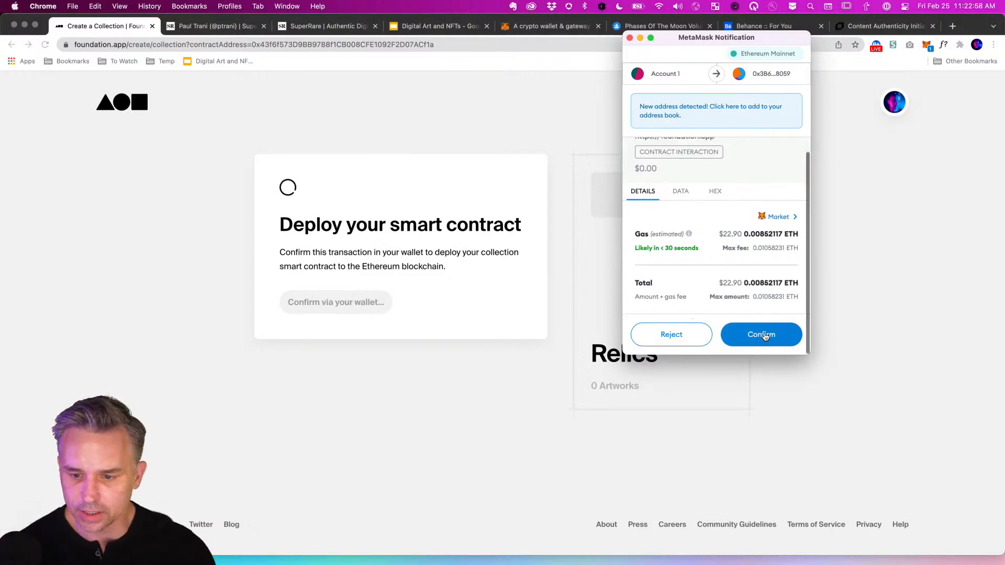
pyautogui.click(762, 333)
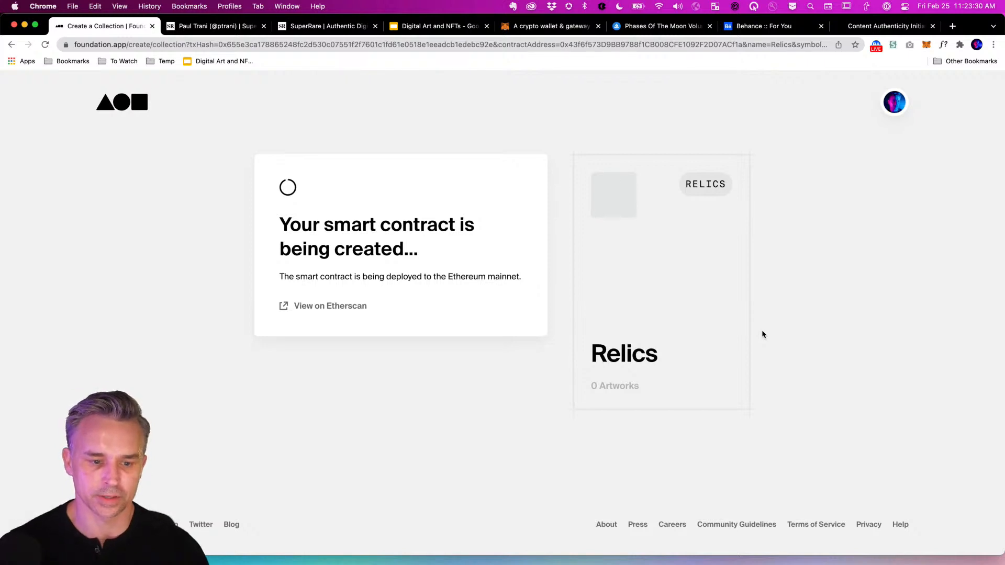
# Confirm on Etherscan that the deployment transaction status is Success, then return to Foundation.
pyautogui.click(303, 306)
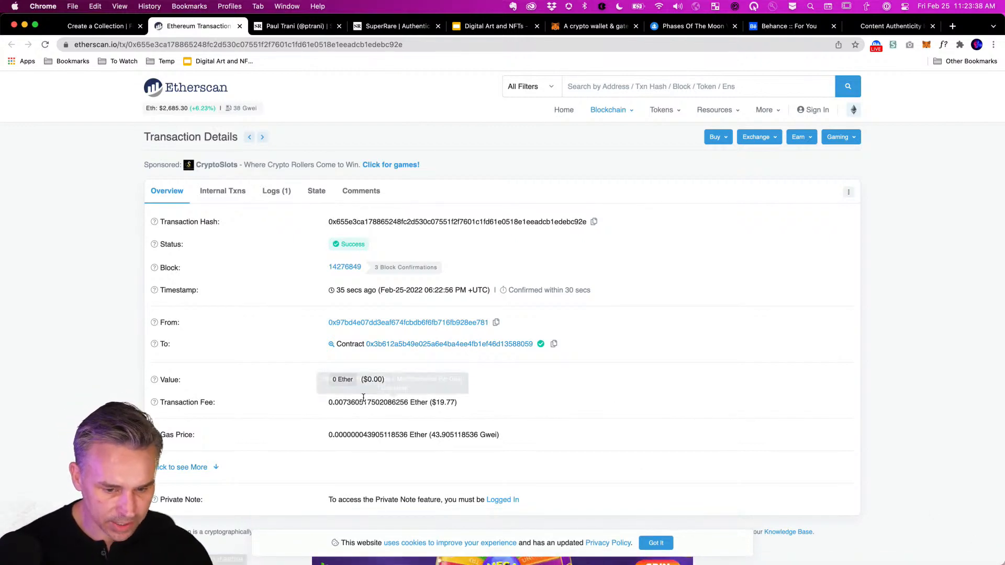
pyautogui.moveTo(411, 403)
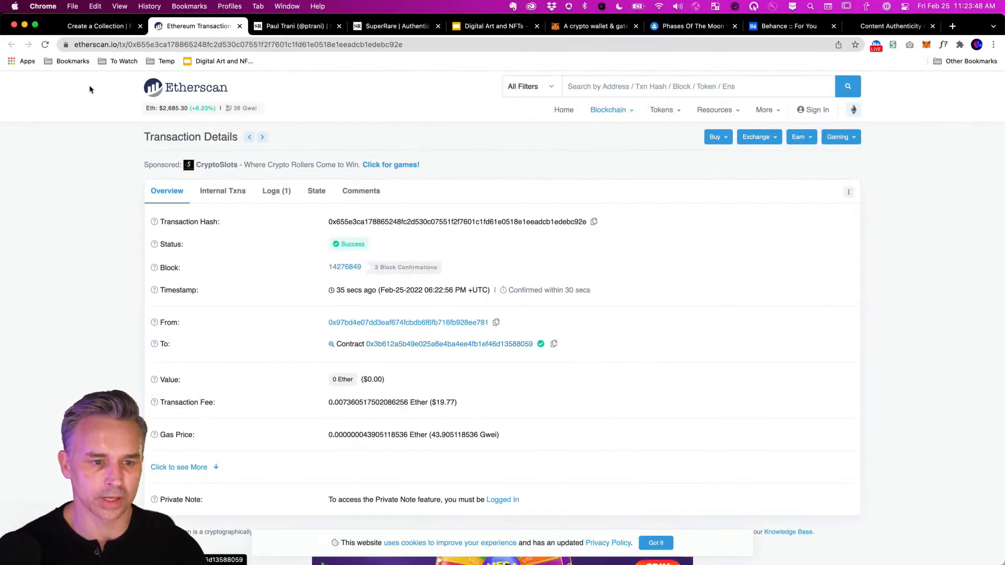
pyautogui.scroll(-5, 118, 191)
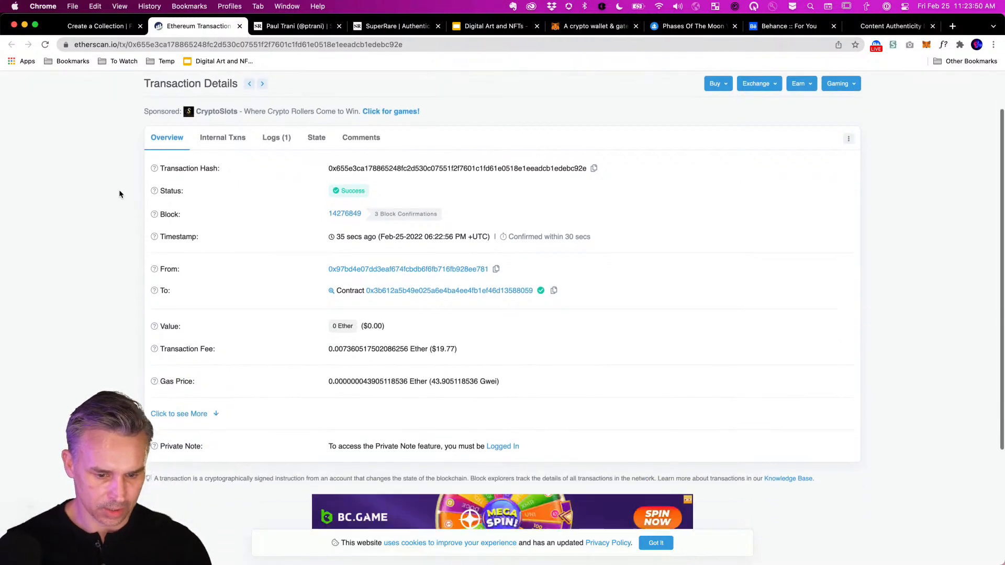
pyautogui.scroll(5, 118, 194)
pyautogui.click(95, 27)
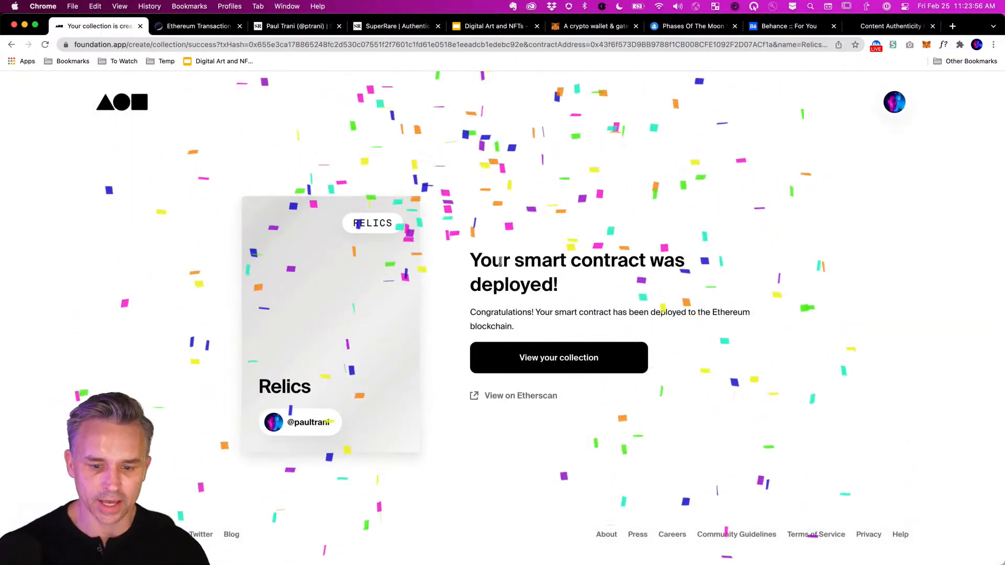
# Open the new Relics collection page and start minting an NFT into it.
pyautogui.click(525, 355)
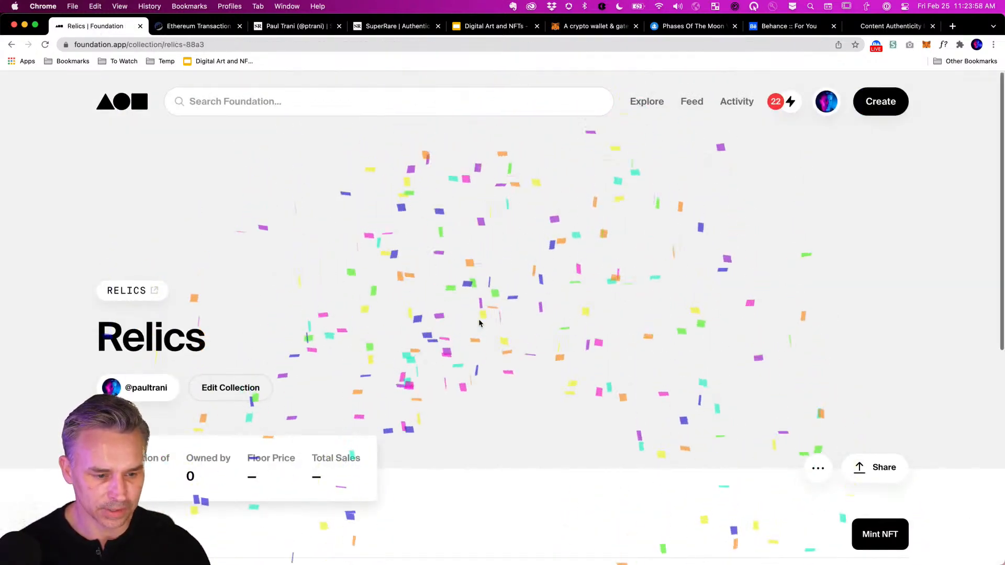
pyautogui.scroll(-6, 480, 323)
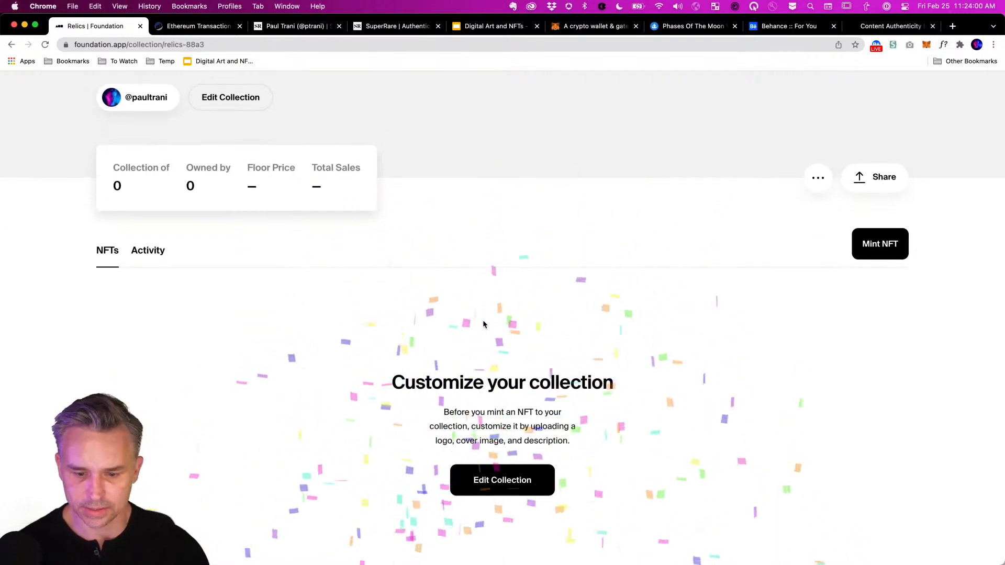
pyautogui.click(862, 255)
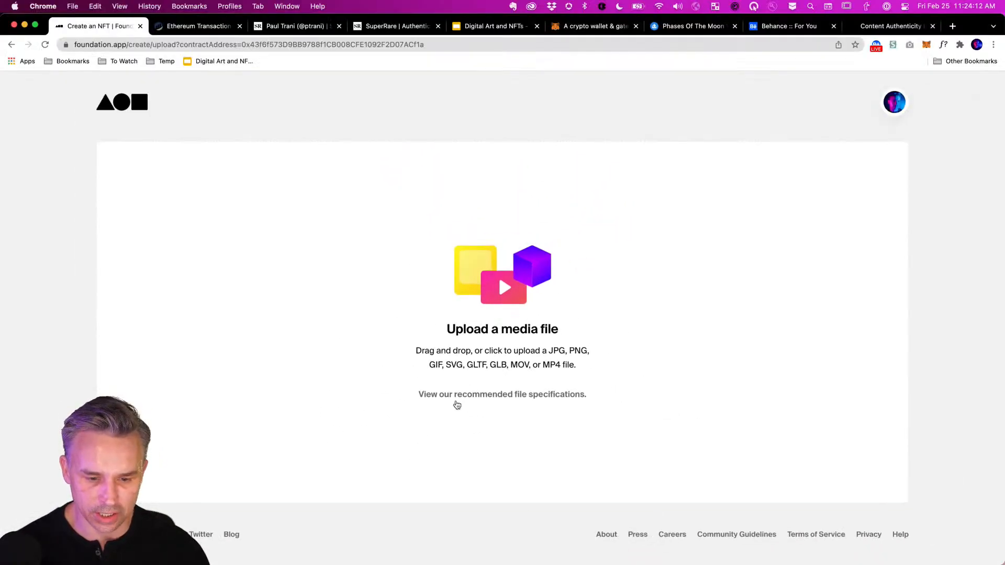
# Pick Statue.jpg from the Desktop as the NFT artwork.
pyautogui.click(456, 401)
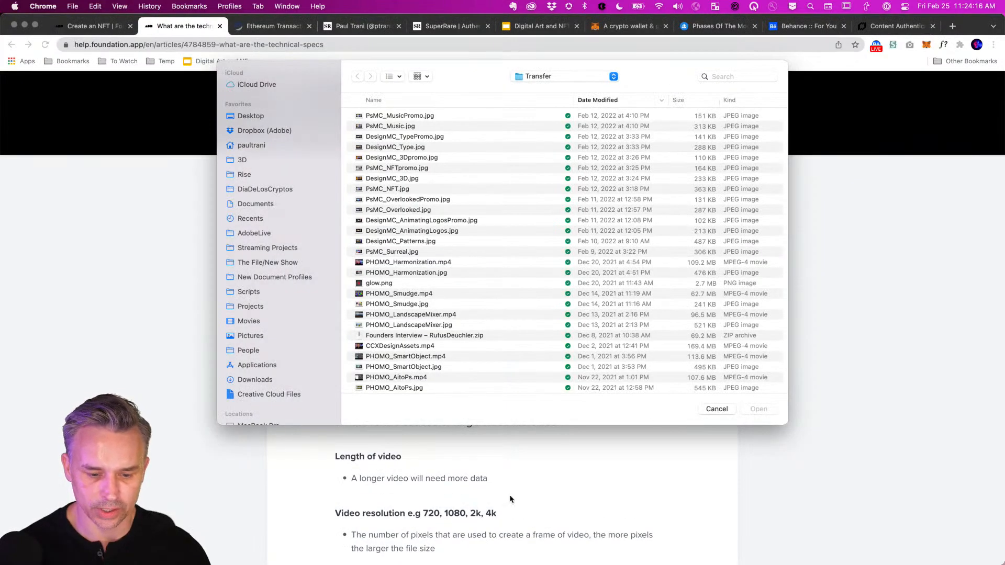
pyautogui.scroll(-5, 445, 513)
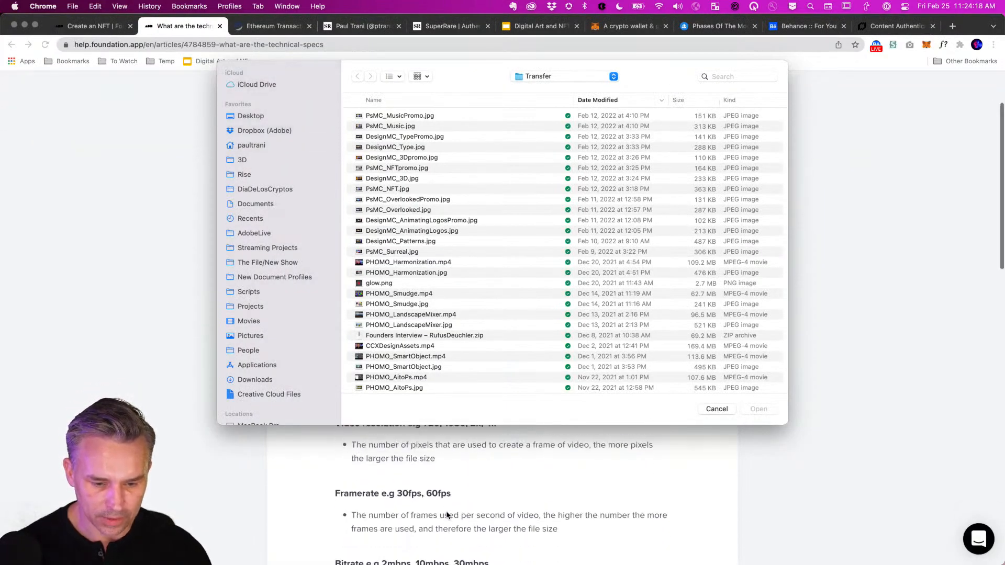
pyautogui.scroll(1, 445, 511)
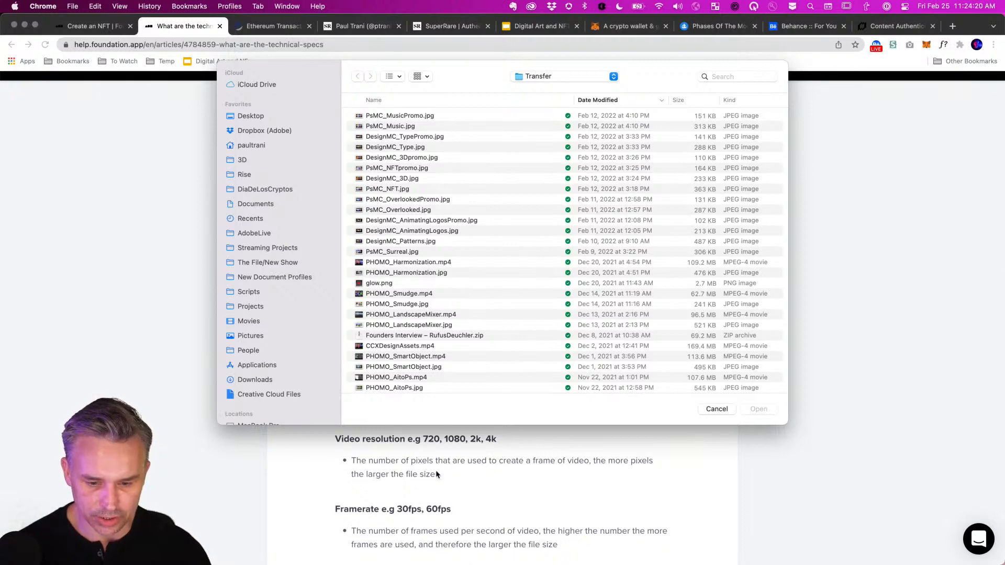
pyautogui.click(242, 116)
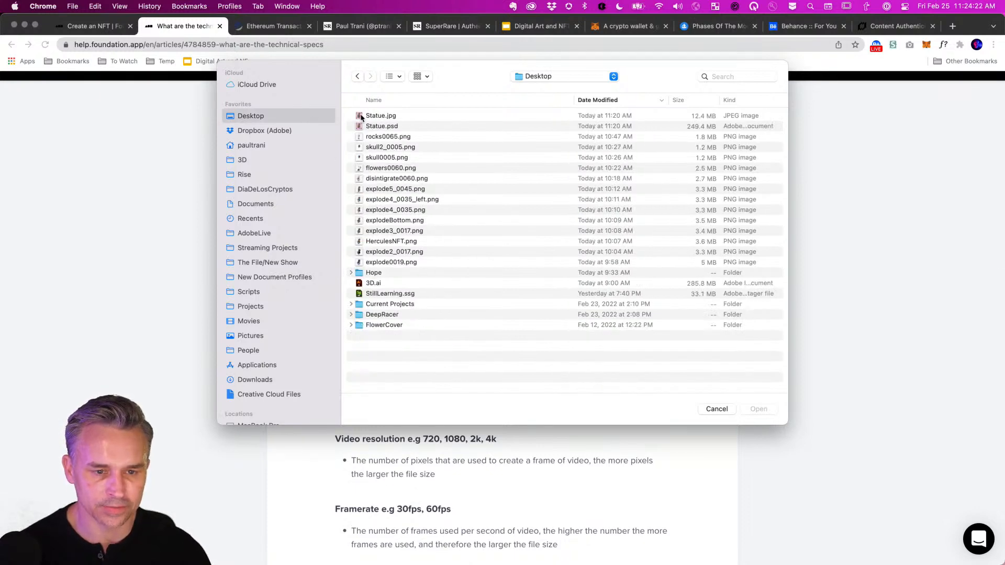
pyautogui.doubleClick(358, 116)
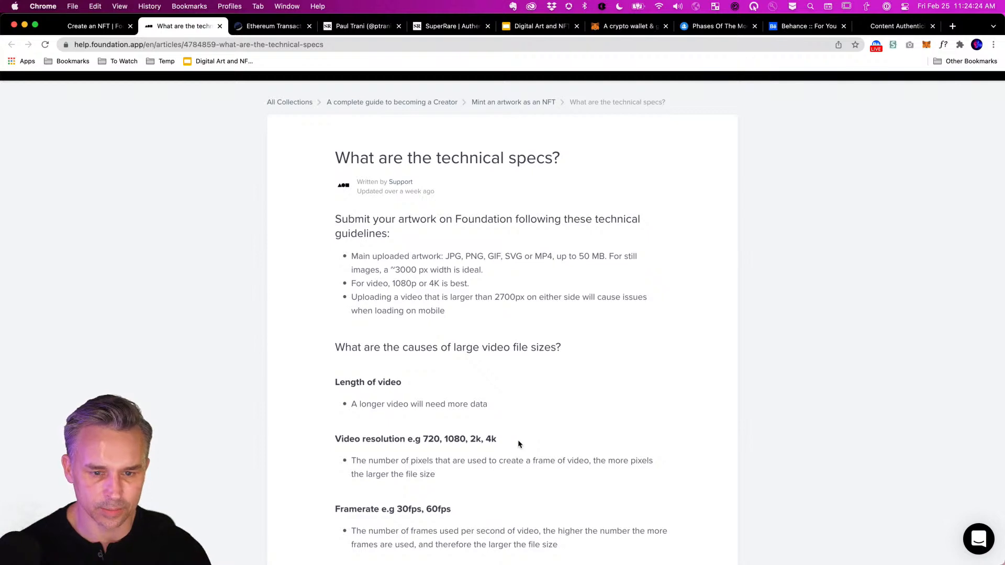
pyautogui.scroll(-15, 517, 439)
pyautogui.click(74, 31)
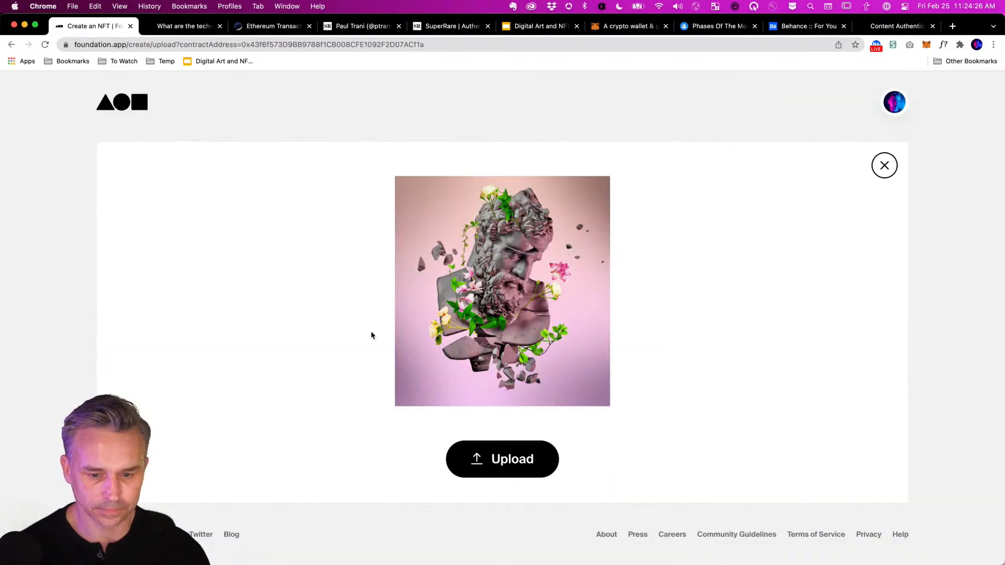
# Upload the Hercules image and name the NFT 'Relic 001'.
pyautogui.click(502, 459)
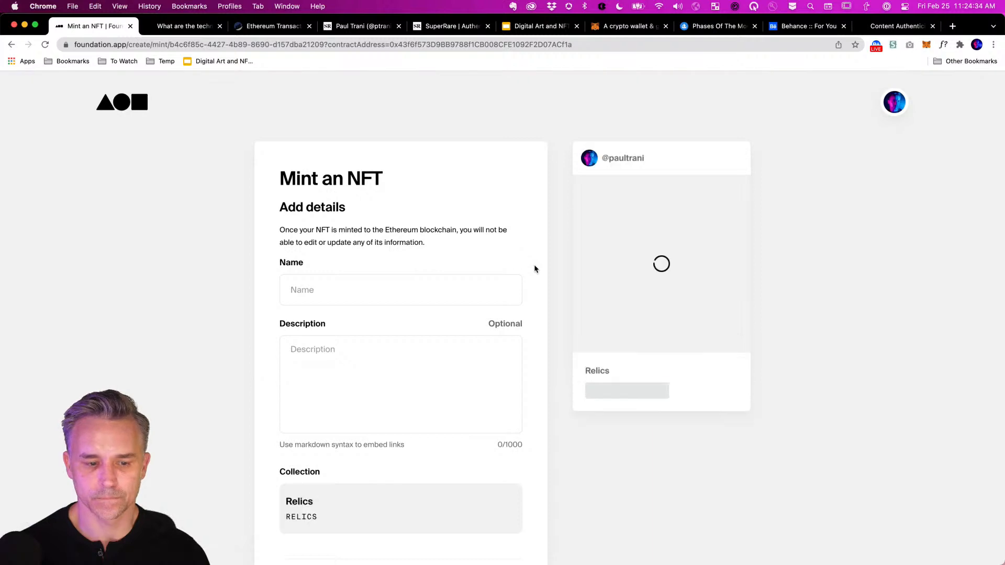
pyautogui.click(403, 298)
pyautogui.write('Relic')
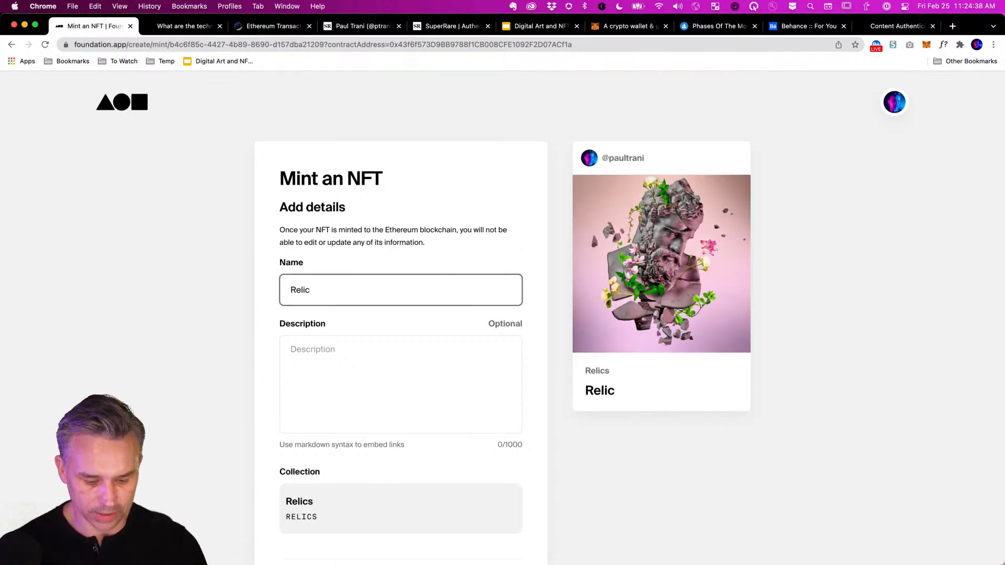
pyautogui.write(' 001')
# Enter the description 'Out of something old comes something news.'.
pyautogui.click(368, 389)
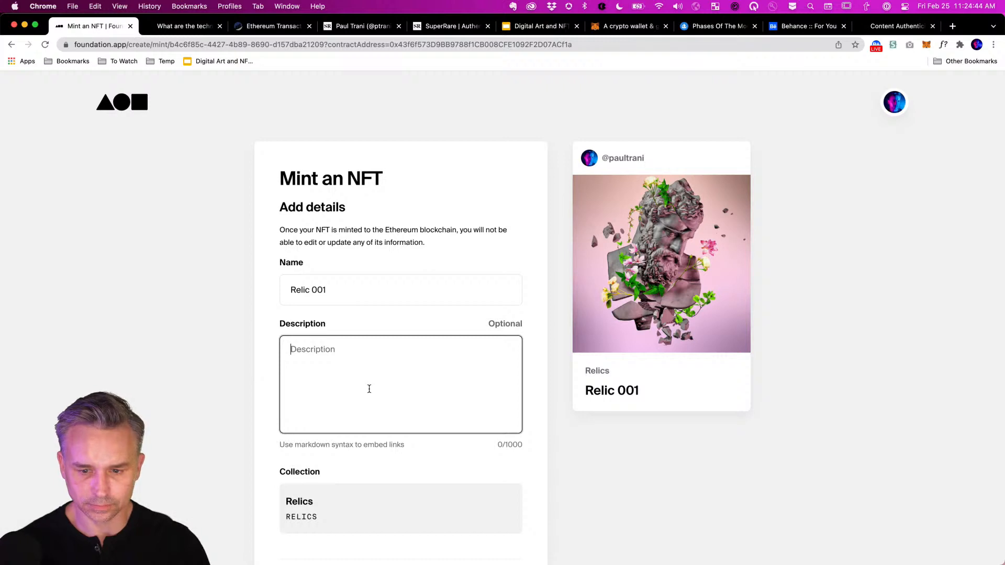
pyautogui.write('Out of the')
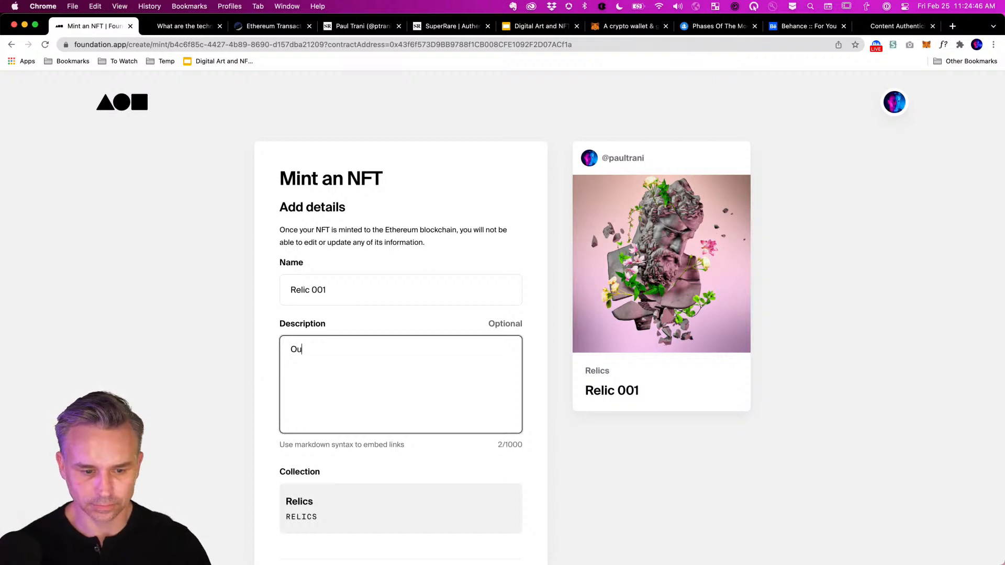
pyautogui.press('BackSpace')
pyautogui.press('BackSpace')
pyautogui.press('BackSpace')
pyautogui.press('BackSpace')
pyautogui.press('BackSpace')
pyautogui.press('BackSpace')
pyautogui.press('BackSpace')
pyautogui.press('BackSpace')
pyautogui.press('BackSpace')
pyautogui.press('BackSpace')
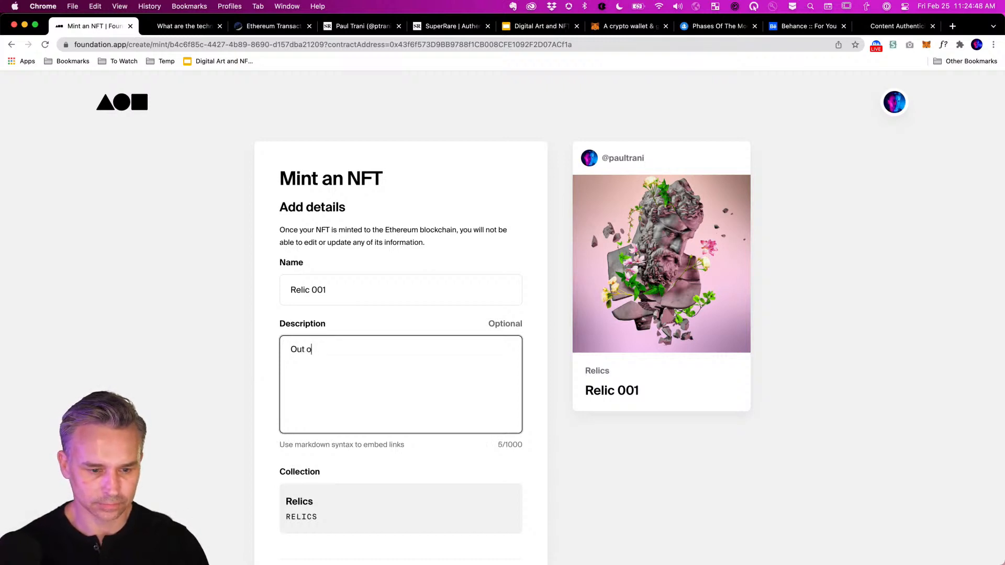
pyautogui.write('O')
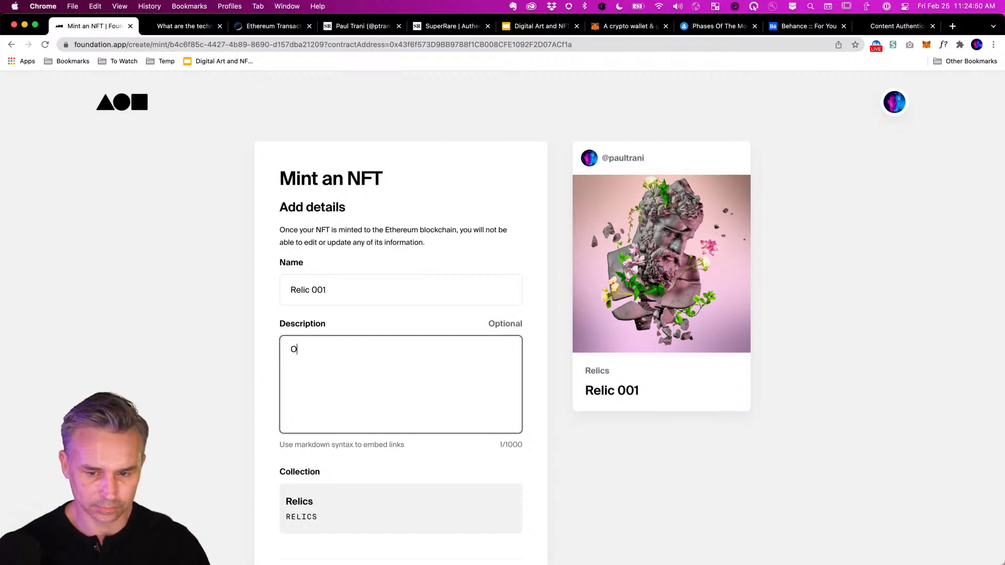
pyautogui.write('ut of something old ')
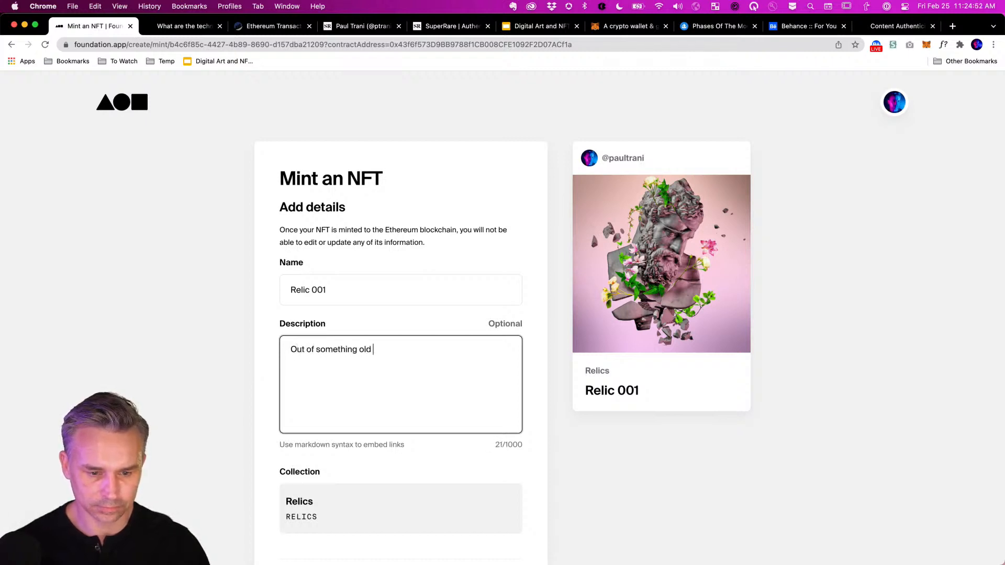
pyautogui.write('comes something news.')
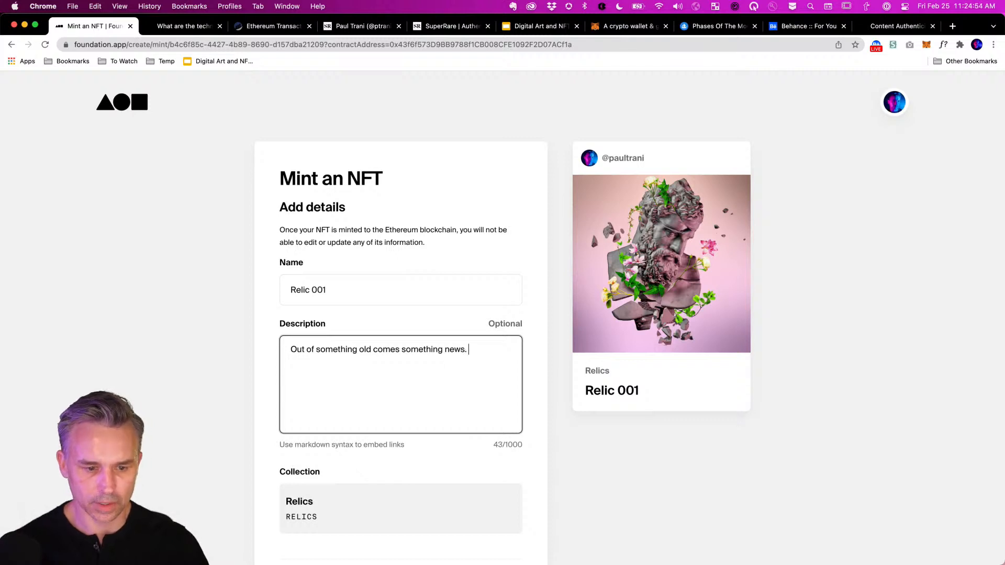
pyautogui.scroll(-3, 354, 386)
pyautogui.scroll(-1, 215, 399)
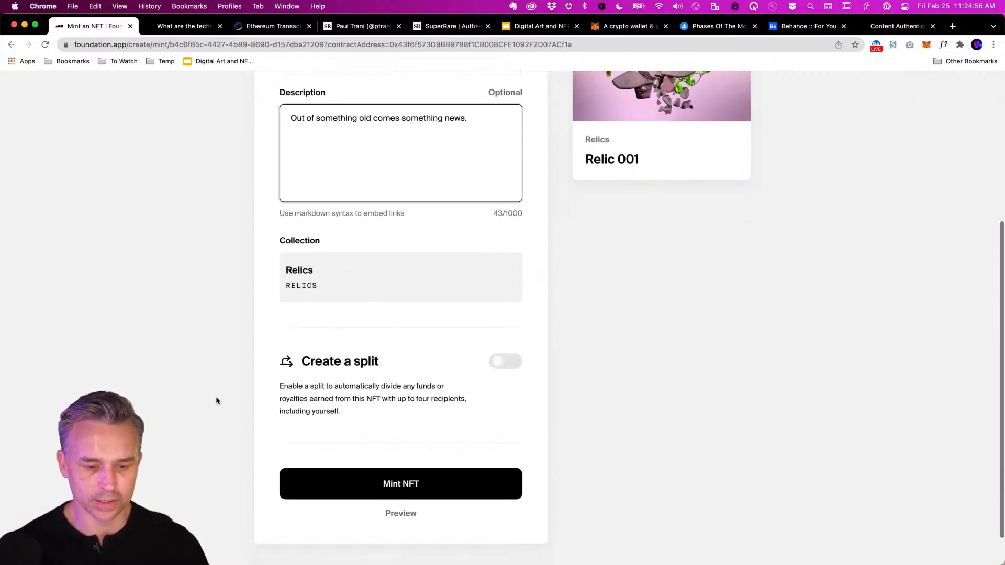
pyautogui.moveTo(355, 409); pyautogui.dragTo(255, 386)
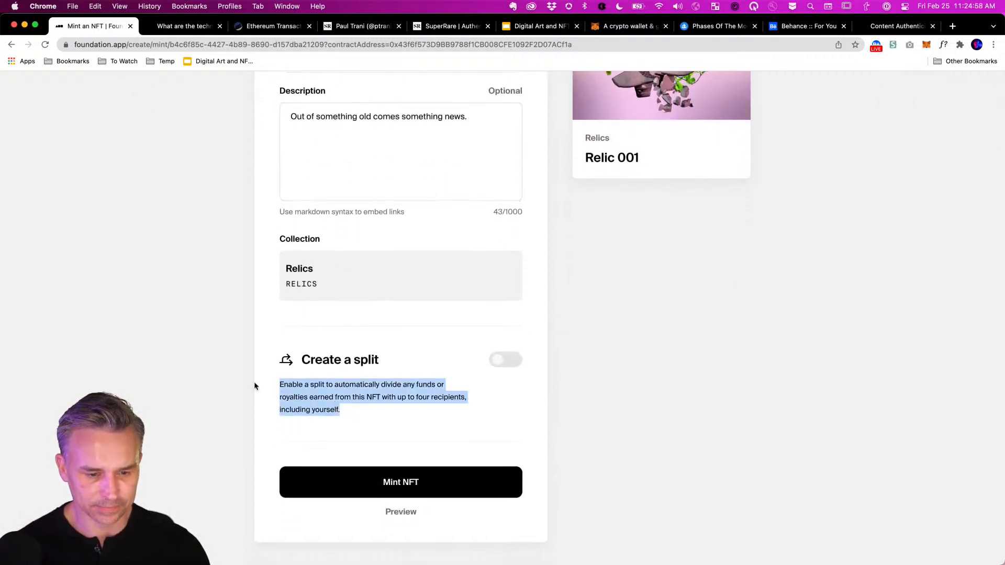
pyautogui.click(386, 416)
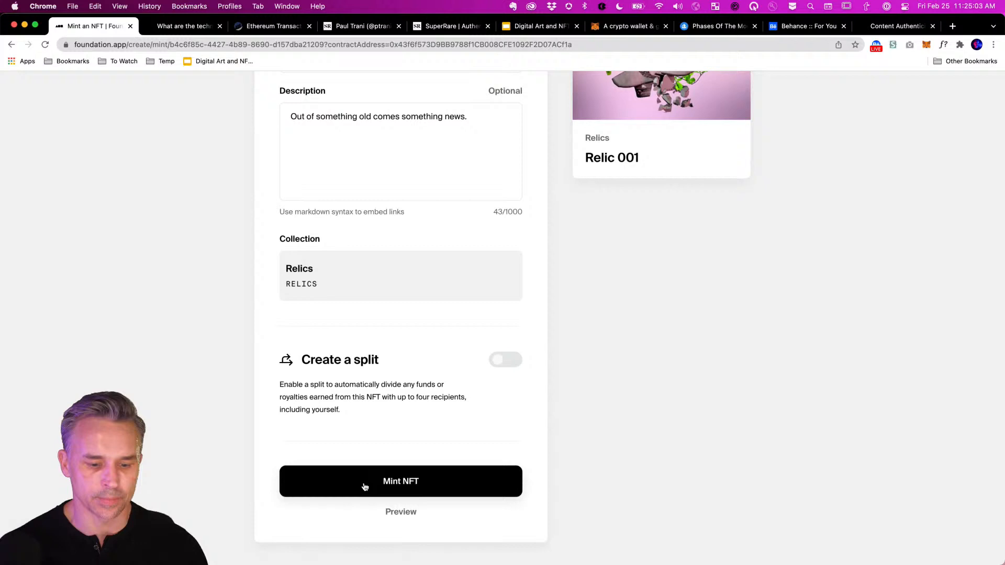
# Mint Relic 001 and confirm the gas fee payment in the MetaMask popup.
pyautogui.click(365, 521)
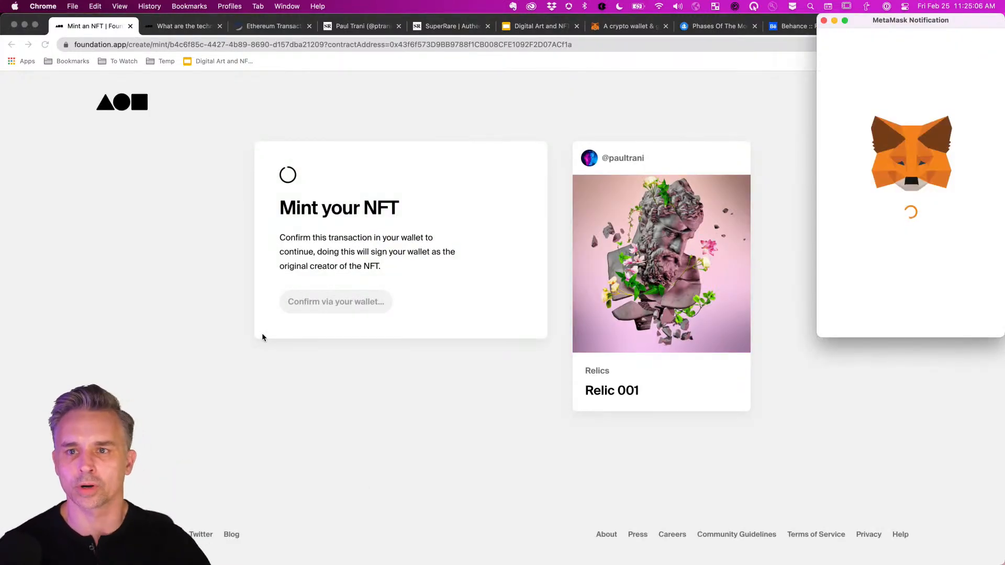
pyautogui.scroll(-1, 912, 193)
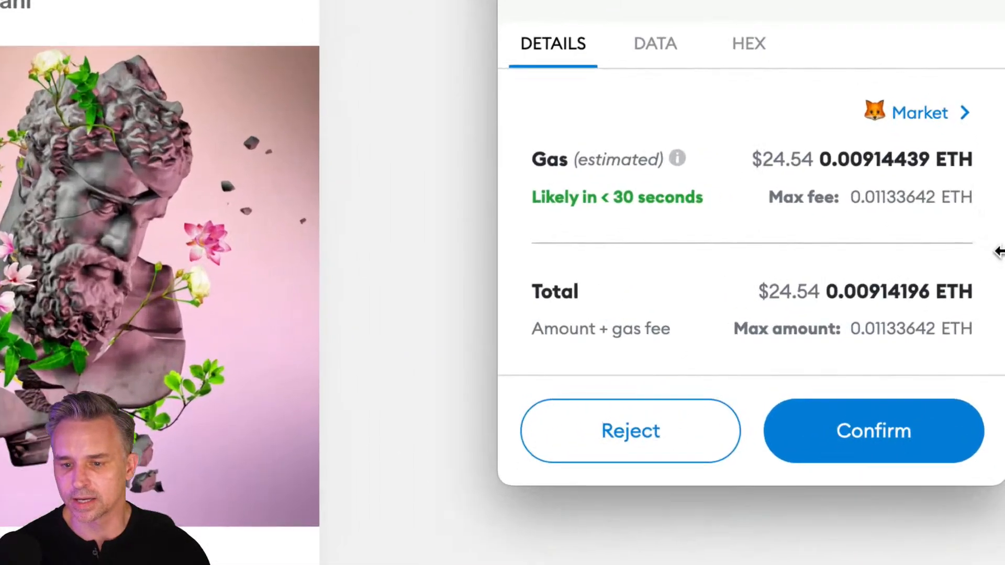
pyautogui.click(825, 451)
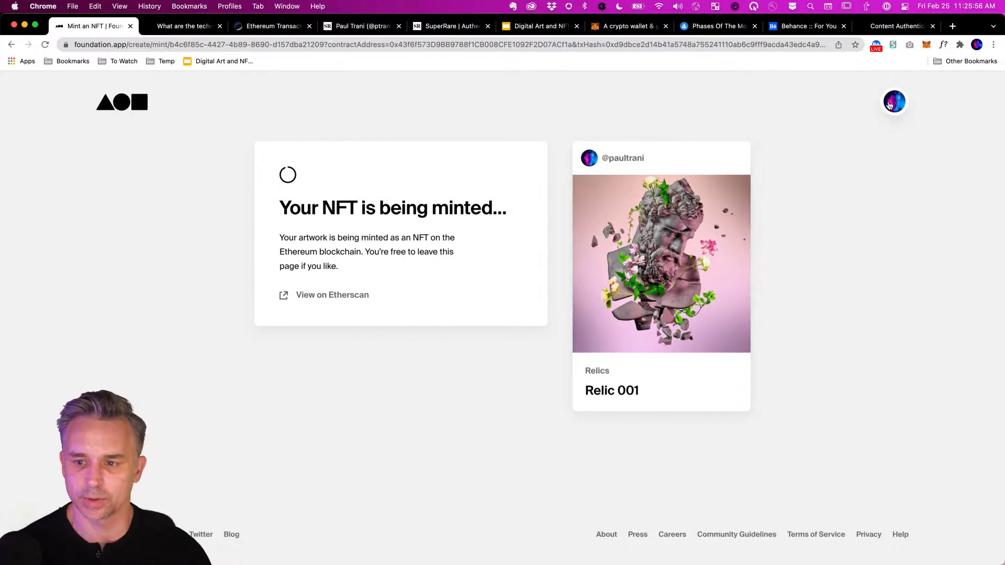
# Go to your Foundation profile page from the account menu.
pyautogui.click(893, 102)
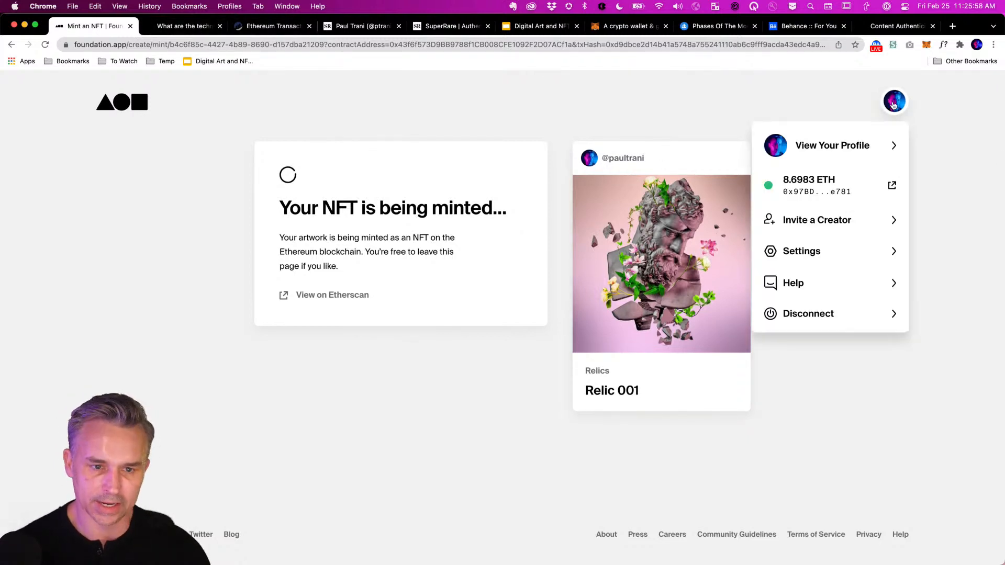
pyautogui.click(817, 144)
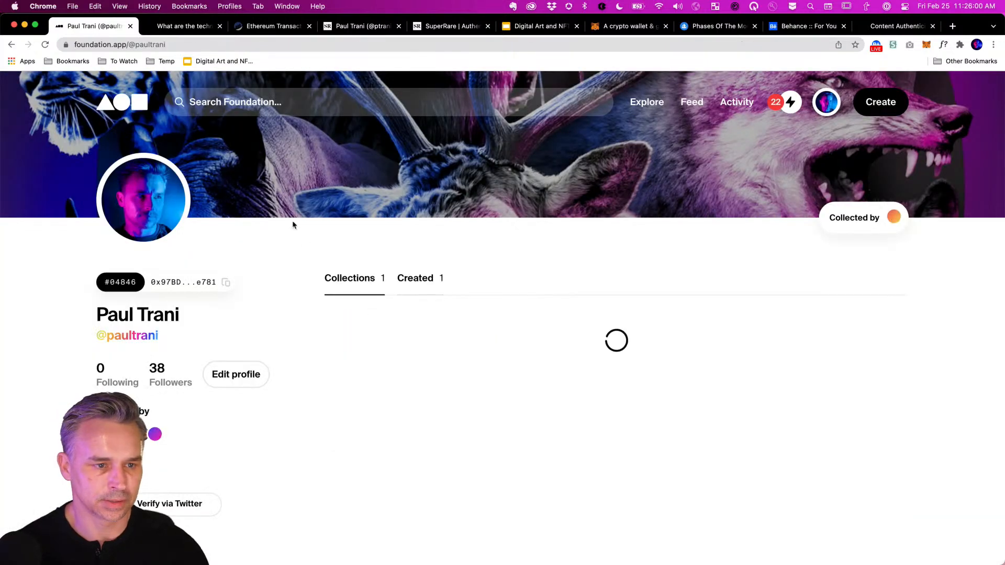
pyautogui.scroll(-3, 292, 222)
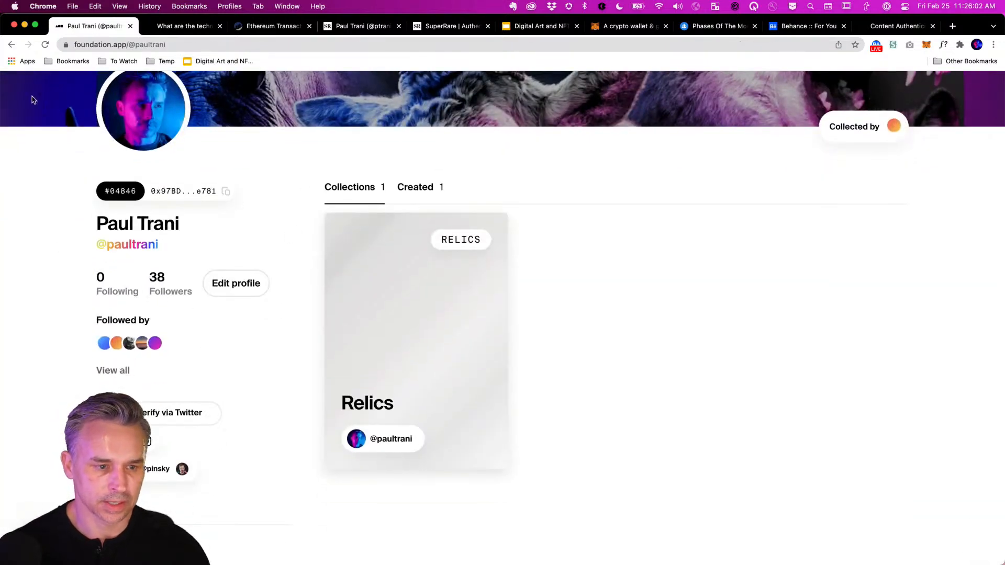
pyautogui.click(163, 44)
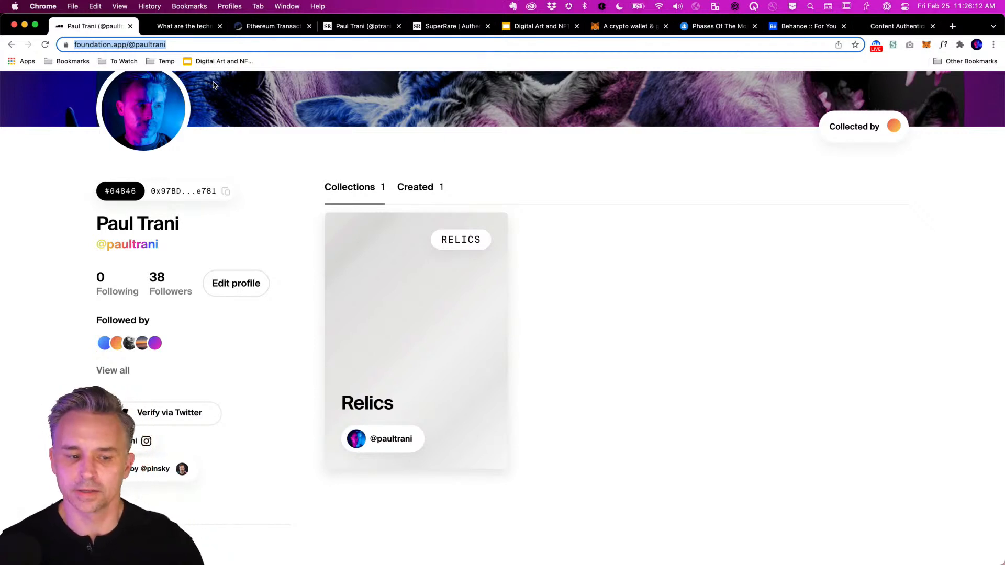
# Check the Relics collection page, which shows 0 NFTs, then return to the profile.
pyautogui.click(369, 324)
pyautogui.scroll(-5, 439, 262)
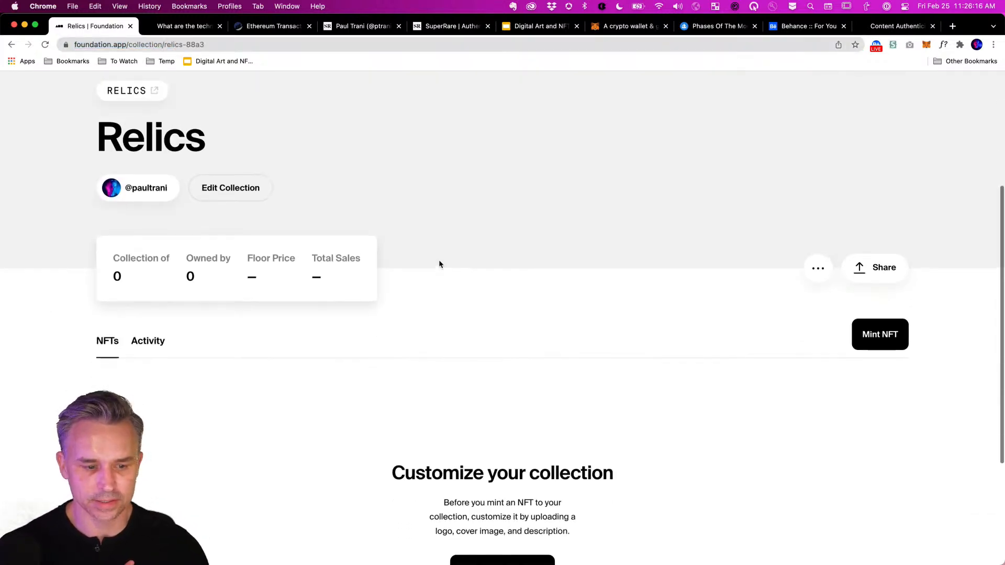
pyautogui.scroll(5, 439, 264)
pyautogui.click(10, 45)
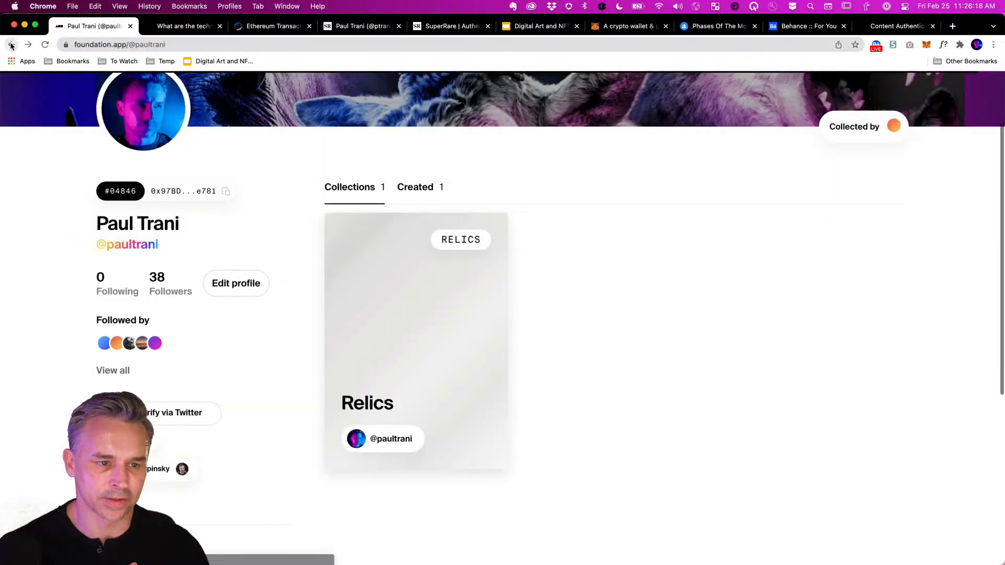